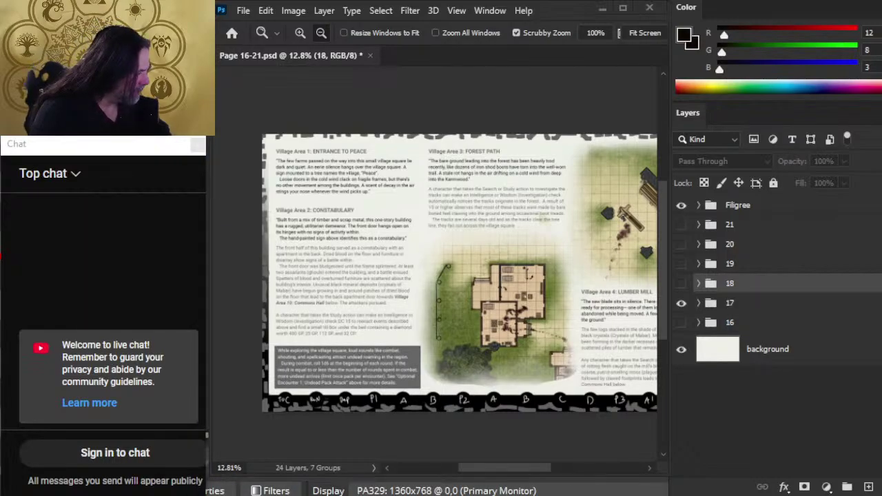
Switch to the browser and look through the livestream illustration posts on the X profile.
click(837, 329)
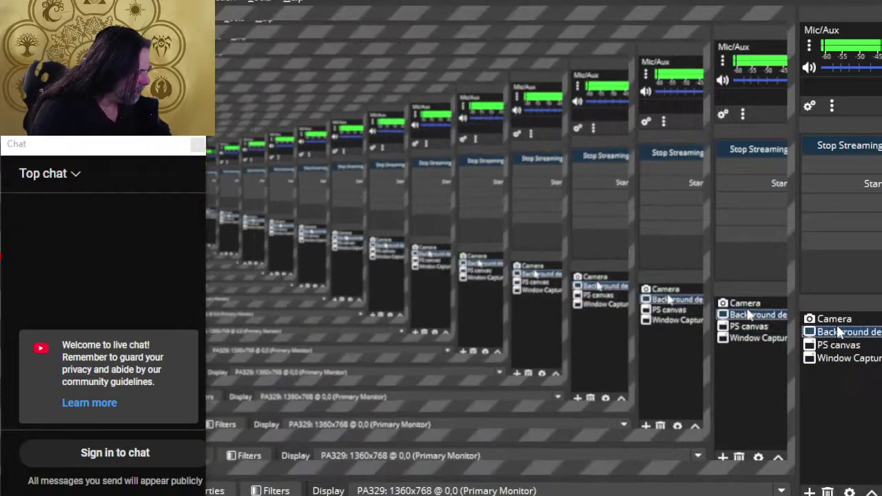
key(alt+Tab)
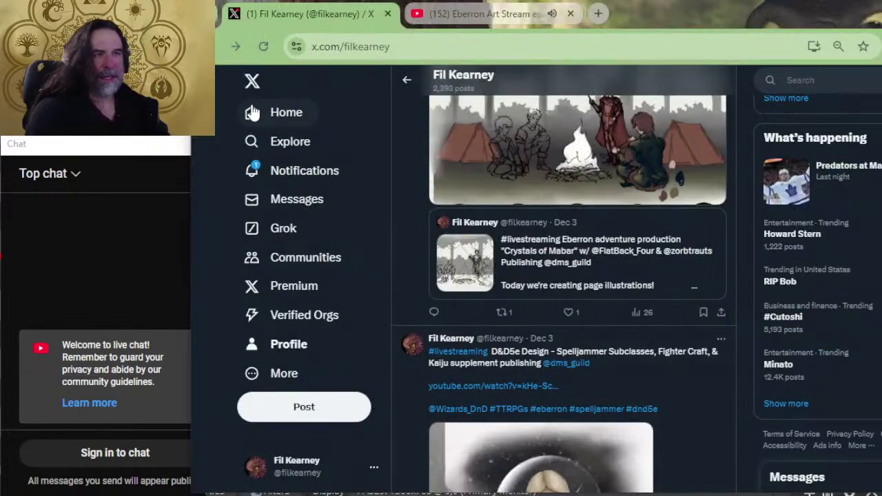
click(271, 348)
scroll(551, 275, down, 2)
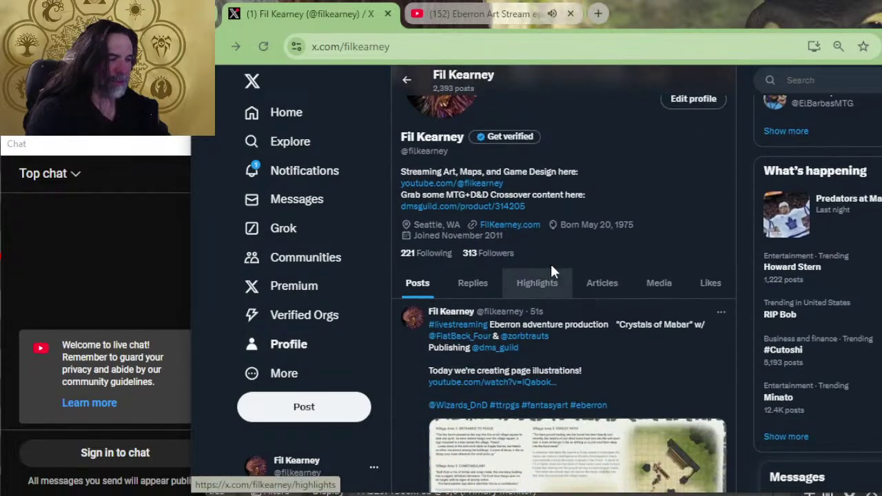
scroll(551, 270, down, 10)
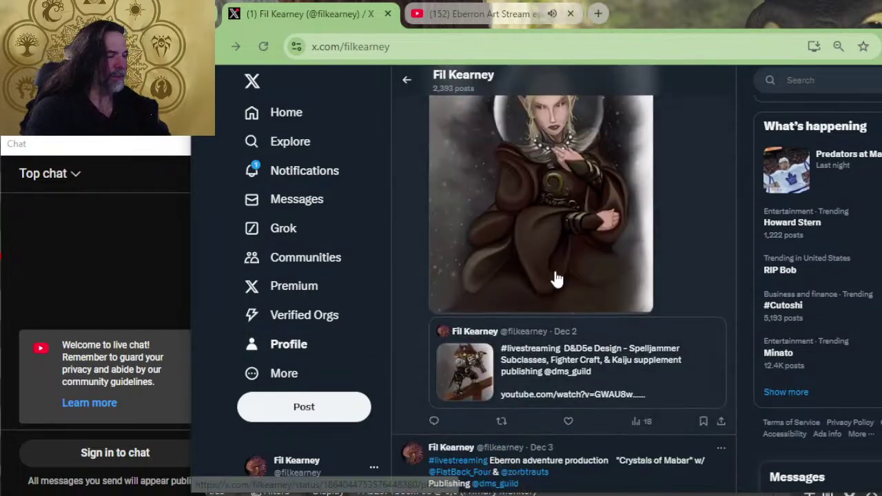
scroll(556, 279, down, 10)
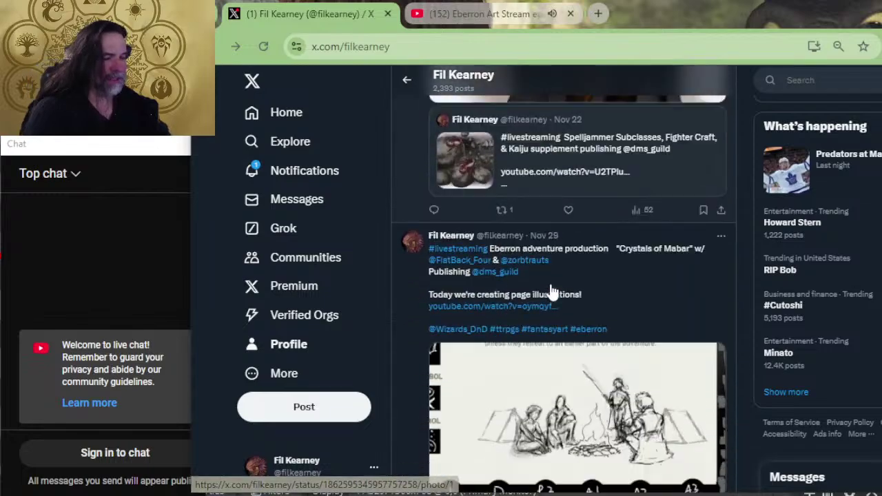
scroll(555, 295, down, 5)
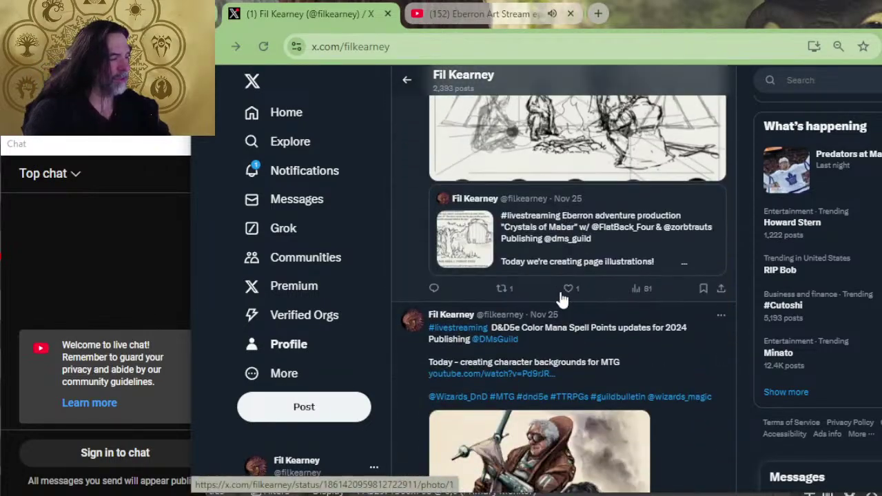
scroll(562, 299, down, 10)
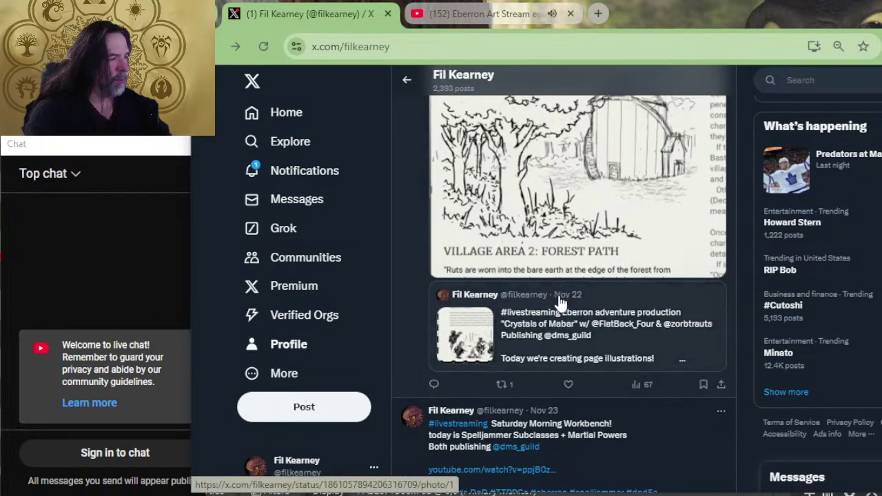
Close the X profile page and like the "Eberron Art Stream ep 366 - page art 30" video on YouTube.
key(ctrl+Tab)
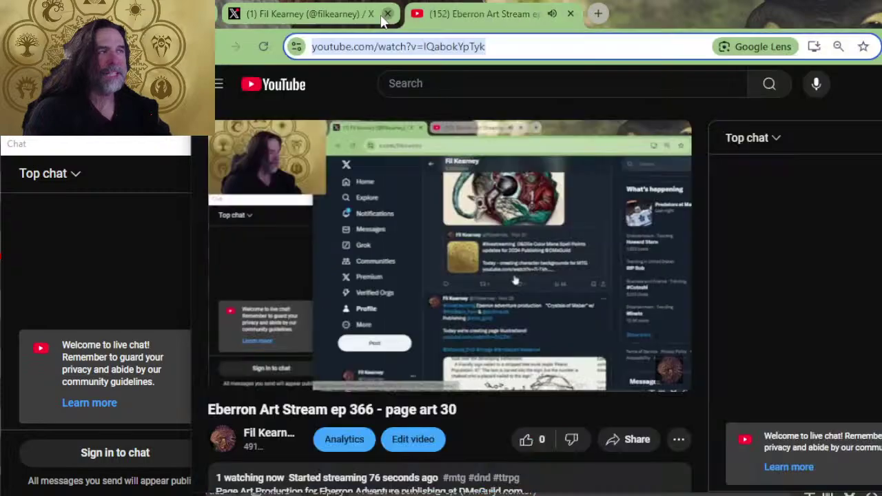
click(388, 14)
scroll(495, 314, down, 2)
click(527, 310)
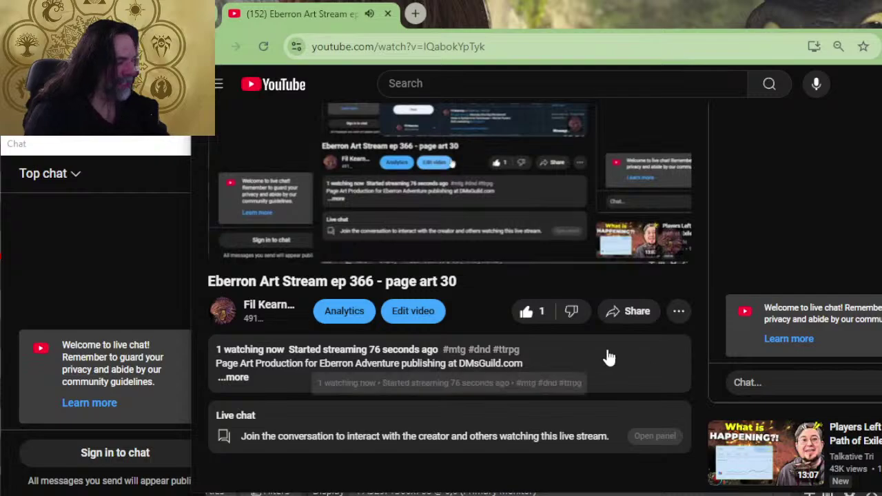
Expand the stream's full description and go through its playlist, community and DMsGuild product links.
click(237, 377)
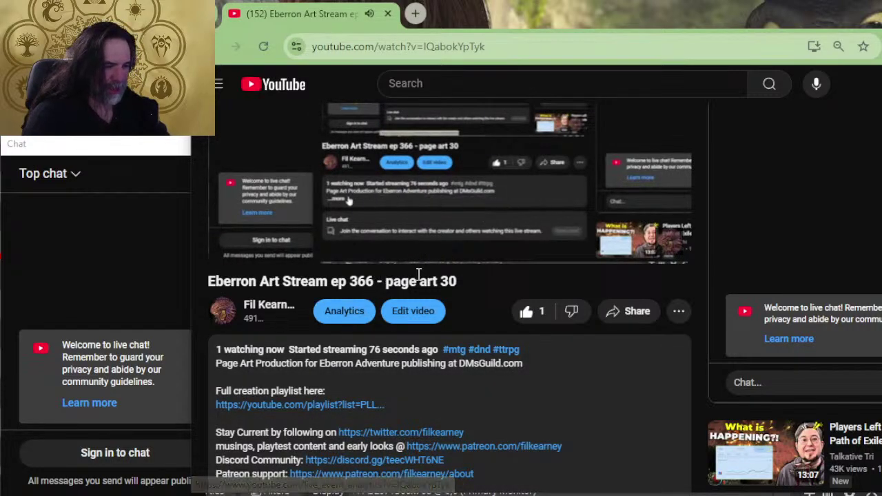
scroll(416, 275, down, 2)
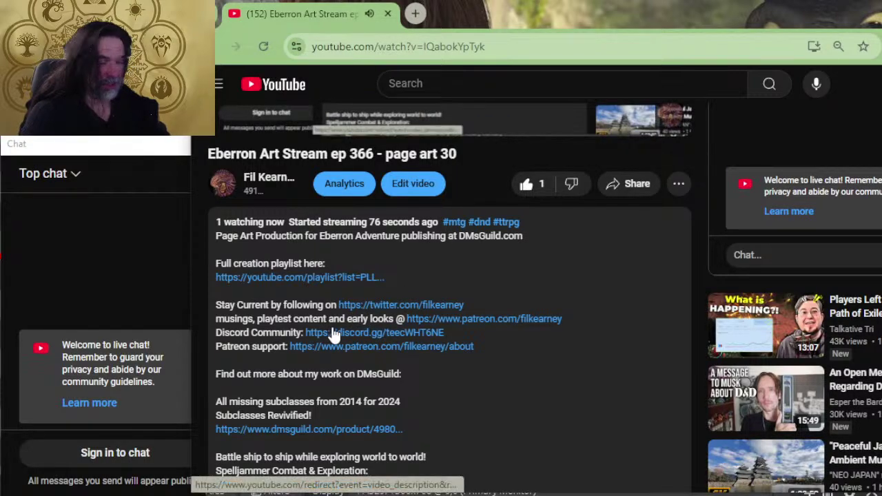
scroll(399, 307, down, 2)
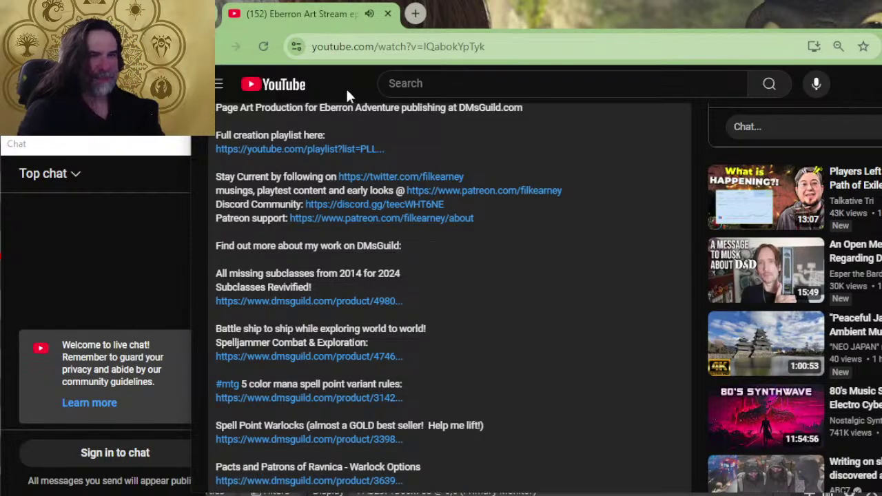
scroll(420, 229, down, 3)
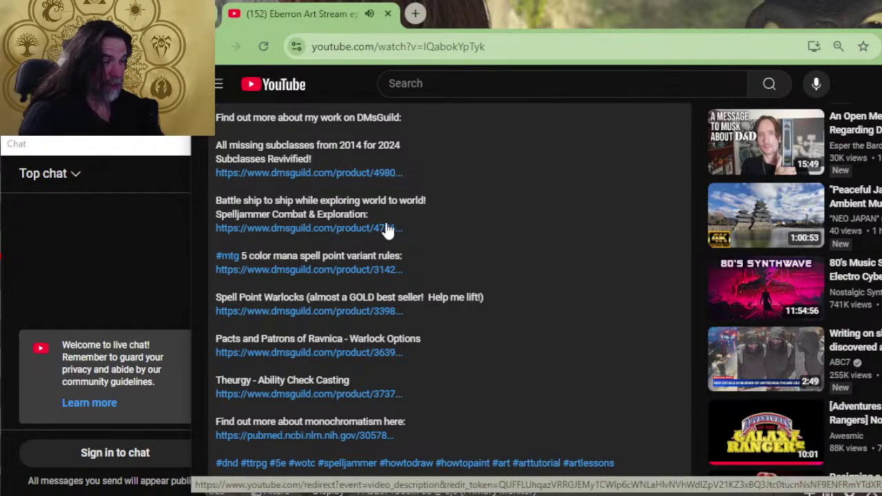
scroll(472, 218, down, 2)
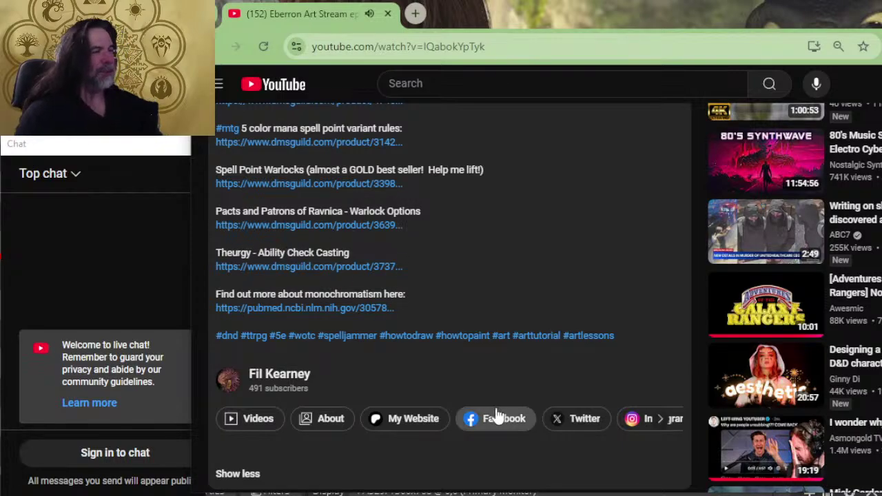
scroll(315, 262, up, 2)
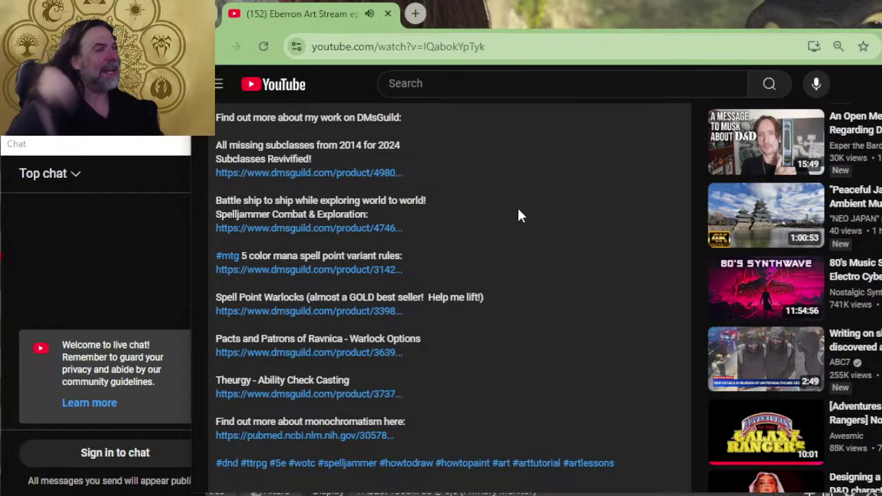
Switch to Photoshop, expand layer group 17 and toggle layer 17 off and on to identify its content.
key(alt+Tab)
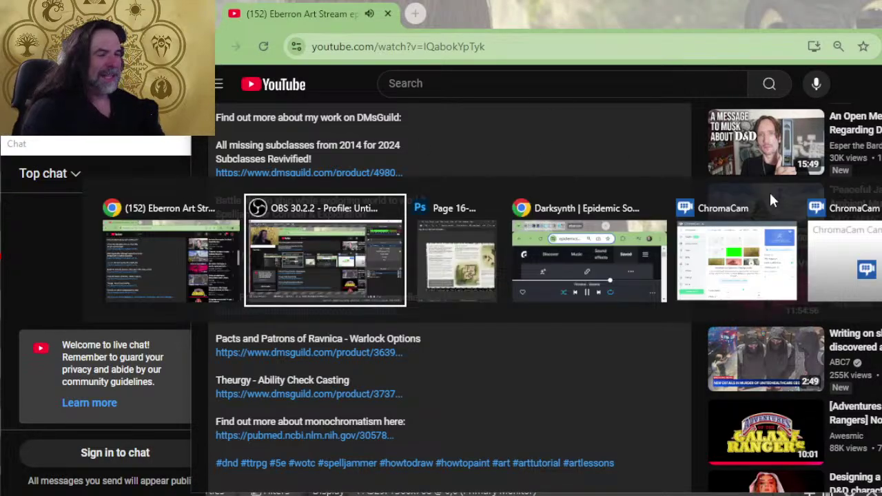
key(alt+Tab)
key(alt+Tab)
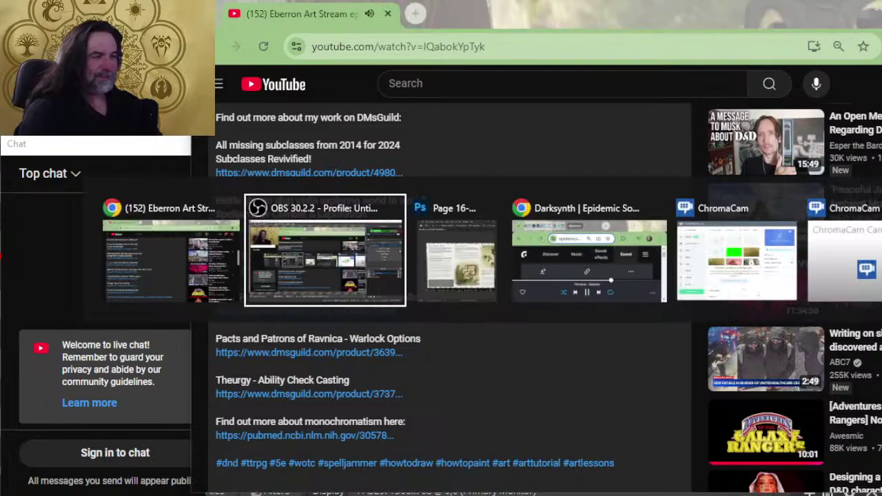
key(alt+Tab)
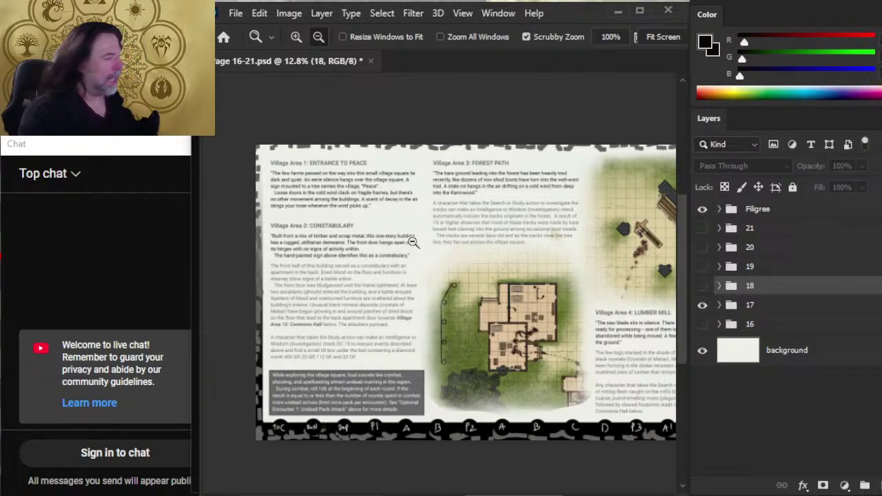
click(719, 305)
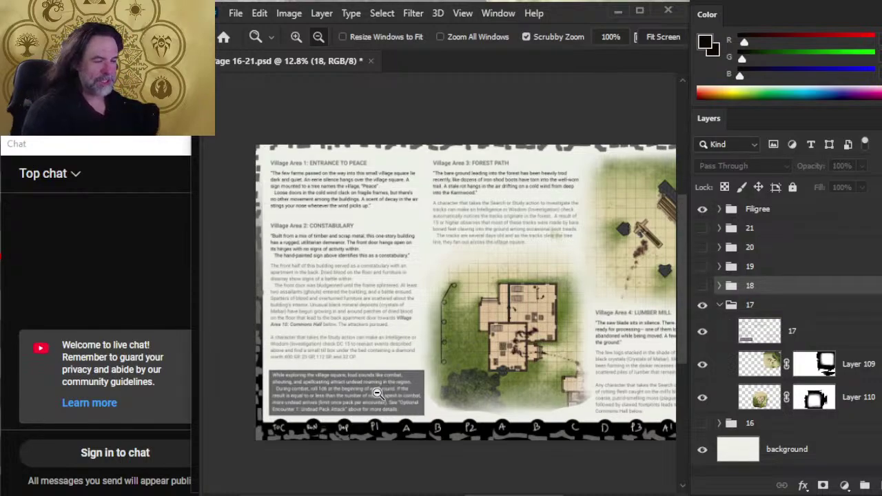
drag(472, 414, 438, 341)
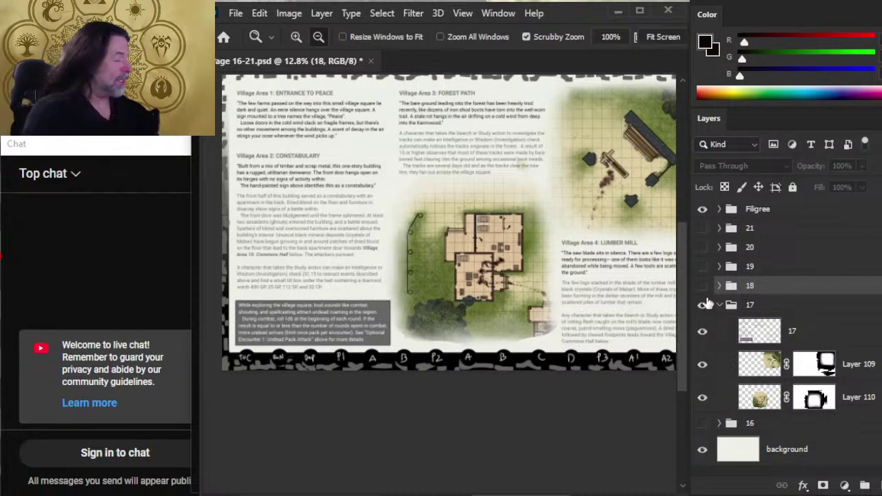
click(710, 334)
click(710, 334)
Lasso the dark grey "While exploring the village square" text box on page 17 and delete it from layer 17.
drag(257, 340, 305, 312)
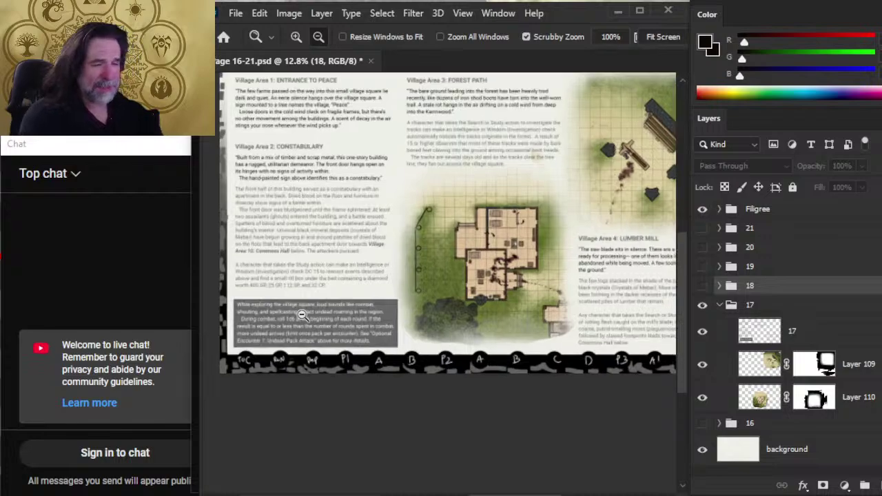
key(l)
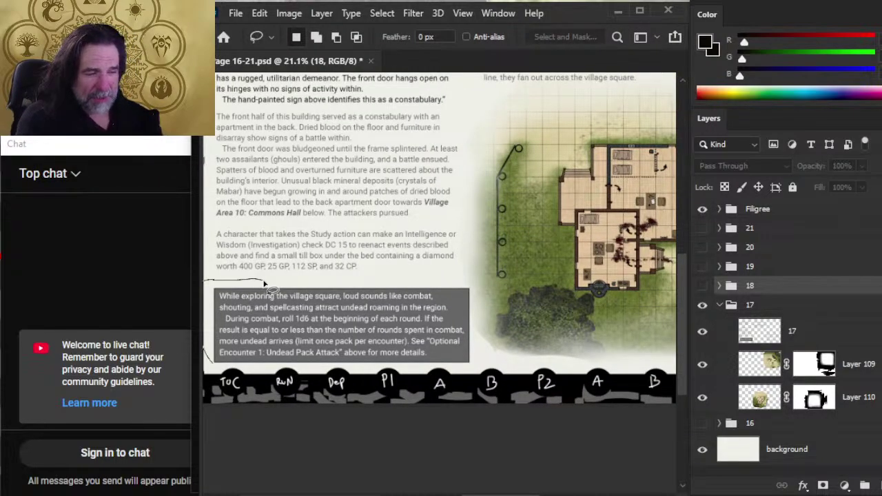
drag(277, 383, 383, 376)
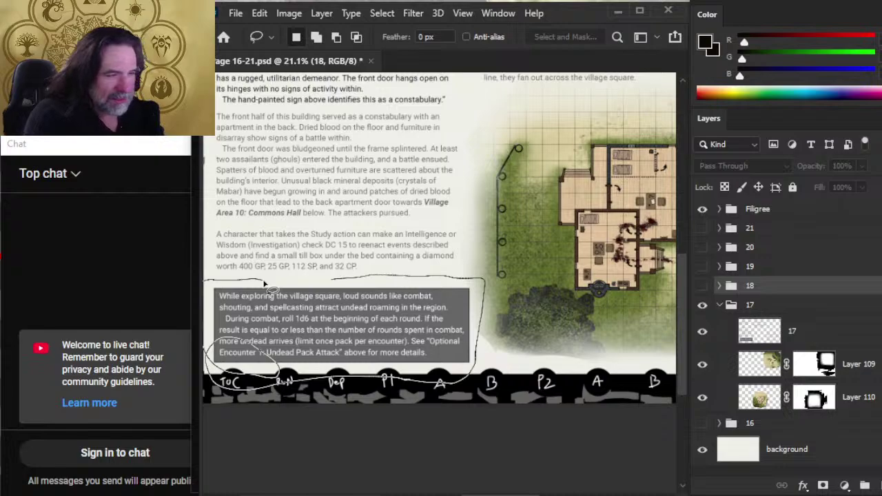
drag(264, 283, 265, 285)
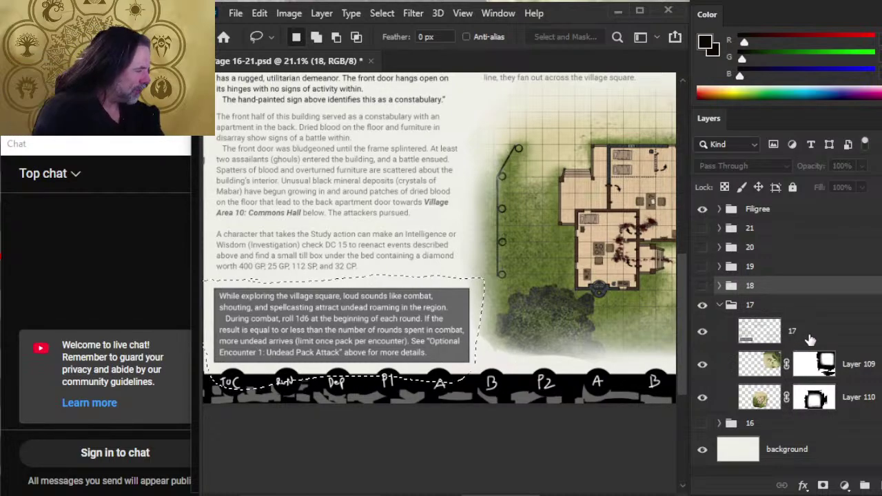
click(797, 306)
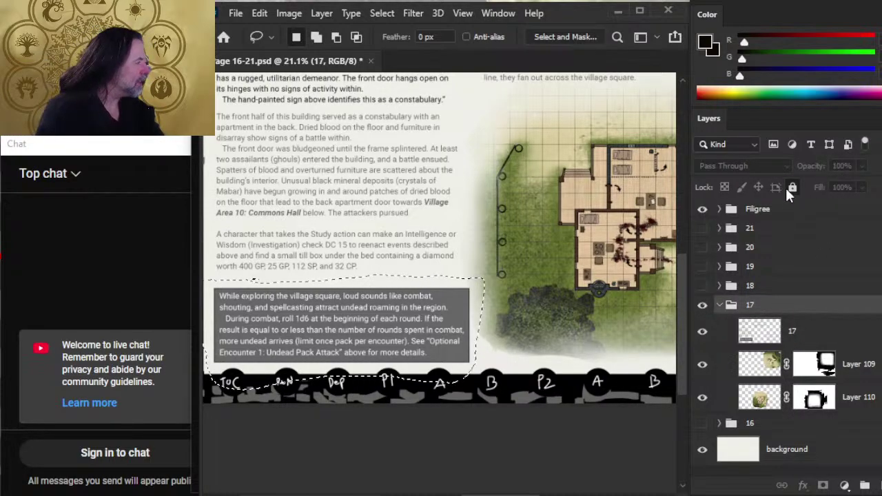
click(822, 333)
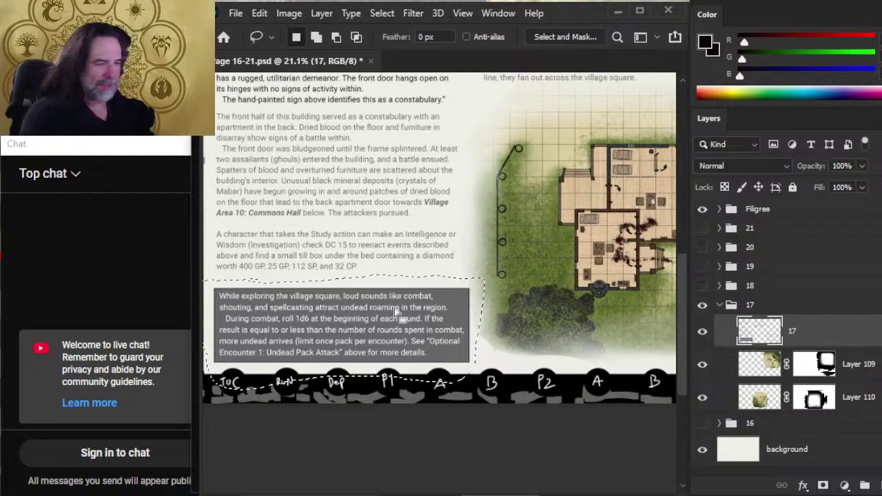
key(Delete)
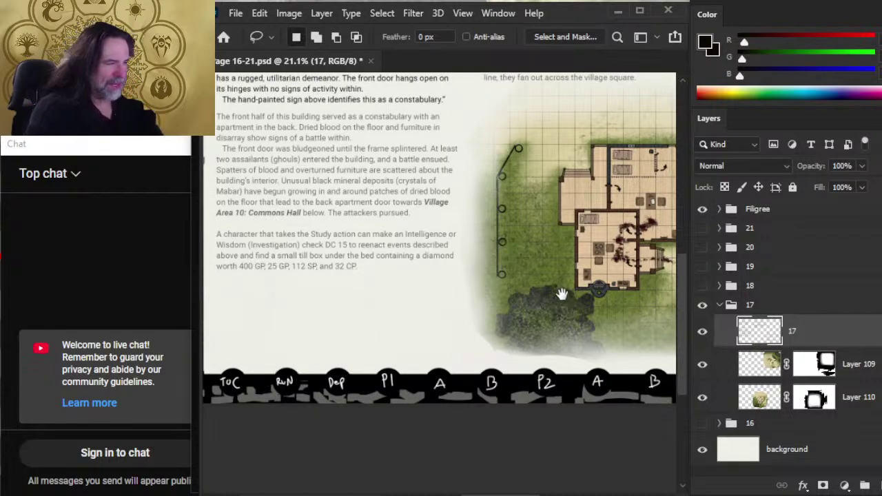
Check Layer 109 by toggling its visibility, and target Layer 110's mask for editing the constabulary map.
drag(561, 292, 427, 284)
click(702, 367)
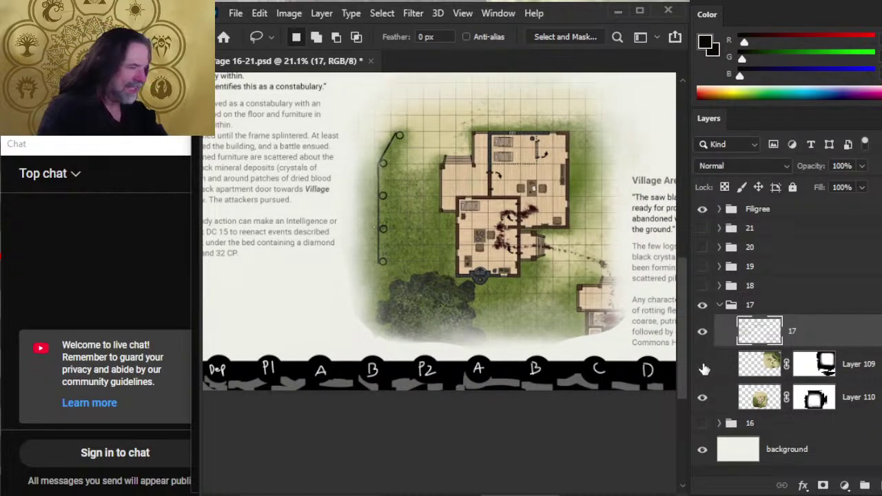
click(703, 365)
click(814, 398)
key(b)
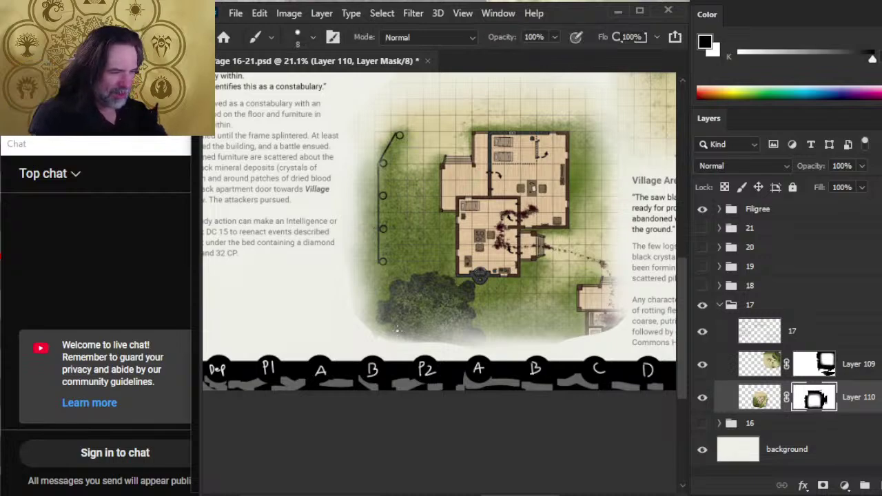
Choose the Smudge tool at 40% strength and enlarge its brush to 175 for Layer 110's mask.
key(r)
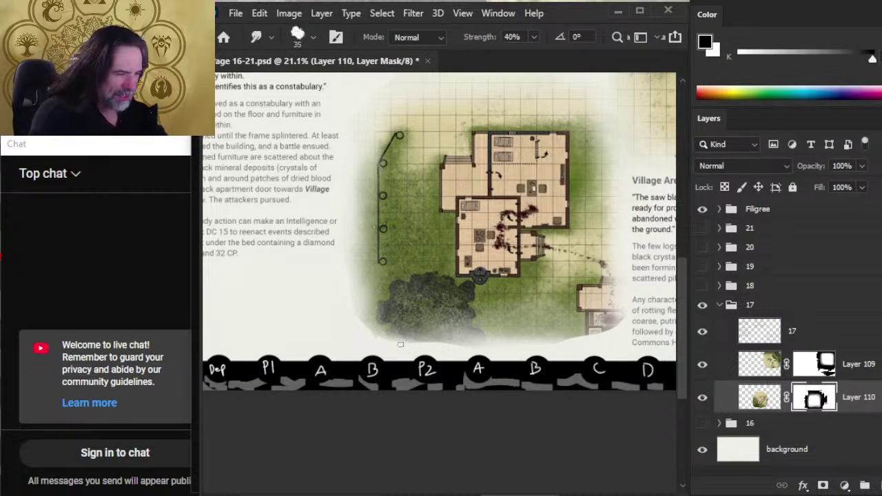
key(bracketright)
key(bracketright)
key(bracketright)
key(bracketright)
key(bracketright)
key(bracketright)
key(bracketright)
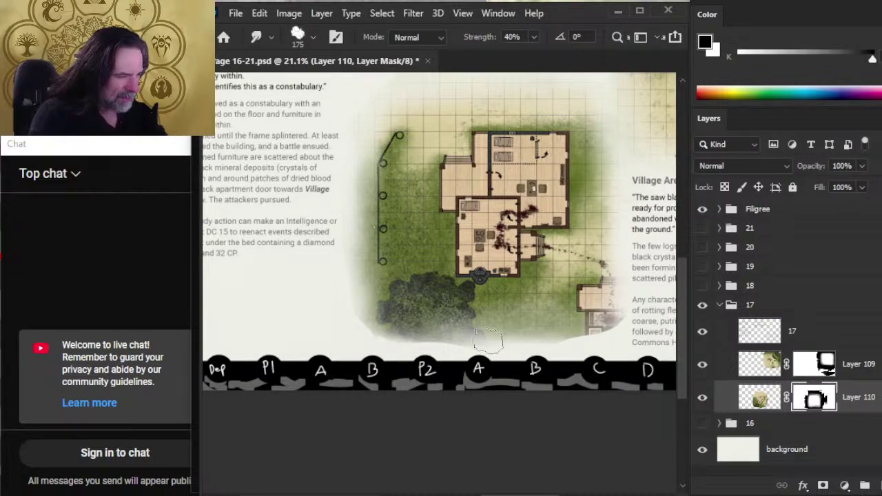
Check Layer 110's extent and paint black on its mask along the constabulary map's lower edge with a size 90 brush.
click(702, 400)
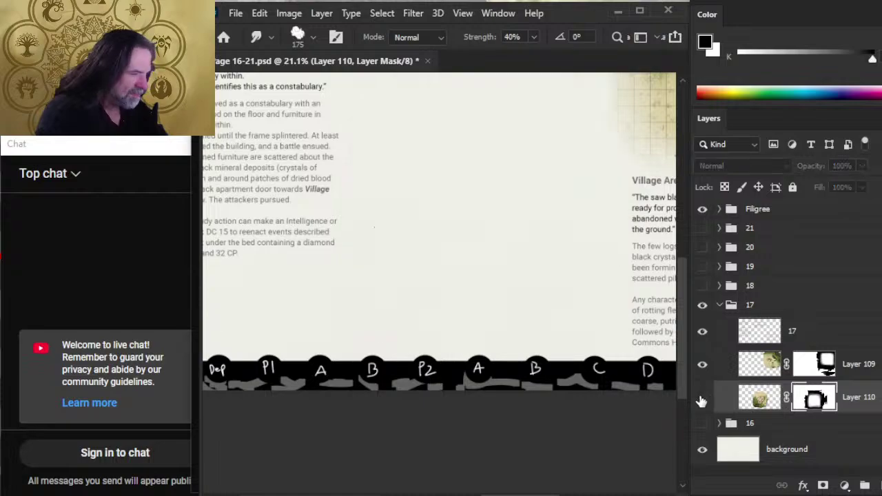
click(702, 400)
key(b)
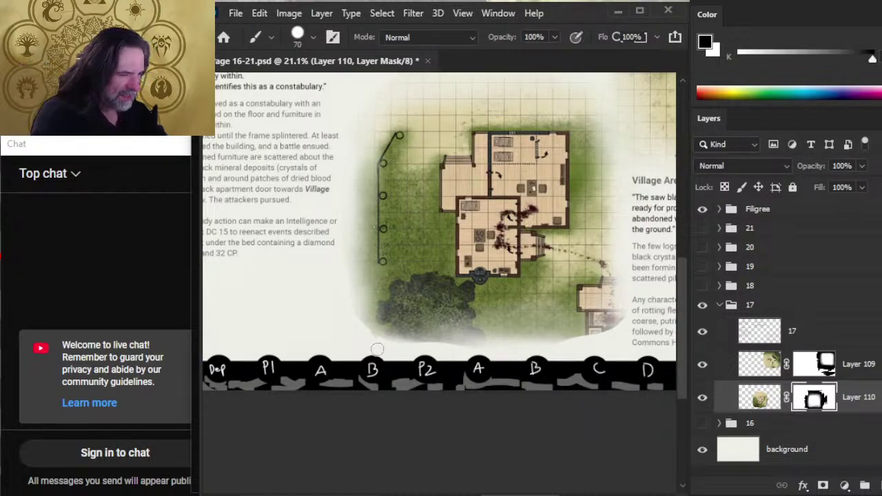
key(l)
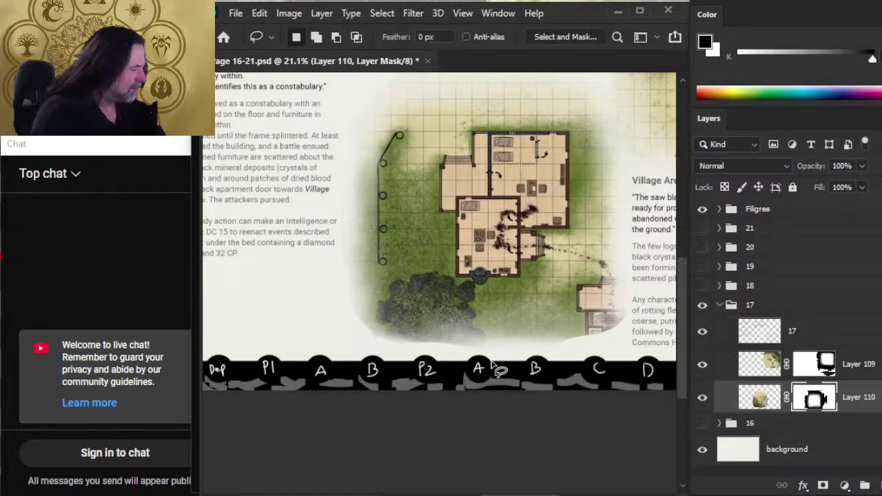
key(b)
drag(416, 342, 410, 342)
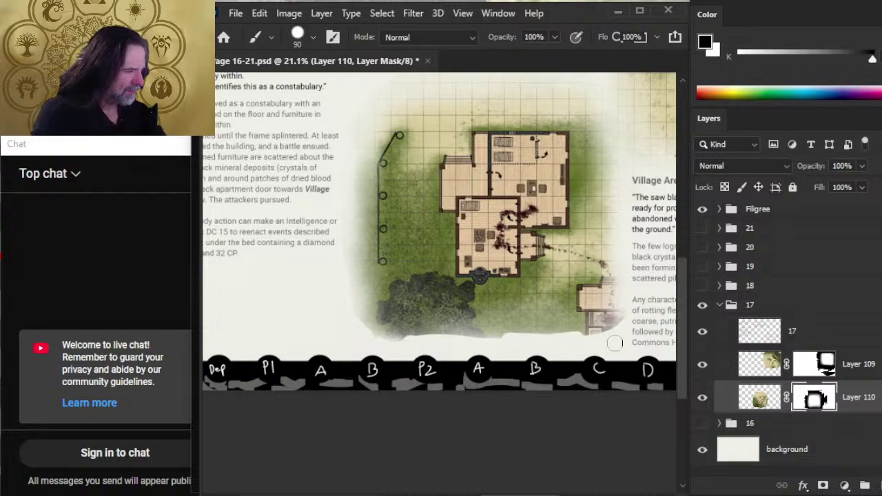
Soften the constabulary map's lower edge and lower-right corner on Layer 110's mask with the Smudge tool at 40% strength.
key(r)
mouse_move(517, 339)
mouse_down()
mouse_move(508, 337)
mouse_move(545, 339)
mouse_move(473, 350)
mouse_move(490, 338)
mouse_move(381, 340)
mouse_move(623, 334)
mouse_move(540, 331)
mouse_up()
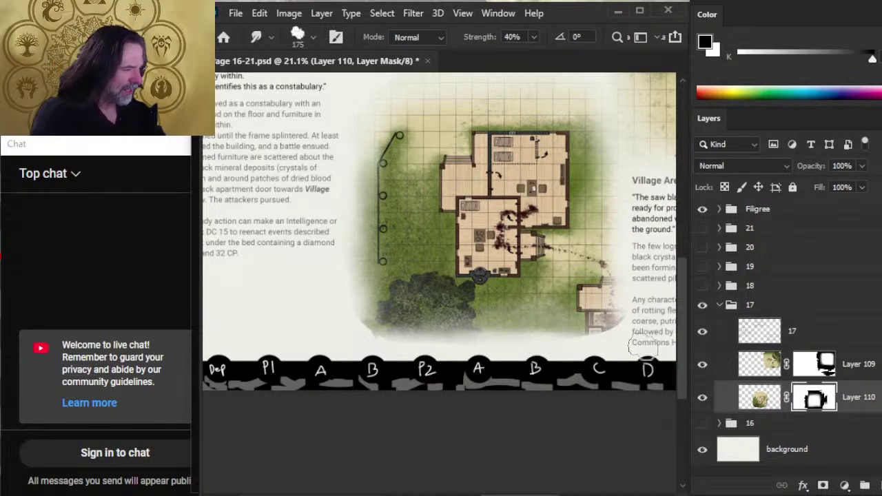
key(b)
key(r)
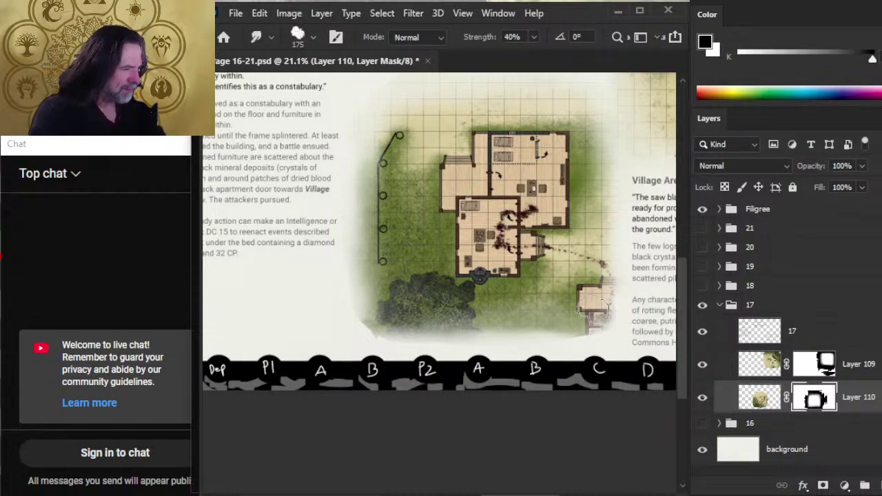
drag(612, 339, 608, 332)
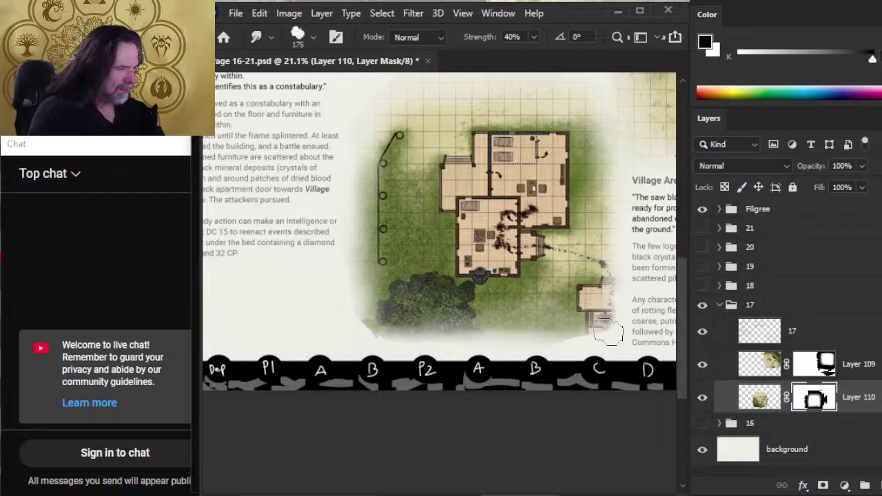
key(b)
key(r)
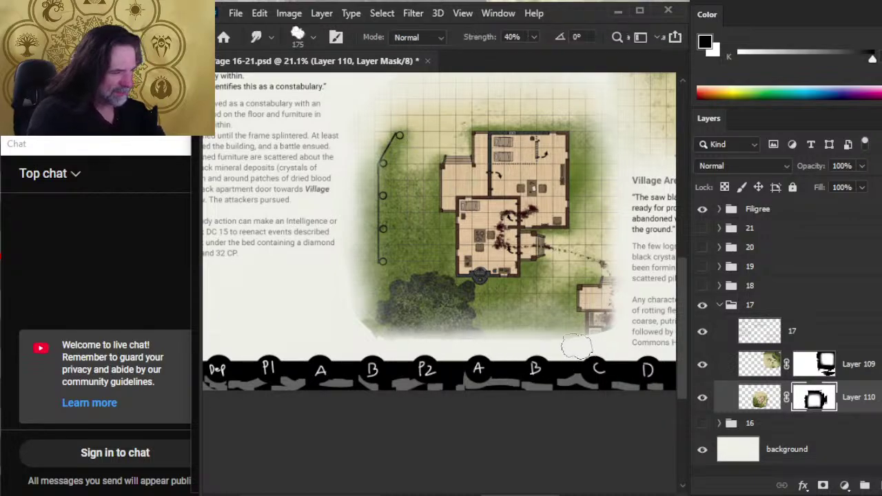
drag(575, 346, 362, 335)
Paint black on Layer 110's mask beside the tree, and smudge the map's left and lower edges into a soft fade.
key(b)
drag(350, 291, 370, 322)
key(r)
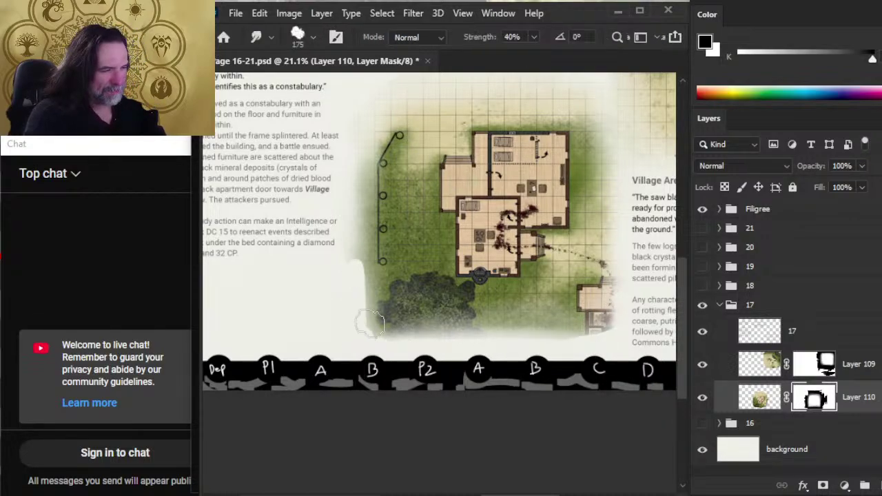
mouse_move(370, 364)
mouse_down()
mouse_move(370, 297)
mouse_move(352, 283)
mouse_move(355, 310)
mouse_move(355, 205)
mouse_up()
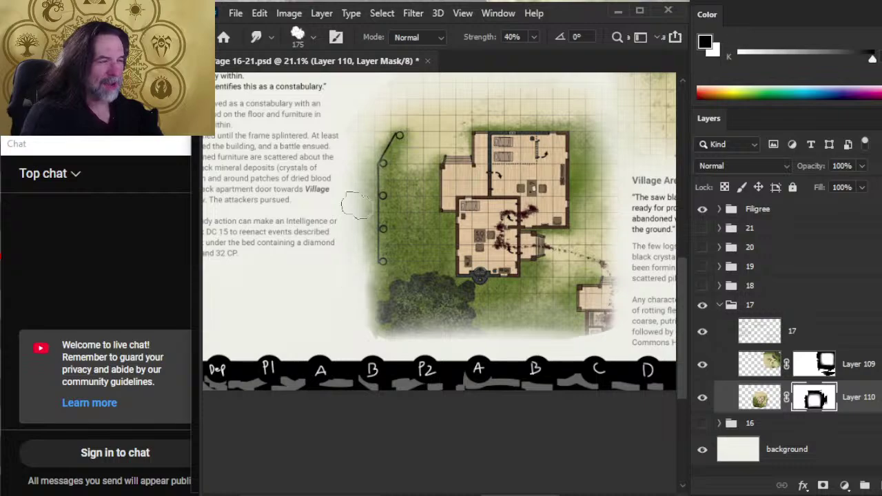
mouse_move(356, 301)
mouse_down()
mouse_move(369, 312)
mouse_move(357, 307)
mouse_up()
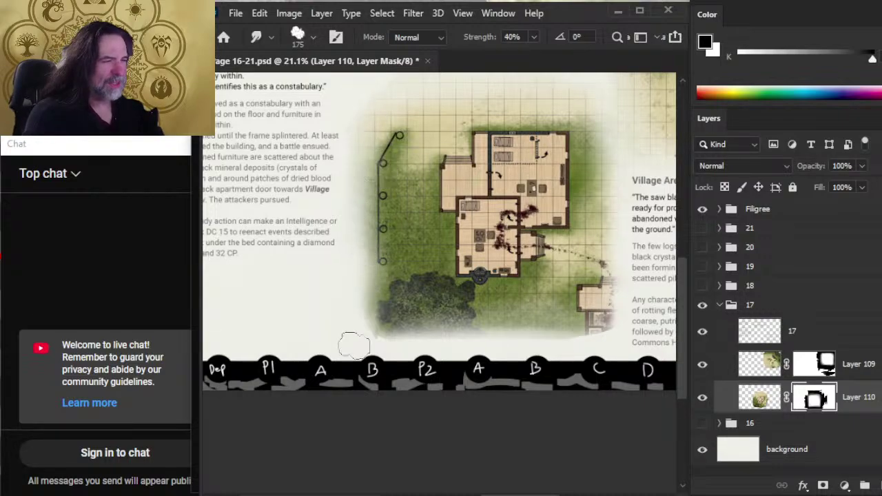
mouse_move(354, 345)
mouse_down()
mouse_move(384, 315)
mouse_move(366, 313)
mouse_move(381, 274)
mouse_move(412, 351)
mouse_move(354, 334)
mouse_move(405, 325)
mouse_move(395, 328)
mouse_move(384, 361)
mouse_move(348, 335)
mouse_move(334, 303)
mouse_move(377, 343)
mouse_move(366, 343)
mouse_move(423, 319)
mouse_move(394, 308)
mouse_move(445, 319)
mouse_move(382, 323)
mouse_move(333, 281)
mouse_move(438, 343)
mouse_move(386, 353)
mouse_move(468, 331)
mouse_move(577, 329)
mouse_up()
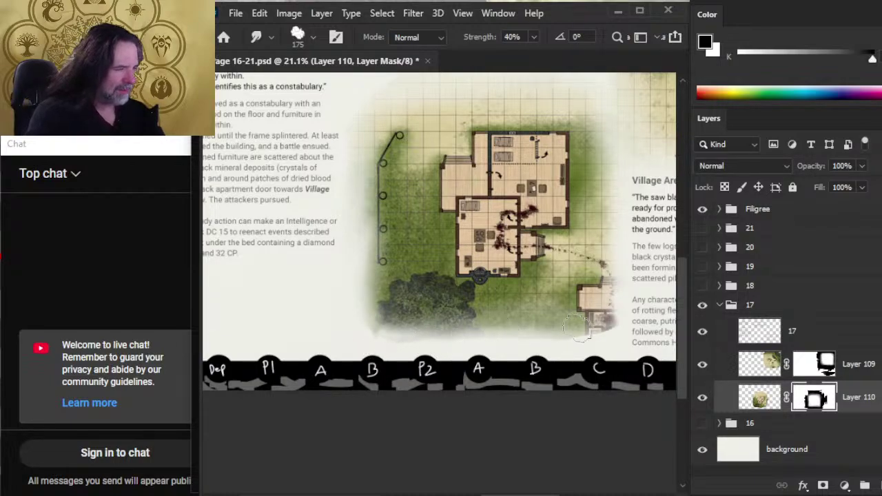
key(b)
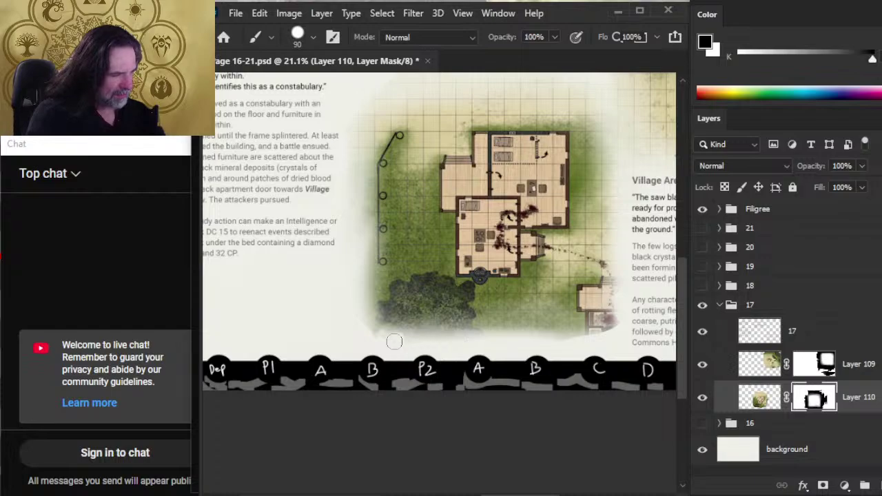
key(r)
Check the whole page 17 layout, and collapse and hide group 17.
key(z)
alt+click(495, 328)
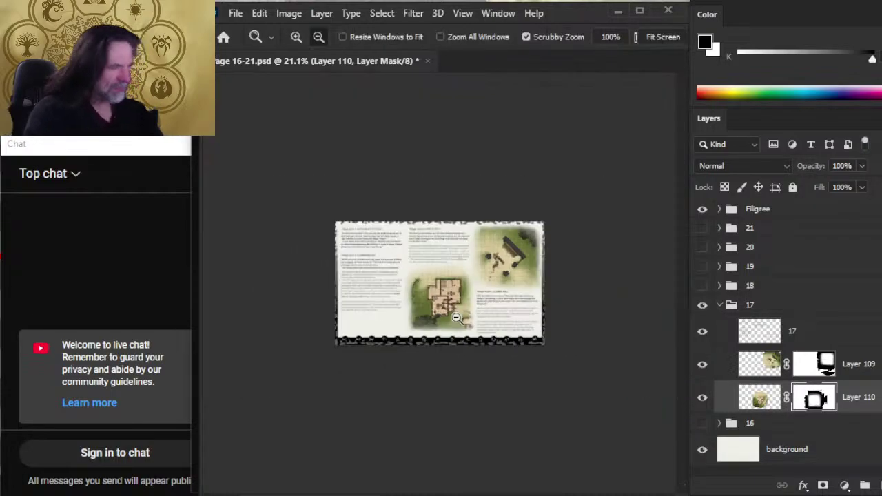
key(ctrl+0)
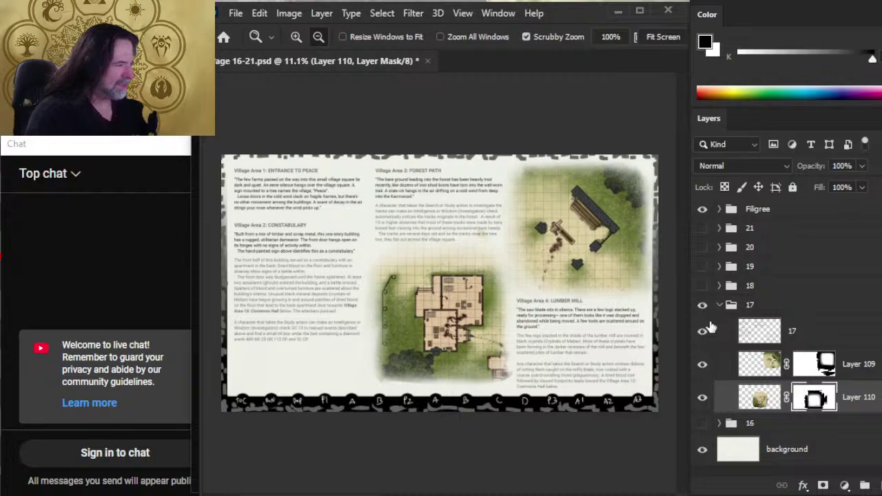
click(720, 305)
click(702, 305)
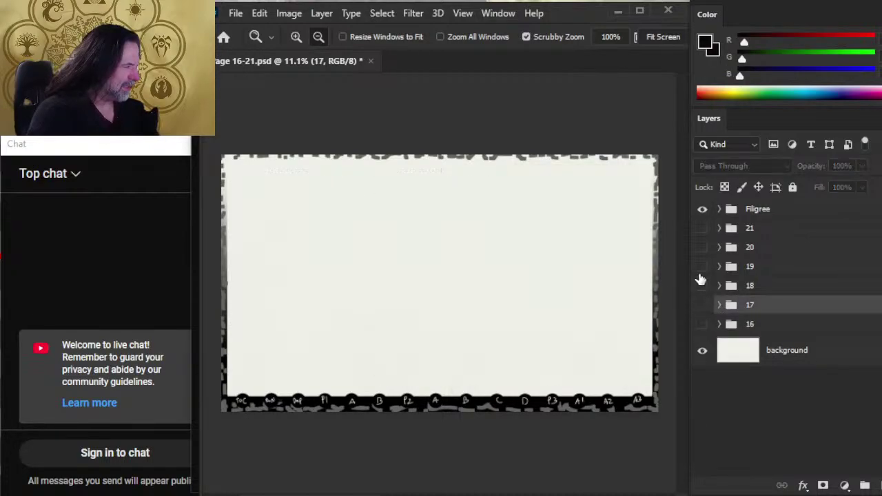
Show group 21 and examine its building map and the Back Residence text.
click(702, 243)
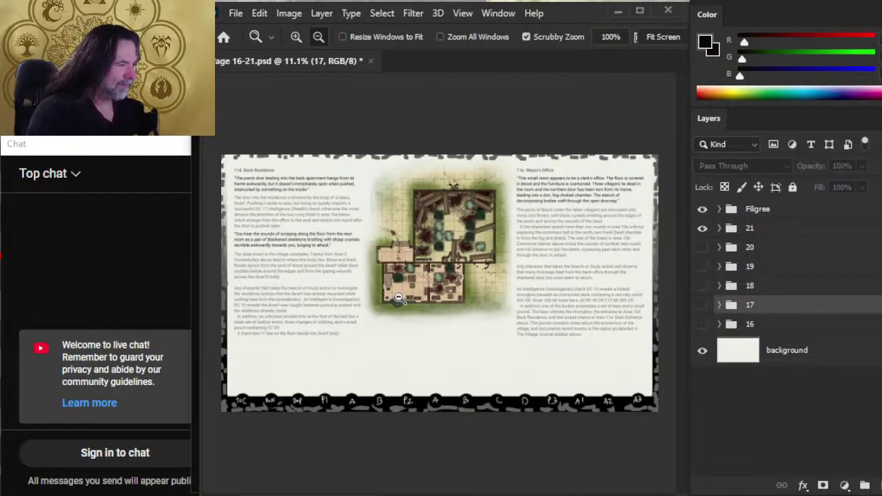
drag(389, 257, 448, 286)
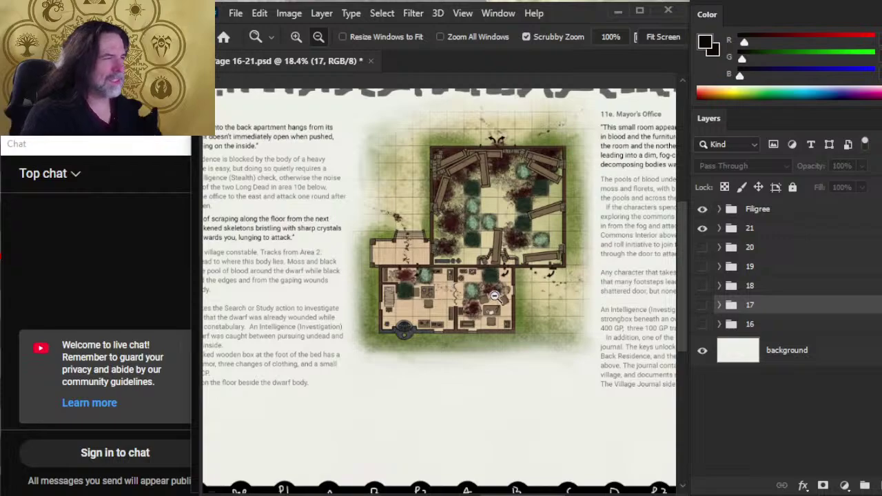
drag(397, 267, 308, 204)
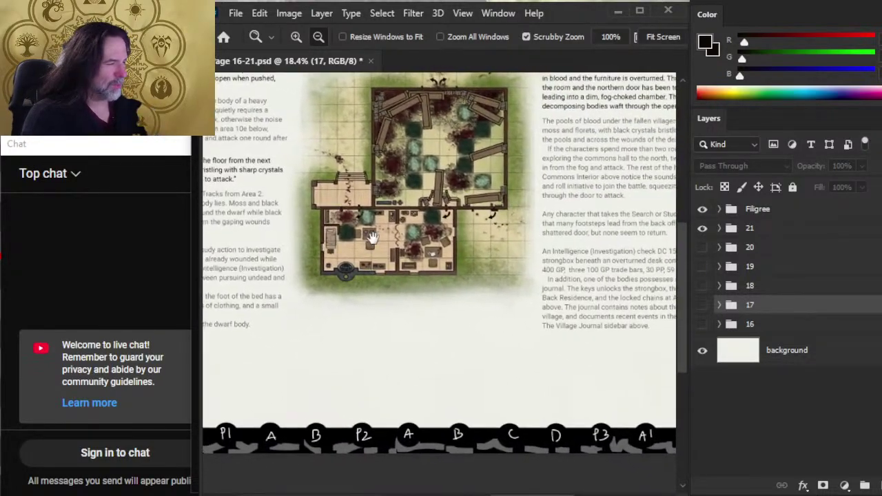
drag(407, 353, 476, 290)
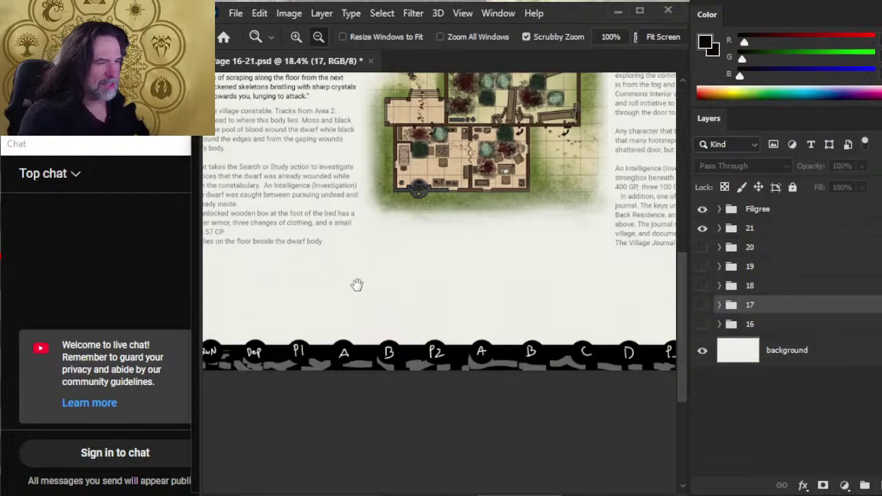
alt+click(421, 303)
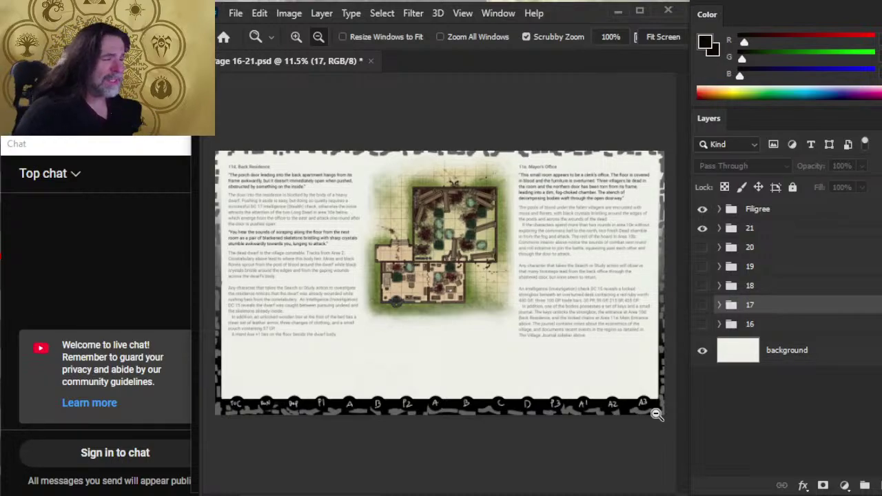
scroll(374, 275, up, 5)
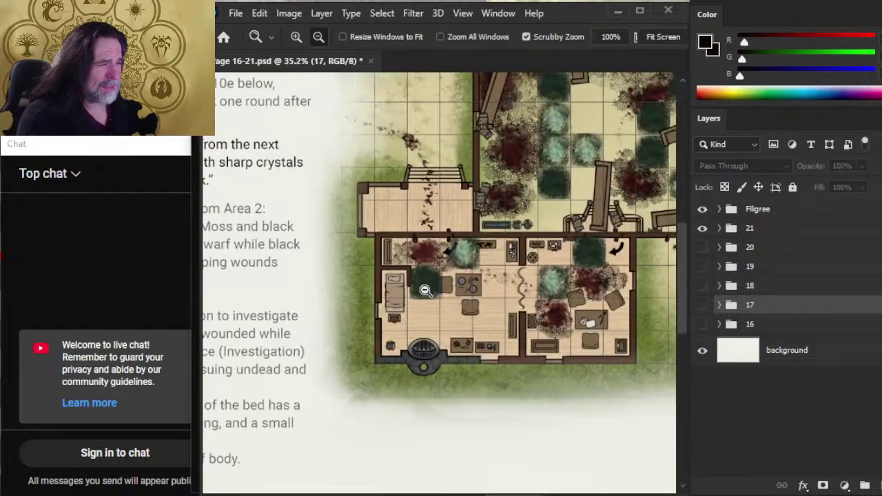
drag(360, 237, 609, 445)
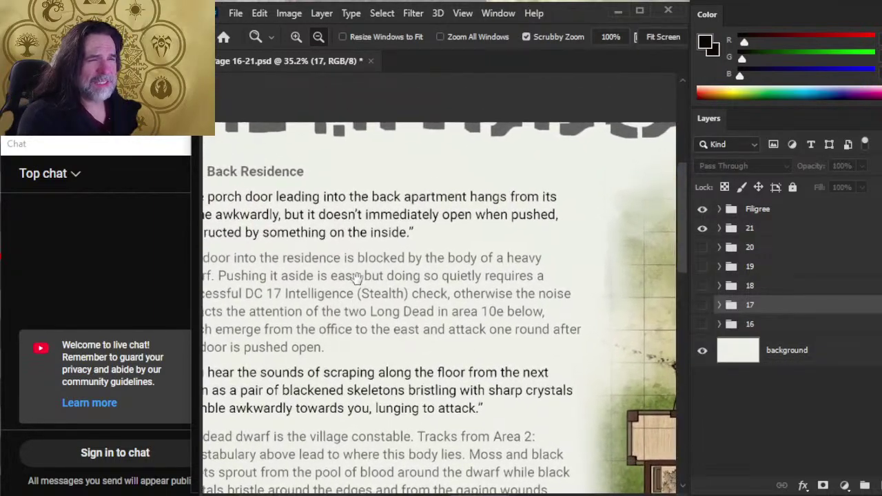
drag(357, 279, 427, 296)
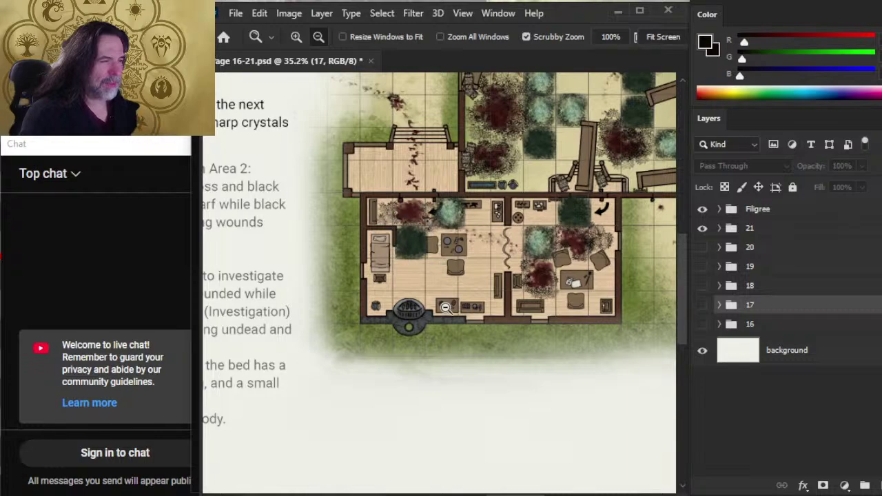
Review the Mayor's Office text on page 21 against the rooms on the building map.
drag(538, 275, 337, 250)
drag(593, 207, 350, 439)
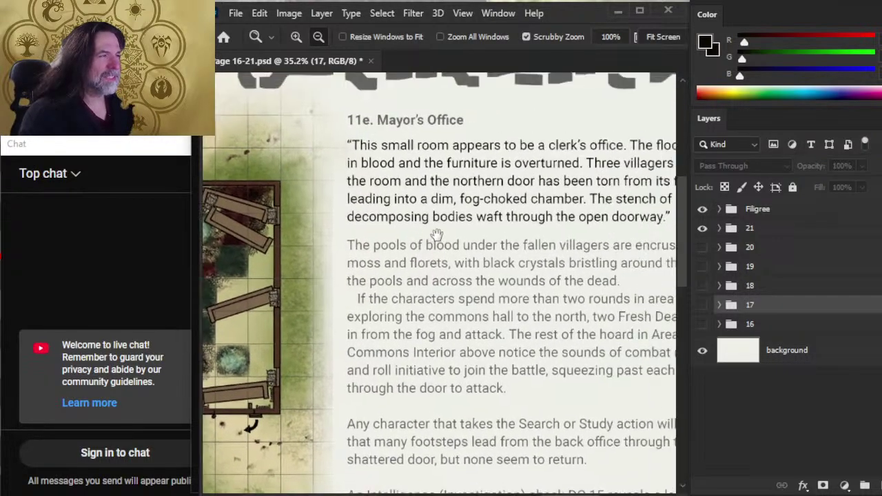
drag(475, 190, 558, 156)
drag(228, 400, 424, 281)
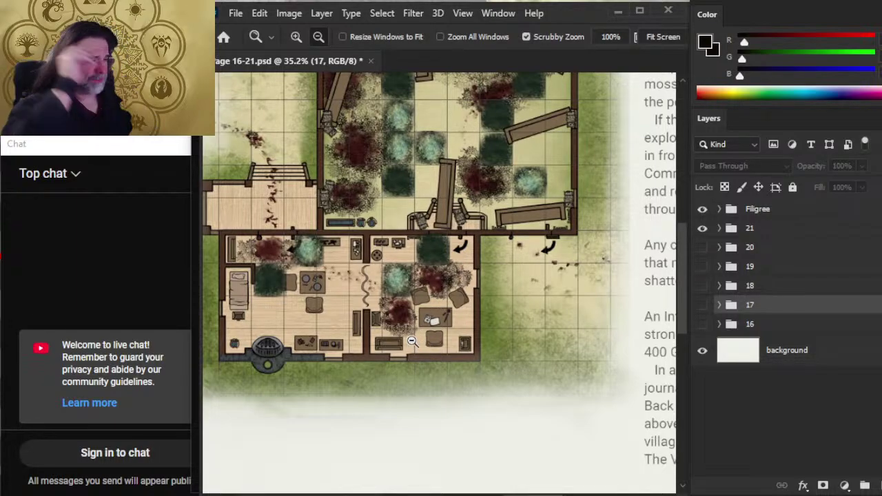
drag(664, 268, 530, 326)
Hide group 21, show group 20, and examine the commons hall map on that page.
click(702, 228)
click(702, 247)
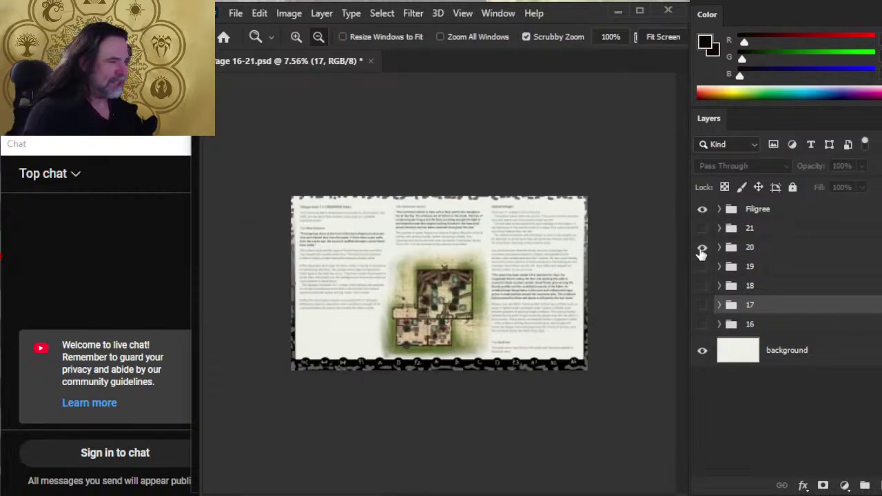
drag(479, 334, 559, 330)
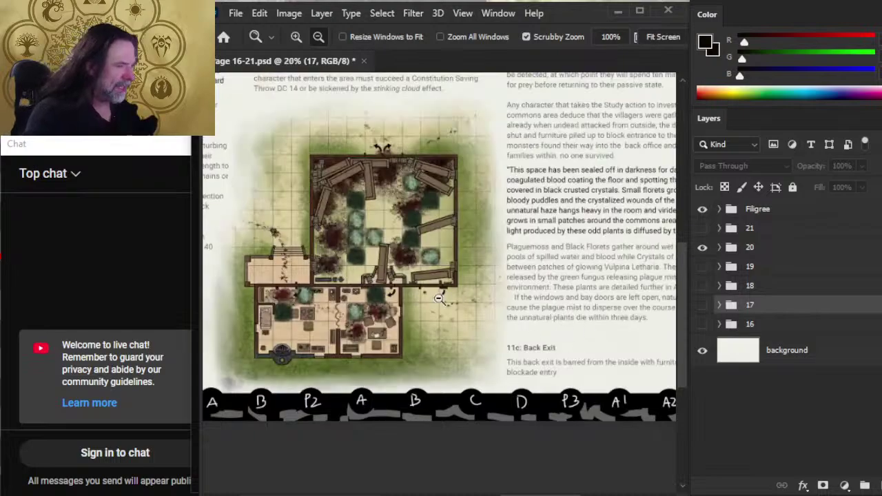
drag(370, 229, 413, 230)
scroll(418, 292, up, 3)
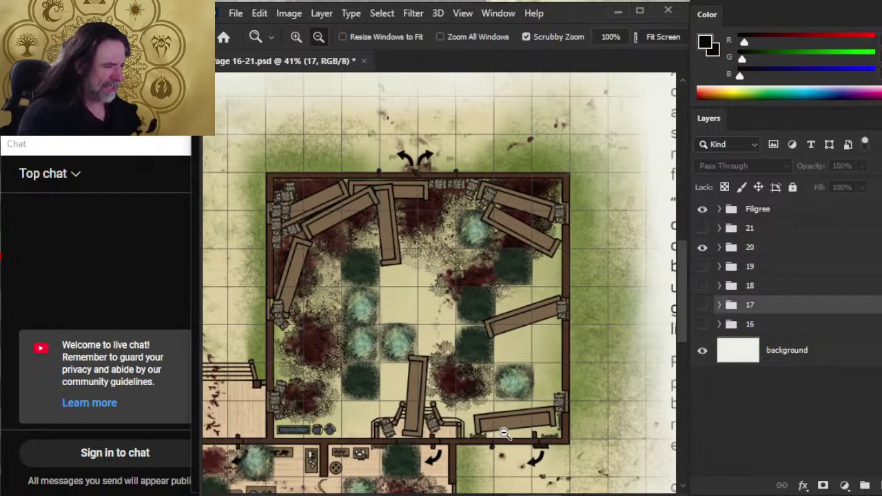
drag(489, 329, 397, 318)
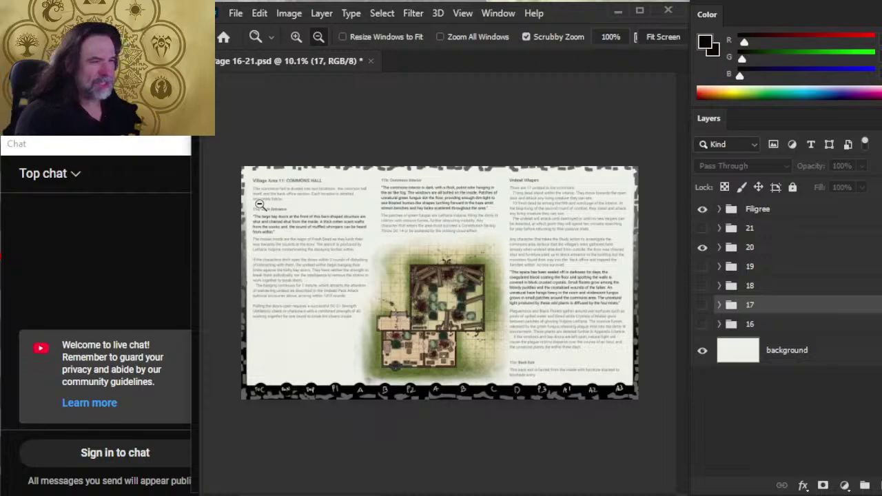
Read page 20's Commons Hall text, from the Main Entrance through Undead Villagers to the Back Exit.
drag(259, 205, 337, 232)
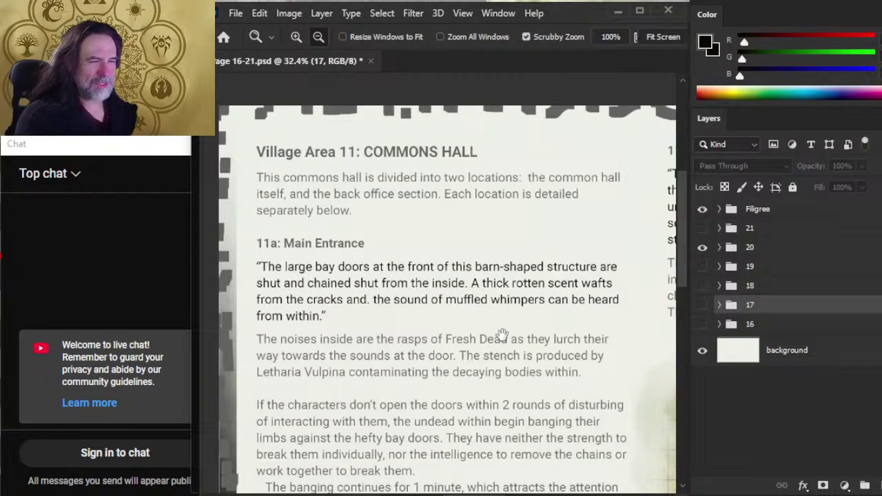
drag(502, 335, 462, 313)
drag(529, 315, 446, 290)
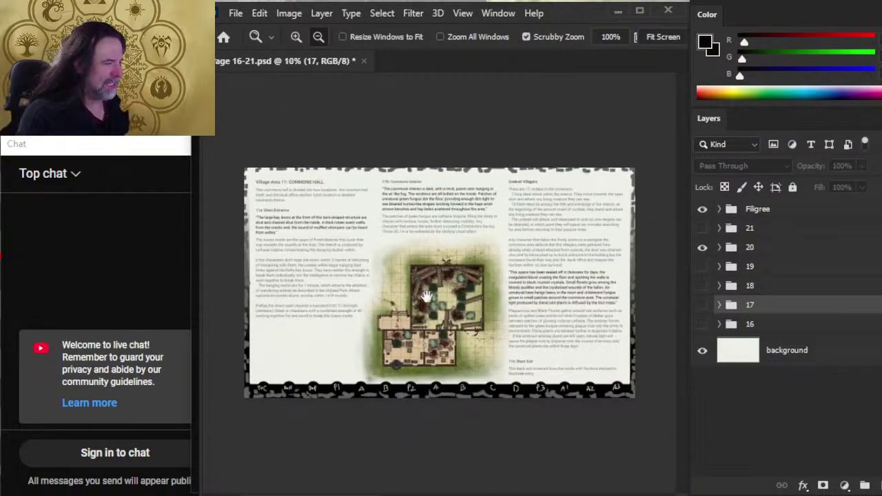
drag(420, 194, 357, 388)
drag(516, 258, 451, 262)
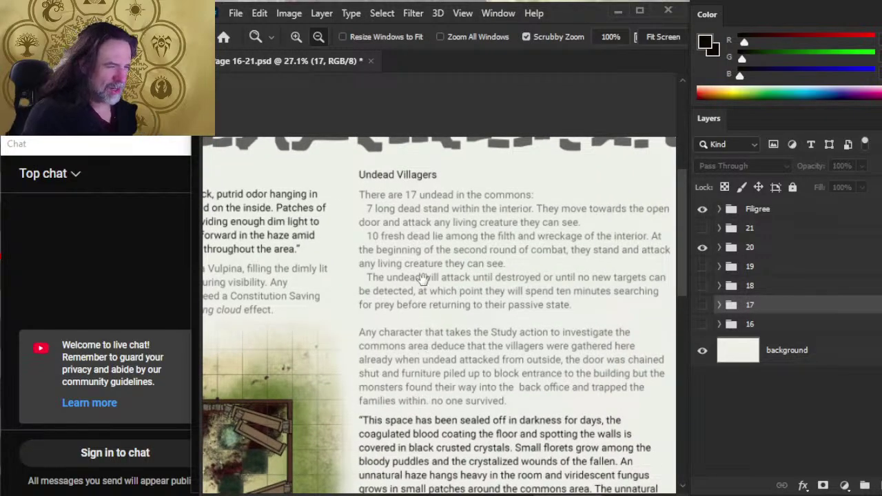
drag(408, 391, 516, 177)
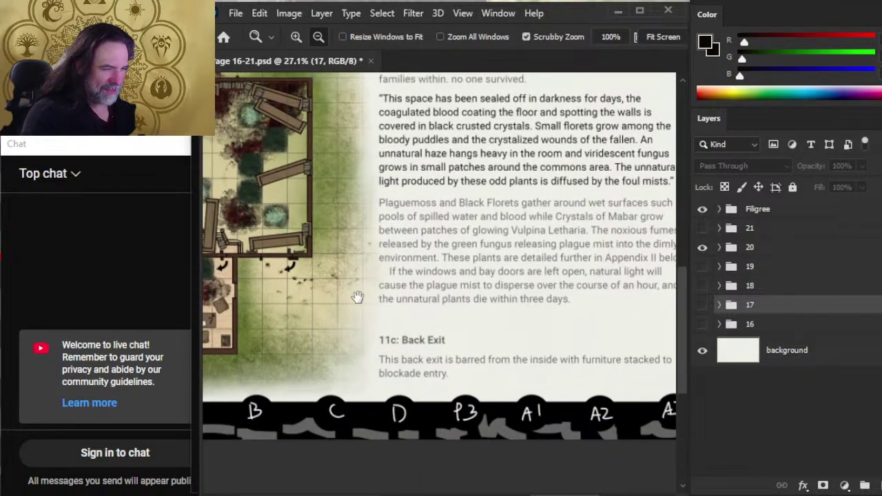
drag(228, 202, 338, 257)
scroll(480, 278, down, 5)
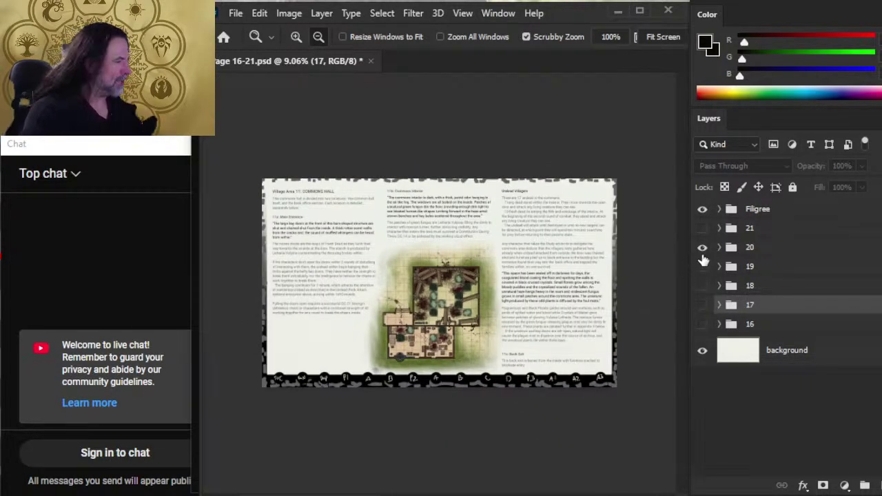
Hide group 20, show group 19, and read the Grain Silo introduction and the 9a Rooftop text.
click(702, 249)
click(702, 267)
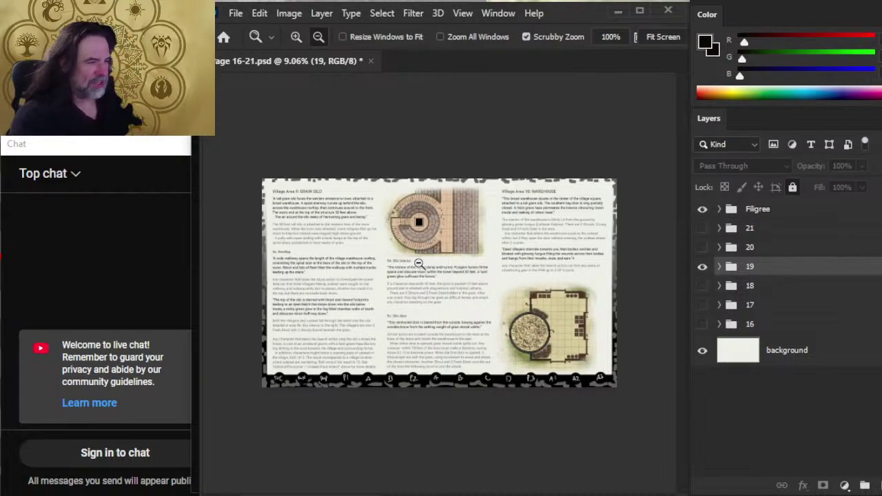
scroll(456, 253, up, 3)
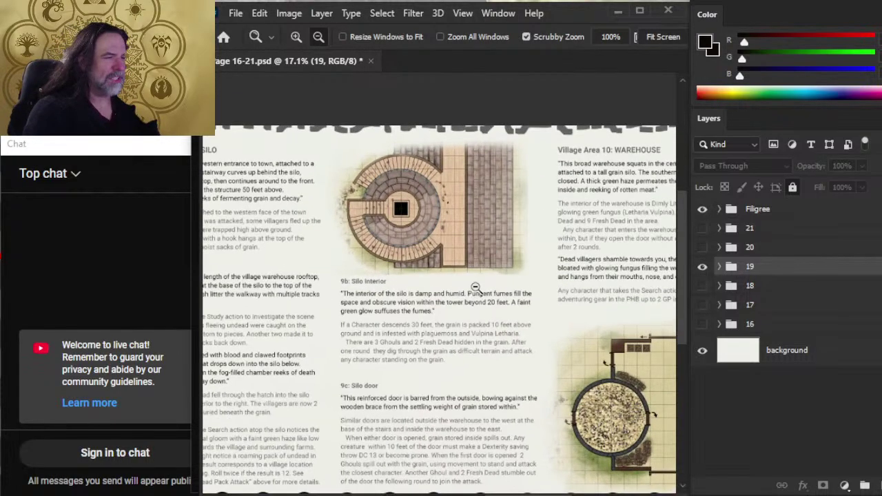
drag(615, 368, 736, 436)
drag(413, 380, 509, 422)
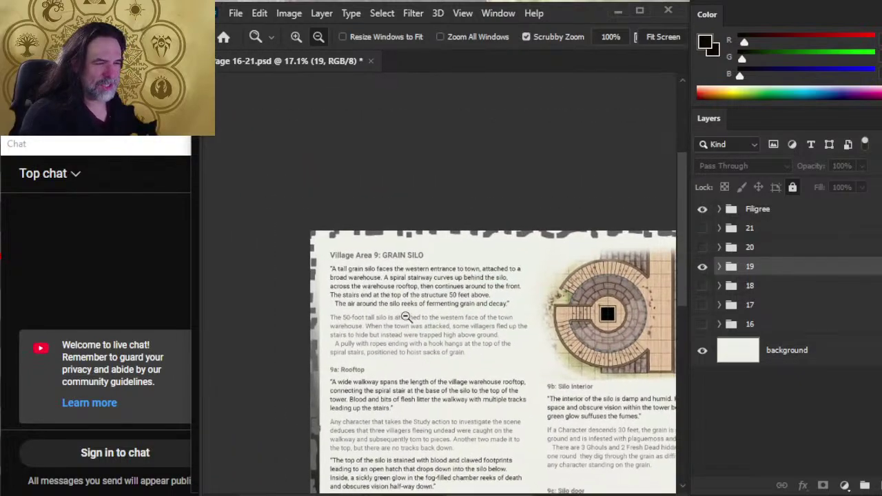
scroll(448, 288, up, 1)
drag(447, 288, 393, 287)
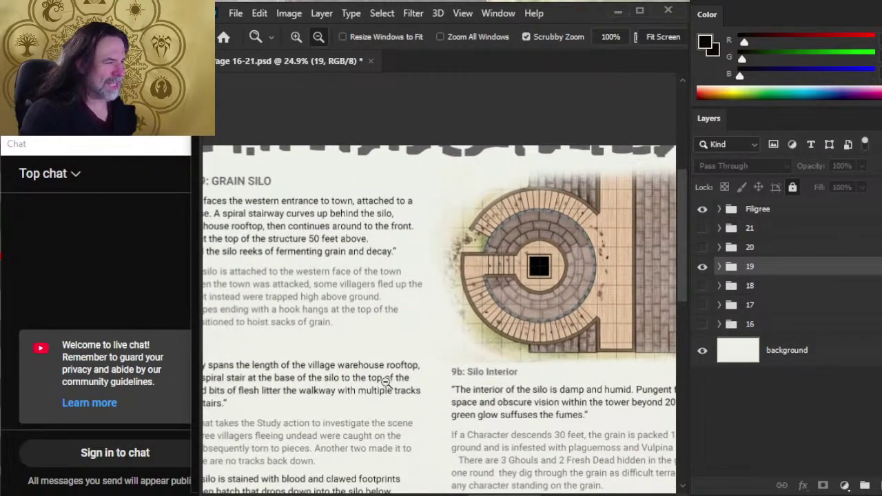
drag(388, 382, 400, 337)
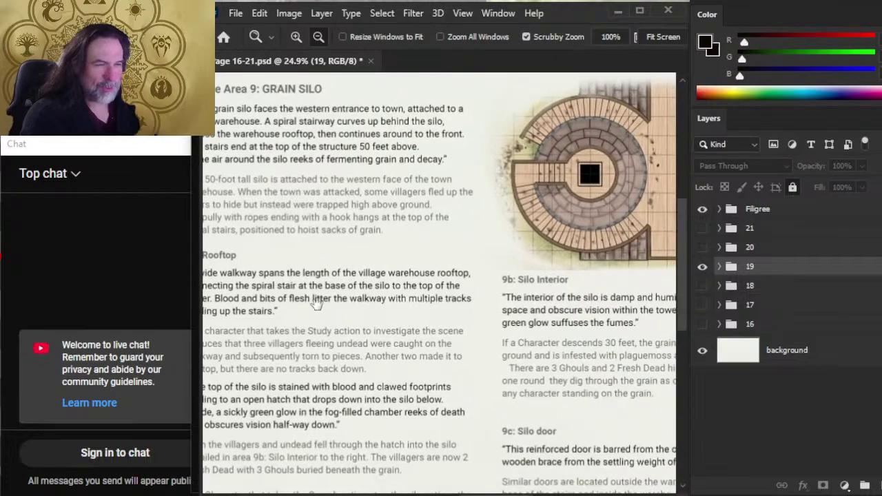
Compare page 19's silo rooftop map with the Rooftop text about the walkway and the open hatch.
drag(592, 239, 487, 255)
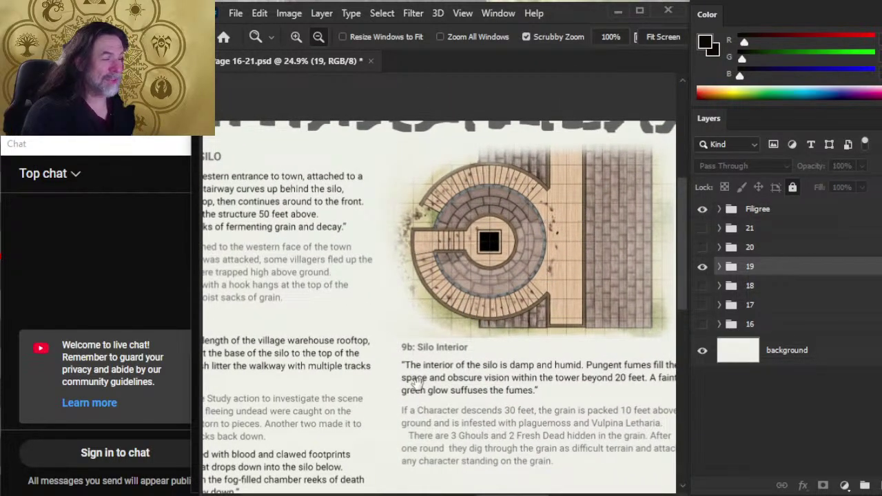
alt+click(487, 315)
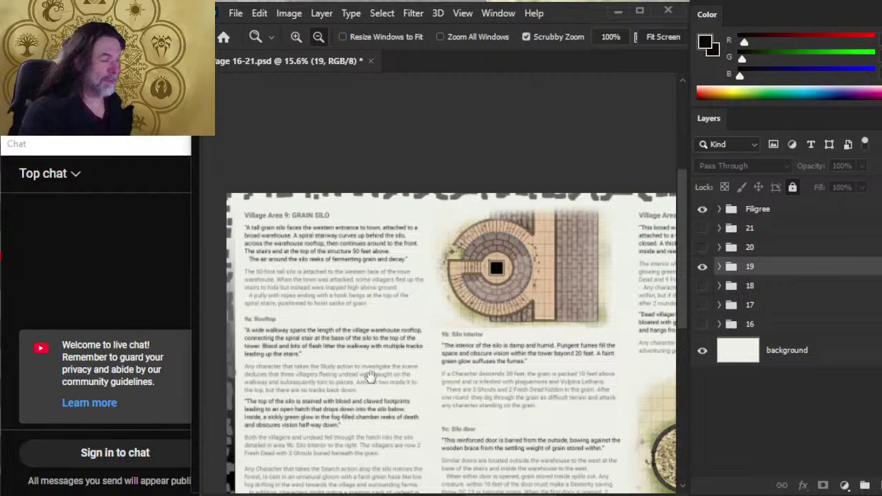
drag(370, 377, 479, 287)
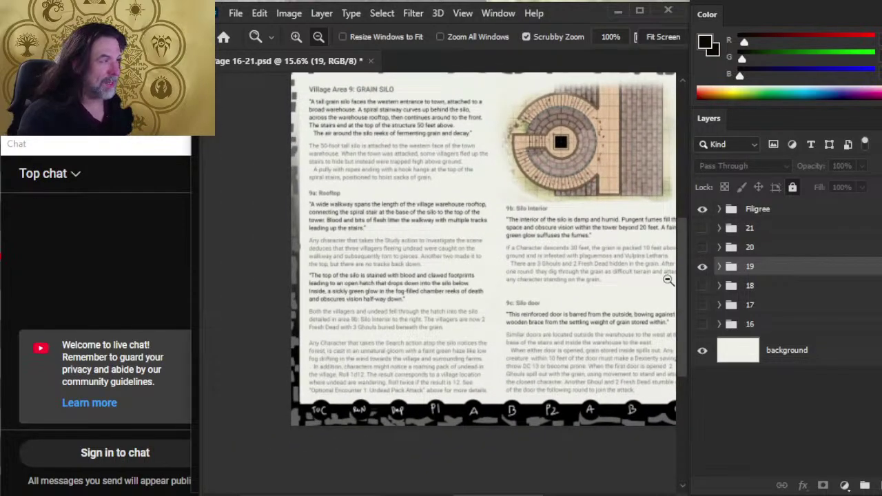
drag(331, 306, 353, 289)
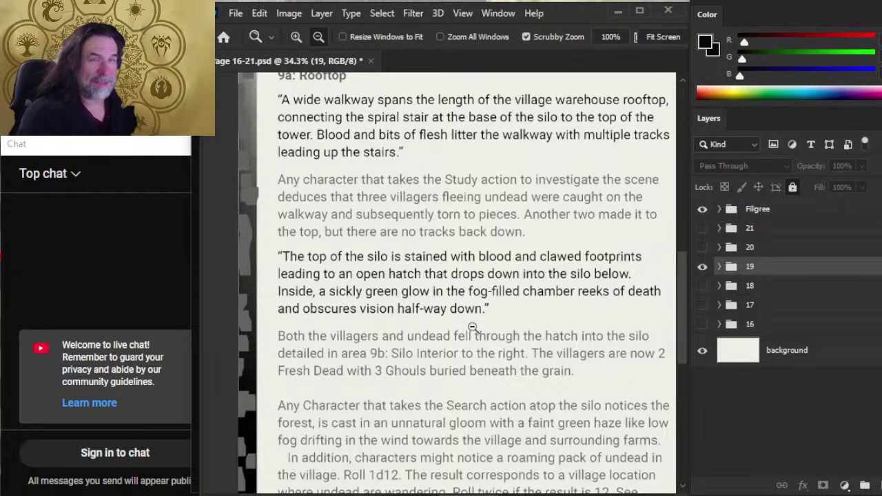
drag(482, 220, 449, 254)
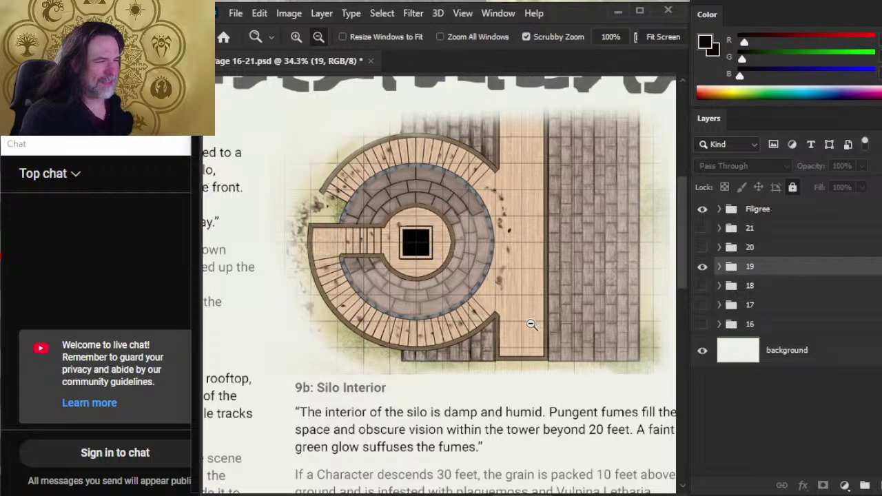
Read the 9b Silo Interior and 9c Silo door text against the grain-filled silo on the lower map.
scroll(531, 323, down, 3)
scroll(393, 277, up, 4)
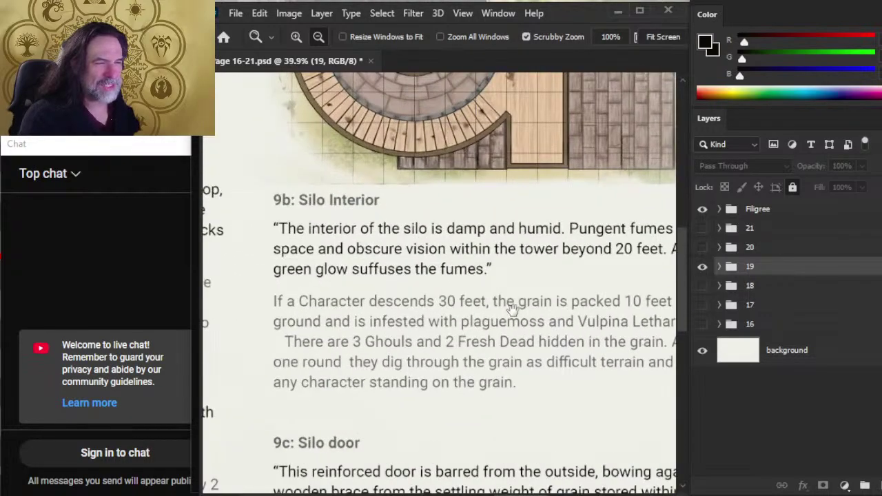
drag(512, 309, 299, 244)
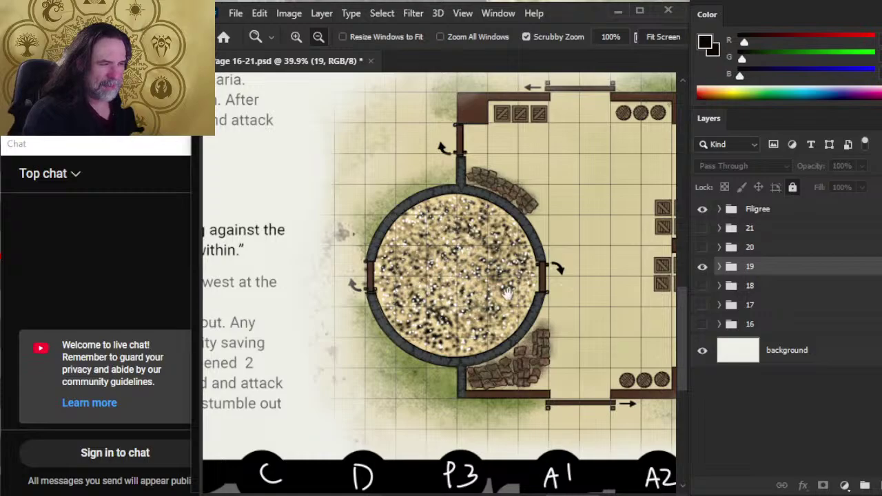
drag(327, 260, 447, 299)
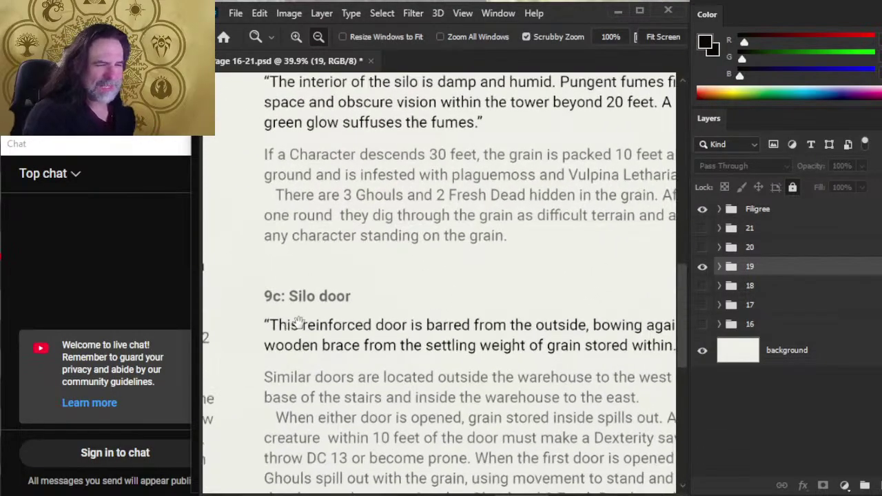
drag(582, 375, 241, 266)
scroll(510, 273, right, 5)
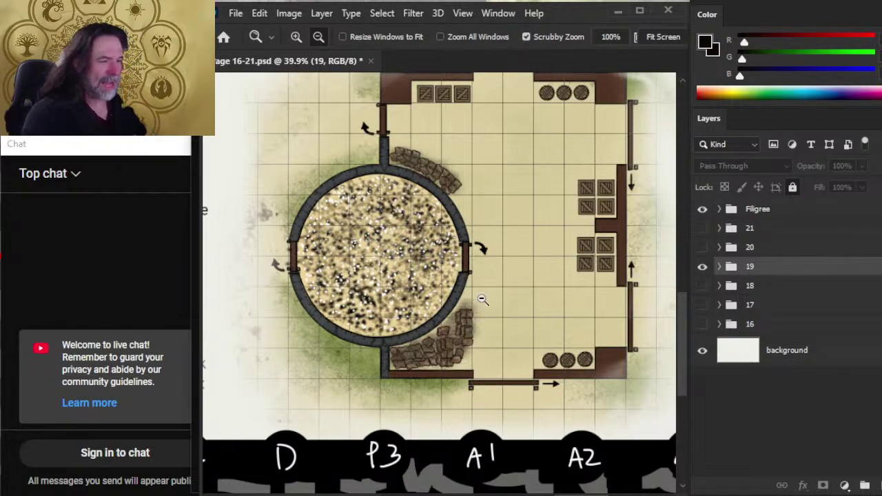
Examine the silo and warehouse floor plan on page 19, including its doors and the surrounding page layout.
scroll(479, 294, down, 3)
scroll(433, 295, up, 2)
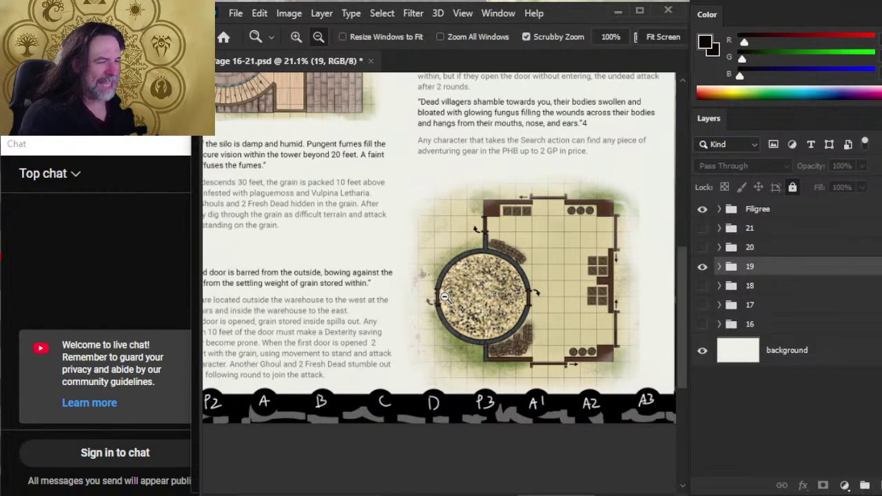
drag(467, 184, 243, 273)
drag(507, 400, 255, 124)
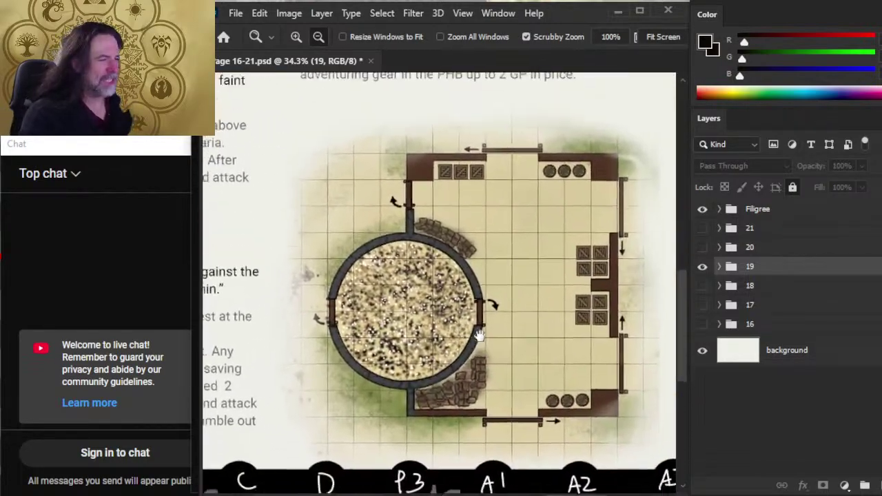
drag(388, 324, 365, 307)
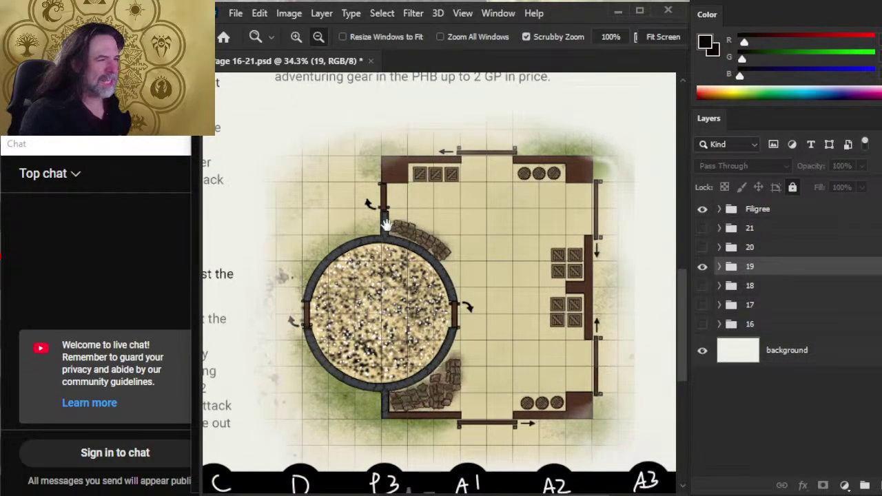
scroll(477, 323, down, 1)
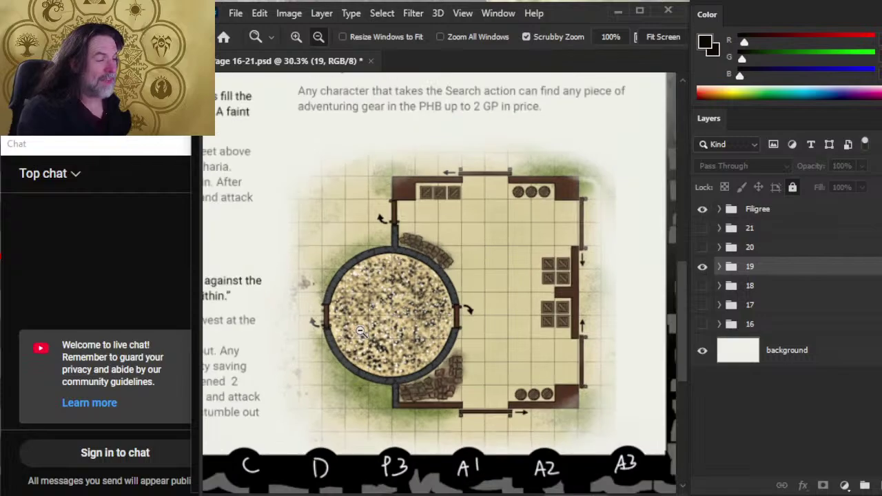
scroll(485, 311, down, 3)
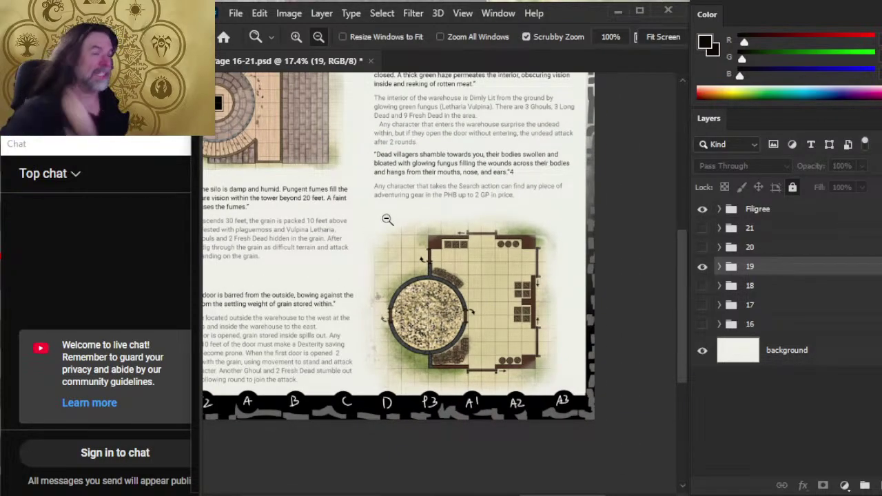
Recheck the Silo door text and read the Village Area 10: Warehouse description on page 19.
scroll(379, 358, up, 5)
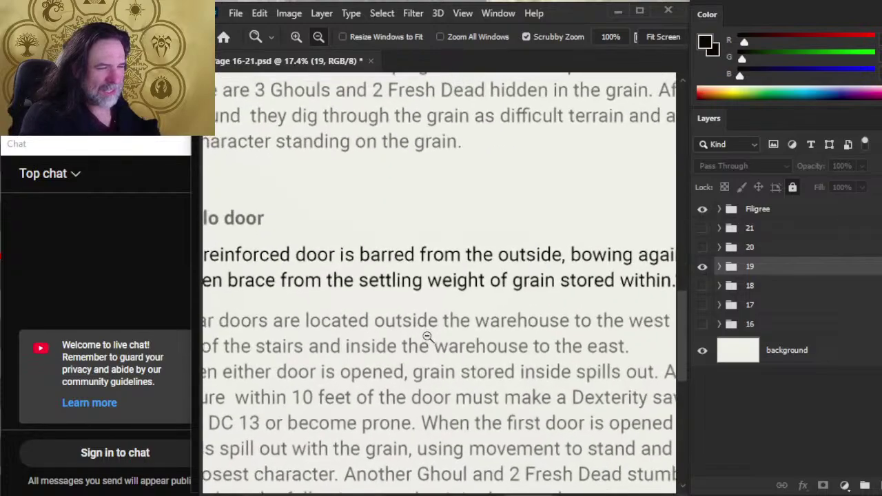
scroll(390, 343, down, 2)
scroll(390, 310, right, 5)
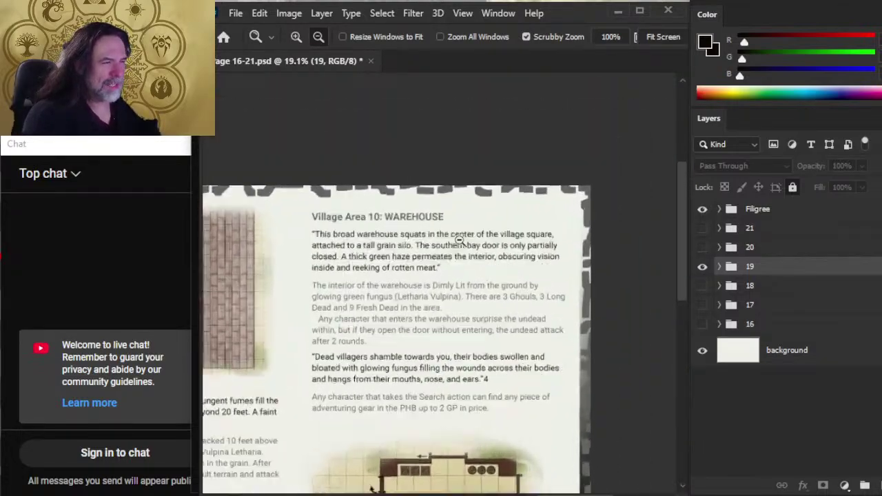
scroll(387, 259, up, 4)
scroll(441, 359, down, 2)
scroll(386, 344, down, 2)
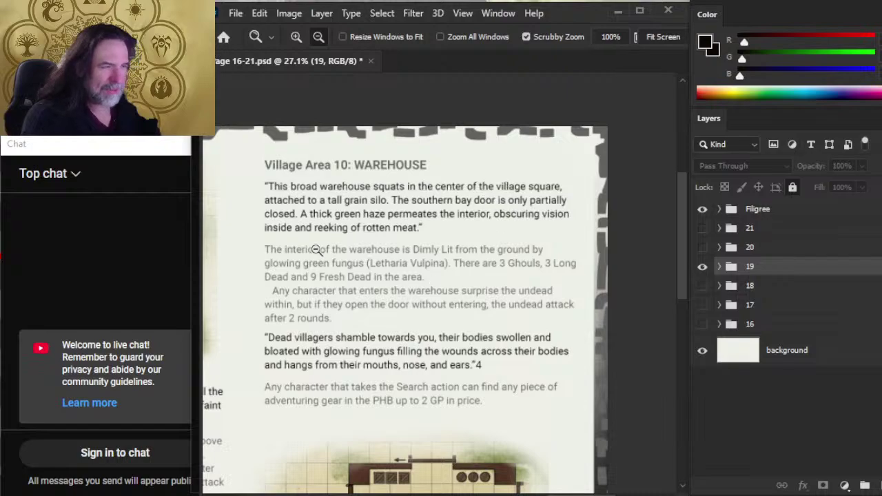
scroll(456, 399, down, 2)
scroll(456, 399, down, 2)
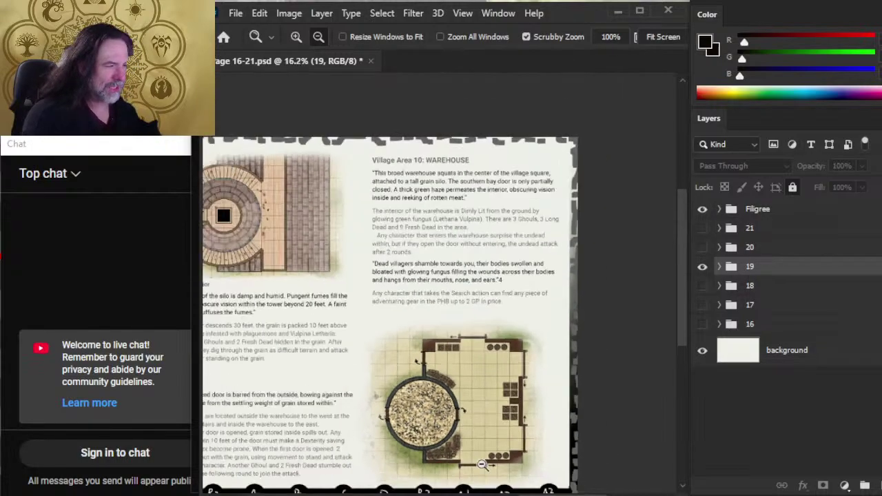
Inspect the bay doors on the warehouse map, including the southern one described in the text.
drag(521, 453, 435, 267)
scroll(429, 207, up, 3)
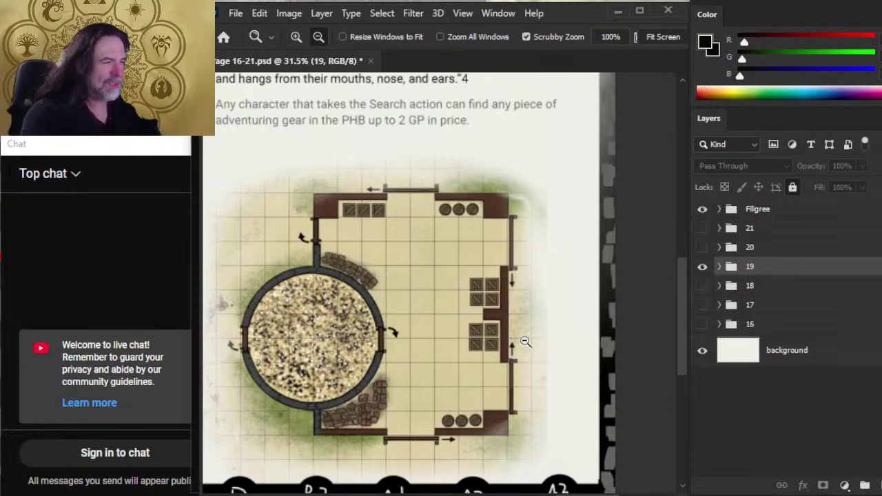
scroll(482, 336, down, 4)
scroll(404, 335, up, 2)
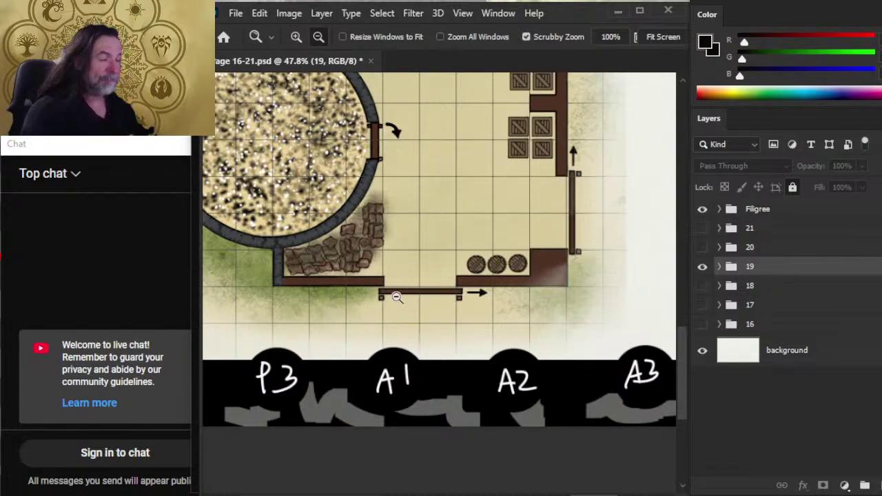
scroll(384, 256, down, 3)
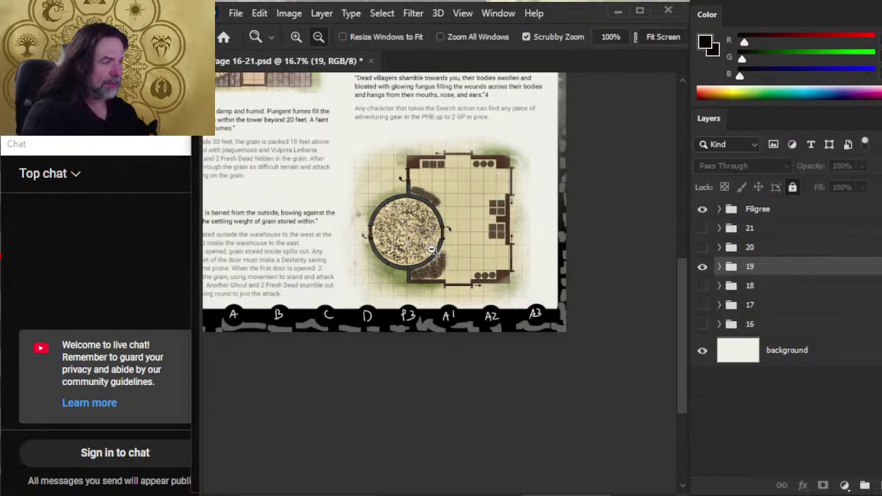
Hide group 19, show group 18, and review the Grain Mill text and map on that page.
click(702, 266)
click(702, 285)
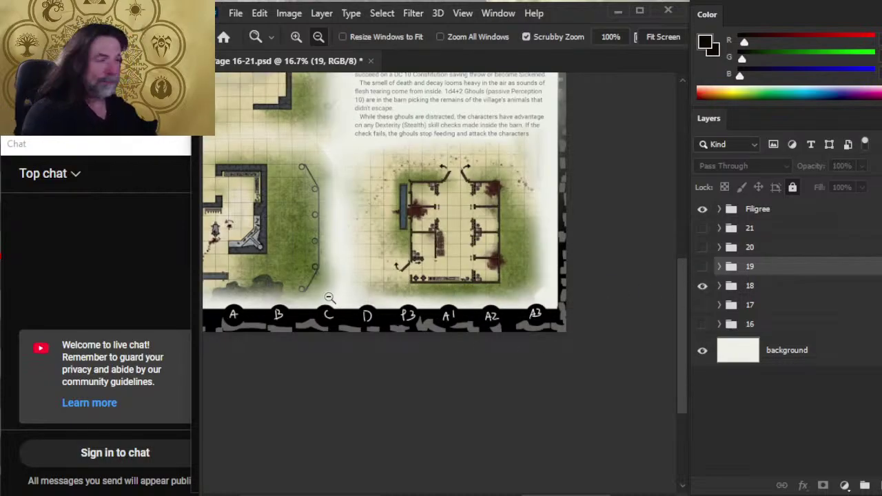
mouse_move(336, 227)
mouse_down()
mouse_move(474, 400)
mouse_move(679, 475)
mouse_up()
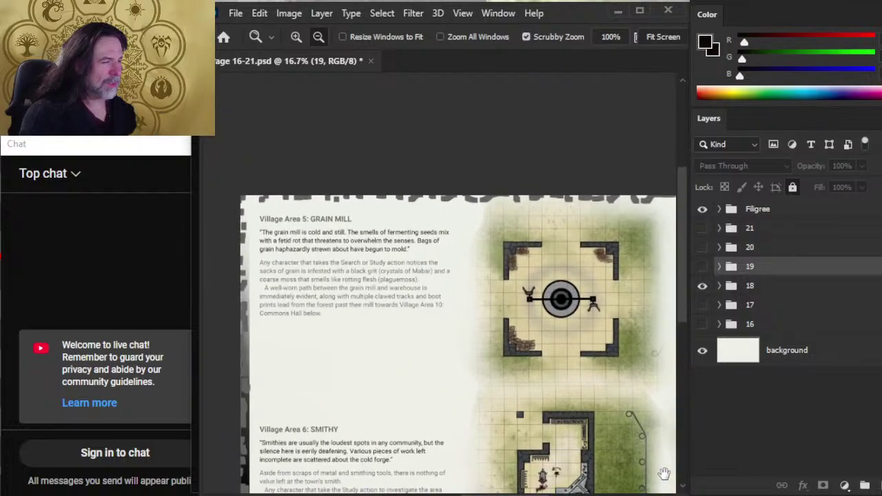
drag(347, 356, 478, 313)
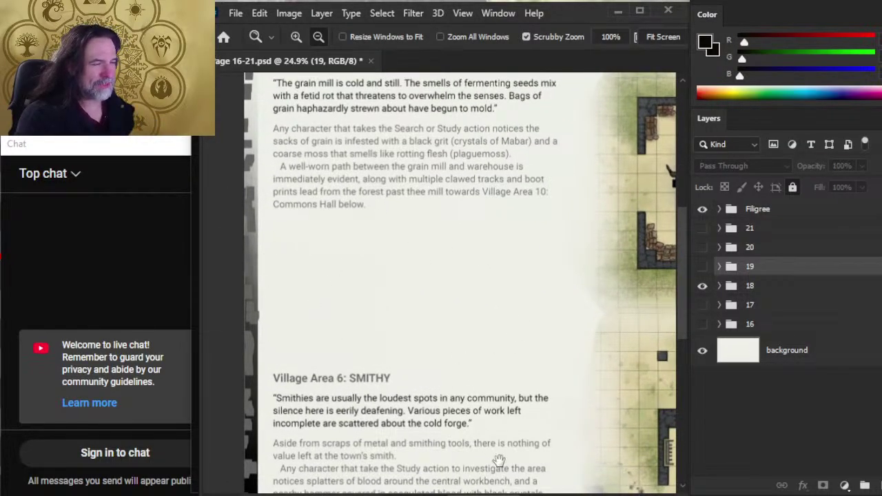
drag(499, 460, 338, 274)
drag(598, 314, 449, 383)
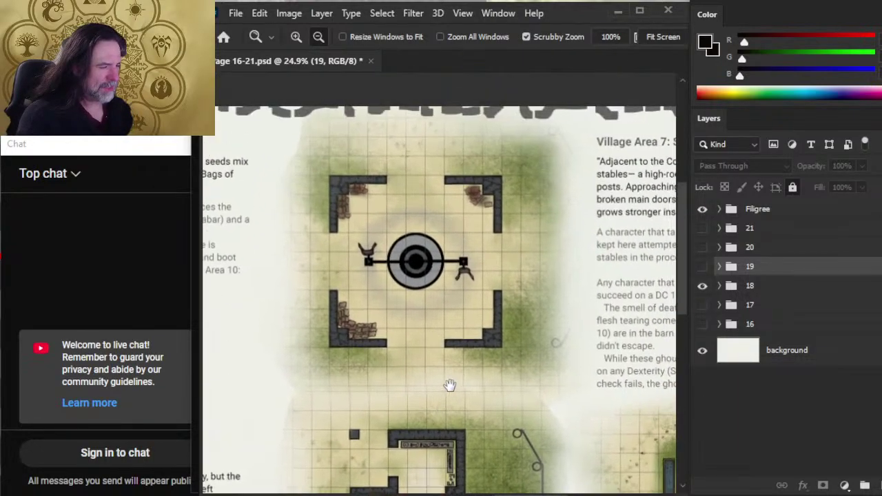
Examine the smithy and stables maps with the Stables text, and view the whole page 18 layout.
drag(558, 411, 400, 423)
mouse_move(574, 363)
mouse_down()
mouse_move(537, 400)
mouse_move(386, 311)
mouse_move(386, 253)
mouse_up()
drag(418, 492, 487, 322)
drag(431, 277, 431, 376)
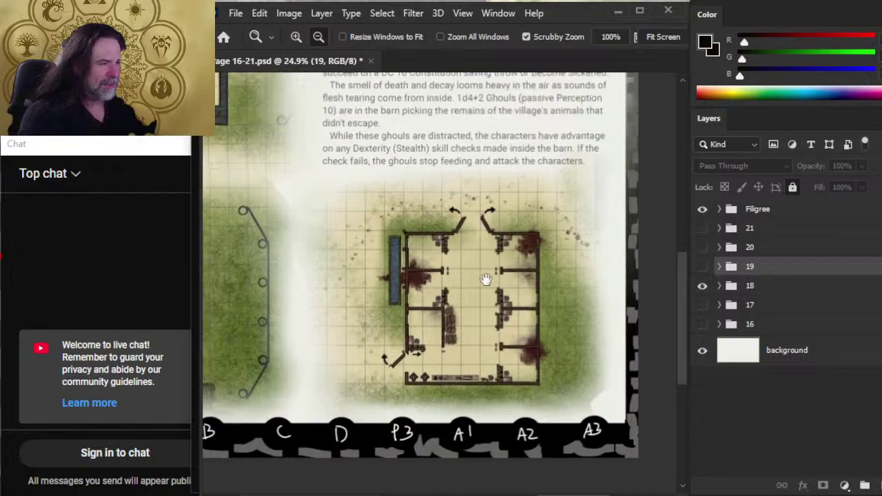
drag(441, 262, 440, 441)
drag(482, 344, 538, 229)
drag(520, 367, 485, 358)
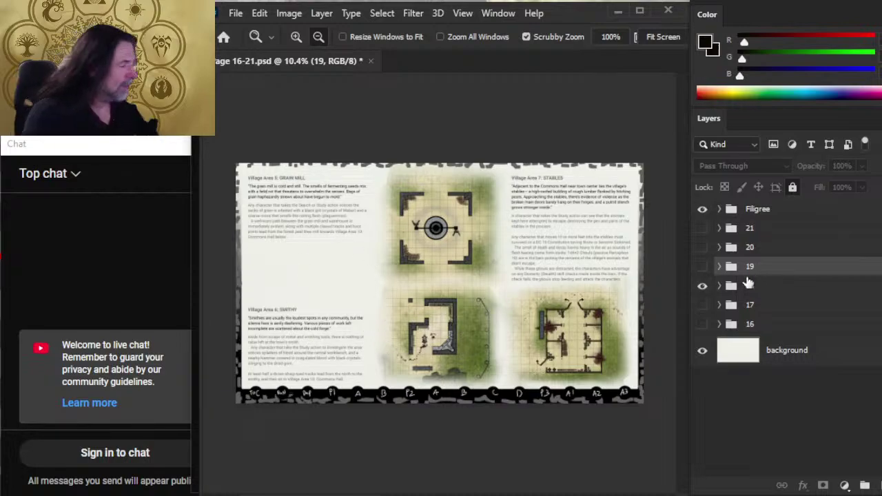
Hide group 18, show group 17, and examine its constabulary and lumber mill maps.
click(702, 285)
click(702, 305)
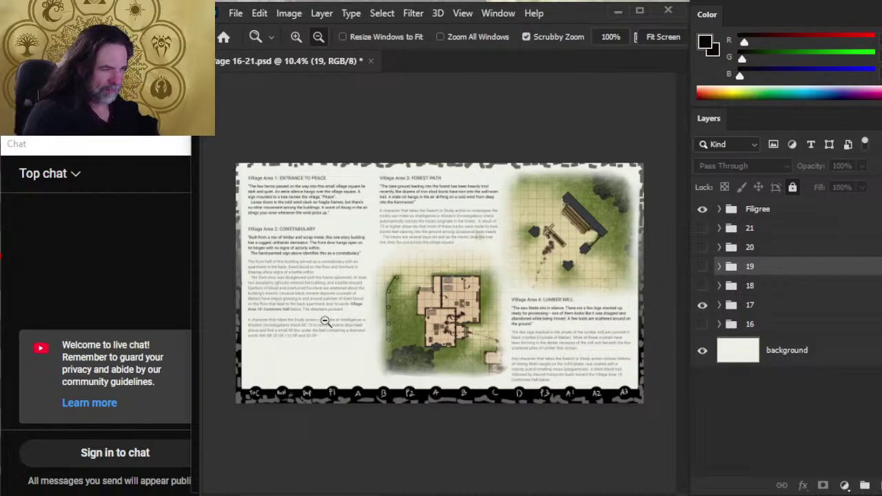
scroll(465, 320, up, 3)
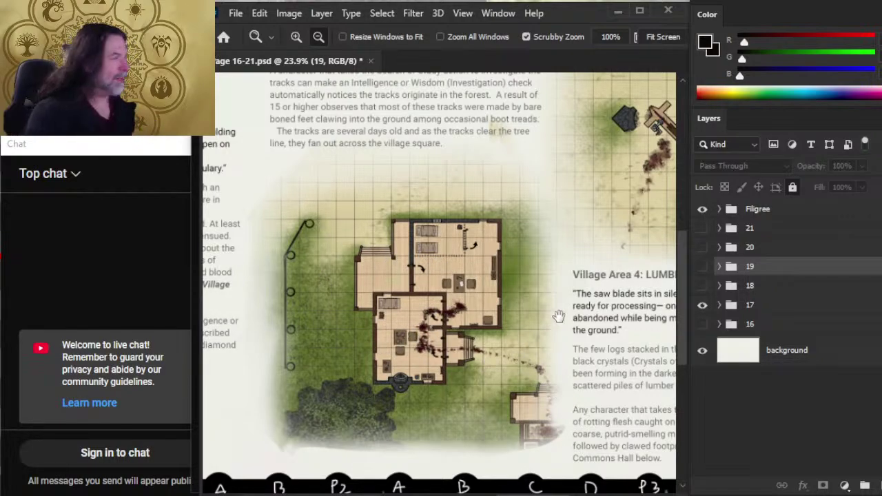
drag(558, 316, 339, 360)
drag(514, 230, 502, 314)
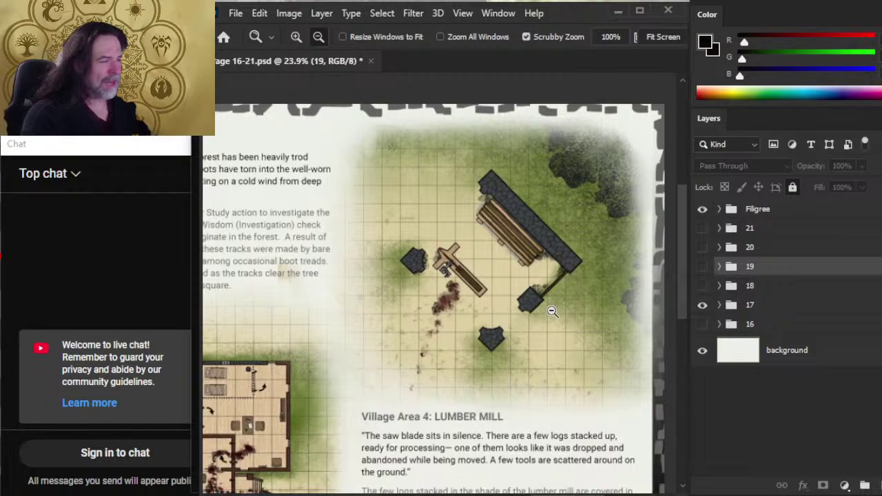
View the whole lumber mill page, then hide group 17, show group 16, and examine its numbered village map.
scroll(548, 309, down, 3)
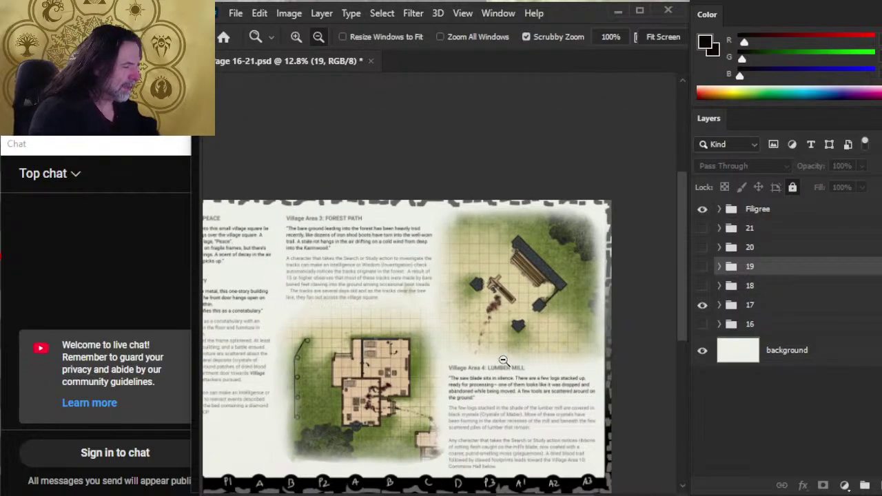
scroll(526, 357, up, 3)
scroll(549, 399, down, 3)
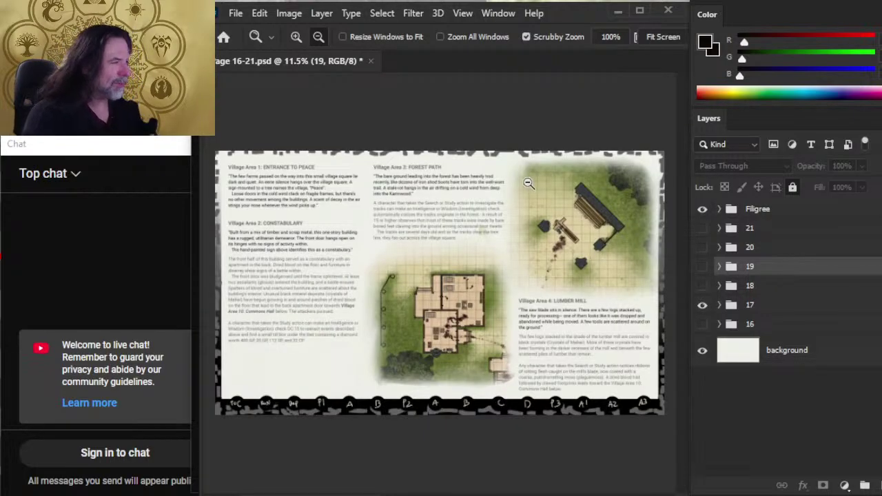
click(702, 304)
click(702, 324)
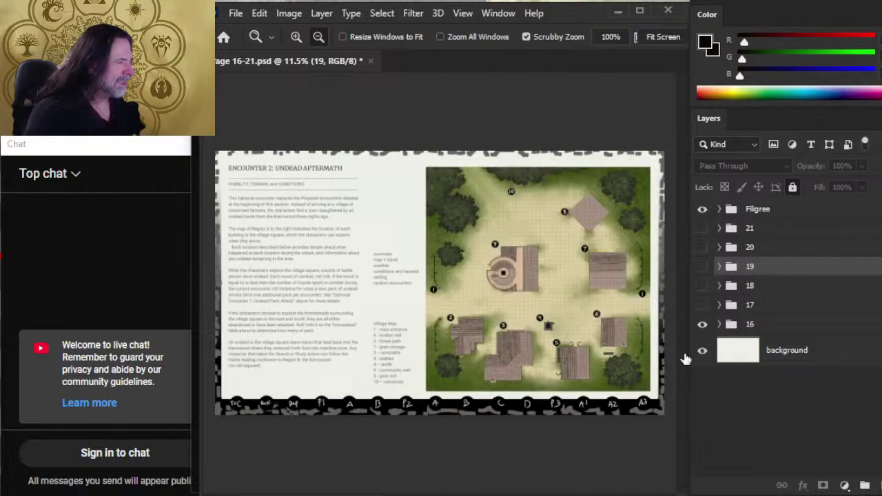
drag(592, 274, 623, 315)
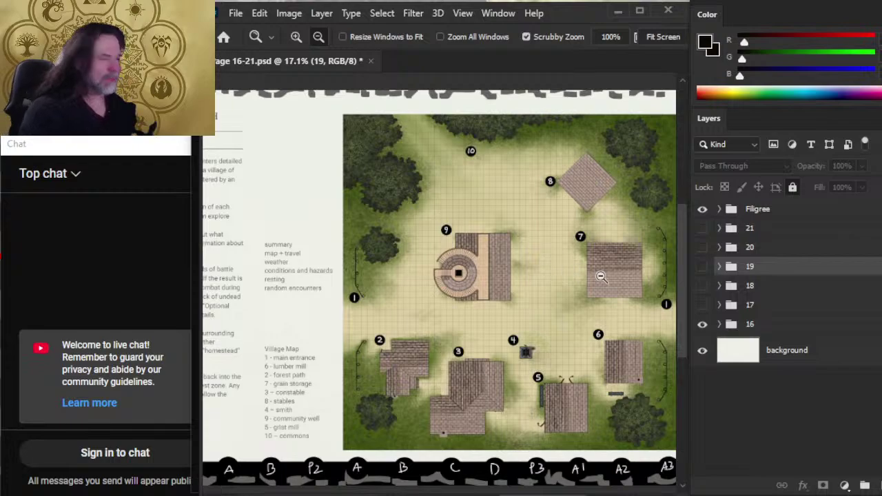
Save and close the page 16-21 document, and open the recent file Page 1-7.psd.
key(ctrl+s)
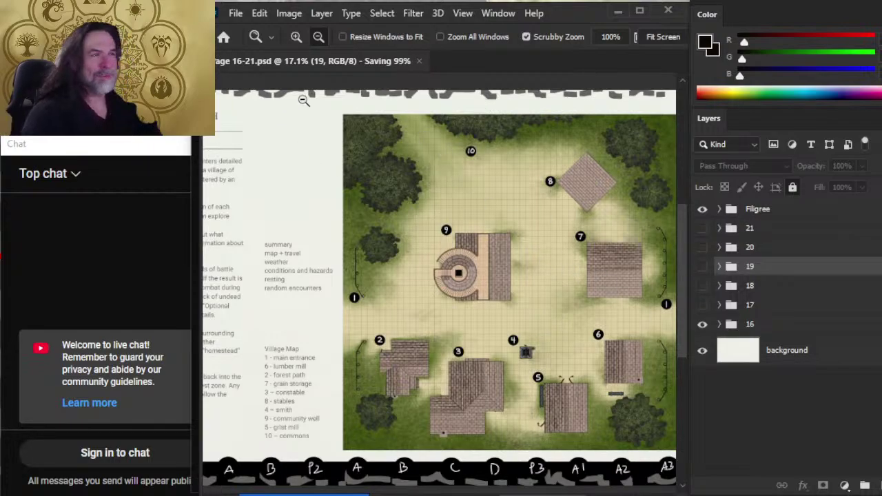
click(235, 13)
click(223, 36)
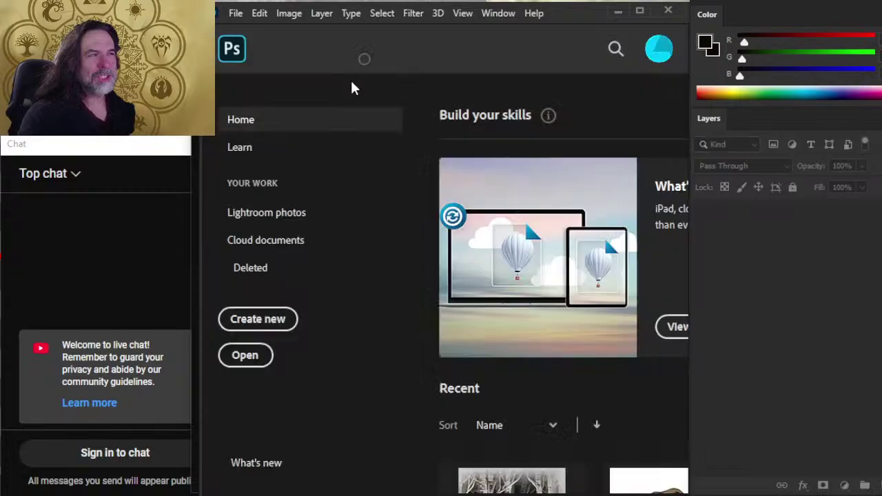
click(235, 13)
mouse_move(337, 109)
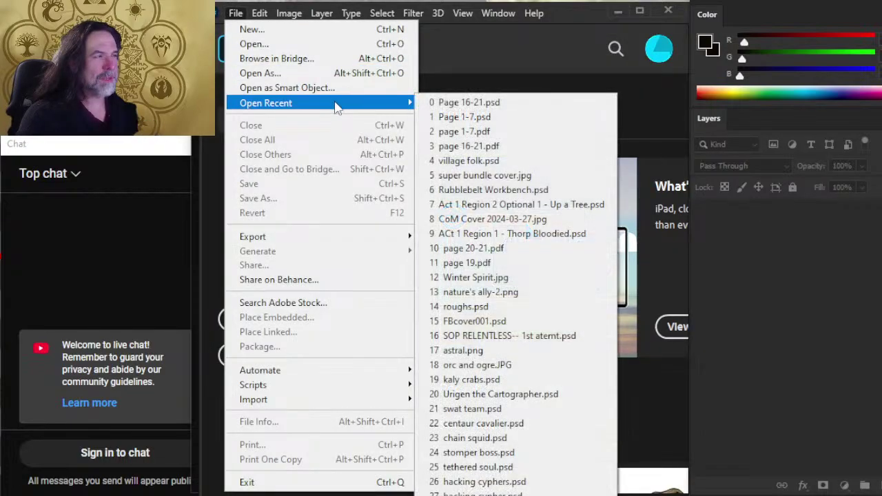
click(541, 117)
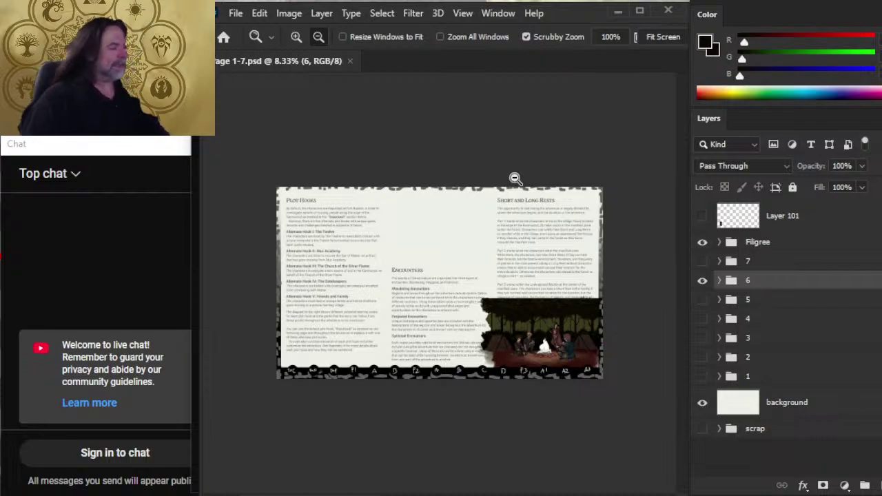
Hide group 6, show group 5, and review its Weather, Visibility, and Conditions and Terrain sections.
click(702, 280)
click(702, 299)
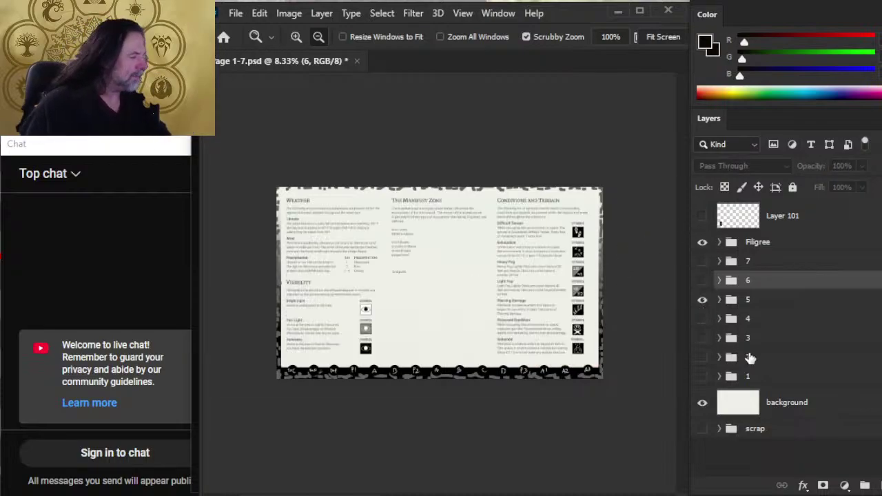
click(442, 272)
drag(358, 271, 515, 308)
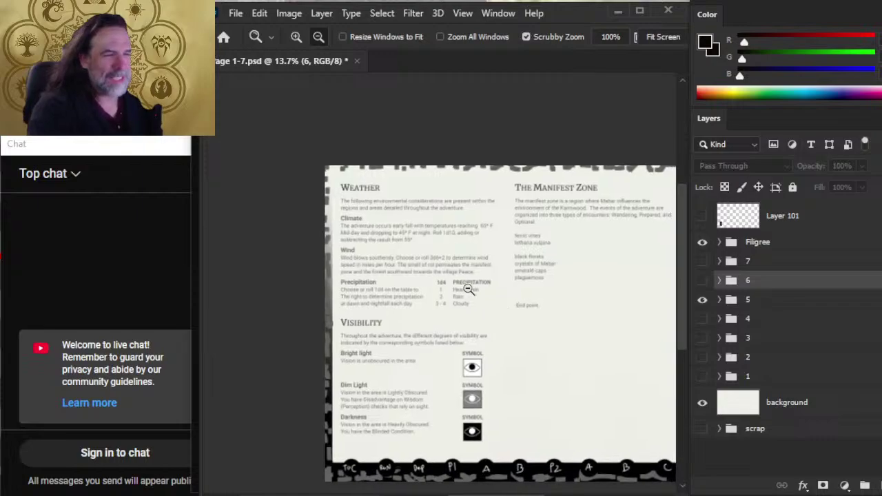
click(403, 269)
drag(522, 389, 462, 240)
drag(469, 414, 436, 290)
drag(541, 296, 509, 253)
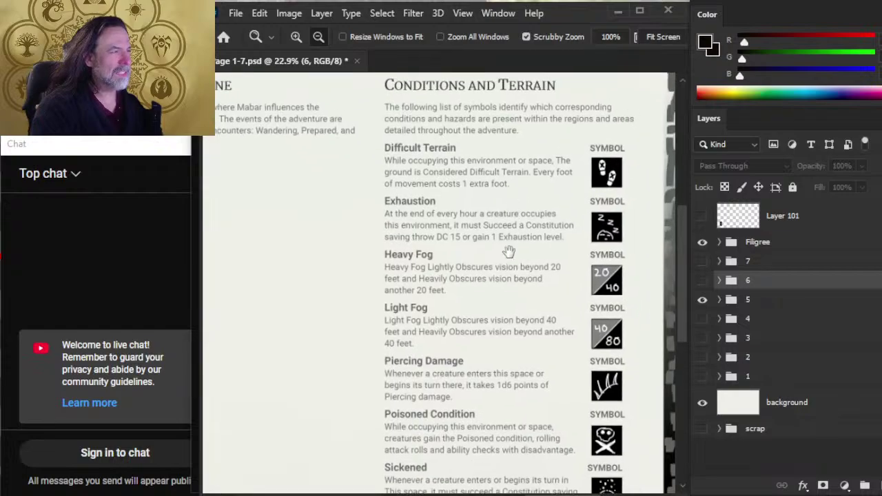
Show group 6 in place of group 5 and view its Short and Long Rests text.
click(702, 280)
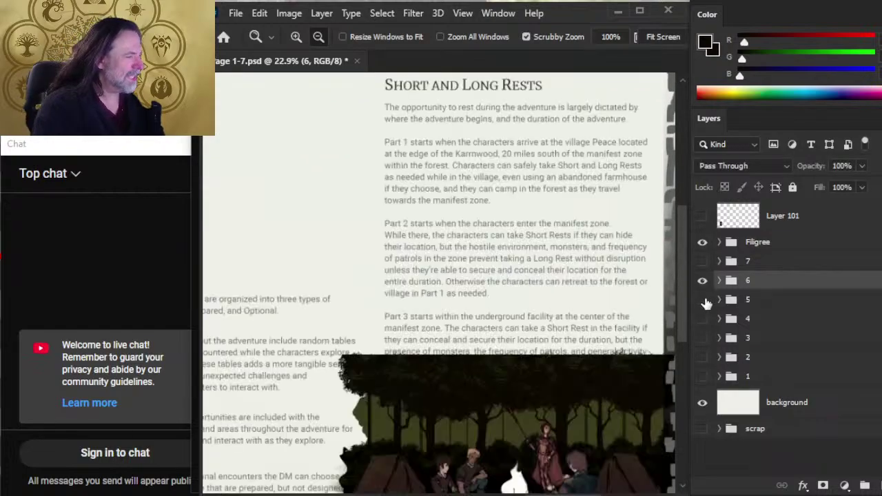
key(ctrl+0)
scroll(556, 209, up, 3)
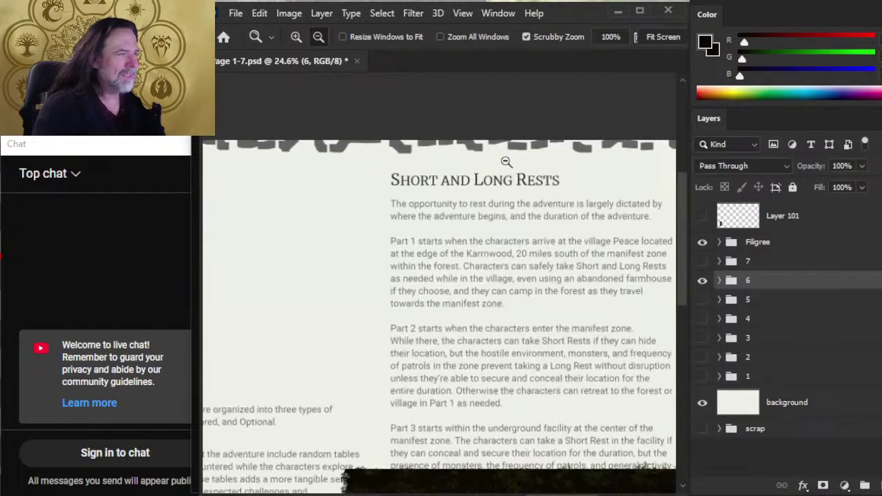
Switch back to group 5 and review The Manifest Zone notes and the list of condition symbols.
click(702, 281)
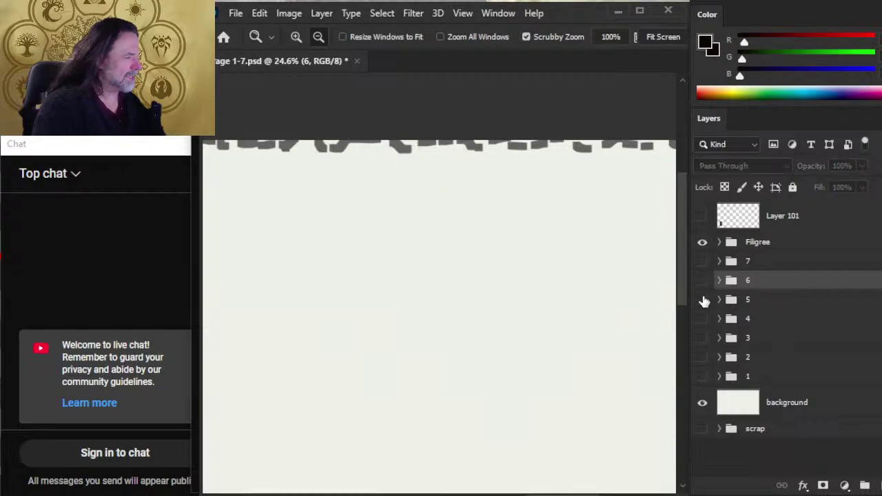
click(702, 299)
scroll(552, 339, down, 2)
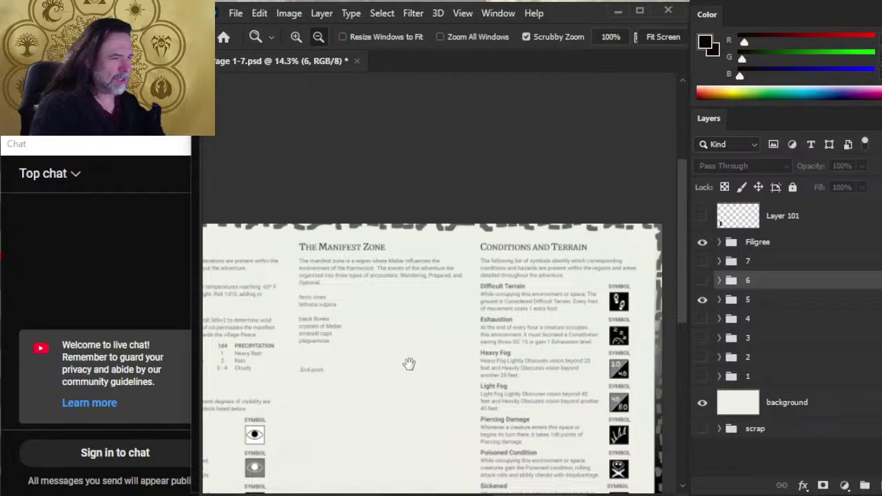
drag(408, 363, 506, 295)
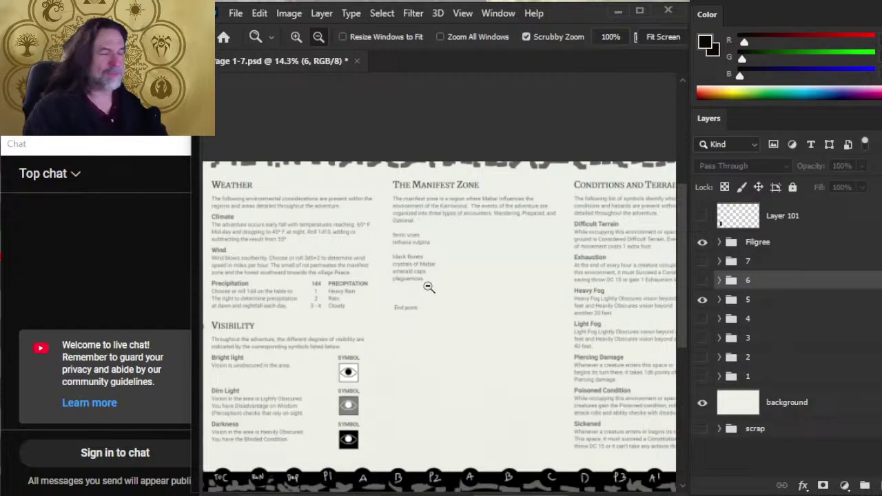
drag(567, 291, 400, 287)
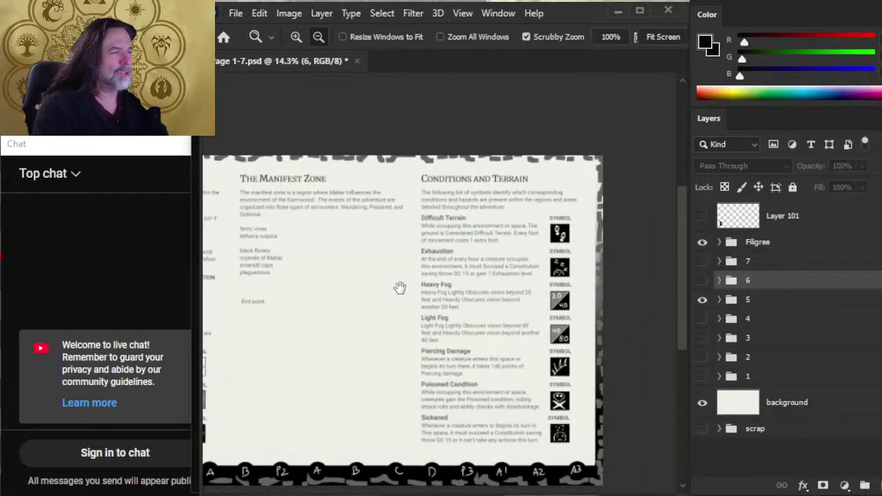
scroll(485, 192, up, 2)
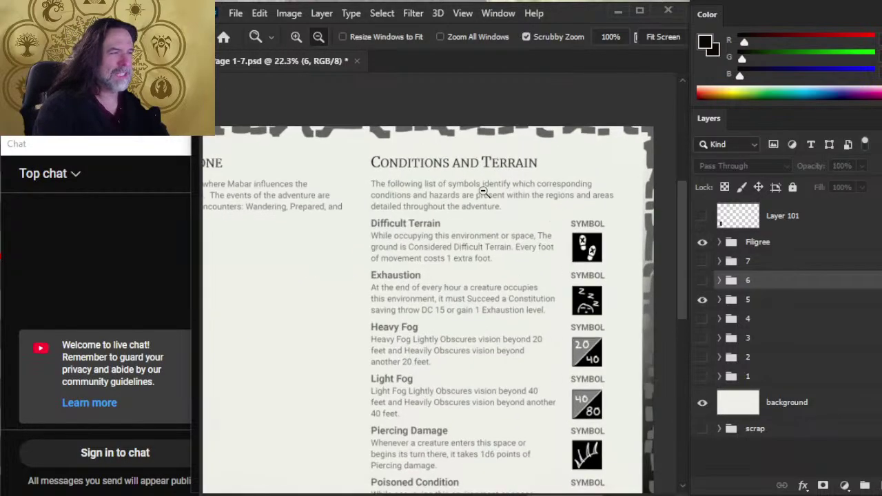
View the whole page 5 layout and look across its three columns from Weather to Conditions and Terrain.
alt+click(526, 310)
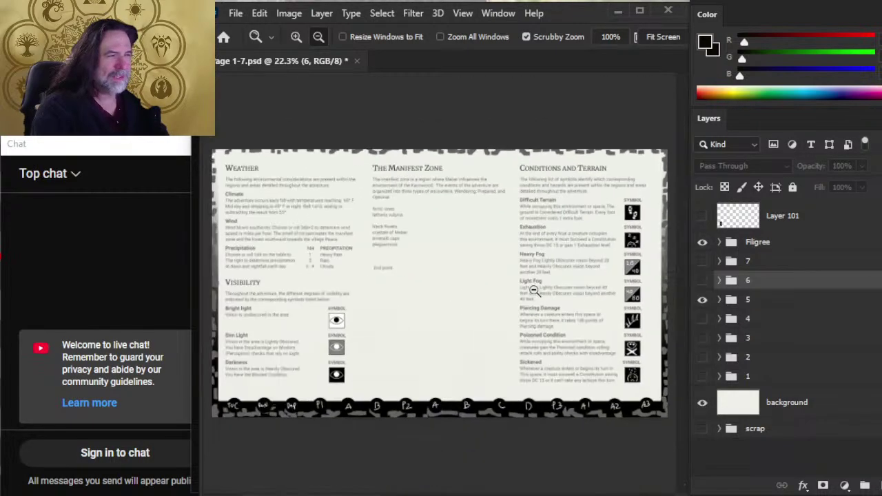
drag(299, 262, 439, 254)
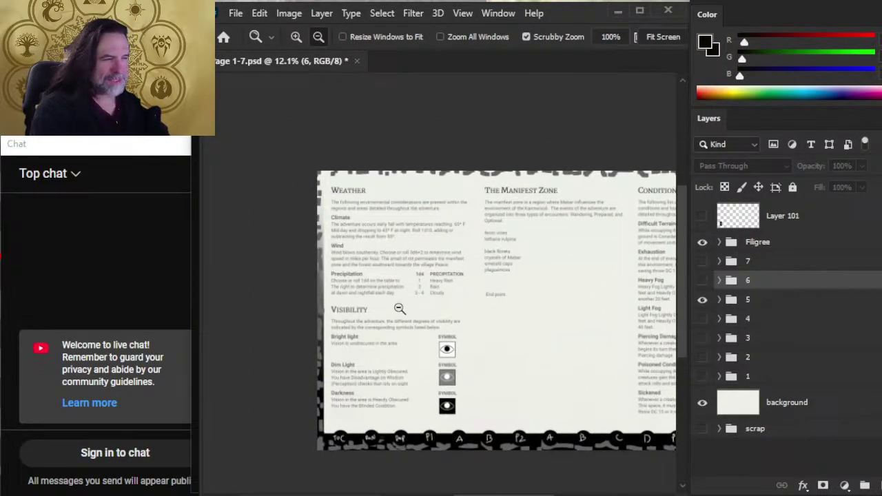
drag(577, 258, 472, 229)
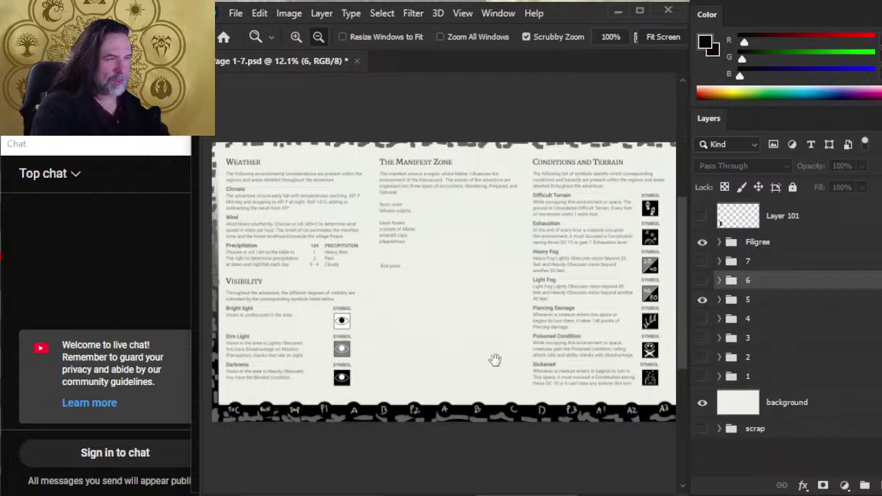
drag(495, 359, 382, 348)
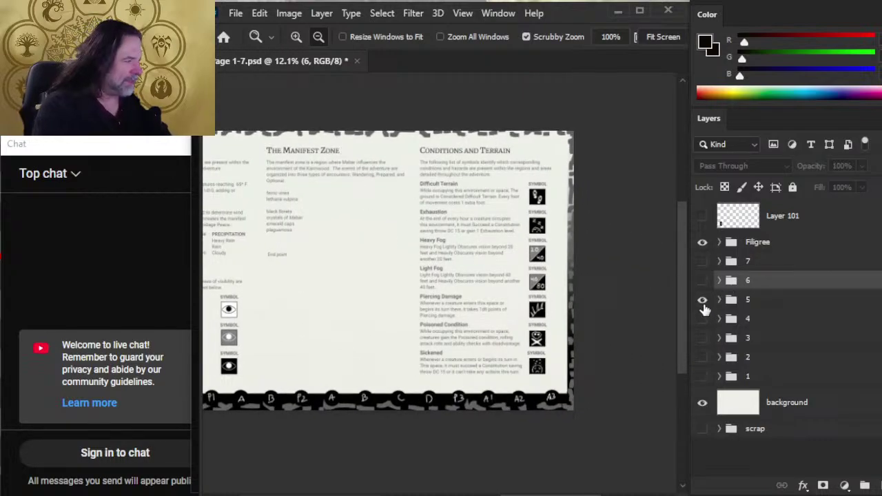
Show group 6 instead of group 5 and read its Plot Hooks and Encounters sections.
click(702, 280)
drag(301, 239, 487, 294)
drag(340, 217, 364, 233)
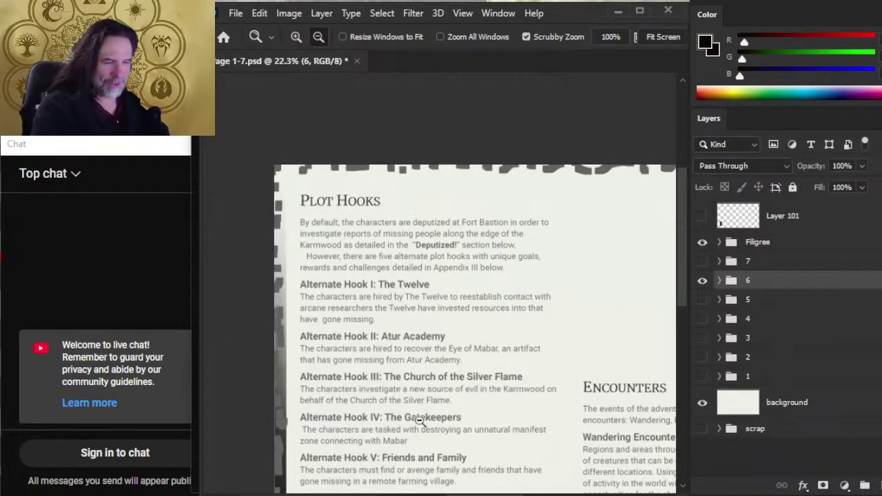
drag(522, 374, 451, 297)
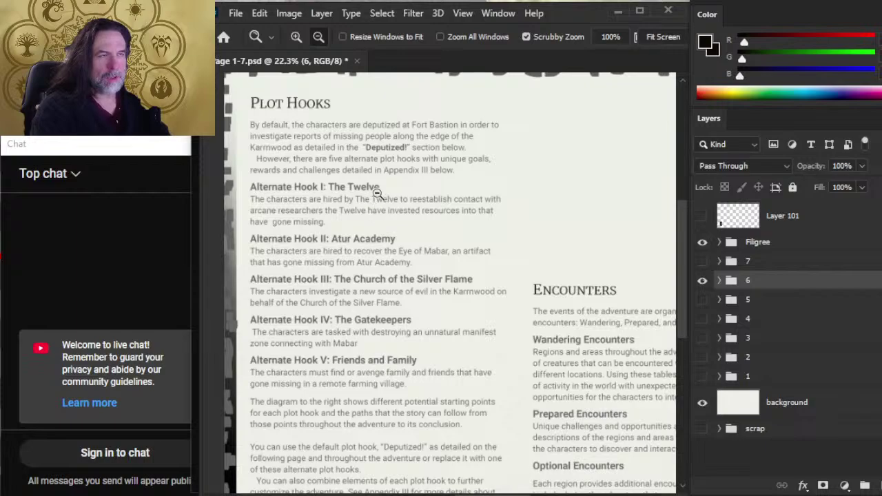
drag(503, 410, 328, 349)
drag(462, 366, 443, 330)
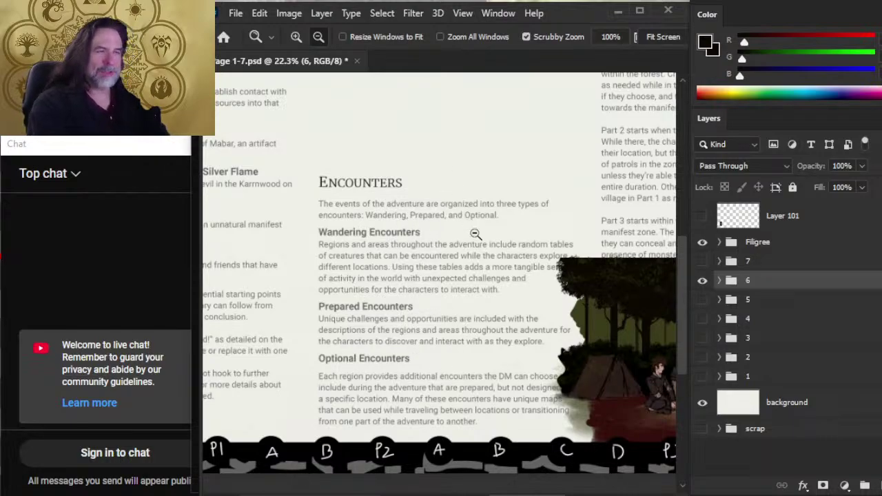
Examine the Short and Long Rests text and the campfire illustration on page 6.
drag(511, 257, 455, 259)
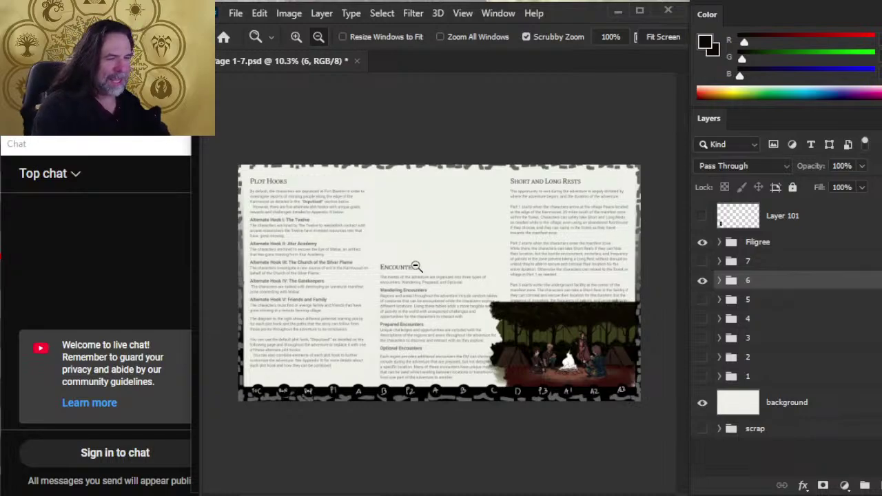
drag(599, 195, 630, 223)
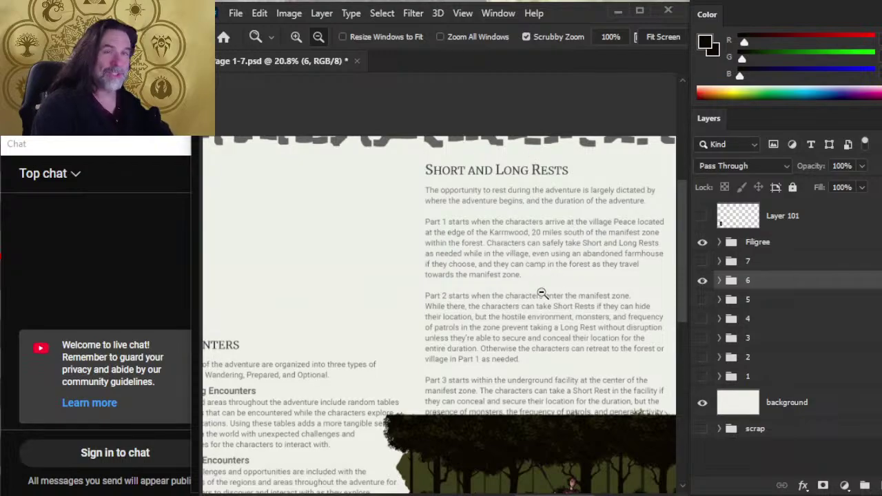
drag(579, 334, 542, 331)
drag(634, 395, 527, 222)
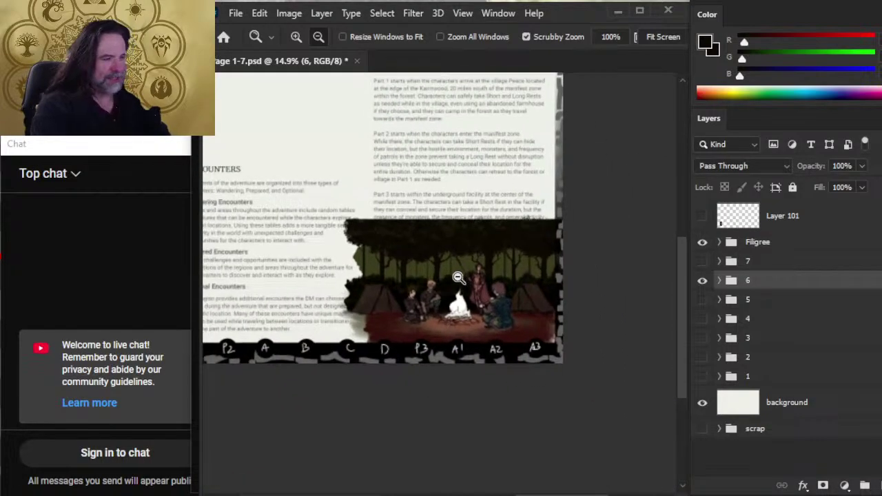
drag(459, 280, 494, 319)
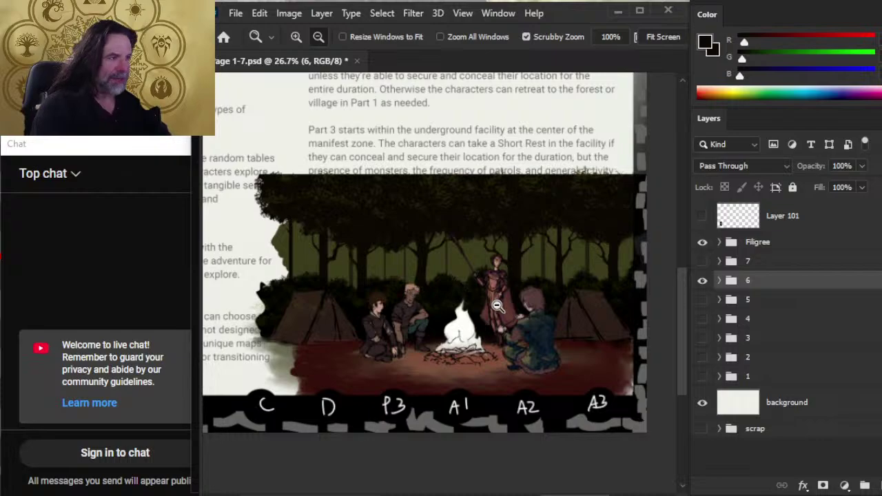
key(ctrl+0)
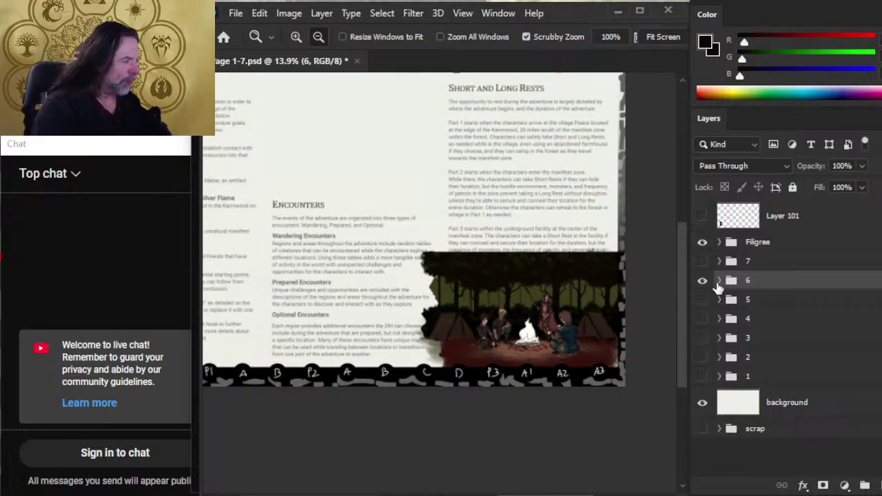
Hide group 6, show group 7, and view its Starting the Adventure page.
click(702, 281)
click(702, 261)
drag(316, 207, 504, 285)
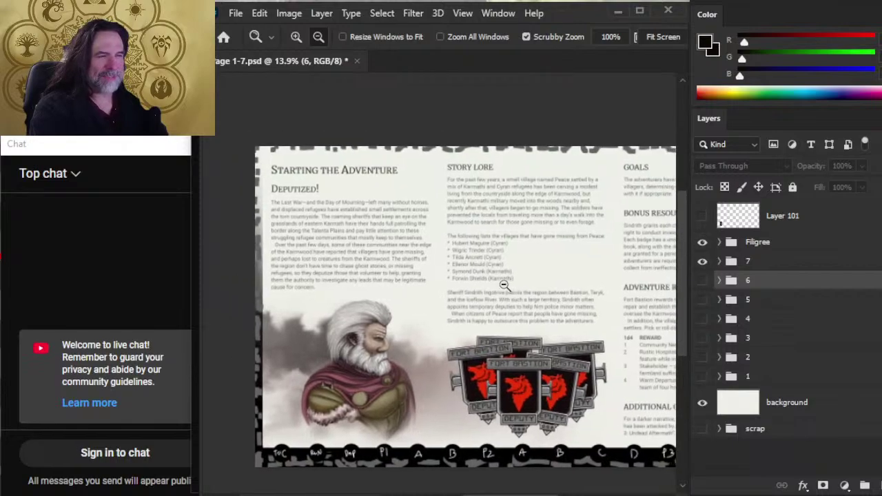
Show group 6 again to review the full Plot Hooks page, and switch back to group 7.
click(702, 261)
click(702, 280)
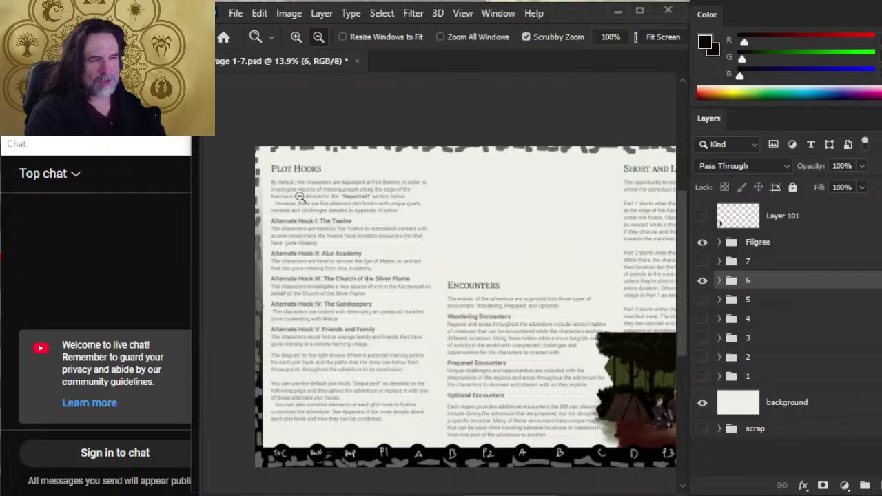
click(366, 215)
key(ctrl+0)
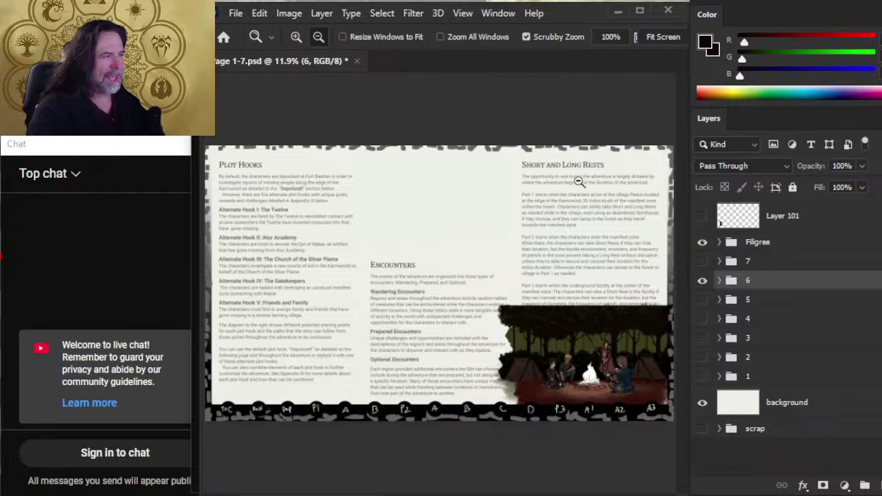
click(702, 279)
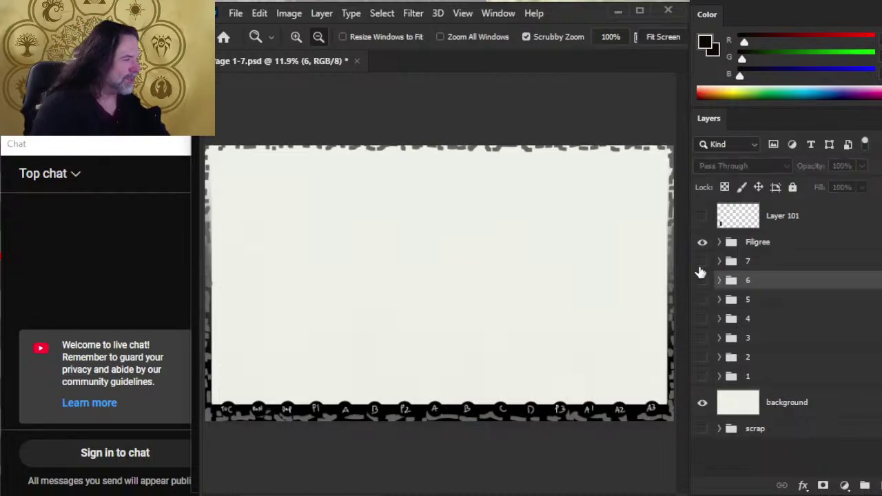
click(702, 262)
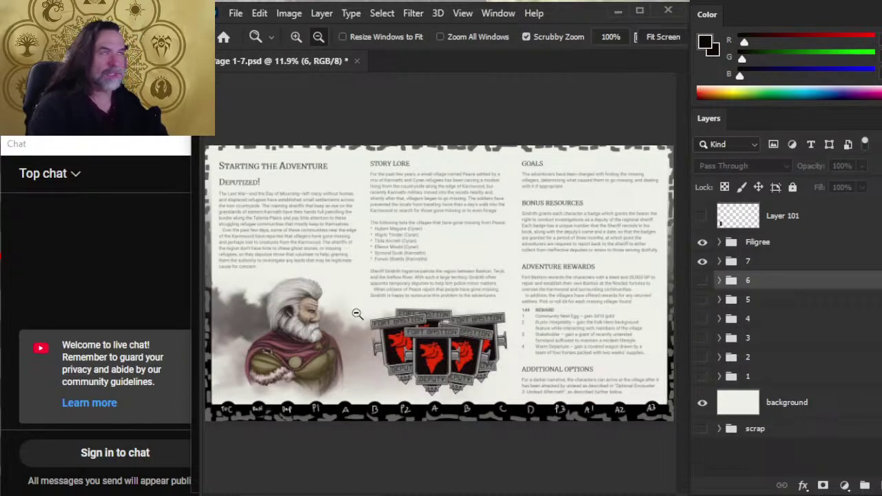
Examine the Starting the Adventure text, sheriff portrait and deputy badges on page 7.
drag(255, 230, 414, 230)
scroll(571, 391, down, 2)
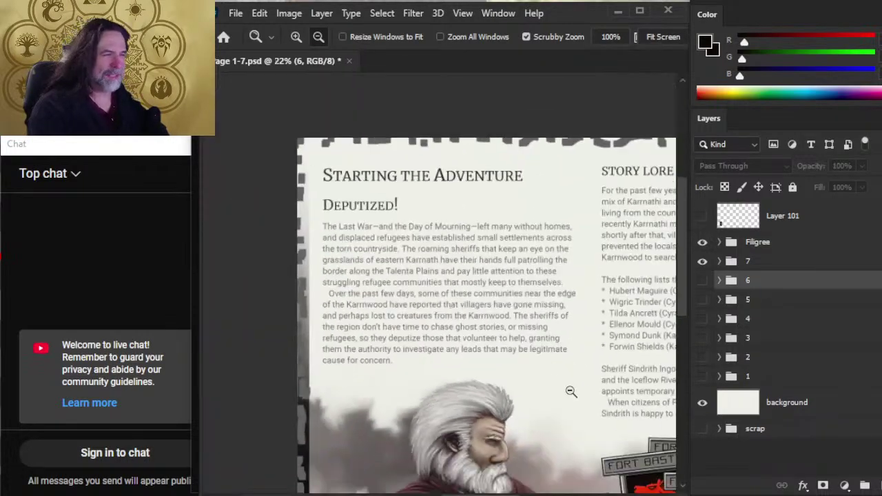
drag(571, 392, 398, 253)
scroll(611, 343, down, 2)
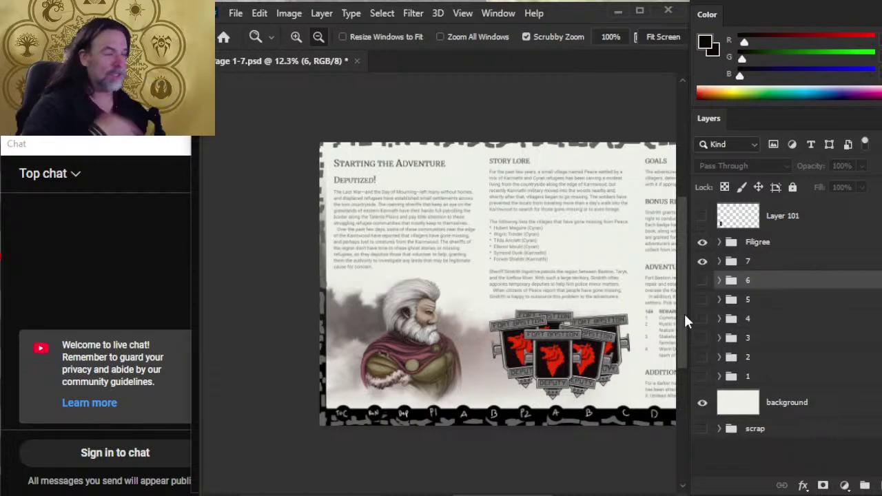
Show group 1 instead of group 7 and view its cover, Table of Contents and Introduction.
click(702, 261)
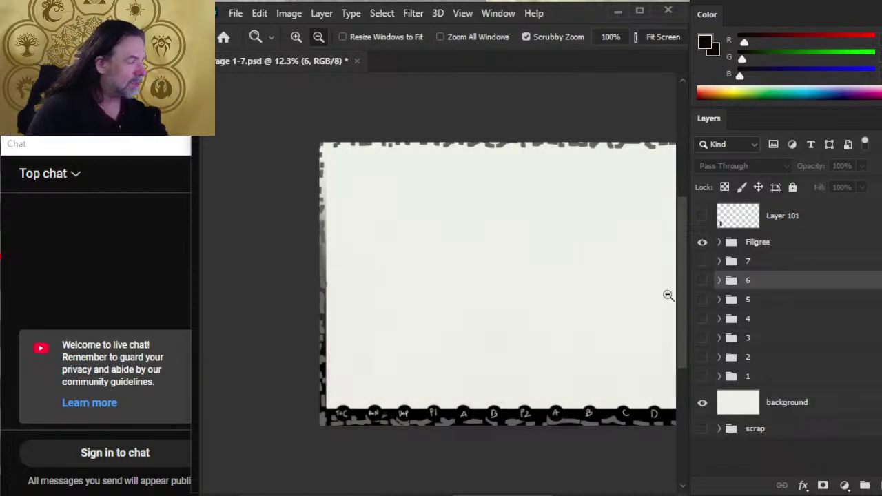
click(702, 377)
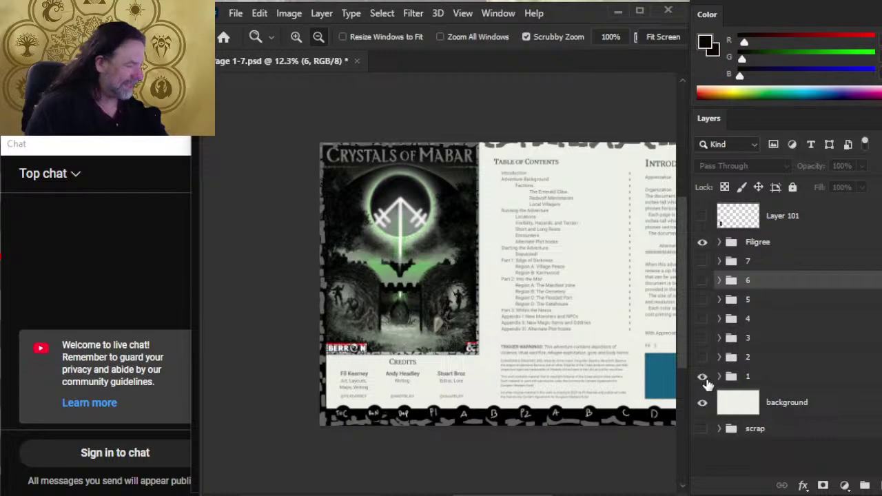
drag(541, 322, 501, 286)
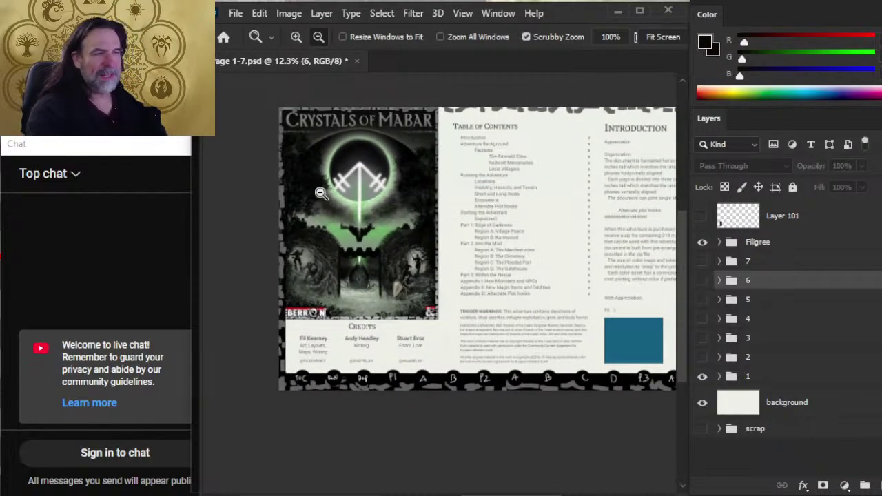
drag(321, 193, 475, 241)
mouse_move(518, 272)
mouse_down()
mouse_move(542, 315)
mouse_move(445, 256)
mouse_move(525, 282)
mouse_move(544, 138)
mouse_move(459, 204)
mouse_move(528, 285)
mouse_up()
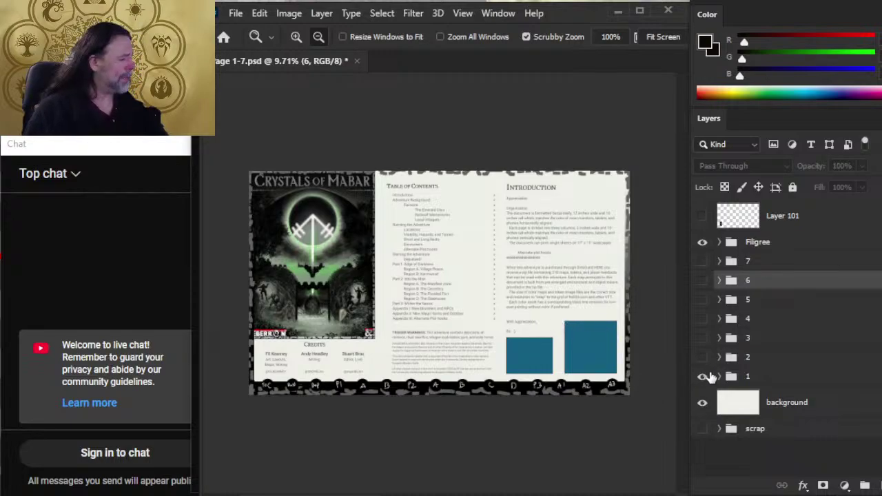
Show group 2 instead of group 1 and look over its Adventure Background page.
click(702, 376)
click(702, 357)
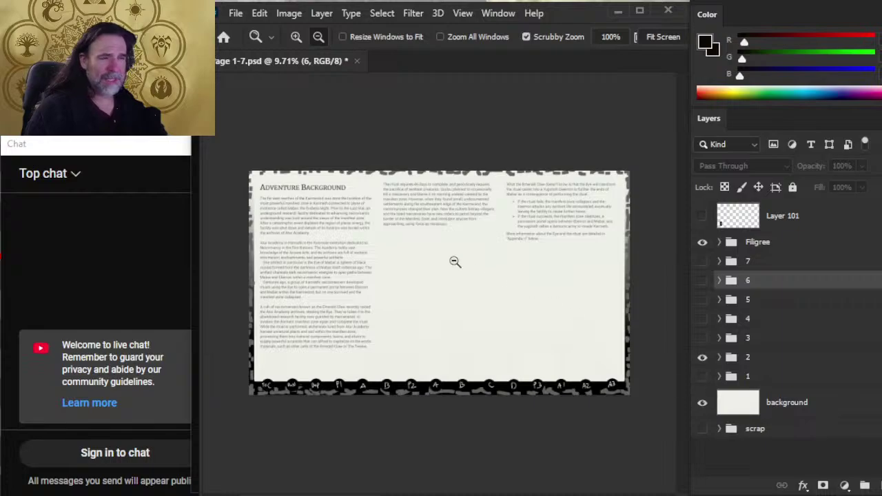
click(303, 207)
alt+click(366, 218)
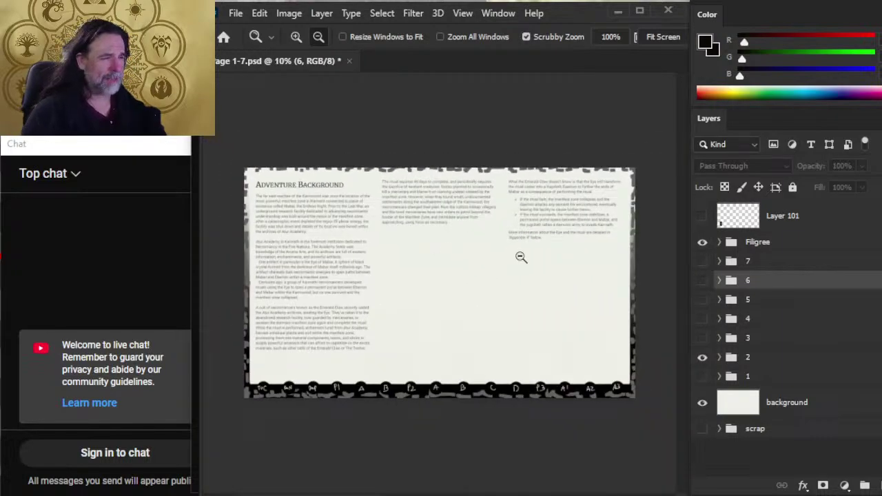
Review the Factions page in group 3, and replace it with group 4's Running the Adventure page.
click(702, 357)
click(702, 338)
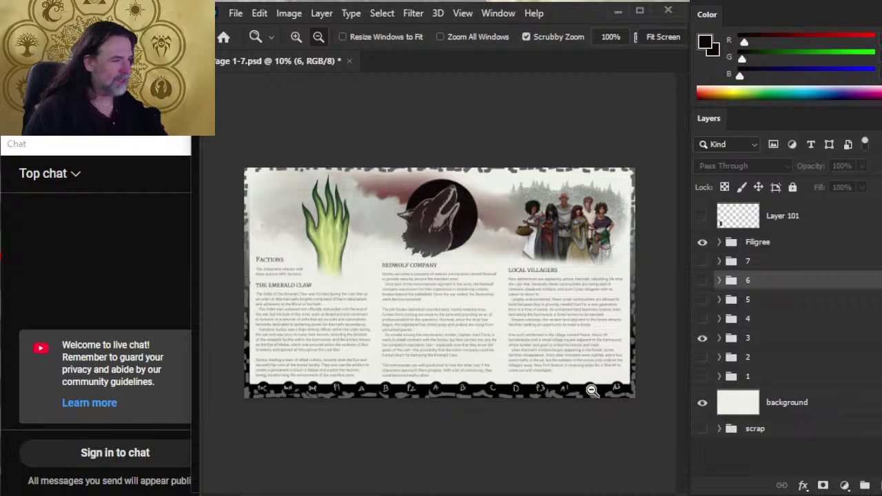
click(703, 337)
click(702, 318)
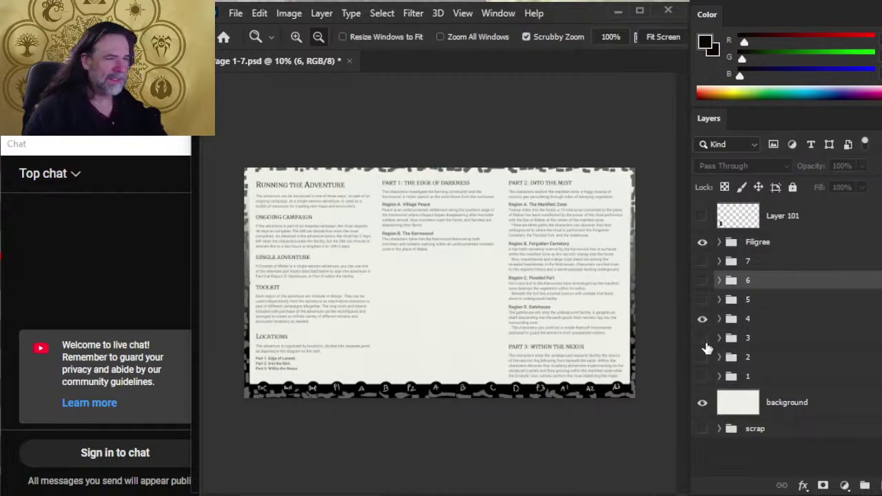
drag(322, 224, 335, 228)
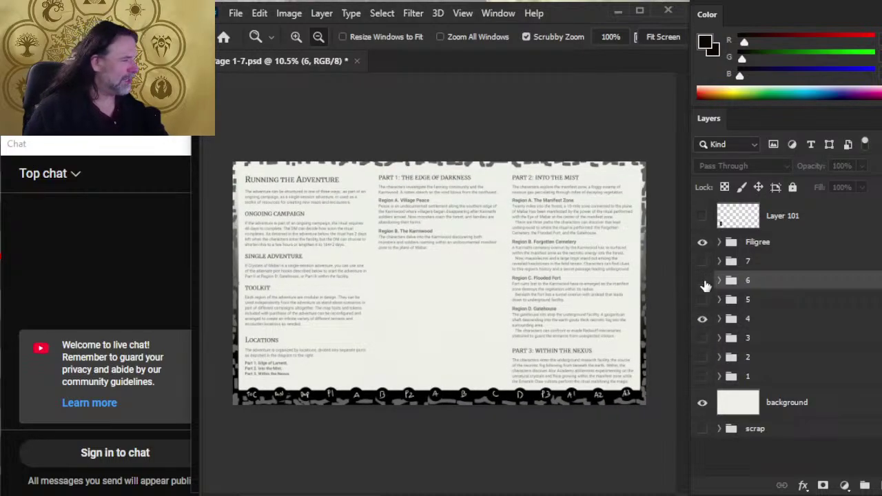
Show group 6 in place of group 4, expand it in the layer list and collapse its right subgroup.
click(702, 279)
click(703, 318)
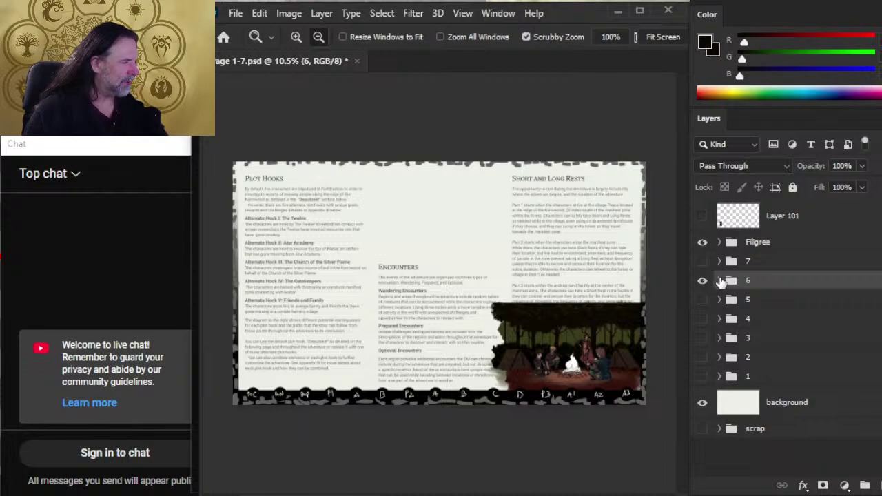
click(719, 280)
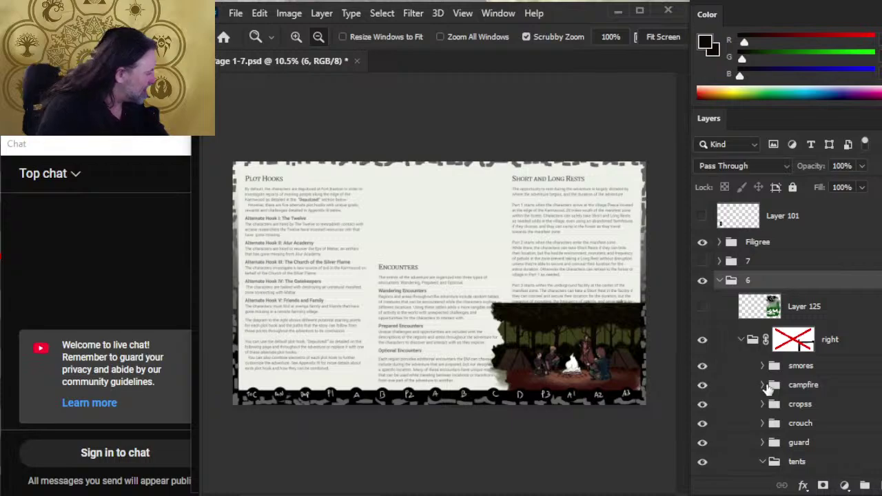
click(751, 355)
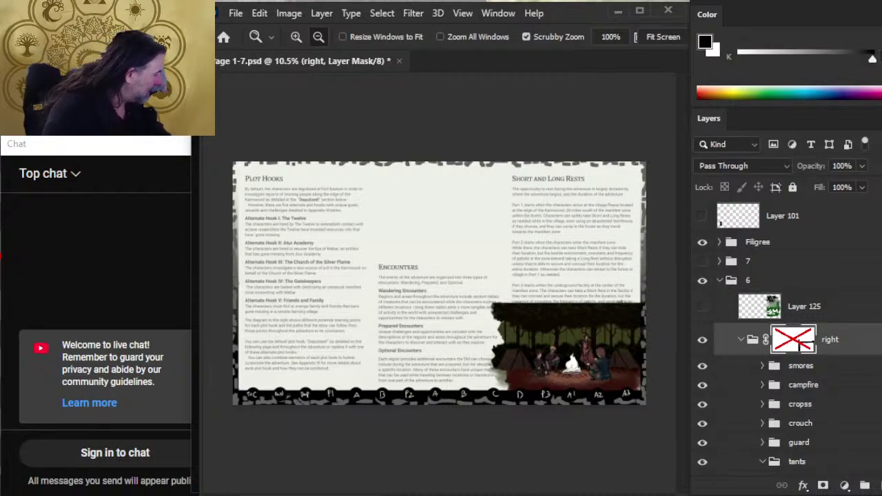
scroll(786, 338, down, 5)
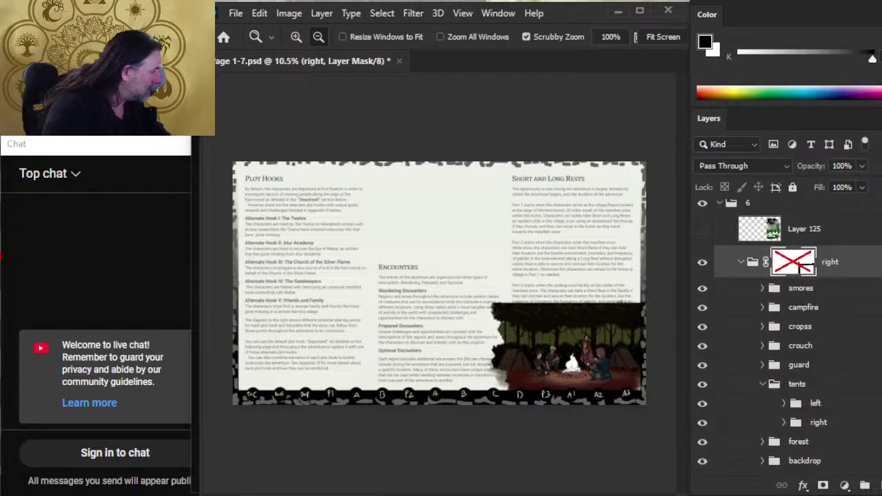
click(740, 263)
Add a new layer above the right subgroup in group 6 and put it in a group named "center".
click(876, 486)
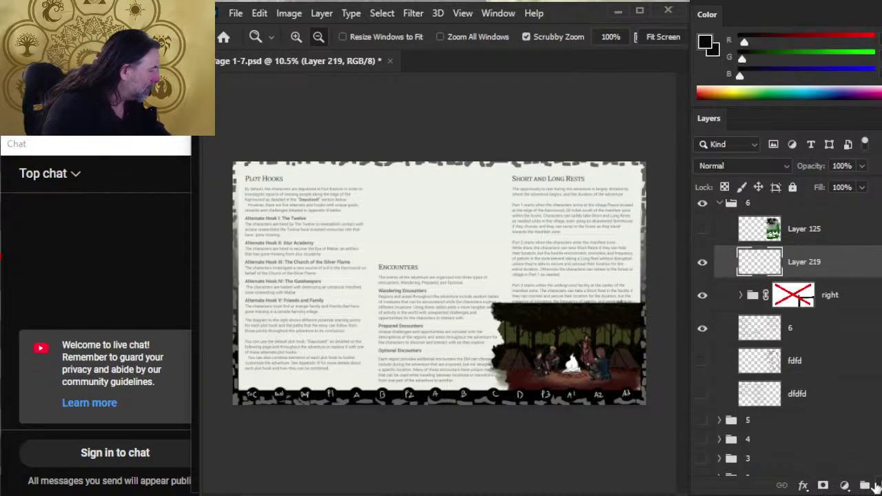
key(ctrl+g)
double_click(785, 256)
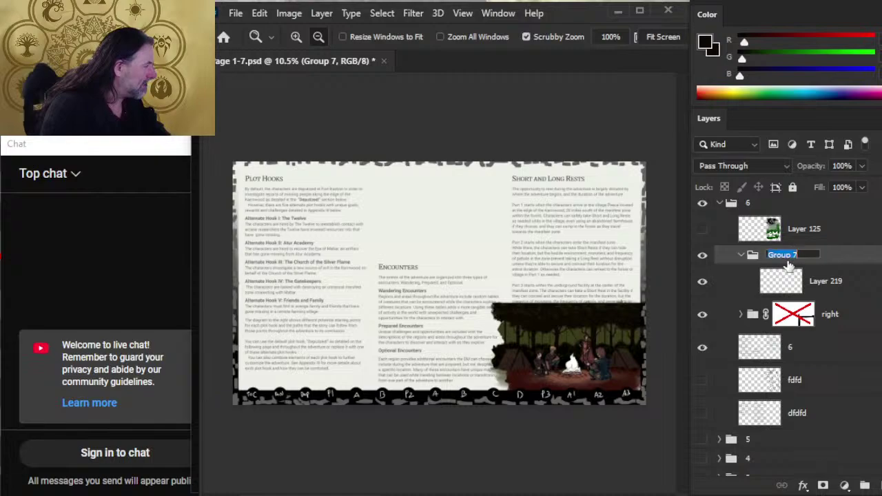
text(cen)
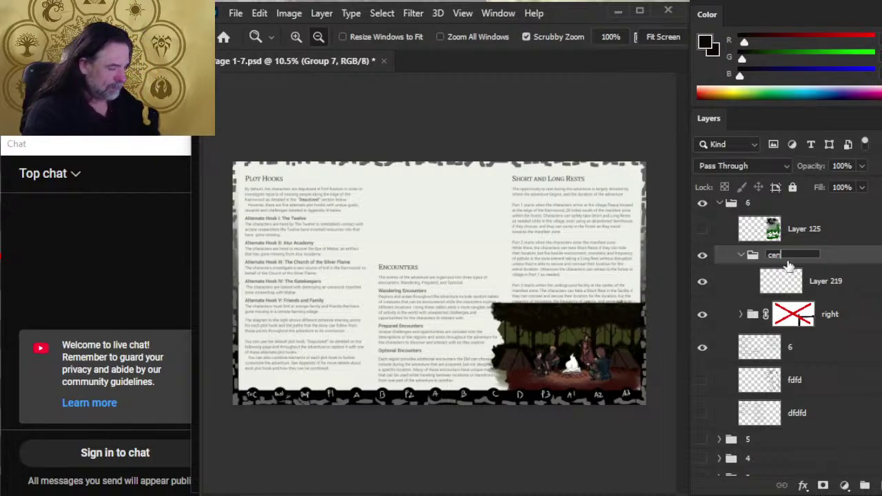
text(ter)
key(Return)
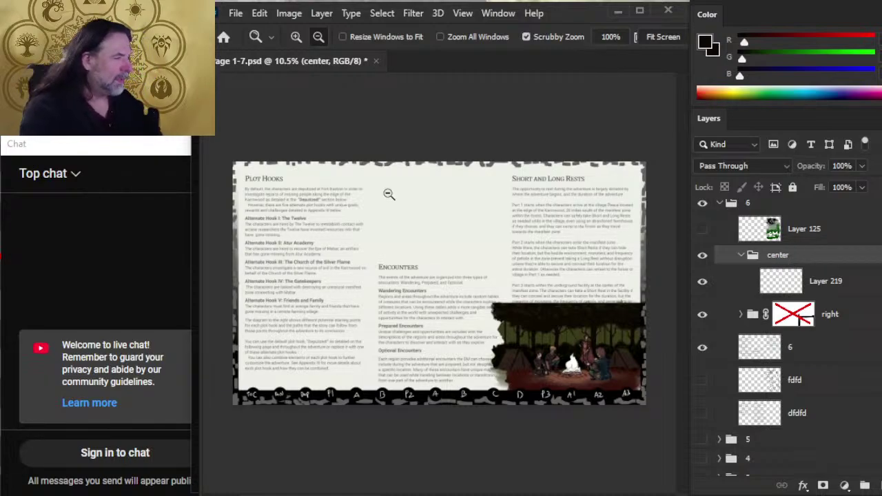
Add a second empty layer above Layer 219 inside the center group for brush work.
drag(357, 192, 407, 207)
key(b)
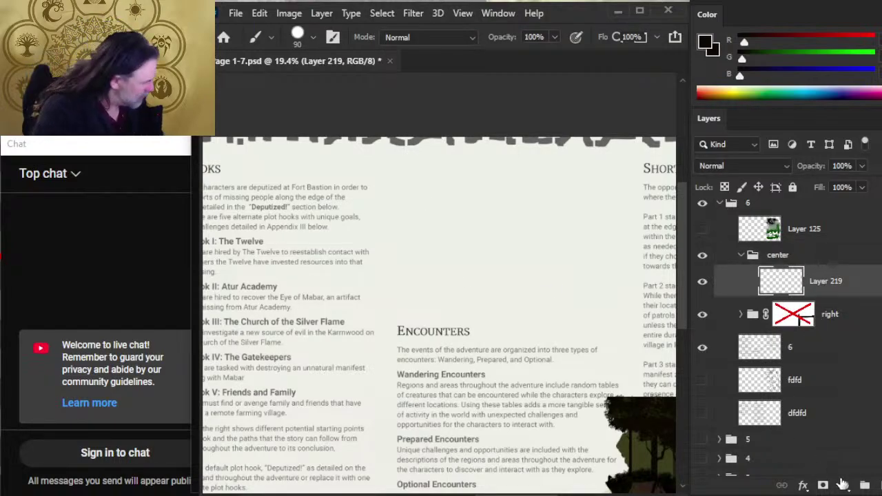
click(844, 485)
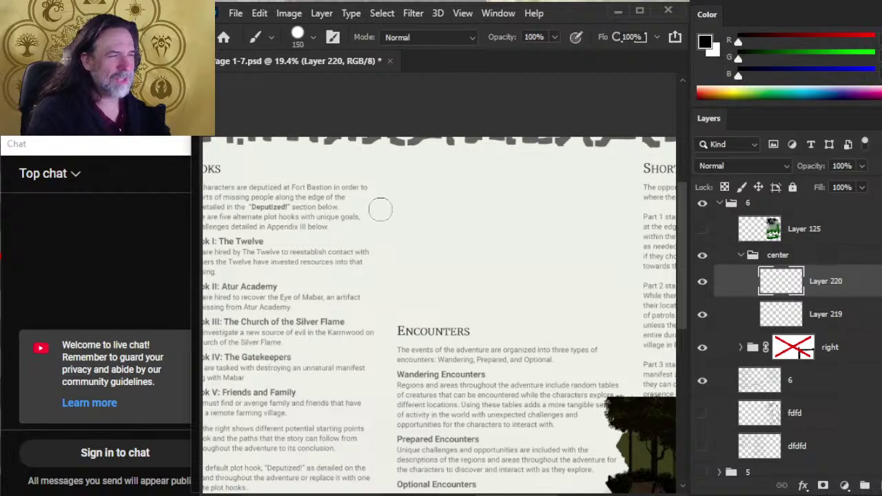
Paint three black dots with a 400 px brush in a descending diagonal above the Encounters heading.
key(bracketright)
key(bracketright)
key(bracketright)
key(bracketright)
key(bracketright)
key(bracketright)
key(bracketright)
key(bracketright)
key(bracketright)
key(bracketleft)
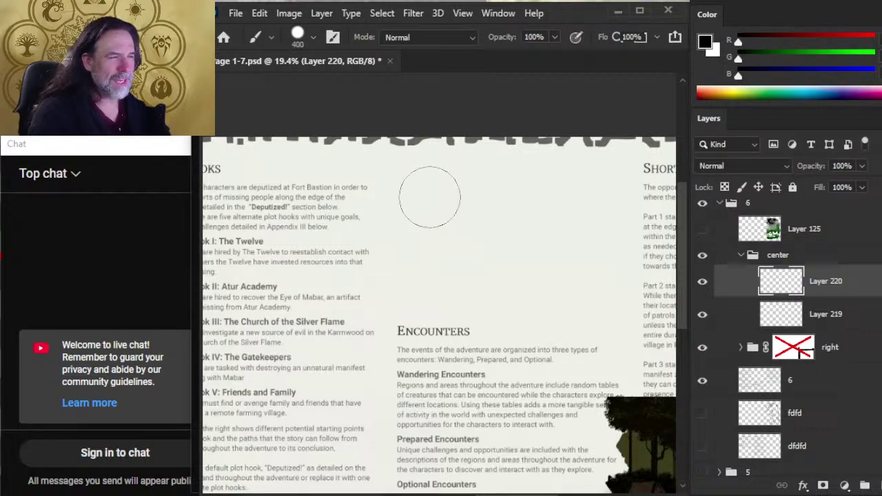
click(428, 196)
click(491, 252)
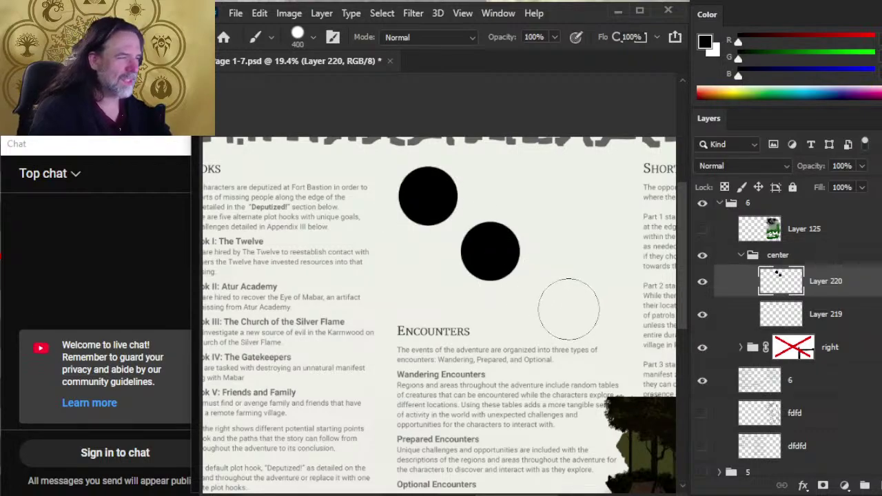
click(577, 302)
Lasso and move the middle dot up and to the right, and nudge the lowest dot slightly right.
key(l)
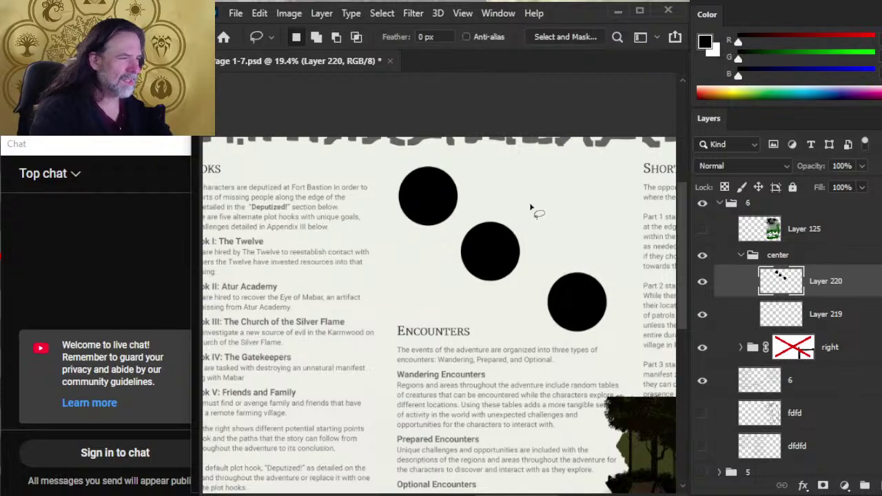
mouse_move(528, 211)
mouse_down()
mouse_move(448, 265)
mouse_move(529, 224)
mouse_up()
key(v)
mouse_move(502, 274)
mouse_down()
mouse_move(519, 254)
mouse_move(520, 263)
mouse_up()
key(l)
key(ctrl+d)
drag(596, 259, 594, 254)
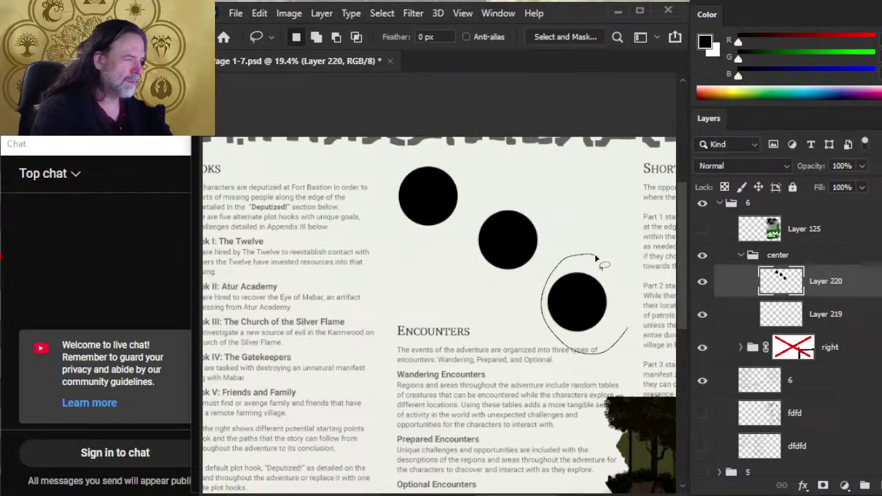
key(v)
drag(587, 316, 593, 314)
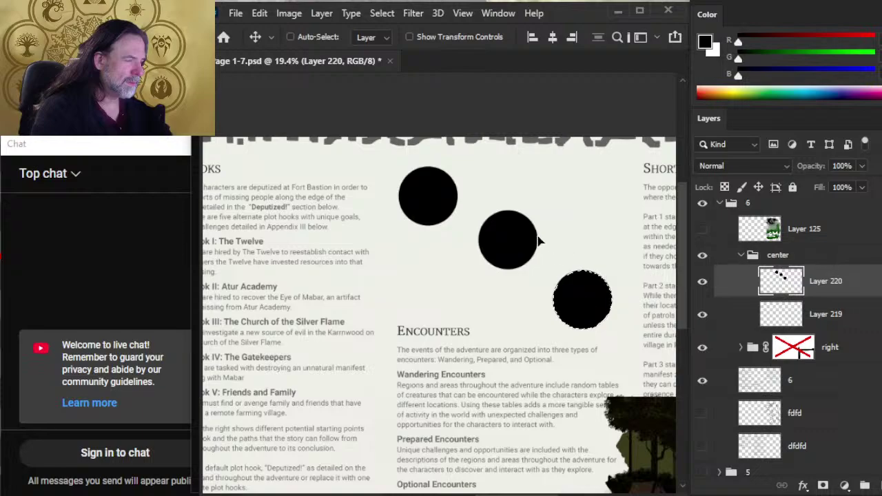
Rearrange the dots by moving the middle one straight up and the first one down.
key(l)
mouse_move(532, 191)
mouse_down()
mouse_move(463, 246)
mouse_move(521, 296)
mouse_move(554, 263)
mouse_move(555, 232)
mouse_move(532, 190)
mouse_up()
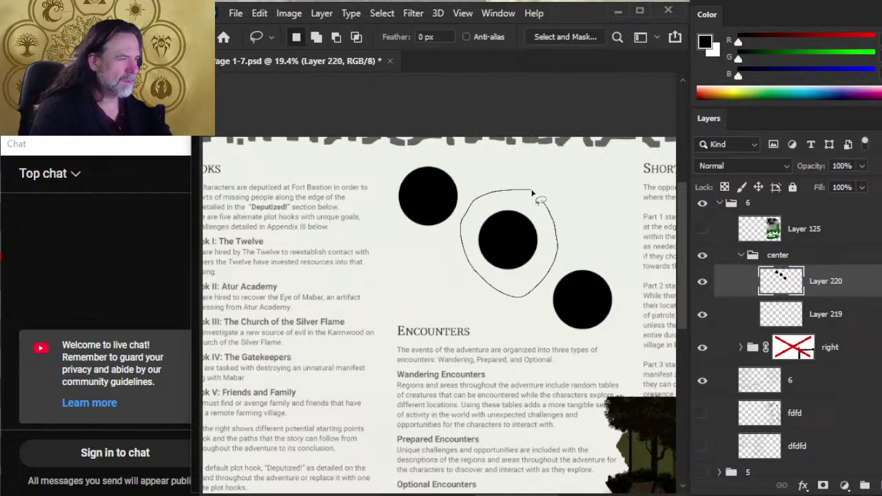
key(v)
mouse_move(524, 254)
mouse_down()
mouse_move(493, 266)
mouse_move(525, 260)
mouse_move(515, 271)
mouse_move(512, 236)
mouse_move(530, 222)
mouse_move(513, 229)
mouse_move(522, 230)
mouse_up()
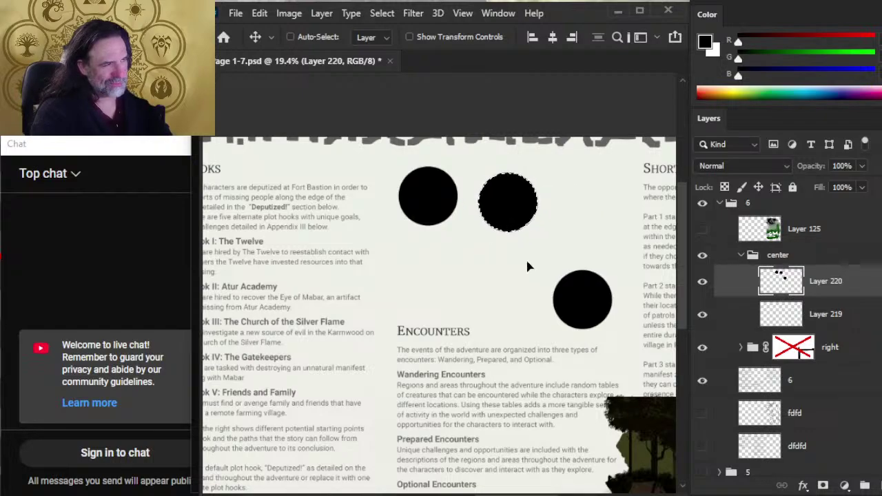
key(l)
mouse_move(459, 161)
mouse_down()
mouse_move(369, 202)
mouse_move(463, 235)
mouse_up()
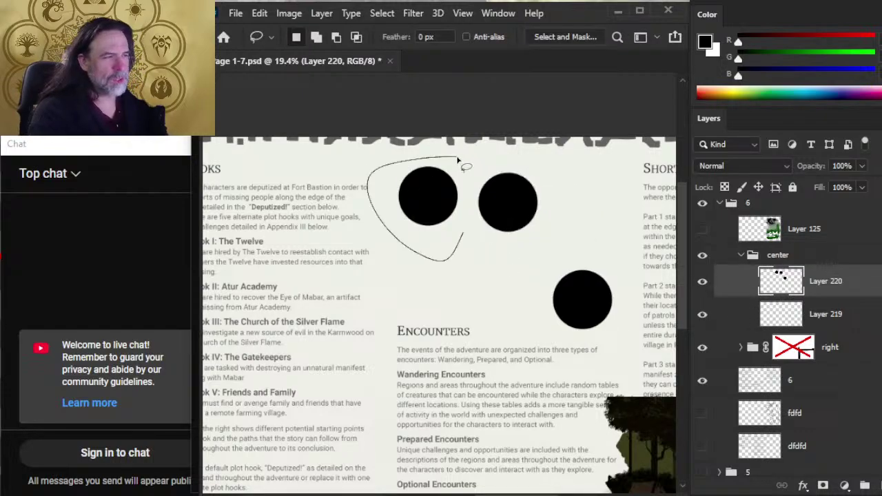
mouse_move(442, 200)
mouse_down()
mouse_move(448, 255)
mouse_move(454, 252)
mouse_up()
Read the Plot Hooks introduction and alternate hook descriptions on page 6.
scroll(526, 242, left, 5)
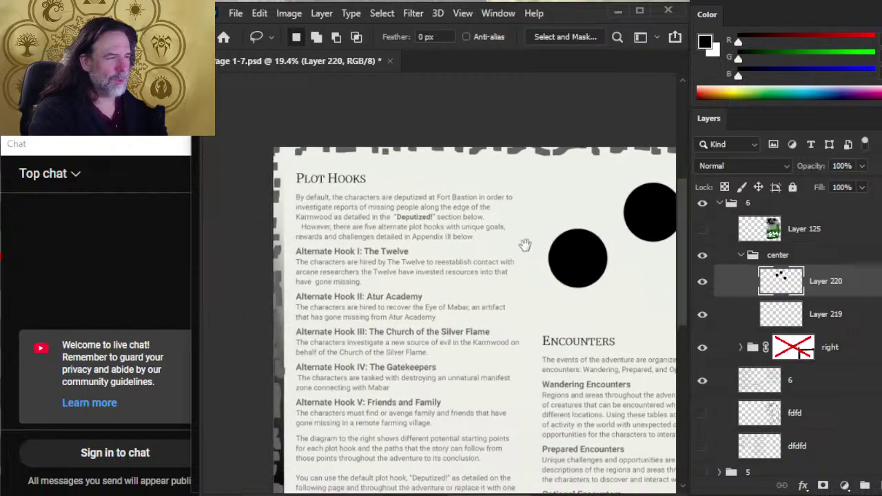
key(alt+space)
scroll(339, 215, up, 3)
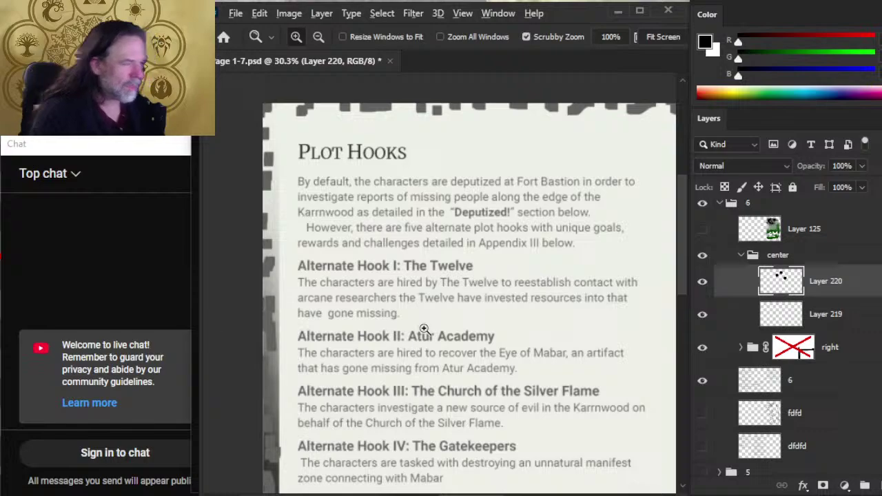
key(alt+Tab)
key(alt+Tab)
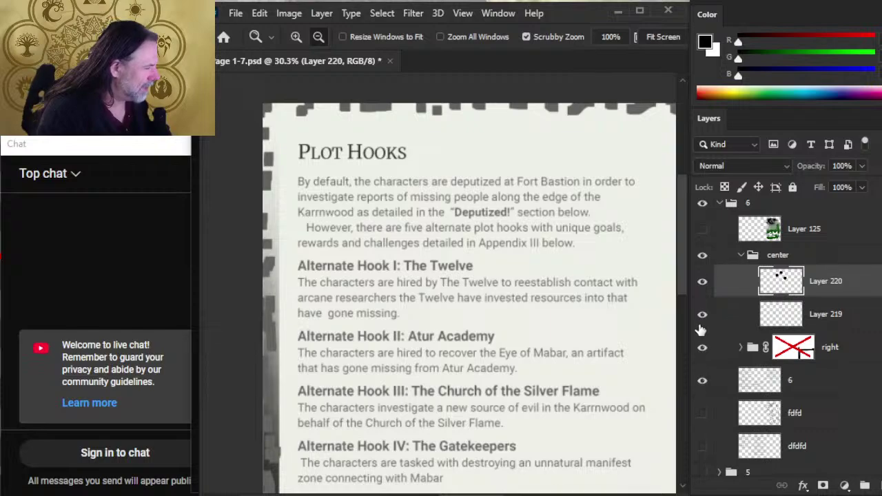
Handwrite "that" with a 6 px brush below Alternate Hook I, with an arrow pointing to the gap after "researchers".
key(b)
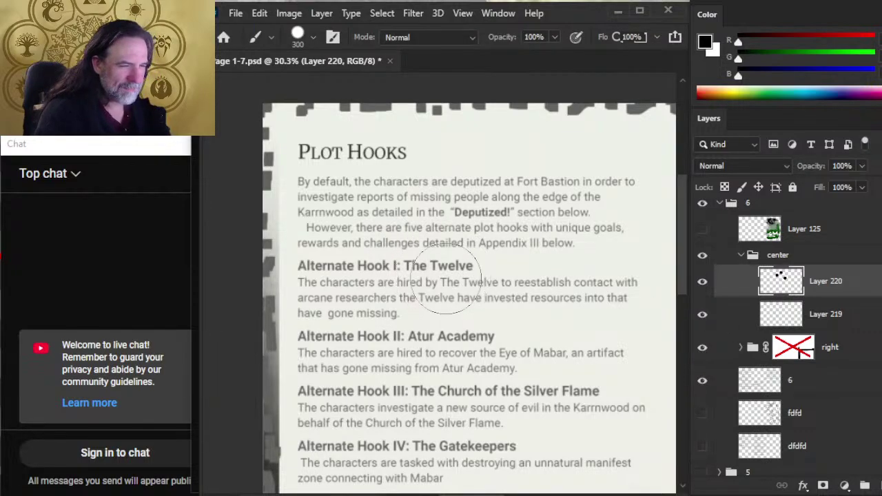
key(bracketleft)
key(bracketleft)
key(bracketleft)
key(bracketleft)
key(bracketleft)
key(bracketleft)
key(bracketleft)
key(bracketleft)
key(bracketleft)
key(bracketleft)
key(bracketleft)
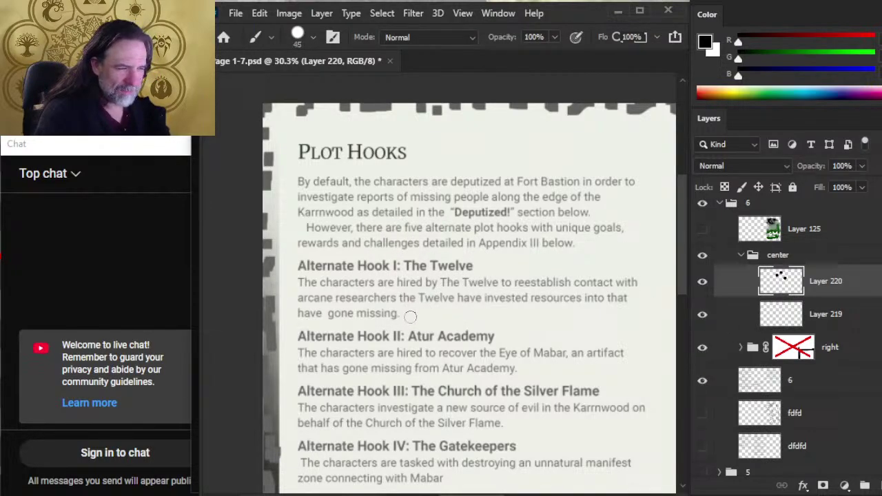
key(bracketleft)
key(bracketleft)
key(bracketleft)
key(bracketleft)
key(bracketleft)
key(bracketleft)
key(bracketleft)
key(bracketleft)
key(bracketleft)
key(bracketleft)
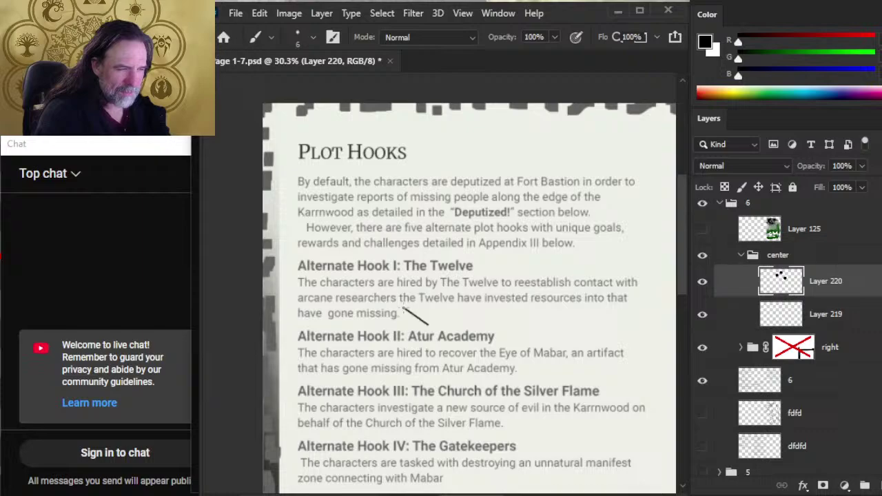
mouse_move(416, 297)
mouse_down()
mouse_move(408, 321)
mouse_move(441, 329)
mouse_up()
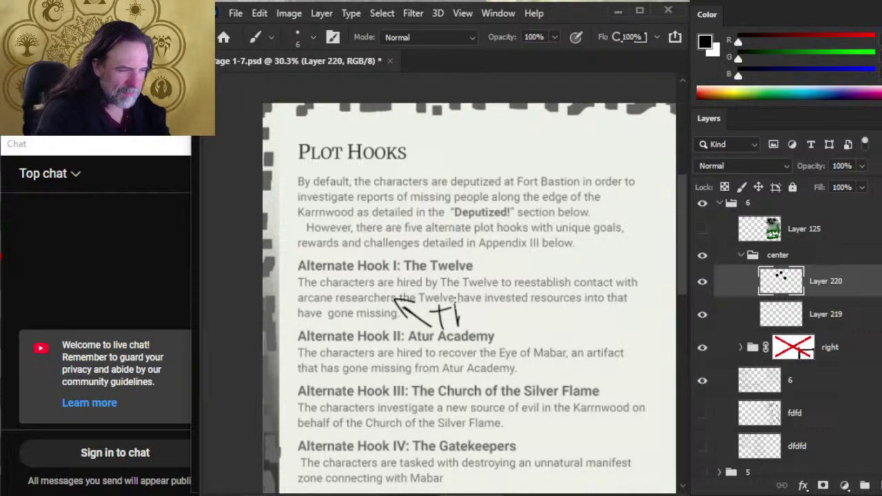
drag(491, 299, 488, 322)
drag(478, 310, 510, 303)
Add a new layer in the center group and place it directly below the black dots layer.
key(z)
drag(581, 323, 572, 348)
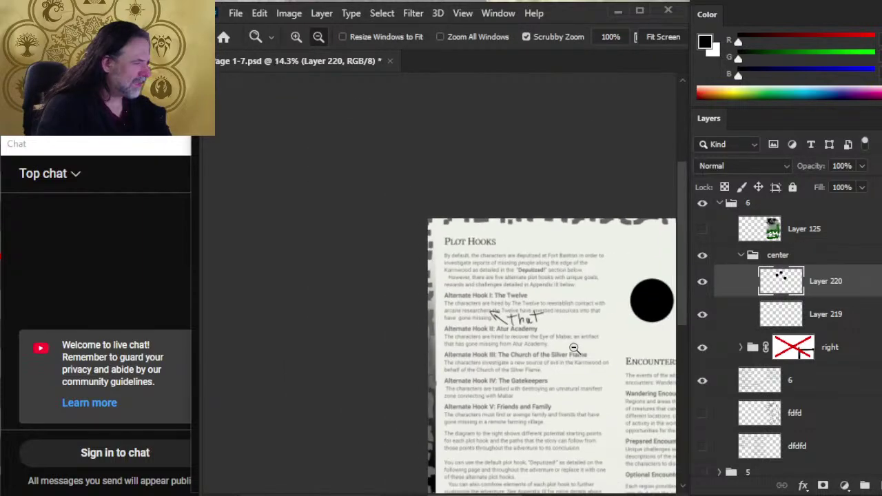
key(l)
key(ctrl+shift+alt+n)
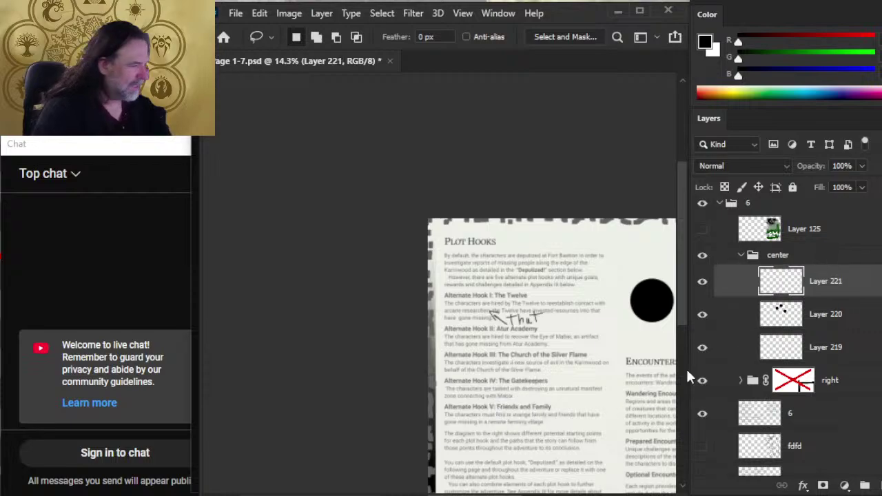
click(842, 317)
click(826, 294)
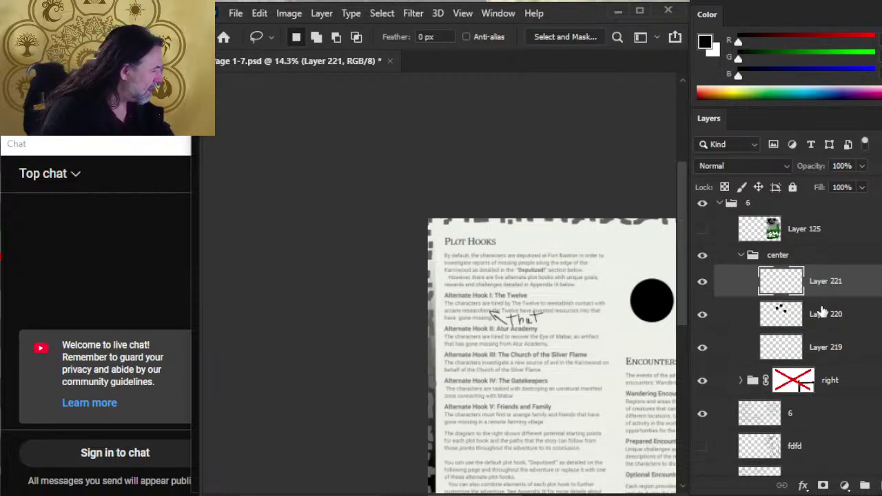
drag(831, 282, 835, 334)
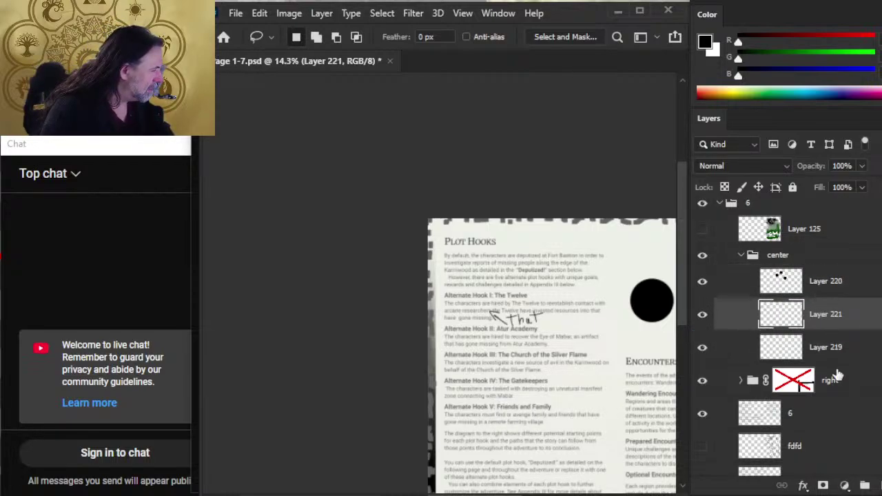
Handwrite "which" on the new layer with an arrow pointing to the word "that" after "resources into" in Alternate Hook I.
key(z)
drag(455, 344, 475, 348)
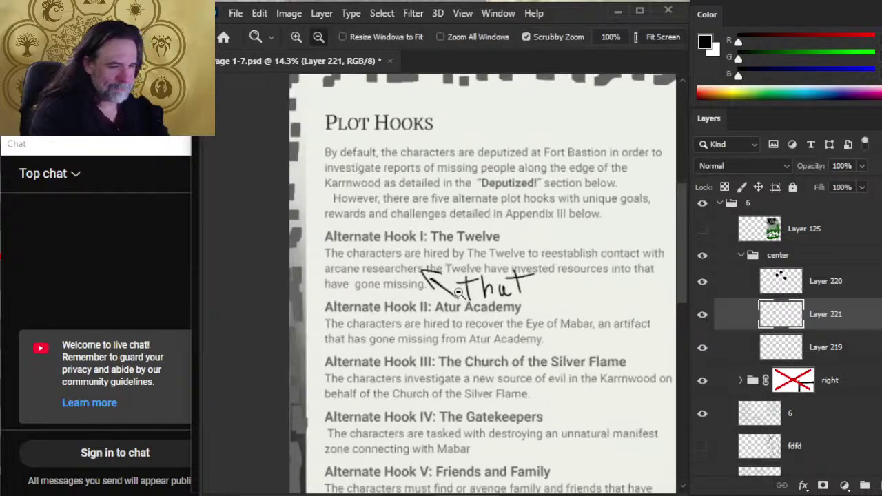
mouse_move(584, 327)
mouse_down()
mouse_move(539, 331)
mouse_move(567, 317)
mouse_move(535, 283)
mouse_move(489, 287)
mouse_up()
key(b)
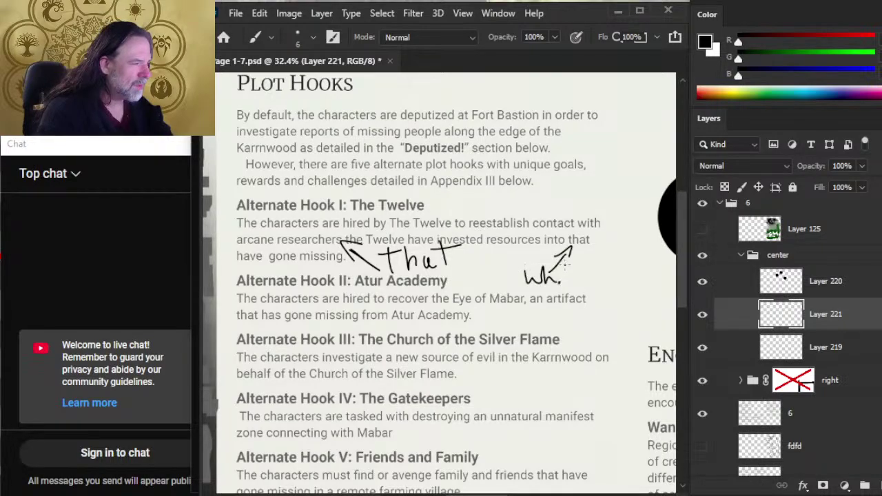
drag(522, 353, 545, 336)
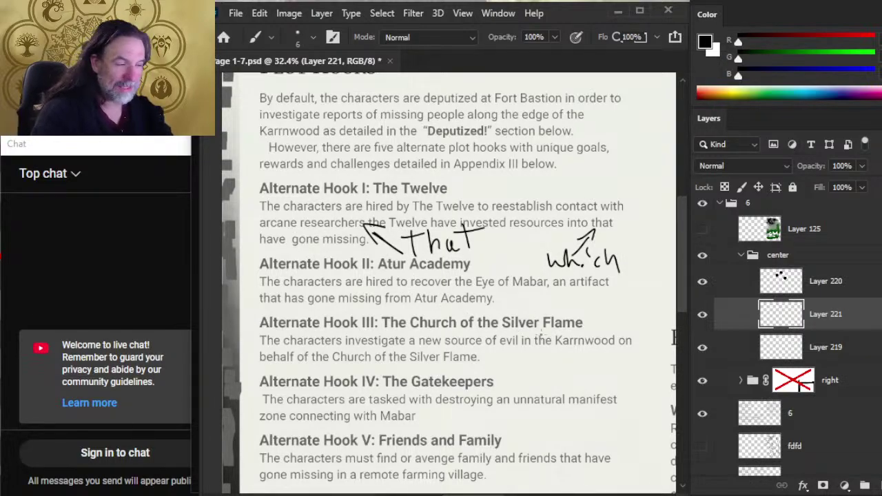
Read the remaining plot hook descriptions through the closing paragraphs on the diagram and combining hooks.
scroll(541, 334, down, 3)
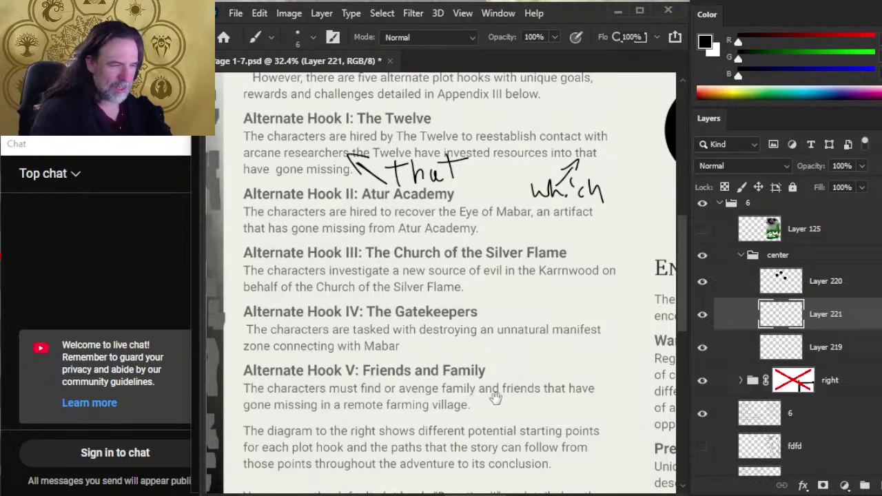
scroll(468, 298, down, 3)
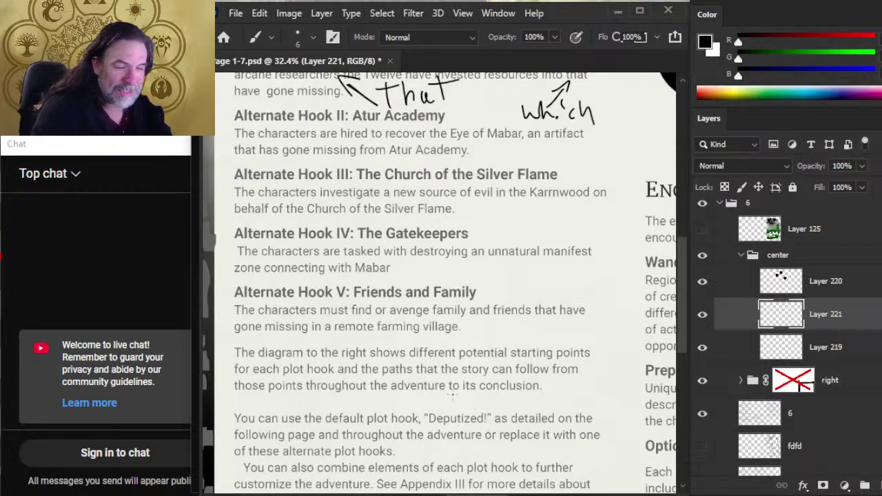
scroll(455, 427, down, 2)
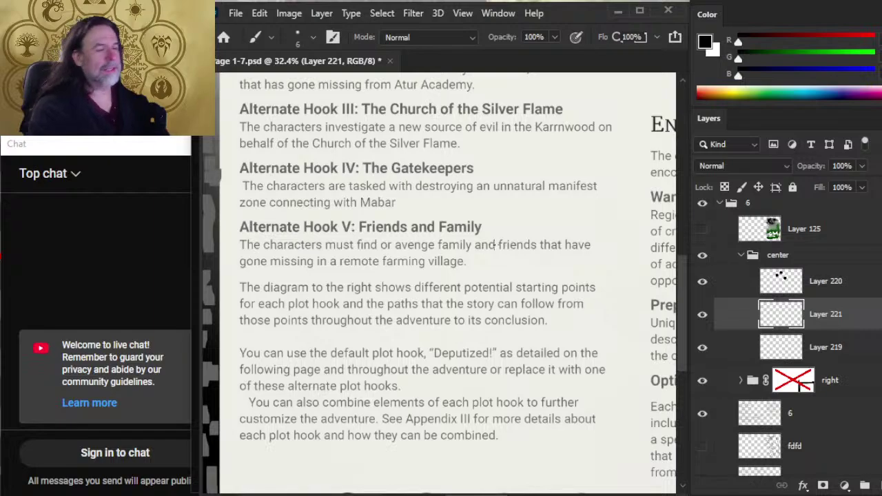
key(z)
scroll(557, 262, down, 5)
mouse_move(558, 262)
mouse_down()
mouse_move(548, 353)
mouse_move(466, 290)
mouse_move(490, 316)
mouse_up()
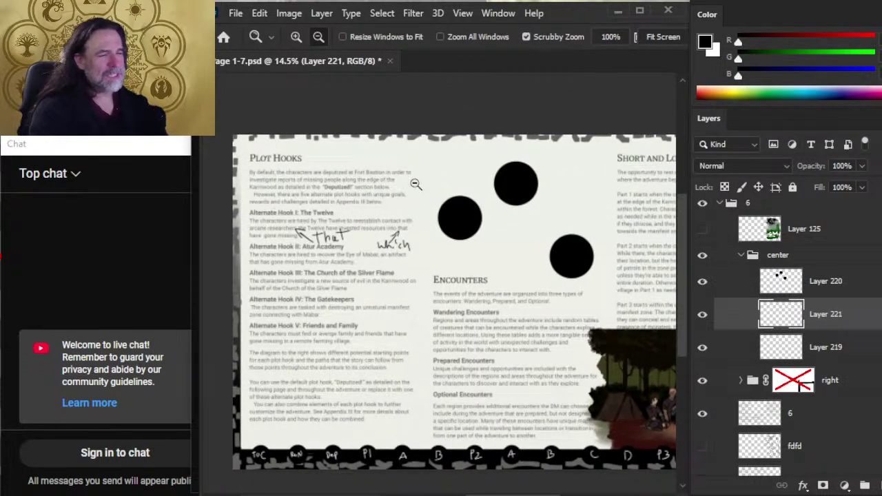
Lower the opacity of the three dots' layer to 39%.
click(831, 291)
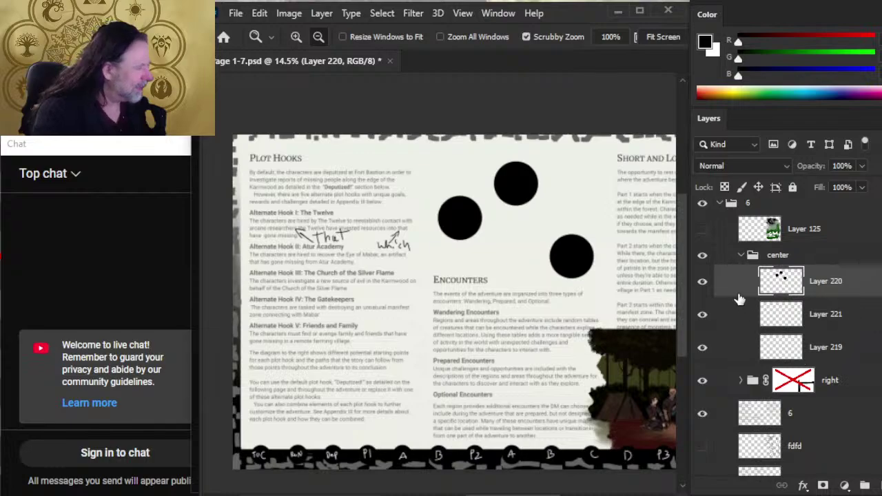
click(862, 167)
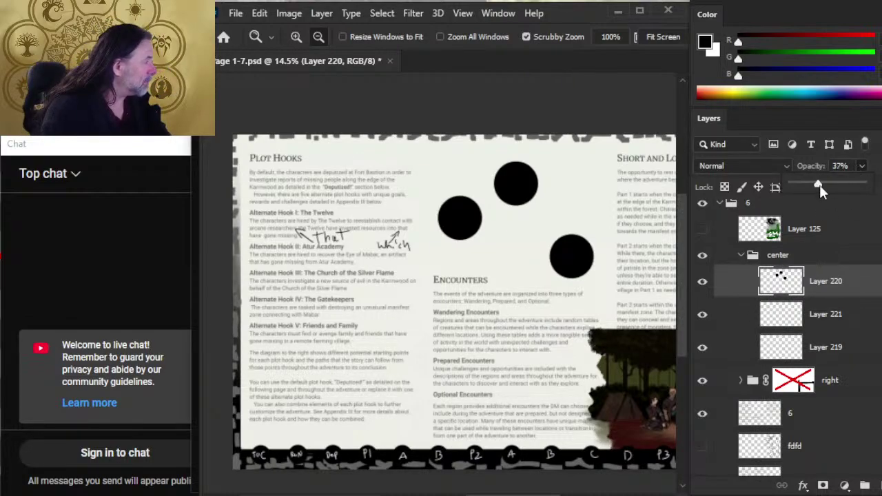
drag(820, 184, 819, 184)
Add a new layer and handwrite the Roman numerals I to V in a vertical column along the dots' left side.
key(ctrl+shift+alt+n)
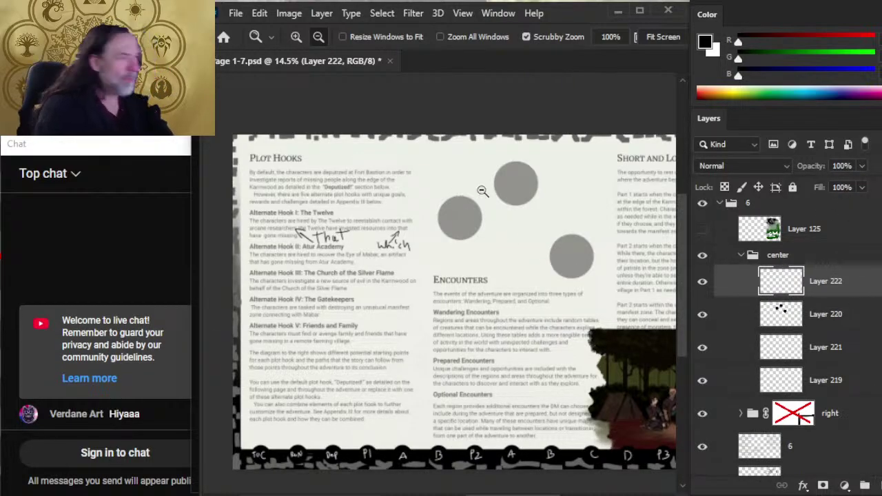
key(b)
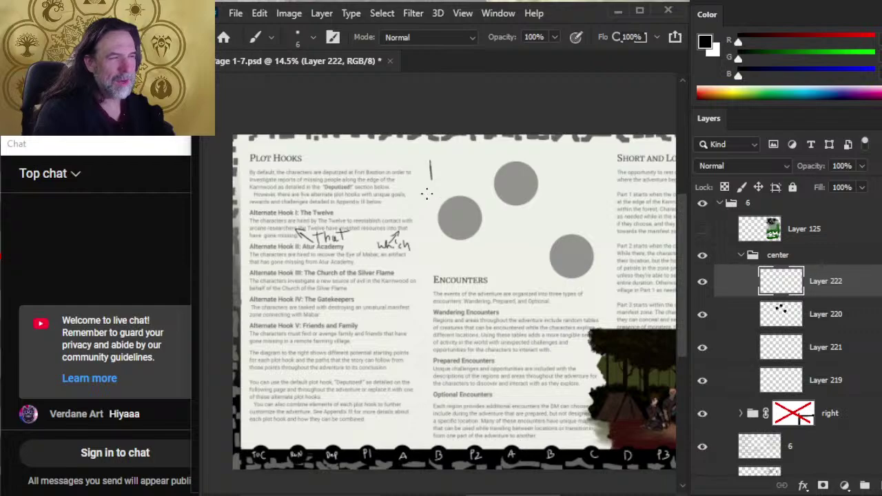
drag(427, 194, 441, 205)
key(e)
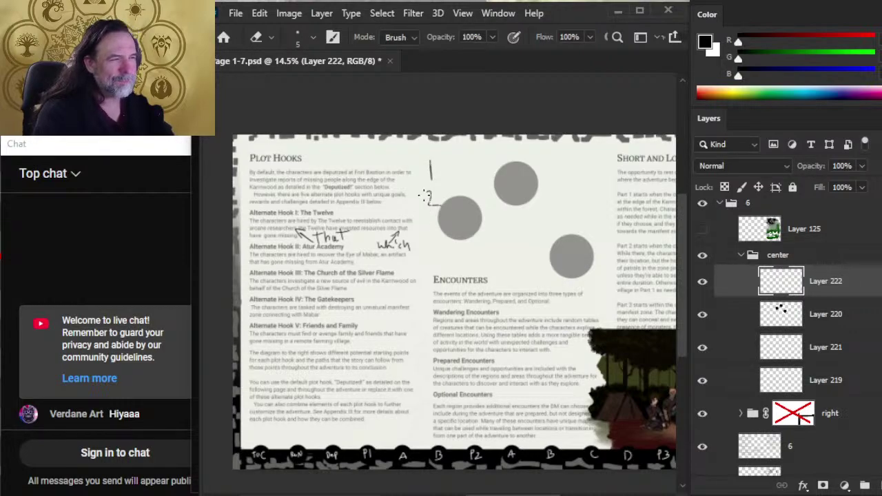
mouse_move(425, 197)
mouse_down()
mouse_move(431, 172)
mouse_move(440, 224)
mouse_up()
key(b)
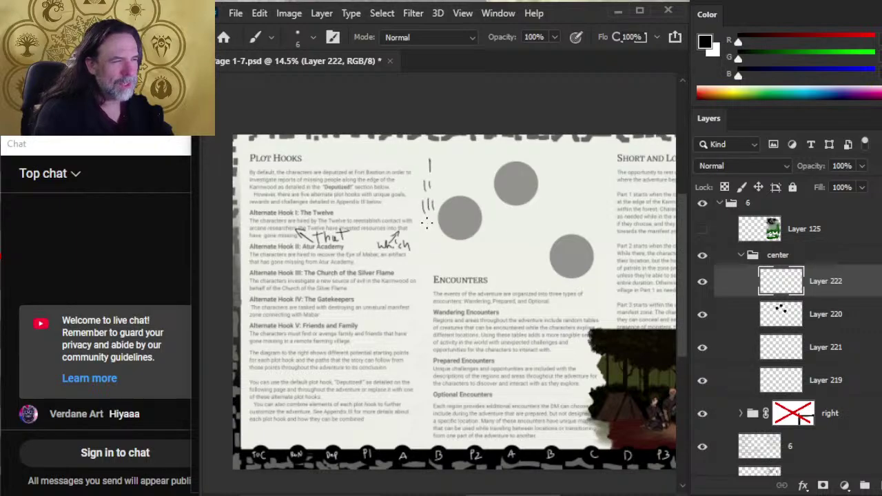
drag(430, 241, 438, 242)
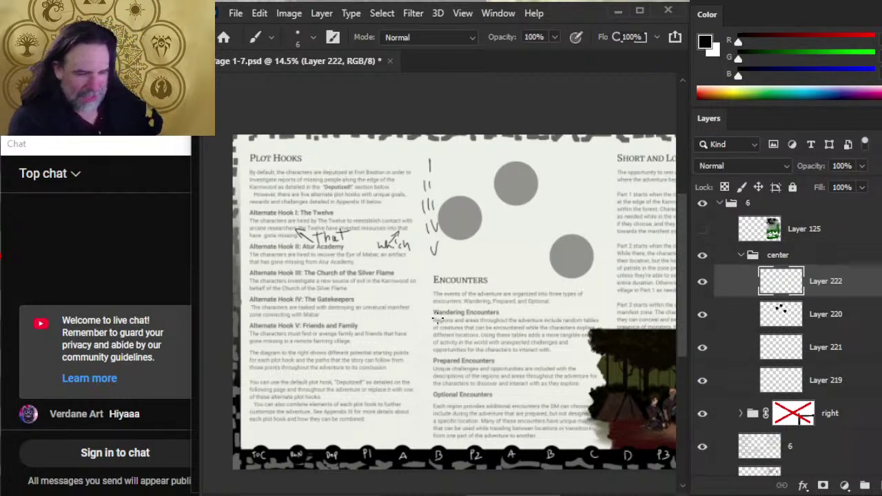
Move the Roman numeral column away from the dots, down and left onto the Plot Hooks text.
key(v)
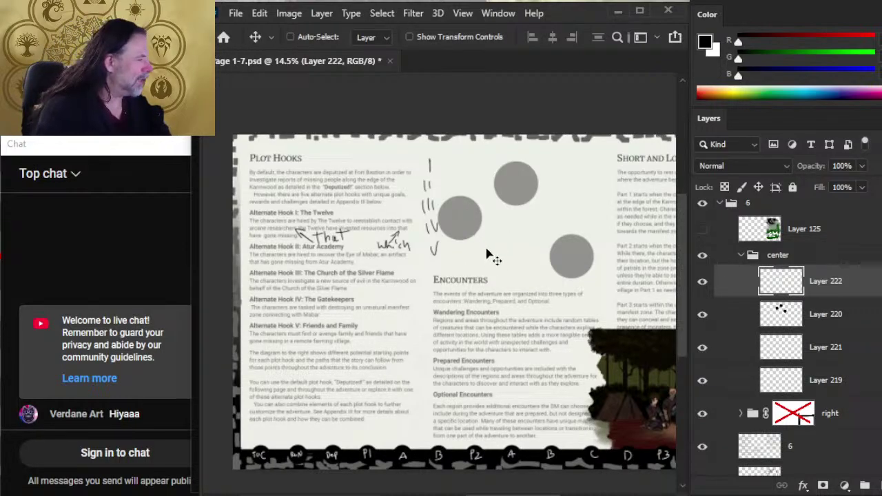
mouse_move(488, 256)
mouse_down()
mouse_move(503, 260)
mouse_move(448, 240)
mouse_up()
key(z)
alt+click(458, 254)
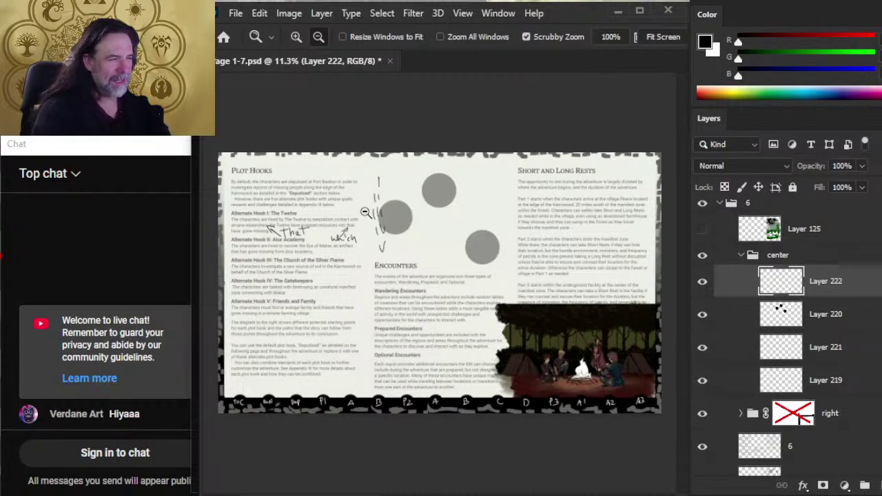
click(412, 194)
click(412, 193)
drag(320, 251, 451, 293)
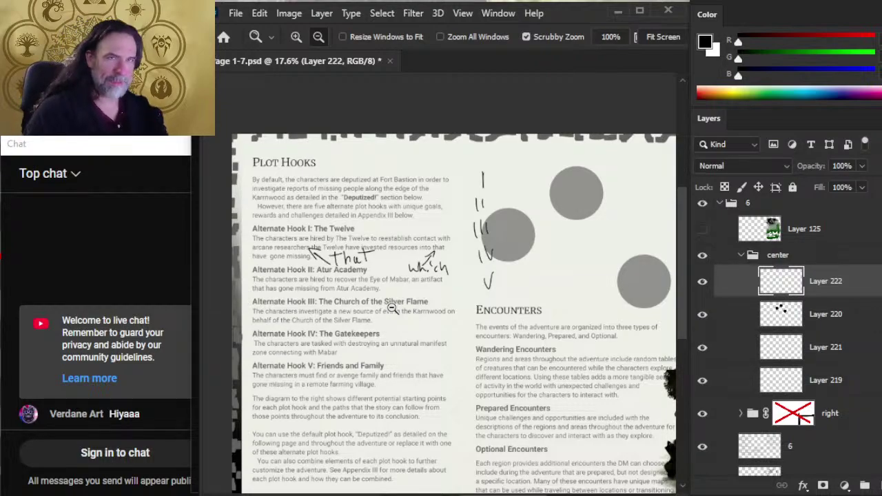
drag(475, 258, 374, 227)
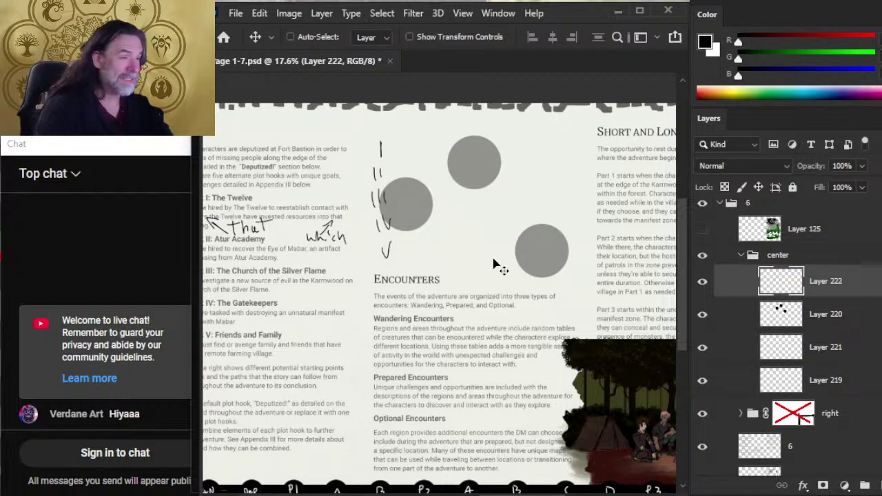
drag(383, 185, 331, 305)
Hide the dots layer and move the Roman numeral column into the empty area above the Encounters heading.
click(716, 312)
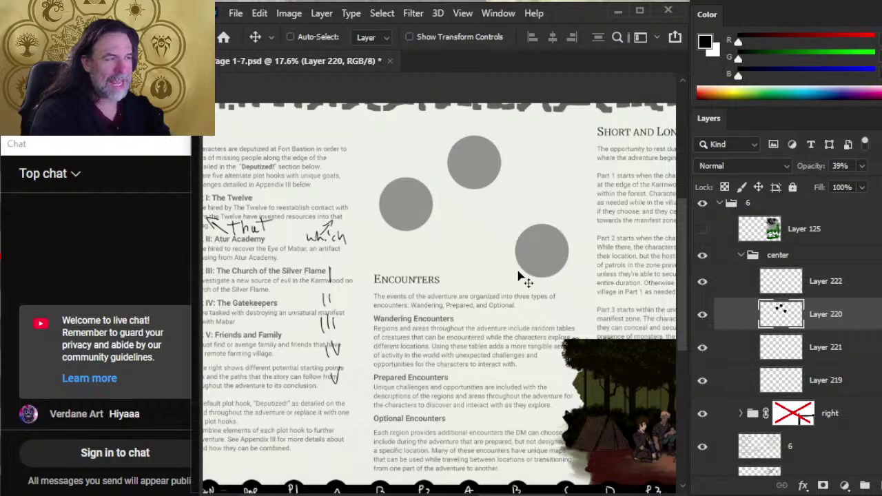
drag(544, 283, 533, 269)
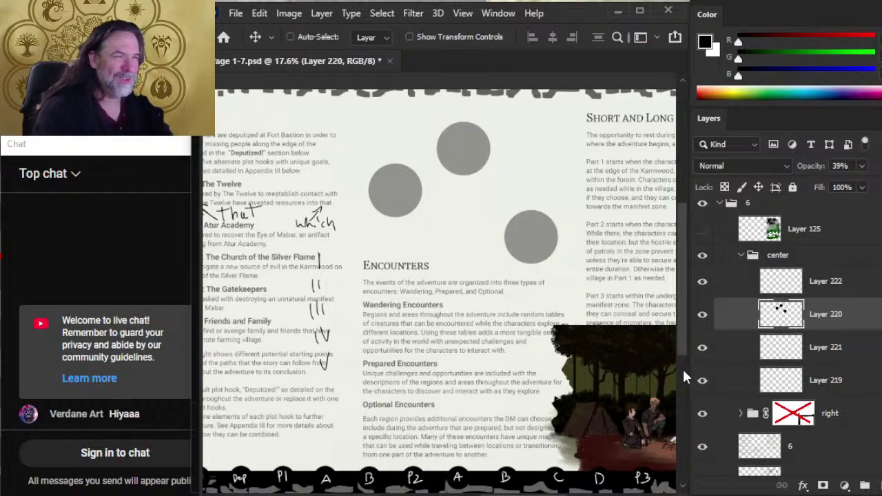
click(702, 314)
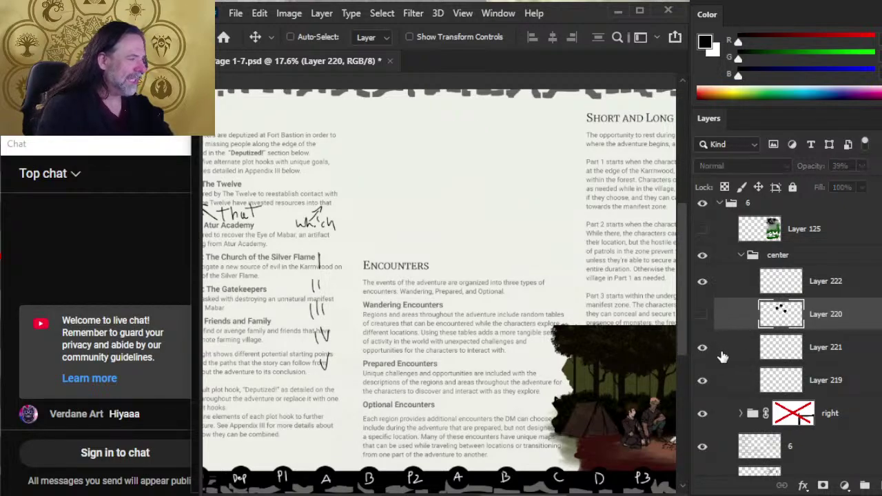
click(738, 284)
drag(335, 324, 395, 205)
mouse_move(431, 253)
mouse_down()
mouse_move(421, 225)
mouse_move(423, 248)
mouse_up()
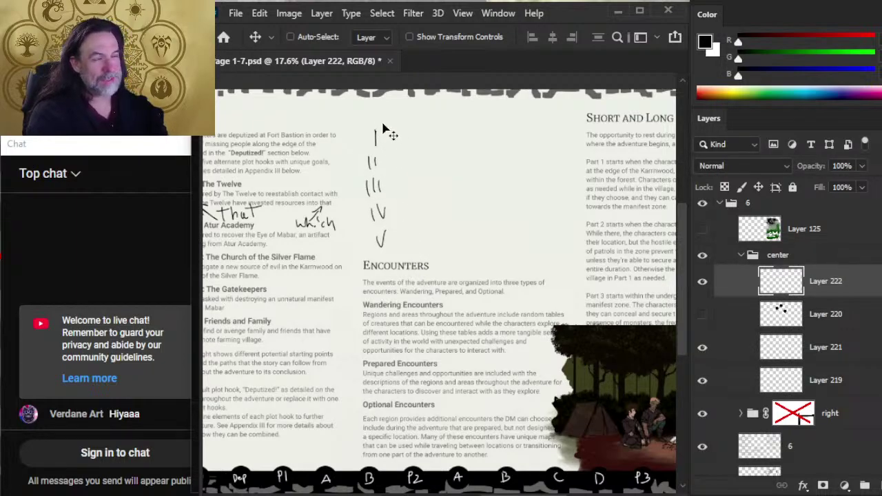
Lasso the Roman numerals individually and move them to spread the column out vertically above the Encounters heading.
key(l)
mouse_move(394, 144)
mouse_down()
mouse_move(374, 127)
mouse_move(392, 156)
mouse_move(372, 154)
mouse_move(403, 181)
mouse_up()
key(v)
key(l)
key(v)
key(l)
key(v)
drag(376, 187, 390, 211)
key(l)
key(v)
mouse_move(395, 219)
mouse_down()
mouse_move(386, 219)
mouse_move(408, 241)
mouse_move(393, 255)
mouse_move(389, 206)
mouse_move(407, 236)
mouse_up()
key(l)
key(v)
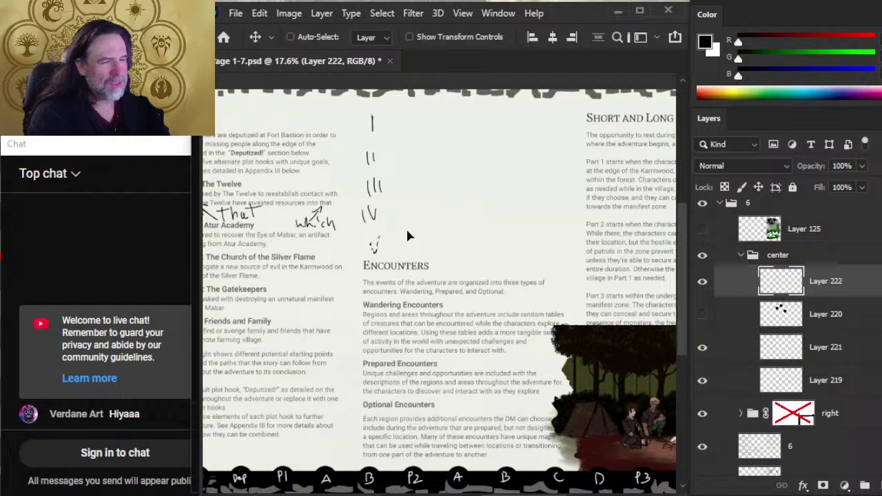
Lasso numerals IV and V and nudge them slightly right and down.
key(l)
mouse_move(388, 201)
mouse_down()
mouse_move(363, 203)
mouse_move(406, 272)
mouse_move(388, 201)
mouse_up()
key(v)
drag(369, 219, 375, 221)
key(l)
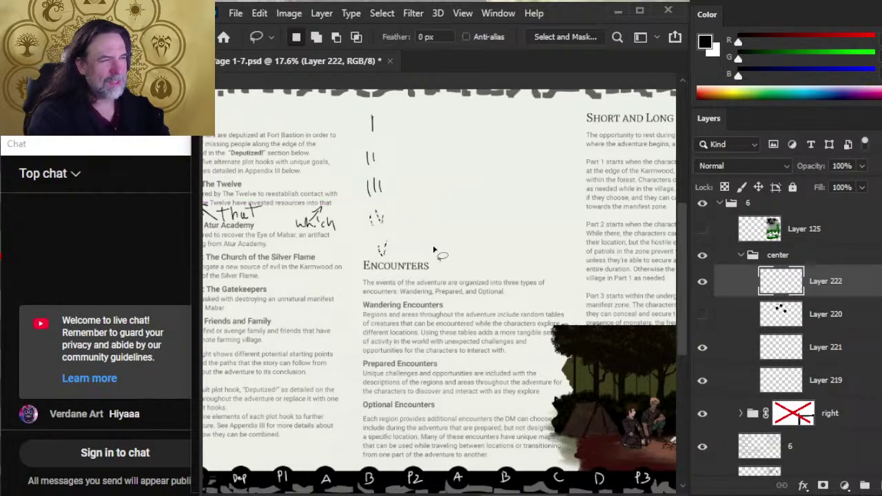
Show the dots layer again and shift all three dots slightly down and right.
click(702, 314)
click(734, 328)
key(v)
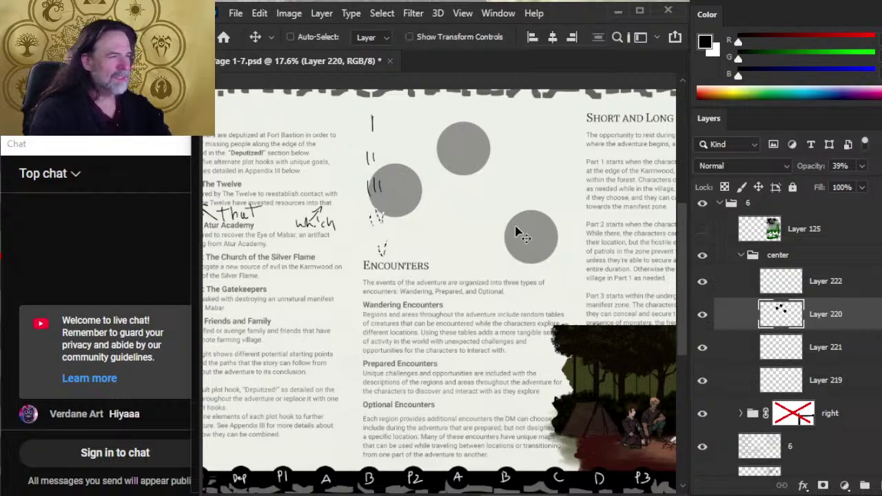
drag(497, 197, 502, 209)
key(l)
right_click(476, 217)
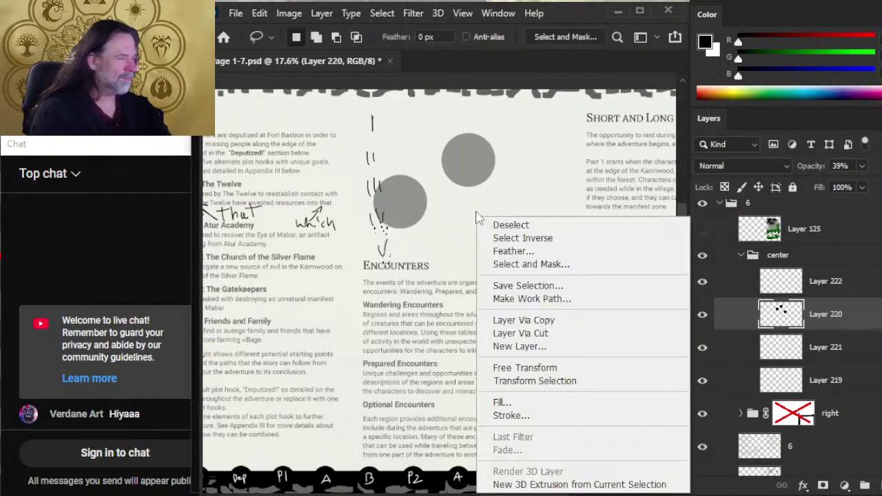
click(563, 368)
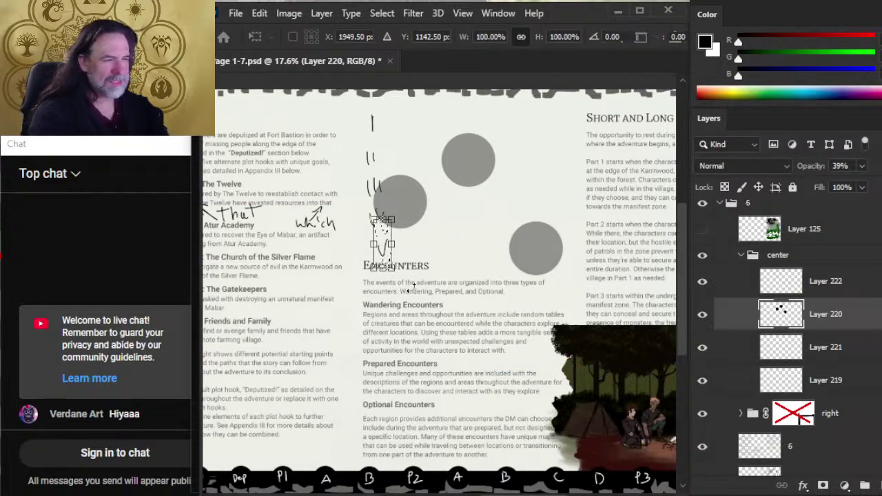
key(Return)
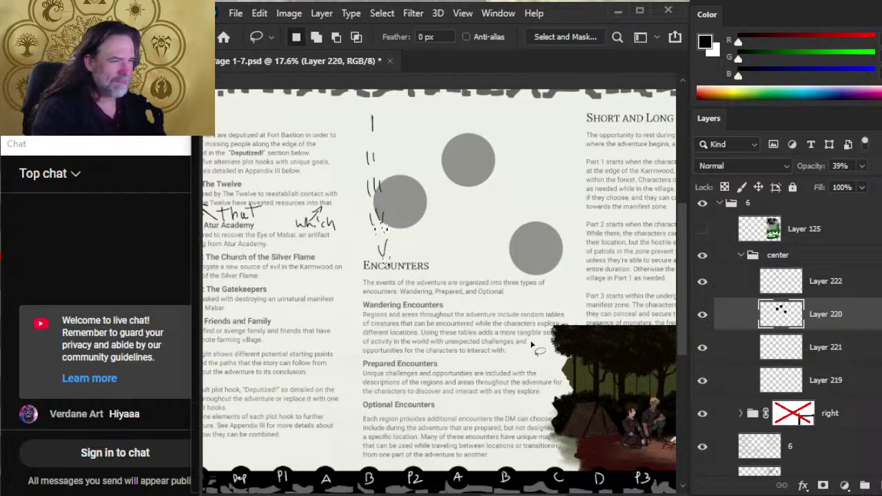
Clear the leftover selection and shrink the three dots together with Free Transform, keeping them clear of the Roman numerals.
key(ctrl+d)
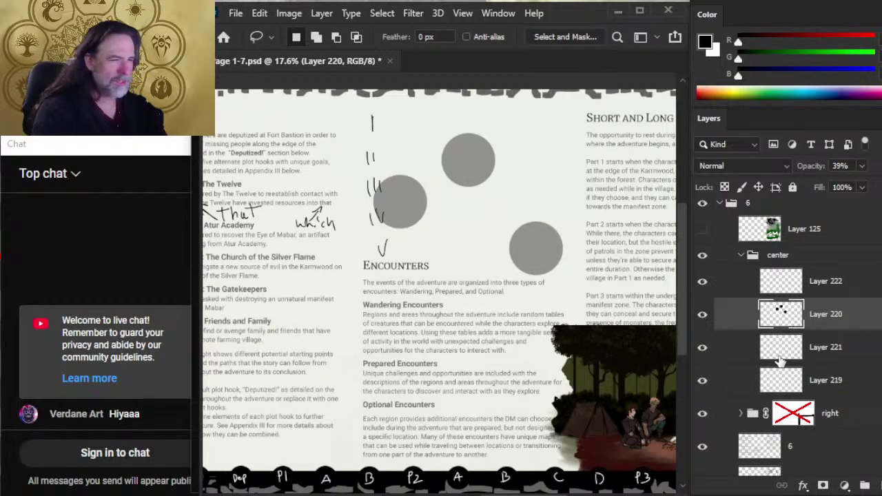
right_click(447, 232)
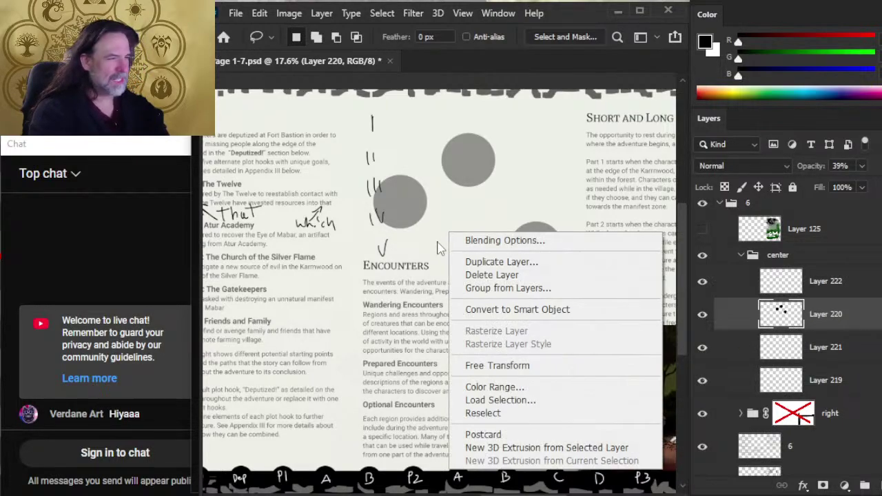
click(475, 365)
drag(370, 203, 409, 200)
key(Return)
Lasso the dots individually and move them into a descending diagonal beside the numerals, then deselect.
key(l)
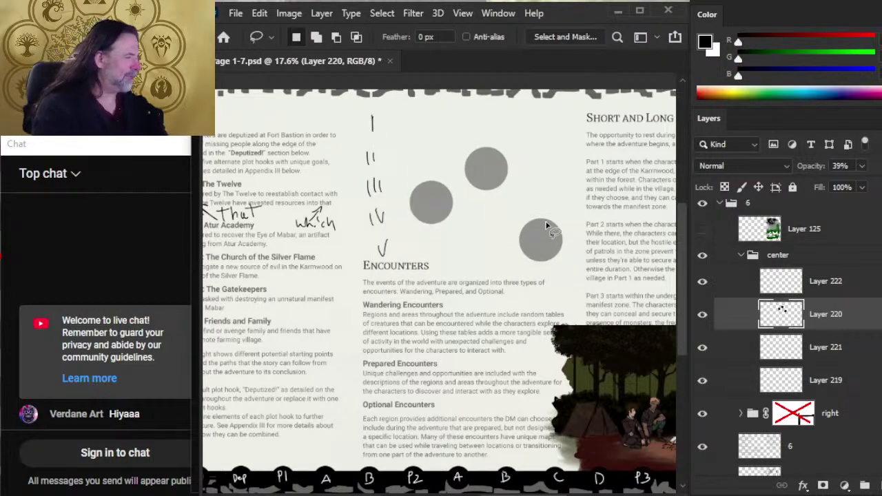
ctrl+drag(547, 225, 557, 228)
mouse_move(403, 210)
mouse_down()
mouse_move(445, 170)
mouse_move(451, 177)
mouse_move(421, 134)
mouse_up()
mouse_move(501, 168)
mouse_down()
mouse_move(527, 157)
mouse_move(485, 196)
mouse_move(466, 200)
mouse_up()
mouse_move(550, 201)
mouse_down()
mouse_move(524, 308)
mouse_move(587, 272)
mouse_move(522, 251)
mouse_move(523, 259)
mouse_up()
key(ctrl+d)
Handwrite white labels on the dots with the Brush: p3 on the upper, p2 on the middle and p1 on the lower dot.
key(b)
key(x)
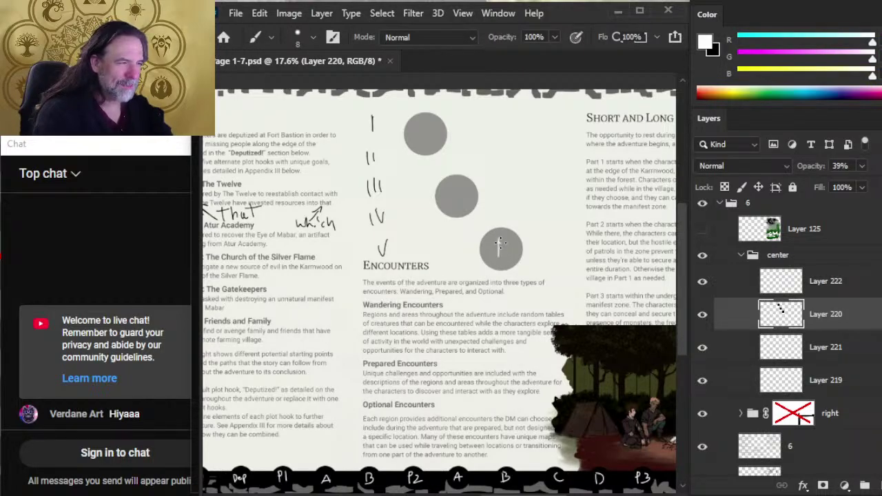
drag(492, 256, 492, 244)
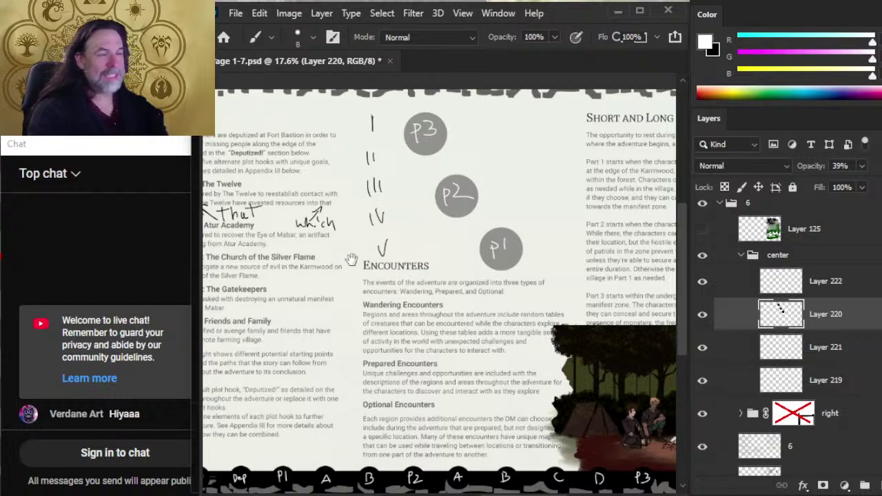
Draw black brush arrows from numerals I and II to the p3 dot on Layer 222.
drag(352, 258, 377, 262)
key(z)
click(390, 256)
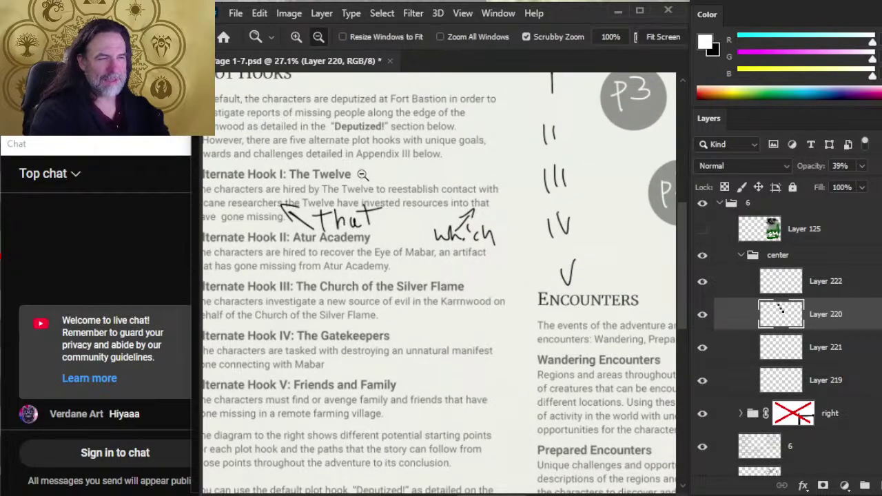
drag(517, 275, 416, 367)
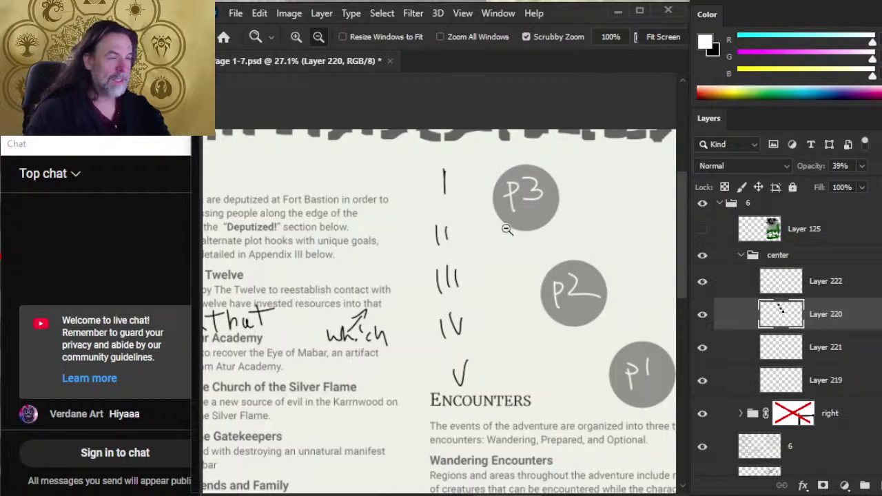
drag(369, 310, 477, 229)
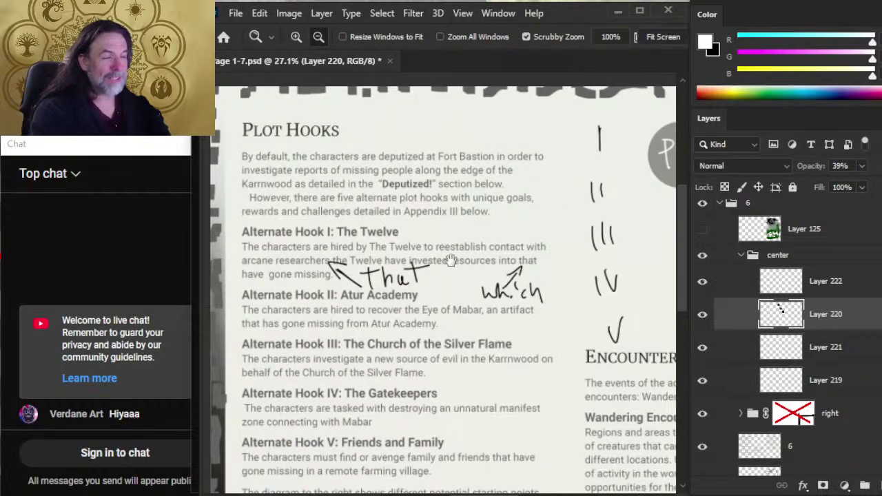
drag(454, 287, 312, 321)
key(b)
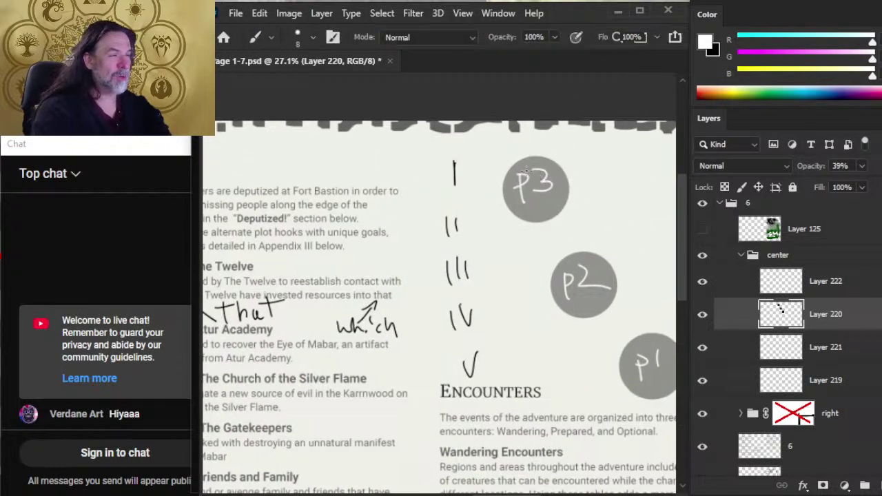
click(721, 286)
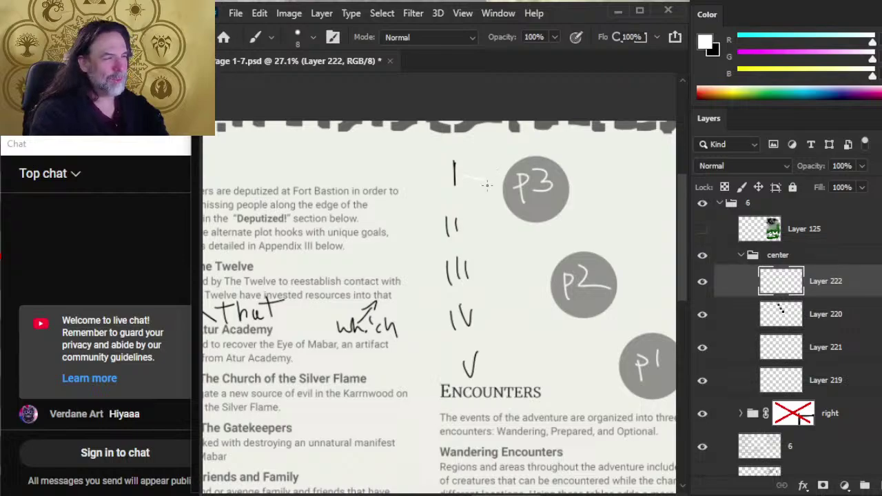
key(x)
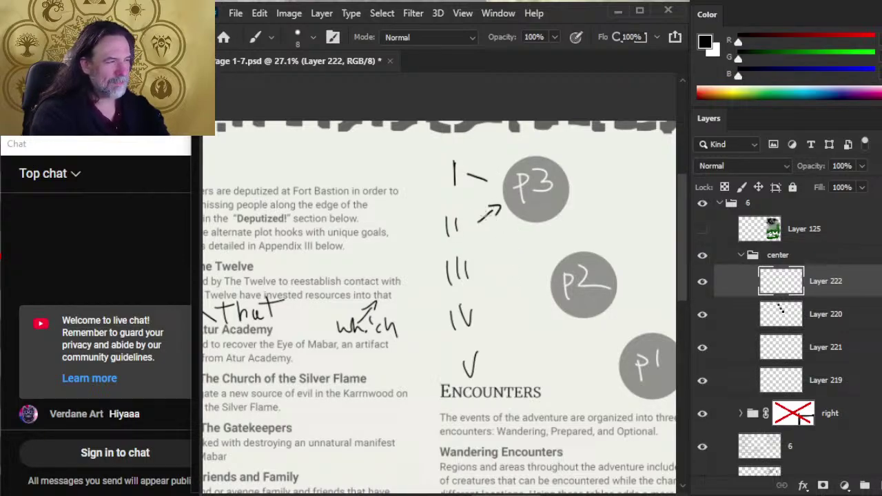
drag(481, 172, 480, 190)
Draw arrows from numerals III and IV to the p2 dot.
mouse_move(508, 254)
mouse_down()
mouse_move(529, 243)
mouse_move(603, 159)
mouse_move(630, 160)
mouse_up()
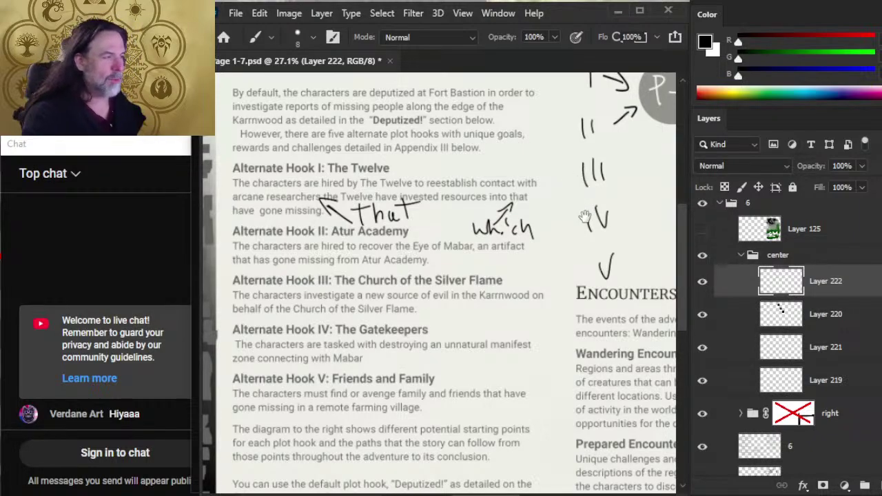
drag(584, 218, 437, 259)
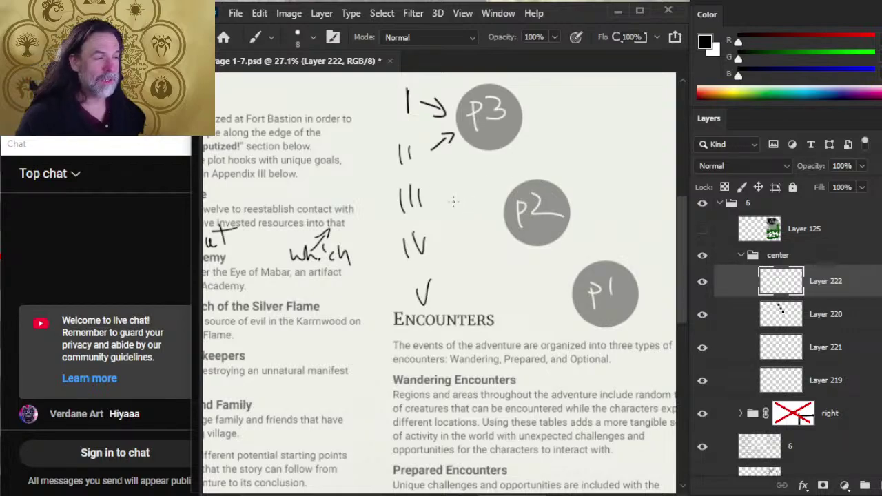
drag(441, 197, 472, 206)
drag(447, 244, 476, 235)
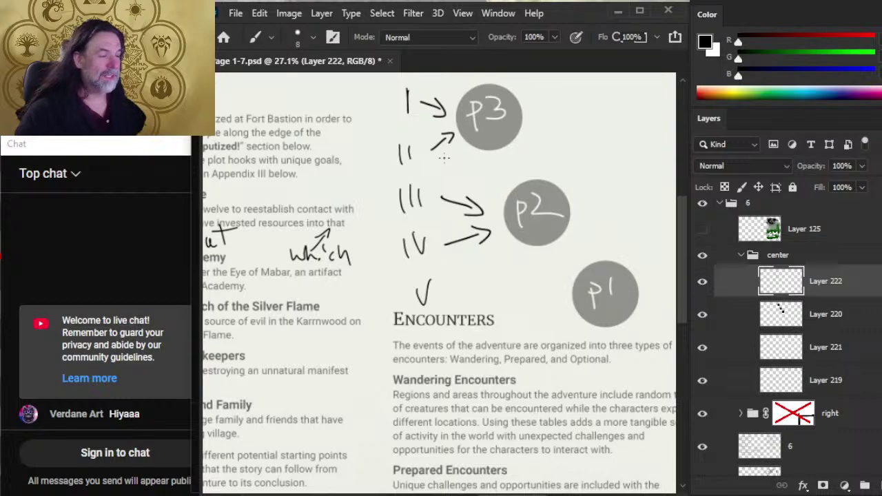
Draw a horizontal arrow from numeral V to the p1 dot.
drag(402, 345, 420, 330)
drag(374, 355, 516, 266)
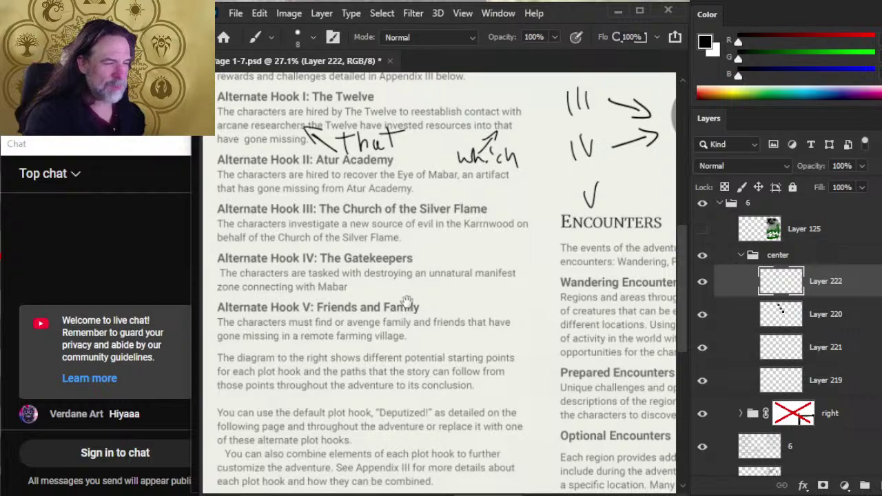
drag(555, 310, 365, 310)
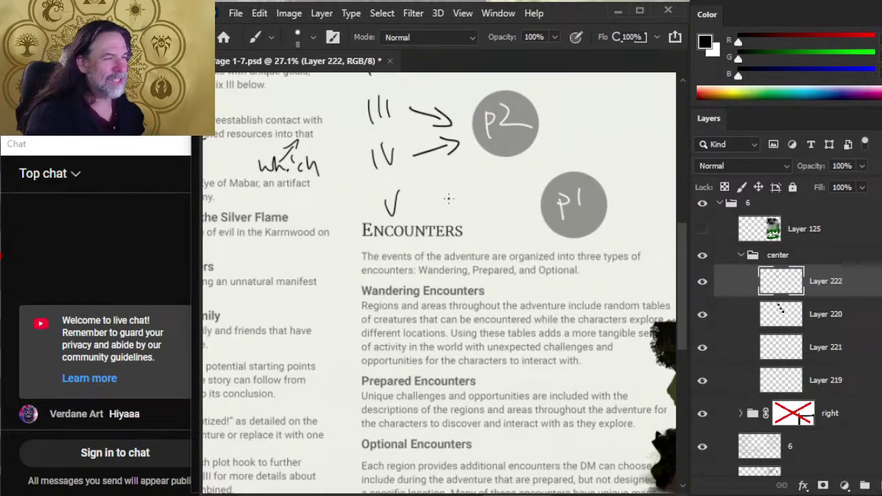
drag(438, 202, 510, 202)
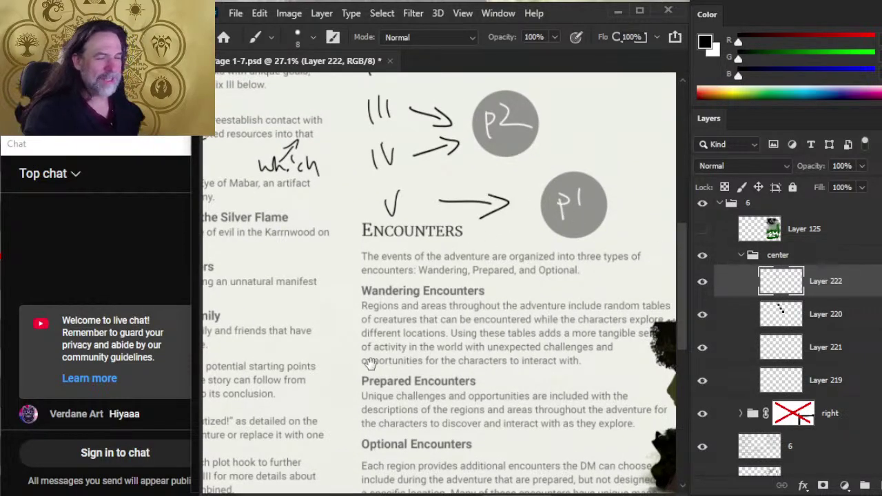
Handwrite "Deputize!" above the p1 dot and add a short arrow from it down to p1.
drag(371, 364, 530, 313)
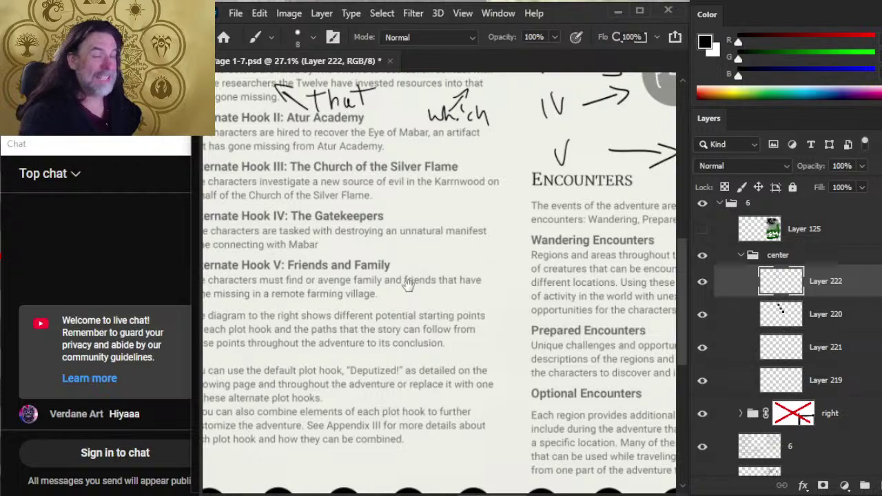
drag(526, 240, 310, 367)
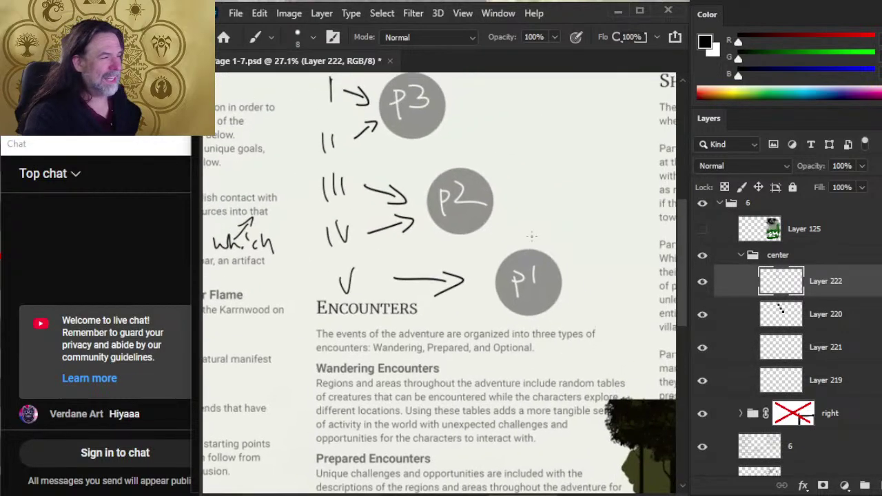
drag(558, 219, 569, 215)
mouse_move(529, 166)
mouse_down()
mouse_move(535, 141)
mouse_move(568, 162)
mouse_move(591, 147)
mouse_move(582, 154)
mouse_move(627, 171)
mouse_up()
drag(640, 136, 638, 146)
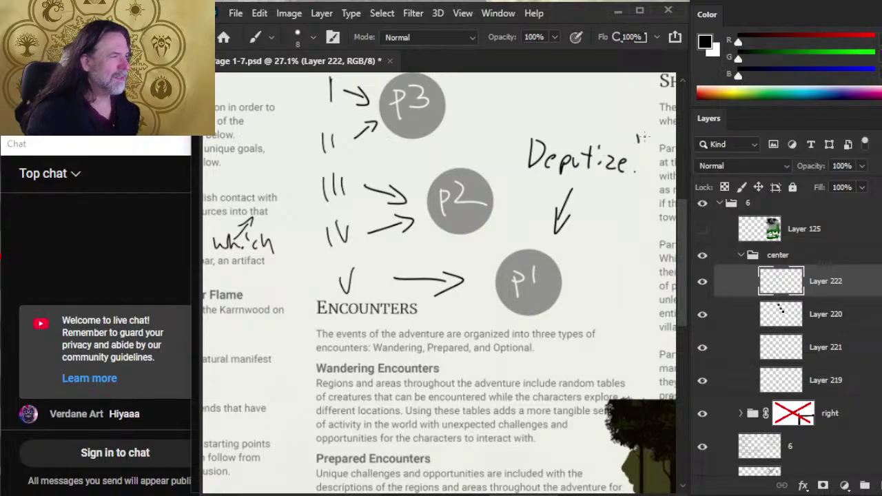
key(z)
mouse_move(636, 220)
mouse_down()
mouse_move(510, 197)
mouse_move(487, 222)
mouse_up()
key(e)
key(b)
click(486, 228)
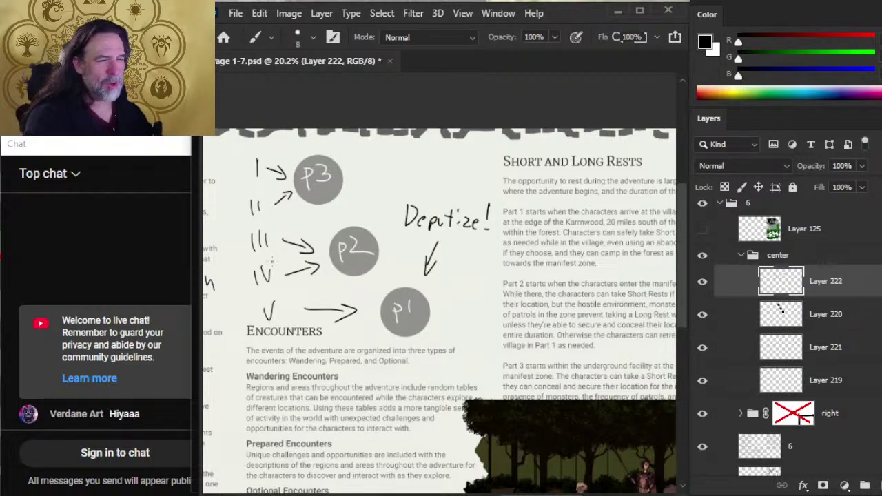
Draw a long diagonal arrow from beside the p3 dot down to the p1 dot.
drag(355, 169, 378, 219)
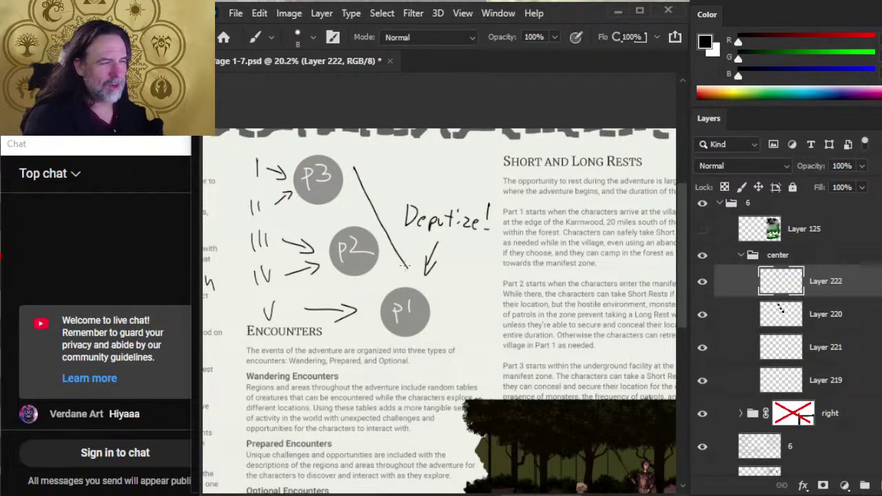
drag(407, 266, 394, 259)
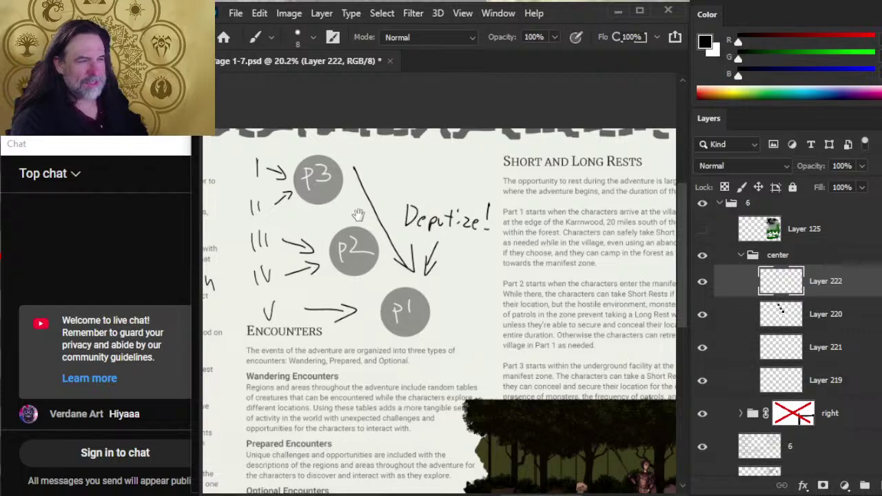
drag(358, 215, 380, 205)
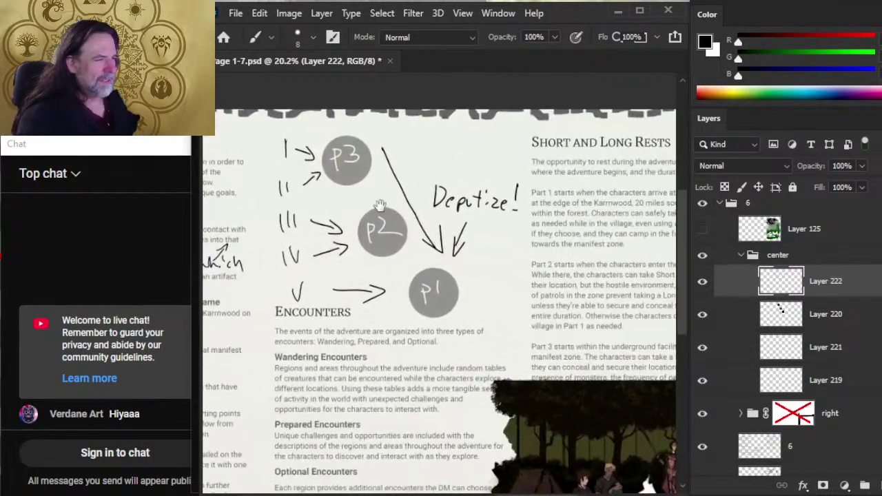
Flip the numerals, arrows and "Deputize!" lettering on Layer 222 horizontally with Free Transform.
click(702, 283)
click(702, 282)
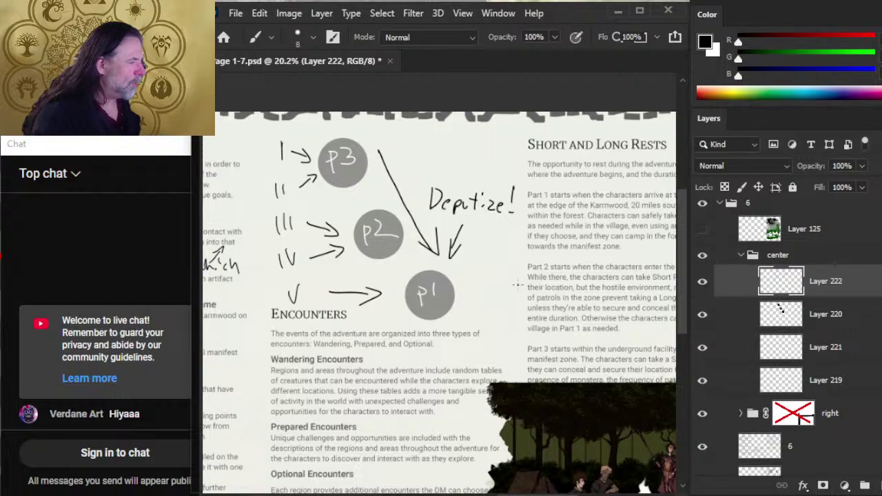
key(v)
key(l)
right_click(386, 258)
click(474, 390)
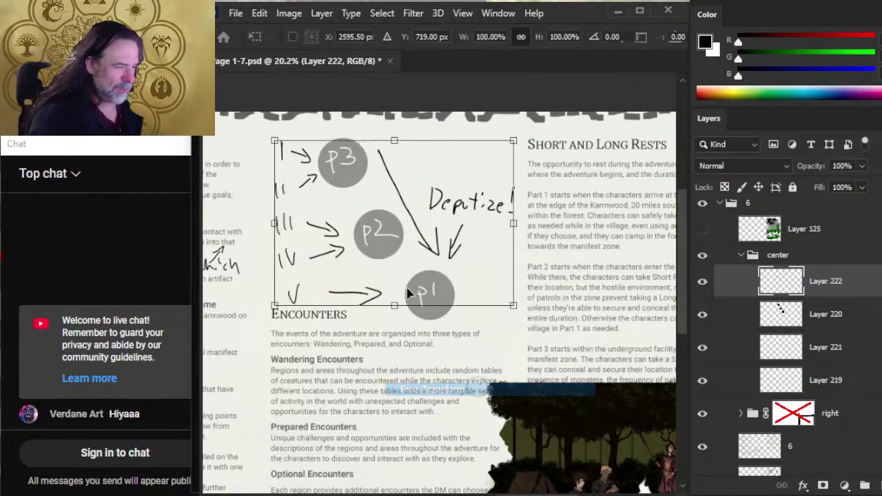
right_click(407, 292)
click(471, 255)
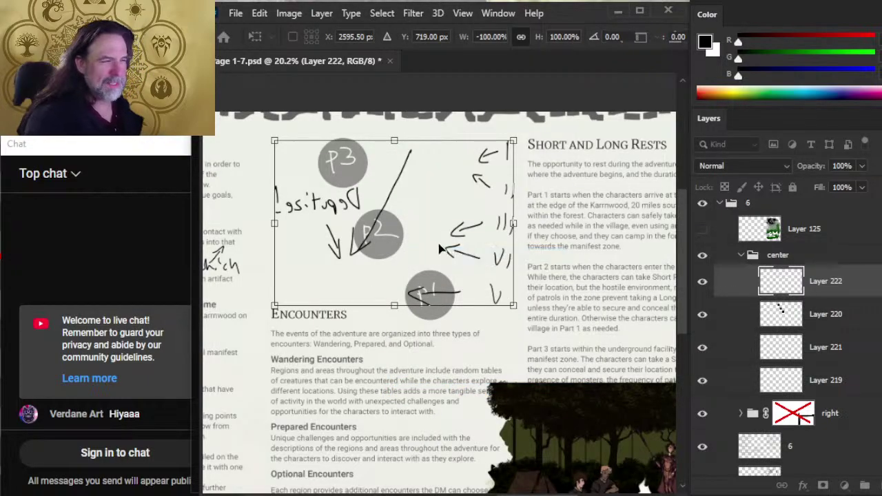
key(Return)
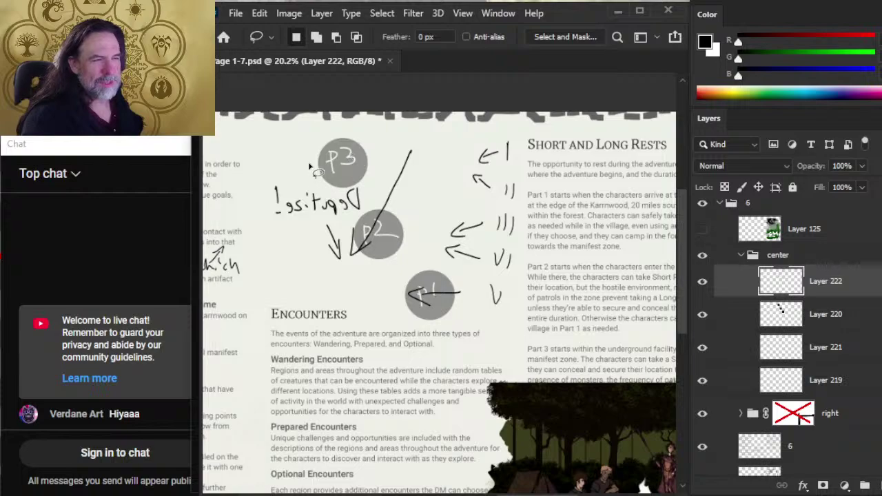
mouse_move(316, 163)
mouse_down()
mouse_move(233, 182)
mouse_move(309, 301)
mouse_up()
drag(311, 162, 375, 221)
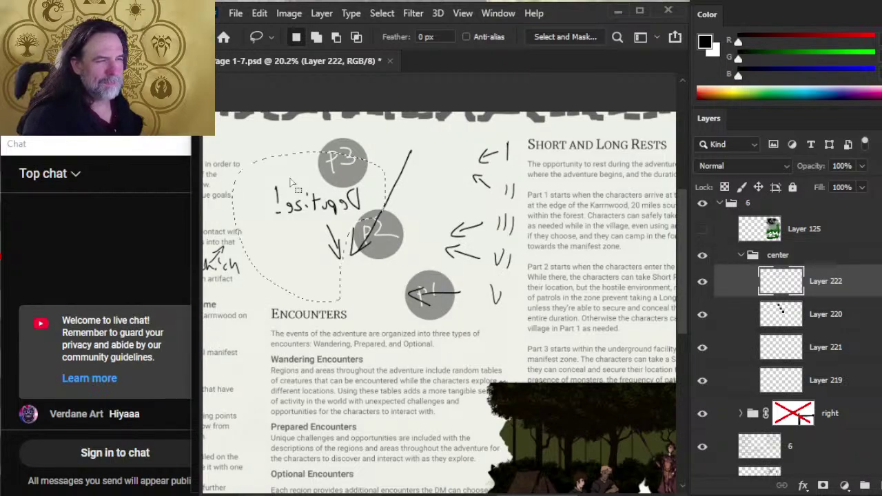
mouse_move(412, 249)
mouse_down()
mouse_move(407, 198)
mouse_move(375, 224)
mouse_move(415, 180)
mouse_move(407, 300)
mouse_up()
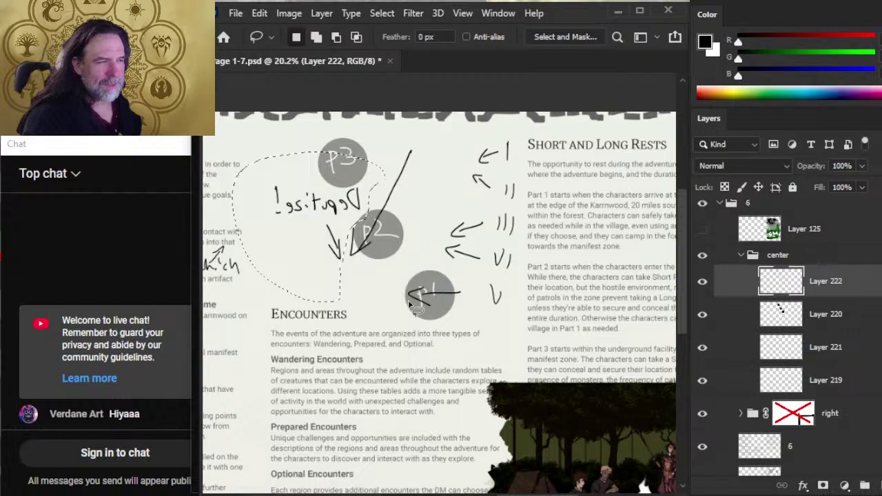
key(ctrl+j)
right_click(357, 219)
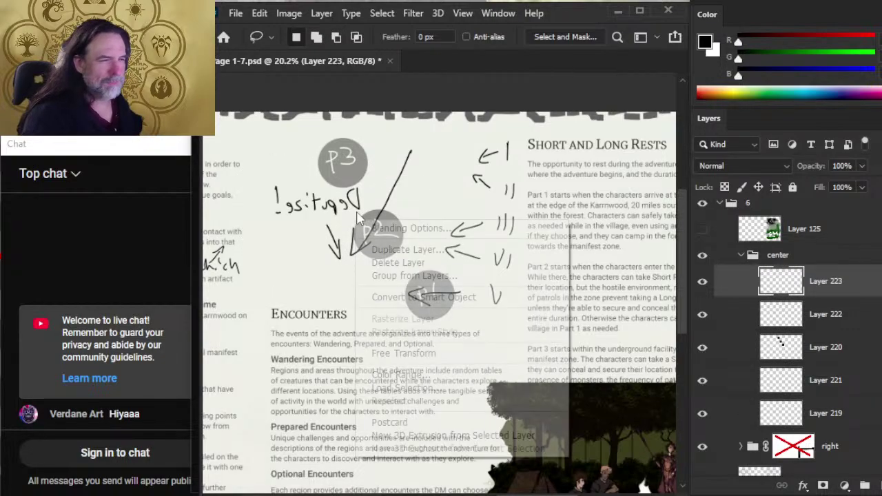
click(412, 229)
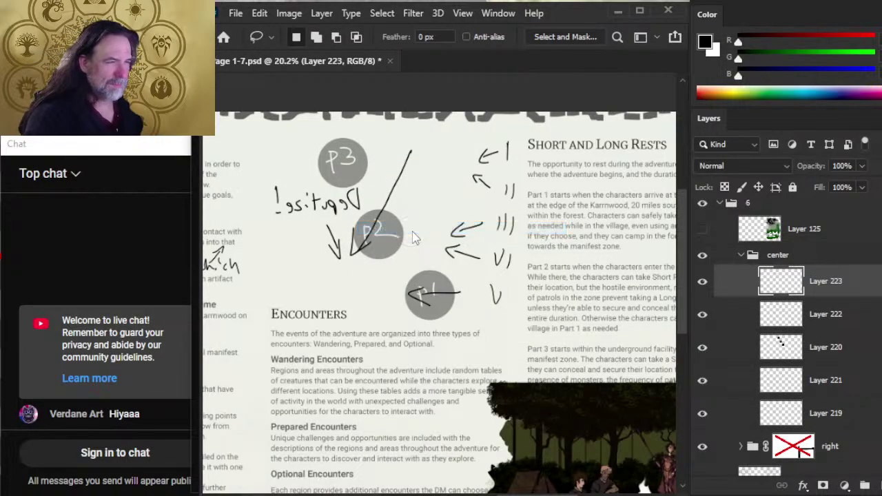
key(Escape)
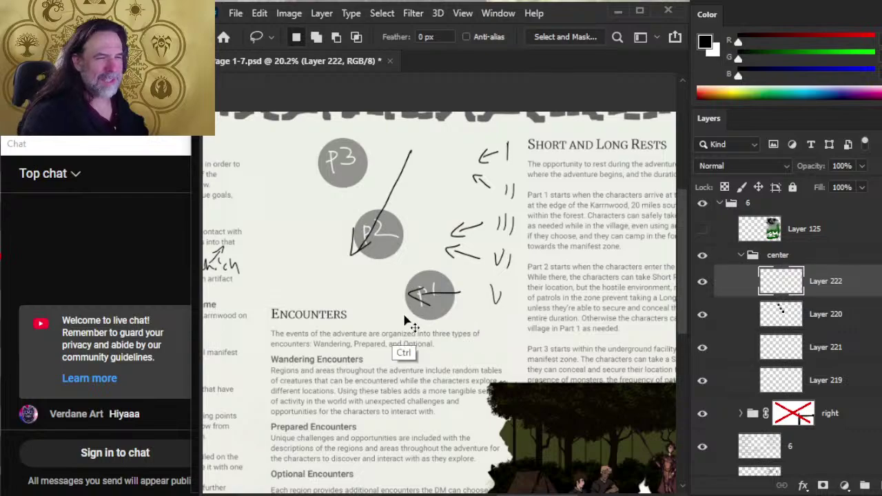
Separate the mirrored "Deputize!" lettering from Layer 222 onto its own layer and flip it horizontally with Free Transform.
mouse_move(384, 181)
mouse_down()
mouse_move(235, 227)
mouse_move(304, 296)
mouse_move(366, 227)
mouse_move(346, 252)
mouse_move(325, 260)
mouse_up()
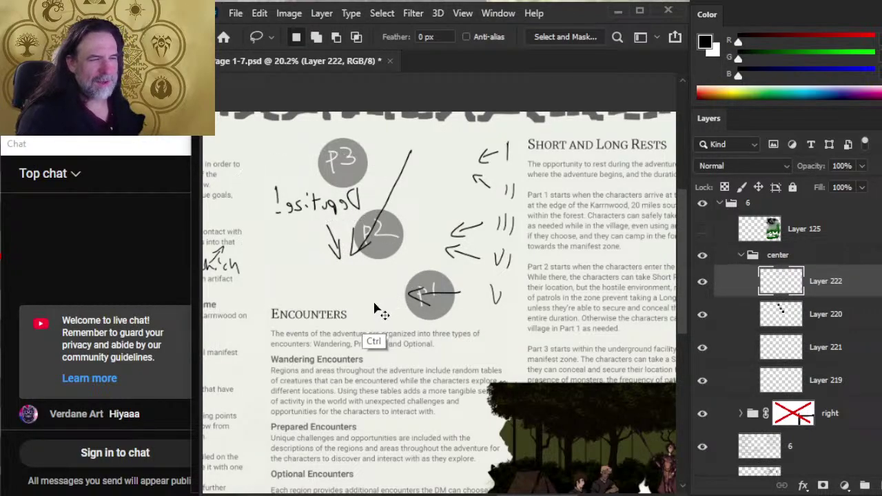
key(ctrl+j)
right_click(367, 204)
click(414, 341)
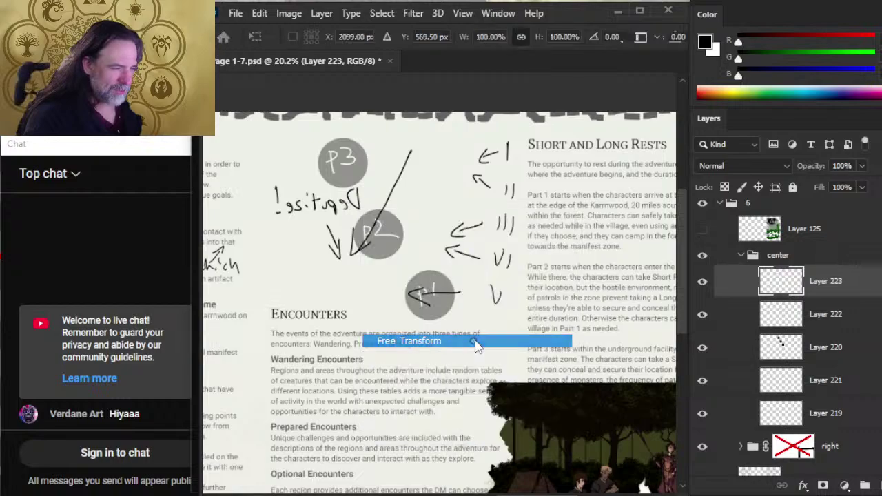
right_click(407, 250)
click(455, 493)
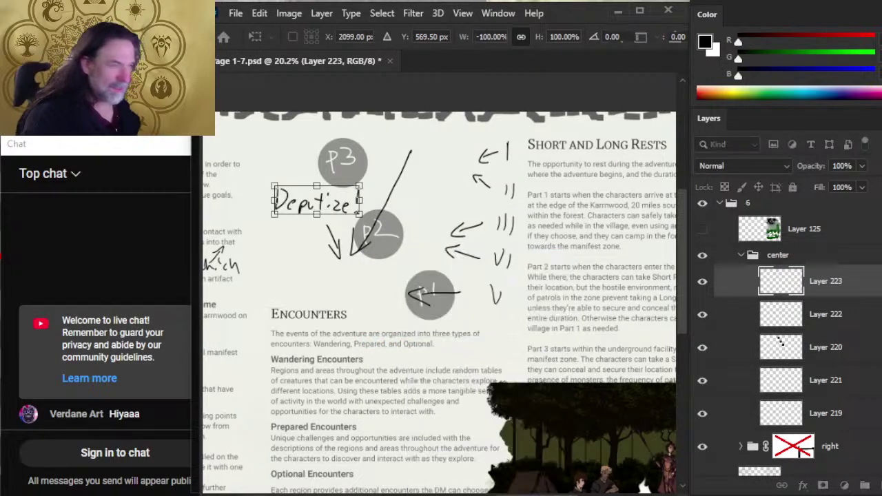
key(Return)
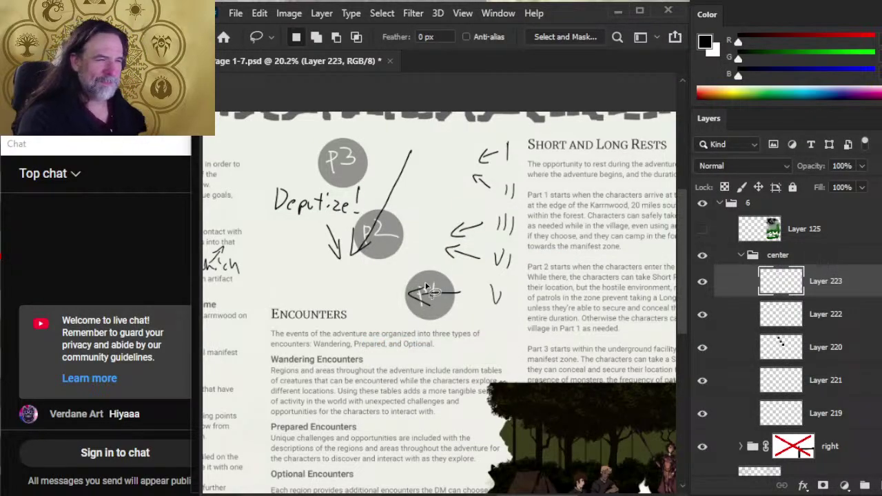
Move the "Deputize!" lettering down to just above the Encounters heading, aligned with the arrow from numeral V.
key(v)
drag(372, 226, 392, 324)
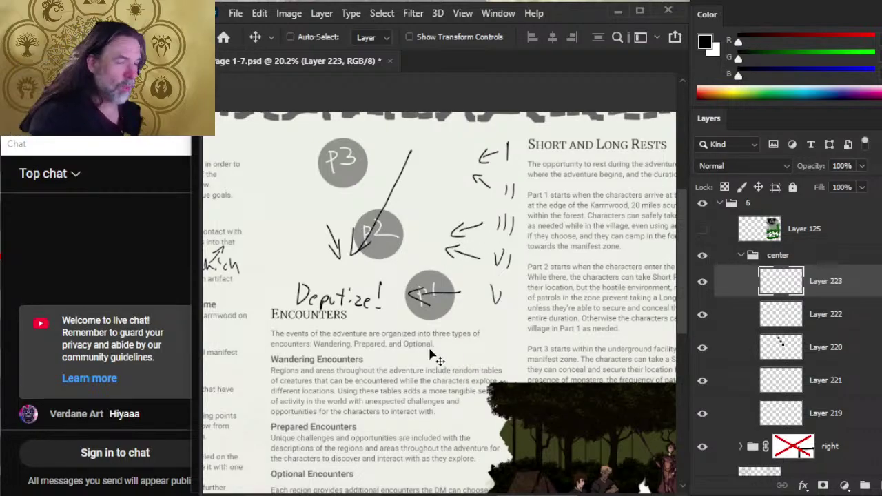
mouse_move(431, 350)
mouse_down()
mouse_move(421, 336)
mouse_move(410, 340)
mouse_up()
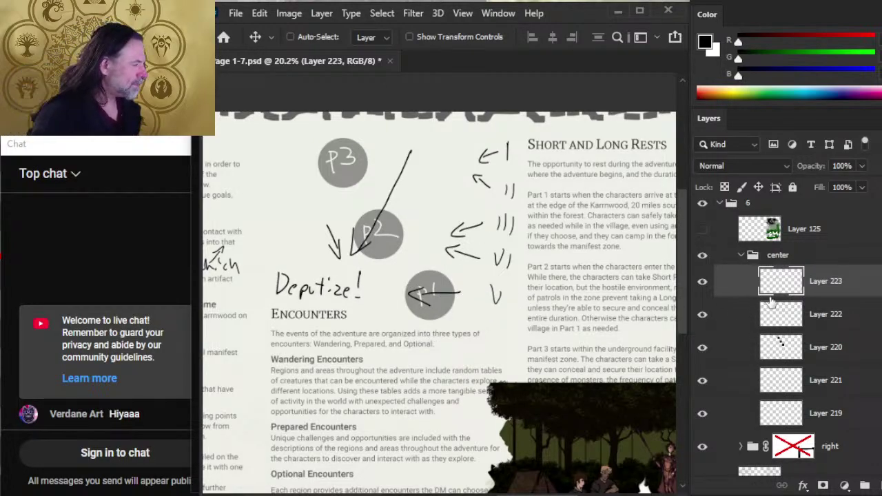
Erase the short arrow and the long diagonal arrow over the p2 dot on Layer 222.
click(730, 352)
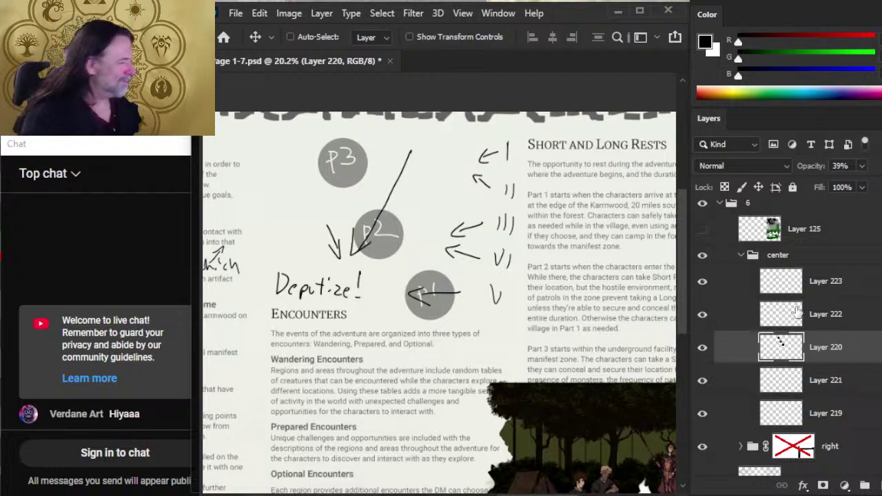
click(831, 296)
click(702, 282)
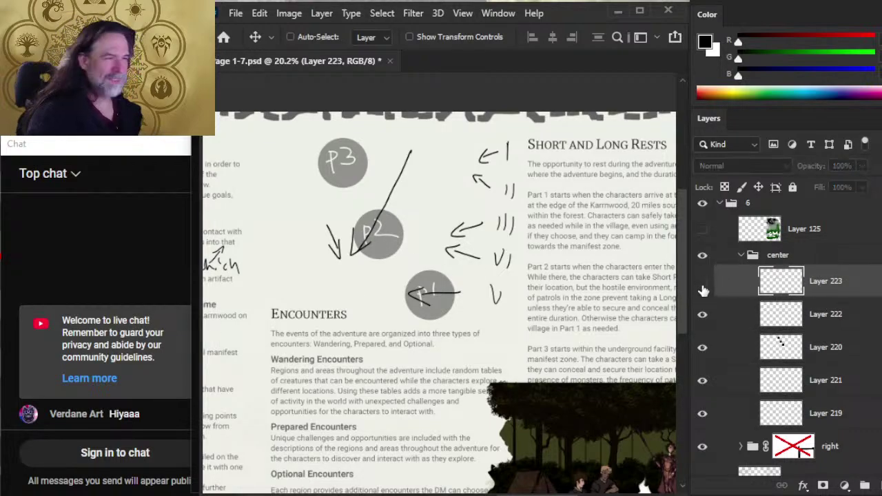
click(702, 281)
click(779, 325)
key(e)
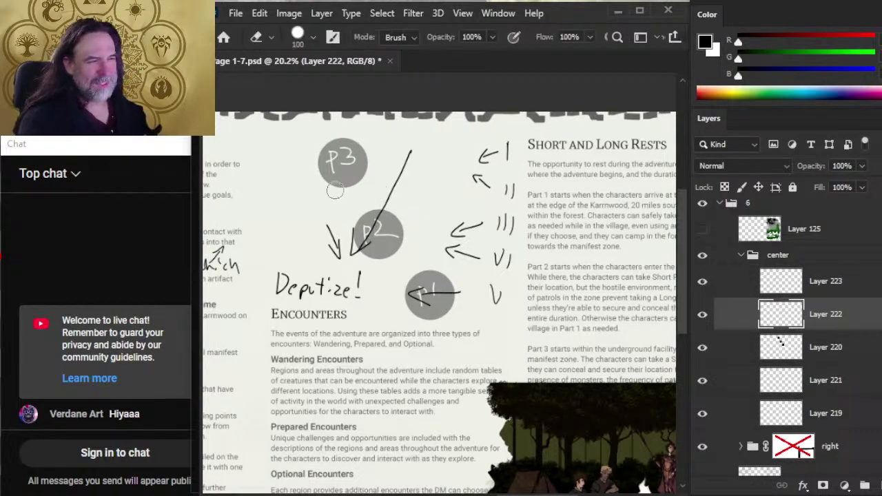
drag(383, 211, 339, 256)
drag(411, 152, 381, 210)
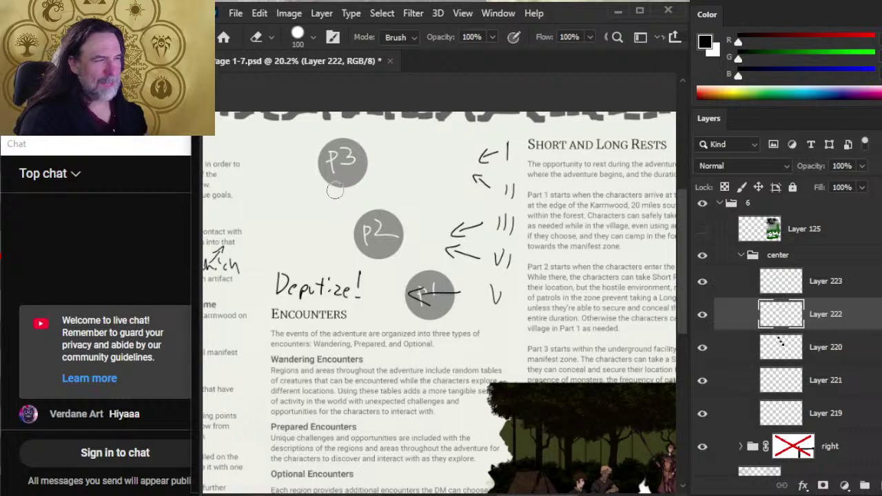
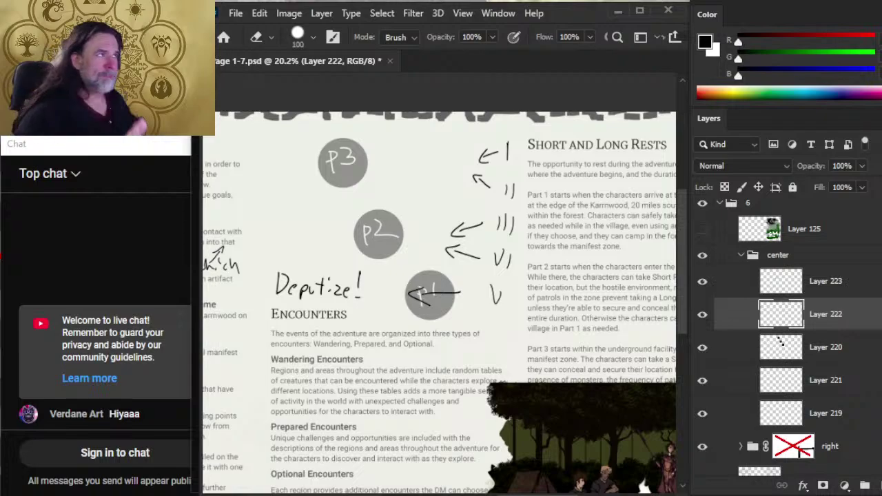
Lasso the p1 dot on Layer 220 and move it left, between "Deputize!" and the arrow from numeral V.
click(835, 345)
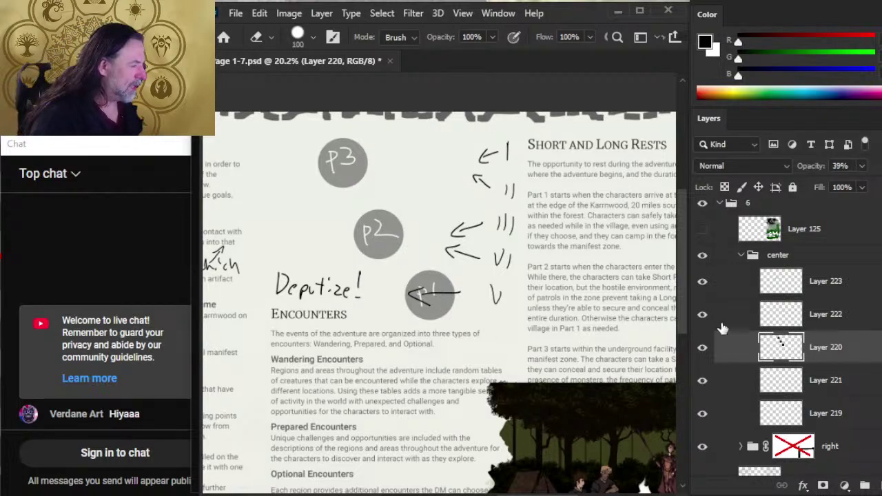
key(l)
drag(447, 262, 445, 265)
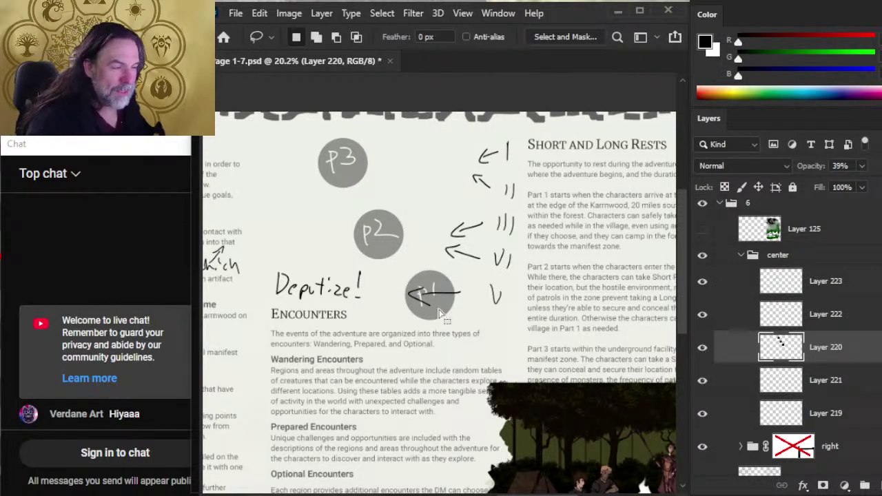
key(v)
drag(458, 313, 421, 314)
key(ctrl+d)
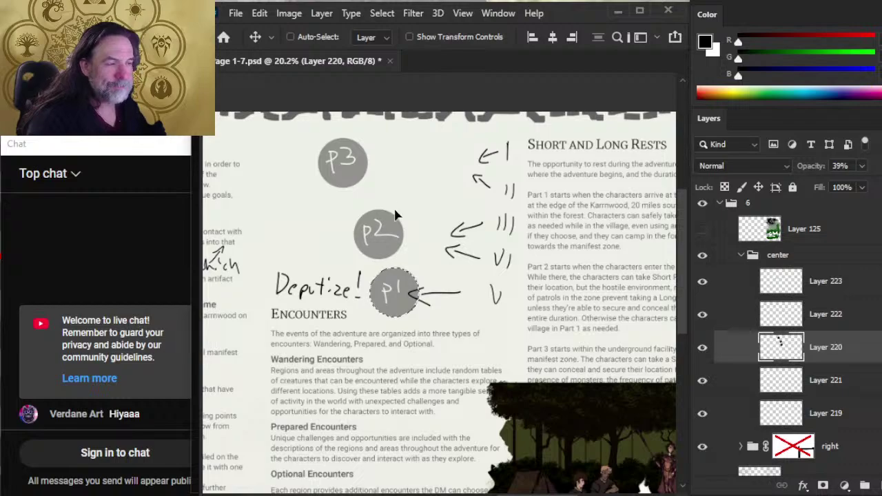
Move the p2 and p3 dots right so they stand in a vertical column above the p1 dot.
key(l)
mouse_move(413, 198)
mouse_down()
mouse_move(367, 199)
mouse_move(365, 260)
mouse_up()
drag(414, 198, 413, 197)
key(v)
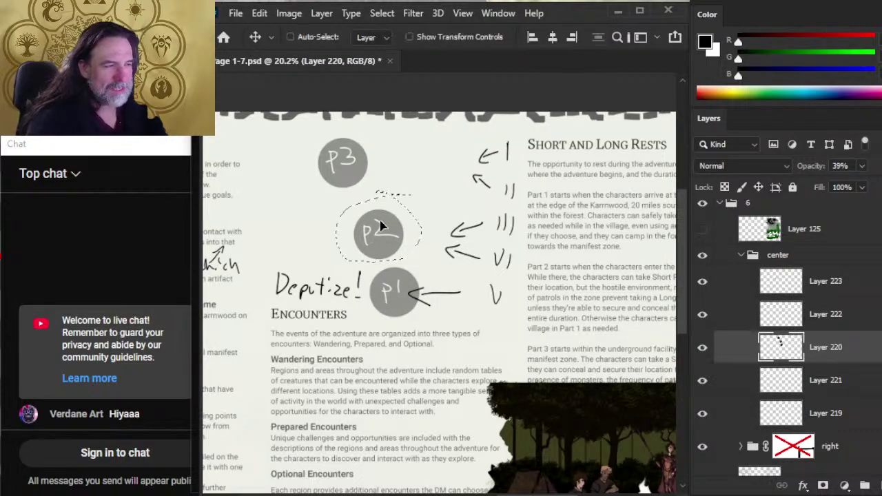
drag(380, 231, 396, 220)
key(ctrl+d)
key(l)
mouse_move(383, 135)
mouse_down()
mouse_move(355, 202)
mouse_move(384, 141)
mouse_up()
key(v)
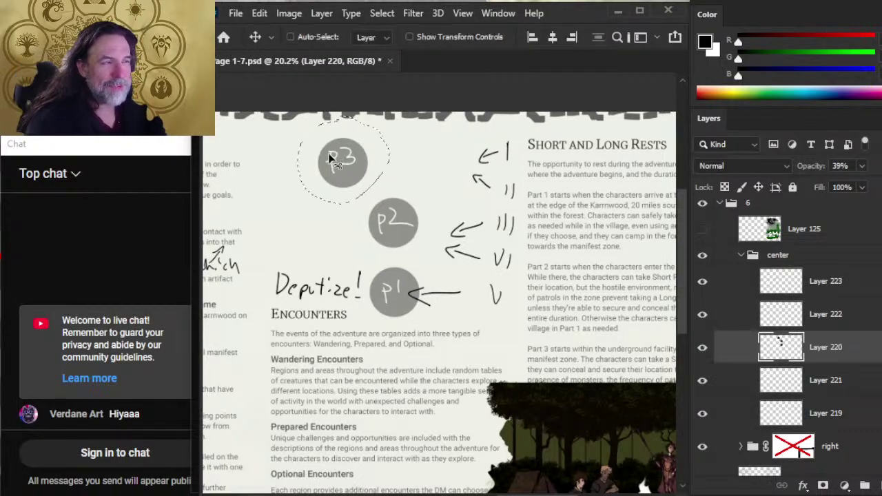
drag(328, 153, 381, 153)
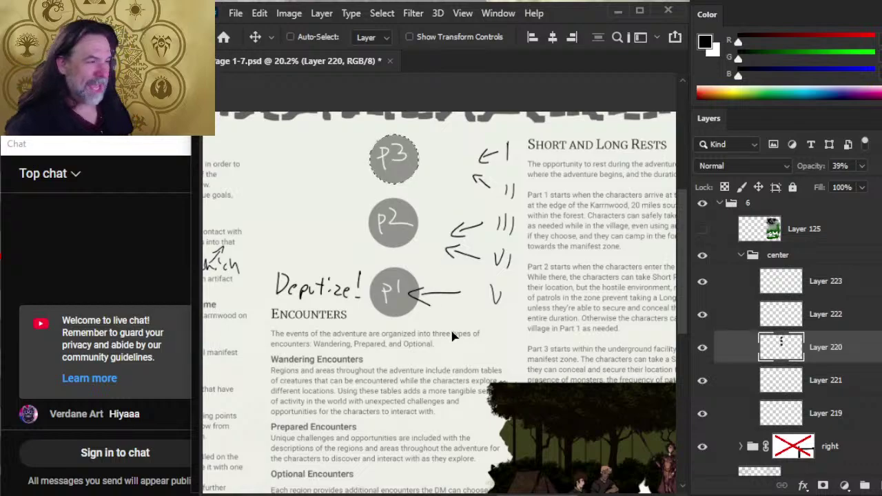
Shift the p2 and p3 dots slightly down to space the three-dot column evenly.
key(l)
mouse_move(421, 200)
mouse_down()
mouse_move(372, 192)
mouse_move(426, 203)
mouse_move(406, 229)
mouse_move(405, 219)
mouse_move(413, 226)
mouse_move(390, 233)
mouse_move(396, 225)
mouse_up()
key(v)
key(m)
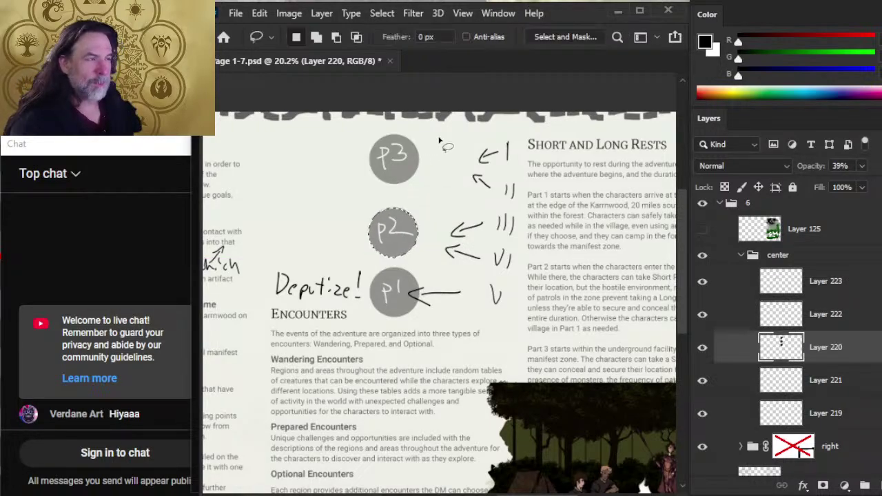
drag(365, 132, 421, 187)
key(v)
mouse_move(404, 147)
mouse_down()
mouse_move(411, 169)
mouse_move(416, 164)
mouse_up()
Select all three dots together and move the column right, up against the arrows from the numerals.
key(m)
drag(363, 127, 420, 318)
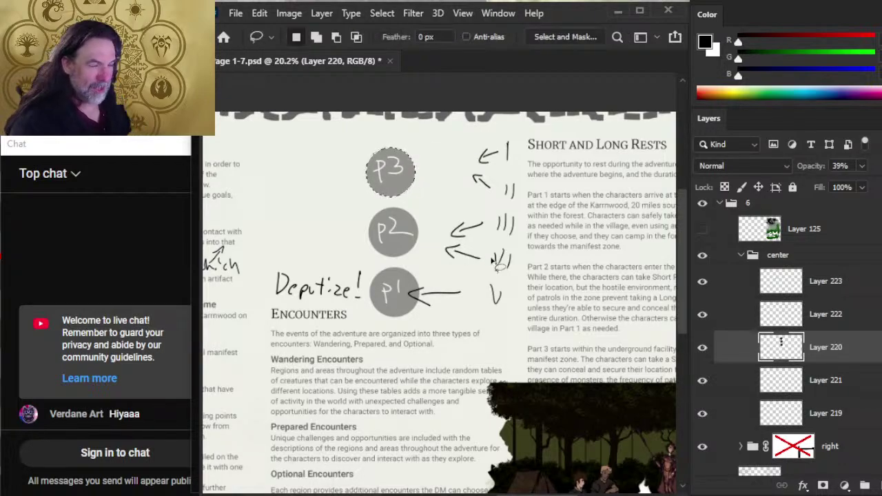
key(v)
drag(434, 276, 434, 262)
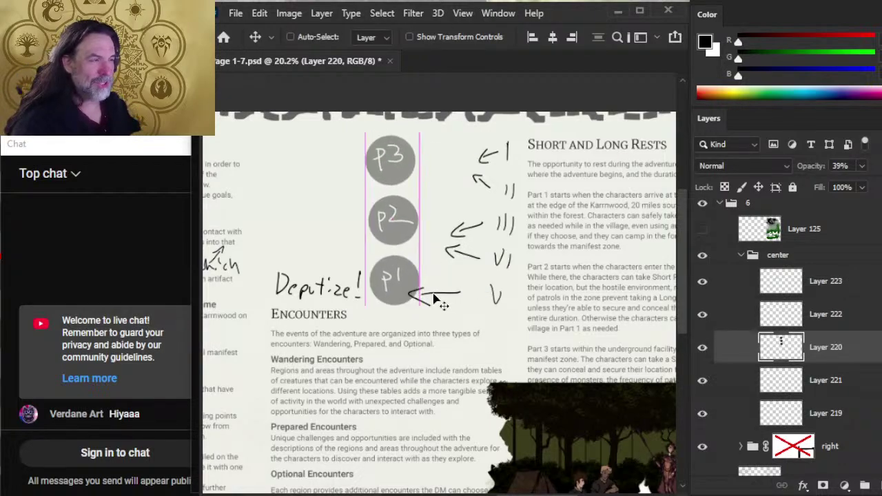
drag(437, 296, 440, 317)
mouse_move(398, 292)
mouse_down()
mouse_move(430, 289)
mouse_move(393, 286)
mouse_move(403, 292)
mouse_up()
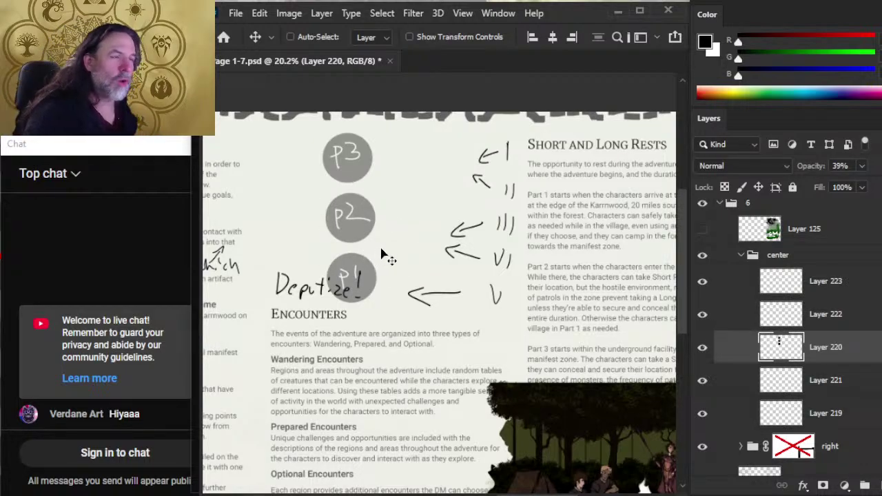
drag(386, 252, 458, 224)
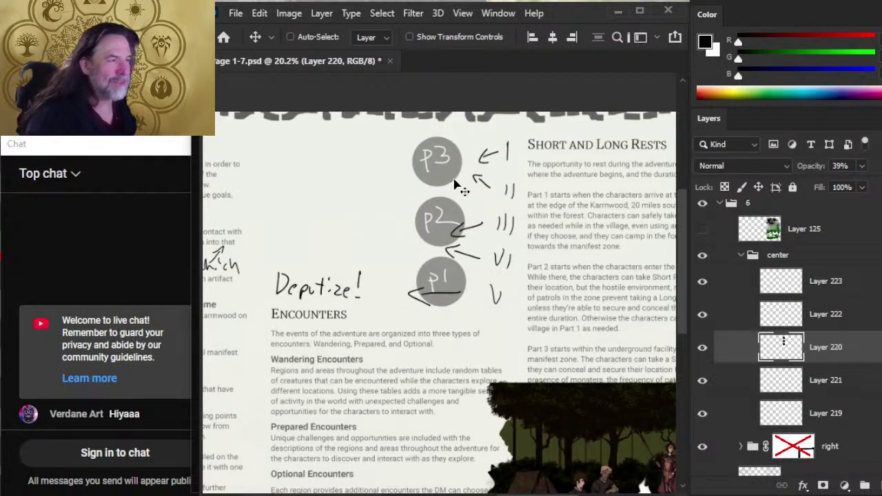
Lasso the p2 and p3 dots separately and move them left out of the column, with p3 leftmost and p2 higher beside it.
key(l)
mouse_move(479, 193)
mouse_down()
mouse_move(445, 186)
mouse_move(409, 198)
mouse_move(422, 252)
mouse_up()
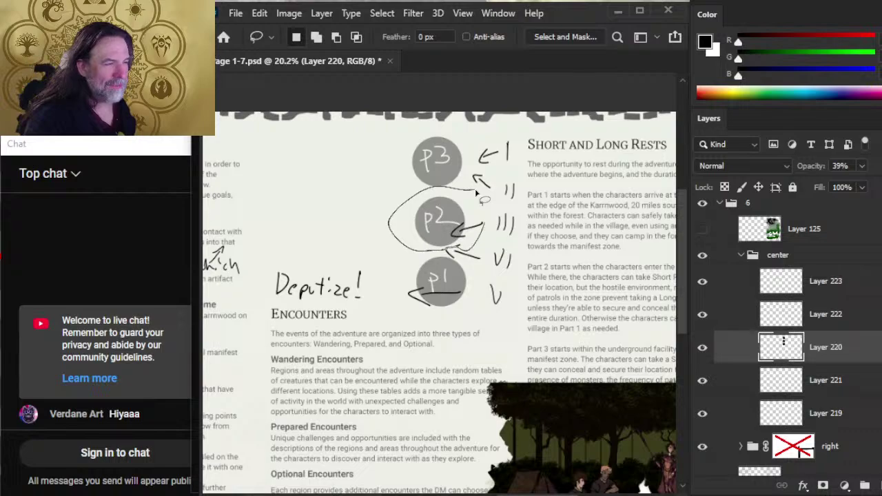
drag(482, 198, 479, 194)
drag(404, 211, 348, 194)
key(ctrl+d)
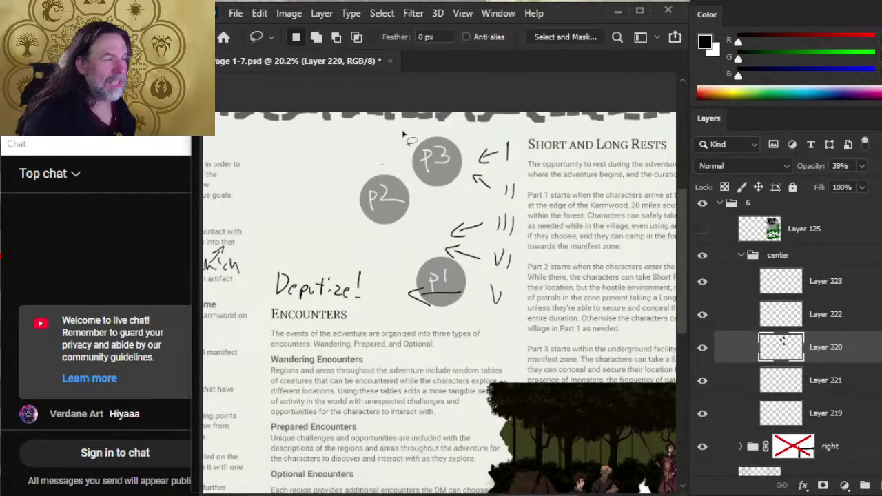
mouse_move(480, 148)
mouse_down()
mouse_move(408, 188)
mouse_move(475, 180)
mouse_move(314, 181)
mouse_move(330, 204)
mouse_move(340, 202)
mouse_move(331, 202)
mouse_up()
key(v)
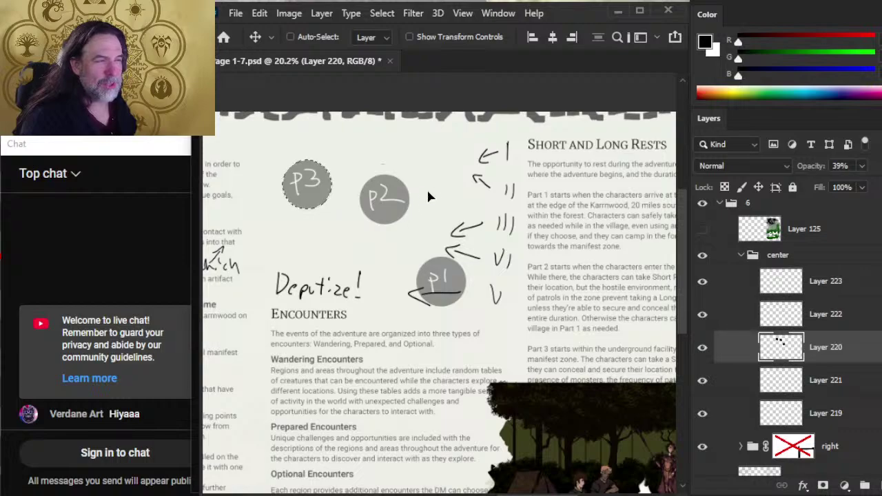
key(l)
mouse_move(424, 177)
mouse_down()
mouse_move(376, 160)
mouse_move(413, 219)
mouse_move(374, 154)
mouse_move(380, 160)
mouse_up()
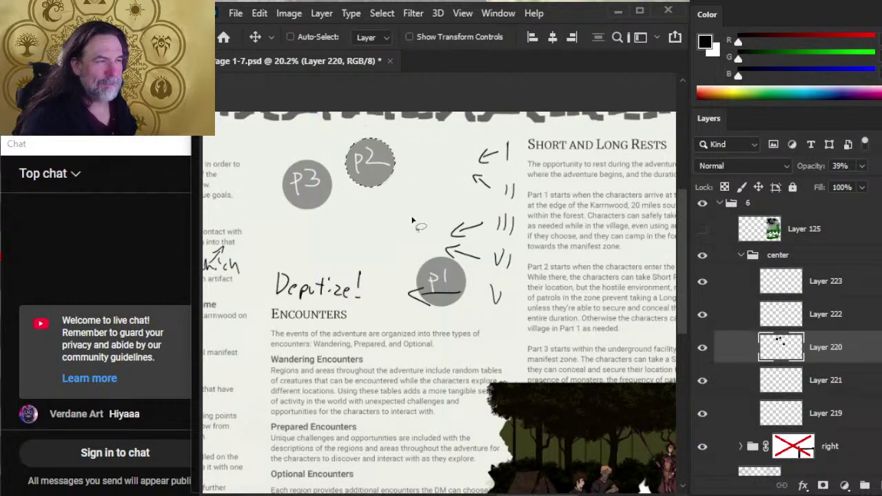
Move the p1 dot up beside the arrowhead from numeral III and nudge the p3 dot slightly down.
key(l)
drag(475, 262, 473, 265)
key(v)
drag(459, 301, 436, 252)
key(l)
mouse_move(300, 142)
mouse_down()
mouse_move(275, 217)
mouse_move(337, 180)
mouse_move(306, 143)
mouse_up()
key(v)
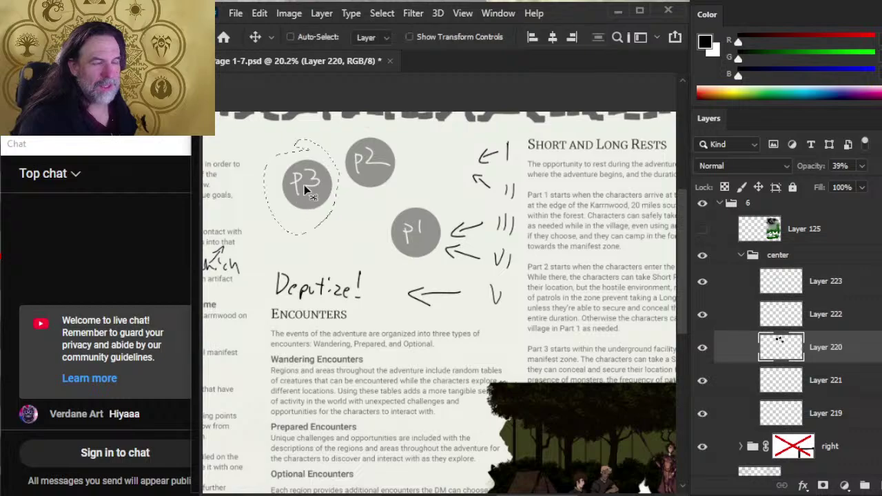
drag(304, 185, 303, 197)
key(ctrl+d)
key(l)
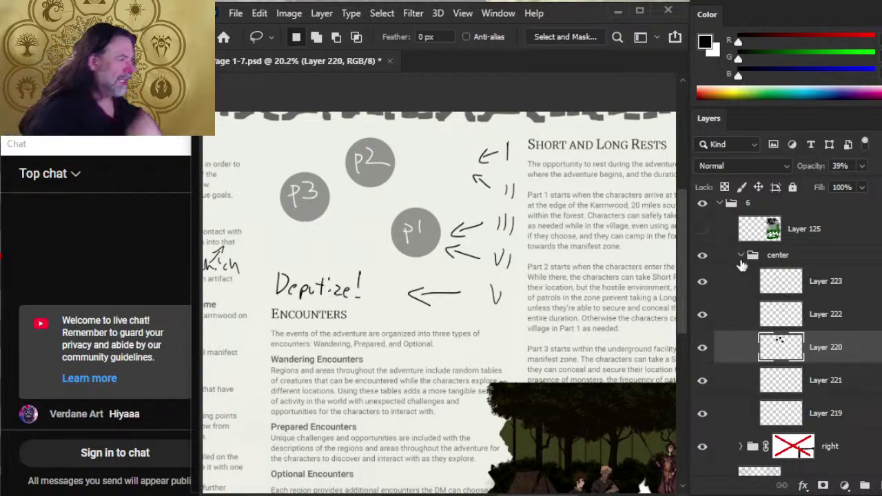
Hide the dots on Layer 220 and add a new empty layer above it, ready for the Brush tool.
click(702, 348)
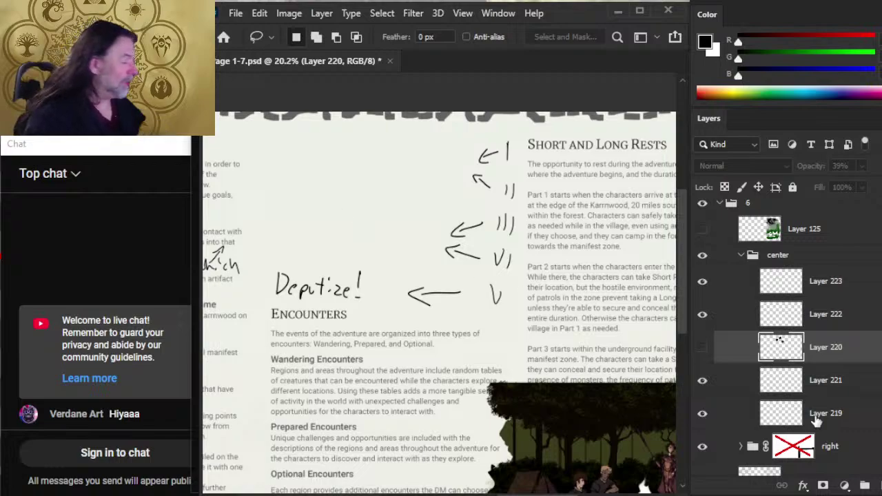
key(ctrl+shift+alt+n)
key(b)
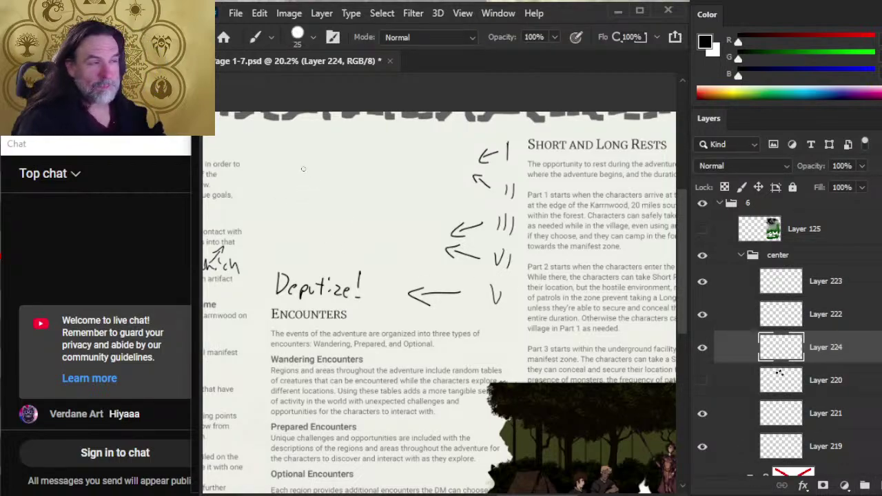
Paint three stacked horizontal black bars on Layer 224 above Encounters, using a 175-pixel brush.
key(bracketright)
key(bracketright)
key(bracketright)
key(bracketright)
key(bracketright)
key(bracketright)
key(bracketright)
key(bracketright)
key(bracketright)
key(bracketright)
key(bracketright)
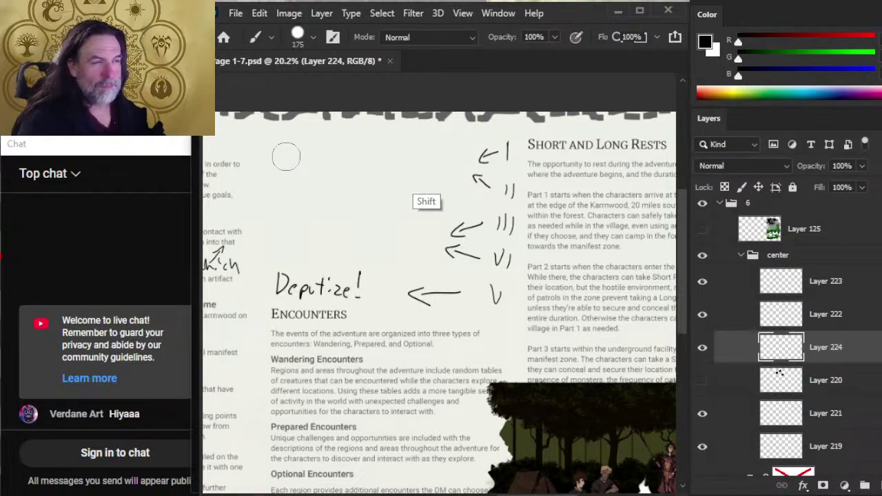
drag(334, 202, 364, 183)
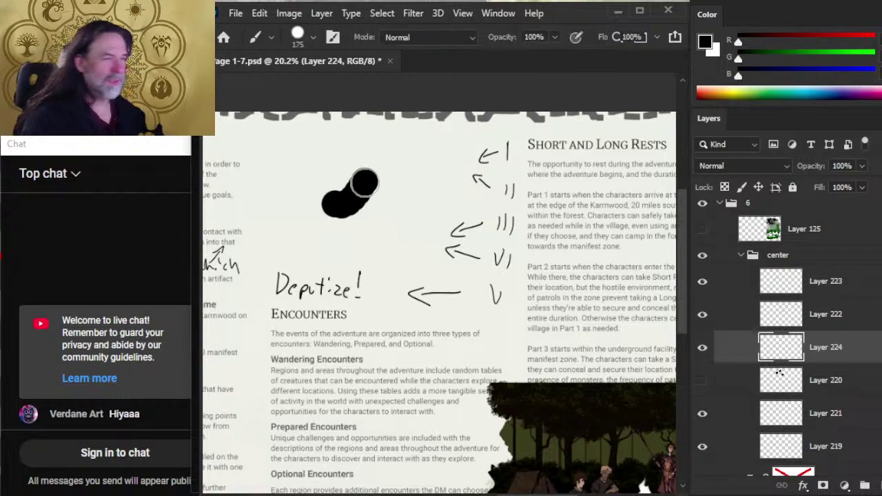
key(ctrl+z)
click(287, 156)
shift+click(441, 156)
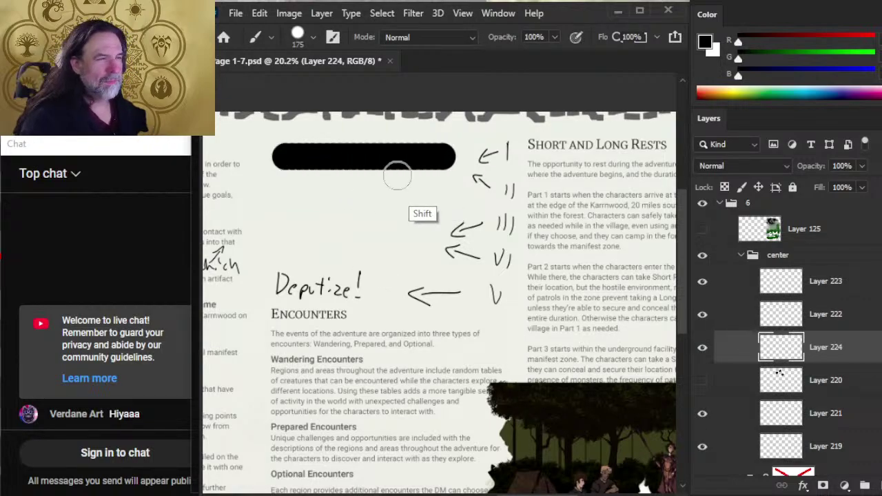
click(281, 206)
shift+click(438, 206)
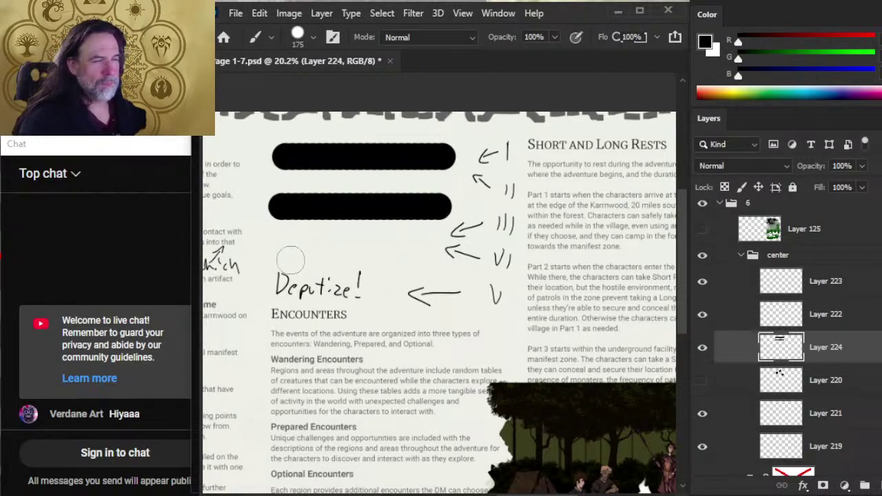
click(288, 256)
shift+click(442, 255)
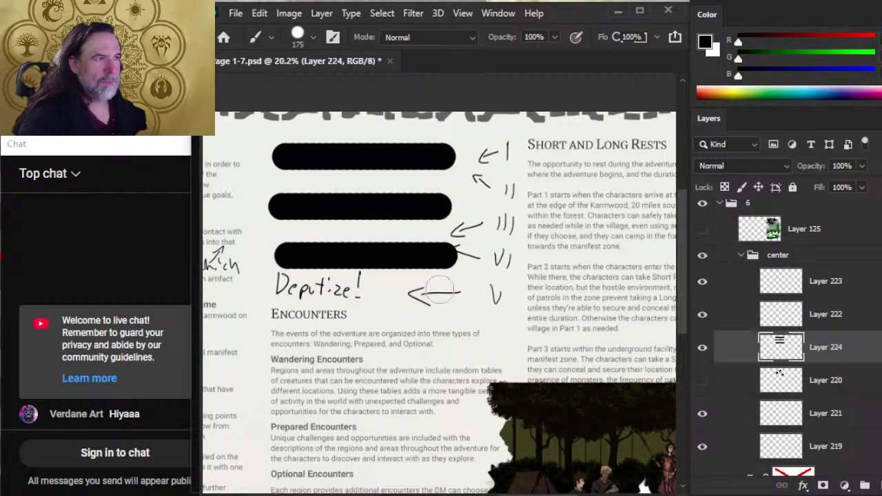
Square off both ends of the three bars with straight vertical Eraser strokes and shift the bars slightly left and up.
drag(376, 228, 441, 294)
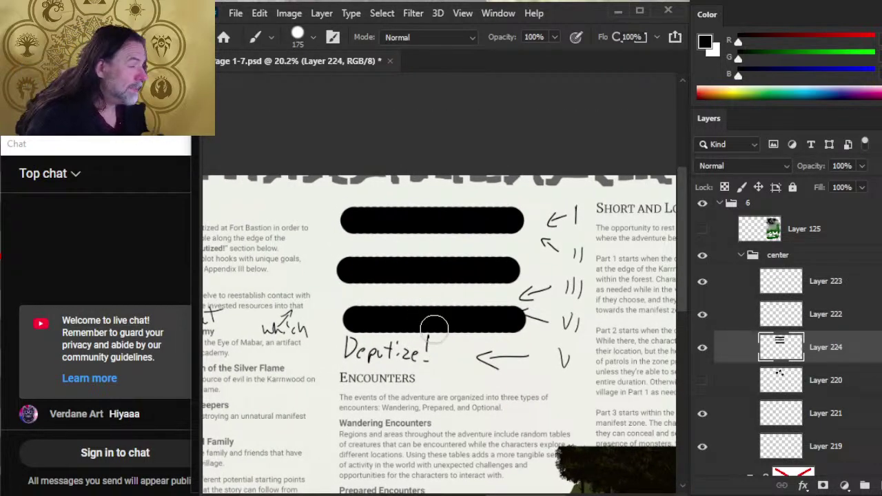
key(e)
click(339, 201)
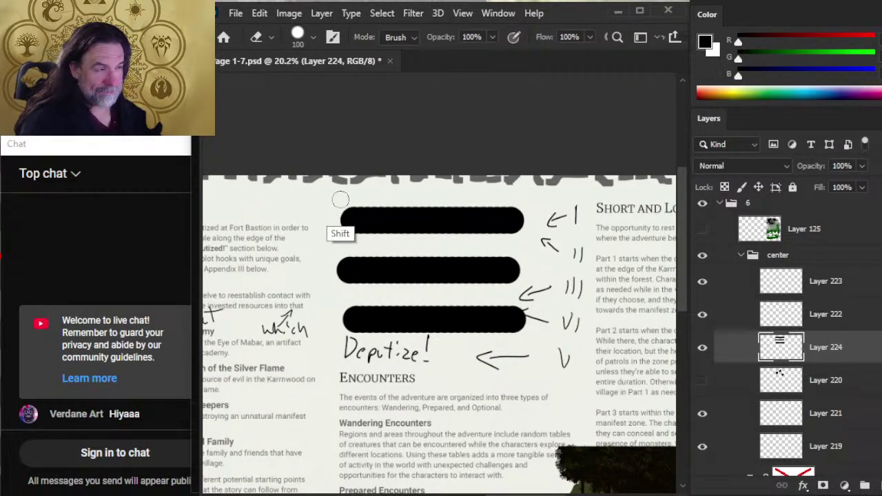
shift+click(340, 335)
click(521, 200)
shift+click(521, 334)
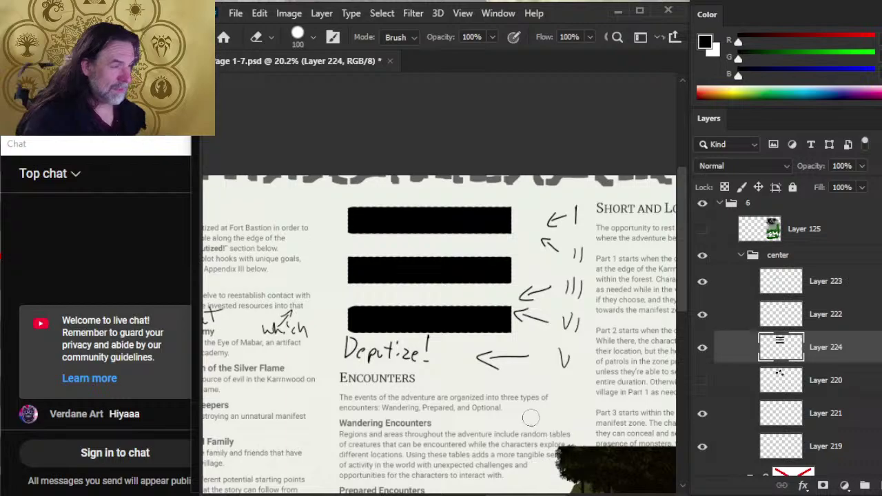
key(v)
drag(521, 374, 512, 370)
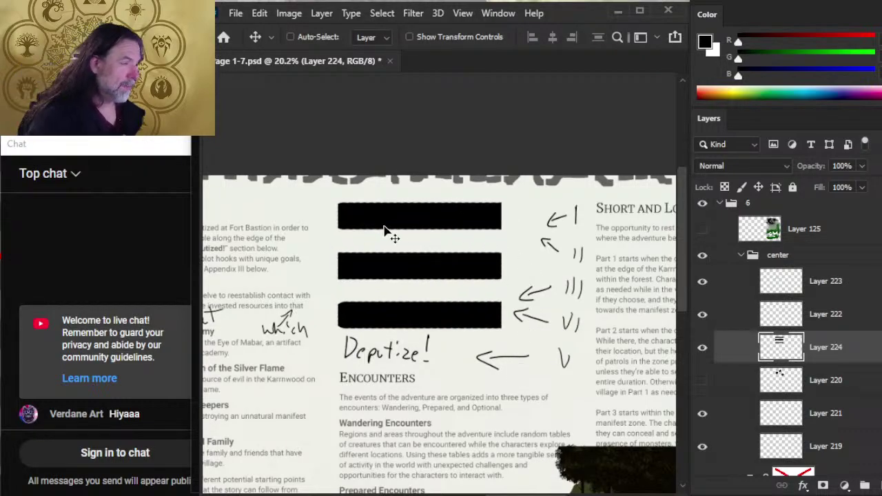
Label the bars P3, P2 and P1 from top to bottom in white handwriting with a 5-pixel brush.
key(x)
key(b)
key(bracketleft)
key(bracketleft)
key(bracketleft)
key(bracketleft)
key(bracketleft)
key(bracketleft)
key(bracketleft)
key(bracketleft)
key(bracketleft)
key(bracketleft)
key(bracketleft)
key(bracketleft)
key(bracketleft)
key(bracketleft)
key(bracketleft)
key(bracketleft)
key(bracketleft)
key(bracketleft)
key(bracketleft)
key(bracketleft)
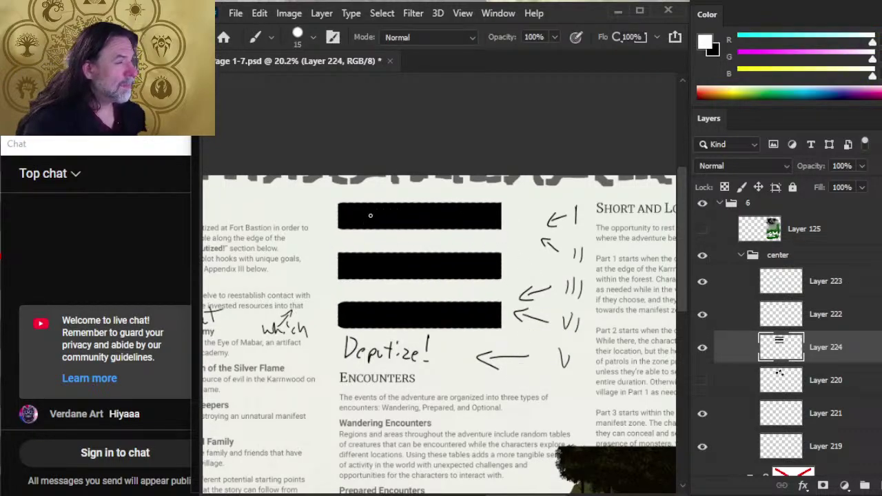
key(ctrl+z)
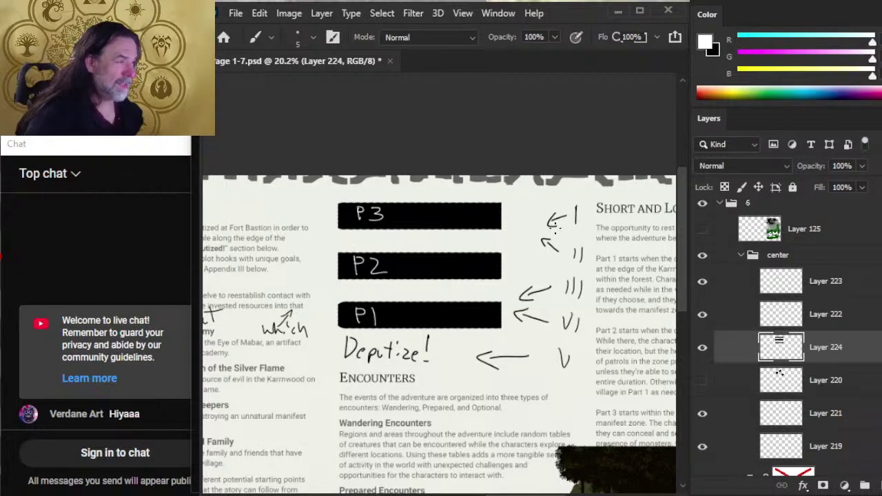
Move the handwritten "Deputize!" on Layer 223 right and slightly down, beneath the arrow from numeral V.
drag(547, 257, 321, 238)
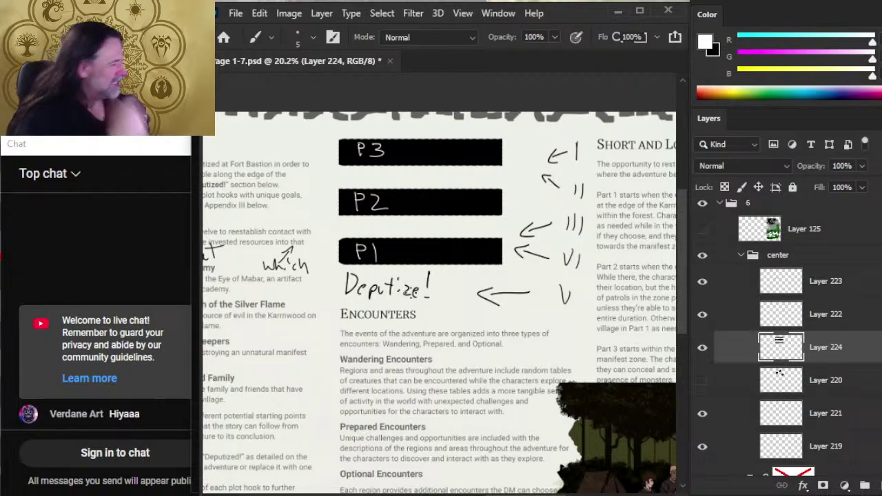
click(702, 283)
click(703, 284)
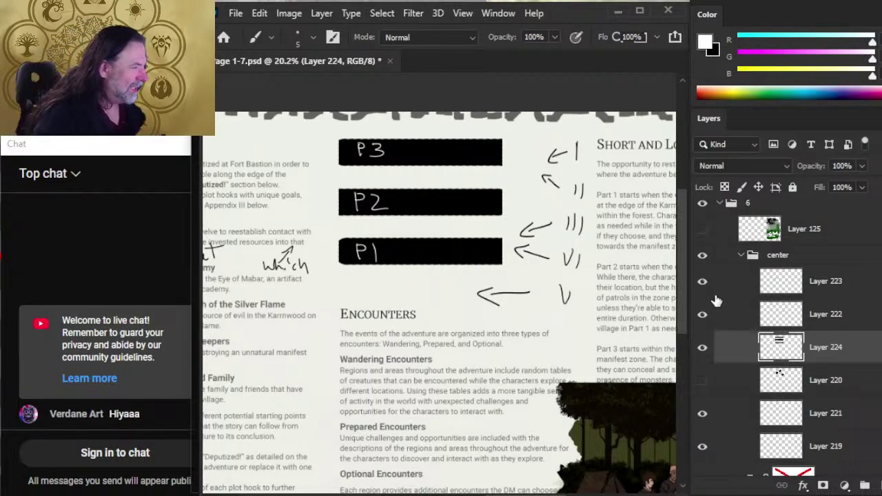
click(732, 290)
key(v)
drag(475, 306, 613, 324)
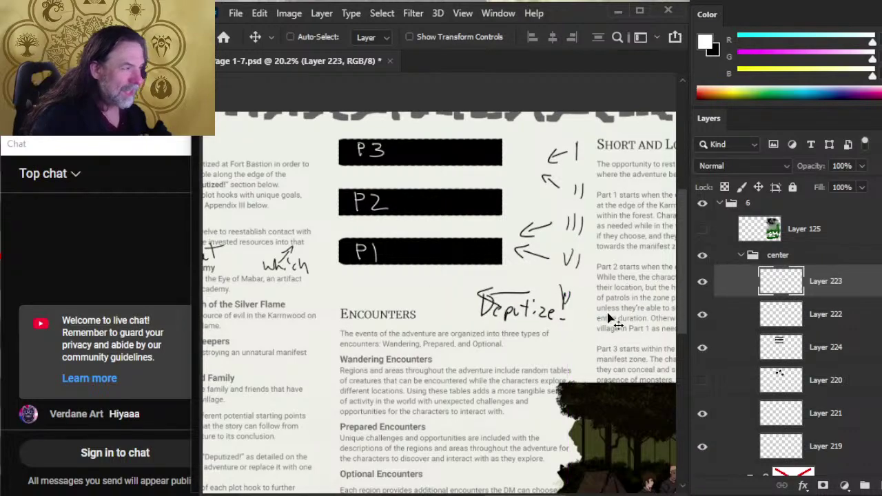
Scale the numerals and arrows on Layer 222 to 87.41% height with Free Transform and move them slightly left.
click(704, 316)
click(703, 315)
click(733, 323)
key(l)
right_click(484, 220)
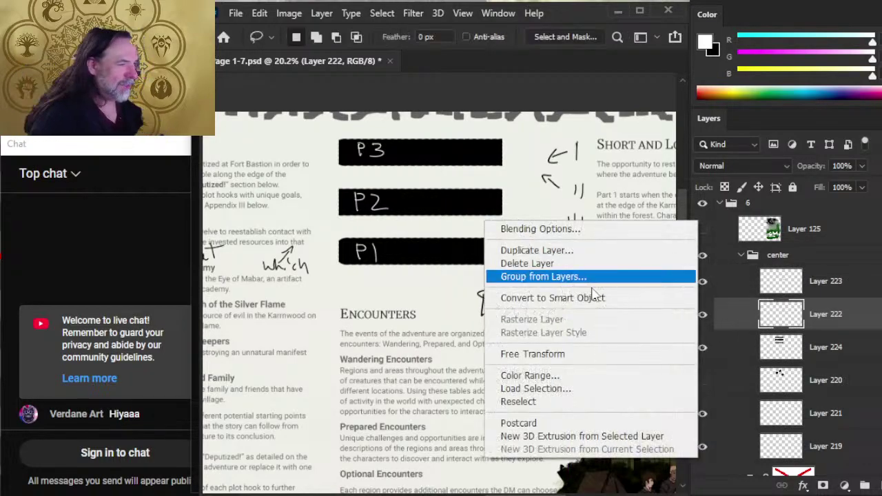
click(544, 354)
drag(529, 304, 529, 285)
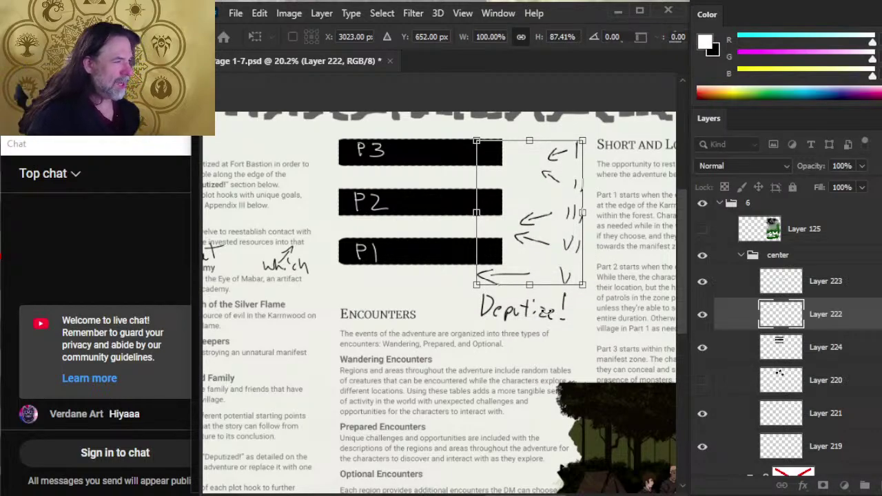
key(Return)
key(v)
drag(628, 257, 578, 253)
Lower the three bars on Layer 224, trim their right ends with the Eraser and nudge them slightly.
click(823, 348)
key(e)
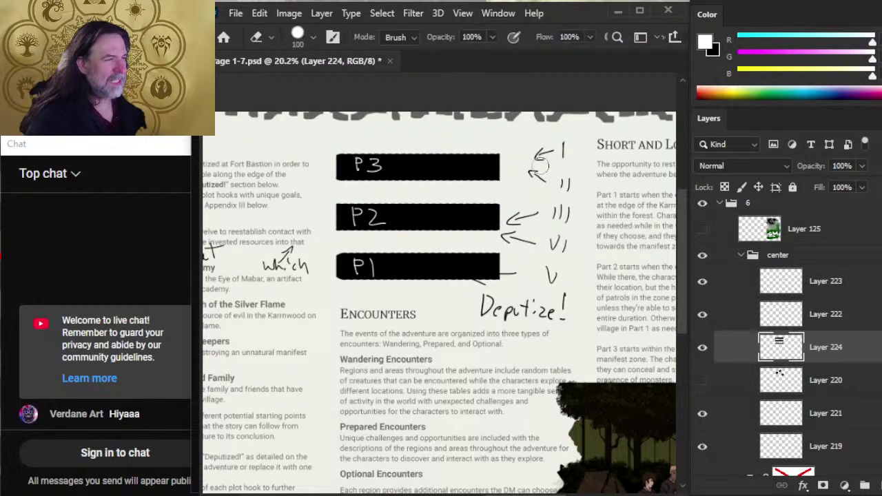
drag(502, 150, 498, 275)
key(v)
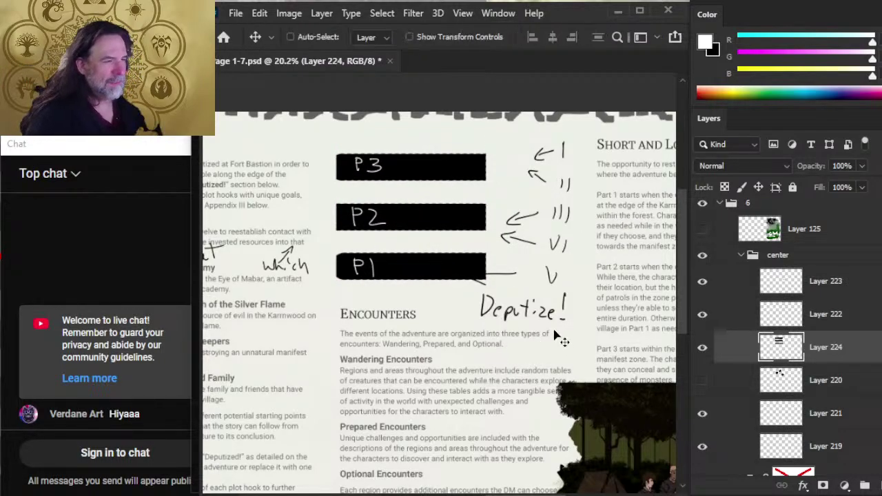
drag(554, 333, 555, 335)
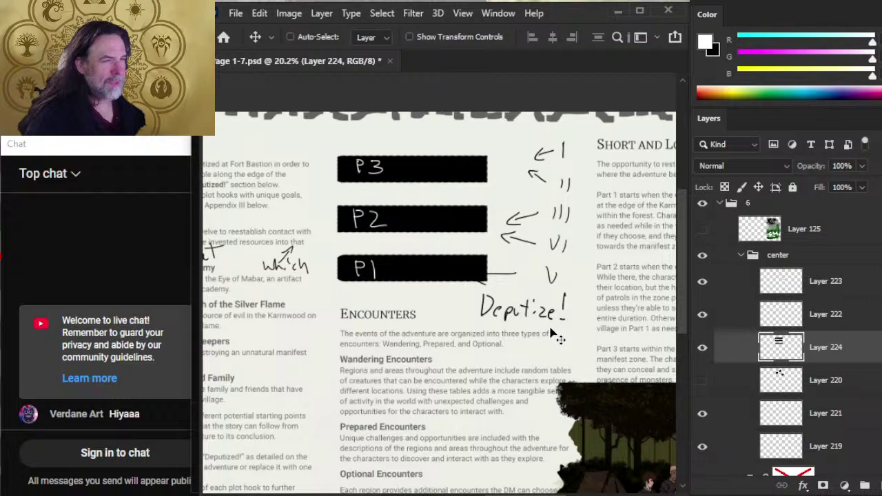
Cover the P3, P2 and P1 labels on the bars with a 100-pixel black brush.
key(b)
key(x)
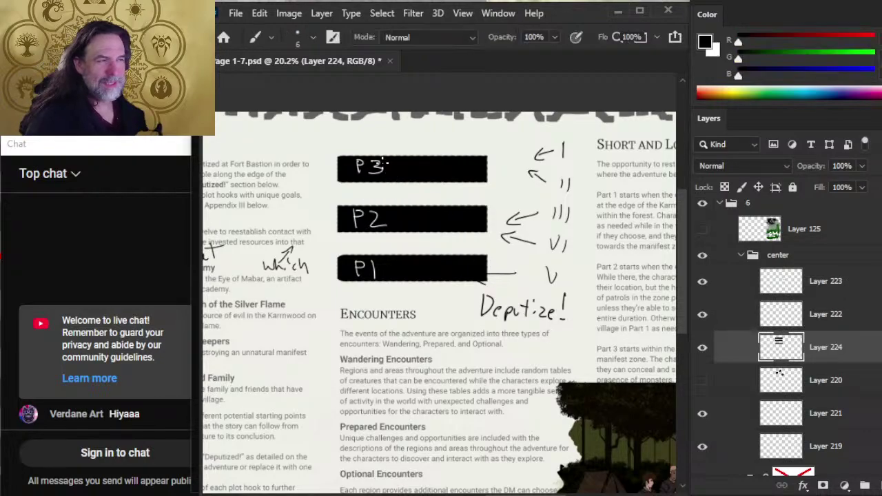
key(bracketright)
key(bracketright)
key(bracketright)
key(bracketright)
key(bracketright)
key(bracketright)
key(bracketright)
key(bracketright)
key(bracketright)
key(bracketright)
key(bracketright)
key(bracketright)
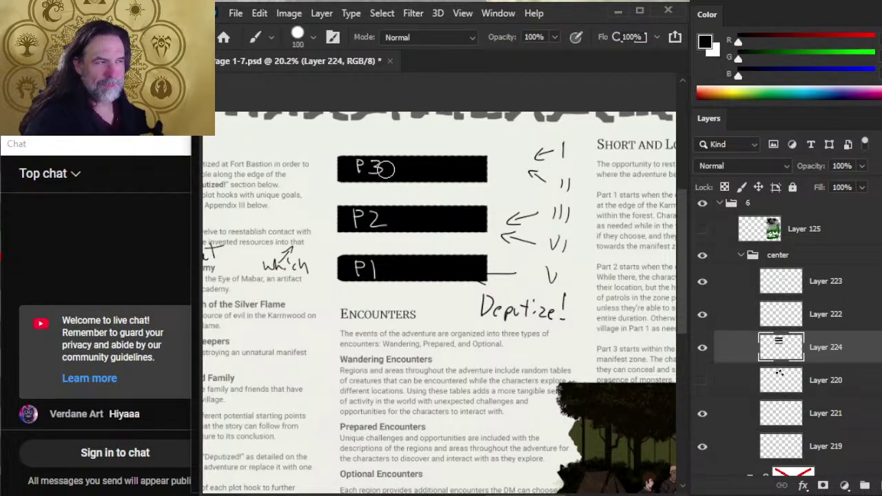
drag(385, 169, 384, 169)
click(361, 165)
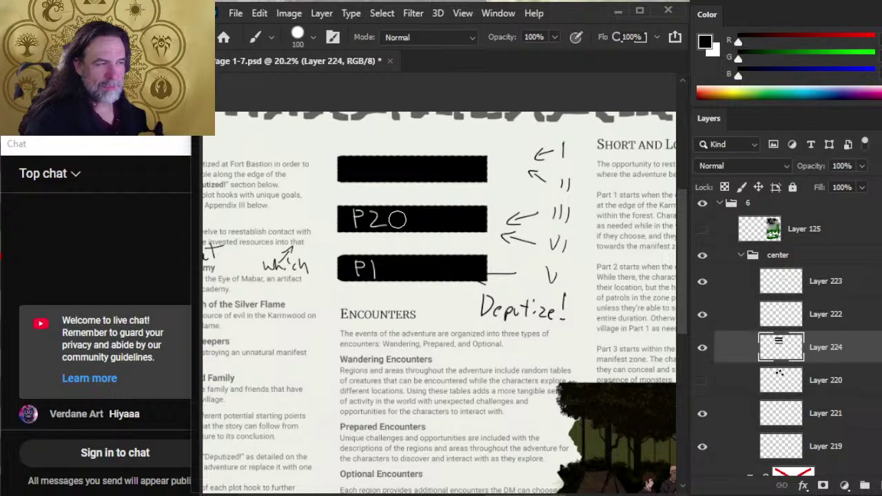
drag(392, 216, 364, 211)
shift+click(366, 213)
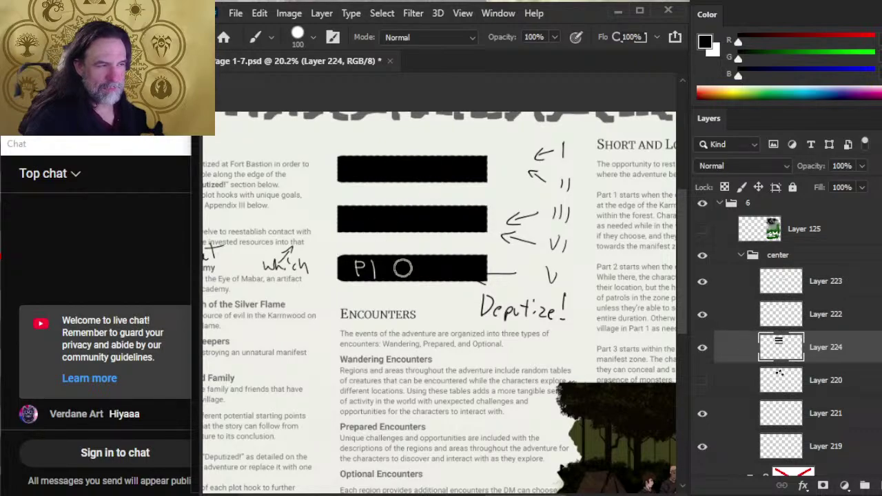
shift+click(386, 271)
mouse_move(387, 271)
mouse_down()
mouse_move(399, 276)
mouse_move(384, 269)
mouse_up()
key(ctrl+z)
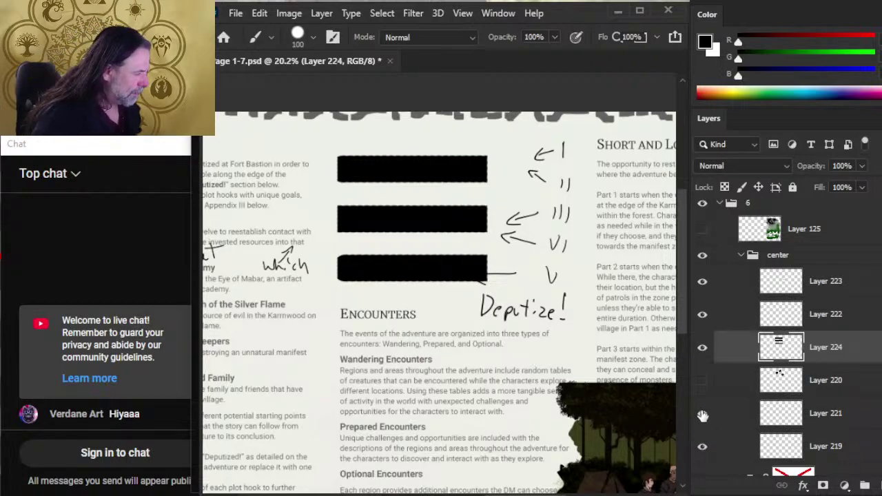
Switch to Word, open the document Crystals of Mabar Layouts 2024-11-19 and go to the Plot Hooks page.
scroll(751, 300, down, 2)
scroll(751, 301, up, 2)
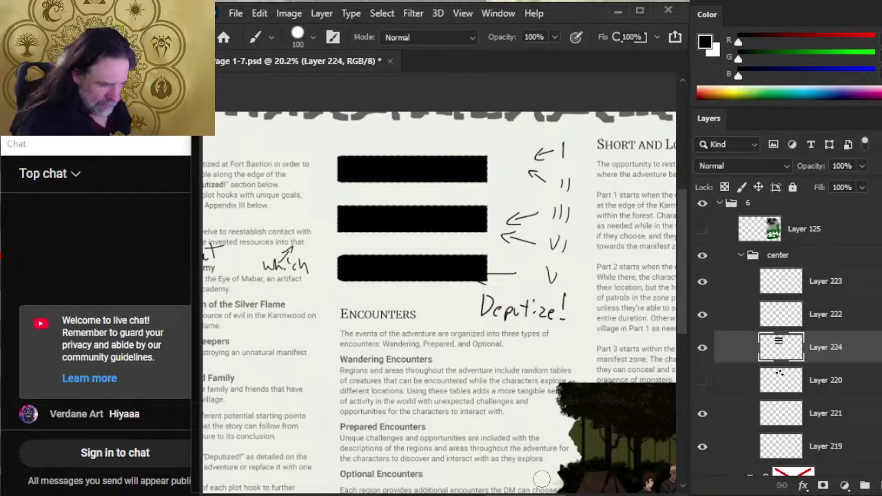
right_click(221, 495)
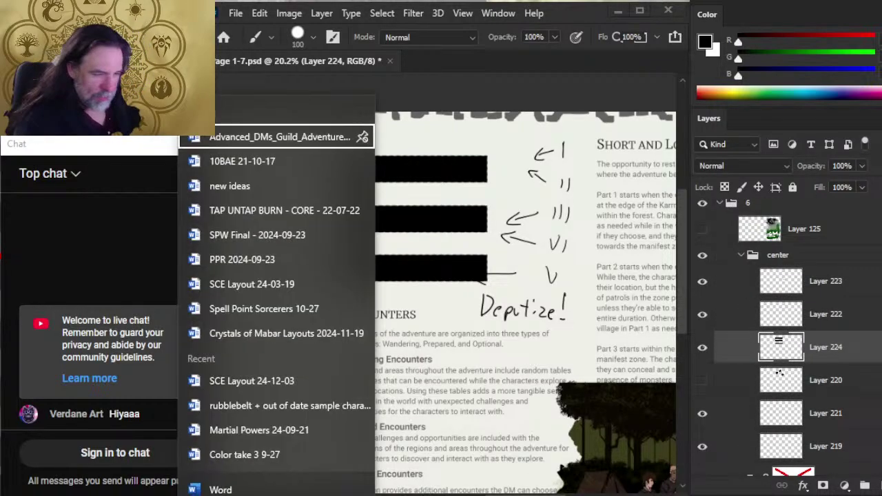
click(301, 331)
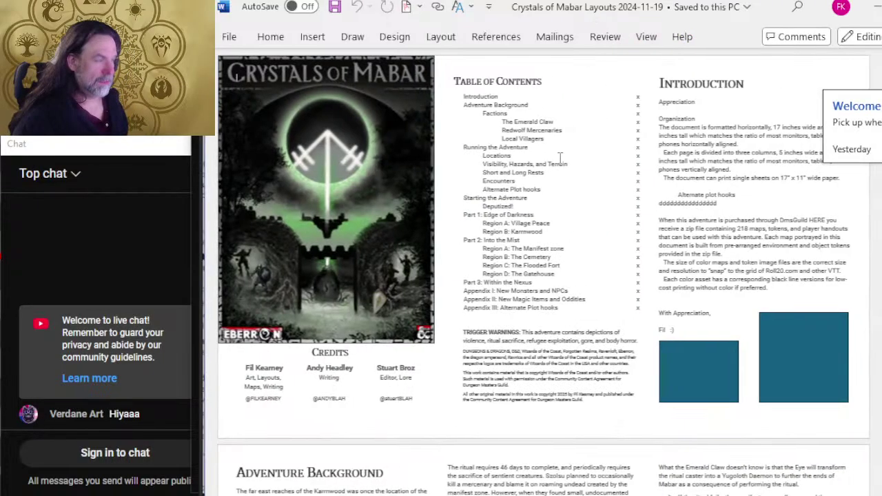
scroll(597, 285, down, 10)
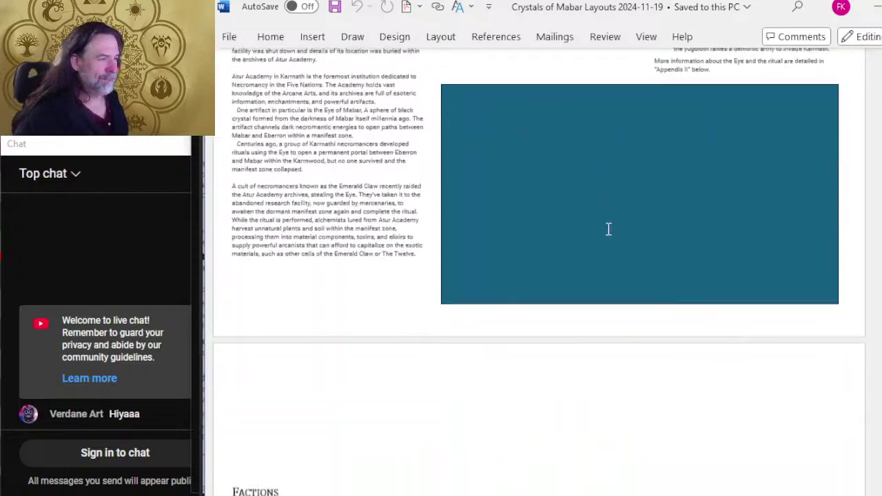
scroll(609, 238, down, 7)
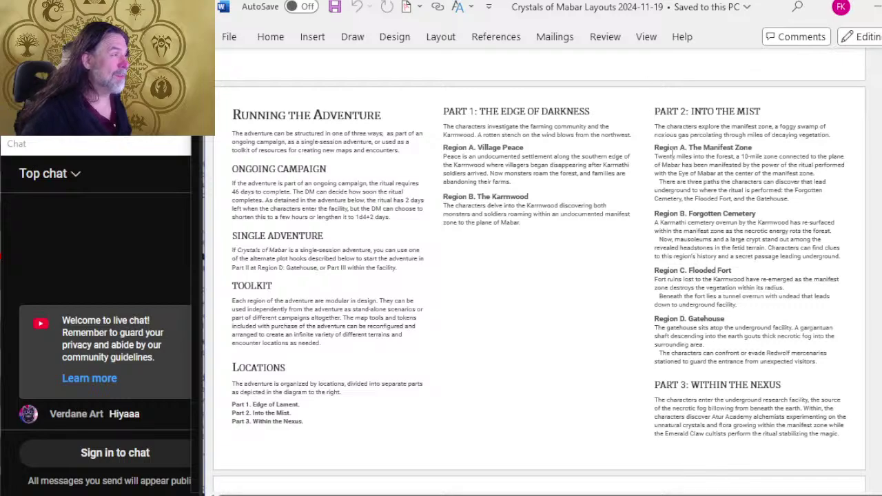
scroll(664, 182, down, 1)
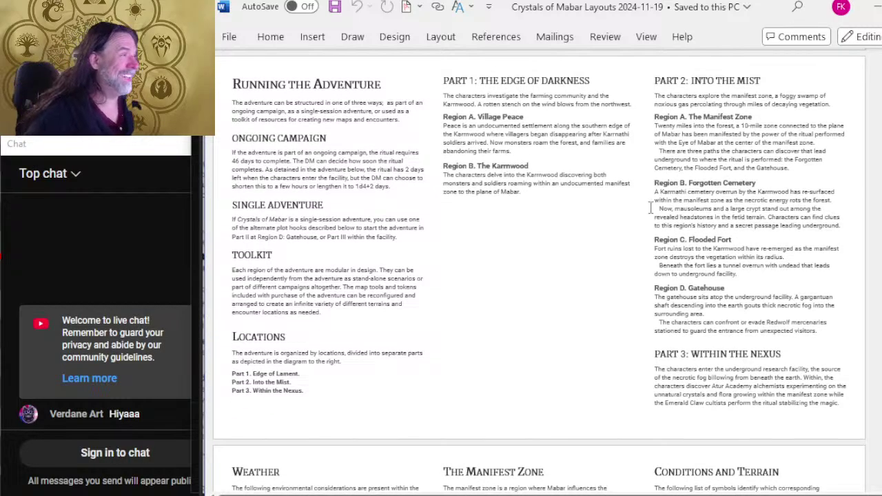
scroll(650, 207, down, 10)
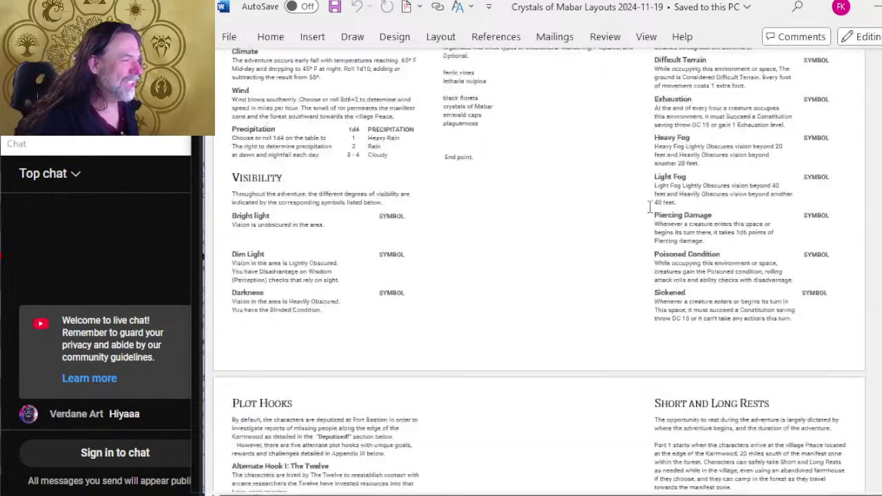
scroll(650, 207, down, 6)
scroll(702, 191, down, 1)
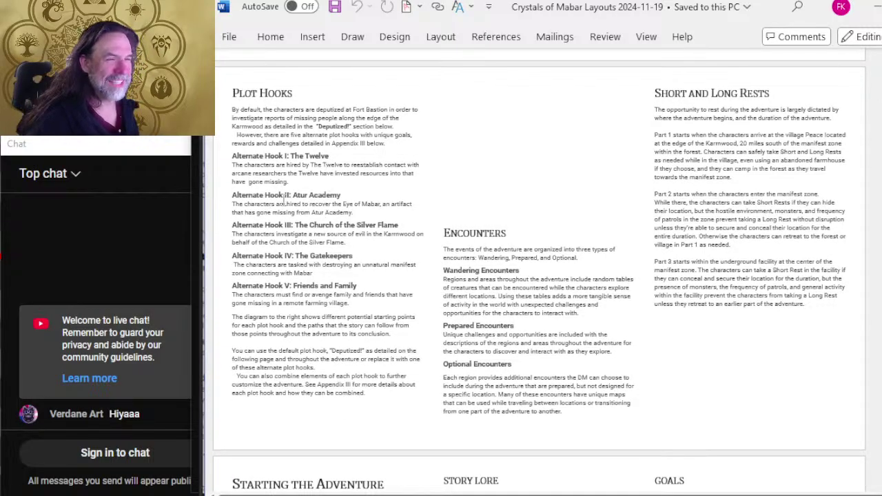
Insert "that" after "arcane researchers" in the Alternate Hook I: The Twelve paragraph.
scroll(283, 157, up, 3)
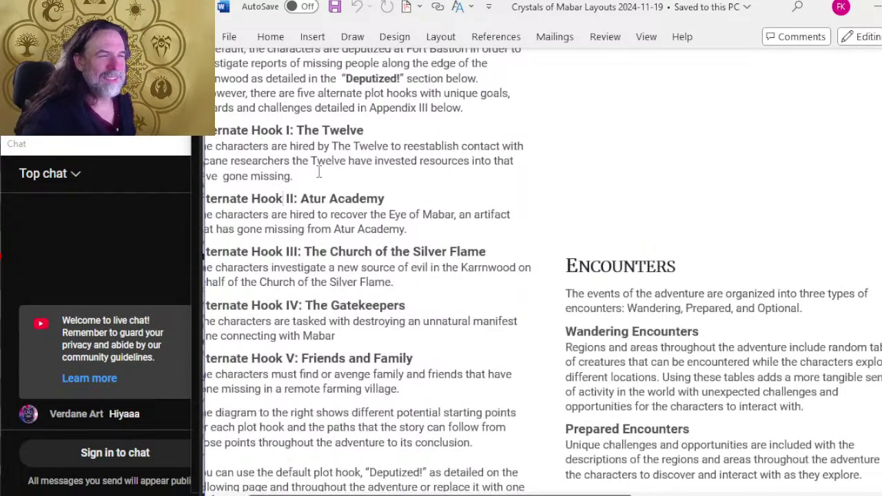
scroll(287, 240, up, 1)
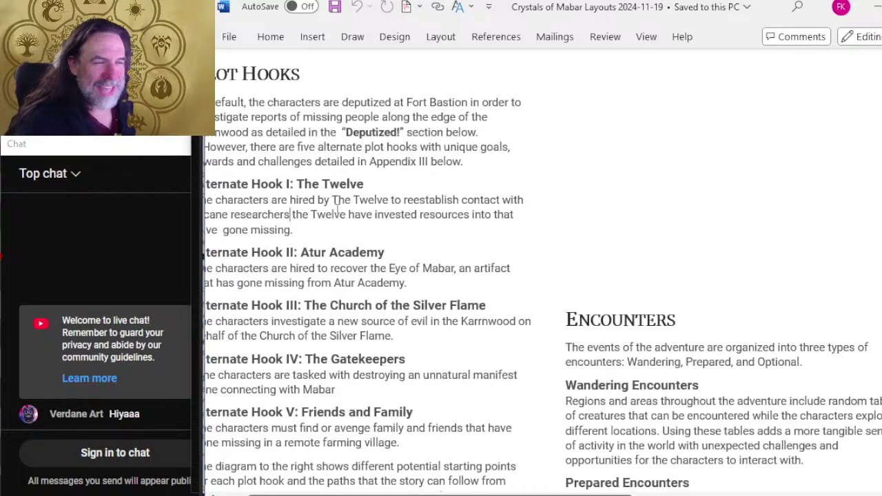
text(that)
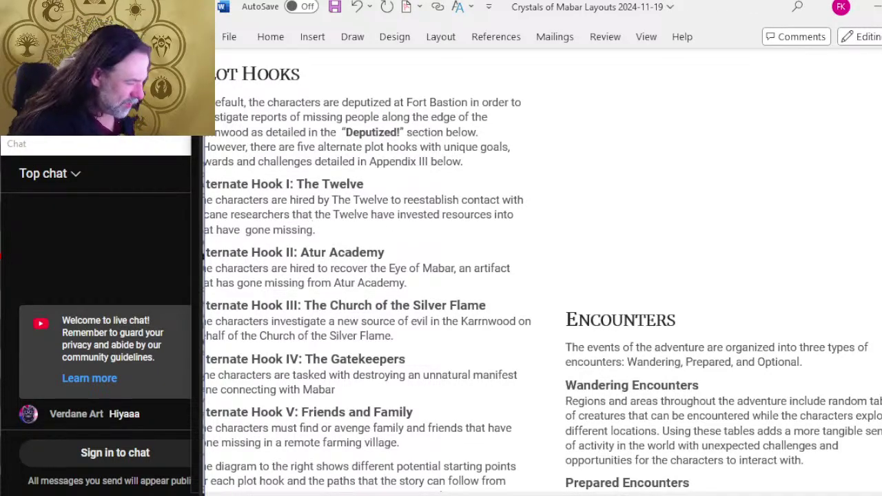
Reword the end of the Alternate Hook I: The Twelve paragraph to "resources into, which have now gone missing." and save the document.
scroll(319, 219, left, 2)
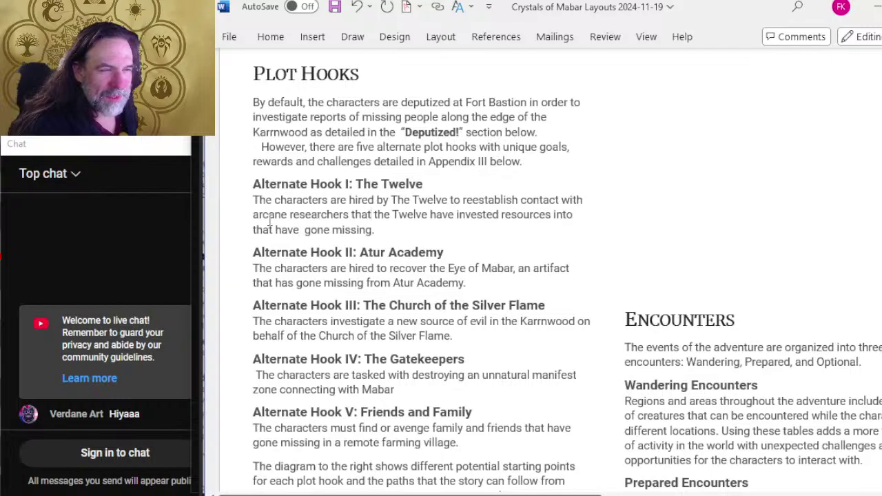
key(BackSpace)
key(BackSpace)
key(BackSpace)
key(BackSpace)
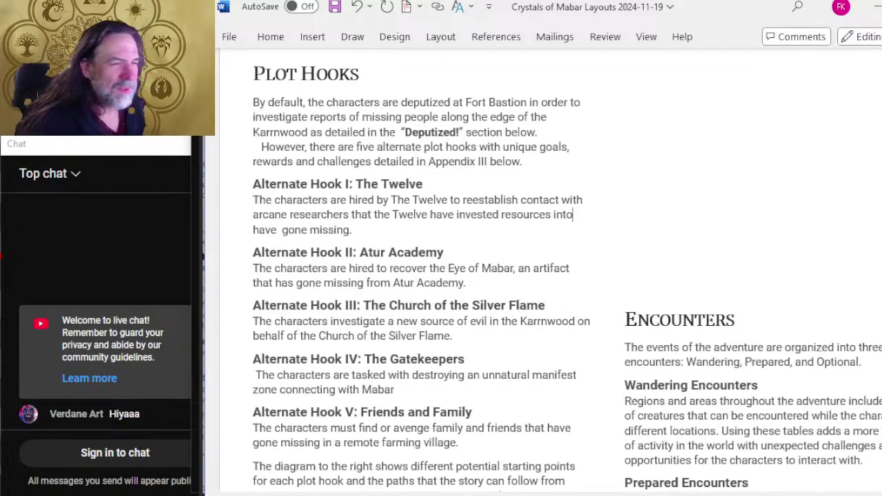
text(which)
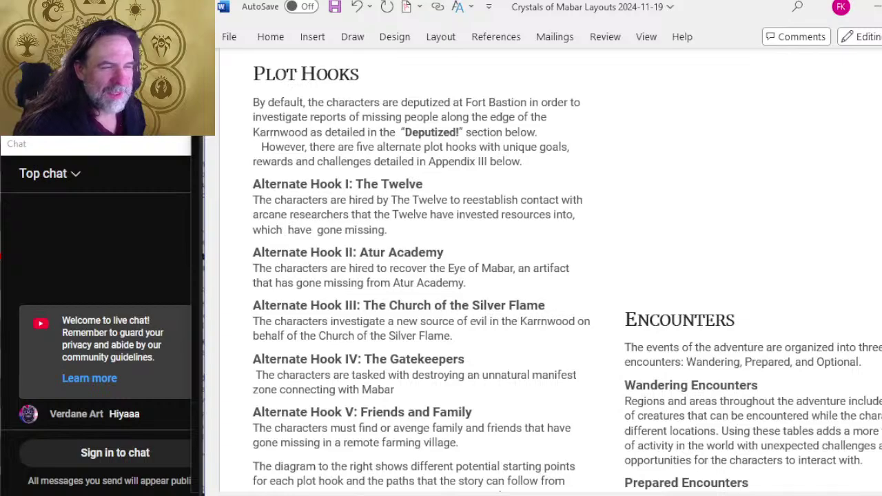
key(Delete)
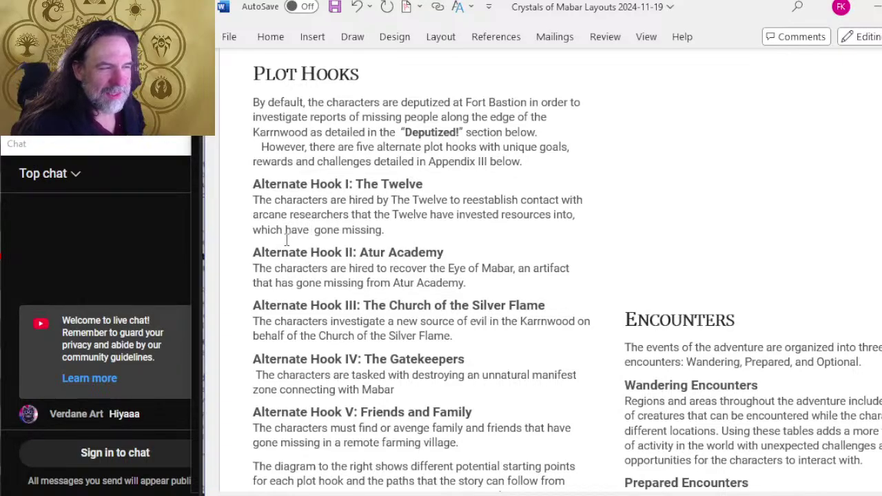
text(now)
key(ctrl+s)
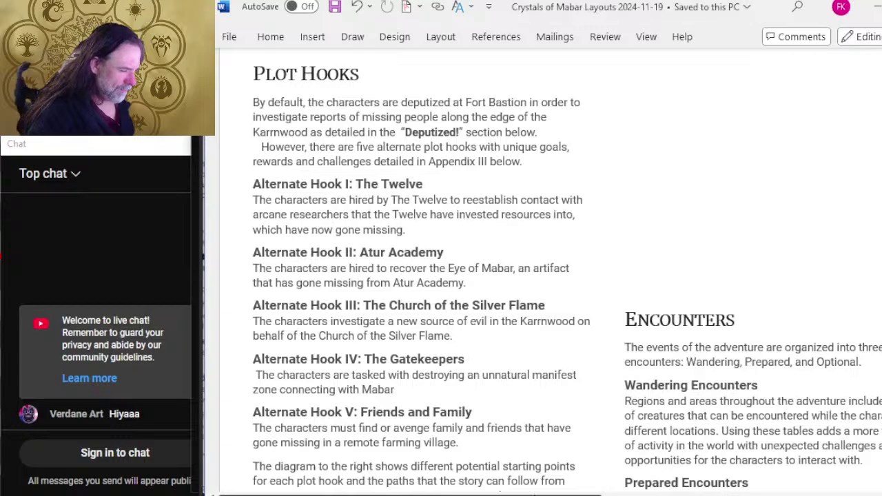
Look up the titles of Part 1, Part 2 and Part 3 on the adventure overview page.
scroll(534, 472, right, 5)
scroll(534, 472, left, 3)
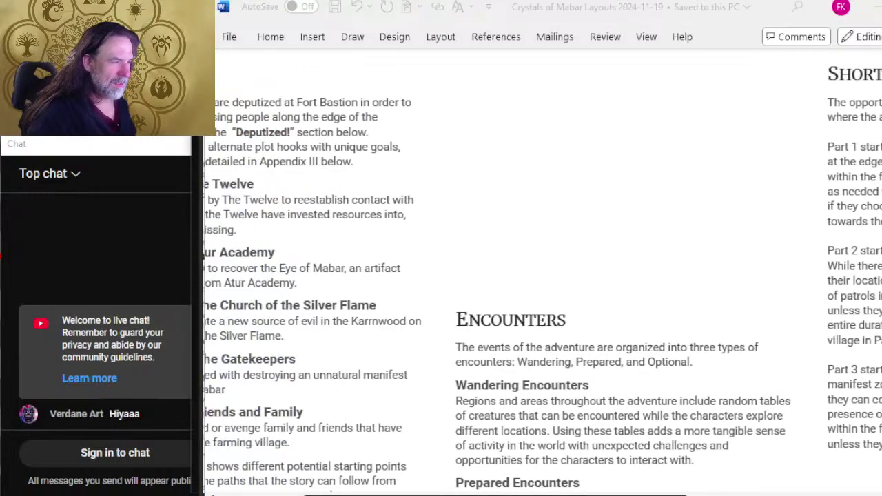
key(alt+Tab)
key(alt+Tab)
scroll(569, 268, right, 2)
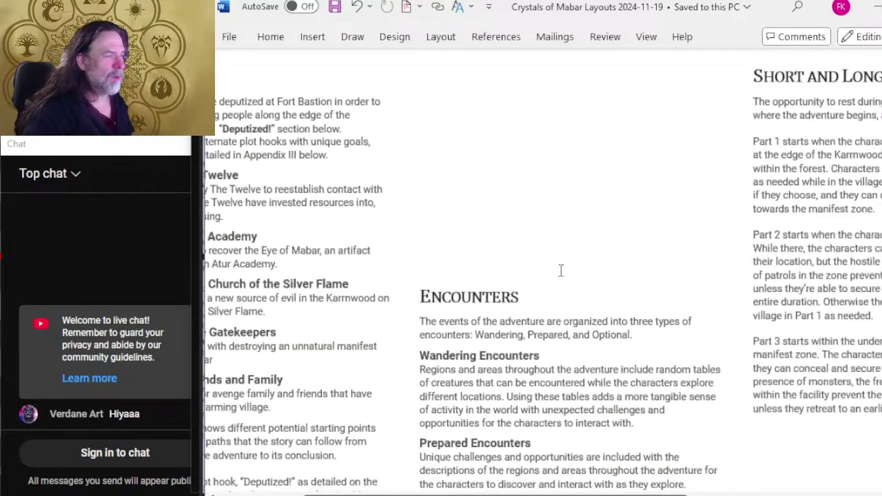
scroll(541, 230, up, 6)
scroll(544, 233, up, 10)
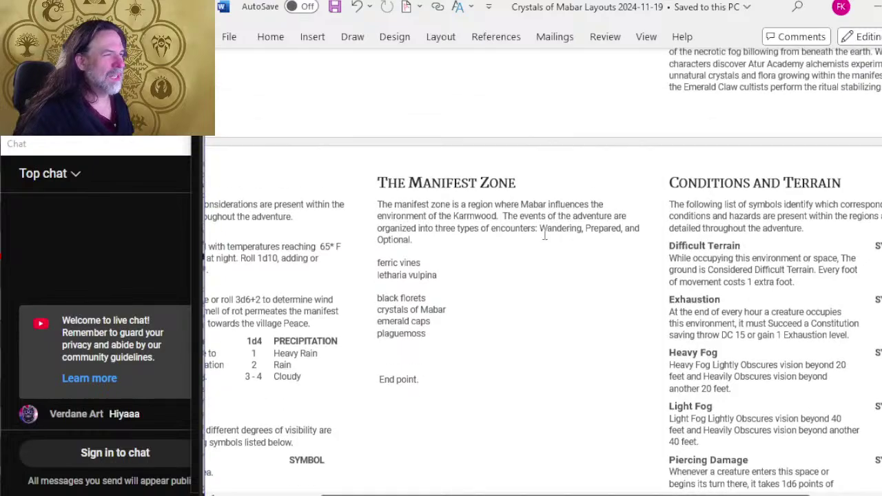
scroll(551, 232, up, 1)
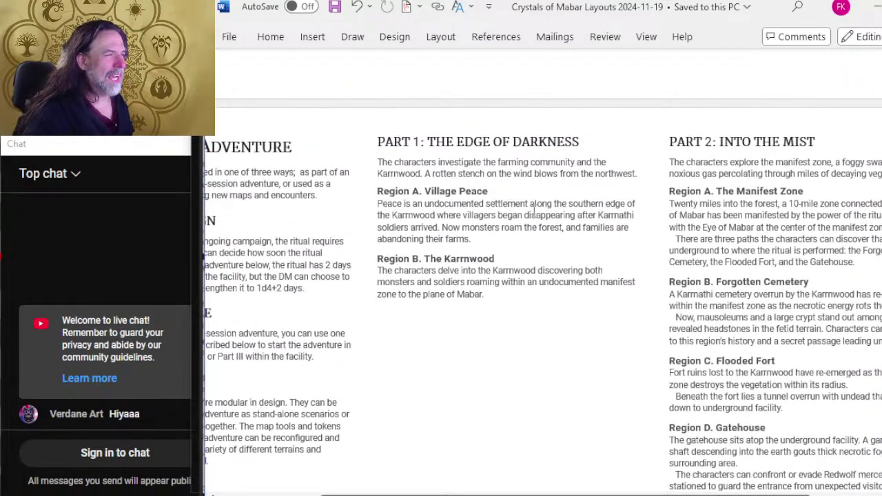
drag(491, 493, 596, 494)
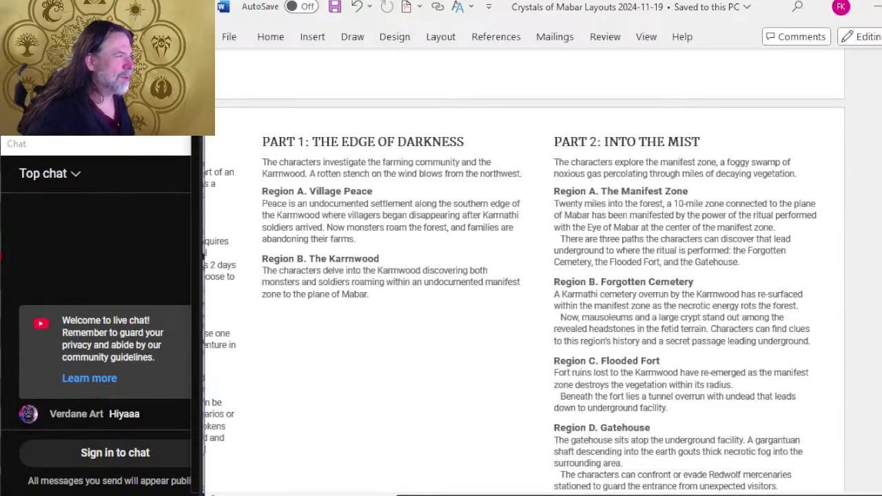
scroll(642, 260, down, 3)
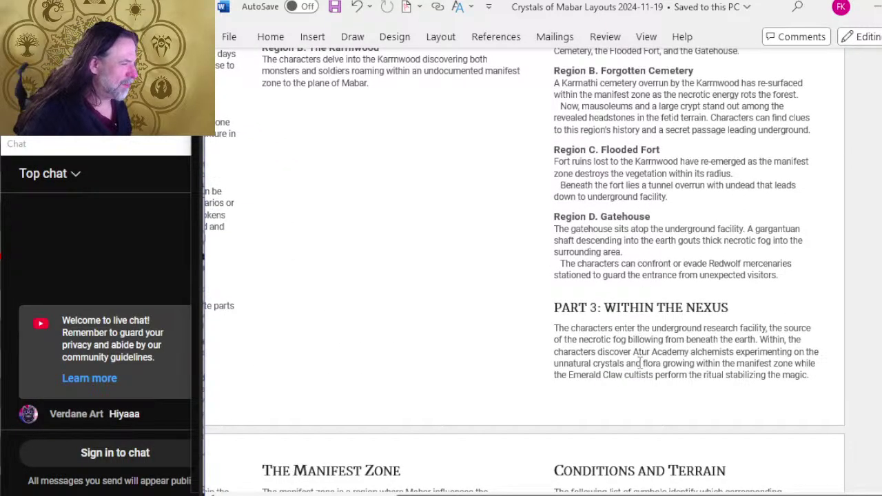
scroll(640, 363, up, 3)
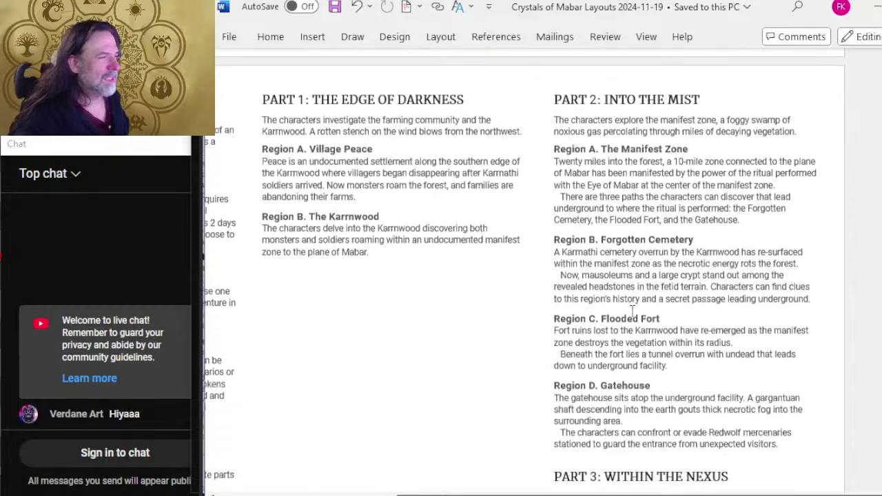
Switch to Photoshop and hand-letter "Edge of Darkness" in white on the upper bar of Layer 224 with a 6-pixel brush.
key(alt+Tab)
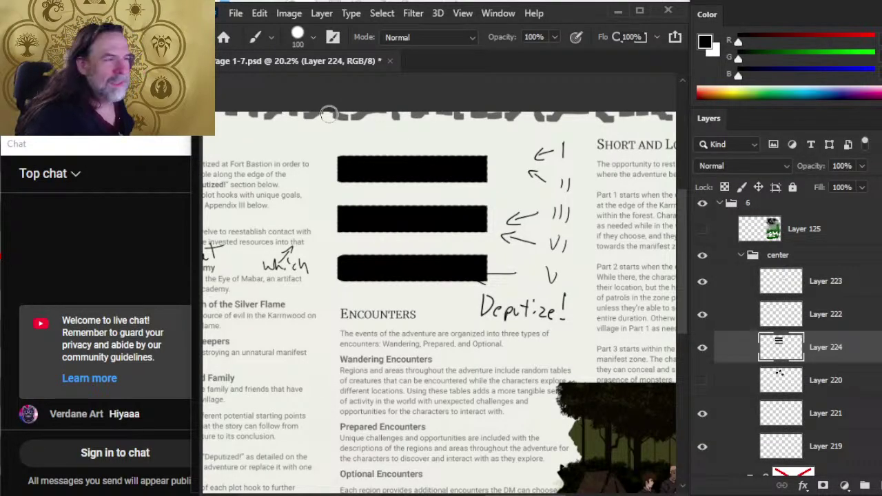
key(x)
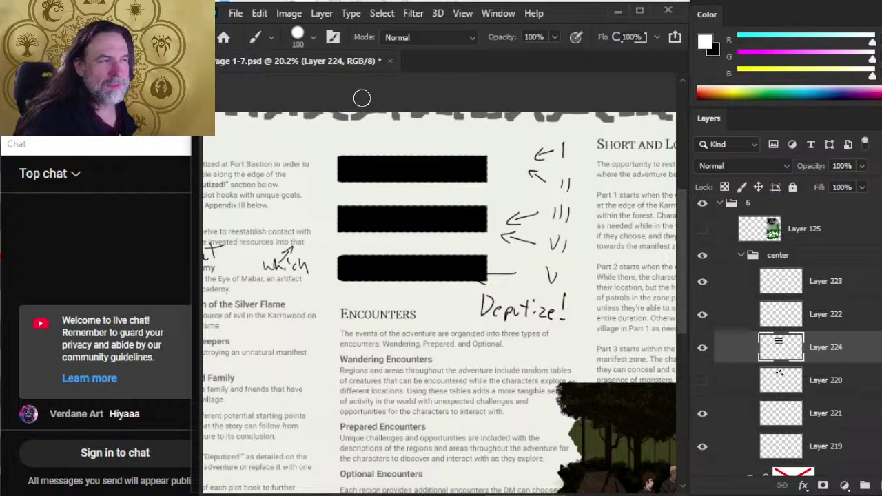
key(bracketleft)
key(bracketleft)
key(bracketleft)
key(bracketleft)
key(bracketleft)
key(bracketleft)
key(bracketleft)
key(bracketleft)
key(bracketleft)
key(bracketleft)
key(bracketleft)
key(bracketleft)
key(bracketleft)
key(bracketleft)
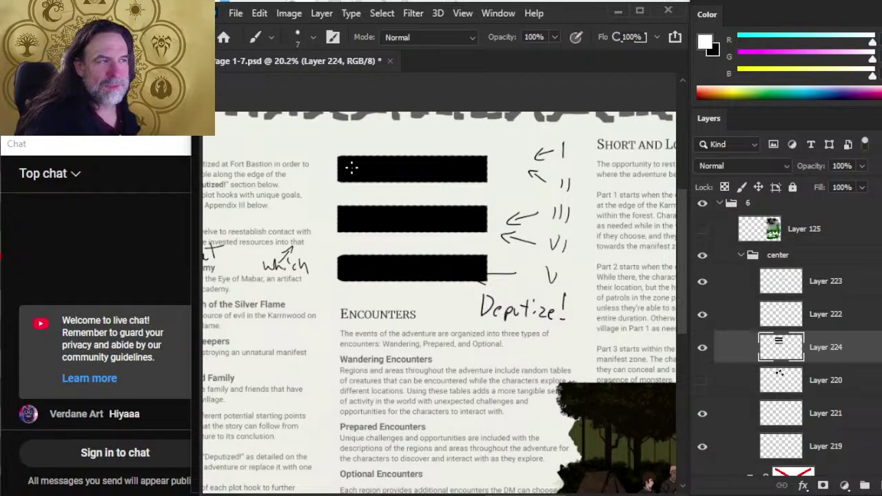
key(bracketleft)
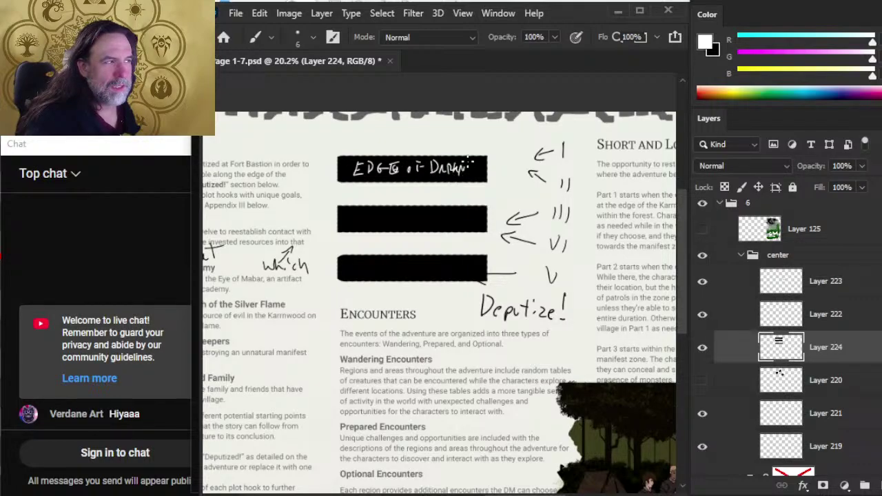
Hand-letter "Into the Mist" in white on the middle bar, checking the wording against the Part 2 title in Word.
key(alt+Tab)
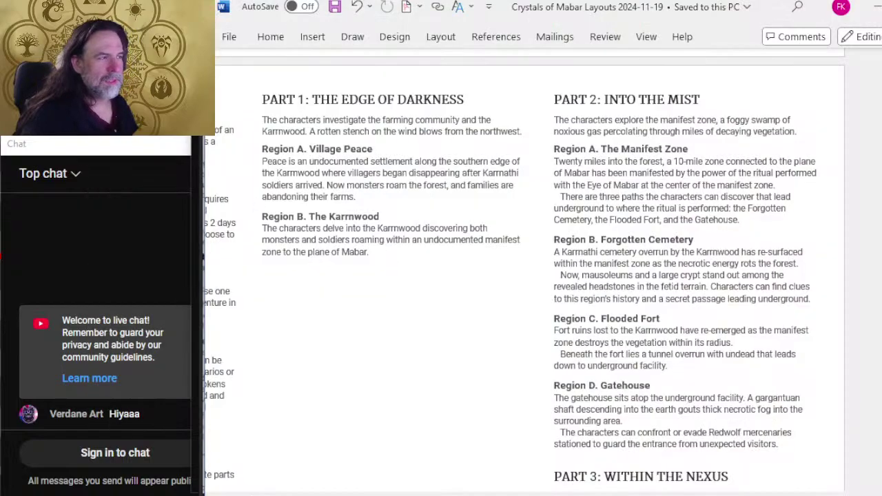
key(alt+Tab)
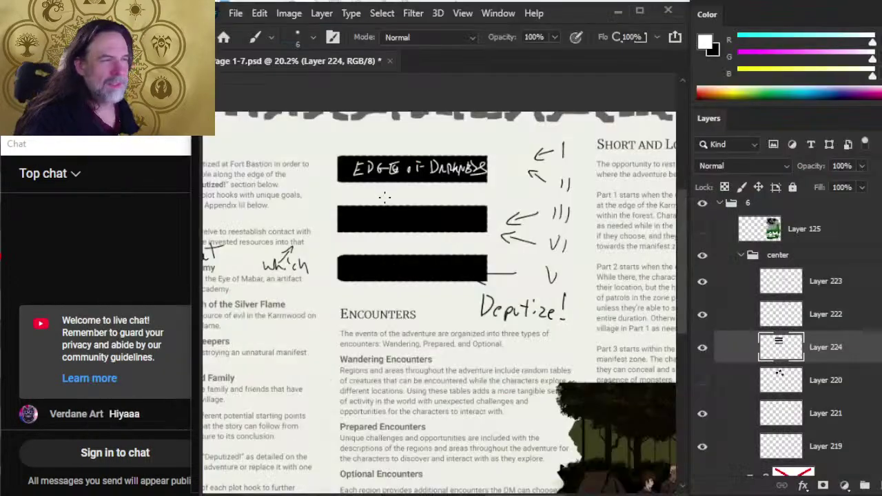
drag(373, 221, 414, 221)
drag(418, 214, 426, 219)
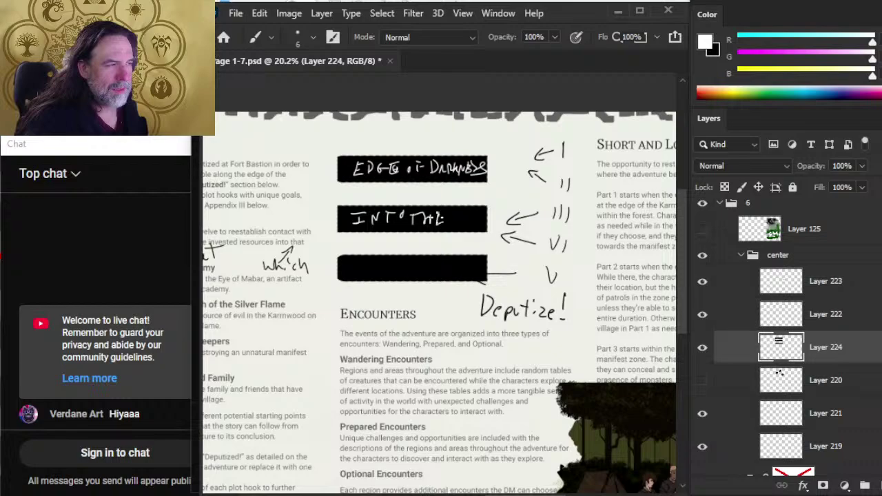
key(alt+Tab)
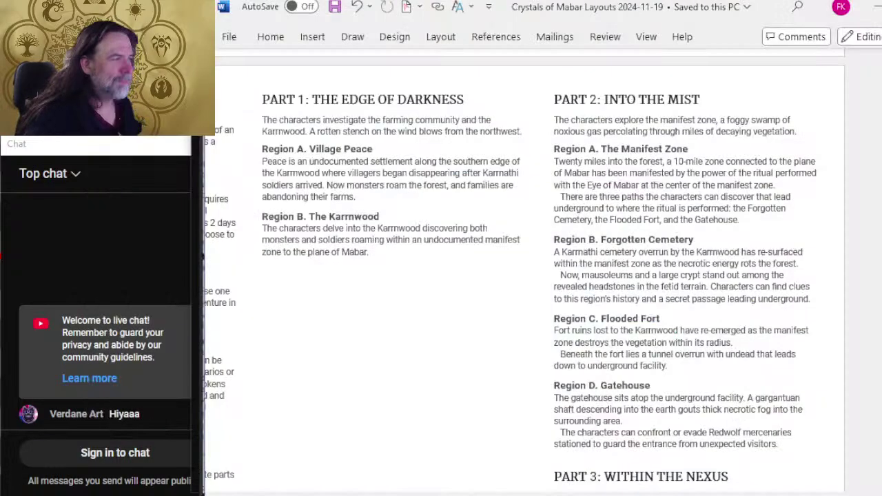
key(alt+Tab)
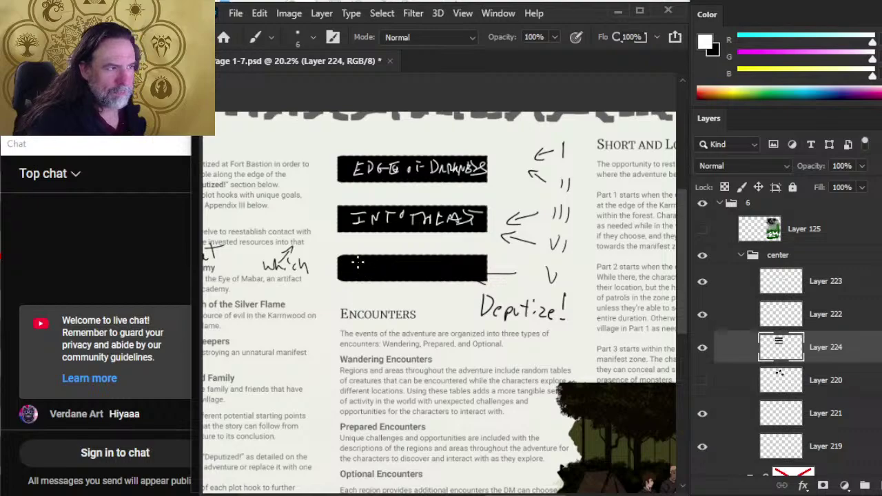
Save the page file and hand-letter "Within the Nexus" in white on the lowest bar with the 6-pixel brush.
key(l)
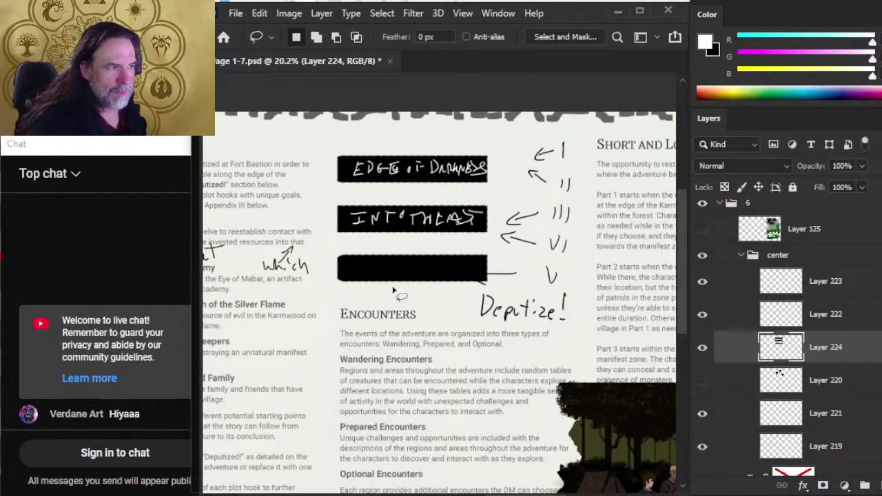
key(alt+Tab)
key(ctrl+s)
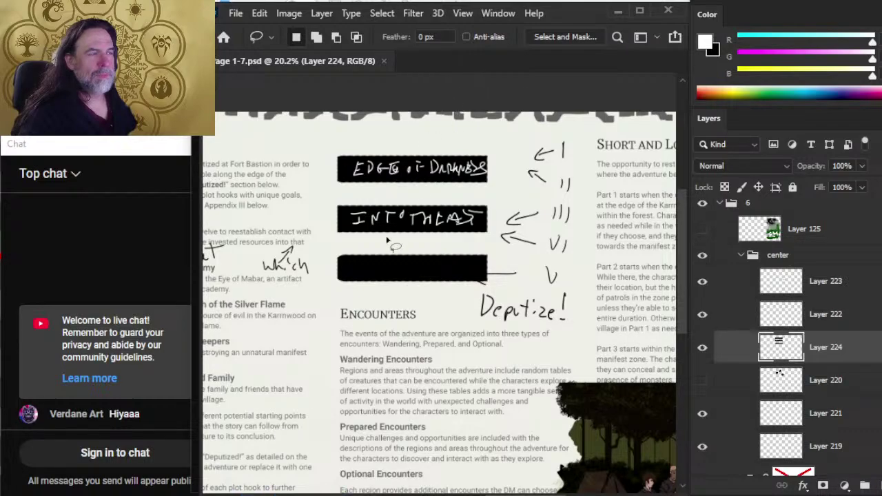
key(b)
mouse_move(383, 272)
mouse_down()
mouse_move(355, 272)
mouse_move(361, 266)
mouse_up()
key(ctrl+z)
drag(366, 267, 368, 273)
click(368, 262)
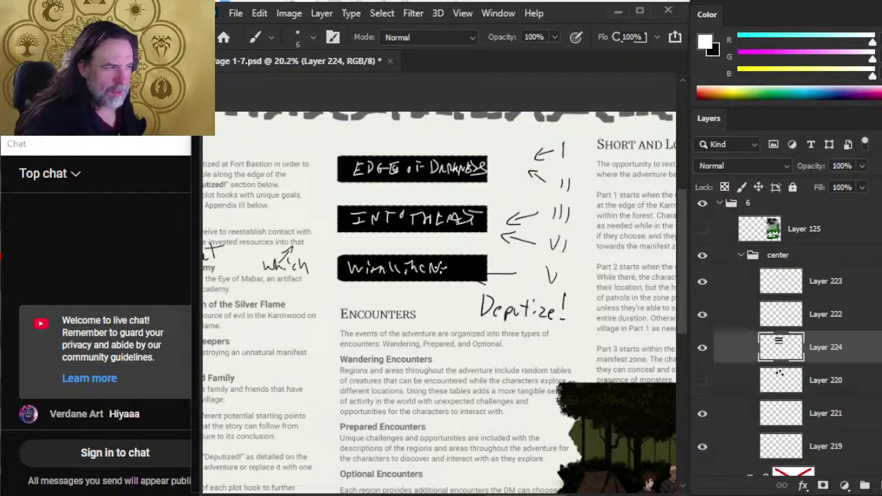
Shift the three lettered bars slightly right and hand-letter P1 in black beside the upper bar with a 15-pixel brush.
mouse_move(476, 264)
mouse_down()
mouse_move(470, 277)
mouse_move(499, 256)
mouse_up()
key(v)
key(b)
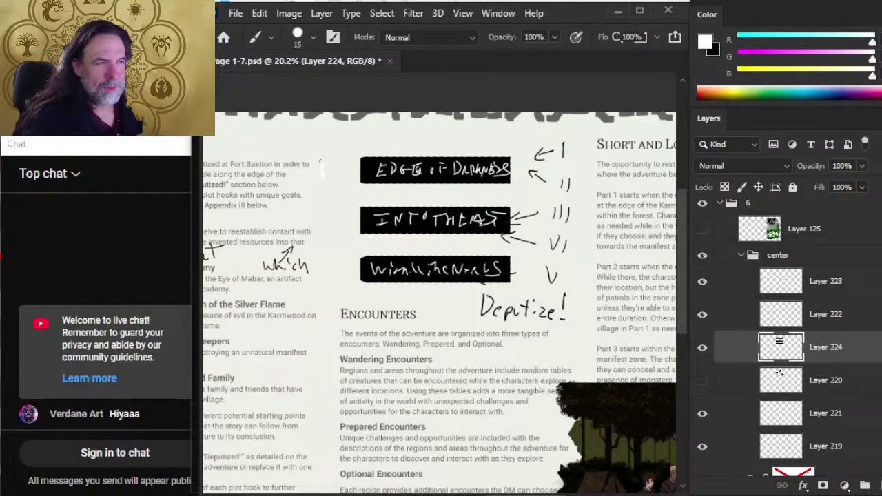
key(x)
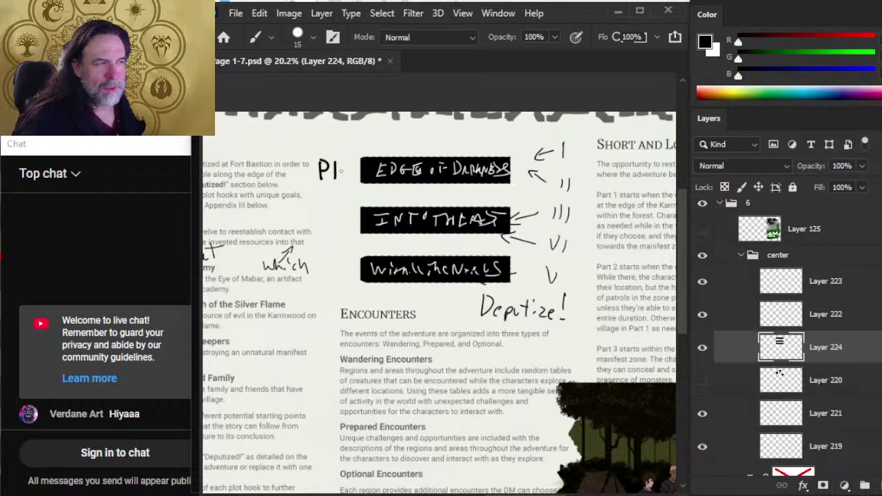
Handwrite the labels P3, P2 and P1 beside the three black title bars from top to bottom and adjust their positions.
key(ctrl+z)
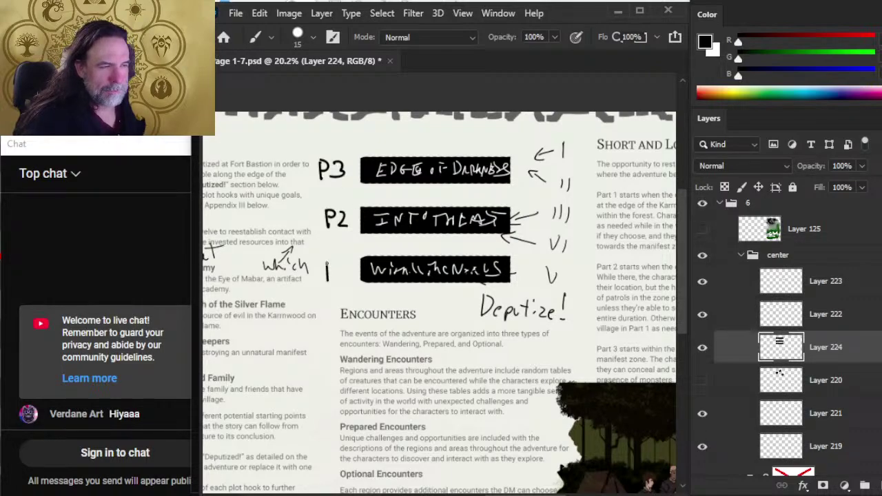
key(v)
drag(509, 222, 504, 219)
key(l)
mouse_move(334, 141)
mouse_down()
mouse_move(294, 275)
mouse_move(329, 298)
mouse_move(349, 235)
mouse_move(330, 144)
mouse_up()
key(v)
drag(324, 194, 333, 194)
key(ctrl+d)
drag(499, 270, 489, 287)
drag(354, 323, 421, 318)
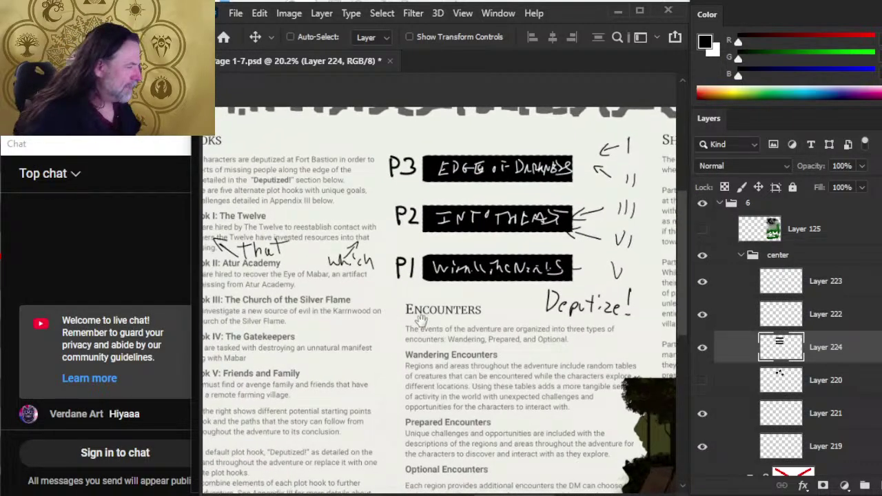
Delete Layer 221, which holds the handwritten "that" and "which" notes over the Plot Hooks text.
click(703, 414)
click(703, 414)
click(726, 422)
key(Delete)
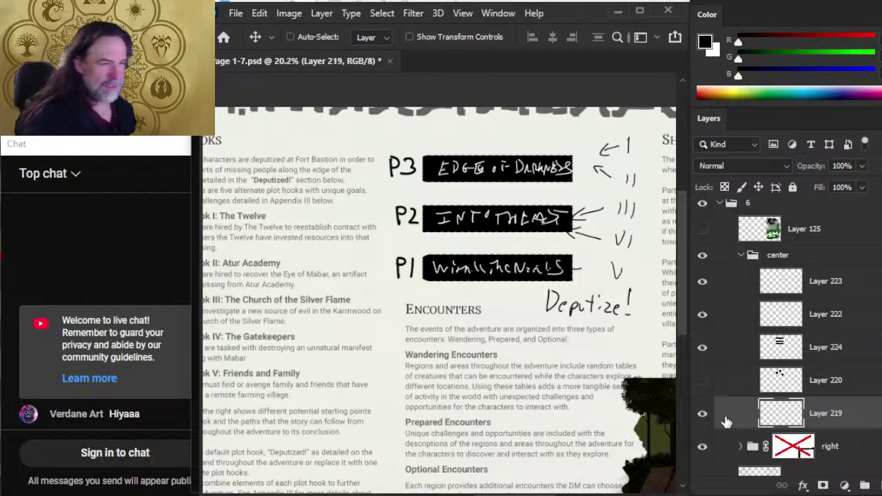
Draw upward arrows on Layer 219 from the P1 bar to P2 and from P2 to P3.
key(z)
mouse_move(611, 279)
mouse_down()
mouse_move(582, 272)
mouse_move(500, 287)
mouse_up()
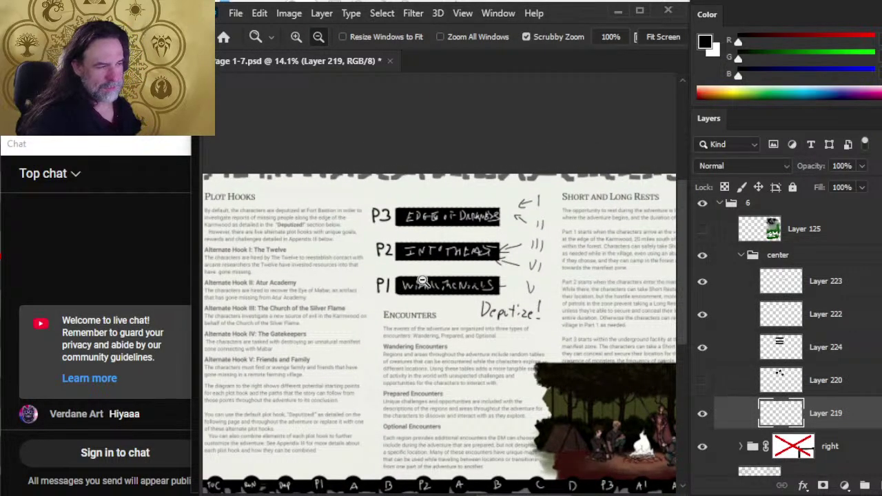
drag(447, 276, 448, 268)
key(b)
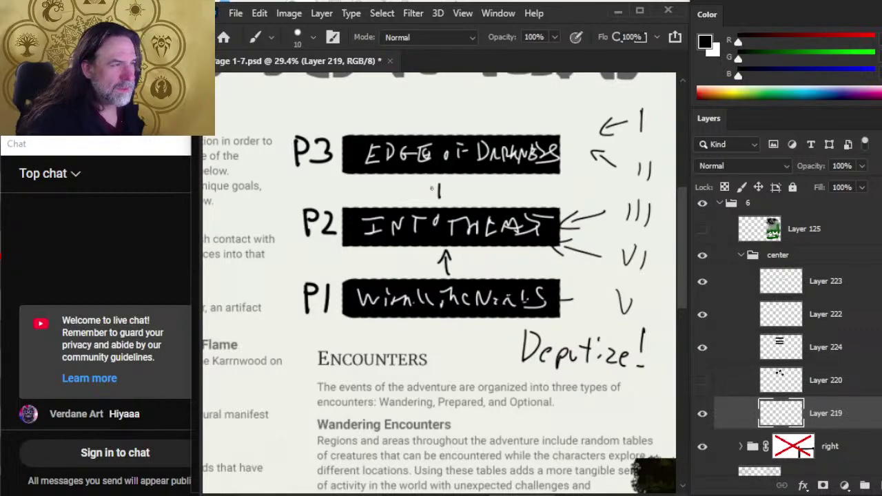
Lasso the handwritten "Deputize!" note on Layer 223 and move it slightly down and to the left.
mouse_move(551, 321)
mouse_down()
mouse_move(487, 286)
mouse_move(523, 304)
mouse_move(483, 286)
mouse_move(451, 288)
mouse_move(443, 339)
mouse_move(599, 336)
mouse_up()
key(l)
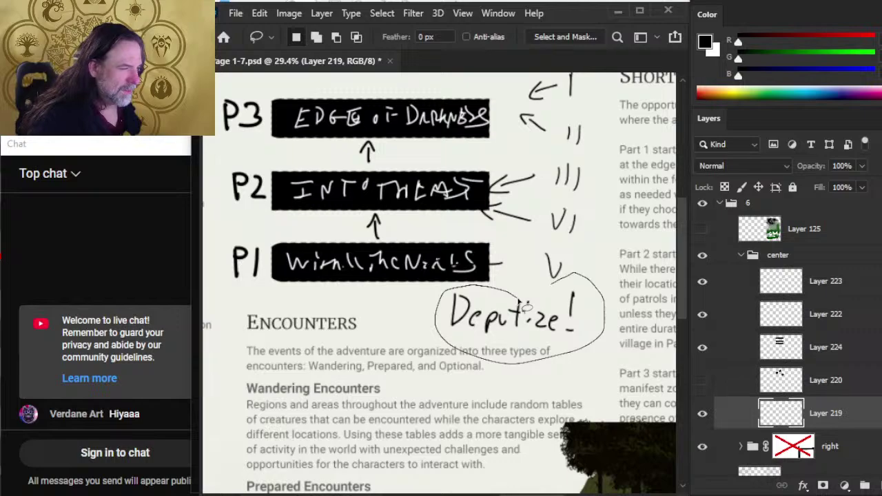
drag(522, 306, 522, 303)
click(702, 281)
click(703, 281)
click(708, 295)
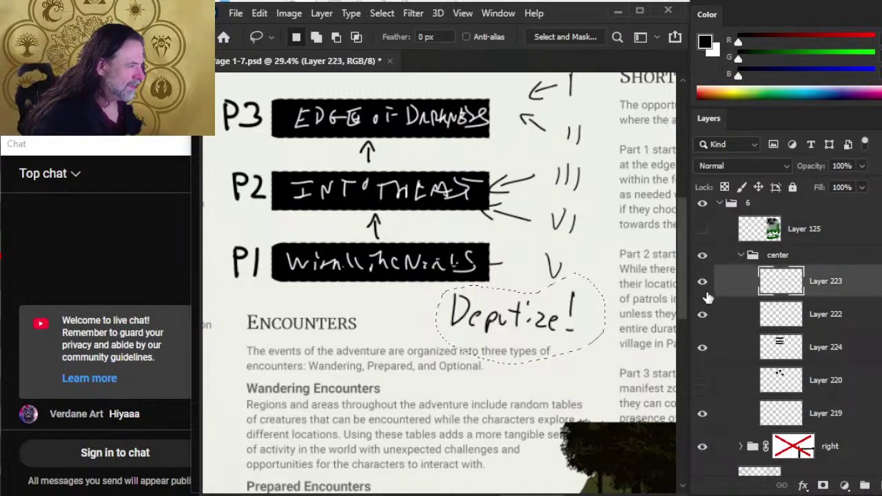
right_click(730, 294)
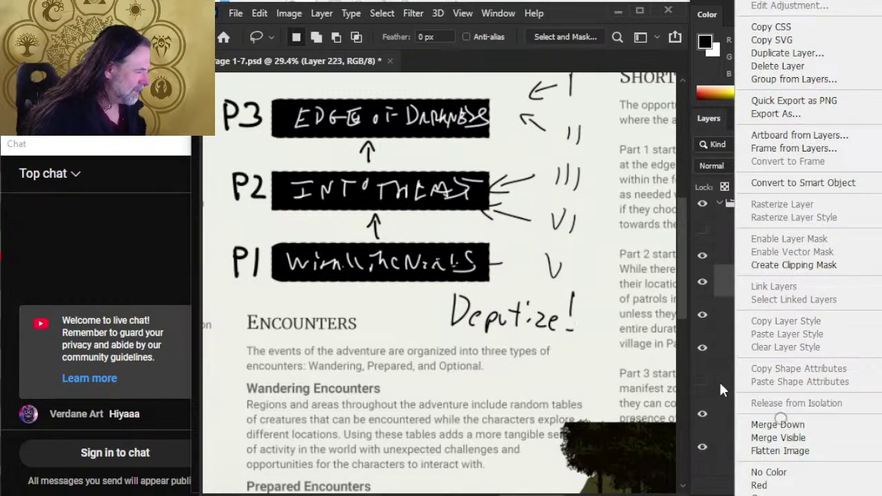
key(Escape)
key(v)
mouse_move(616, 348)
mouse_down()
mouse_move(567, 345)
mouse_move(602, 341)
mouse_up()
Scale the "Deputize!" note down to about 80% with Free Transform and shift it to the right.
key(l)
right_click(520, 319)
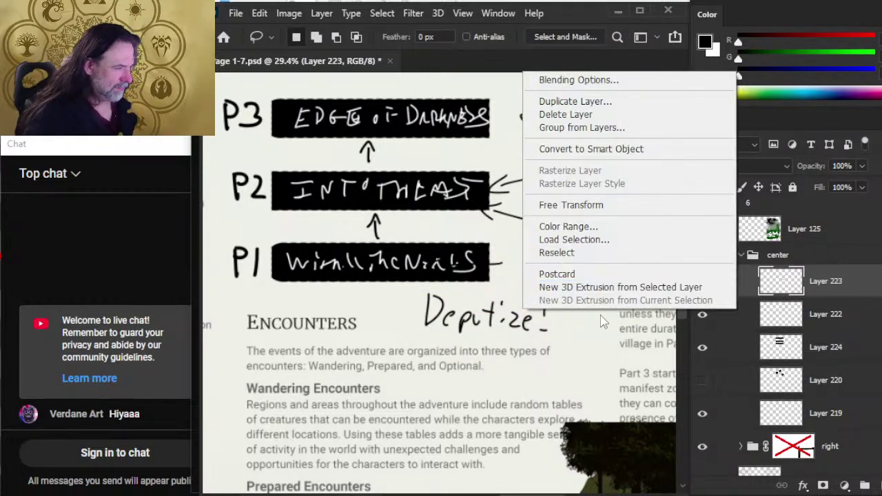
click(613, 207)
drag(422, 290, 446, 302)
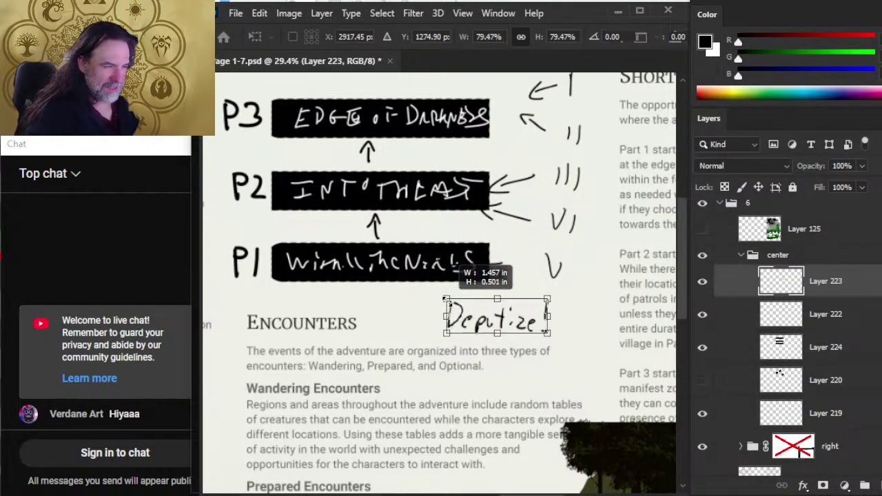
key(Return)
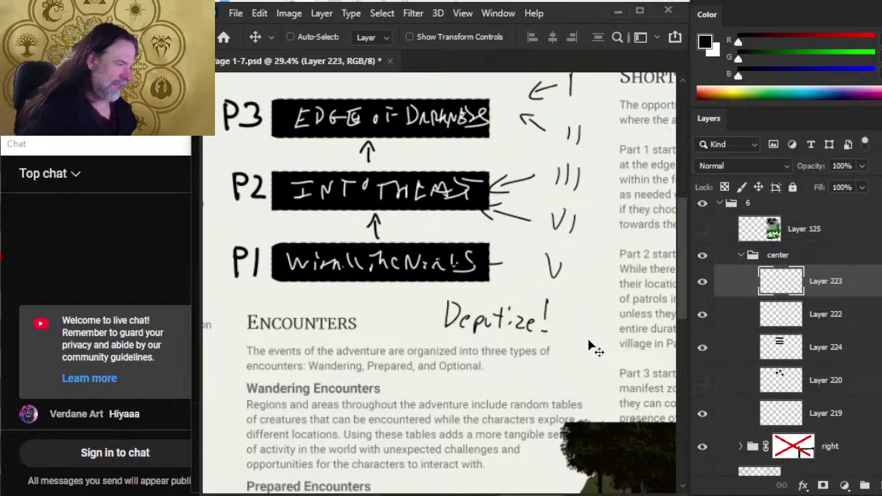
drag(591, 346, 612, 347)
Draw an elbow arrow from the "Deputize!" note up toward the P1 bar, clearing the overlong first line.
key(b)
click(458, 313)
shift+click(402, 313)
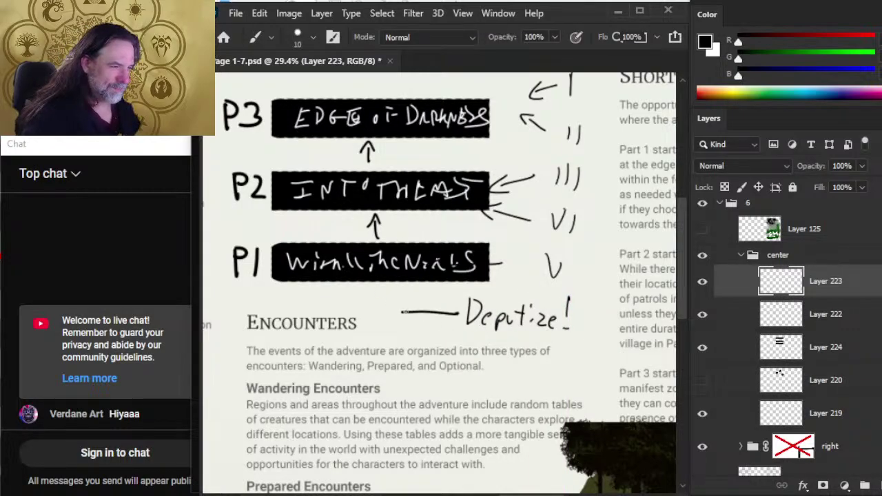
mouse_move(394, 301)
mouse_down()
mouse_move(451, 313)
mouse_move(410, 314)
mouse_move(426, 301)
mouse_move(447, 303)
mouse_up()
key(e)
key(b)
click(418, 313)
shift+click(453, 313)
click(417, 314)
shift+click(416, 300)
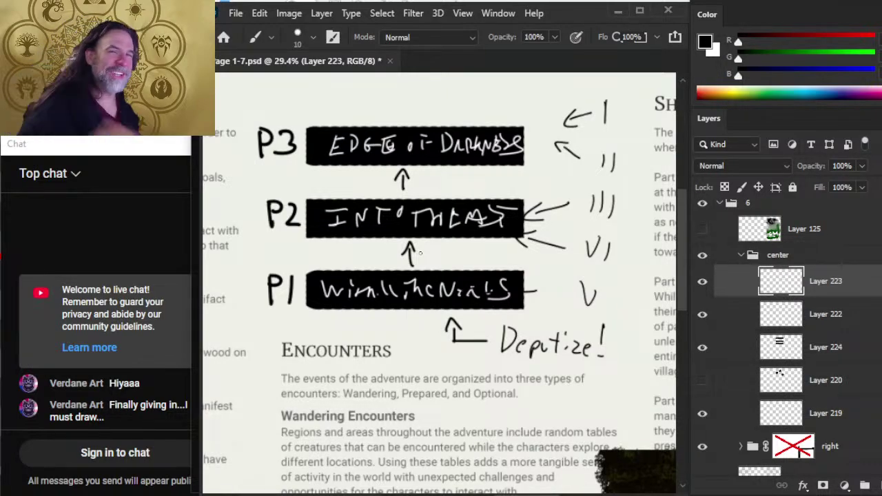
Erase the Roman numerals and their arrows beside the title bars on Layer 222.
key(z)
drag(593, 253, 550, 252)
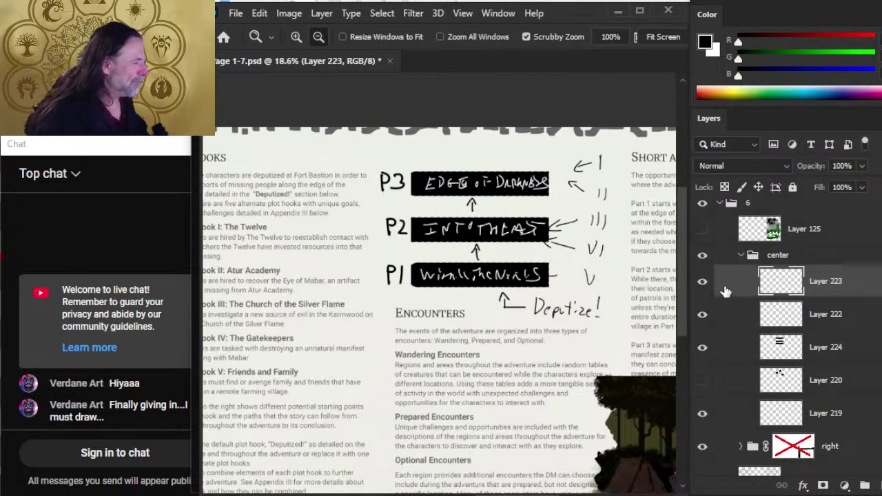
click(703, 287)
click(703, 287)
click(703, 314)
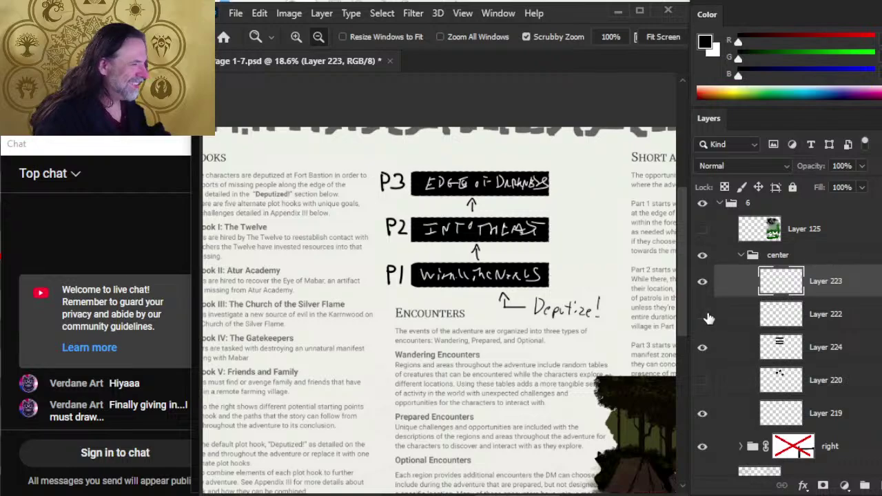
click(703, 314)
click(717, 314)
drag(684, 301, 618, 315)
key(e)
drag(500, 262, 514, 174)
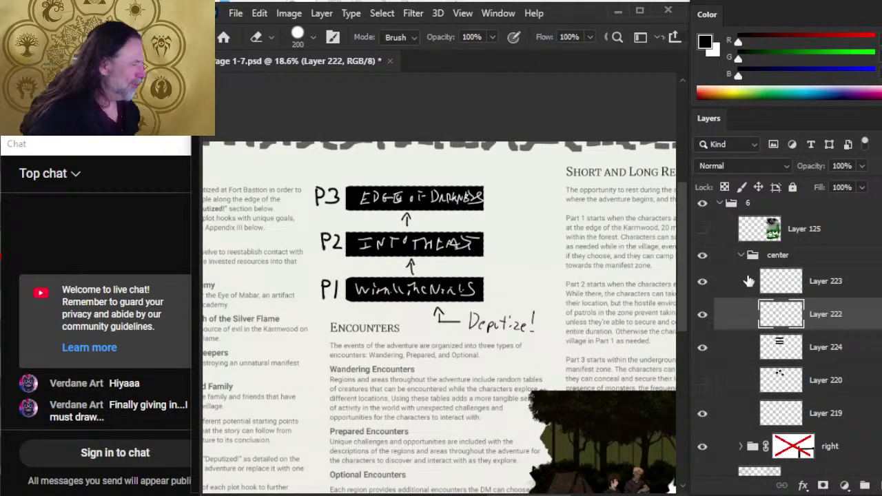
Nudge the title bars and P labels on Layer 224 up and to the right, and trim the bars' right ends.
click(831, 357)
key(v)
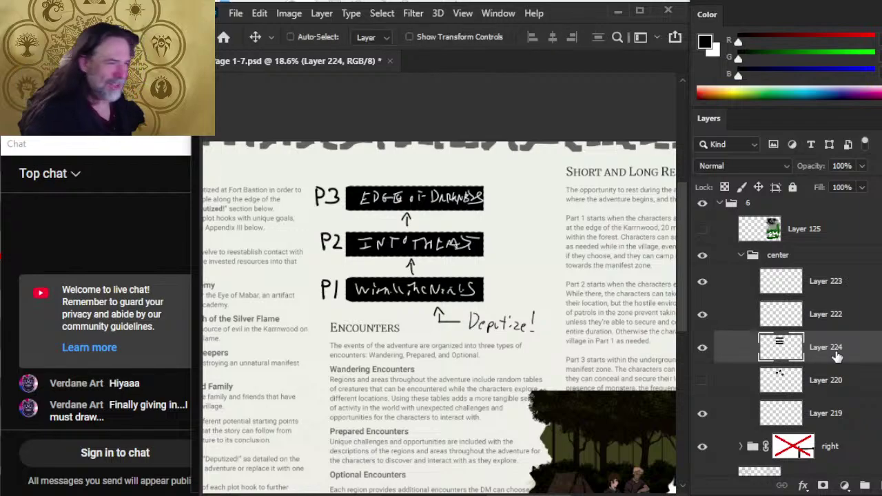
key(shift+Up)
key(shift+Up)
key(shift+Up)
key(shift+Up)
key(shift+Up)
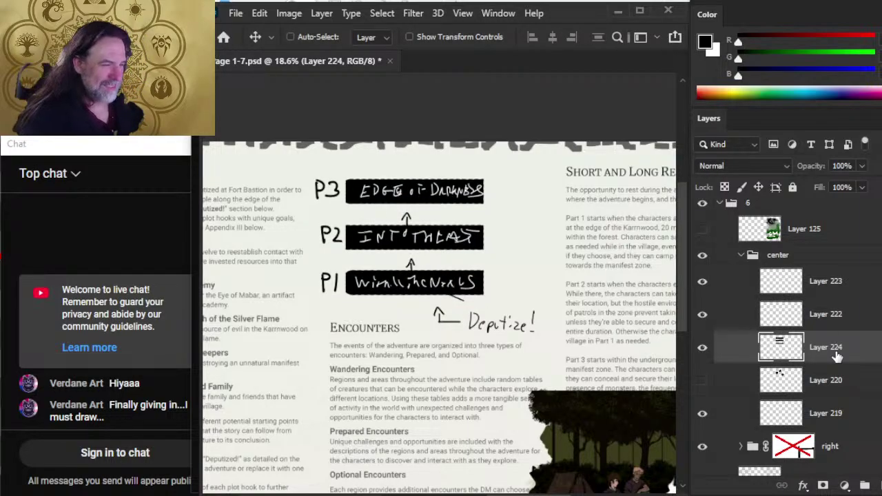
key(shift+Right)
key(shift+Right)
key(shift+Right)
key(shift+Right)
key(shift+Right)
key(shift+Down)
key(shift+Down)
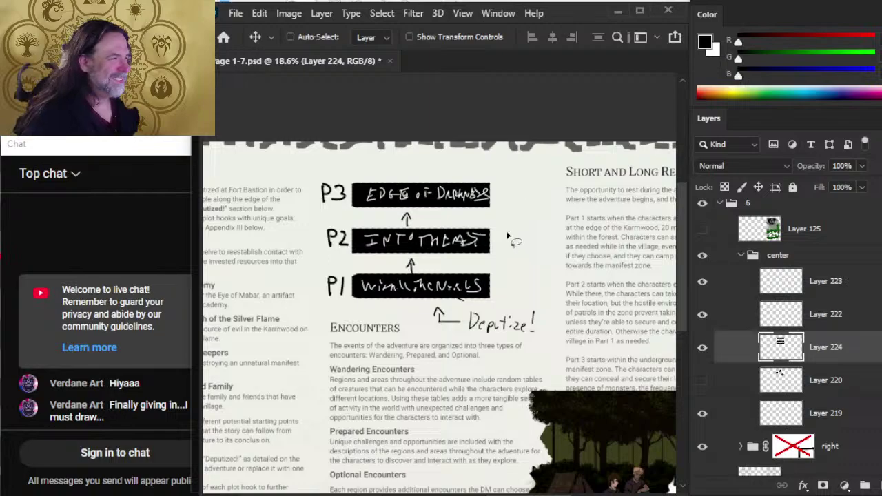
key(e)
drag(501, 174, 504, 296)
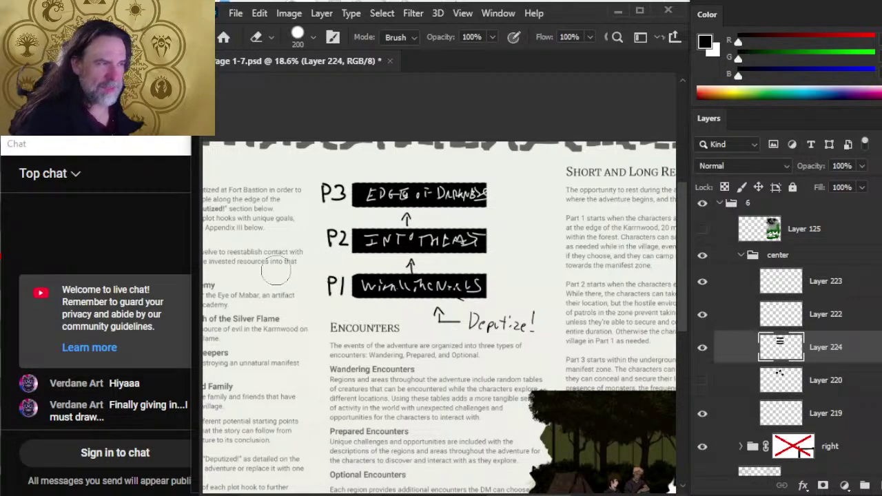
Identify the layer holding the two upward arrows and shift them slightly right on Layer 219 to center them between the bars.
click(702, 348)
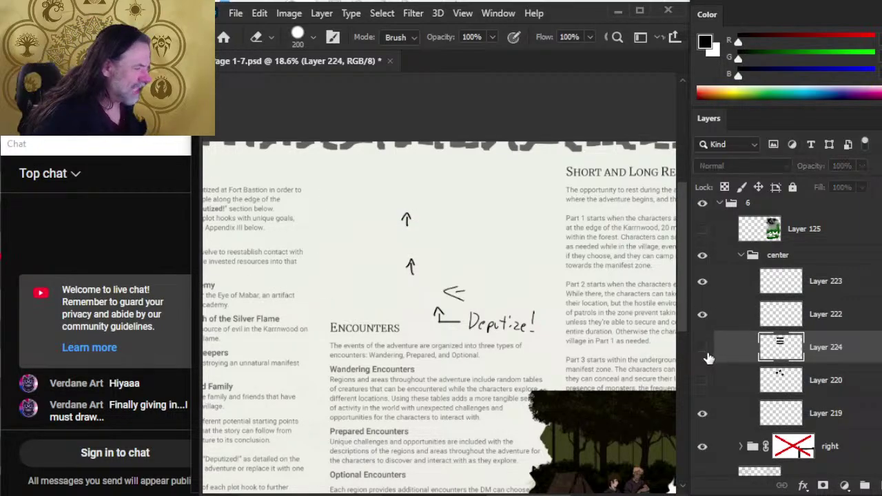
click(704, 349)
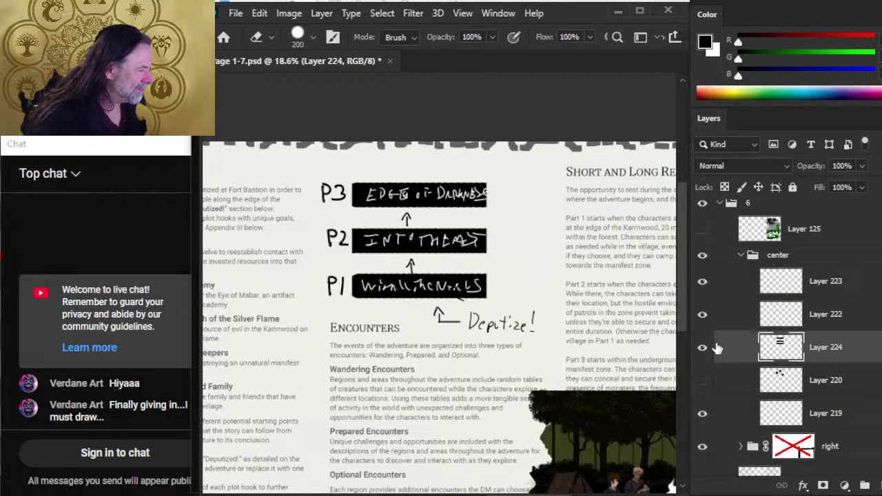
click(703, 283)
click(702, 282)
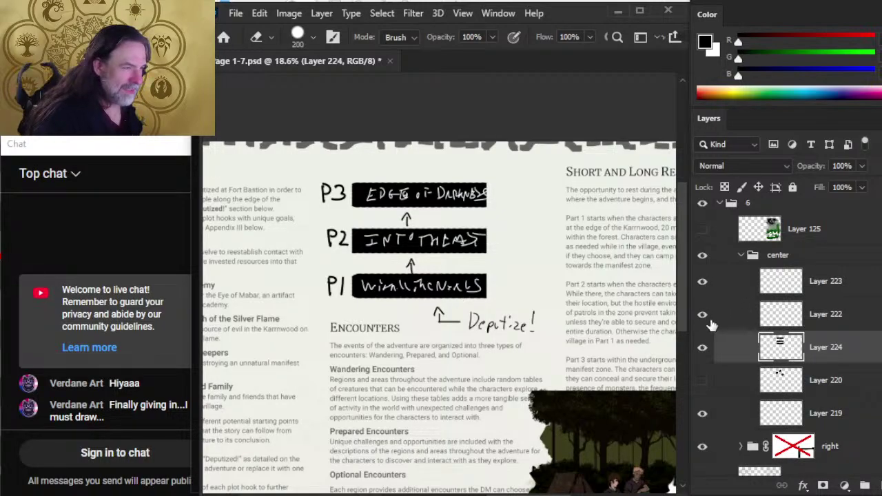
click(703, 349)
click(700, 348)
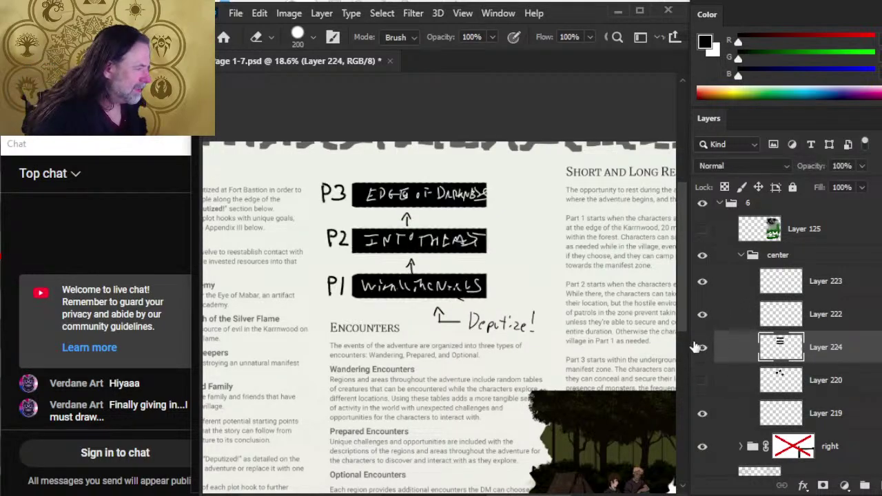
click(704, 284)
click(704, 284)
click(702, 414)
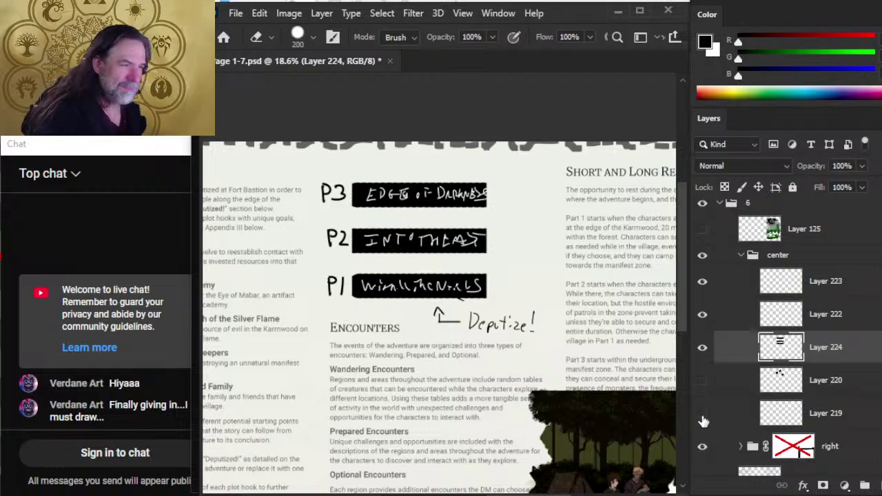
click(703, 415)
click(703, 414)
click(704, 415)
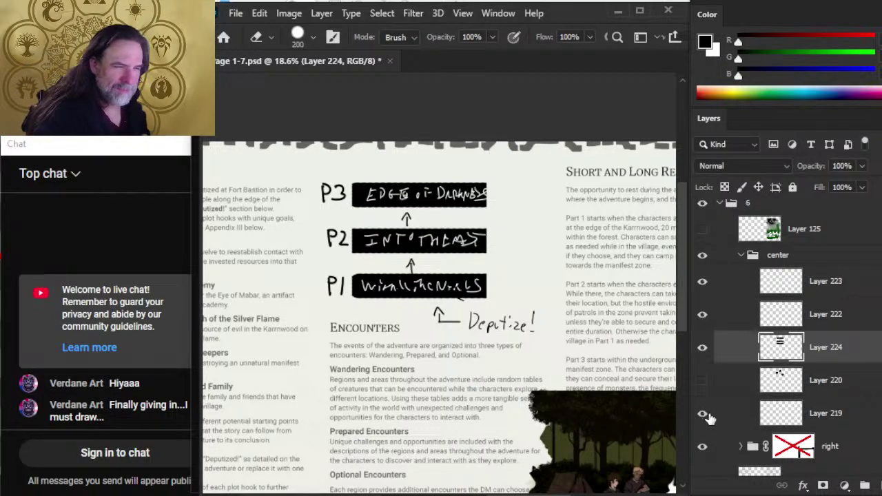
click(710, 414)
key(v)
drag(584, 367, 593, 370)
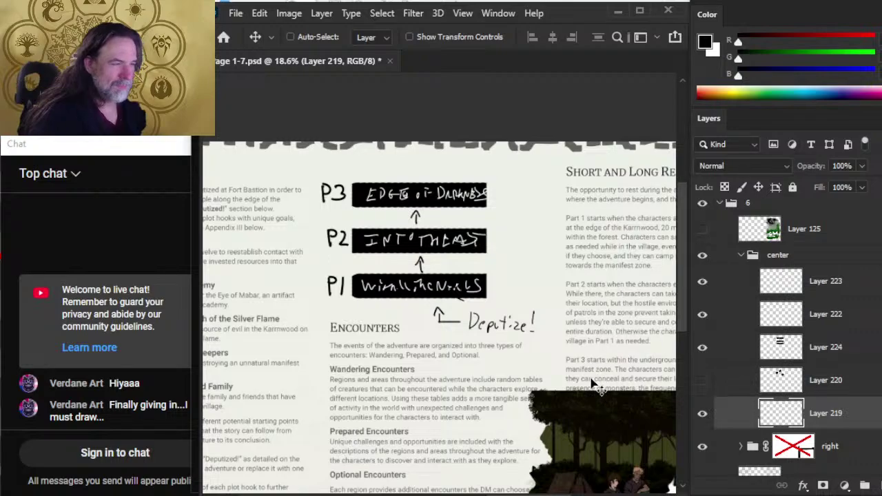
Delete Layer 222 and move the "Deputize!" note with its elbow arrow on Layer 223 left, in line with the upward arrows.
click(712, 317)
key(Delete)
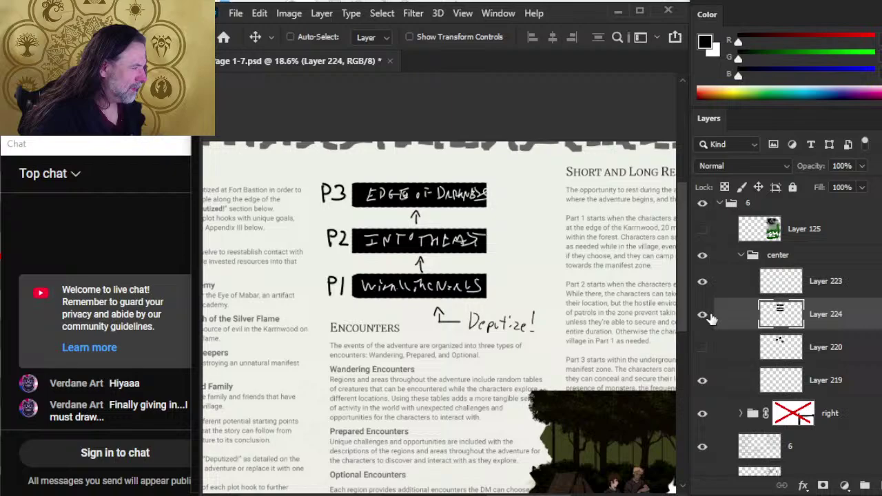
click(741, 291)
drag(578, 352, 597, 369)
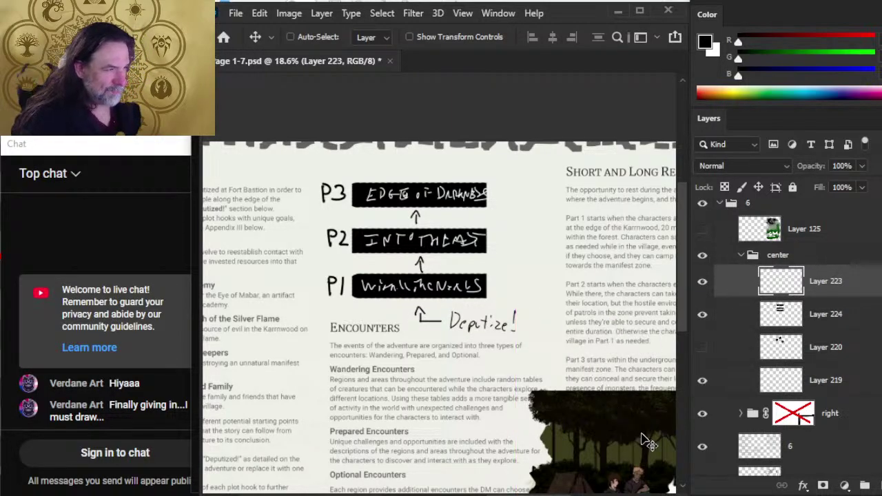
drag(567, 343, 569, 344)
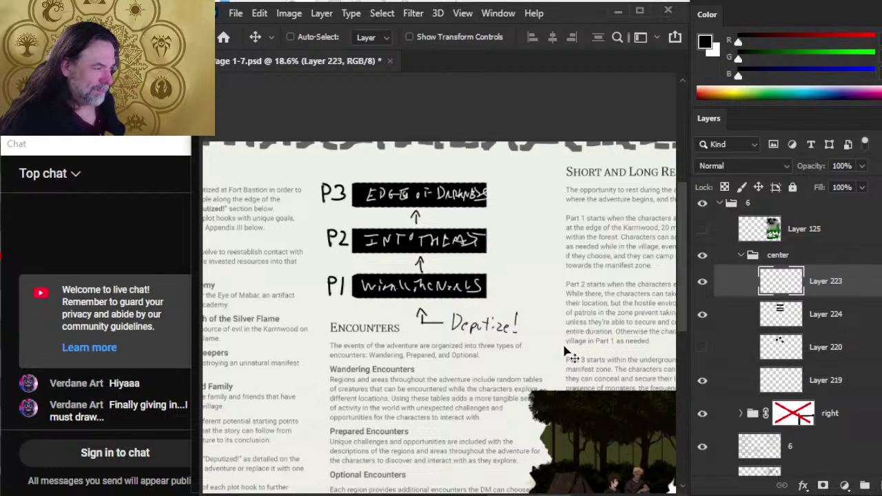
Change the handwritten note on Layer 223 to read "Deputized!" by shifting lettering and adding a d.
key(l)
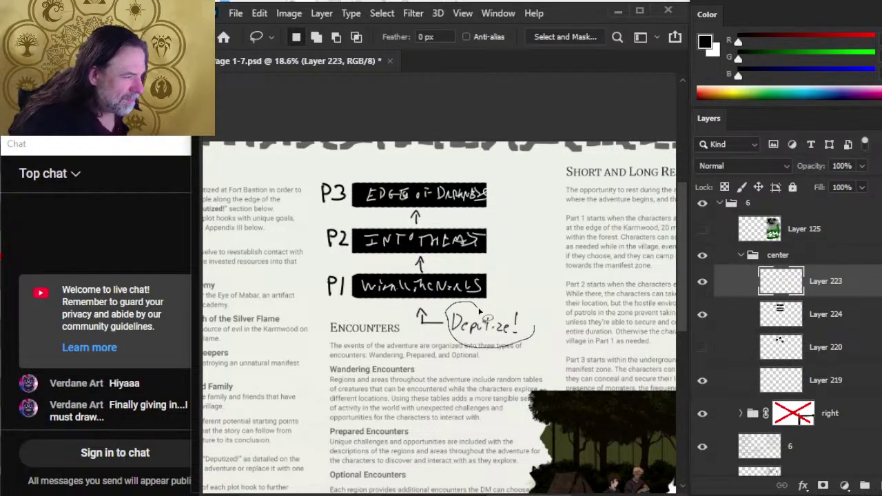
key(v)
mouse_move(484, 316)
mouse_down()
mouse_move(513, 336)
mouse_move(518, 317)
mouse_up()
key(l)
key(e)
key(b)
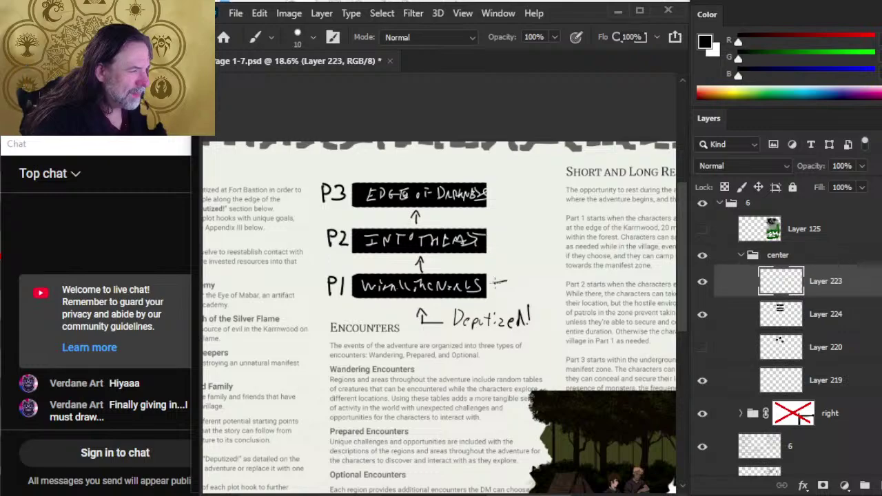
Handwrite V beside P1 with a dash, III and IV bracketed beside P2, and I and II bracketed beside P3.
key(ctrl+z)
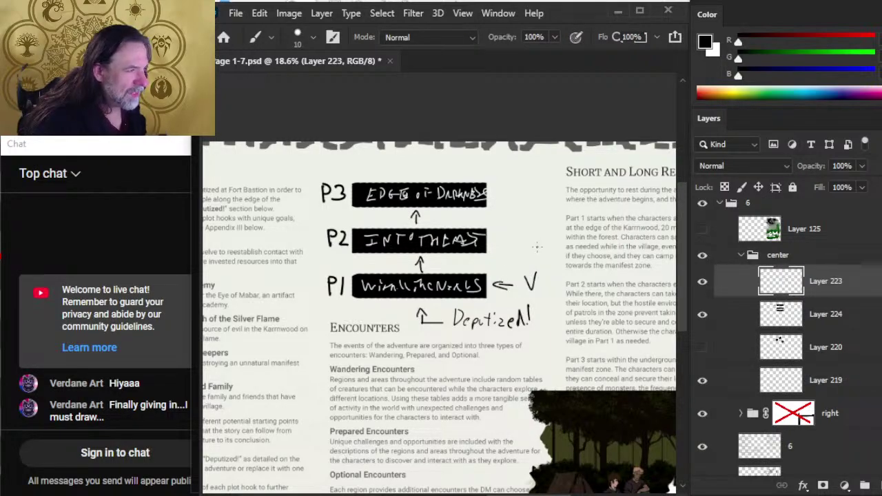
drag(531, 247, 541, 243)
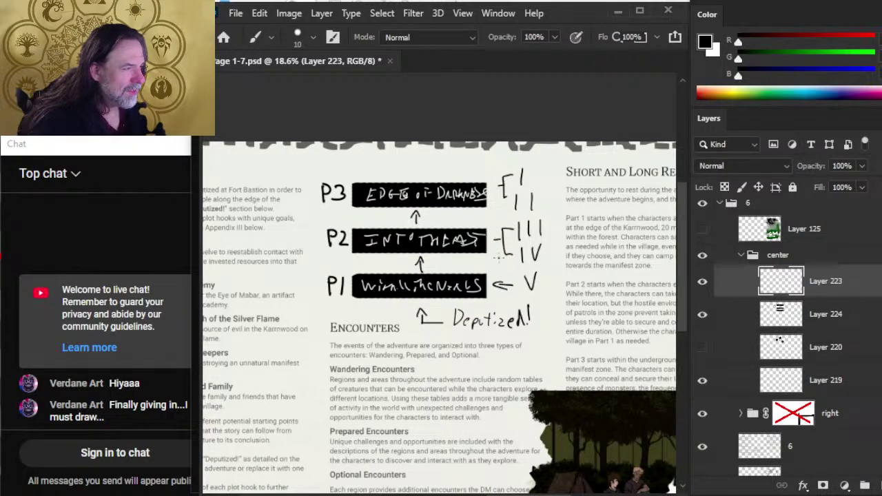
key(ctrl+z)
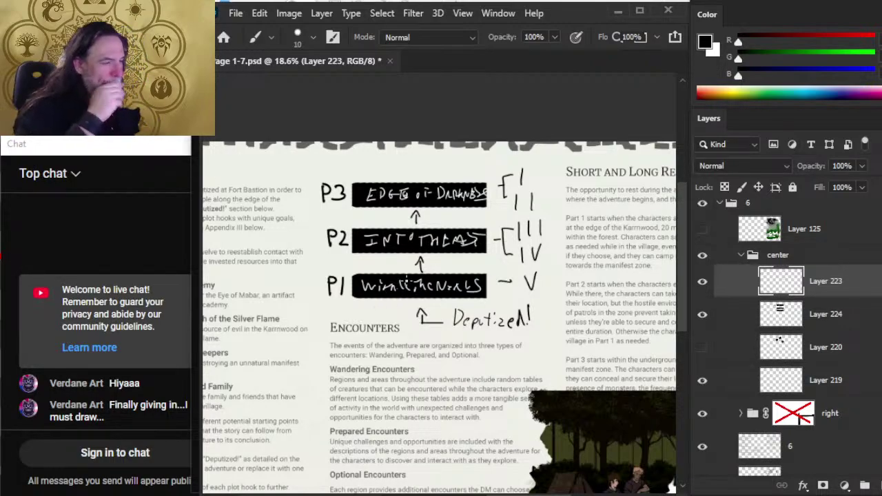
Replace the elbow arrow beside "Deputized!" on Layer 223 with a plain elbow line that has no arrowhead.
key(e)
drag(422, 317, 415, 312)
key(b)
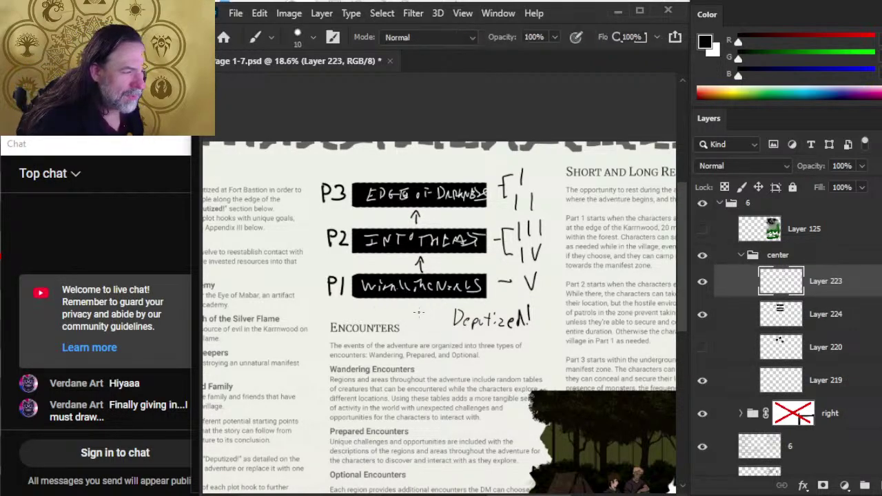
key(ctrl+z)
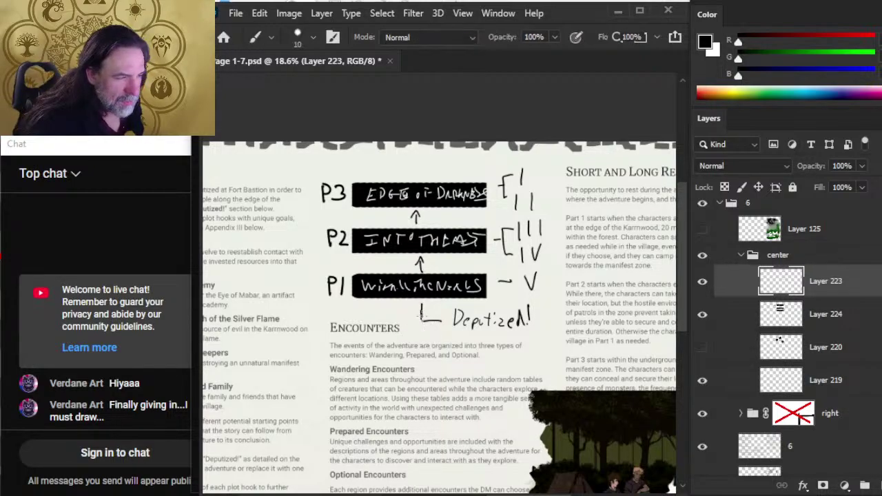
Erase the two upward arrows on Layer 219 and draw a straight vertical line from the "Deputized!" elbow up to the P3 bar.
key(e)
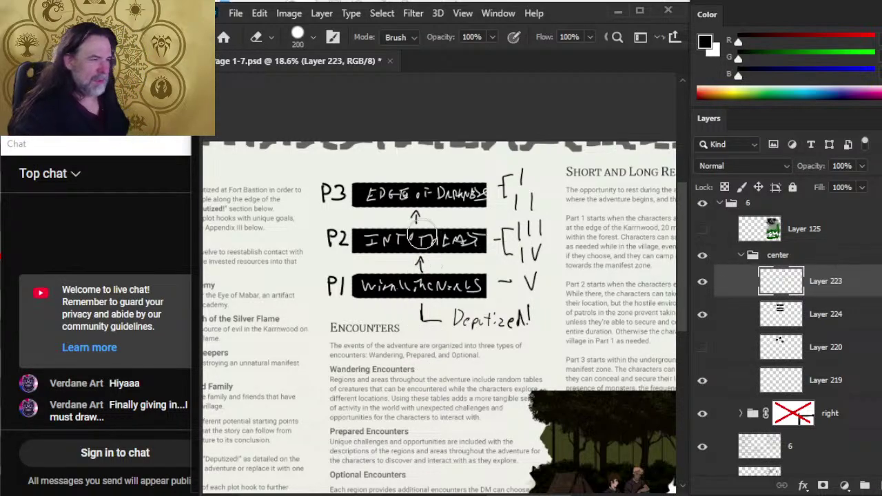
click(733, 385)
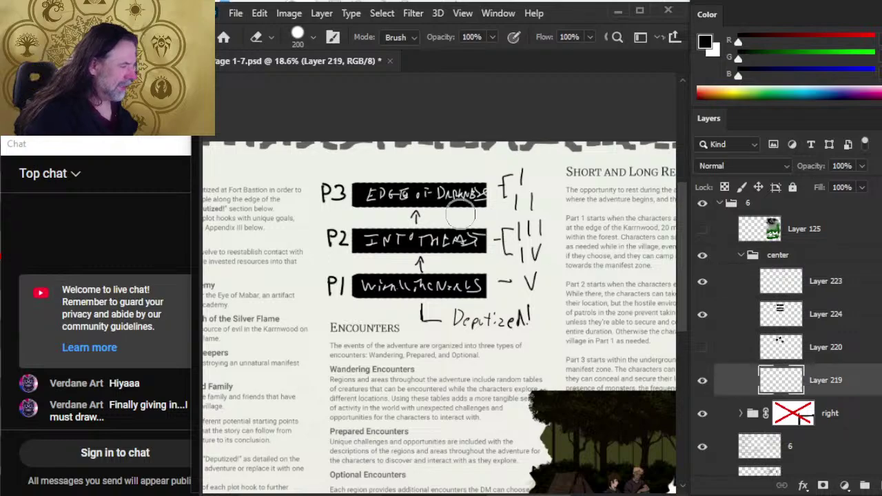
key(b)
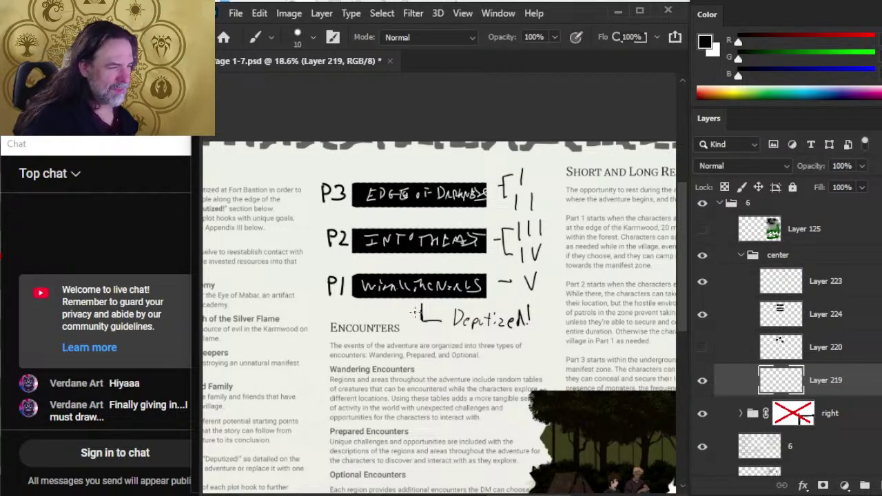
drag(421, 310, 426, 204)
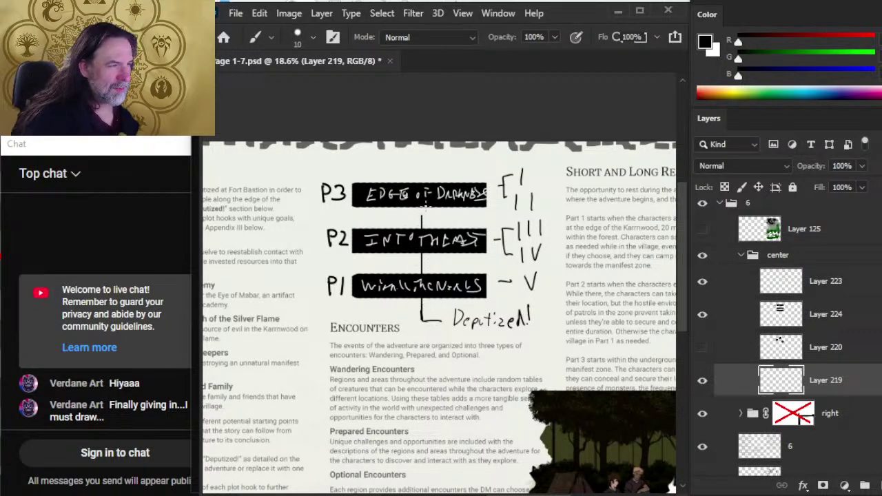
Add upward arrowheads to the vertical line just below the P3 and P2 bars on Layer 219, cleaning up with the Eraser.
key(e)
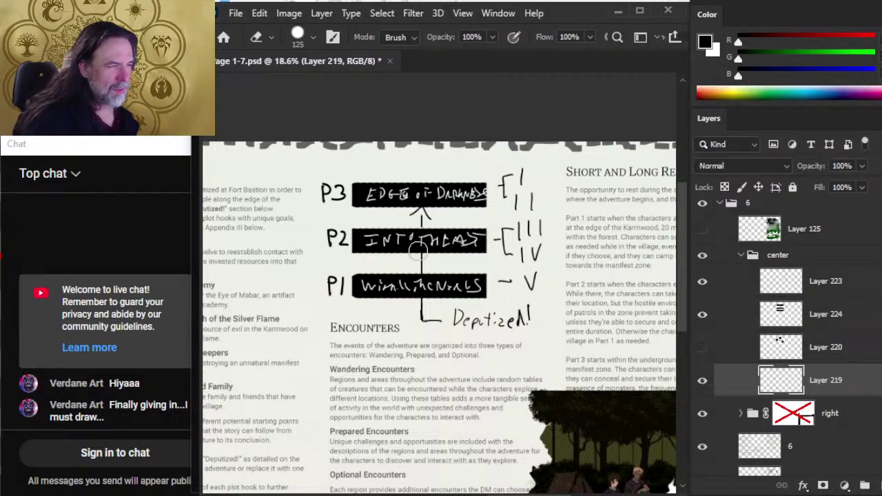
drag(419, 252, 434, 247)
key(b)
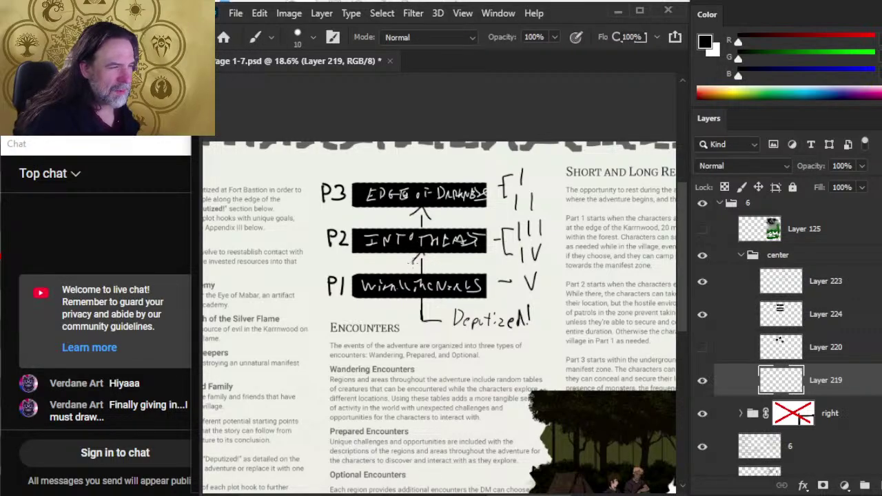
key(e)
key(l)
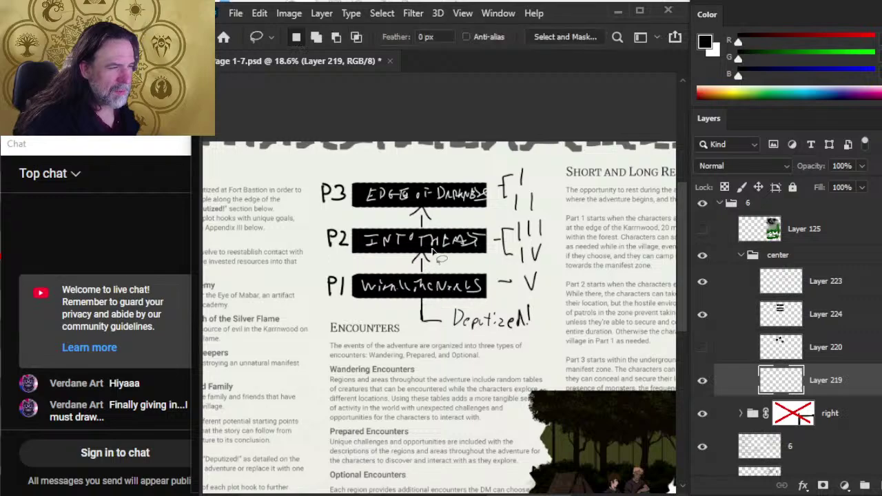
key(ctrl+d)
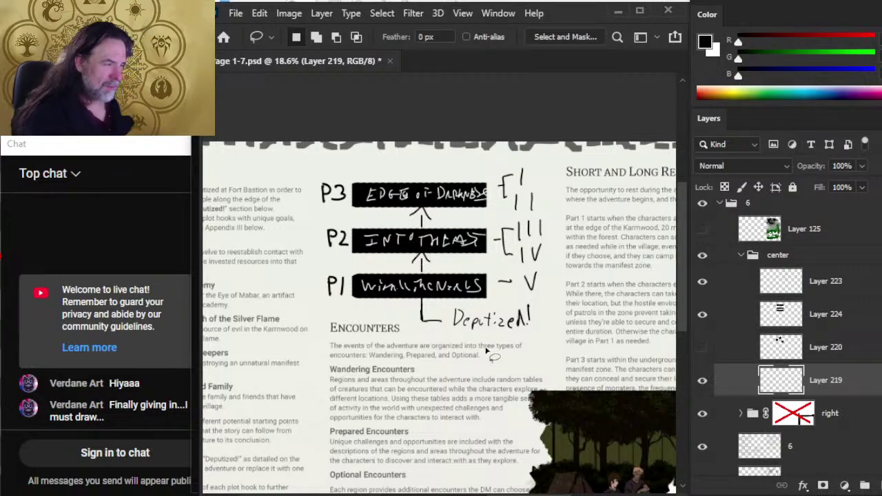
Examine the plot-hook diagram within the whole page layout, comparing it with the hook text and the section markers along the page's lower edge.
key(z)
drag(493, 351, 467, 376)
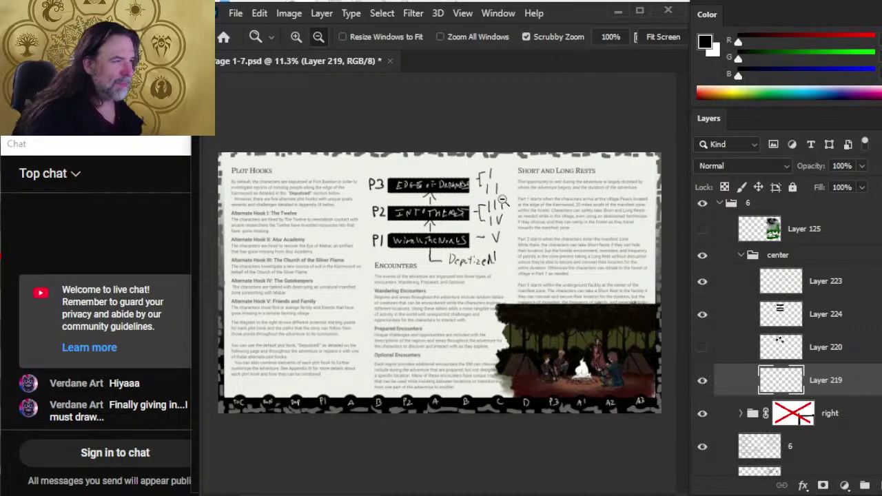
drag(482, 239, 522, 307)
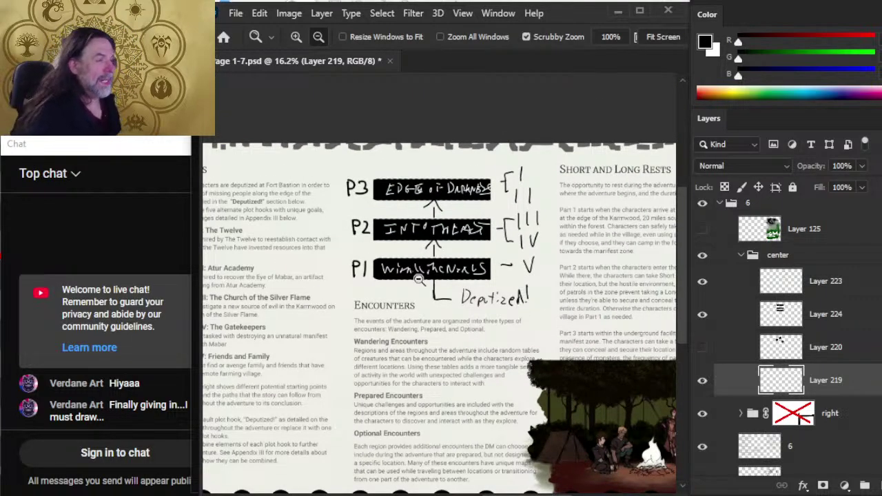
mouse_move(421, 282)
mouse_down()
mouse_move(534, 275)
mouse_move(527, 235)
mouse_move(399, 266)
mouse_move(410, 271)
mouse_move(405, 287)
mouse_up()
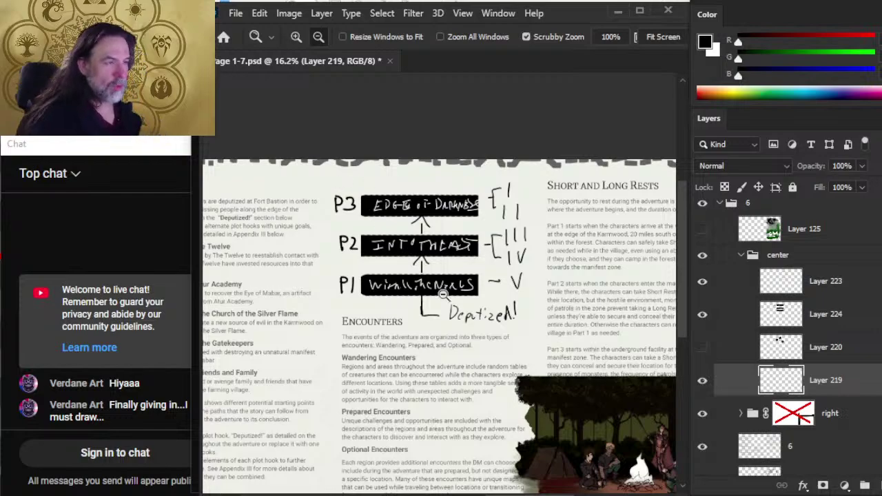
scroll(444, 295, down, 5)
scroll(381, 328, left, 3)
scroll(327, 330, up, 2)
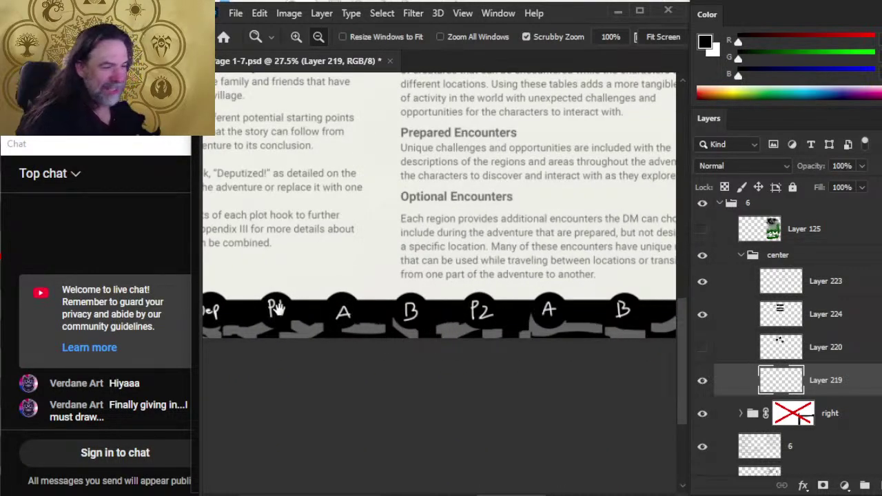
scroll(496, 328, up, 7)
scroll(468, 337, down, 1)
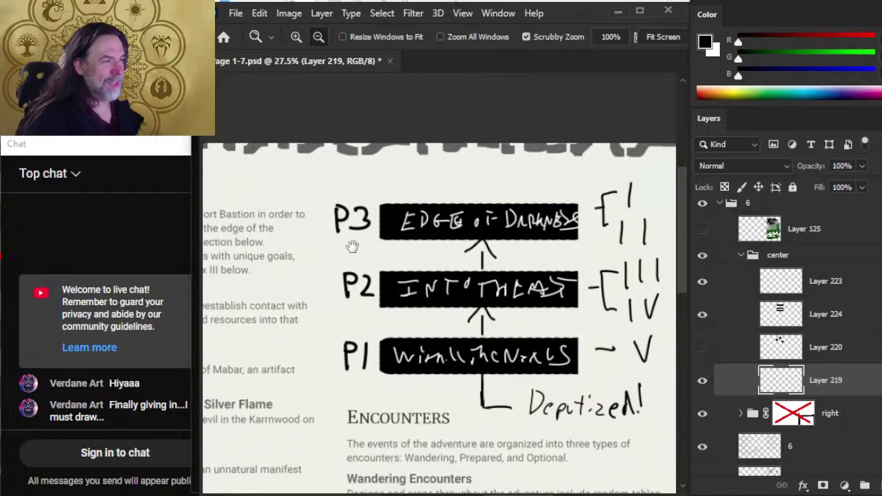
scroll(499, 288, down, 2)
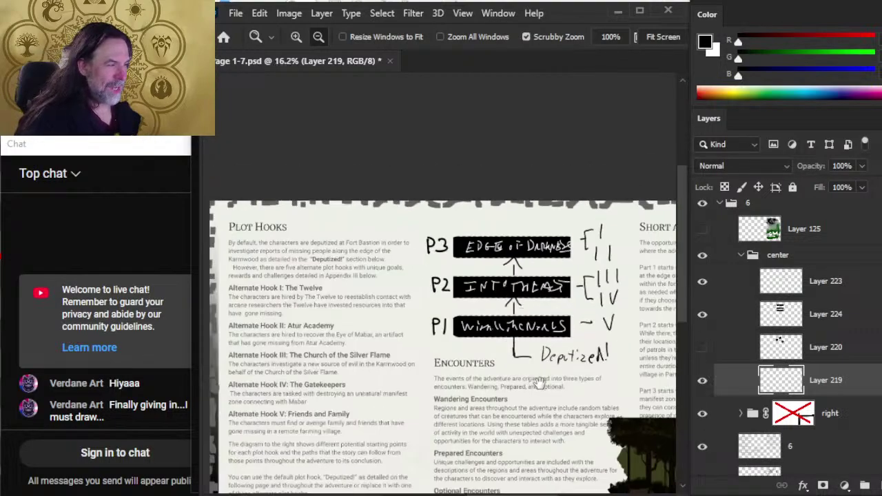
drag(539, 383, 382, 276)
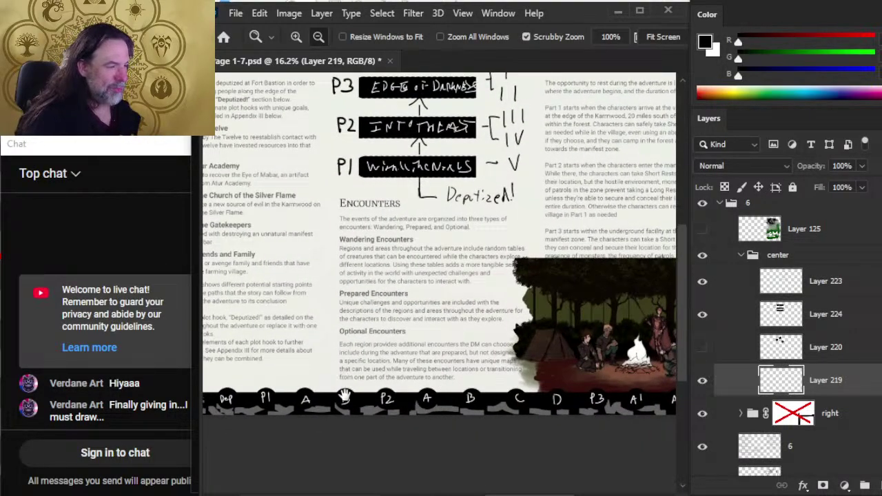
scroll(449, 222, up, 3)
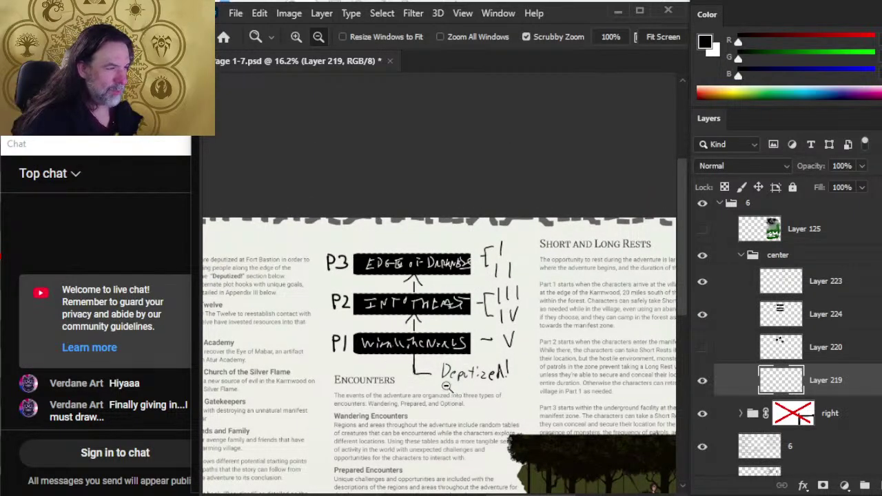
drag(474, 360, 484, 311)
scroll(484, 311, up, 2)
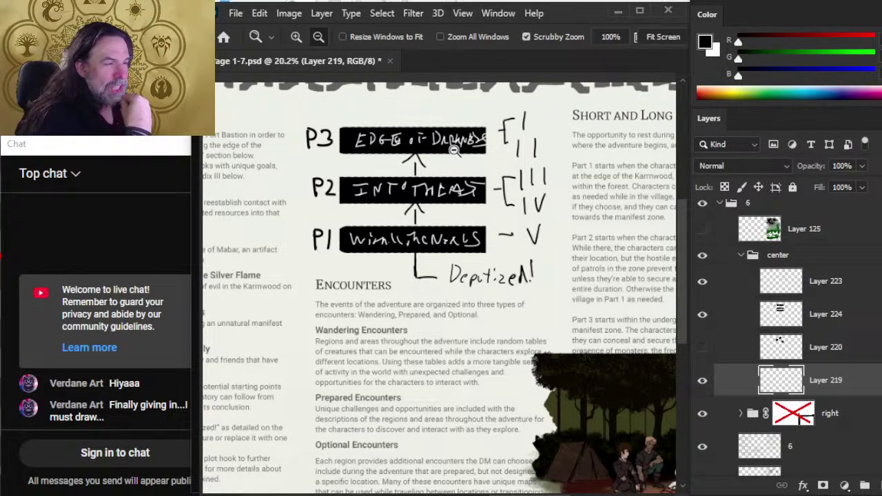
scroll(475, 270, down, 3)
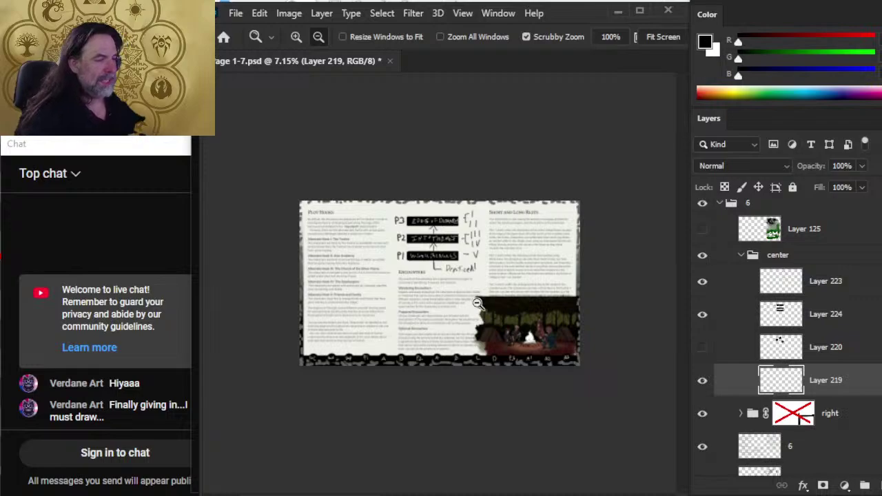
scroll(478, 303, up, 1)
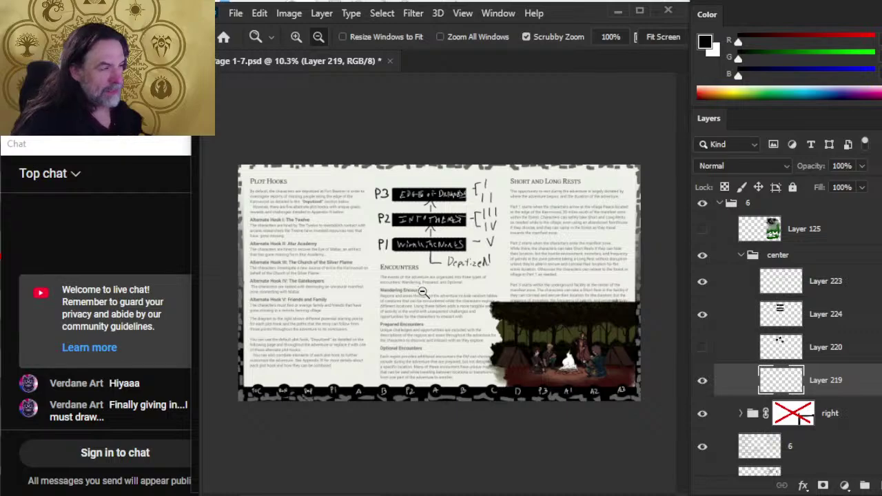
click(482, 232)
alt+click(593, 307)
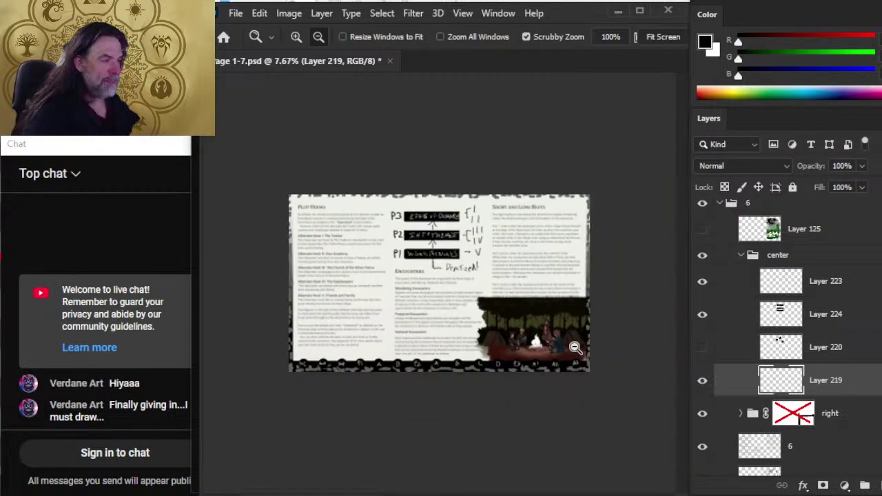
click(439, 279)
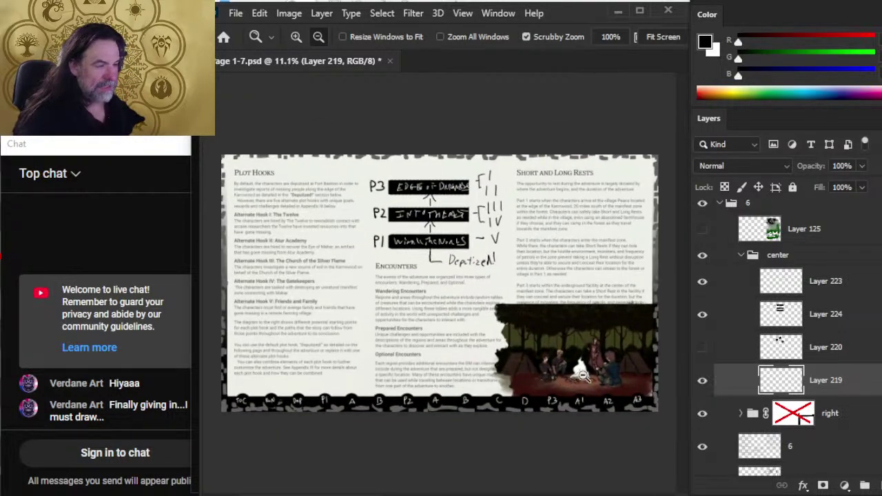
click(386, 217)
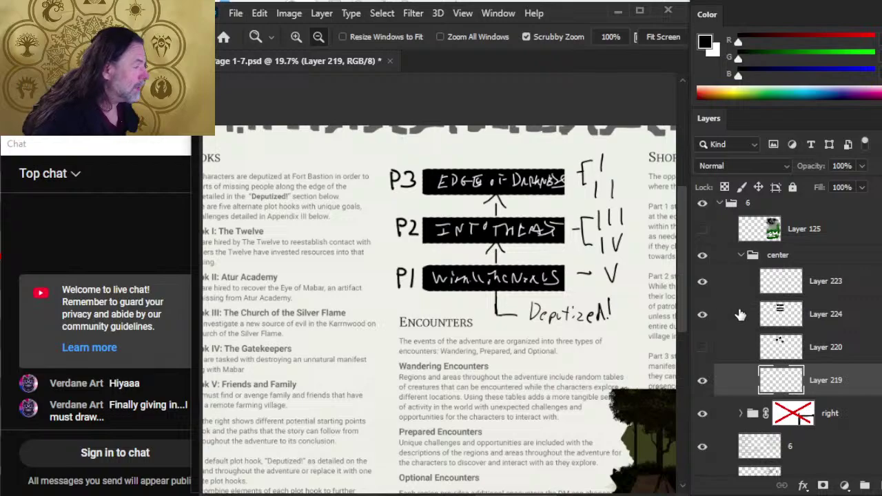
Group Layers 223, 224, 220 and 219 inside the center group and hide the new group.
click(702, 282)
click(701, 283)
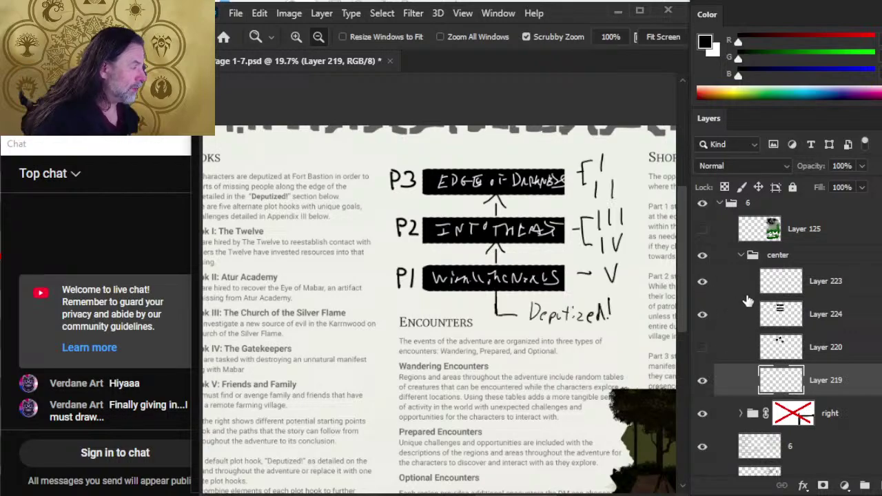
click(736, 288)
shift+click(746, 383)
key(ctrl+g)
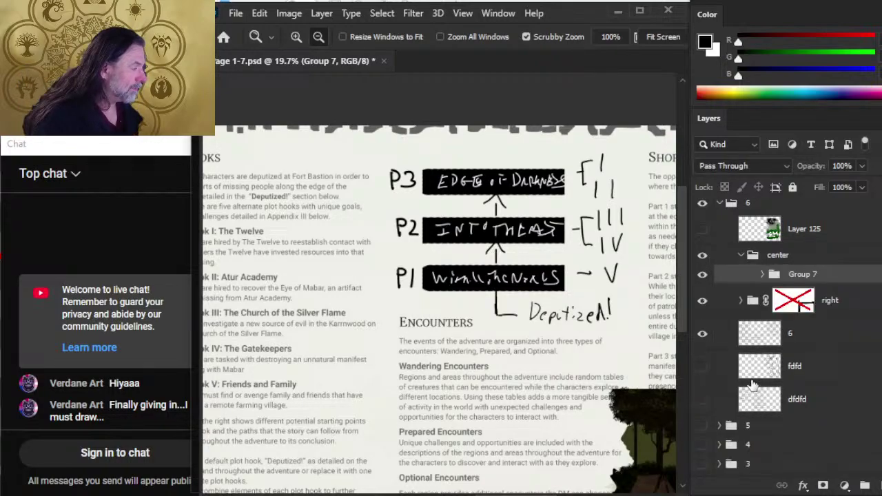
click(702, 274)
click(857, 487)
key(b)
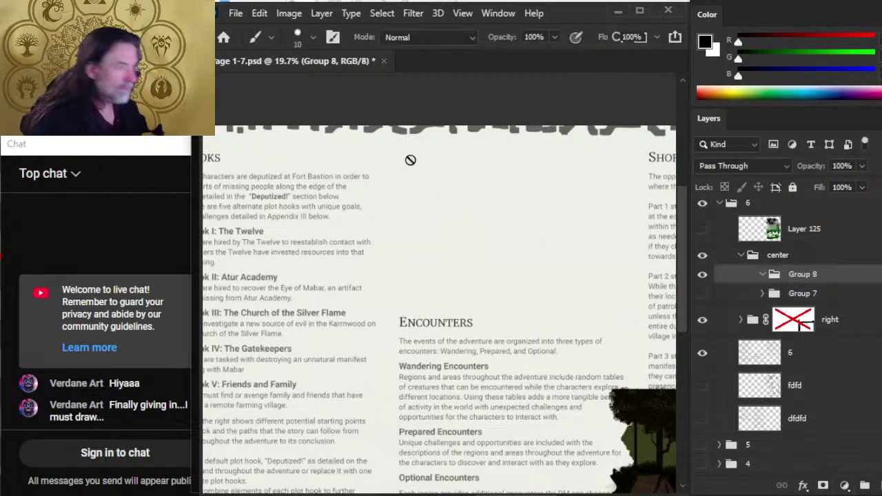
key(bracketright)
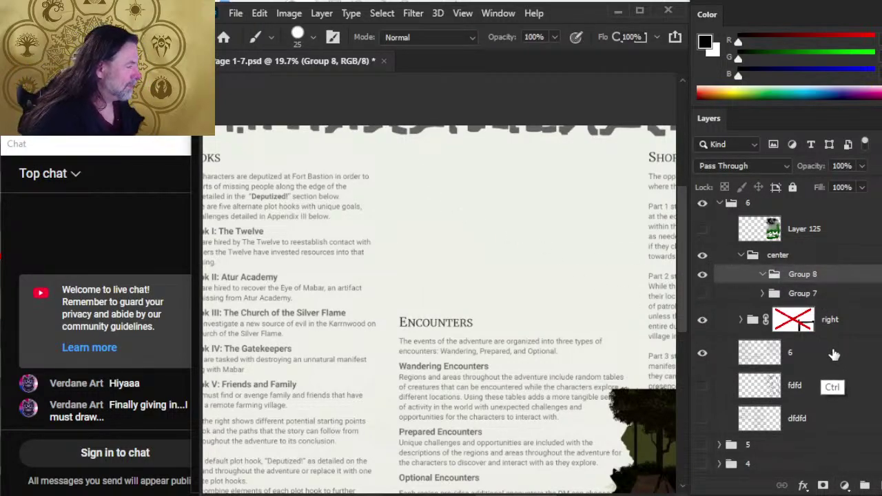
key(Delete)
Create a new layer in the center group and paint a large solid black shape over the blank area above Encounters.
click(874, 487)
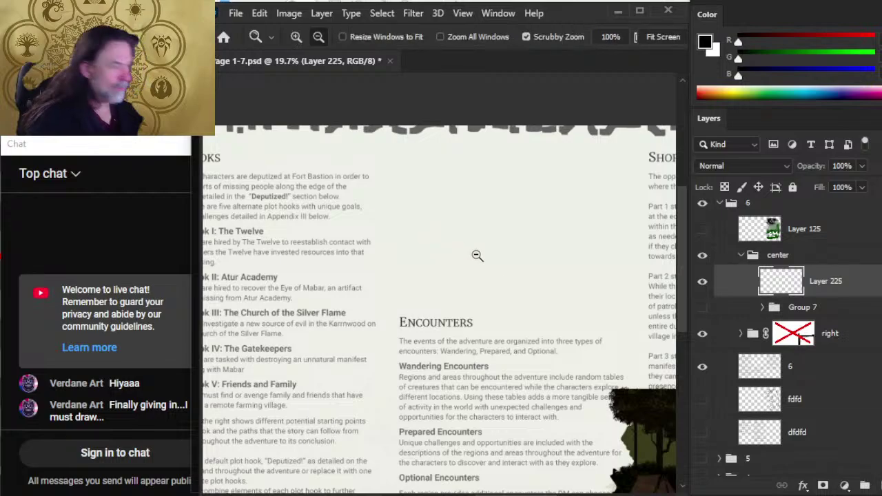
scroll(348, 194, down, 3)
key(bracketright)
key(bracketright)
key(bracketright)
key(bracketright)
key(bracketright)
key(bracketright)
key(bracketright)
key(bracketright)
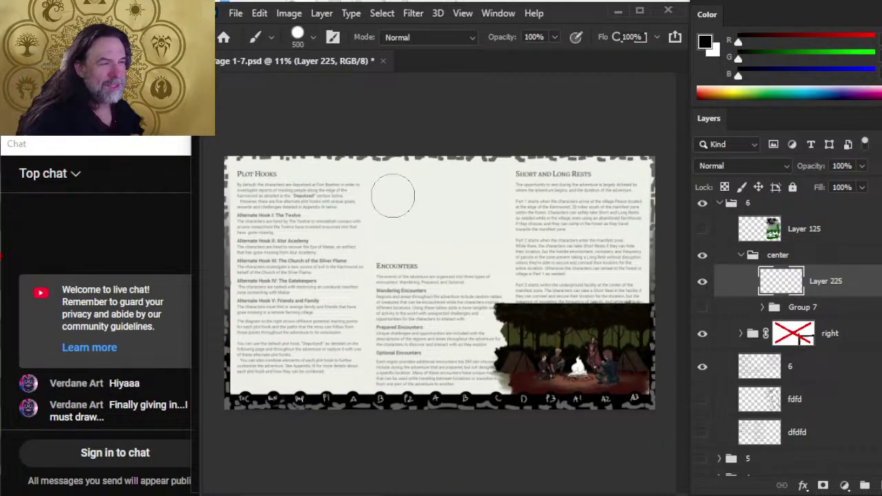
mouse_move(391, 198)
mouse_down()
mouse_move(435, 235)
mouse_move(462, 194)
mouse_move(483, 242)
mouse_move(490, 298)
mouse_move(420, 240)
mouse_move(393, 244)
mouse_move(416, 225)
mouse_move(470, 260)
mouse_move(431, 248)
mouse_move(430, 230)
mouse_move(460, 236)
mouse_up()
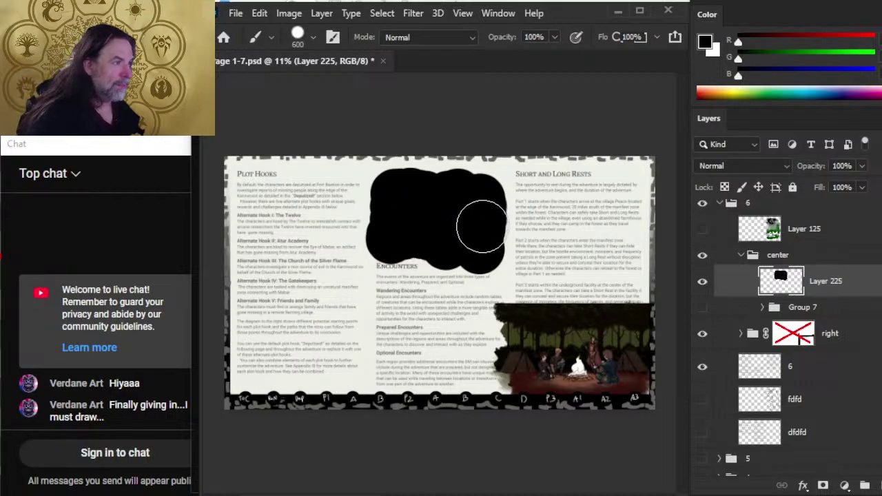
Try painting white horizontal bars across the black shape with a 60 px brush, and undo the strokes.
key(x)
key(bracketleft)
key(bracketleft)
key(bracketleft)
key(bracketleft)
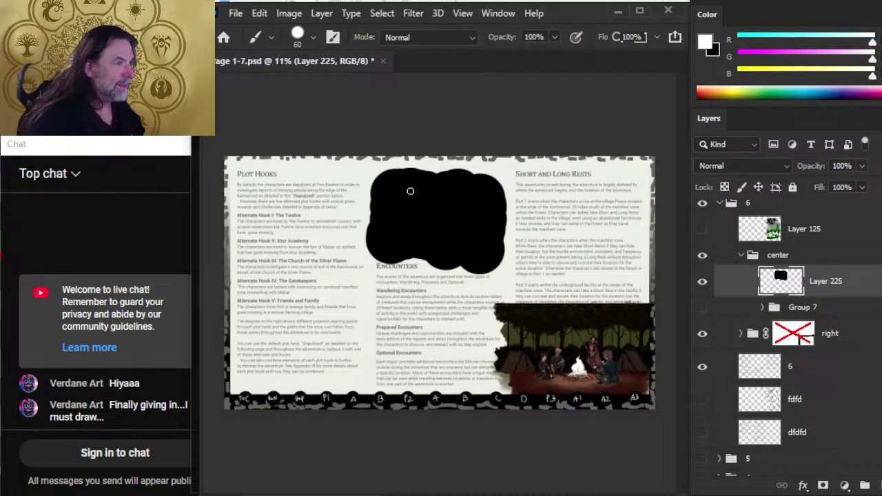
drag(391, 191, 467, 190)
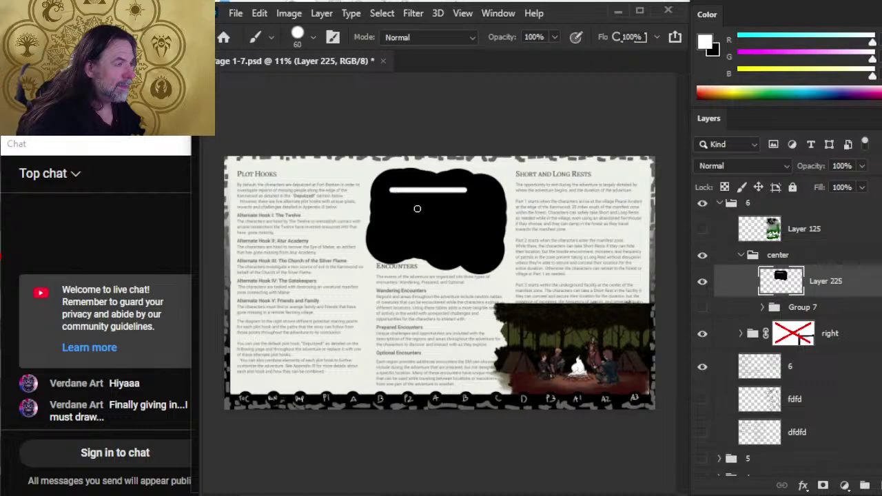
drag(396, 212, 468, 211)
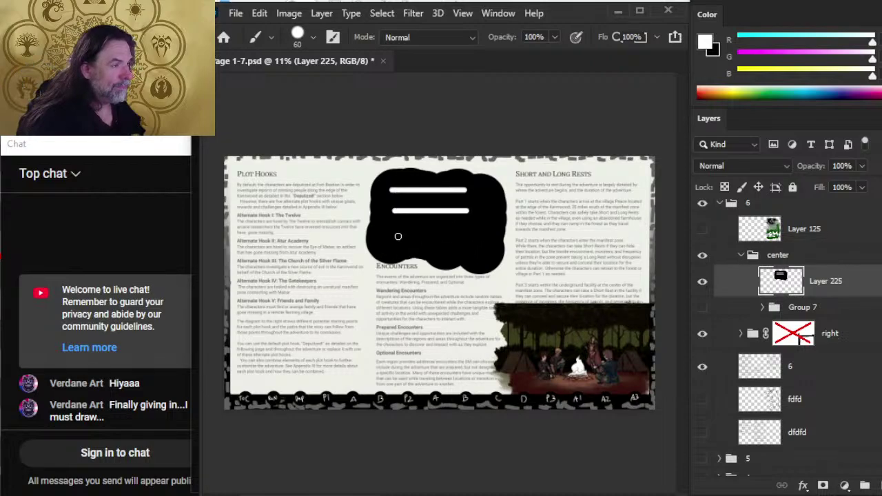
shift+click(398, 237)
key(ctrl+z)
key(ctrl+z)
key(ctrl+z)
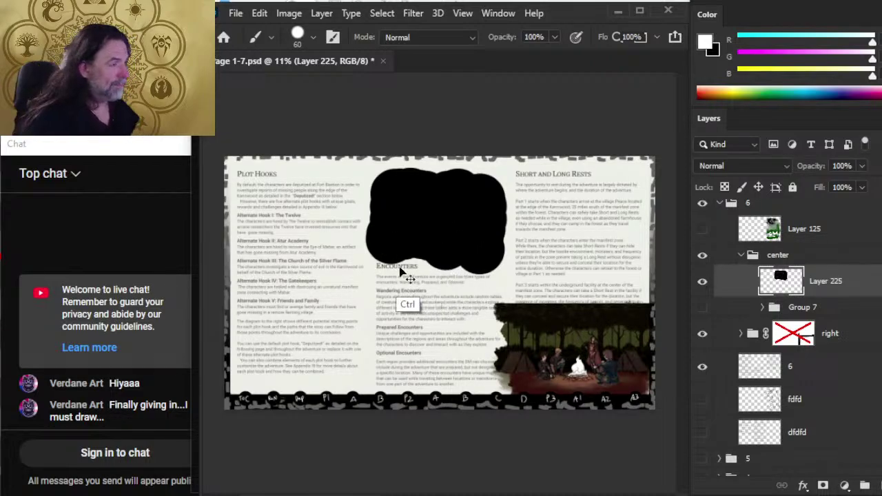
Compare the page with and without the black shape, and lower Layer 225's opacity to 67%.
click(703, 283)
click(702, 282)
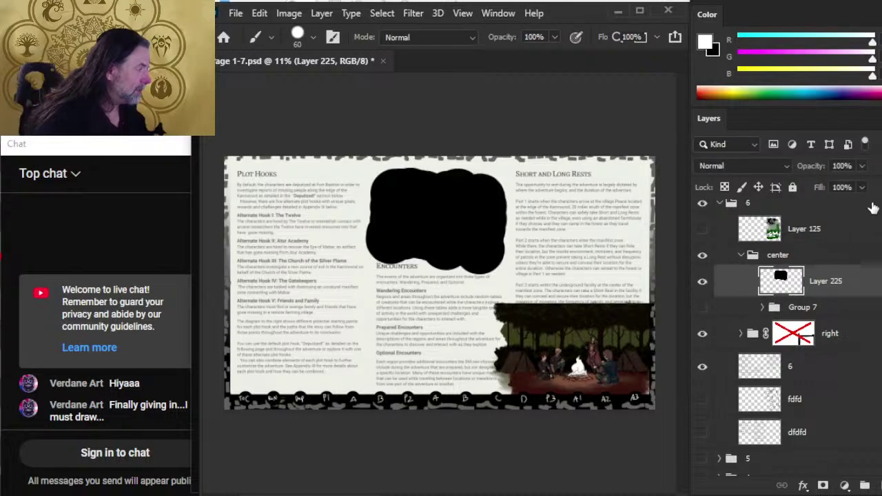
click(862, 166)
drag(865, 186, 843, 187)
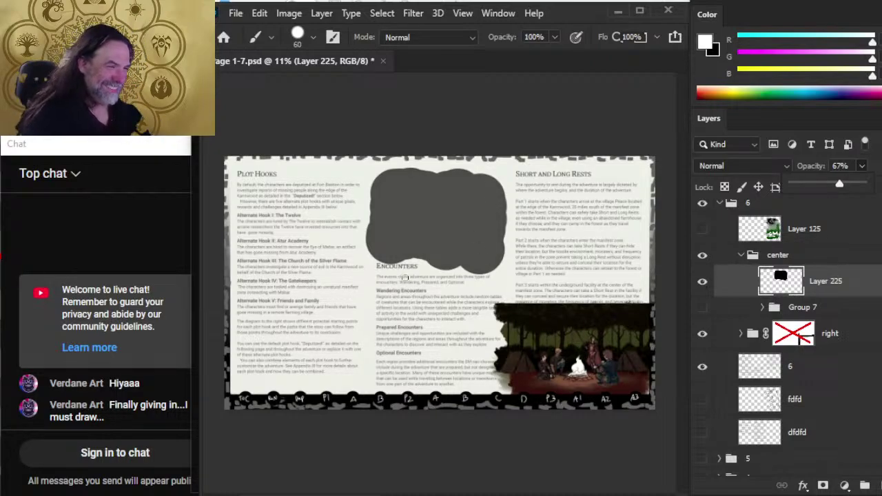
Add a layer mask to Layer 225 and paint black with a 60 px brush to trim the shape's edges toward a rectangle.
key(z)
click(538, 366)
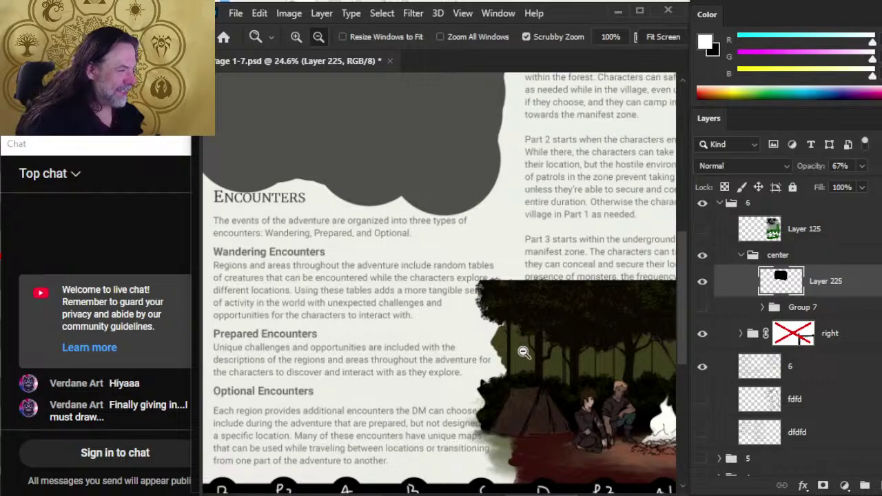
alt+click(505, 276)
scroll(445, 229, up, 2)
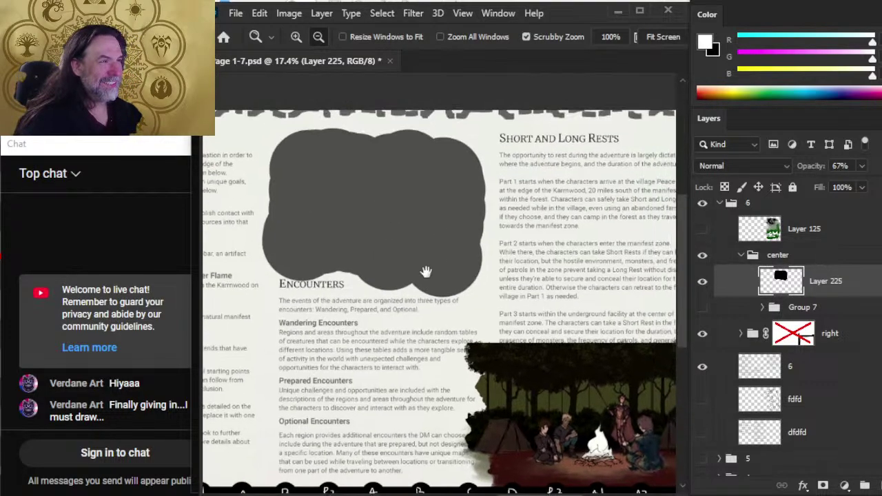
key(r)
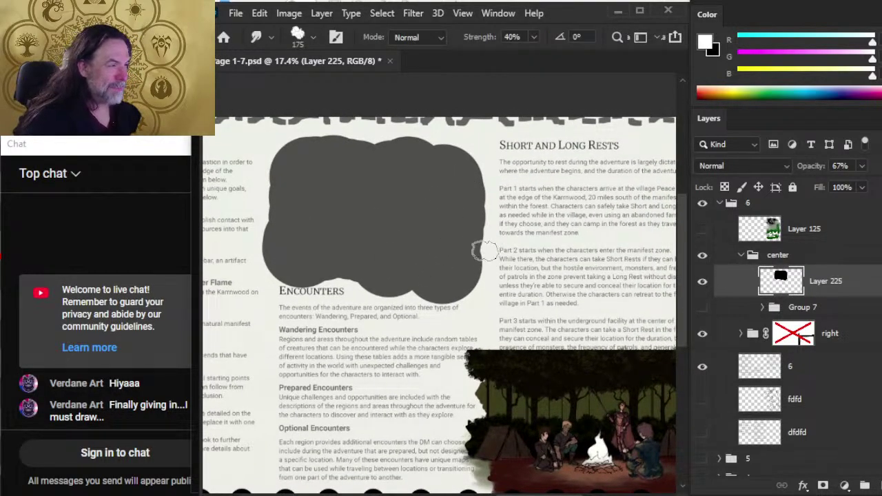
click(823, 485)
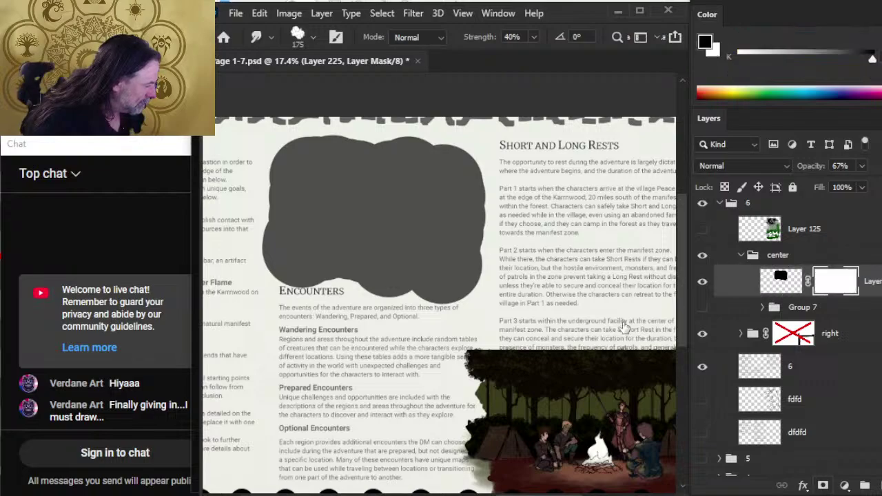
key(b)
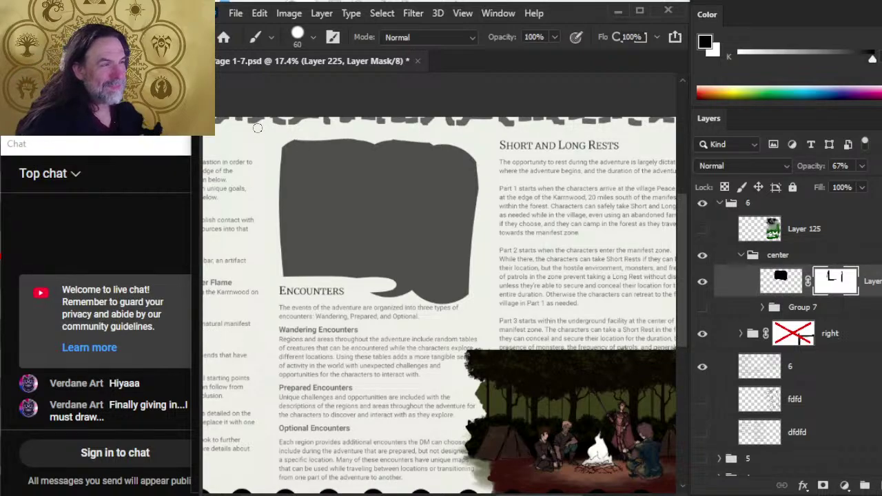
Paint black on Layer 225 itself with a 175 px brush to fill out the shape's rounded corners.
click(767, 286)
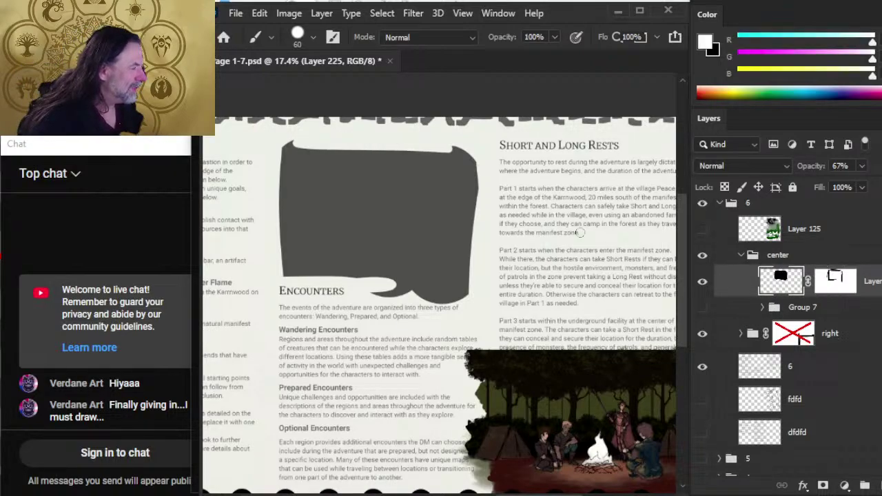
key(bracketright)
key(bracketright)
key(bracketright)
key(bracketright)
key(bracketright)
key(bracketright)
key(x)
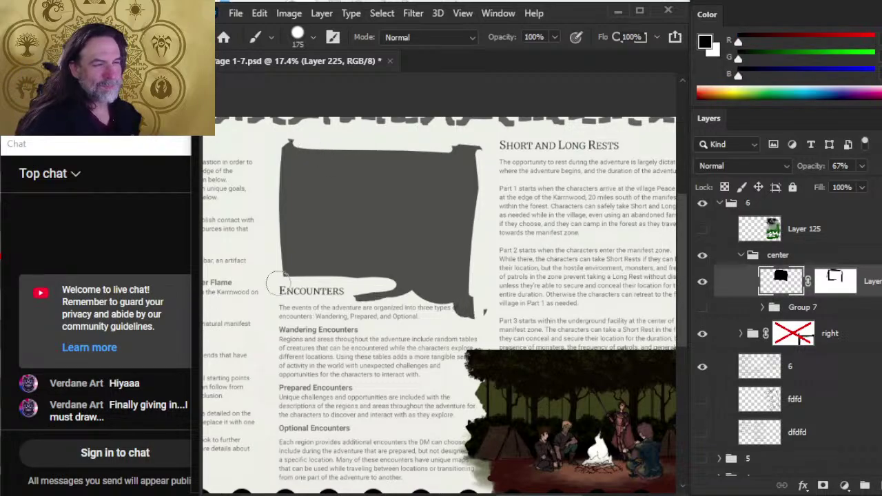
Smudge Layer 225's mask at 40% strength across the notch beside the Encounters heading and trim the leftover black below the shape.
click(835, 280)
key(r)
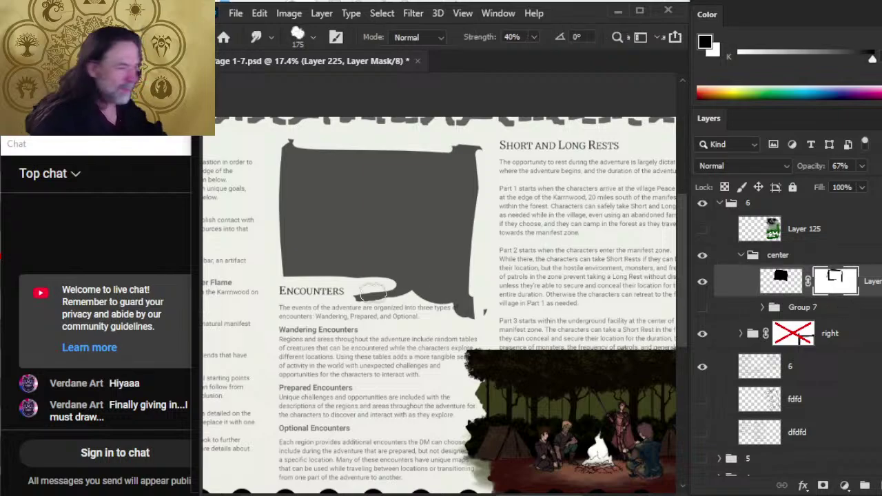
drag(386, 291, 325, 298)
key(b)
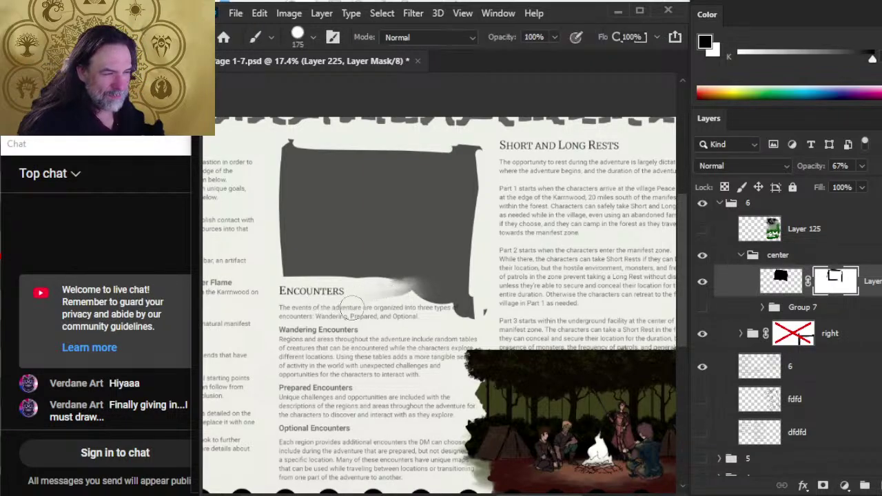
Soften the shape's lower, left and upper edges on Layer 225's mask, alternating black brush strokes with a 300 px Smudge at 40% strength.
key(r)
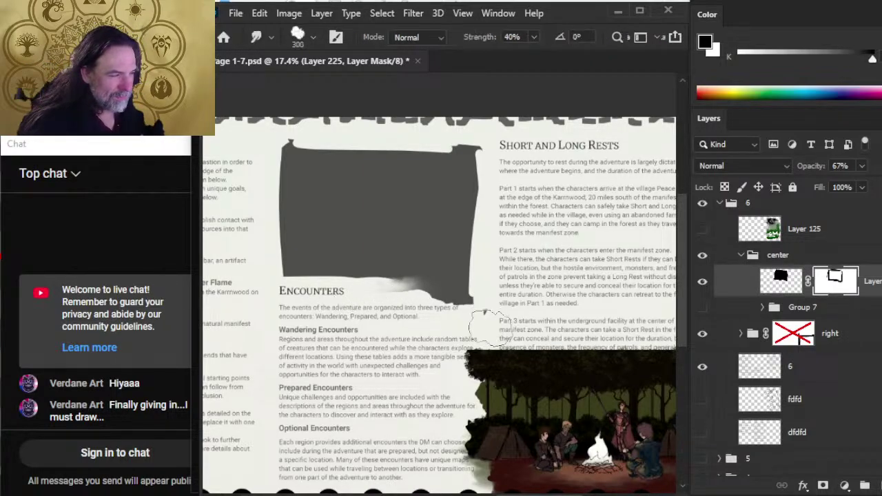
mouse_move(491, 295)
mouse_down()
mouse_move(404, 319)
mouse_move(461, 325)
mouse_move(469, 252)
mouse_move(448, 290)
mouse_move(474, 316)
mouse_move(276, 259)
mouse_move(375, 283)
mouse_move(296, 275)
mouse_move(275, 234)
mouse_move(279, 179)
mouse_up()
key(b)
key(r)
key(b)
key(r)
key(b)
key(r)
key(b)
key(r)
mouse_move(234, 236)
mouse_down()
mouse_move(263, 273)
mouse_move(320, 281)
mouse_move(305, 249)
mouse_move(309, 230)
mouse_move(323, 257)
mouse_move(278, 254)
mouse_move(297, 227)
mouse_move(299, 186)
mouse_move(296, 205)
mouse_move(285, 163)
mouse_move(309, 154)
mouse_move(284, 138)
mouse_move(331, 165)
mouse_up()
key(b)
key(r)
key(b)
drag(289, 138, 317, 141)
key(r)
mouse_move(356, 162)
mouse_down()
mouse_move(315, 147)
mouse_move(386, 148)
mouse_move(404, 166)
mouse_move(393, 175)
mouse_move(317, 155)
mouse_move(248, 165)
mouse_up()
Extend the black on Layer 225 along its left, upper and right edges, and smudge those edges on the mask.
click(781, 279)
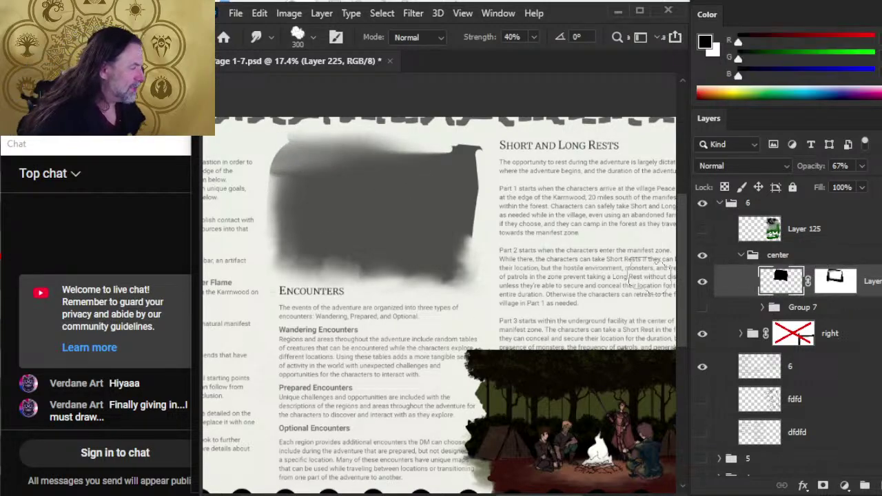
key(b)
drag(279, 220, 262, 193)
mouse_move(284, 138)
mouse_down()
mouse_move(313, 168)
mouse_move(239, 148)
mouse_move(268, 152)
mouse_move(242, 187)
mouse_move(265, 127)
mouse_move(353, 169)
mouse_move(330, 173)
mouse_move(364, 151)
mouse_move(357, 133)
mouse_move(479, 146)
mouse_move(486, 215)
mouse_up()
click(835, 281)
key(r)
key(b)
key(r)
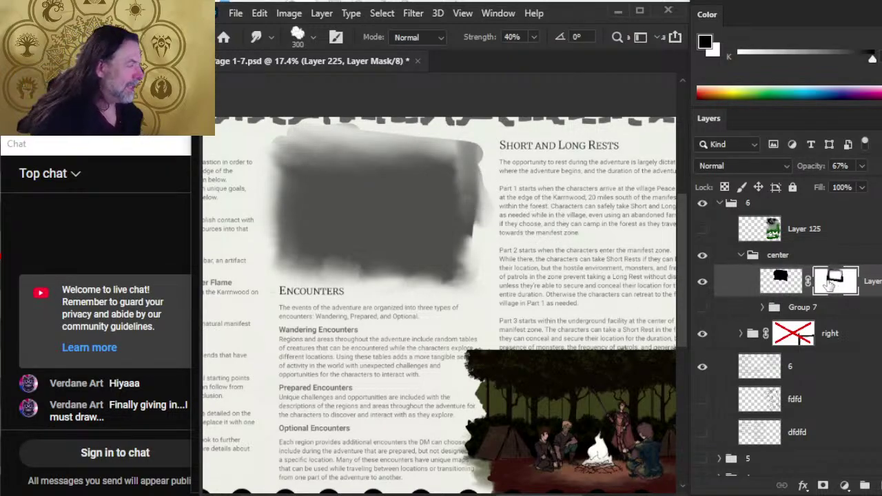
Add black to the shape's upper-right corner on Layer 225, and trim and smudge that edge on the mask.
click(781, 280)
key(b)
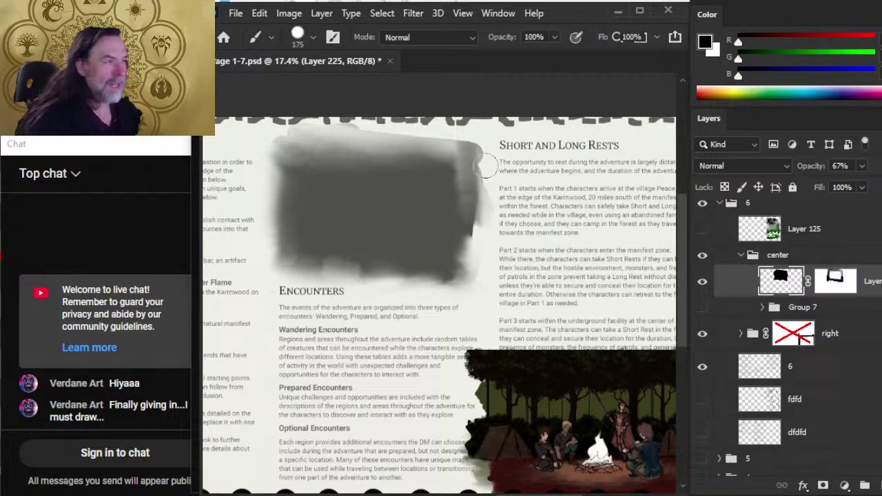
drag(483, 172, 471, 152)
click(834, 281)
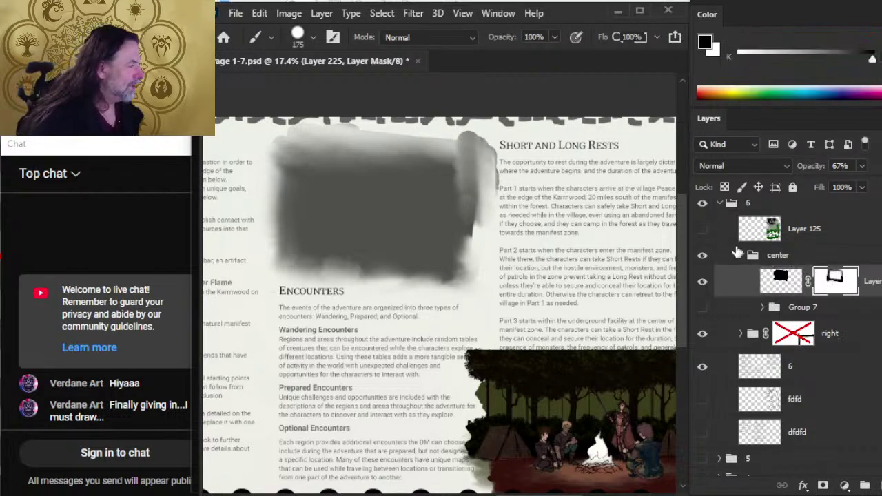
mouse_move(459, 118)
mouse_down()
mouse_move(421, 132)
mouse_move(430, 126)
mouse_up()
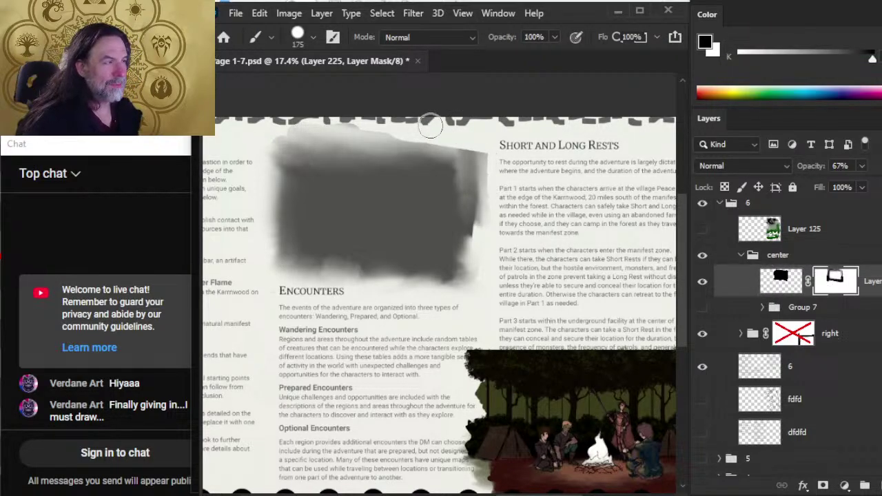
key(r)
mouse_move(475, 149)
mouse_down()
mouse_move(492, 228)
mouse_move(475, 138)
mouse_move(468, 248)
mouse_move(428, 196)
mouse_move(290, 255)
mouse_move(372, 272)
mouse_move(455, 266)
mouse_move(449, 213)
mouse_move(461, 261)
mouse_move(434, 252)
mouse_move(413, 276)
mouse_move(460, 259)
mouse_move(305, 213)
mouse_move(311, 167)
mouse_move(255, 162)
mouse_move(281, 249)
mouse_move(303, 193)
mouse_move(348, 160)
mouse_move(289, 183)
mouse_move(448, 138)
mouse_up()
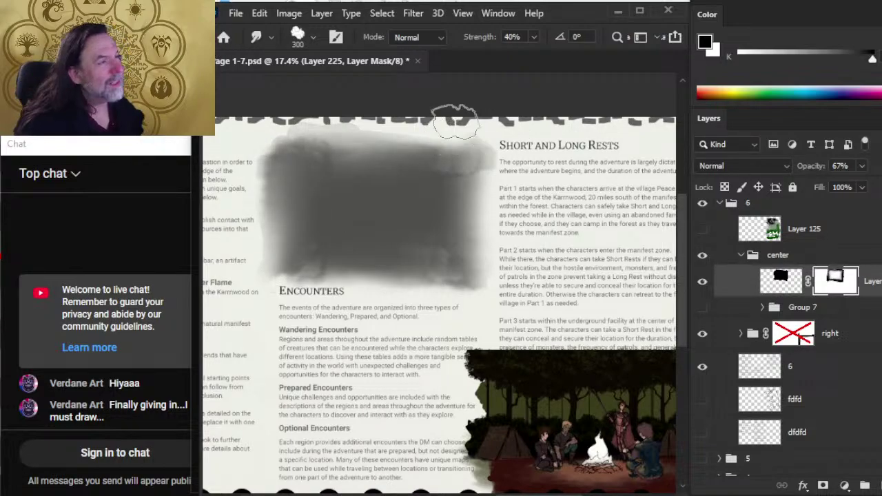
Review the softened shape within the whole page and re-enable the right group's layer mask.
key(z)
alt+click(491, 297)
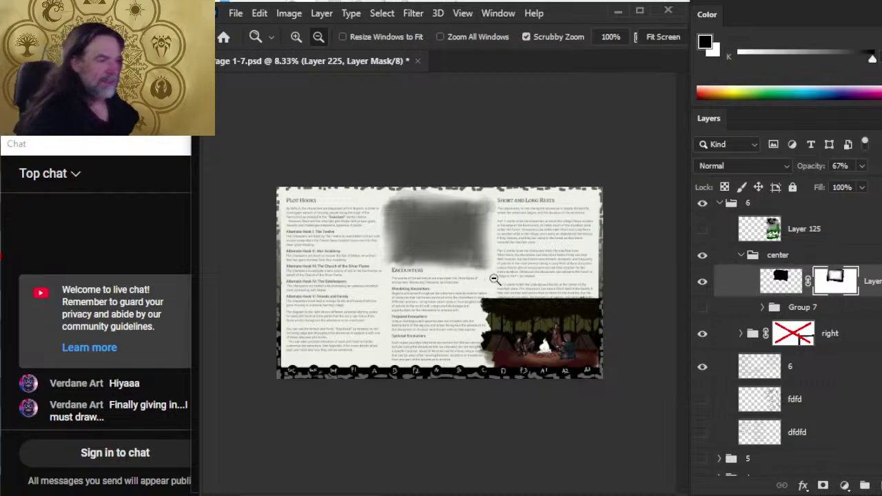
drag(494, 279, 505, 284)
key(r)
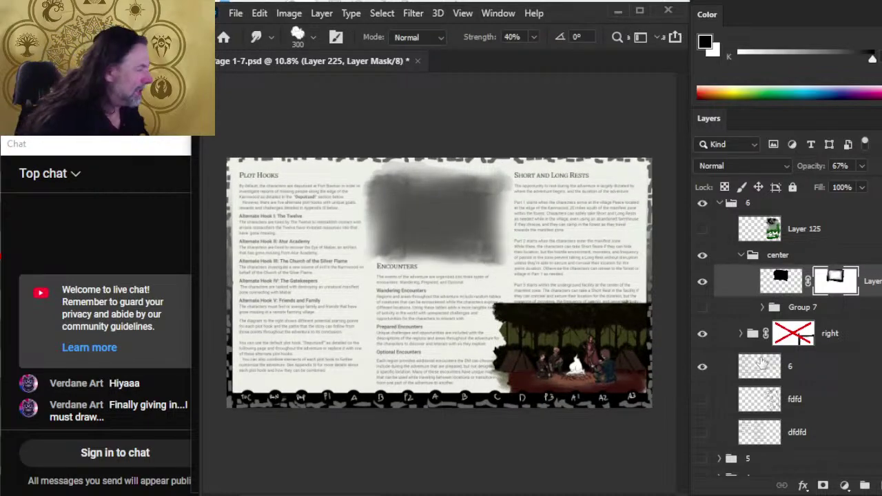
shift+click(787, 334)
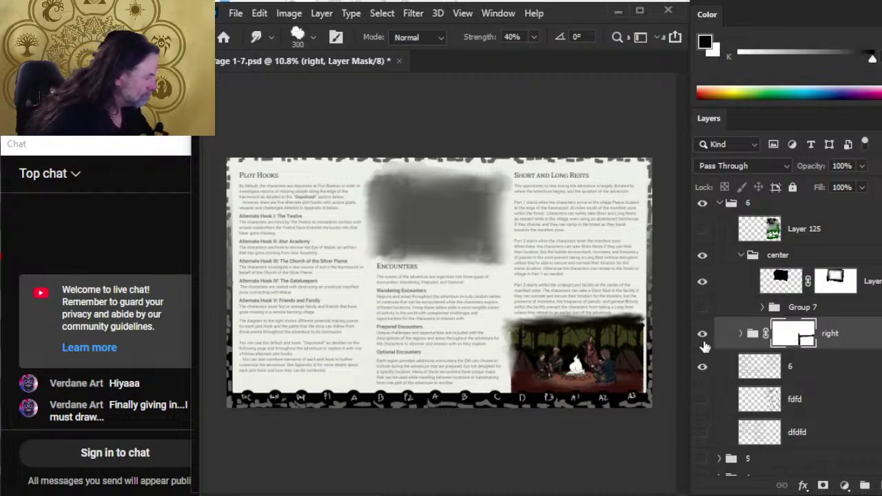
Paint and smudge the right group's mask around the campfire picture to blend its side edges into the page.
key(b)
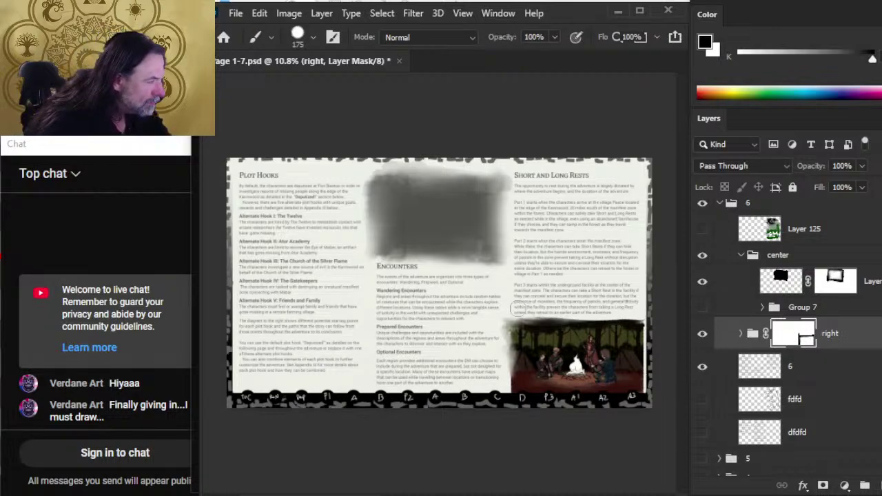
key(r)
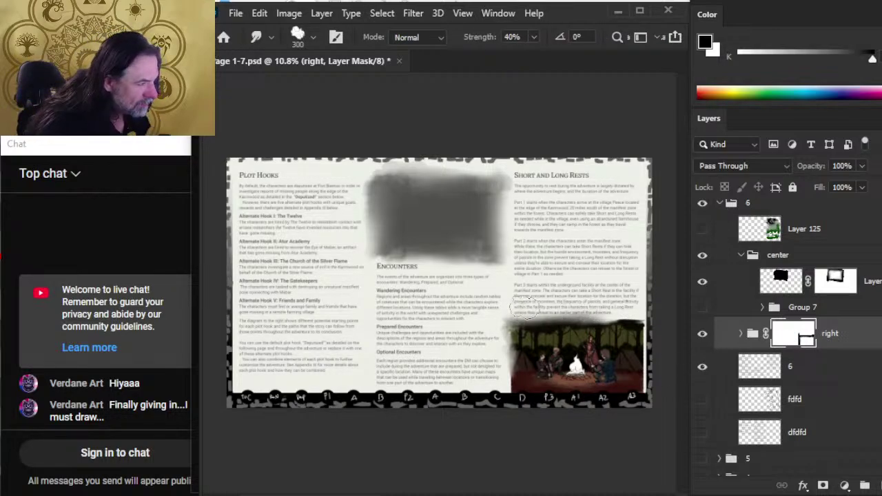
key(b)
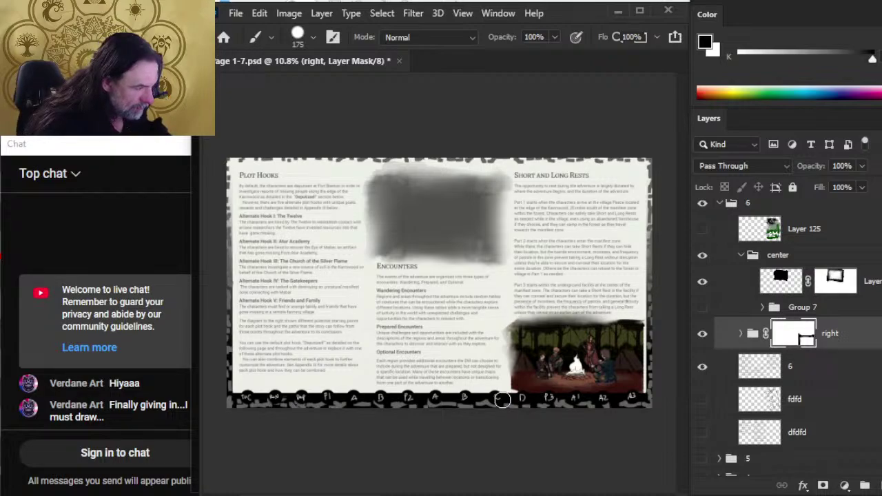
key(r)
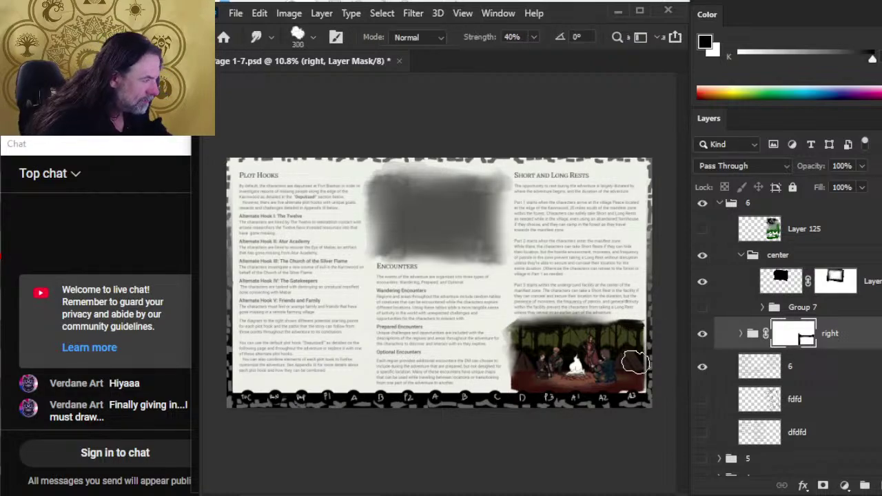
mouse_move(639, 366)
mouse_down()
mouse_move(647, 319)
mouse_move(647, 397)
mouse_move(625, 329)
mouse_move(645, 362)
mouse_move(631, 362)
mouse_move(644, 374)
mouse_move(633, 379)
mouse_move(634, 364)
mouse_move(641, 394)
mouse_move(650, 331)
mouse_move(638, 404)
mouse_move(645, 395)
mouse_move(629, 363)
mouse_move(641, 400)
mouse_move(640, 334)
mouse_move(632, 401)
mouse_move(628, 351)
mouse_move(630, 380)
mouse_move(632, 368)
mouse_move(653, 362)
mouse_move(655, 337)
mouse_move(630, 371)
mouse_move(628, 358)
mouse_move(624, 401)
mouse_move(596, 407)
mouse_move(638, 403)
mouse_move(624, 384)
mouse_move(547, 396)
mouse_move(635, 406)
mouse_move(566, 396)
mouse_move(597, 400)
mouse_move(607, 387)
mouse_move(594, 397)
mouse_move(616, 398)
mouse_move(522, 402)
mouse_move(547, 427)
mouse_move(504, 412)
mouse_move(535, 389)
mouse_move(534, 379)
mouse_move(495, 401)
mouse_move(520, 303)
mouse_up()
key(b)
key(r)
key(b)
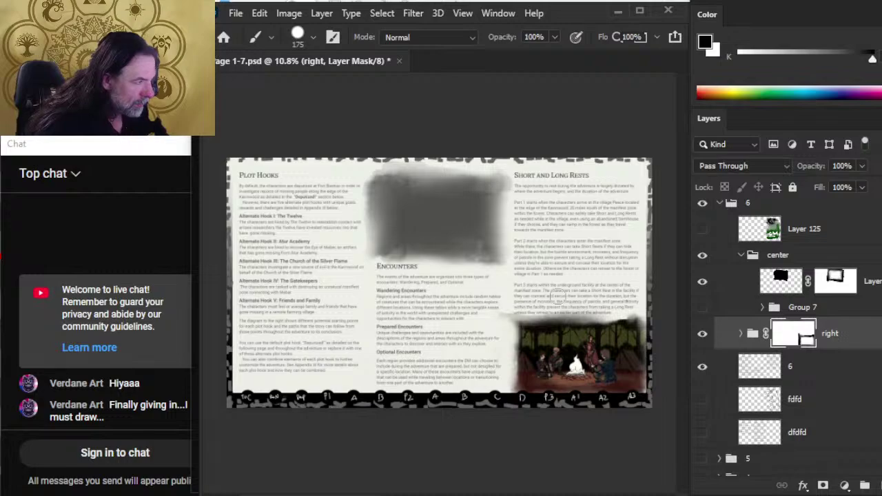
key(r)
mouse_move(518, 296)
mouse_down()
mouse_move(510, 320)
mouse_move(523, 329)
mouse_move(521, 355)
mouse_move(526, 342)
mouse_move(523, 383)
mouse_move(511, 309)
mouse_up()
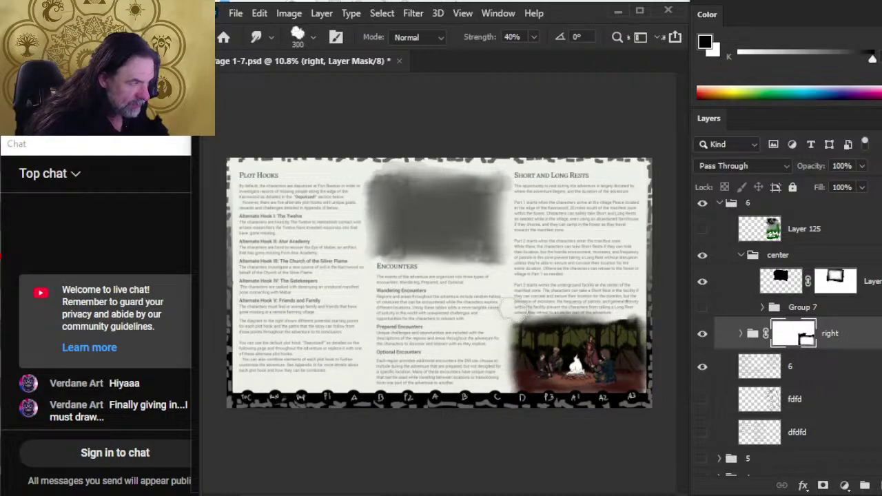
Trim the campfire picture's upper edge with black on the right group's mask and smudge it to a soft fade.
key(b)
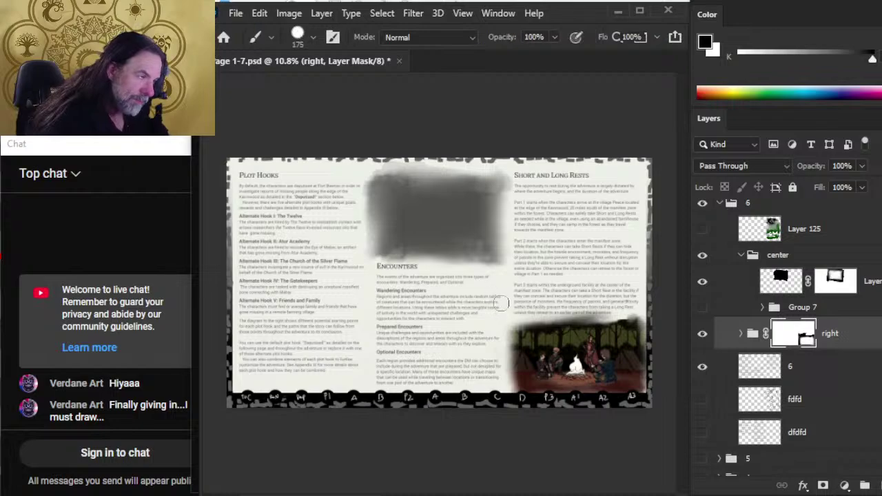
mouse_move(551, 317)
mouse_down()
mouse_move(613, 323)
mouse_move(548, 327)
mouse_move(562, 377)
mouse_move(589, 350)
mouse_move(572, 336)
mouse_move(624, 328)
mouse_move(541, 318)
mouse_move(600, 310)
mouse_up()
key(r)
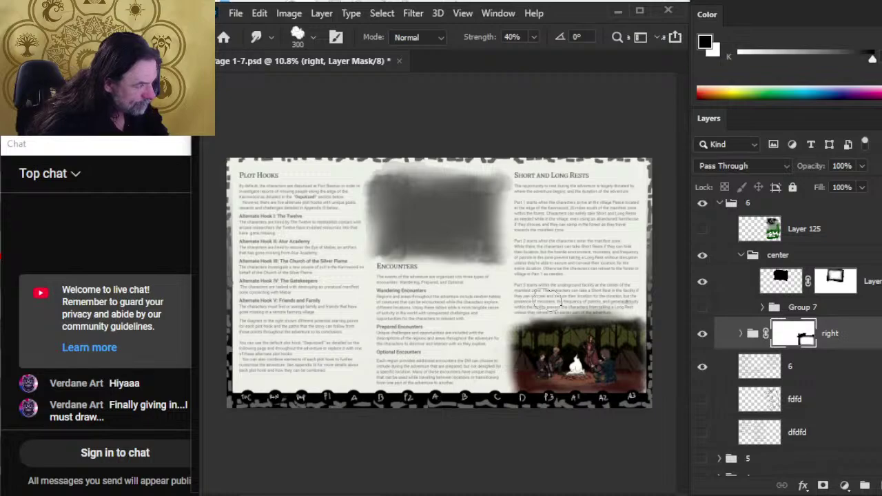
key(b)
key(r)
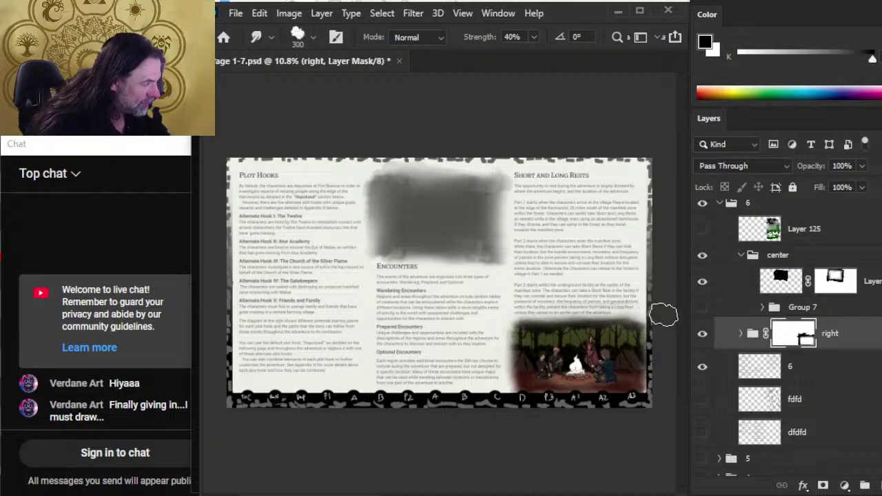
drag(611, 330, 547, 319)
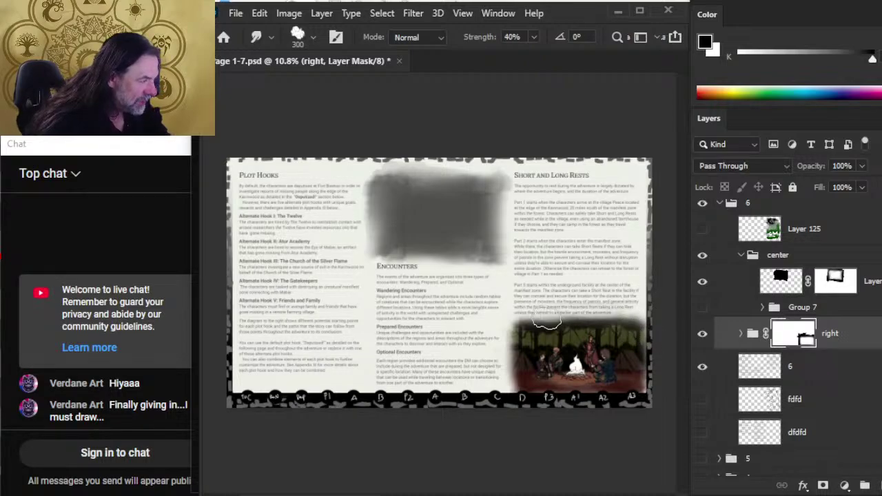
Smudge the right group's mask along the campfire picture's right and lower edges to soften them.
key(shift)
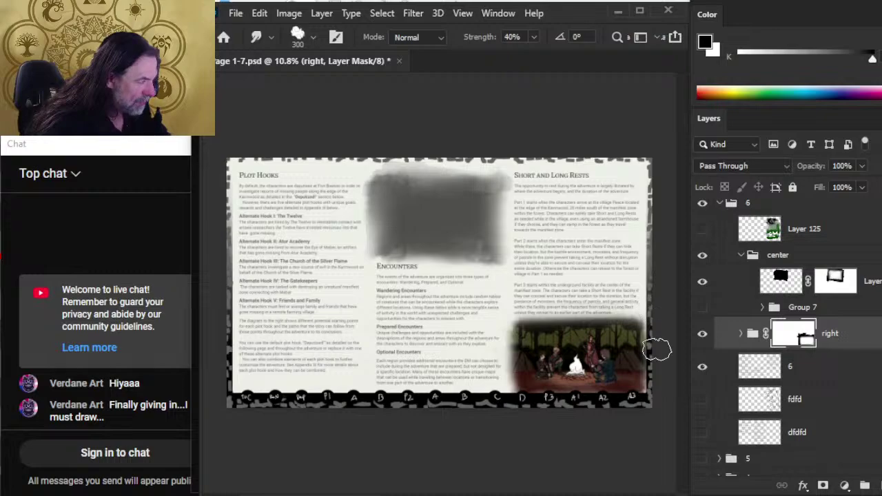
key(shift)
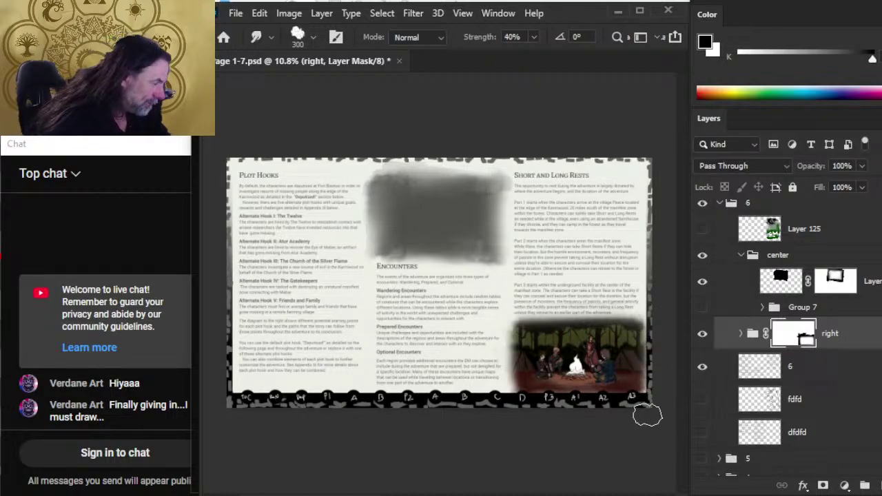
key(shift)
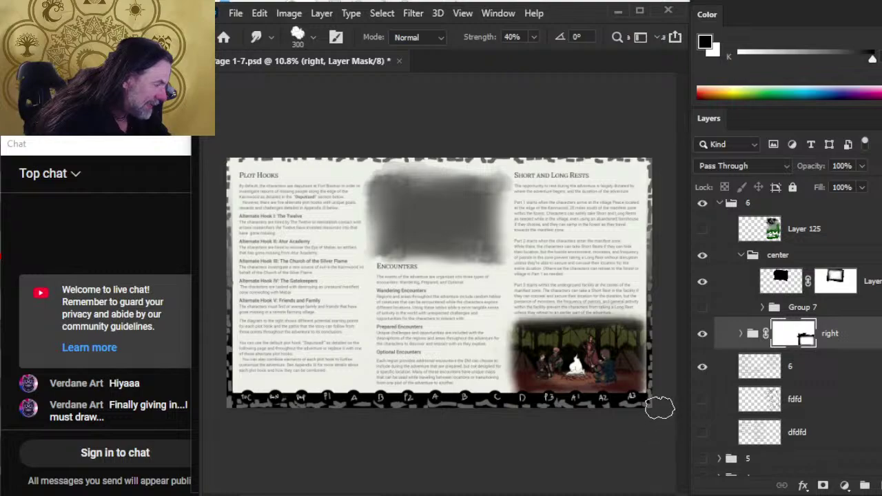
key(shift)
key(shift)
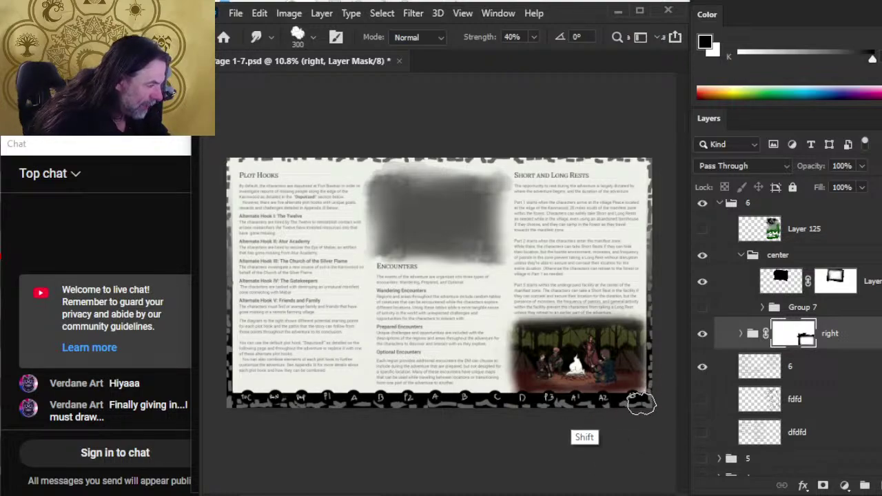
key(shift)
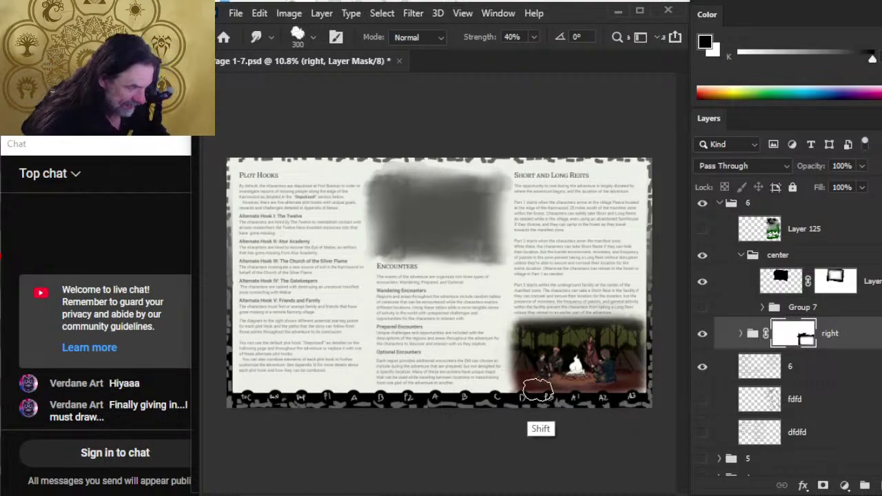
key(shift)
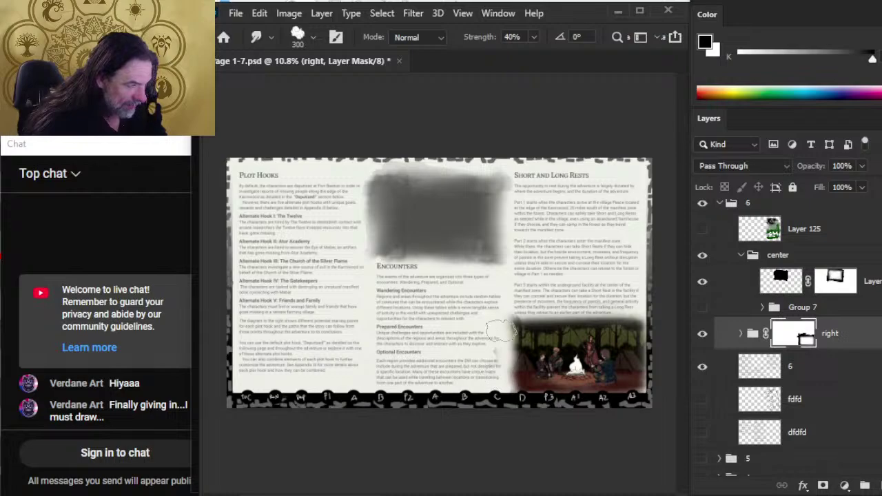
Smudge the campfire picture's left edge on the right group's mask and paint out the stray marks beside it with black.
mouse_move(501, 332)
mouse_down()
mouse_move(525, 359)
mouse_move(515, 365)
mouse_up()
key(b)
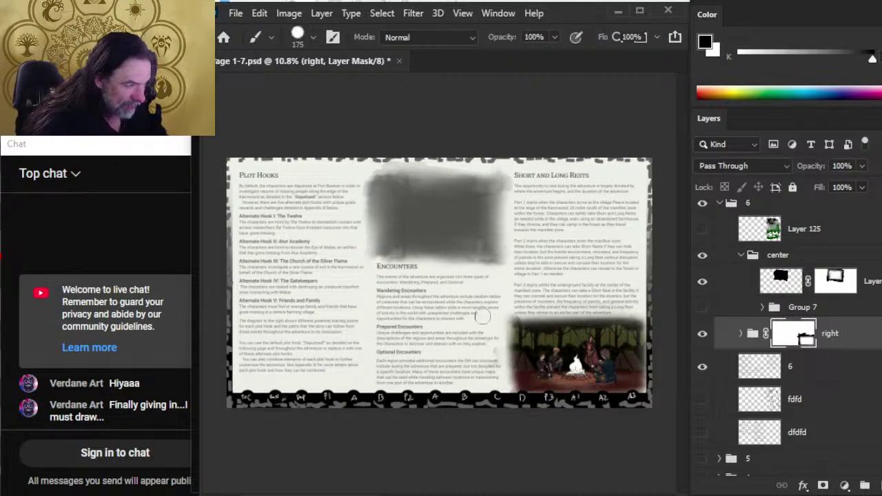
key(r)
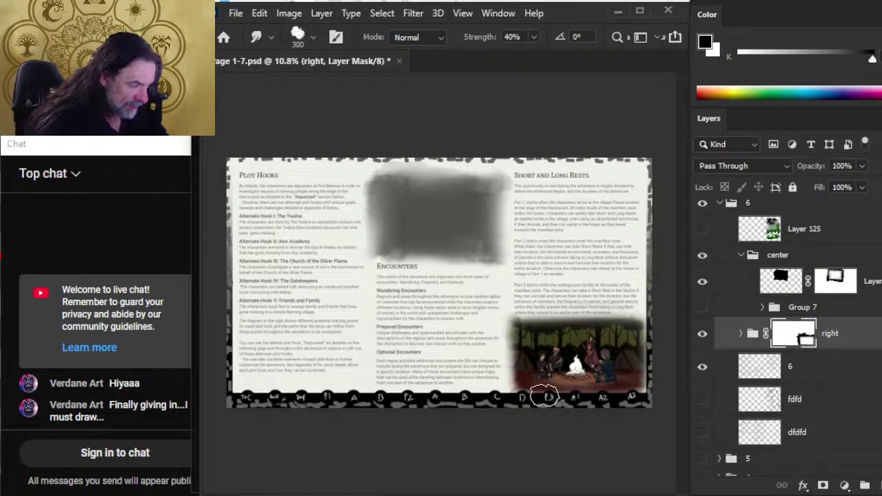
key(shift)
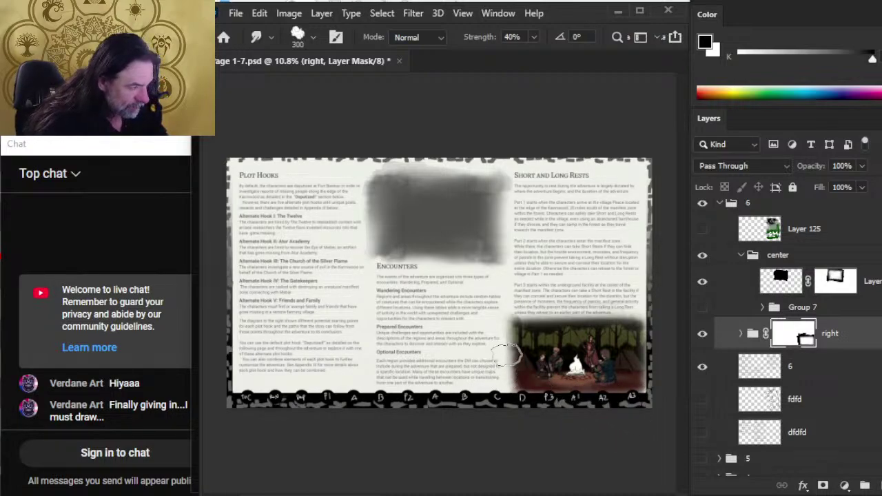
key(b)
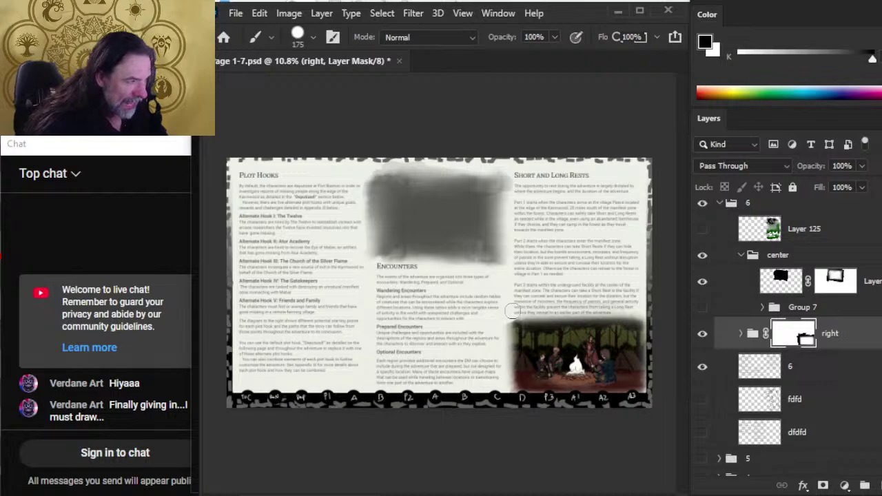
key(r)
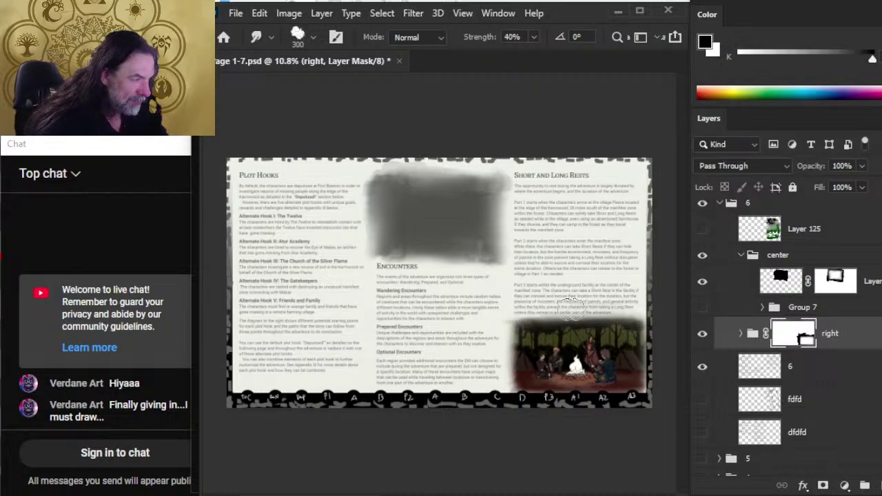
Smudge the right group's mask across the campfire picture's upper edge, from its upper-right corner to its upper-left corner.
key(shift)
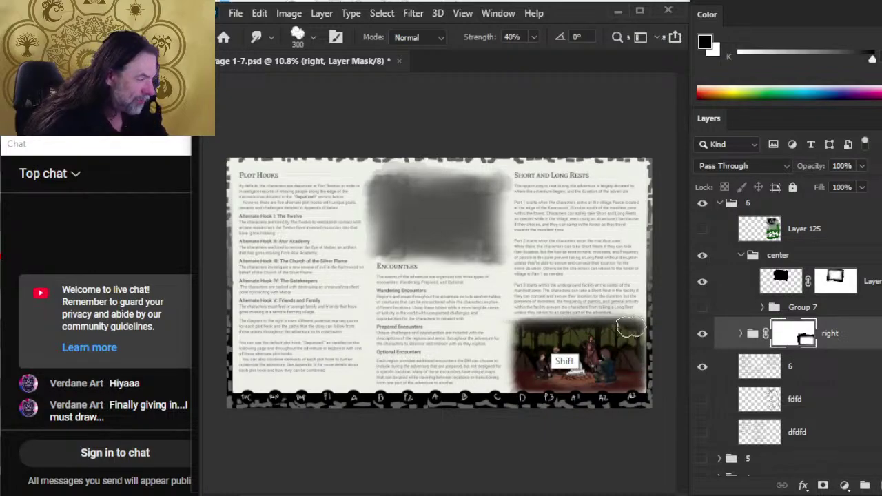
key(b)
key(r)
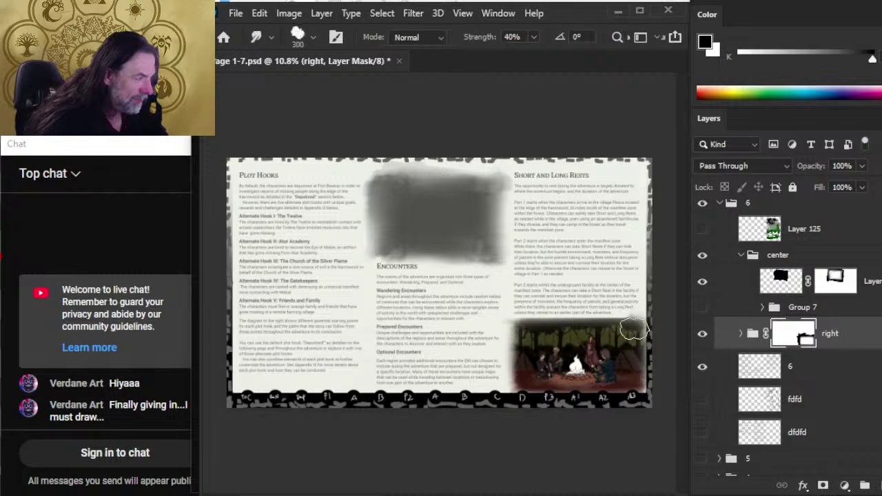
key(l)
drag(597, 322, 558, 321)
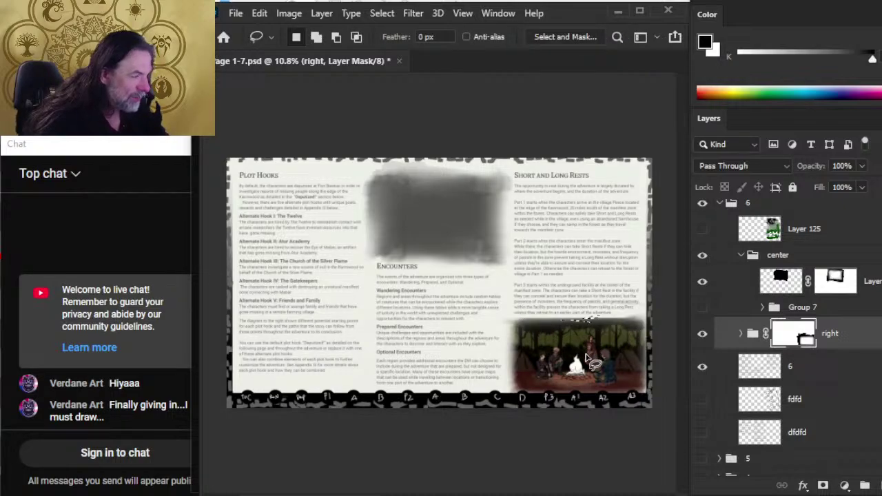
key(r)
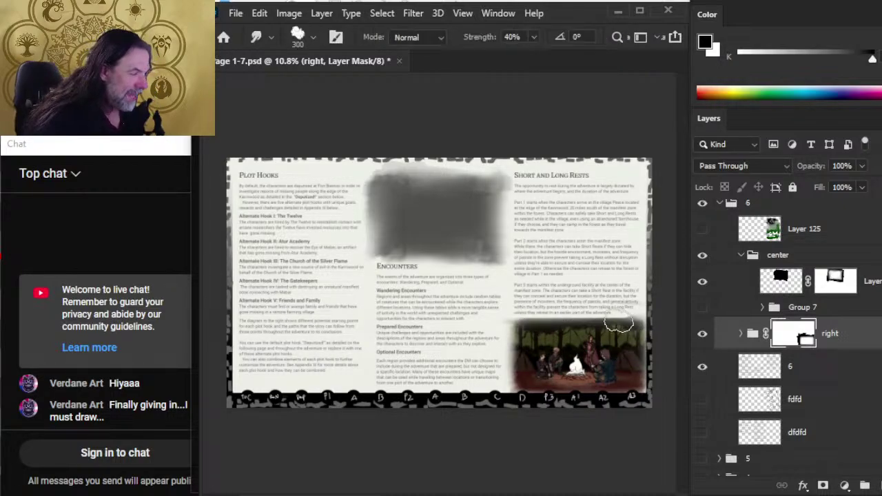
key(shift)
mouse_move(625, 324)
mouse_down()
mouse_move(604, 330)
mouse_move(610, 326)
mouse_move(590, 314)
mouse_move(614, 319)
mouse_move(544, 318)
mouse_move(517, 307)
mouse_up()
key(shift)
Trim the campfire picture's left edge and upper-left corner with black and smudging on the right group's mask.
key(b)
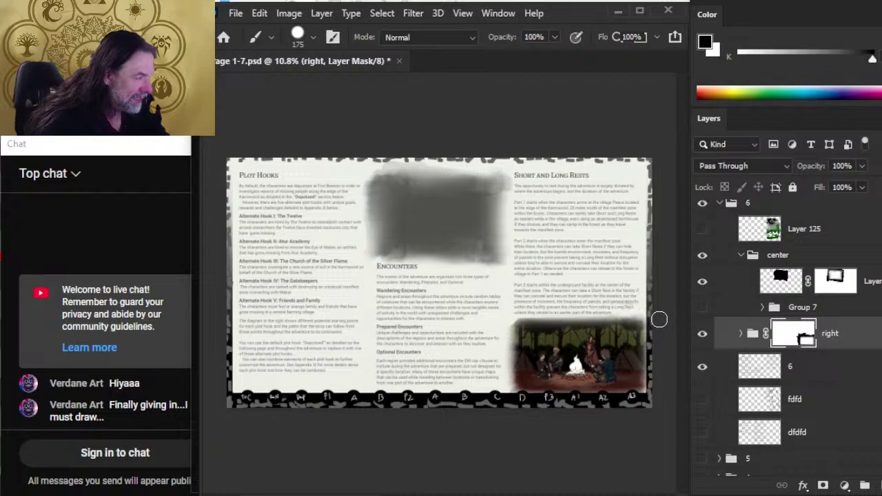
key(r)
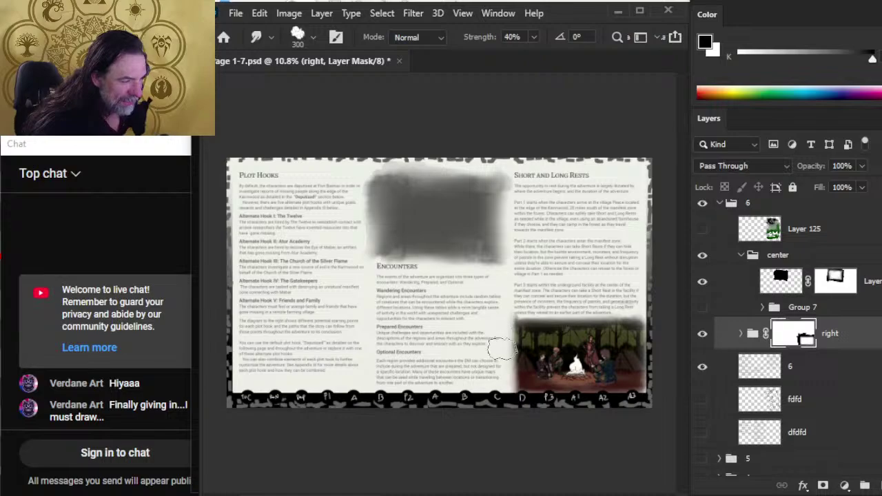
key(b)
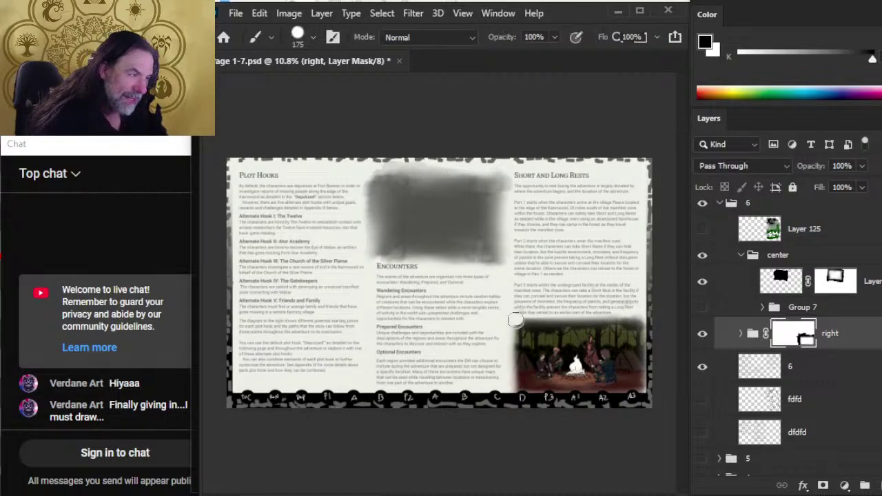
key(r)
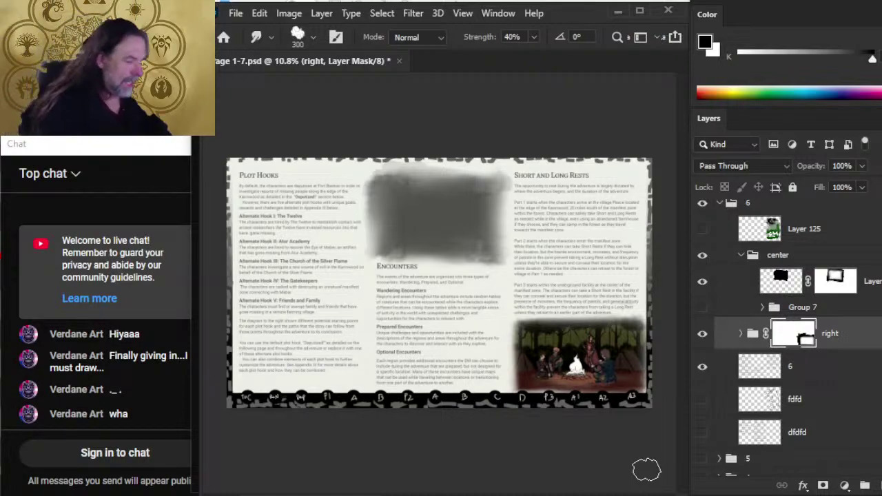
Smudge the campfire picture's lower and right edges once more on the right group's mask.
key(shift)
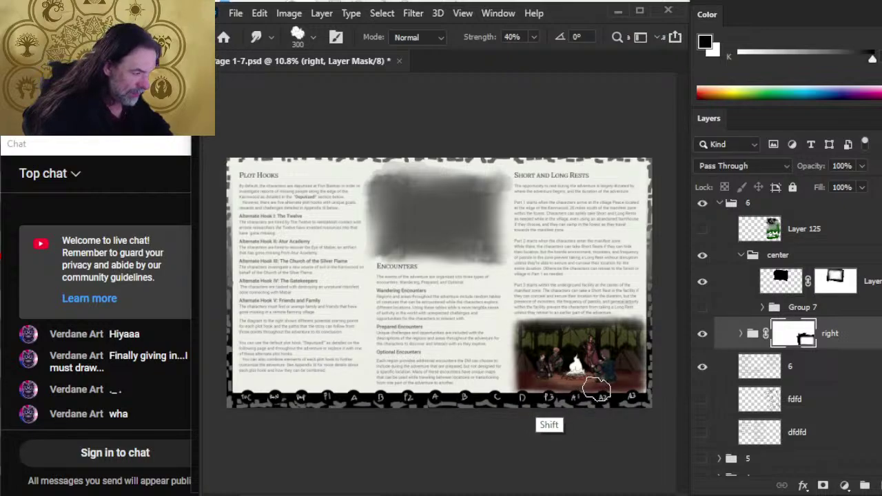
key(shift)
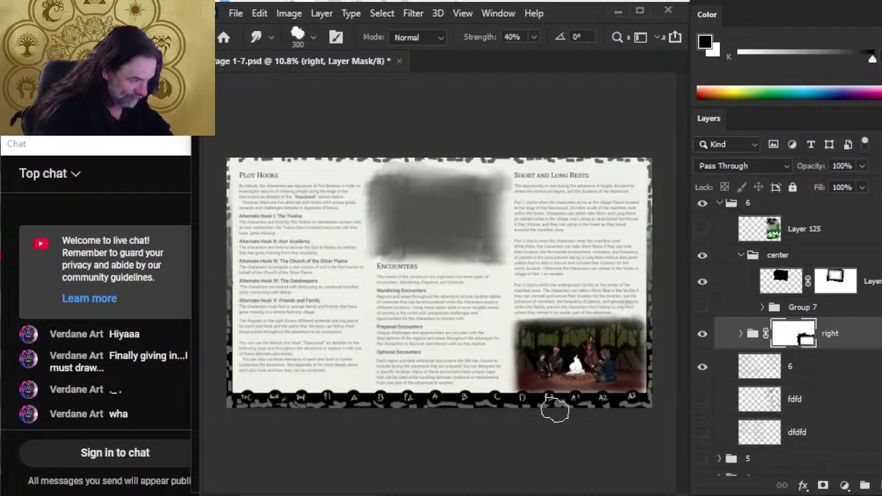
key(shift)
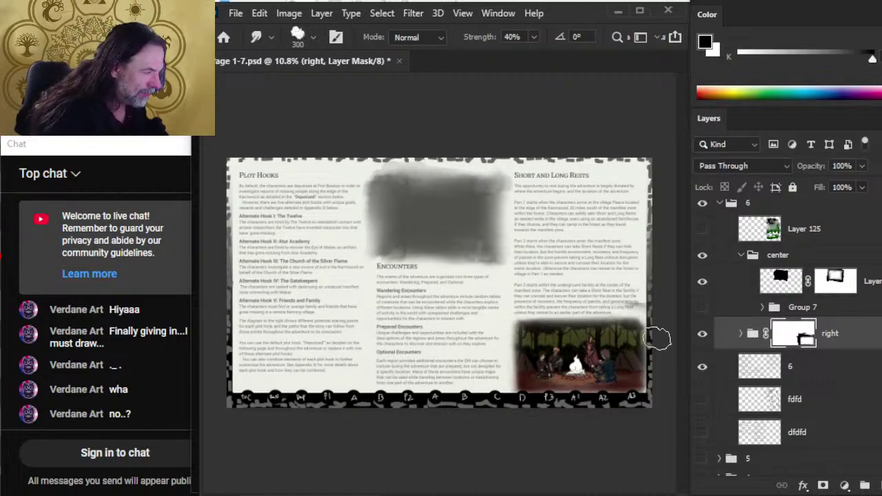
Paint out the smudge remnants over the text above the campfire picture with black on the right group's mask.
key(b)
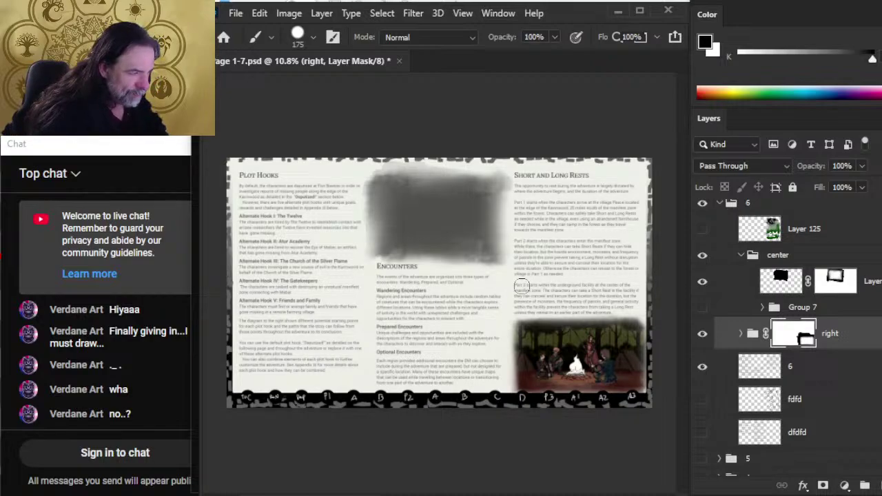
key(r)
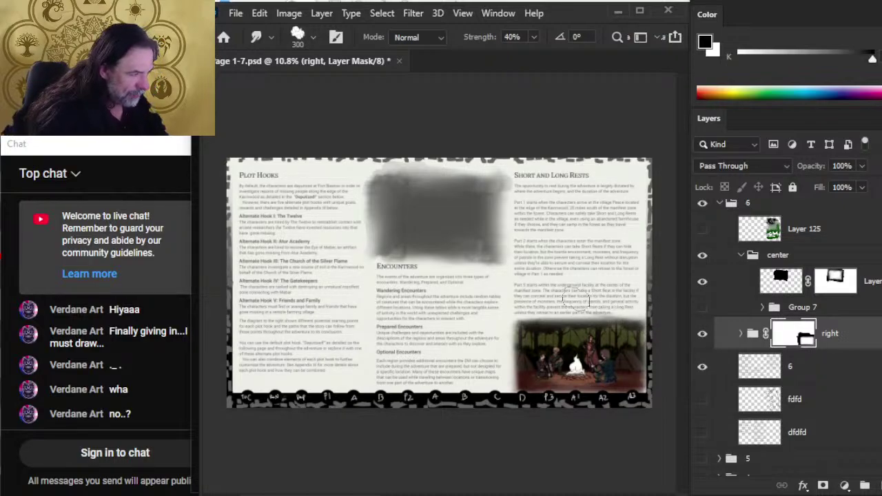
key(b)
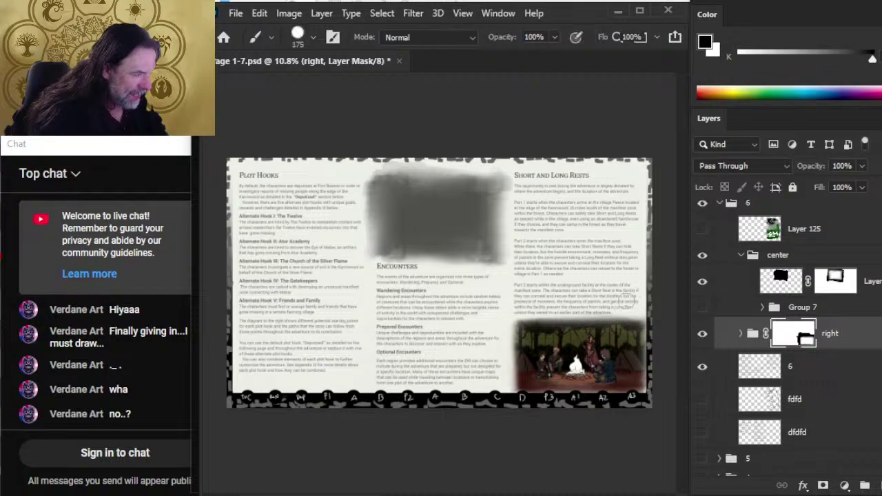
key(r)
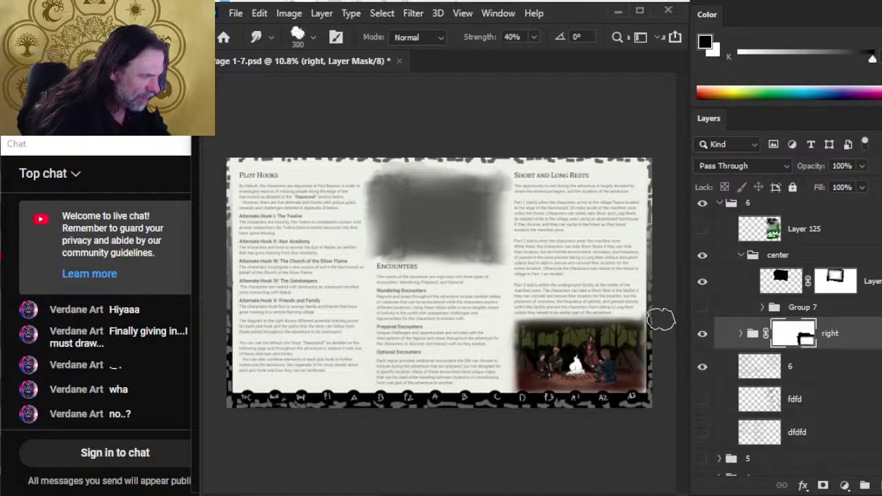
key(b)
key(r)
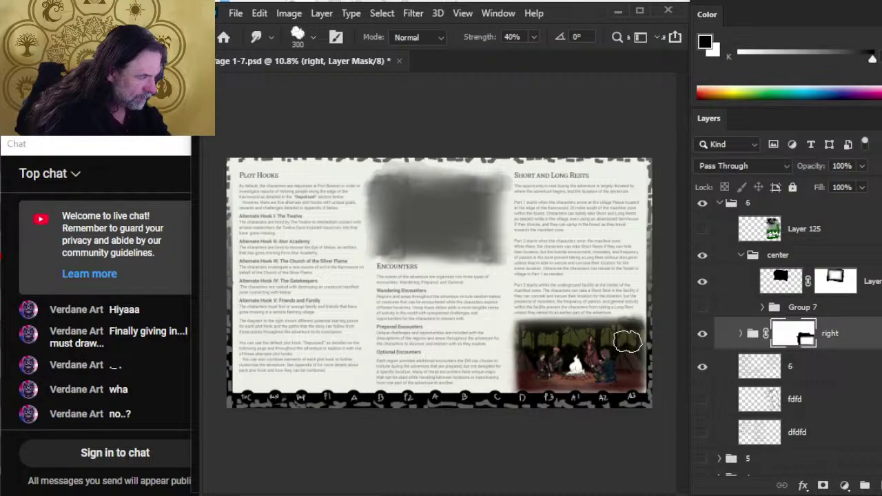
Smudge the campfire picture's upper-right corner and right edge on the right group's mask to a soft fade.
key(shift)
mouse_move(637, 318)
mouse_down()
mouse_move(541, 320)
mouse_move(633, 319)
mouse_move(541, 317)
mouse_move(618, 312)
mouse_up()
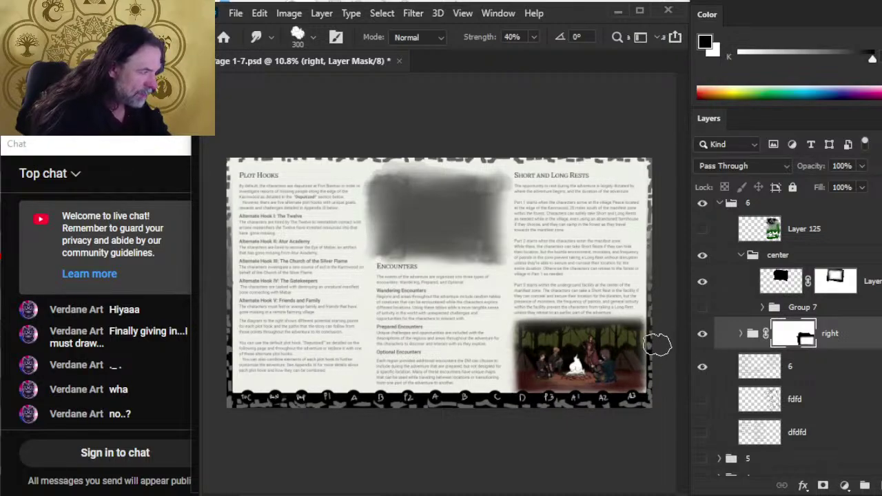
key(shift)
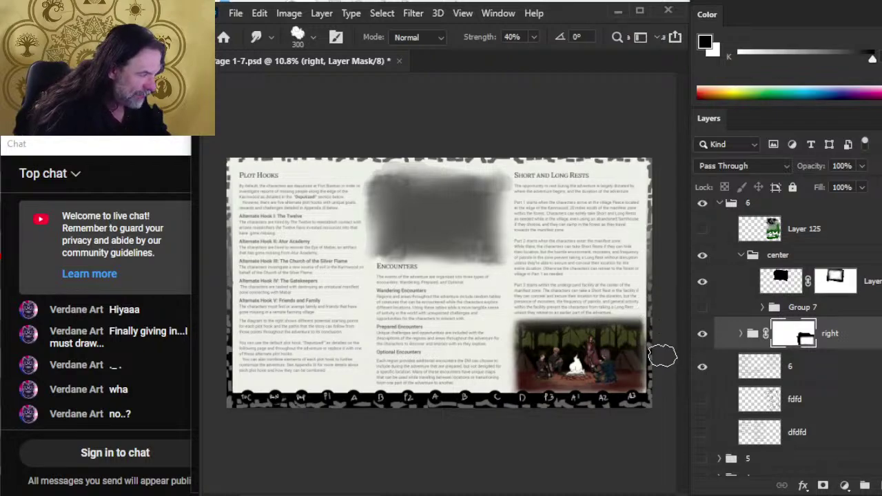
key(shift)
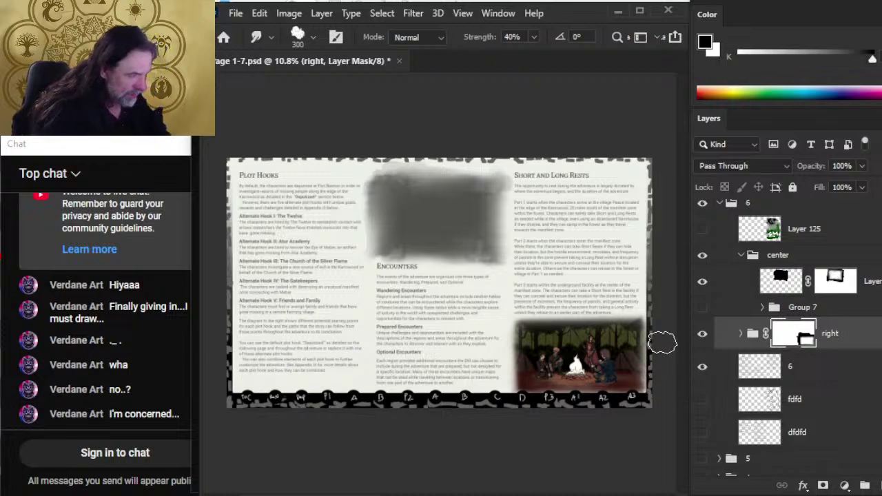
key(shift)
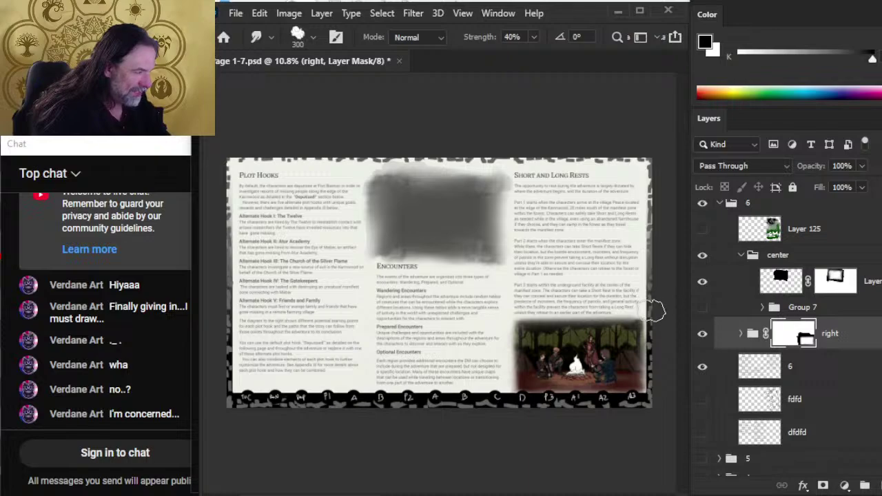
key(shift)
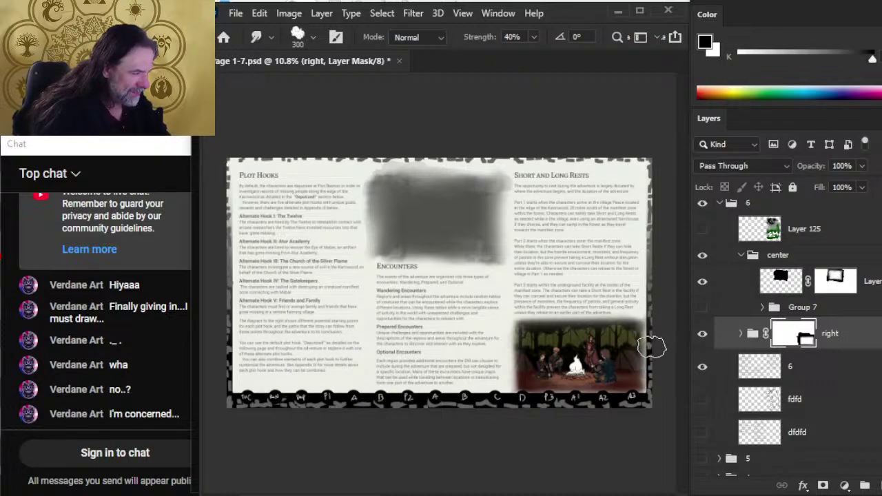
Smudge the campfire picture's upper edge and left side on the right group's mask to even out the fade.
key(shift)
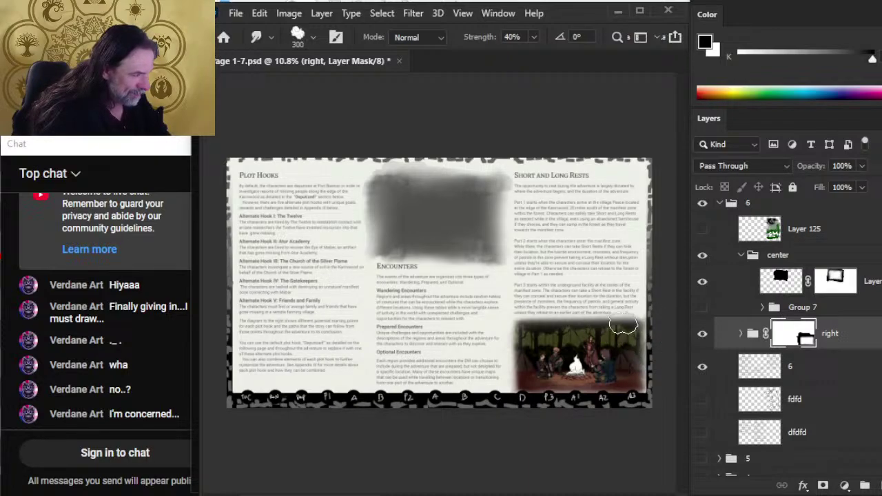
key(shift)
key(shift)
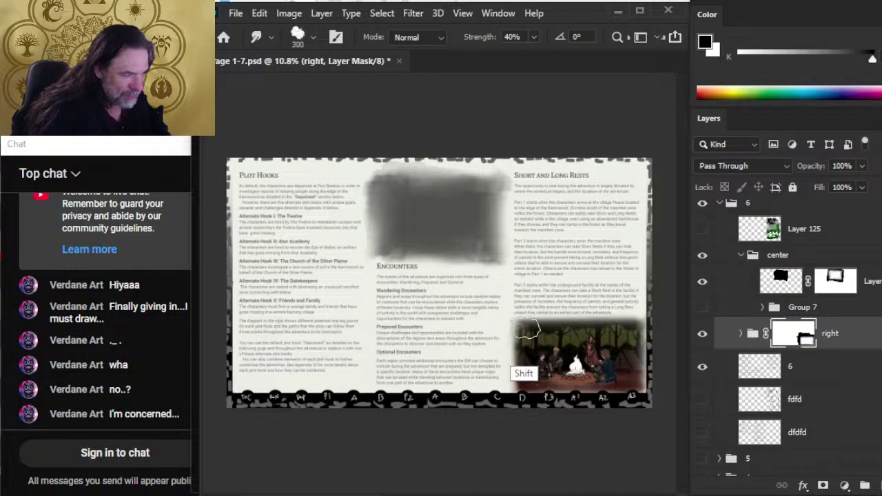
key(shift)
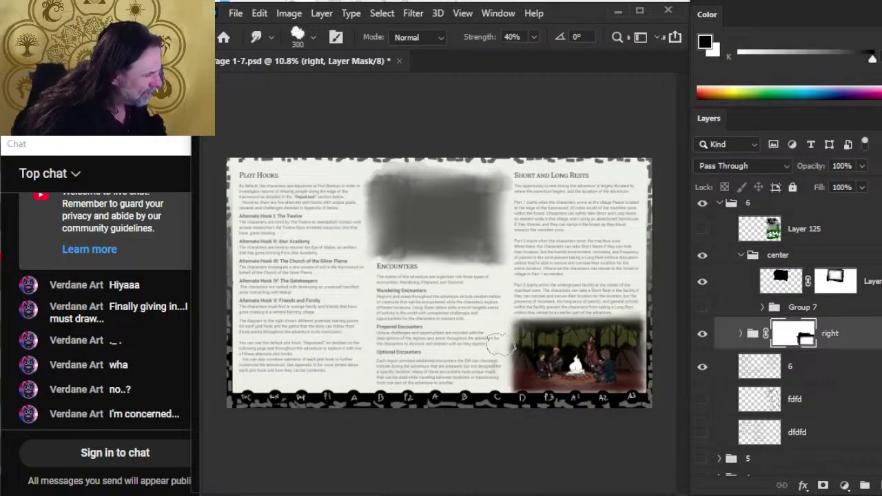
Smudge the campfire picture's left edge on the right group's mask and the dark backing's lower edge on Layer 225's mask.
drag(501, 341, 505, 385)
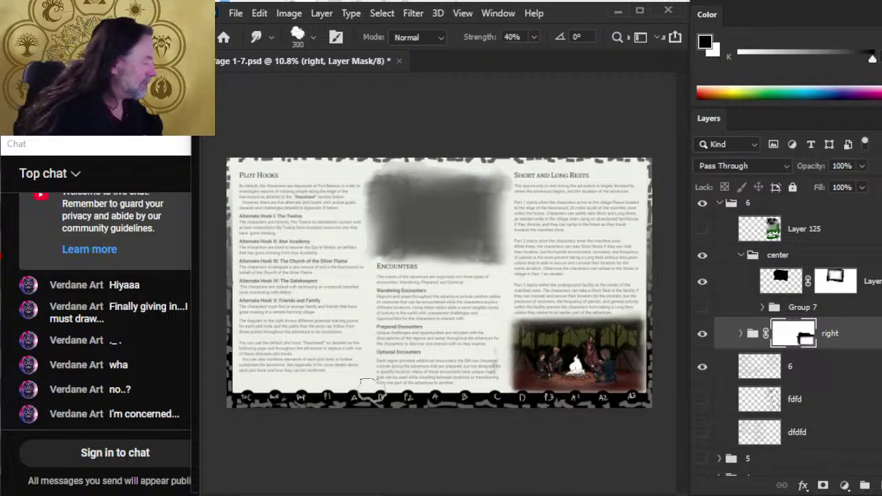
click(782, 285)
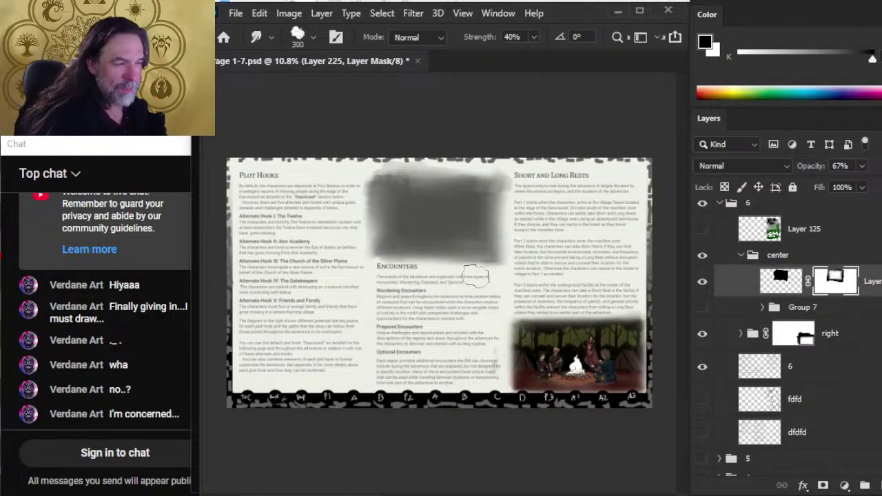
mouse_move(476, 276)
mouse_down()
mouse_move(372, 266)
mouse_move(455, 270)
mouse_move(430, 283)
mouse_up()
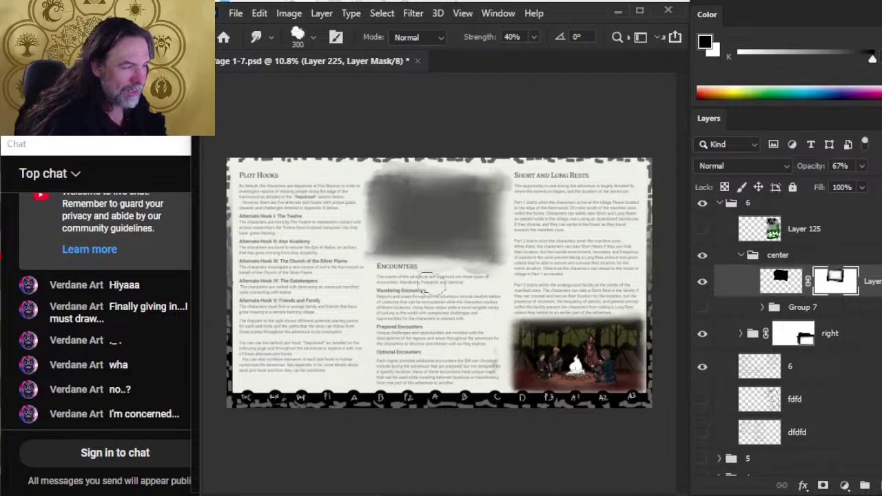
key(b)
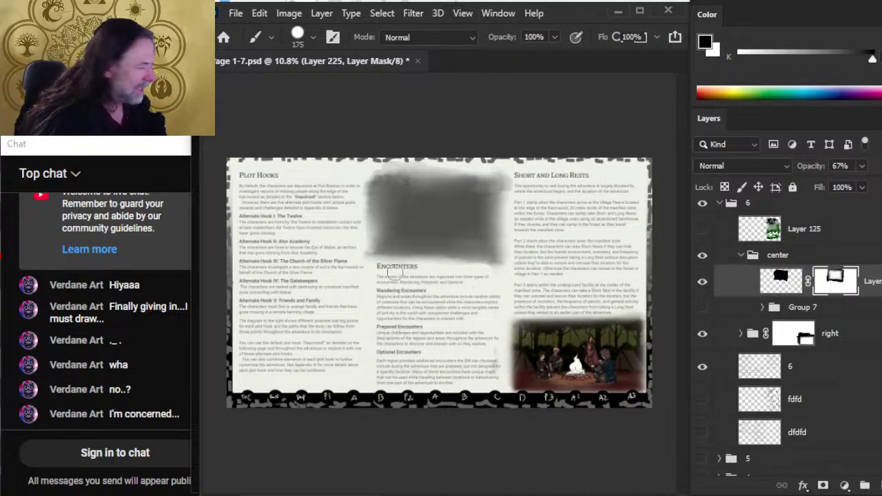
key(b)
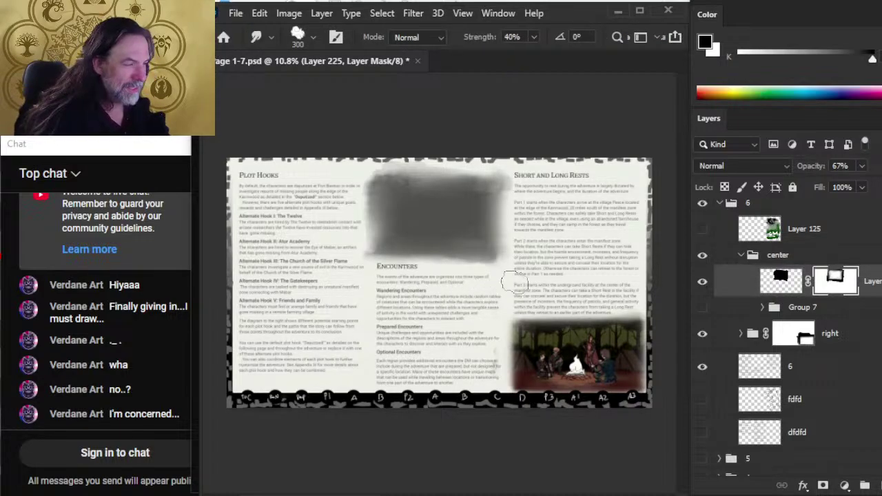
Smudge the dark backing's right edge up to its upper-right corner on Layer 225's mask.
mouse_move(480, 231)
mouse_down()
mouse_move(494, 248)
mouse_move(501, 203)
mouse_up()
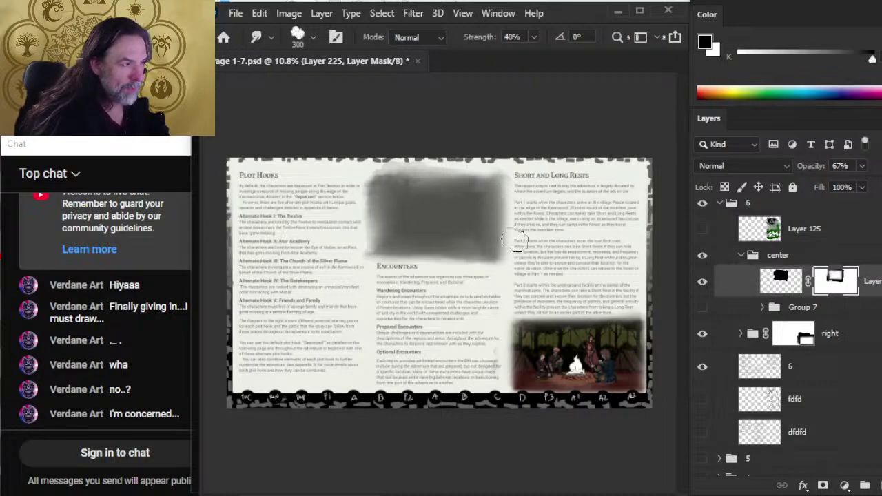
mouse_move(516, 239)
mouse_down()
mouse_move(474, 237)
mouse_move(475, 199)
mouse_move(492, 199)
mouse_move(489, 219)
mouse_move(493, 207)
mouse_up()
mouse_move(509, 274)
mouse_down()
mouse_move(503, 254)
mouse_move(471, 259)
mouse_move(514, 243)
mouse_move(511, 210)
mouse_move(504, 242)
mouse_move(485, 219)
mouse_move(492, 208)
mouse_move(499, 225)
mouse_move(436, 197)
mouse_move(483, 182)
mouse_move(393, 168)
mouse_move(392, 179)
mouse_move(487, 155)
mouse_up()
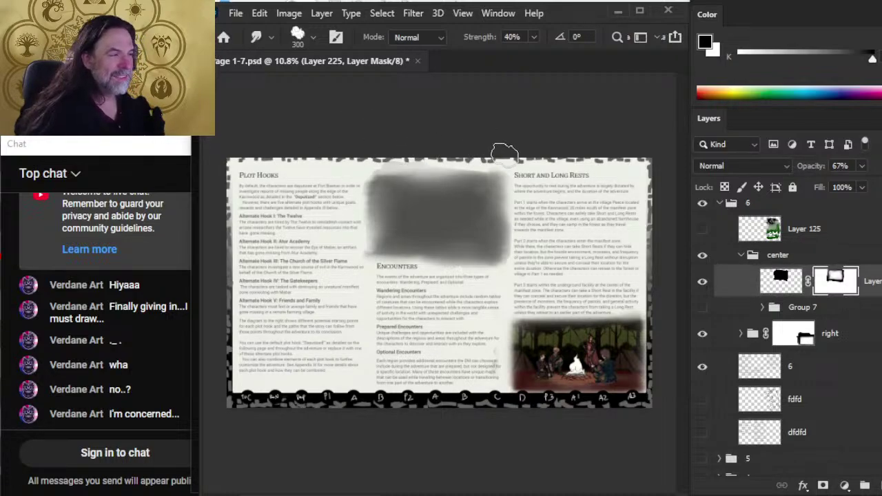
Undo the smudge at the dark backing's upper-left corner and soften its left side and lower-left corner on the mask.
mouse_move(411, 182)
mouse_down()
mouse_move(351, 173)
mouse_move(355, 197)
mouse_up()
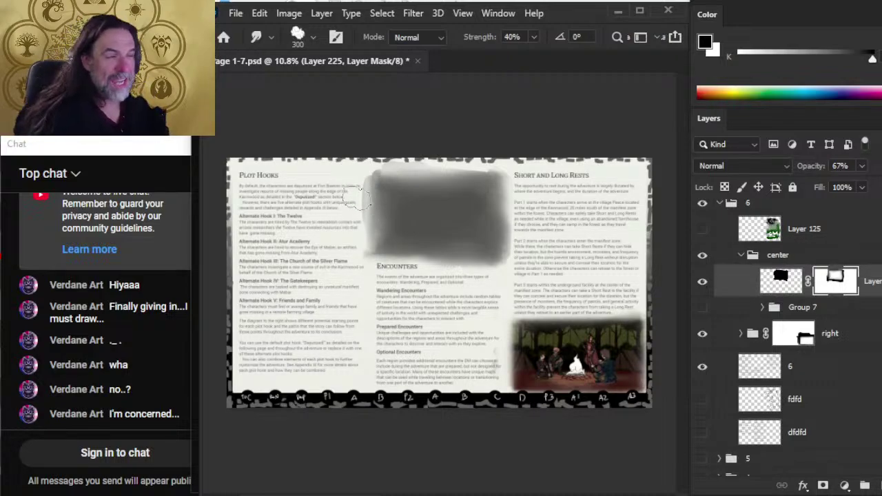
key(ctrl+z)
key(ctrl+z)
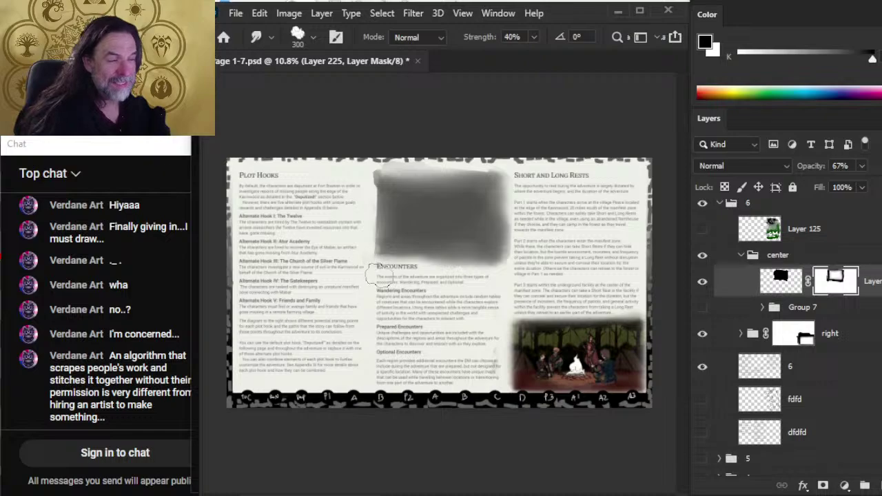
mouse_move(379, 276)
mouse_down()
mouse_move(382, 227)
mouse_move(393, 220)
mouse_move(395, 232)
mouse_move(382, 223)
mouse_move(363, 242)
mouse_move(367, 212)
mouse_move(378, 238)
mouse_up()
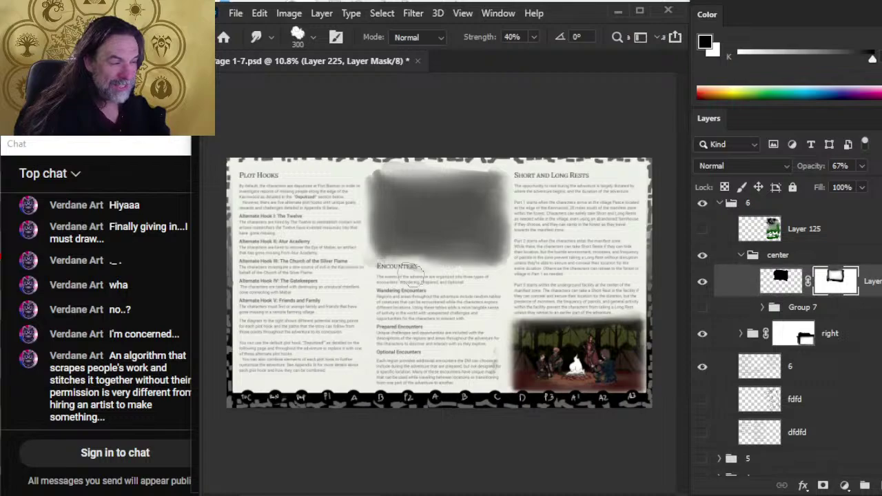
key(b)
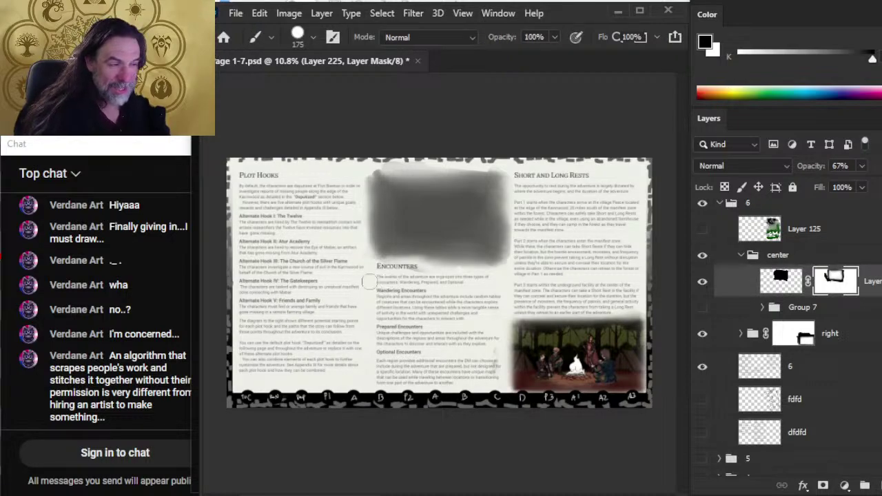
key(r)
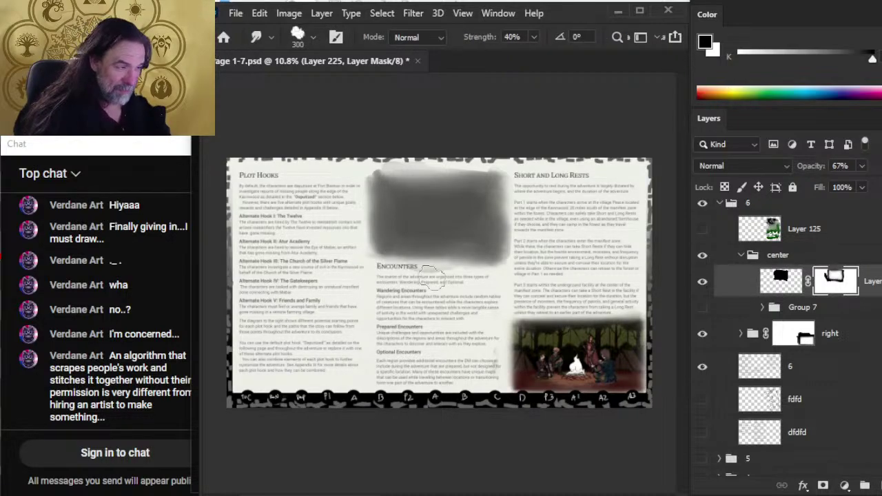
Paint out the smudge remnants around the Encounters heading with black on Layer 225's mask and smudge the backing's lower-right corner.
key(b)
right_click(417, 270)
key(Escape)
key(r)
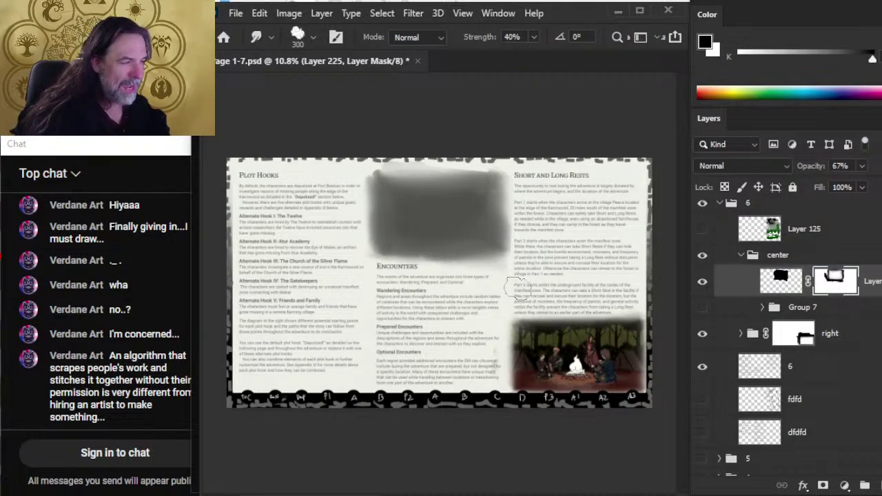
drag(521, 266, 527, 268)
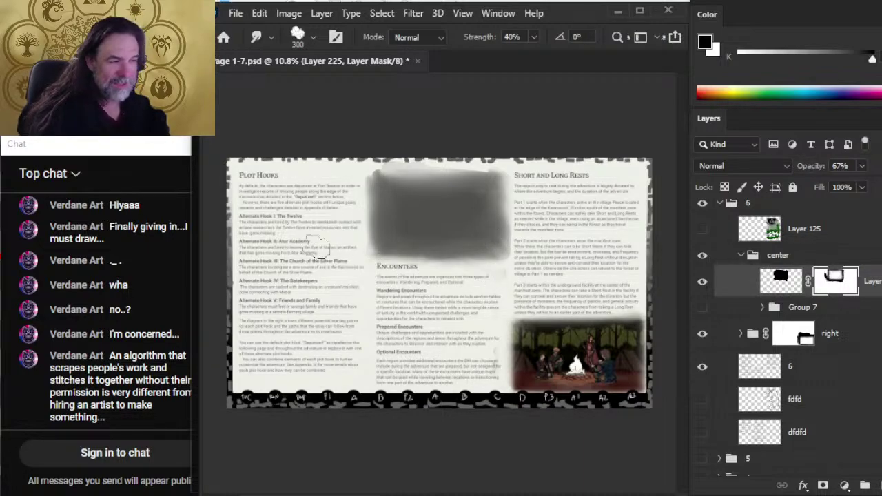
key(b)
key(r)
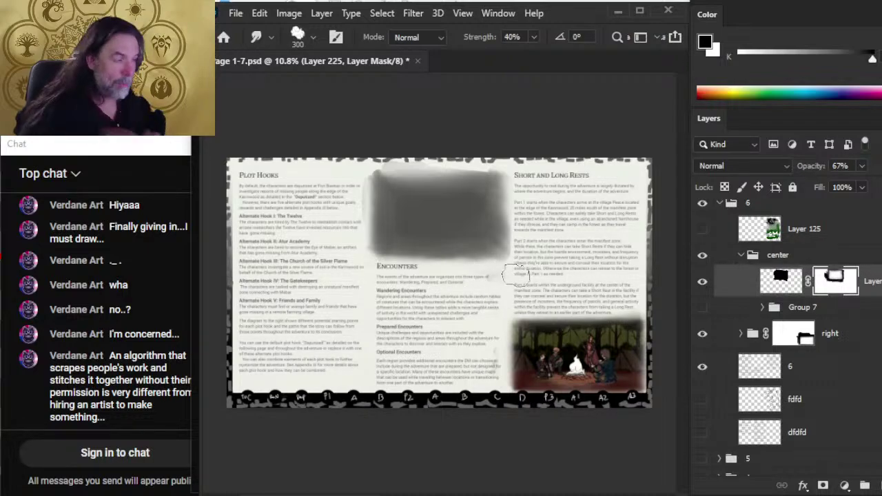
Smudge the dark backing's lower edge above Encounters, its left side and its upper-left corner on Layer 225's mask.
key(shift)
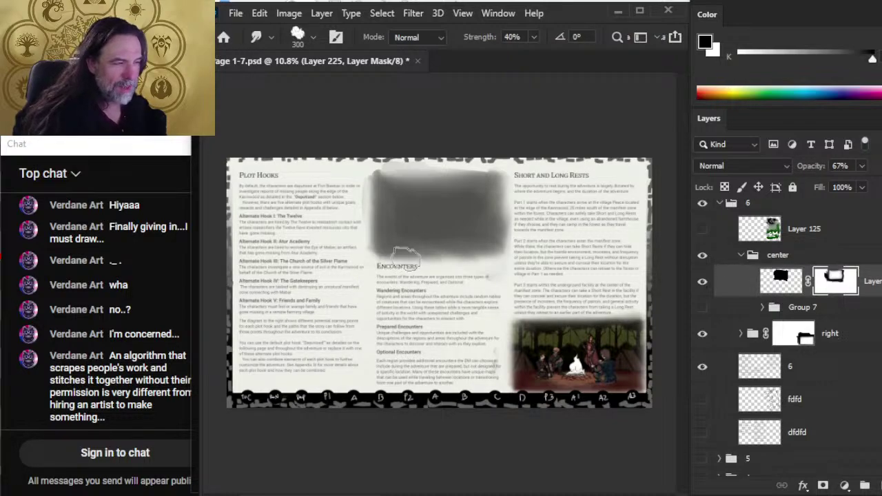
mouse_move(406, 258)
mouse_down()
mouse_move(459, 255)
mouse_move(423, 264)
mouse_move(465, 267)
mouse_up()
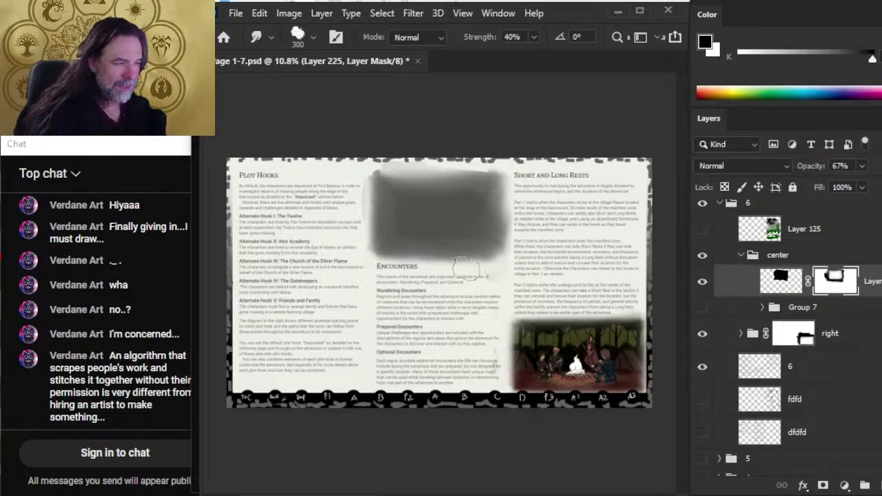
drag(408, 266, 516, 265)
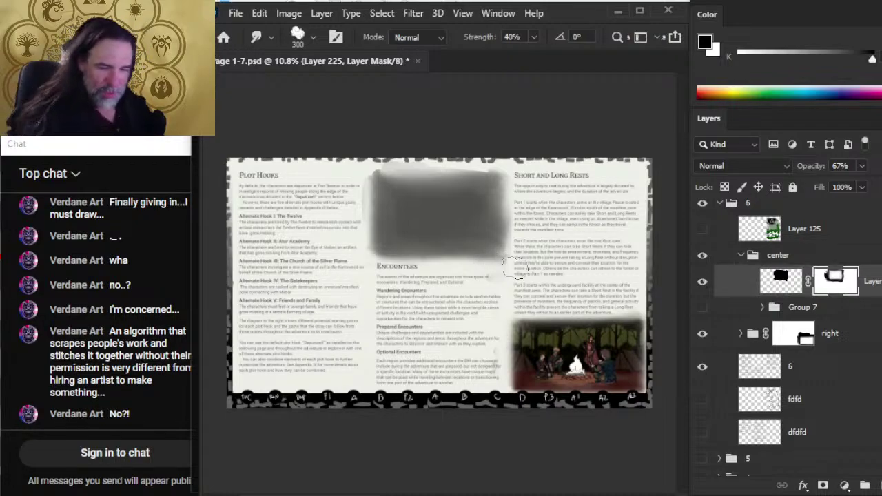
mouse_move(363, 222)
mouse_down()
mouse_move(406, 175)
mouse_move(379, 168)
mouse_move(425, 188)
mouse_up()
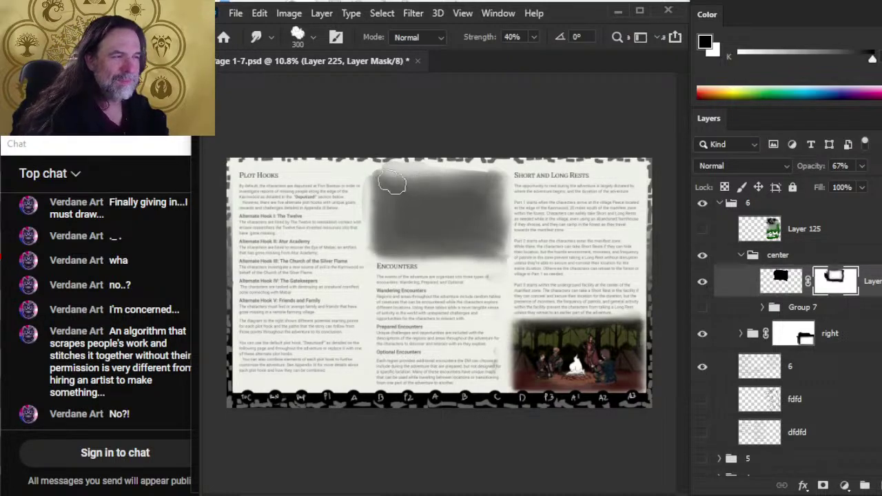
mouse_move(343, 186)
mouse_down()
mouse_move(376, 201)
mouse_move(398, 198)
mouse_up()
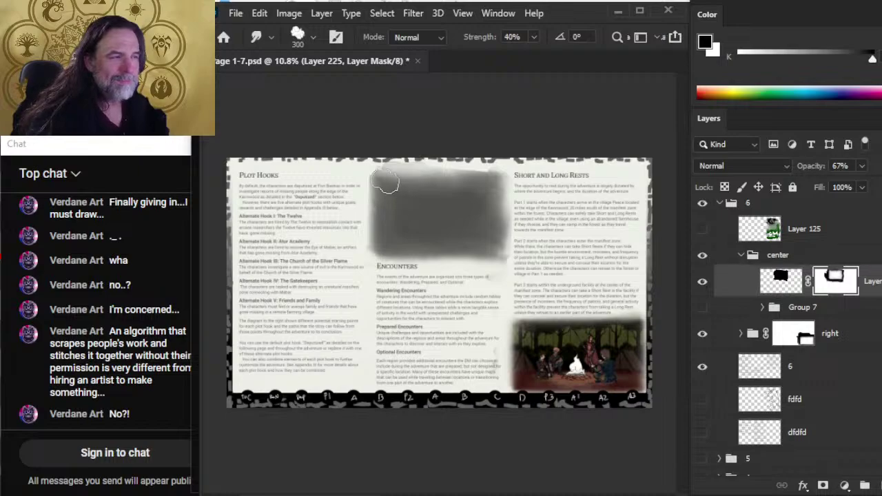
Mask out the remnants above the dark backing with black and smudge its upper edge on Layer 225's mask.
key(b)
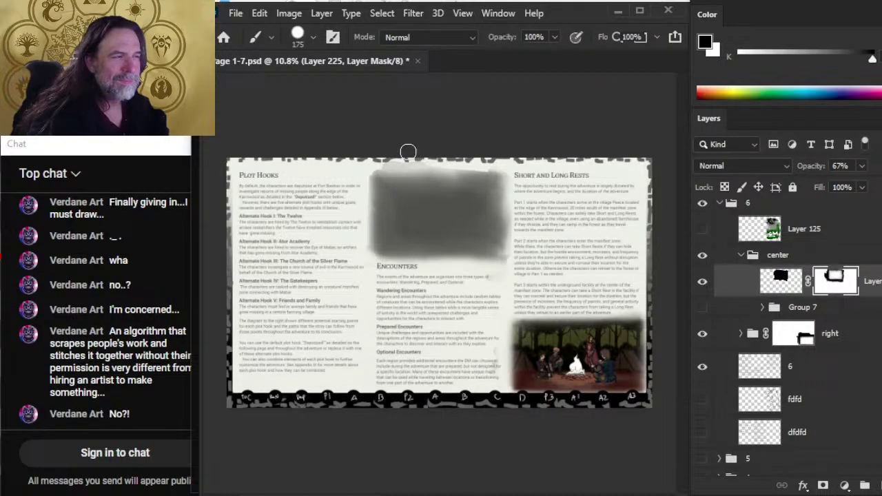
key(r)
mouse_move(421, 165)
mouse_down()
mouse_move(381, 172)
mouse_move(457, 181)
mouse_move(448, 178)
mouse_move(458, 189)
mouse_move(445, 177)
mouse_move(414, 176)
mouse_move(488, 158)
mouse_move(468, 150)
mouse_move(395, 177)
mouse_move(486, 169)
mouse_move(406, 175)
mouse_move(477, 163)
mouse_up()
key(b)
key(r)
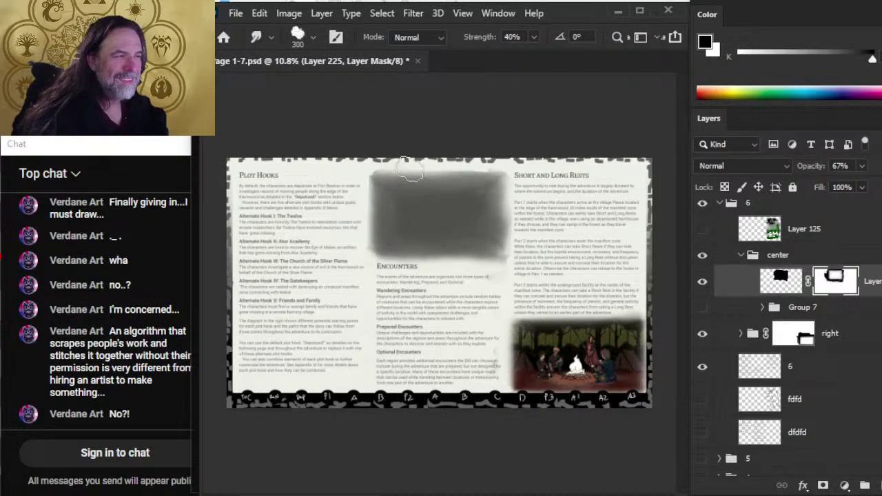
mouse_move(411, 172)
mouse_down()
mouse_move(486, 168)
mouse_move(430, 165)
mouse_move(519, 207)
mouse_move(487, 198)
mouse_move(488, 219)
mouse_move(522, 212)
mouse_move(519, 238)
mouse_move(496, 172)
mouse_up()
Extend the dark backing past its upper-right corner with black on Layer 225, and mask out and smudge the excess.
key(ctrl+2)
key(b)
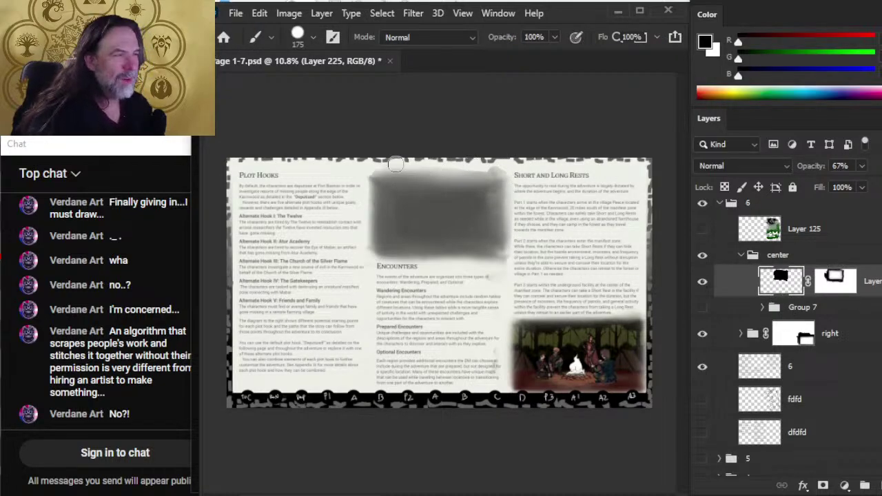
click(835, 284)
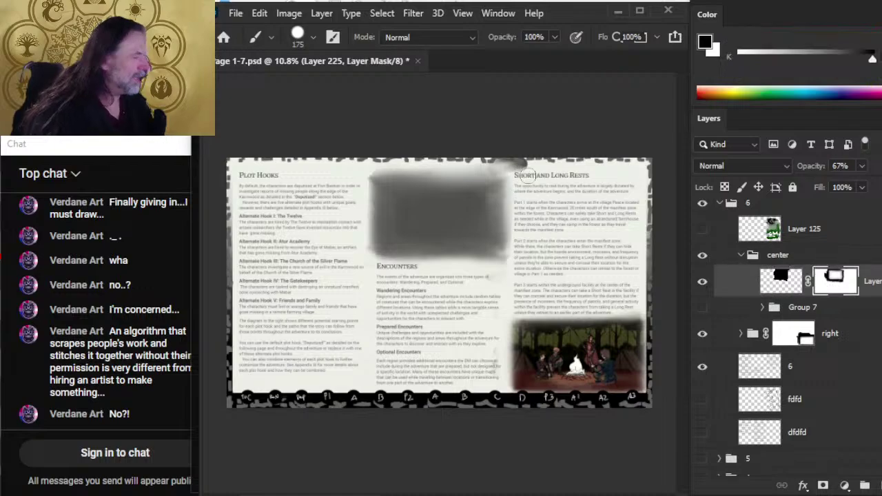
key(r)
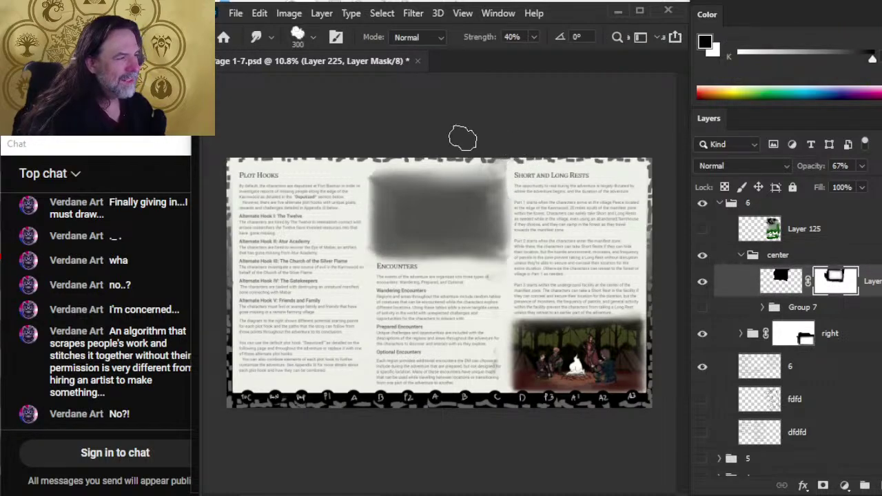
key(b)
key(r)
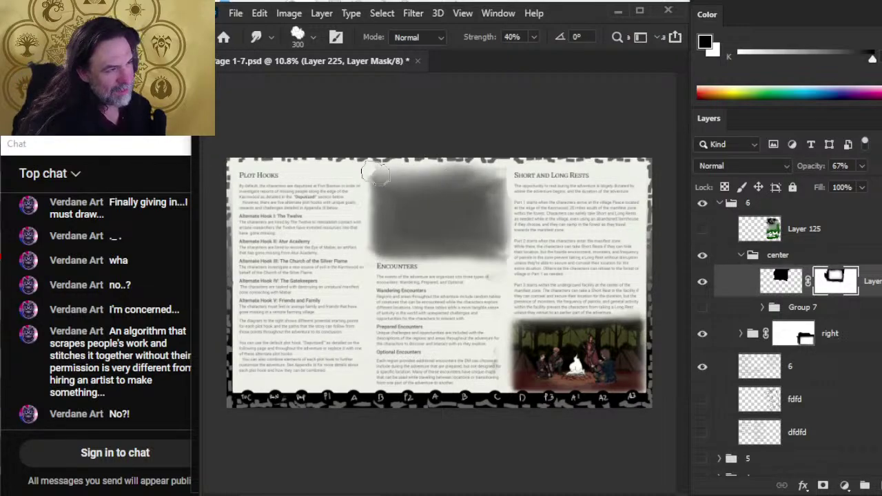
Paint black past the dark backing's upper-left corner on Layer 225 and mask out the excess over the Plot Hooks text.
click(783, 291)
key(b)
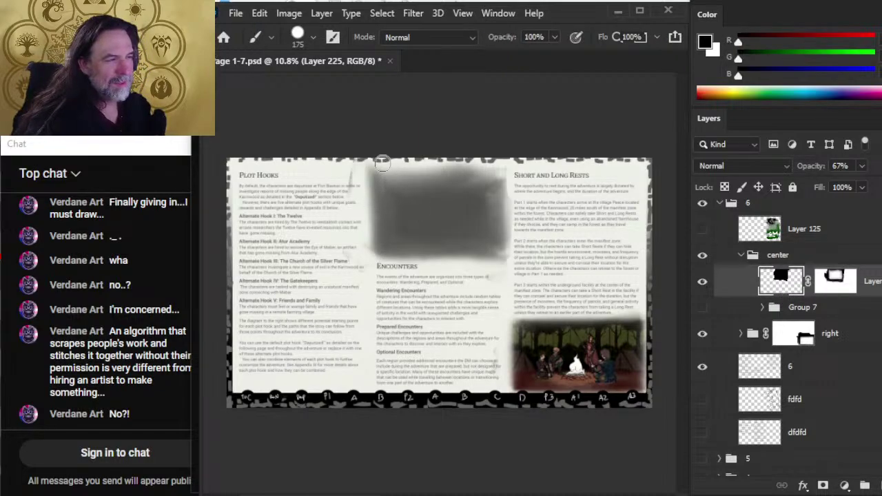
drag(348, 161, 336, 193)
key(alt+bracketright)
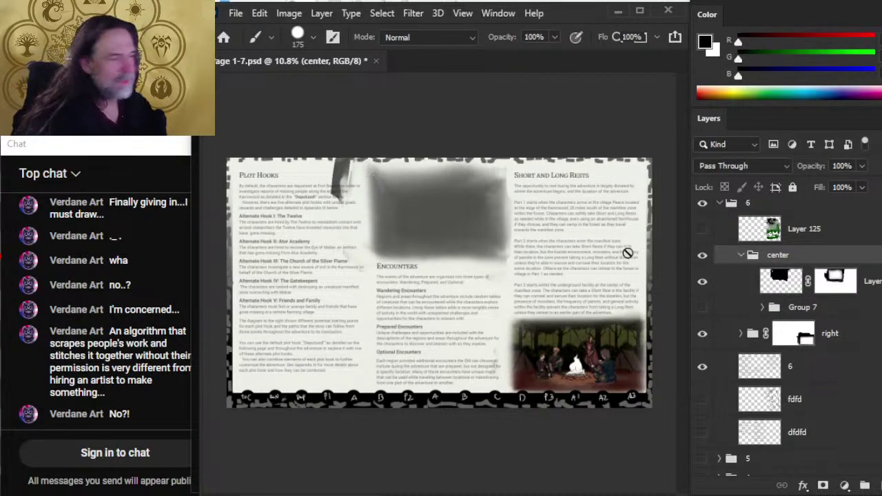
click(842, 285)
drag(337, 160, 353, 187)
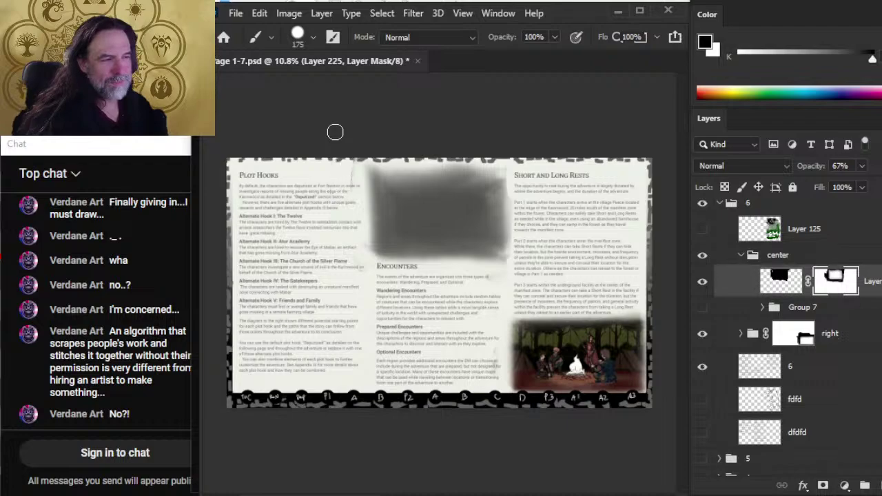
Smudge the dark backing's upper-left corner and left edge on Layer 225's mask, painting out stray remnants with black.
key(r)
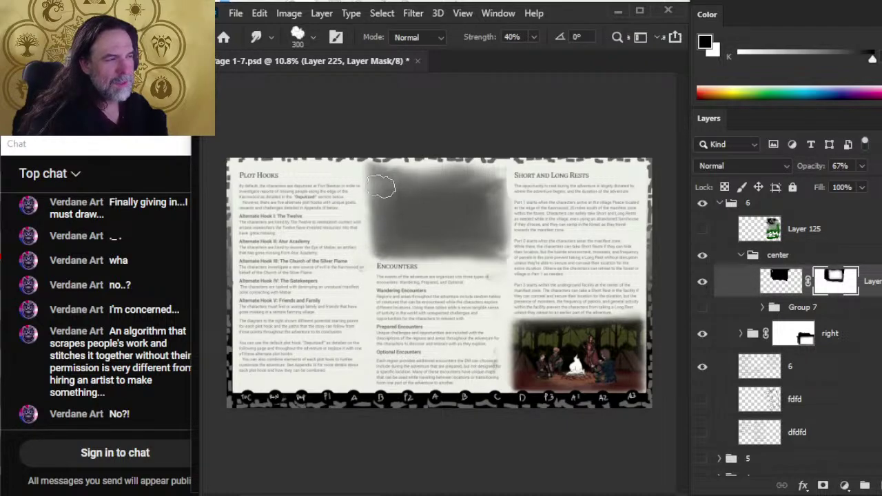
mouse_move(352, 152)
mouse_down()
mouse_move(321, 163)
mouse_move(319, 175)
mouse_move(365, 160)
mouse_up()
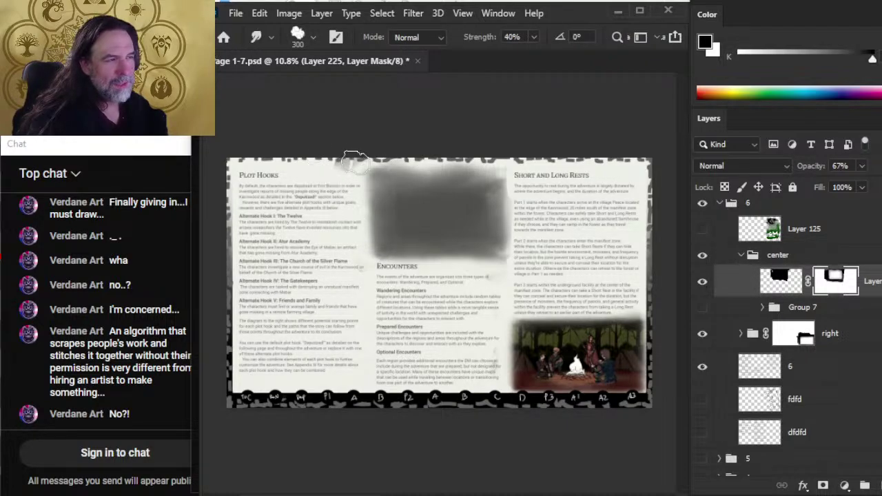
key(b)
key(r)
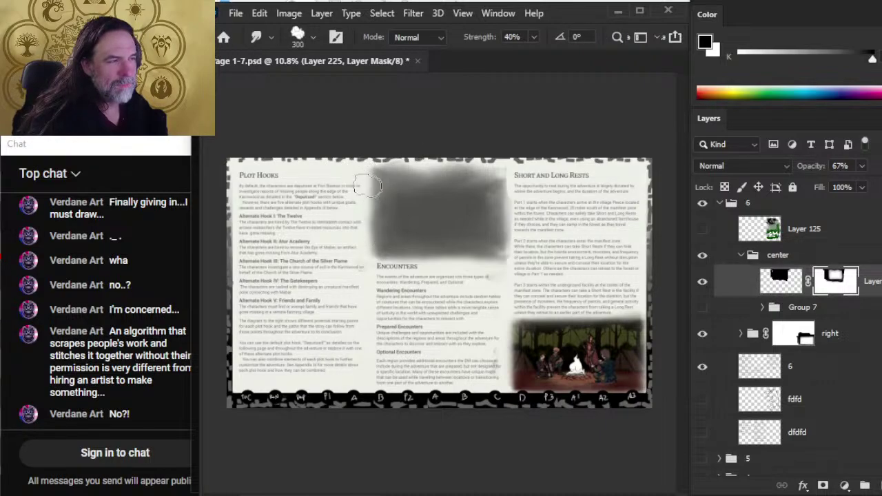
mouse_move(372, 165)
mouse_down()
mouse_move(441, 178)
mouse_move(369, 178)
mouse_move(372, 251)
mouse_move(379, 207)
mouse_move(369, 272)
mouse_move(394, 217)
mouse_move(383, 214)
mouse_move(375, 243)
mouse_move(373, 178)
mouse_move(373, 267)
mouse_move(420, 260)
mouse_move(430, 246)
mouse_move(444, 250)
mouse_move(441, 265)
mouse_move(502, 268)
mouse_move(490, 180)
mouse_move(497, 195)
mouse_move(478, 193)
mouse_move(492, 233)
mouse_move(443, 246)
mouse_move(499, 257)
mouse_move(453, 275)
mouse_up()
Check the whole page from farther out and smudge the dark backing's lower-right edge on Layer 225's mask.
key(z)
alt+click(453, 276)
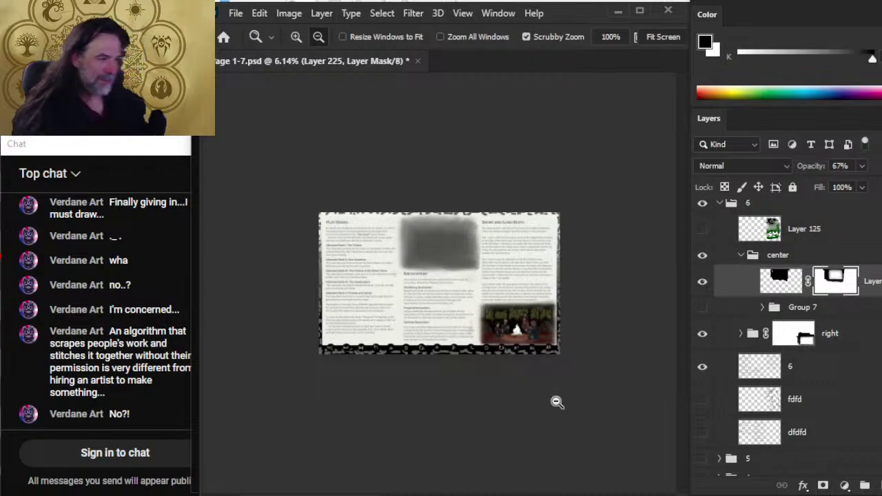
click(524, 273)
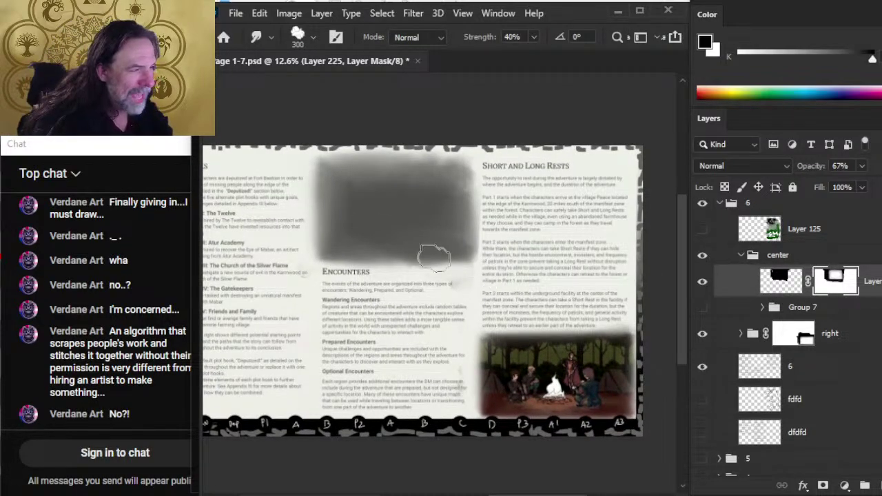
mouse_move(409, 265)
mouse_down()
mouse_move(485, 240)
mouse_move(491, 225)
mouse_move(488, 267)
mouse_move(458, 182)
mouse_move(434, 176)
mouse_move(437, 159)
mouse_move(448, 159)
mouse_move(450, 165)
mouse_move(370, 163)
mouse_move(411, 165)
mouse_move(438, 145)
mouse_move(435, 175)
mouse_move(373, 188)
mouse_move(390, 185)
mouse_move(347, 179)
mouse_move(354, 260)
mouse_move(461, 262)
mouse_move(425, 269)
mouse_move(459, 256)
mouse_up()
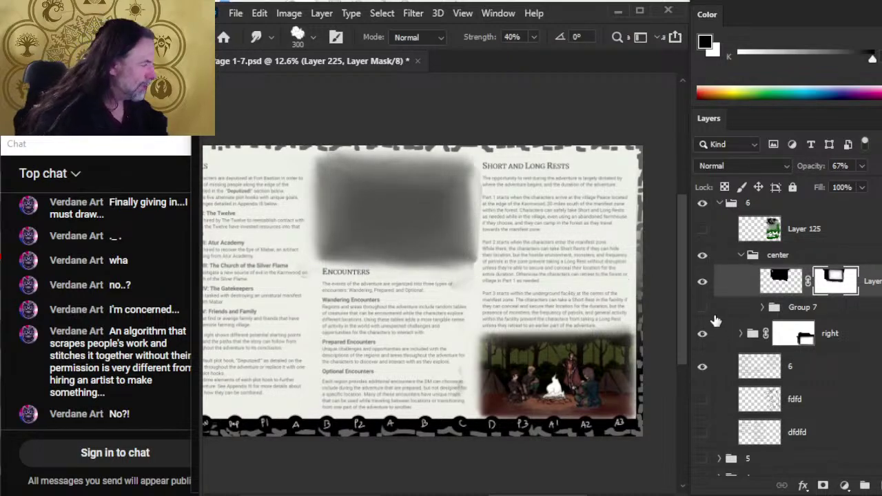
Move Group 7 with the handwritten plot-hook diagram above Layer 225 and make it visible.
click(742, 311)
key(ctrl+bracketright)
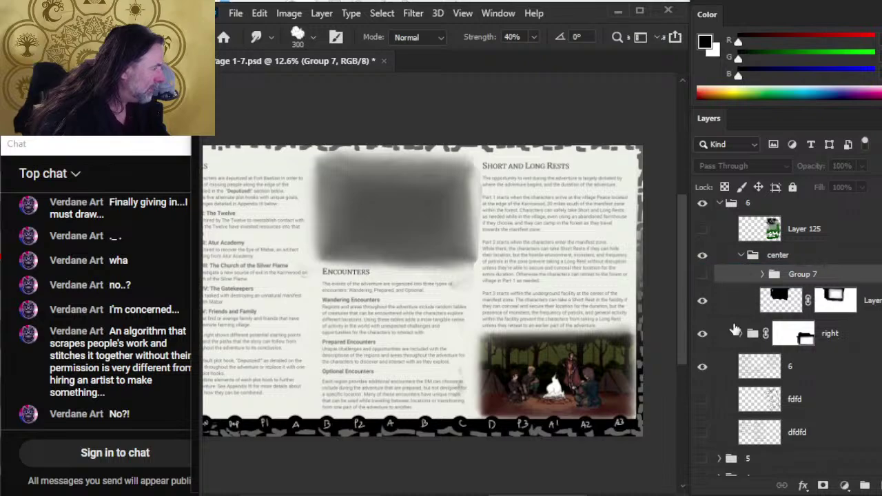
click(702, 276)
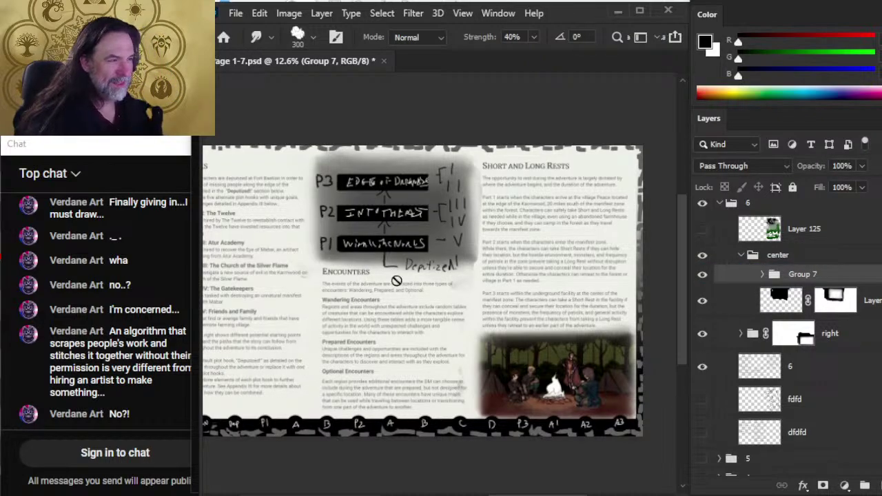
Set the opacity of Layer 225, the dark backing, to 71%.
key(z)
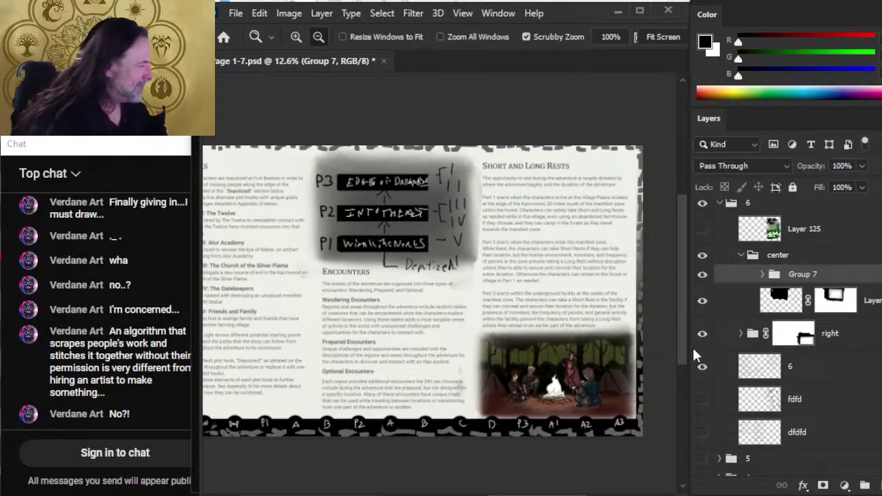
click(731, 312)
click(862, 167)
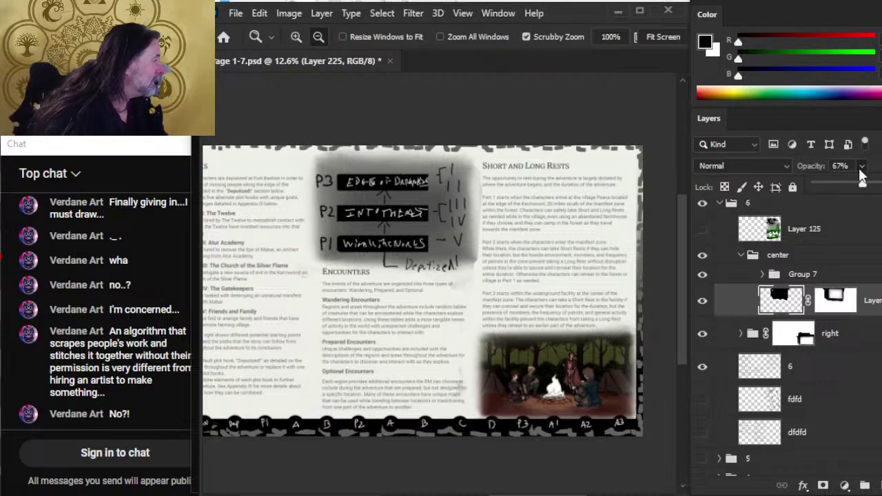
drag(866, 189, 867, 190)
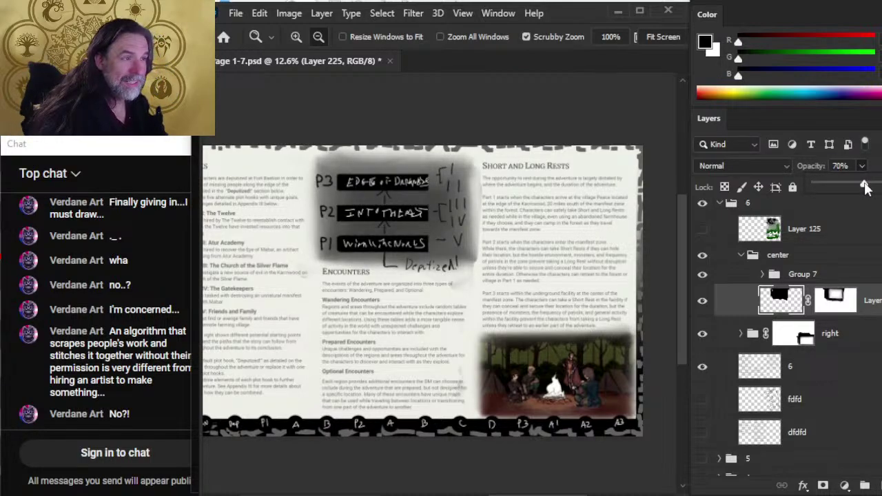
Smudge the dark backing's lower edge downward around the diagram's bottom label on Layer 225's mask.
key(alt+bracketright)
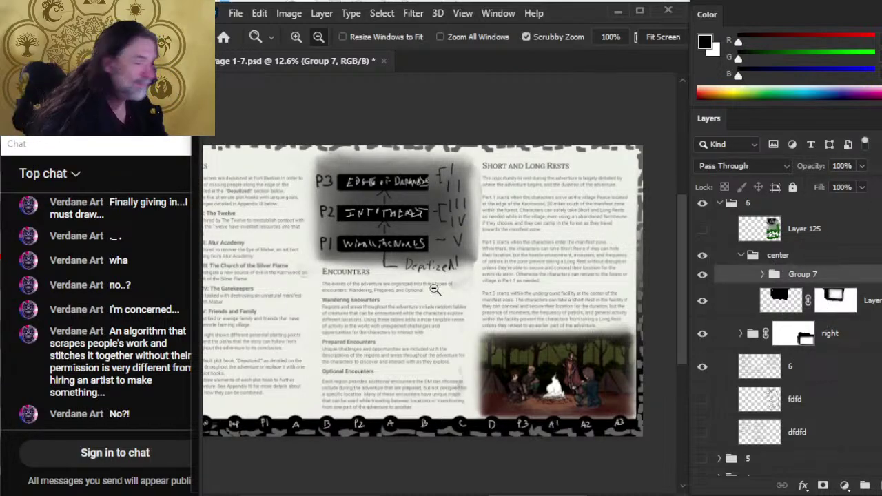
key(alt+bracketleft)
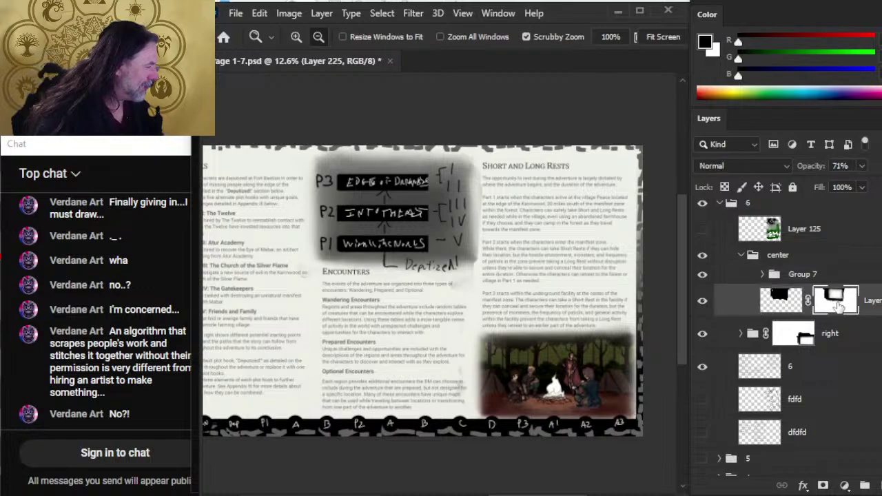
key(r)
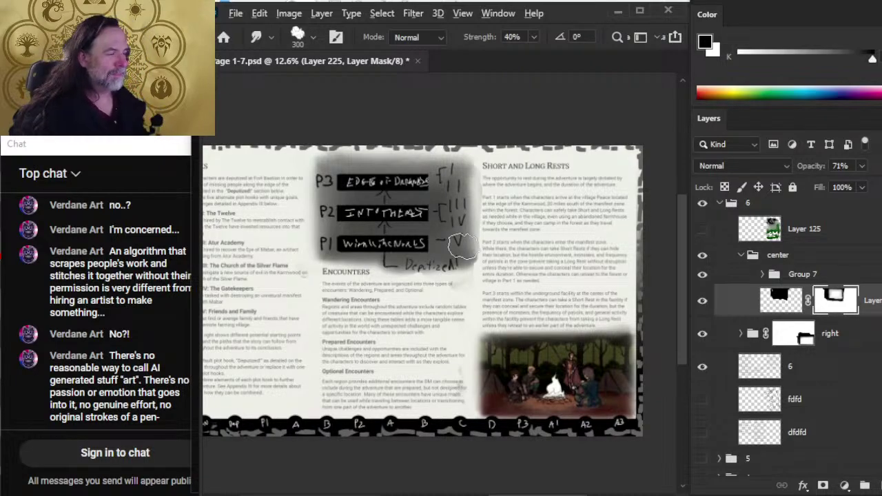
key(alt+Tab)
key(alt+Tab)
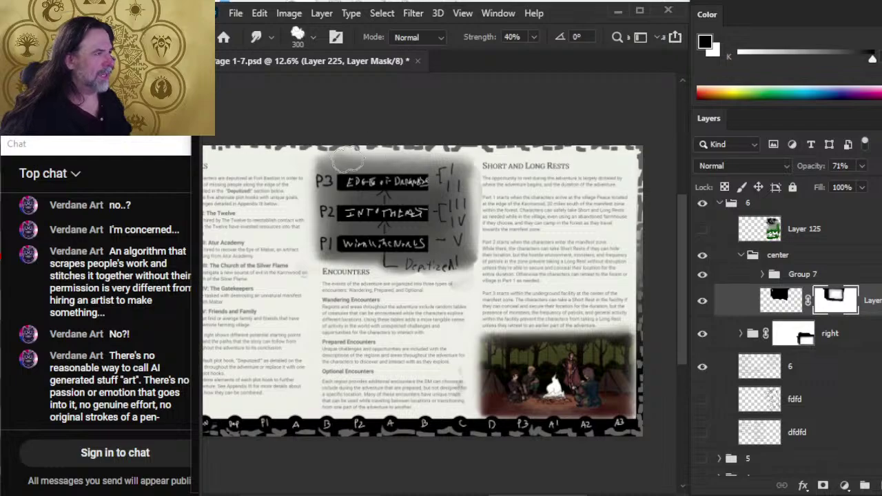
click(744, 165)
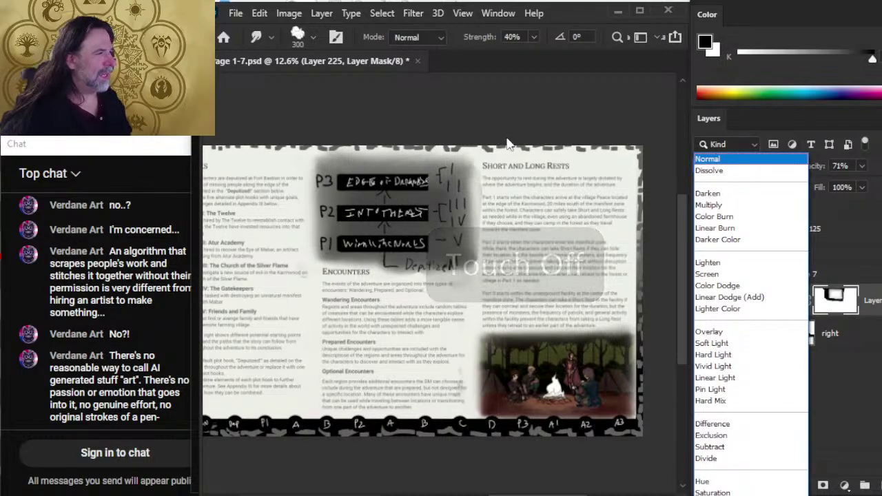
key(Escape)
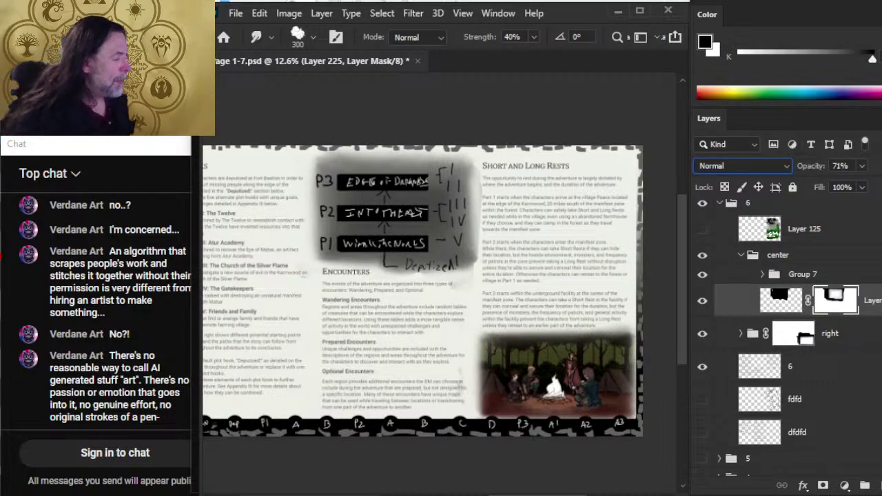
Hide Group 7 and smudge the dark backing's upper-right corner on Layer 225's mask, painting out stray remnants with black.
click(702, 274)
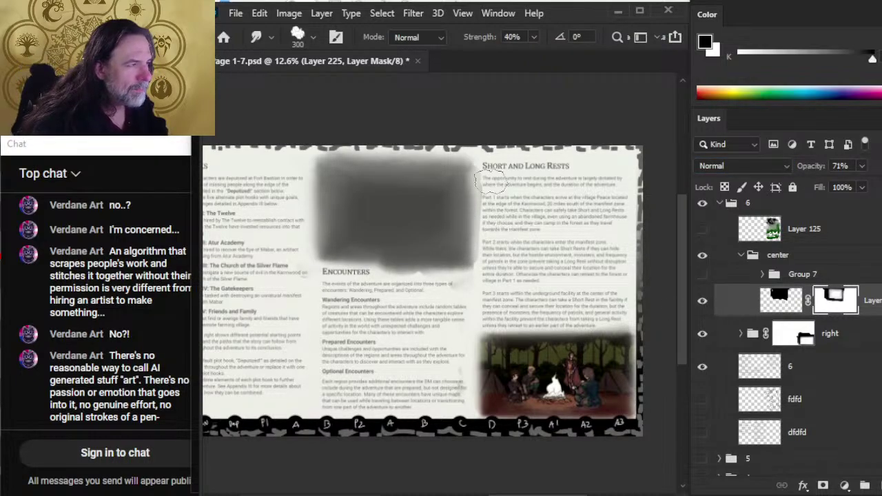
key(b)
key(r)
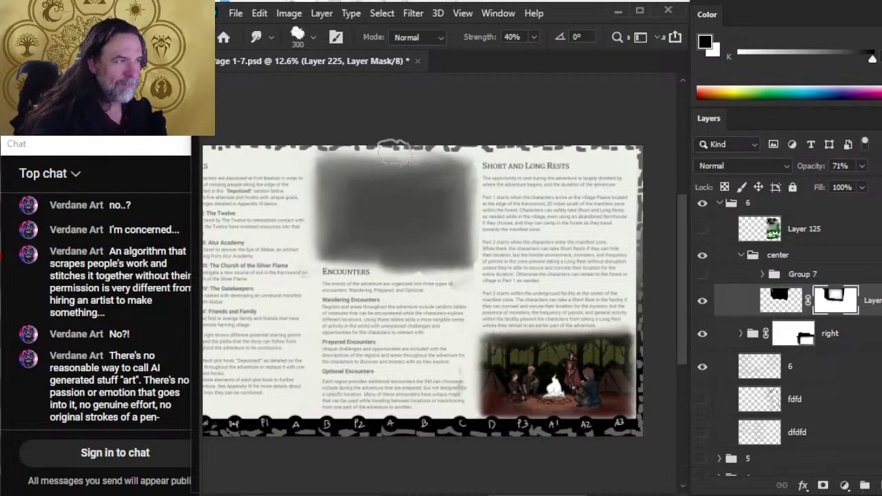
mouse_move(455, 179)
mouse_down()
mouse_move(346, 165)
mouse_move(443, 171)
mouse_move(358, 173)
mouse_move(425, 167)
mouse_move(394, 155)
mouse_move(442, 173)
mouse_move(361, 152)
mouse_move(408, 185)
mouse_move(401, 156)
mouse_move(409, 147)
mouse_move(342, 161)
mouse_move(405, 181)
mouse_move(437, 176)
mouse_move(360, 175)
mouse_move(447, 159)
mouse_move(405, 157)
mouse_move(427, 156)
mouse_move(418, 158)
mouse_move(422, 146)
mouse_move(496, 142)
mouse_move(488, 171)
mouse_move(494, 160)
mouse_move(484, 148)
mouse_move(451, 180)
mouse_up()
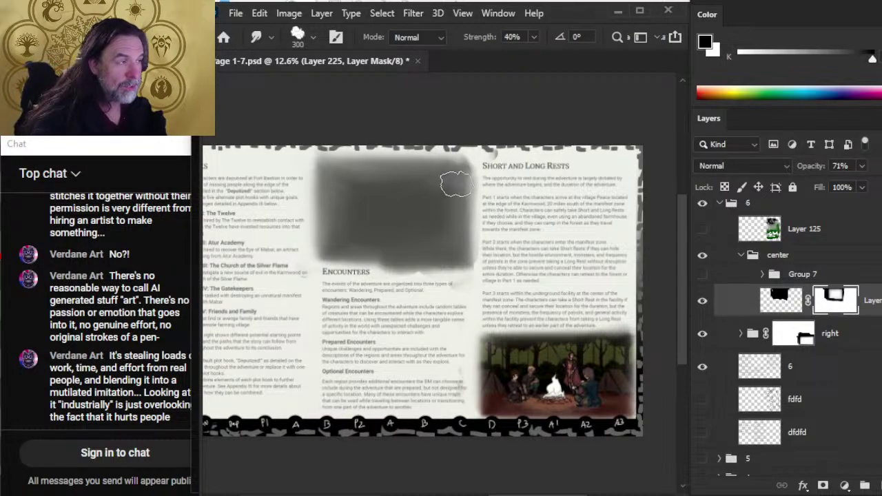
key(b)
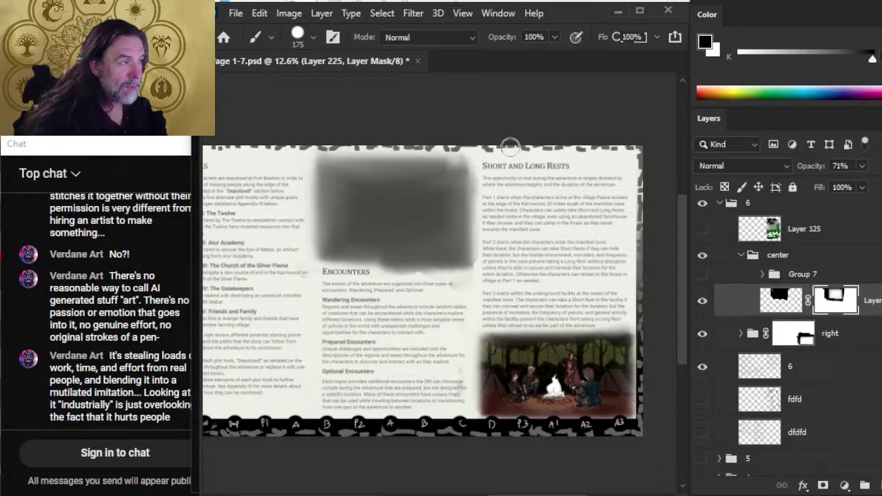
Reduce the smudge brush to 200 px and soften the dark backing's top, lower and left edges on Layer 225's mask.
key(r)
key(bracketleft)
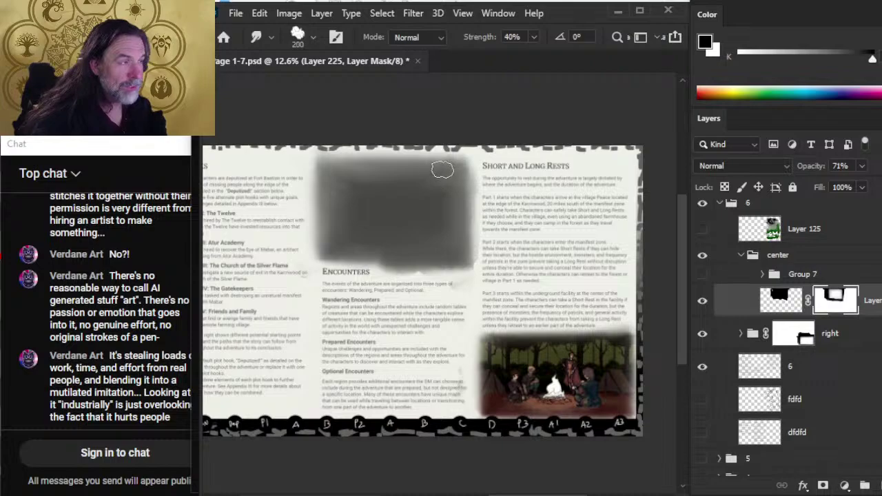
mouse_move(464, 150)
mouse_down()
mouse_move(473, 158)
mouse_move(448, 192)
mouse_move(459, 170)
mouse_move(461, 190)
mouse_move(471, 151)
mouse_up()
key(shift)
mouse_move(378, 164)
mouse_down()
mouse_move(480, 177)
mouse_move(477, 162)
mouse_move(459, 172)
mouse_up()
mouse_move(406, 252)
mouse_down()
mouse_move(370, 235)
mouse_move(338, 181)
mouse_move(319, 219)
mouse_up()
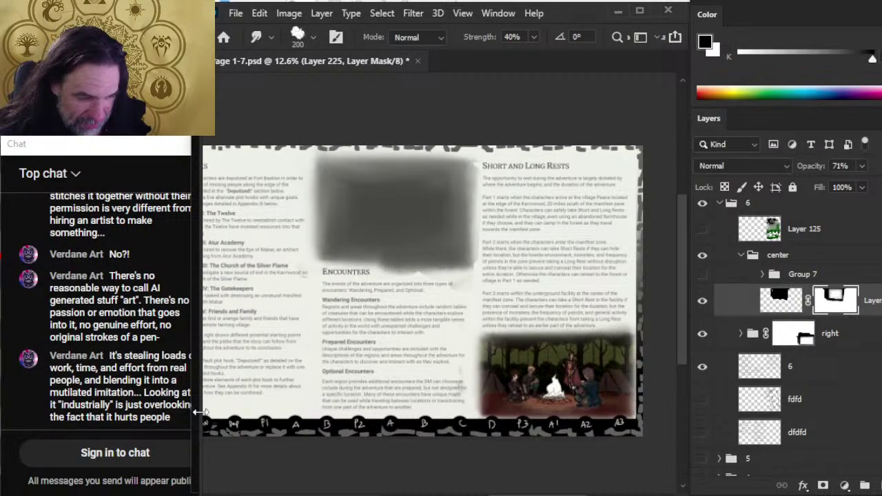
scroll(199, 412, down, 1)
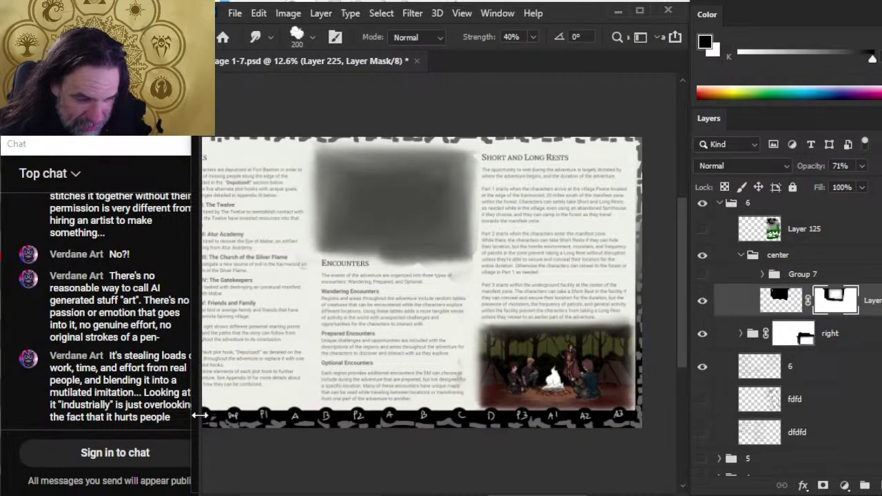
key(alt+Tab)
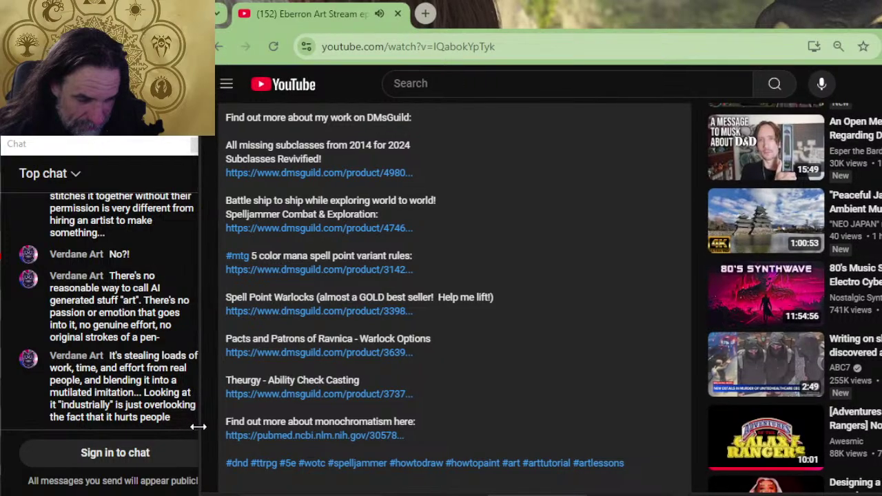
key(alt+Tab)
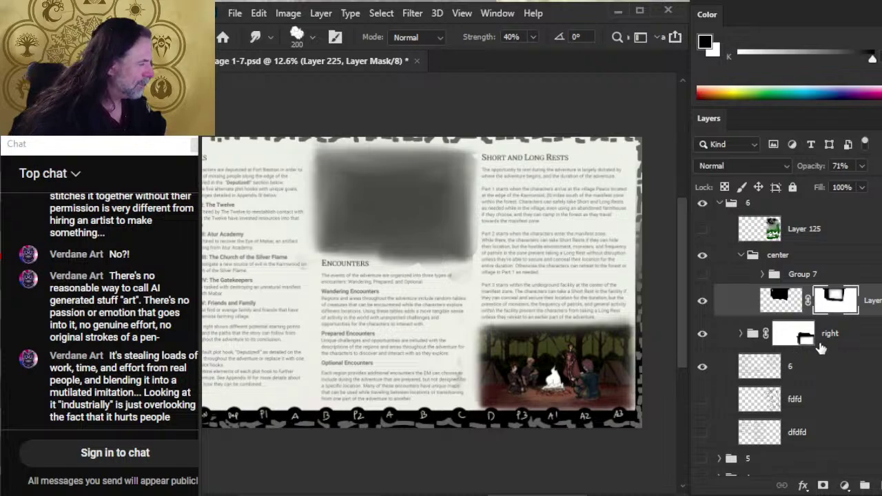
Paint black past the dark backing's lower-right corner on Layer 225 and mask out the excess over the neighbouring text.
click(764, 308)
key(b)
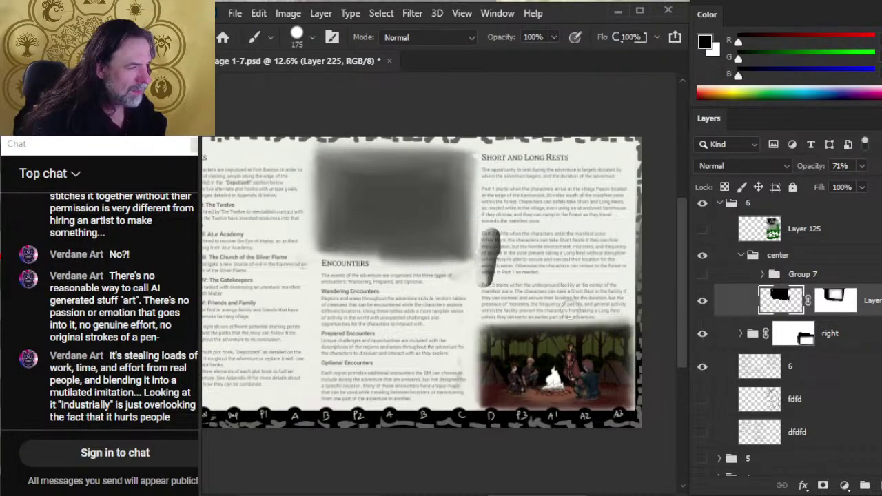
click(834, 301)
key(r)
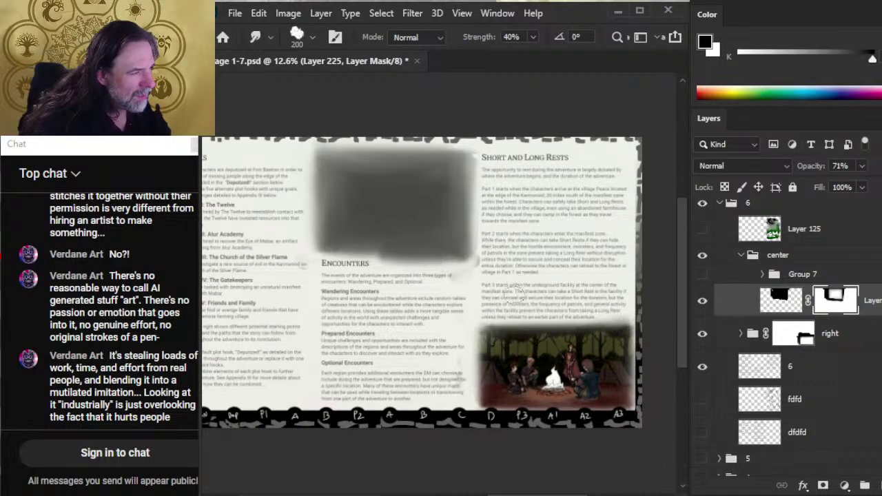
key(b)
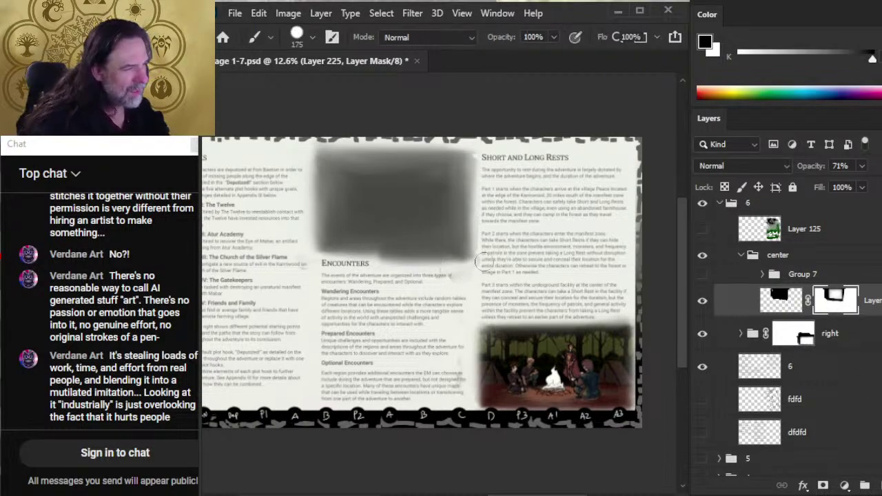
Smudge the dark backing's lower-right corner and right edge on Layer 225's mask.
key(r)
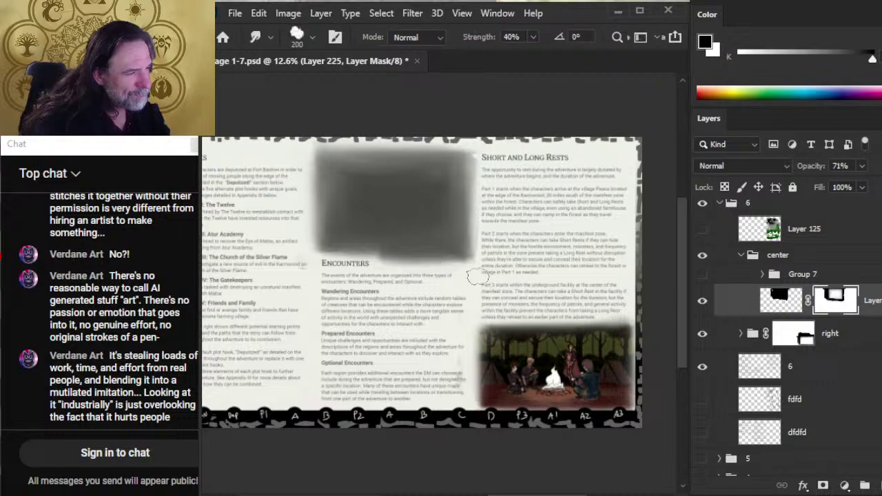
mouse_move(451, 247)
mouse_down()
mouse_move(461, 197)
mouse_move(471, 230)
mouse_move(467, 214)
mouse_move(479, 208)
mouse_up()
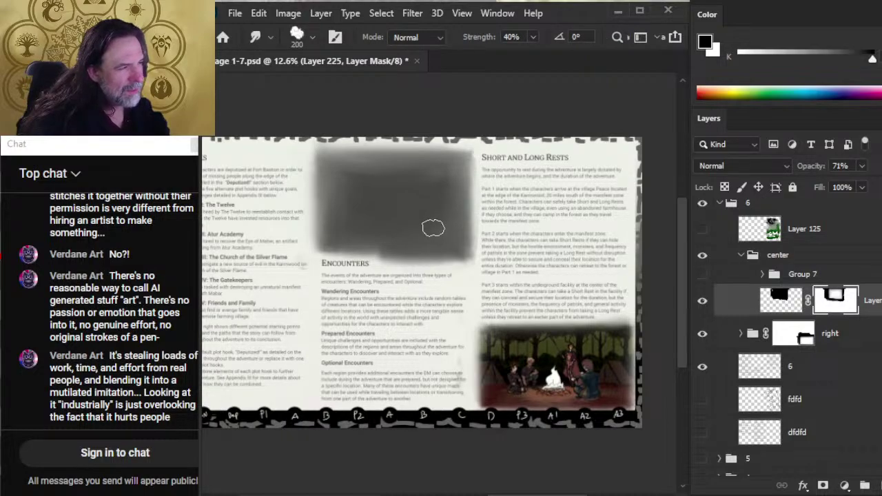
mouse_move(434, 228)
mouse_down()
mouse_move(460, 197)
mouse_move(461, 178)
mouse_move(466, 215)
mouse_move(471, 188)
mouse_move(474, 213)
mouse_up()
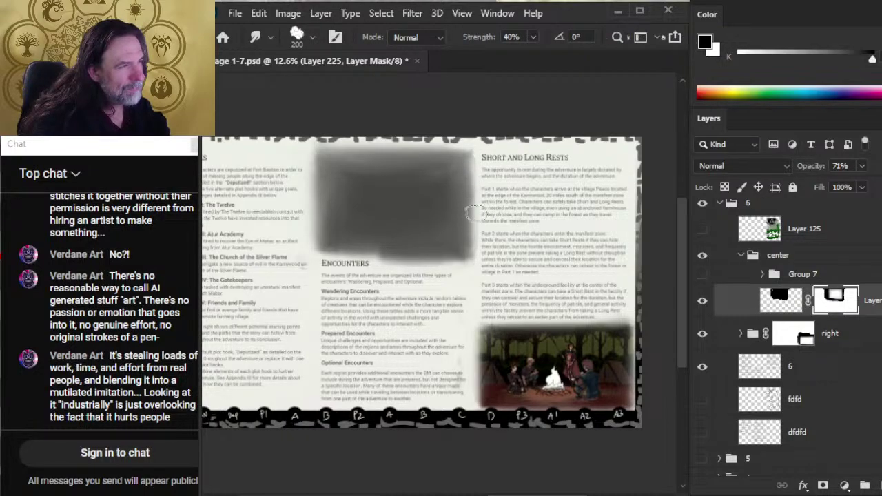
key(b)
key(r)
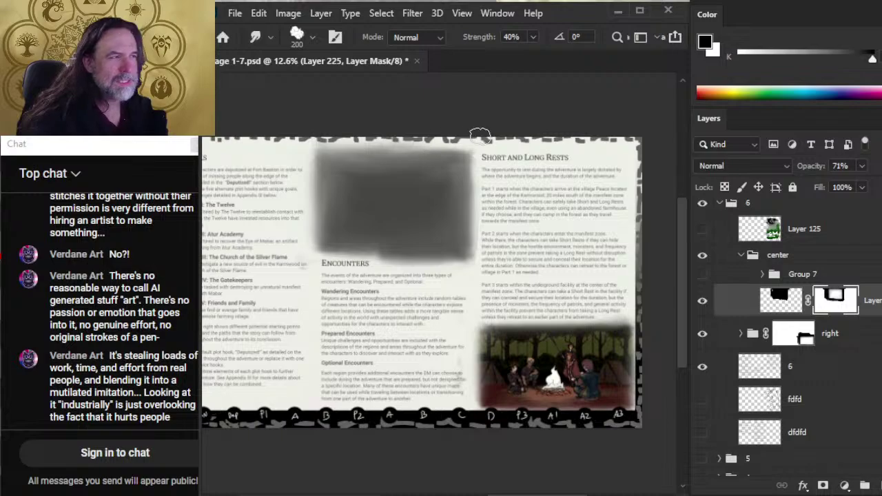
Smudge the dark backing's bottom edge beside and above the Encounters heading on Layer 225's mask.
key(shift)
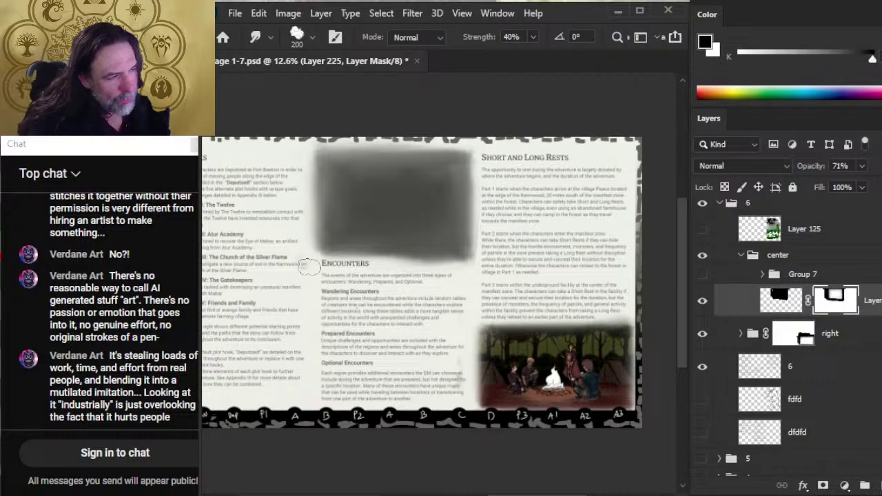
key(shift)
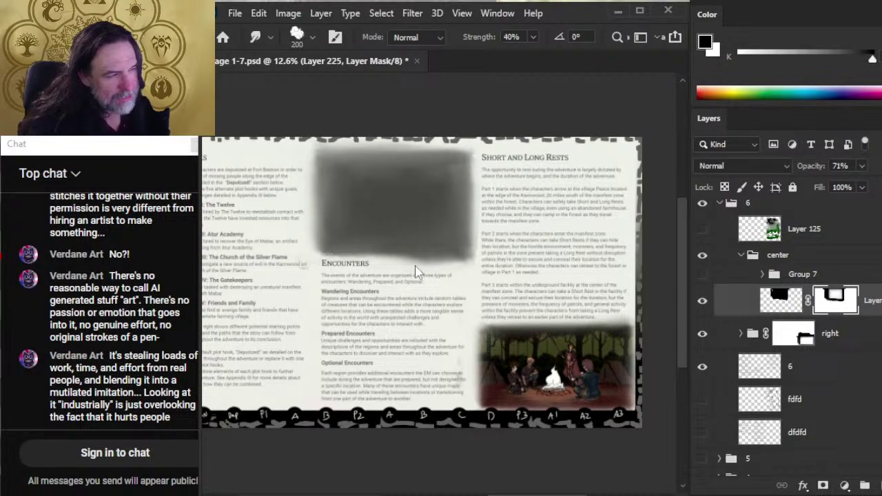
key(shift)
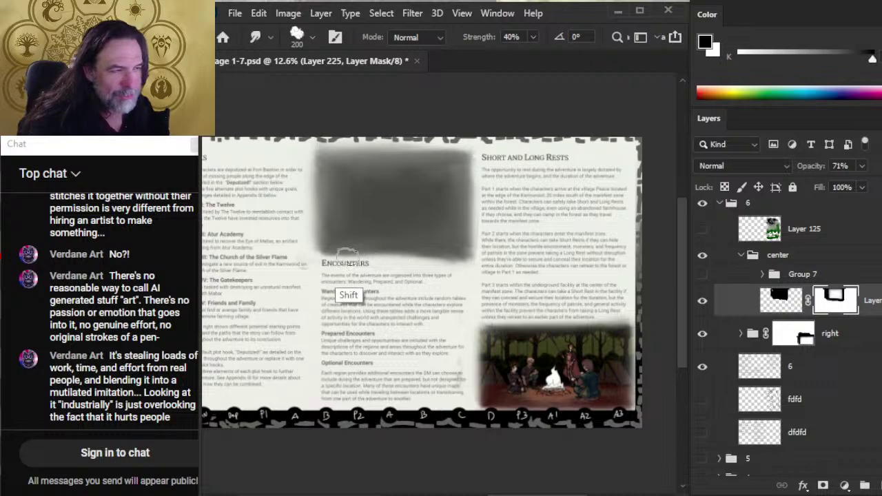
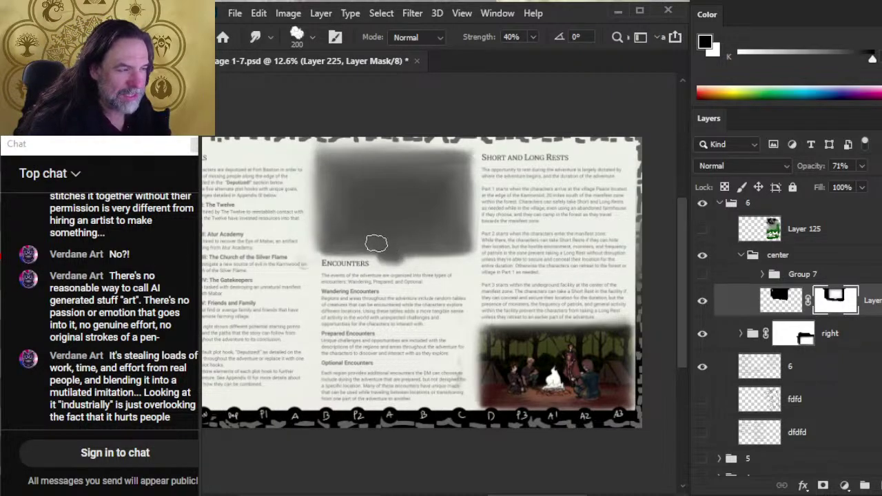
drag(379, 248, 372, 238)
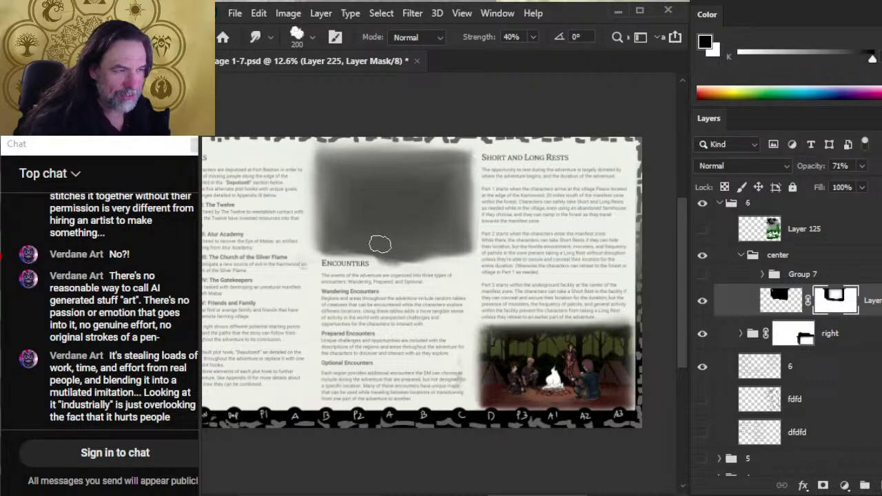
Paint out the stray remnant beside the Silver Flame text on Layer 225's mask and smudge the backing's upper-left corner and left edge.
key(b)
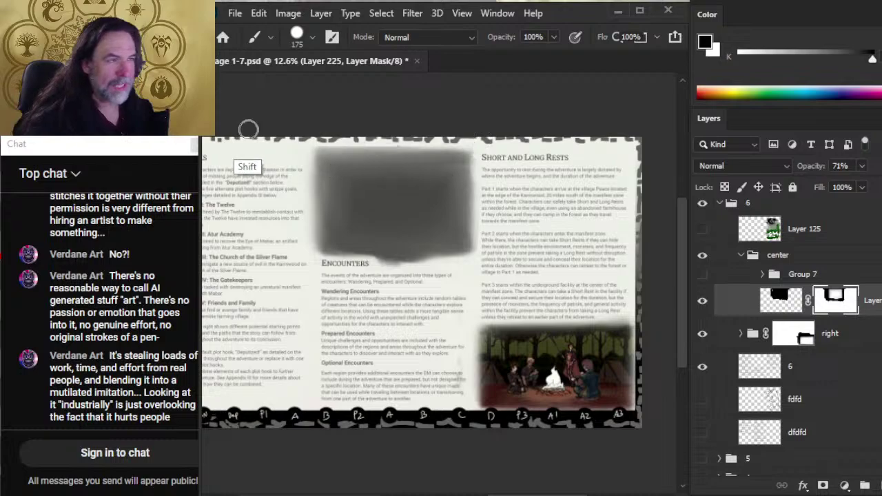
key(r)
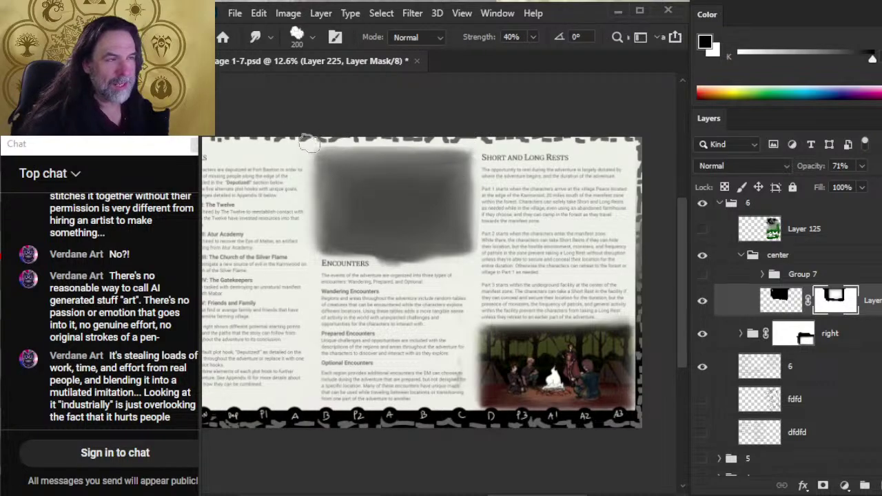
mouse_move(310, 144)
mouse_down()
mouse_move(374, 144)
mouse_move(322, 145)
mouse_move(392, 158)
mouse_move(319, 144)
mouse_move(400, 158)
mouse_move(342, 157)
mouse_move(319, 177)
mouse_move(304, 148)
mouse_move(350, 183)
mouse_move(364, 160)
mouse_move(346, 154)
mouse_move(417, 149)
mouse_move(374, 154)
mouse_move(390, 151)
mouse_move(383, 136)
mouse_move(362, 136)
mouse_move(435, 136)
mouse_move(369, 146)
mouse_move(440, 143)
mouse_move(426, 164)
mouse_move(436, 159)
mouse_move(408, 147)
mouse_move(303, 141)
mouse_move(356, 158)
mouse_move(307, 157)
mouse_move(308, 176)
mouse_move(301, 152)
mouse_move(331, 206)
mouse_move(322, 180)
mouse_move(315, 225)
mouse_up()
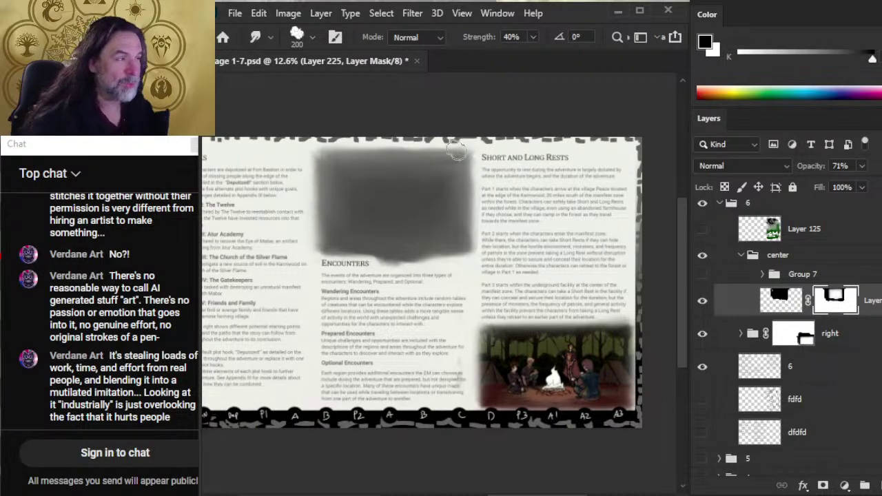
Smudge the dark backing's bottom edge downward from beside the Encounters heading to the lower-right corner on Layer 225's mask.
key(shift)
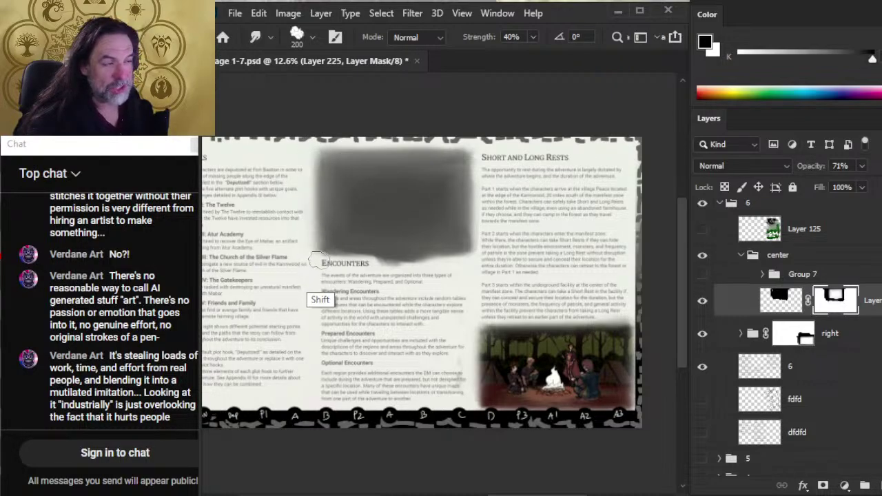
key(shift)
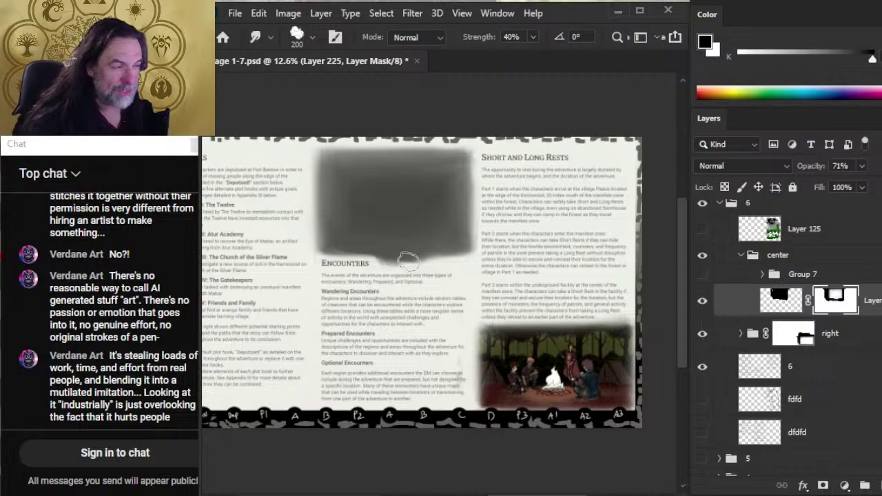
mouse_move(408, 259)
mouse_down()
mouse_move(435, 258)
mouse_move(403, 263)
mouse_up()
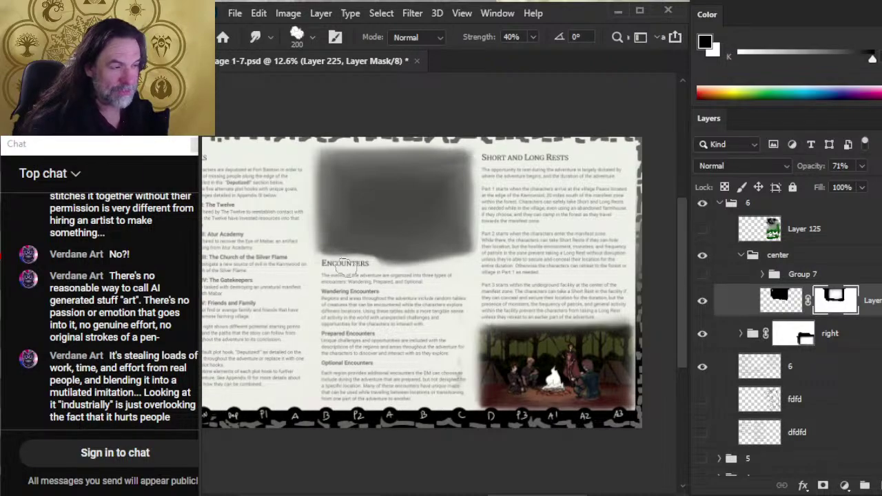
mouse_move(342, 266)
mouse_down()
mouse_move(406, 270)
mouse_move(416, 263)
mouse_move(394, 258)
mouse_move(405, 257)
mouse_move(391, 273)
mouse_move(388, 267)
mouse_move(427, 267)
mouse_move(416, 260)
mouse_move(422, 254)
mouse_move(371, 261)
mouse_move(346, 252)
mouse_move(306, 263)
mouse_move(345, 241)
mouse_move(305, 264)
mouse_up()
key(shift)
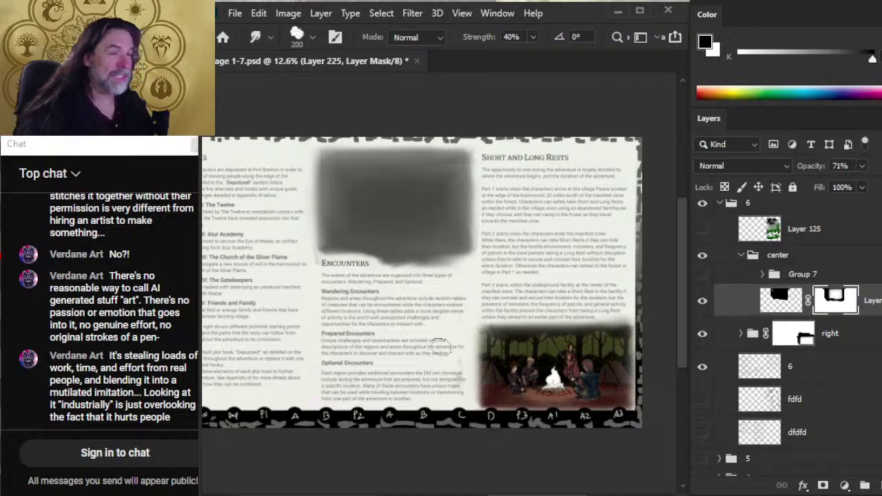
key(shift)
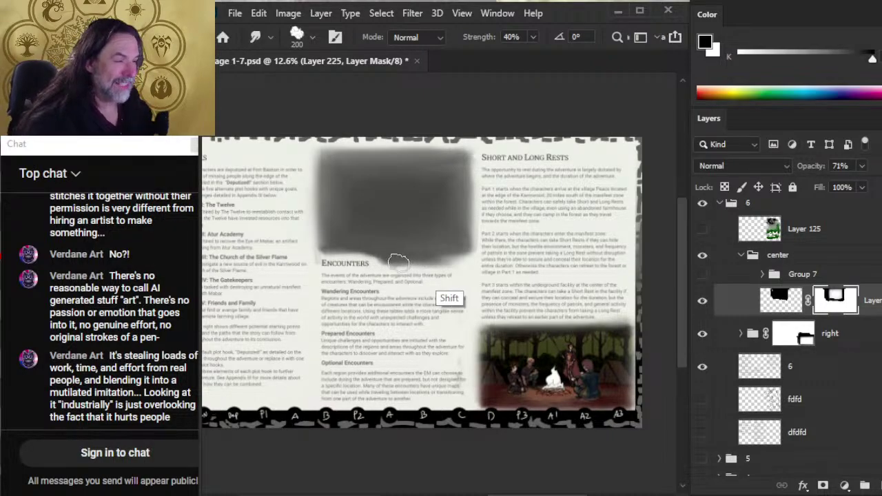
mouse_move(396, 260)
mouse_down()
mouse_move(461, 244)
mouse_move(461, 232)
mouse_move(451, 264)
mouse_move(424, 274)
mouse_up()
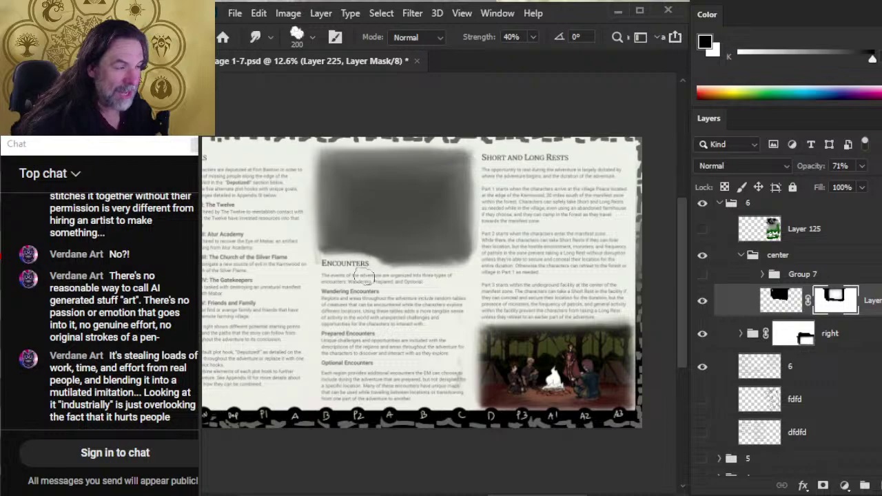
mouse_move(357, 265)
mouse_down()
mouse_move(404, 264)
mouse_move(396, 256)
mouse_move(416, 283)
mouse_move(388, 267)
mouse_move(450, 264)
mouse_move(459, 237)
mouse_move(471, 268)
mouse_move(451, 235)
mouse_move(408, 269)
mouse_move(455, 257)
mouse_move(464, 214)
mouse_move(466, 247)
mouse_move(470, 206)
mouse_move(487, 247)
mouse_move(469, 284)
mouse_move(445, 282)
mouse_move(482, 275)
mouse_move(461, 266)
mouse_up()
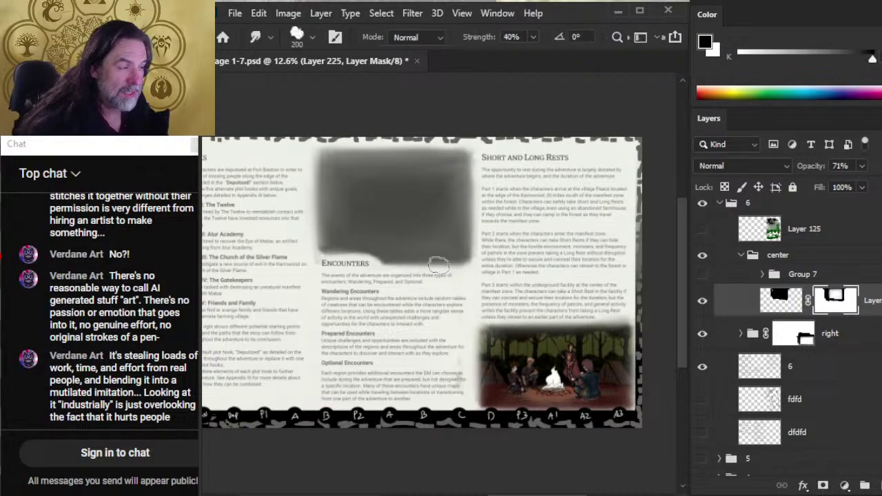
Smudge the dark backing's right edge on Layer 225's mask and paint out the stray tint beside the Encounters heading.
mouse_move(482, 219)
mouse_down()
mouse_move(472, 164)
mouse_move(444, 219)
mouse_up()
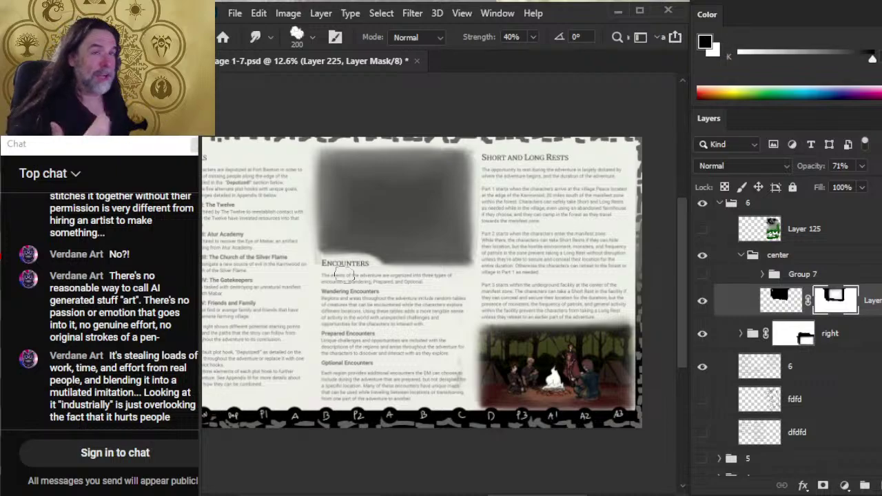
key(b)
key(r)
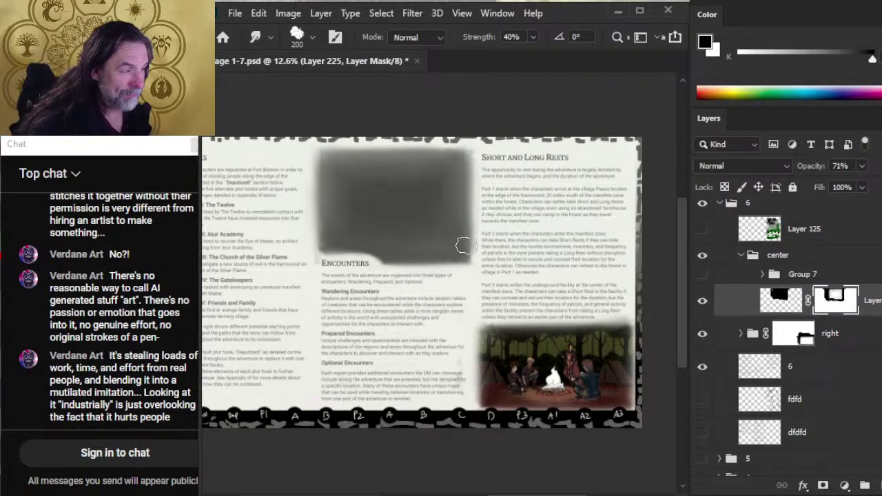
key(shift)
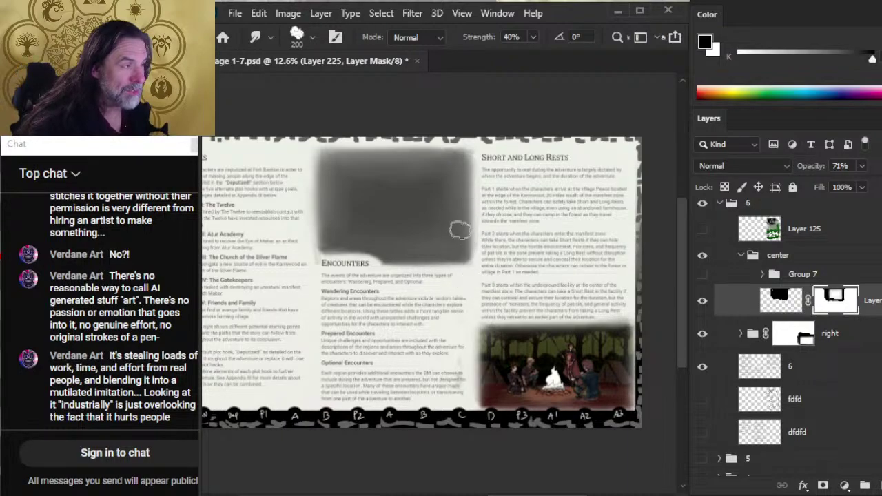
key(shift)
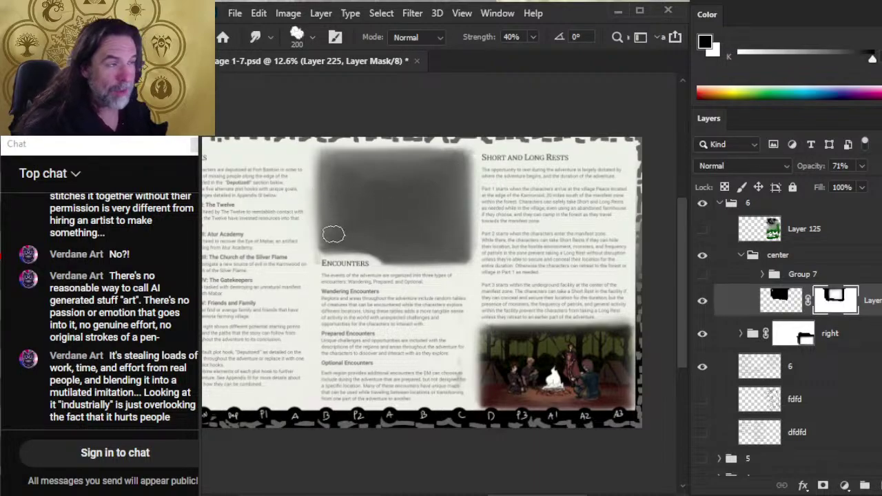
key(b)
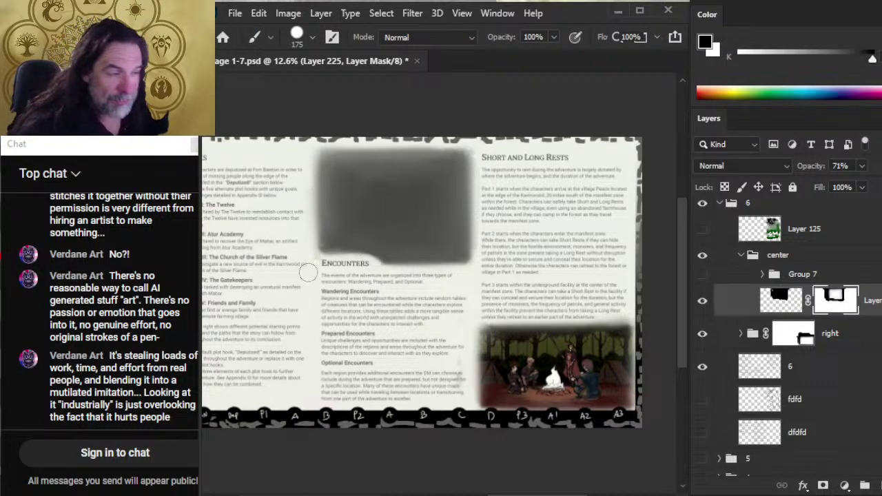
key(r)
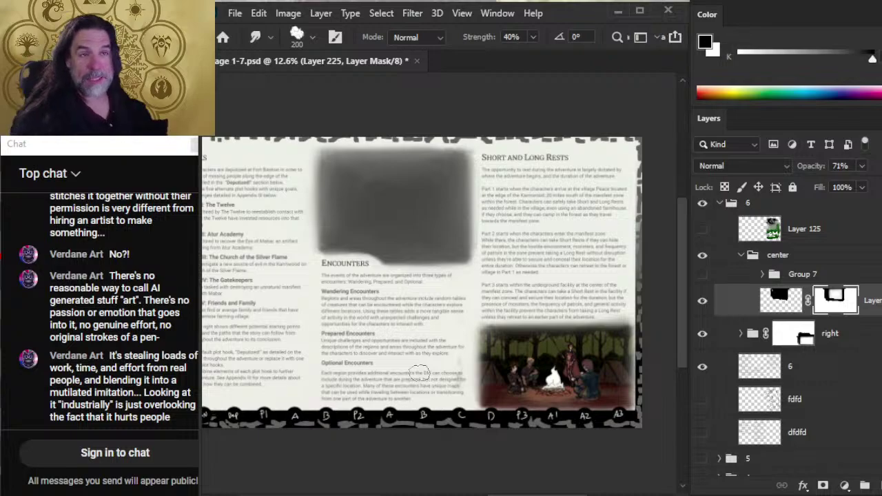
Soften the dark backing's top edge and upper-right corner on Layer 225's mask with the Smudge tool.
key(b)
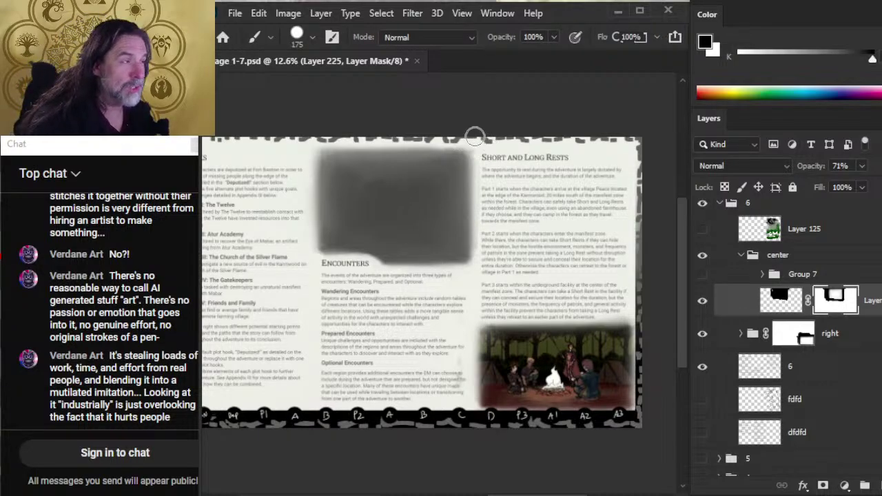
key(r)
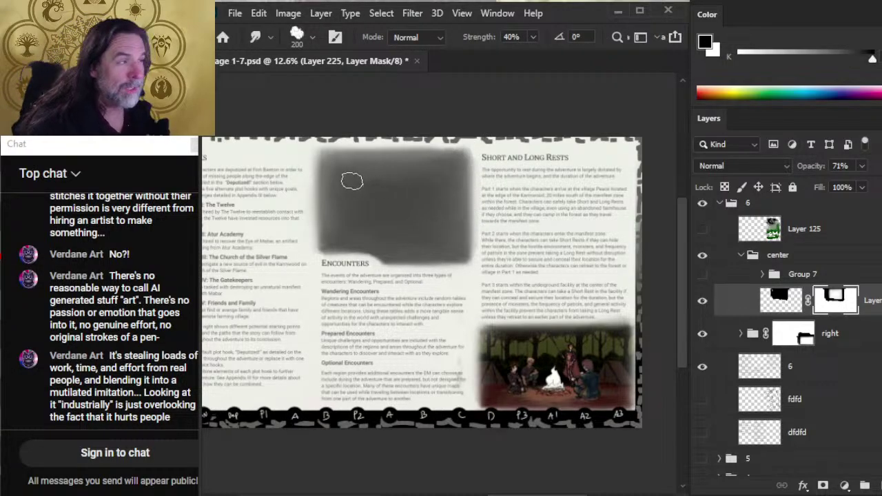
key(shift)
key(shift)
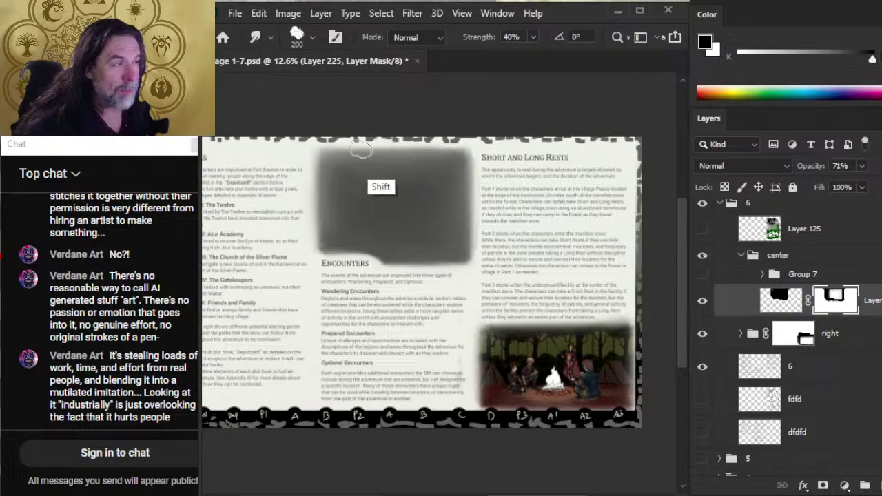
key(shift)
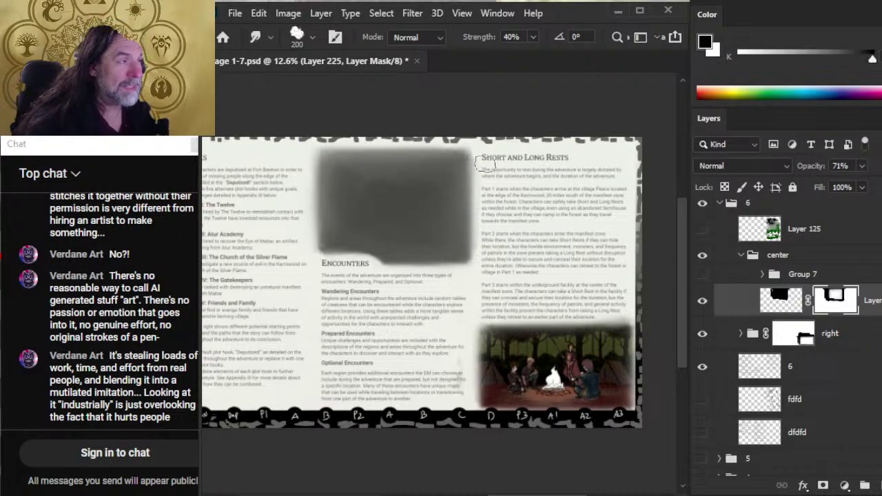
key(b)
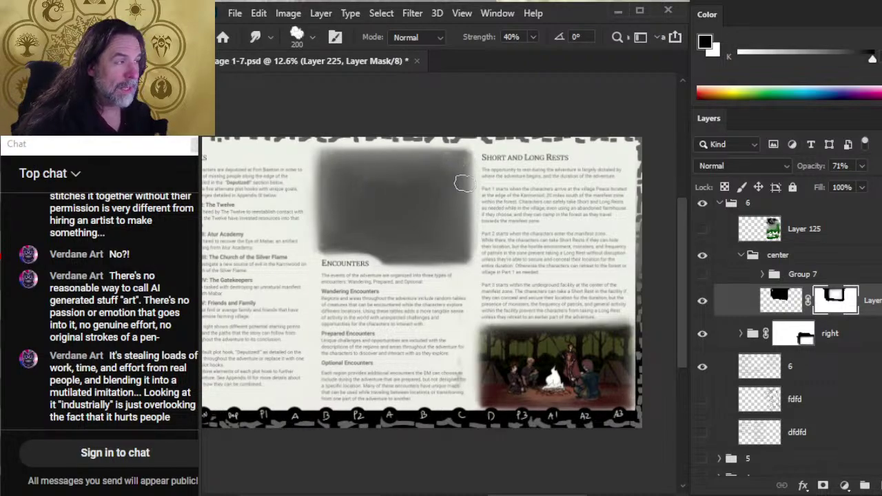
key(shift)
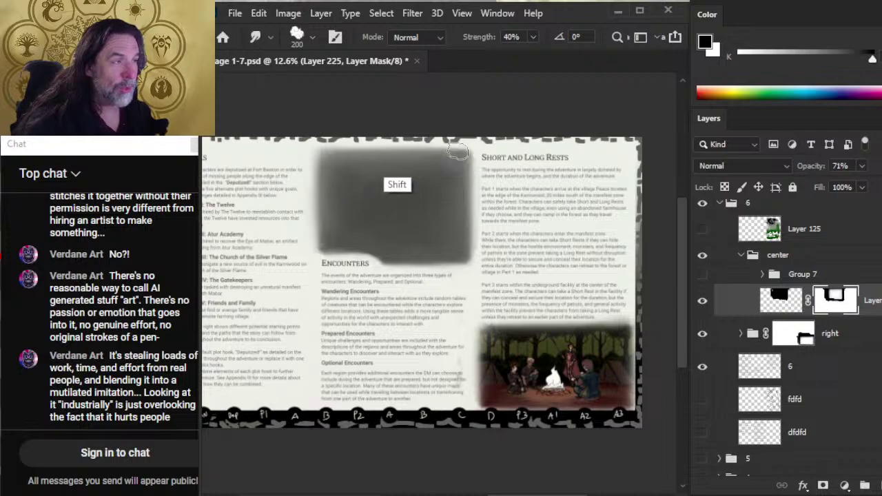
key(shift)
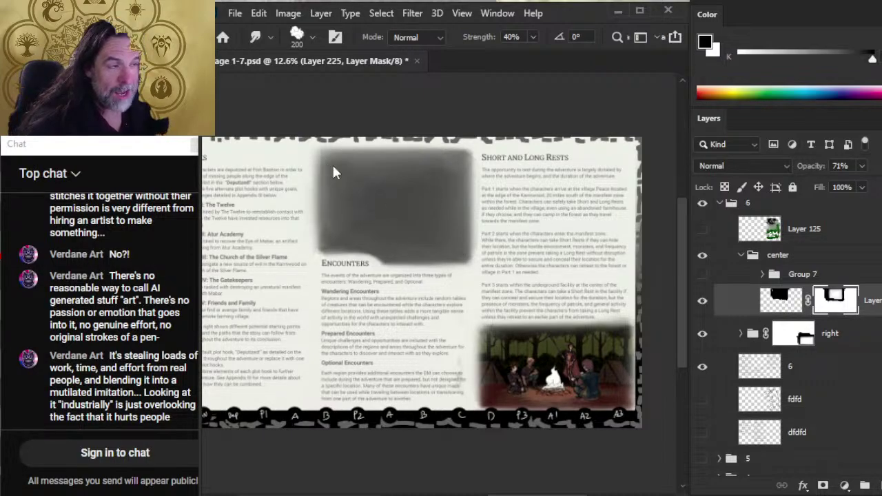
Smudge the dark backing's left edge down to the Encounters heading and along its bottom edge on Layer 225's mask.
key(shift)
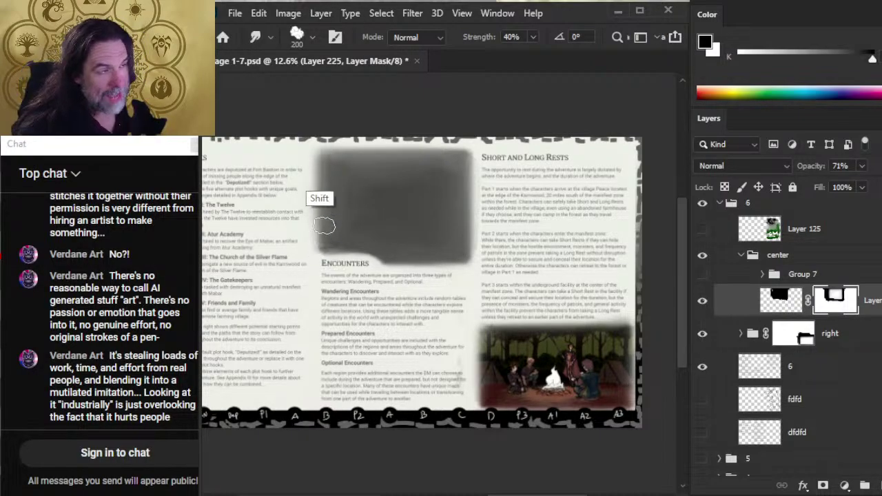
key(shift)
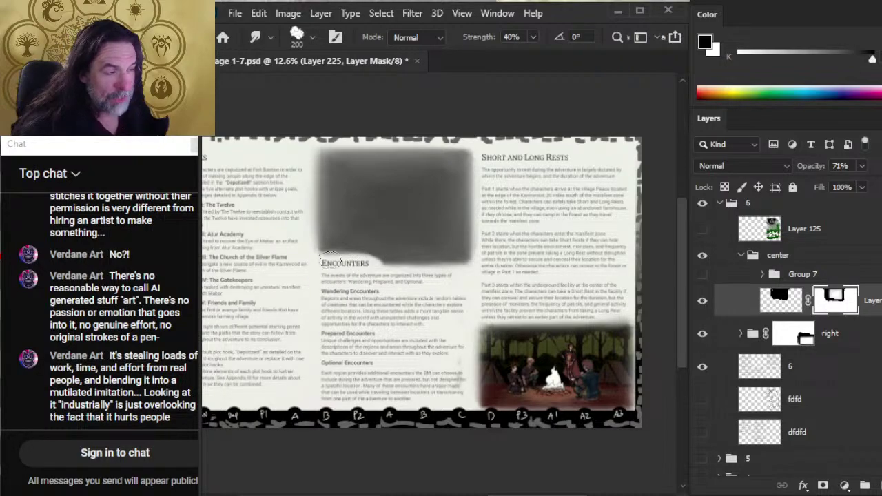
key(shift)
mouse_move(370, 237)
mouse_down()
mouse_move(385, 267)
mouse_move(357, 273)
mouse_move(374, 268)
mouse_move(360, 262)
mouse_move(407, 265)
mouse_move(378, 244)
mouse_move(391, 255)
mouse_move(364, 265)
mouse_move(402, 258)
mouse_move(391, 254)
mouse_move(417, 258)
mouse_move(384, 266)
mouse_move(433, 266)
mouse_move(398, 262)
mouse_move(439, 261)
mouse_move(392, 265)
mouse_move(465, 257)
mouse_up()
key(shift)
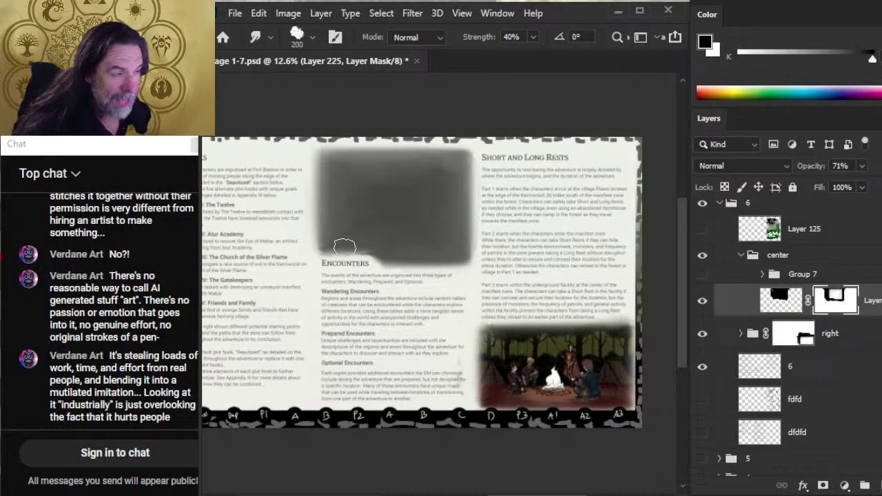
Smudge the notch around the end of the Encounters heading on Layer 225's mask, extending the backing closer to the heading.
key(shift)
key(shift)
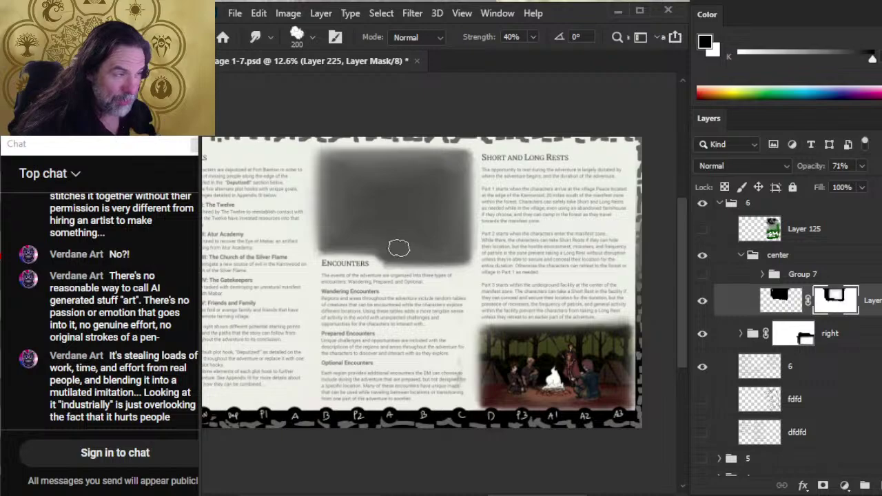
key(shift)
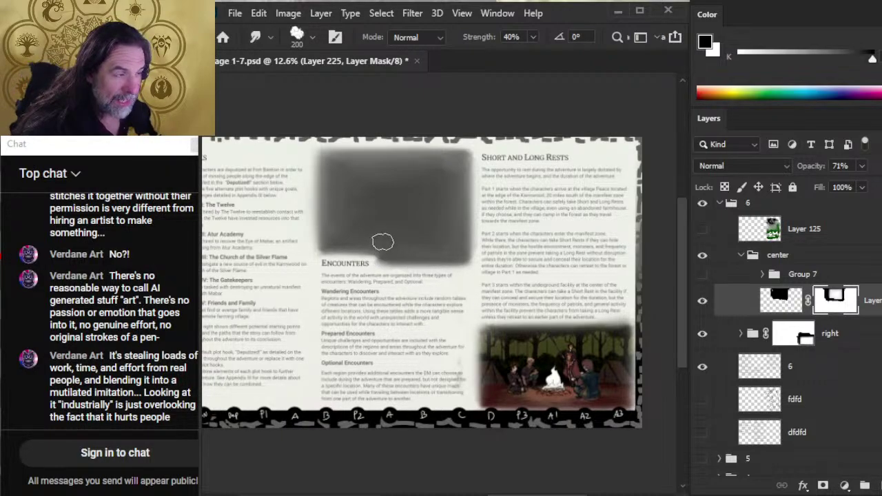
key(shift)
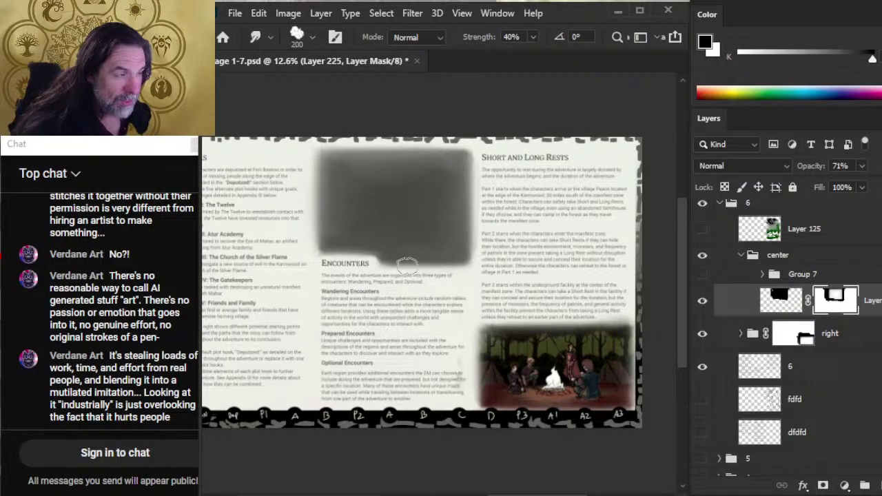
key(shift)
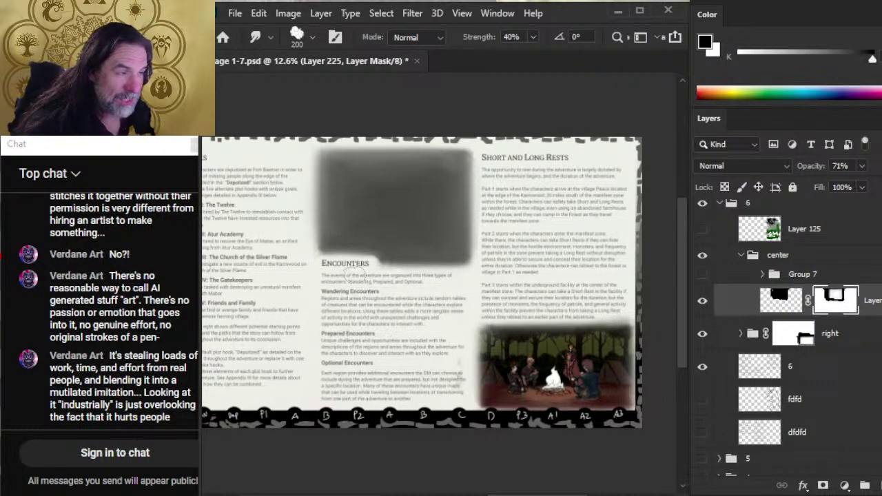
key(shift)
key(shift)
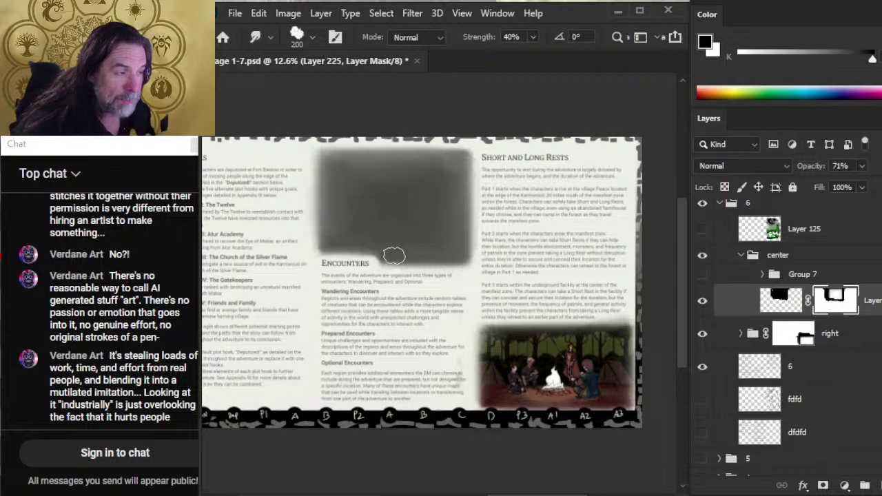
key(shift)
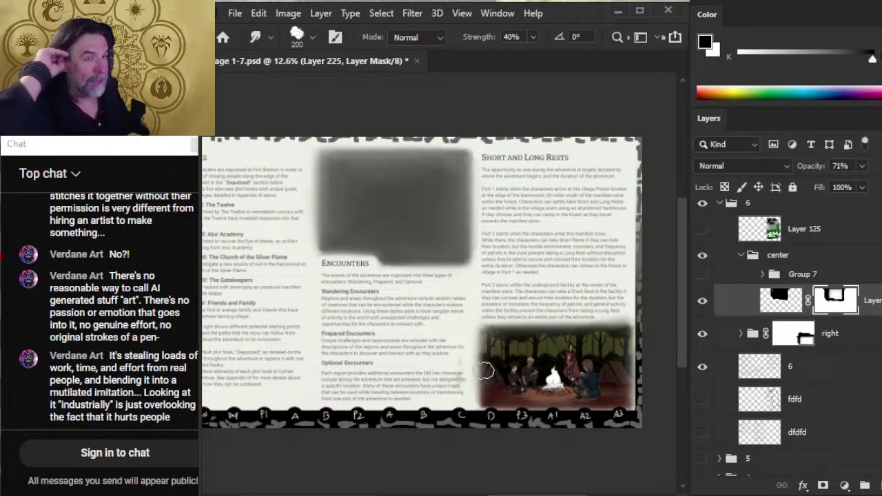
Show the plot-hook diagram in Group 7 and expand the group to reach its layers.
click(702, 275)
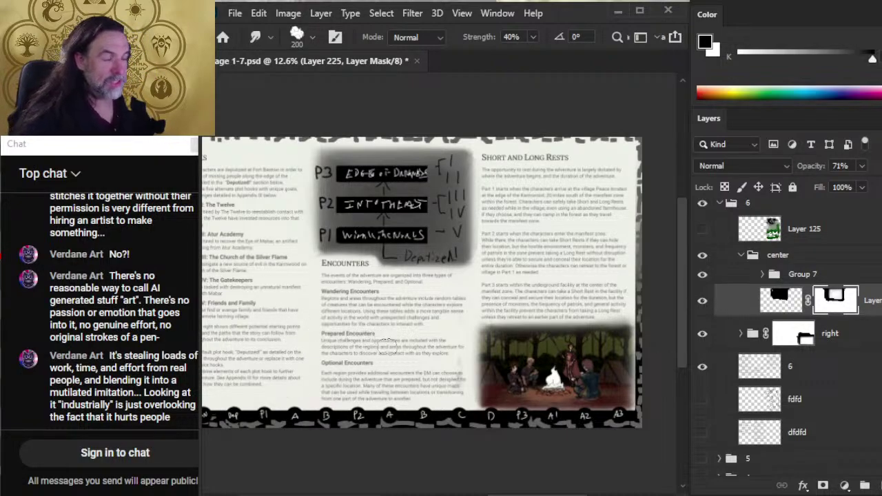
click(759, 279)
click(761, 275)
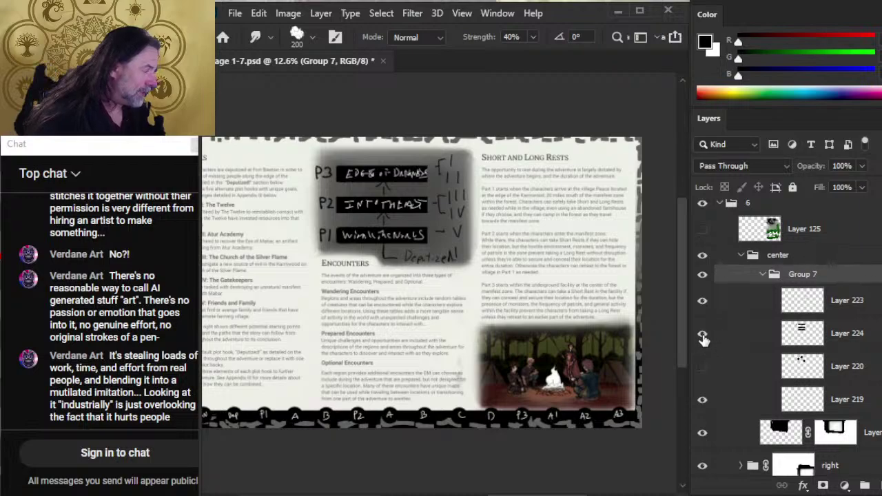
Lasso the Deputized label with its connector line on Layer 223 and move them slightly up within the dark backing.
click(734, 305)
key(v)
key(l)
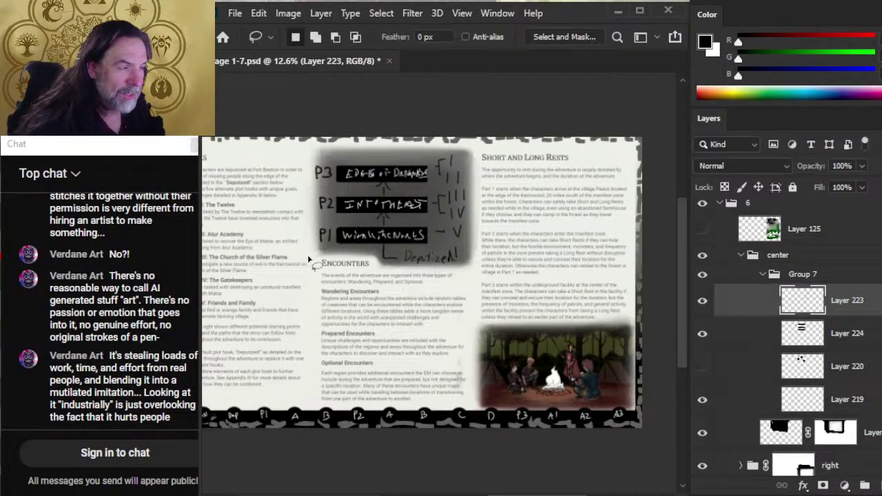
mouse_move(418, 236)
mouse_down()
mouse_move(386, 273)
mouse_move(489, 256)
mouse_up()
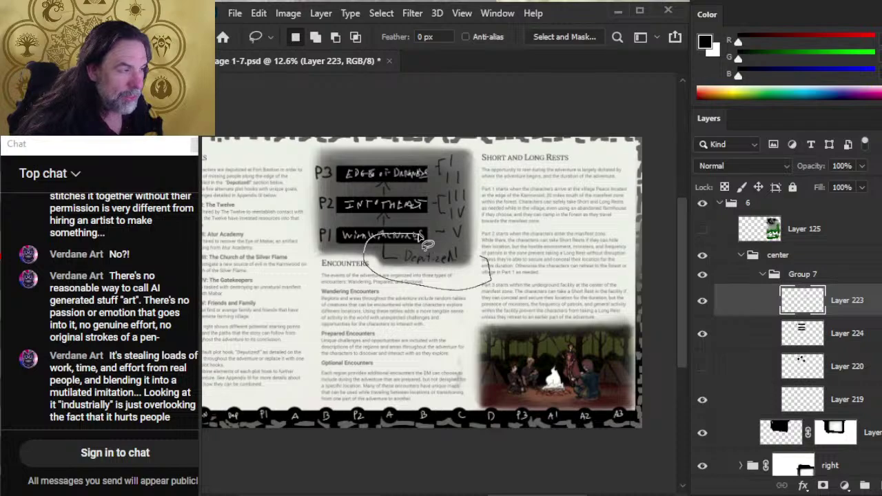
drag(418, 236, 389, 249)
key(v)
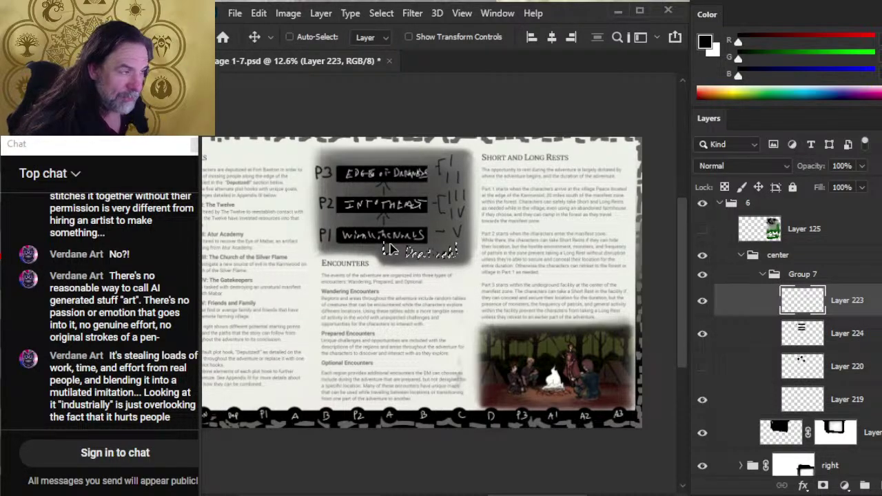
key(l)
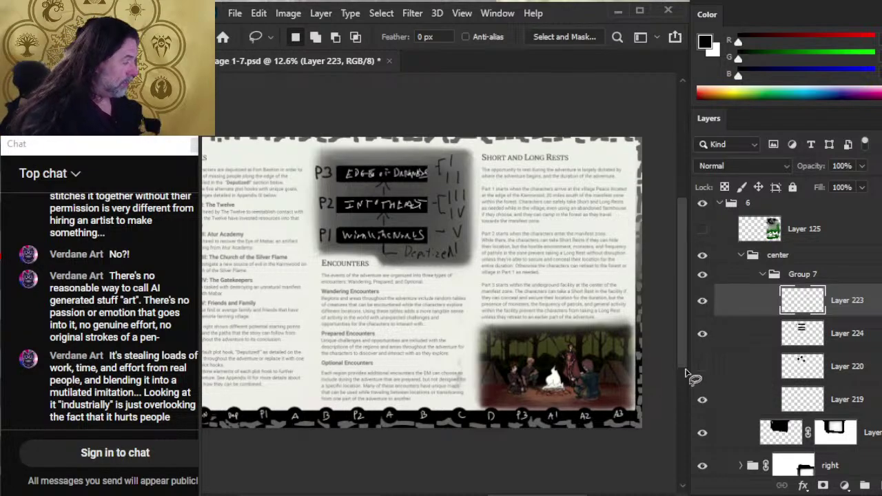
Select Layer 224 and move the three part title bars with their labels slightly to the right within the dark backing.
click(744, 336)
key(v)
key(Up)
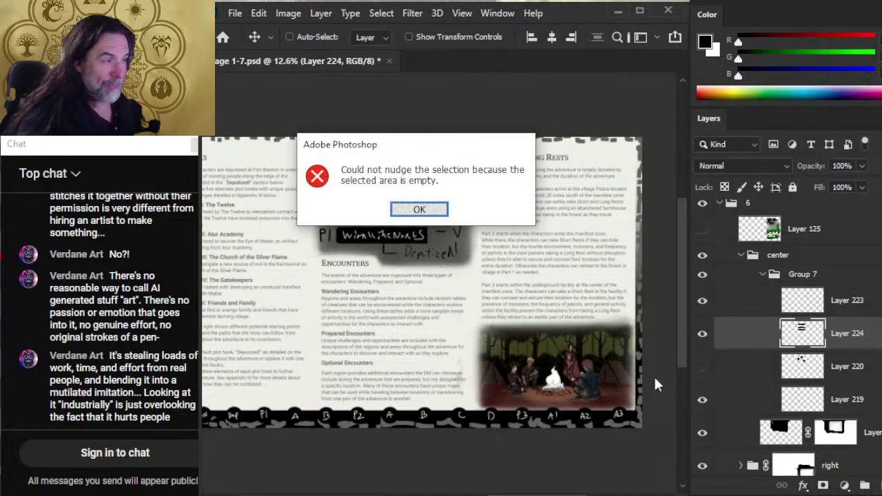
key(Return)
key(l)
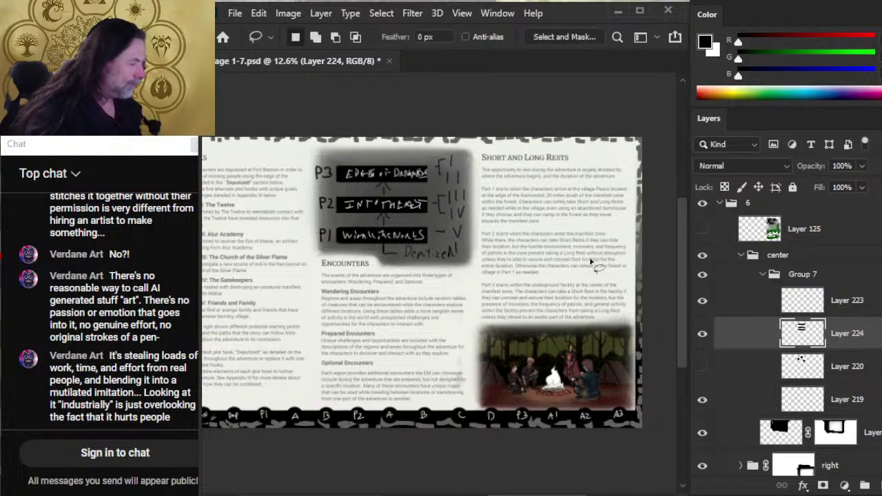
key(v)
key(Up)
key(Return)
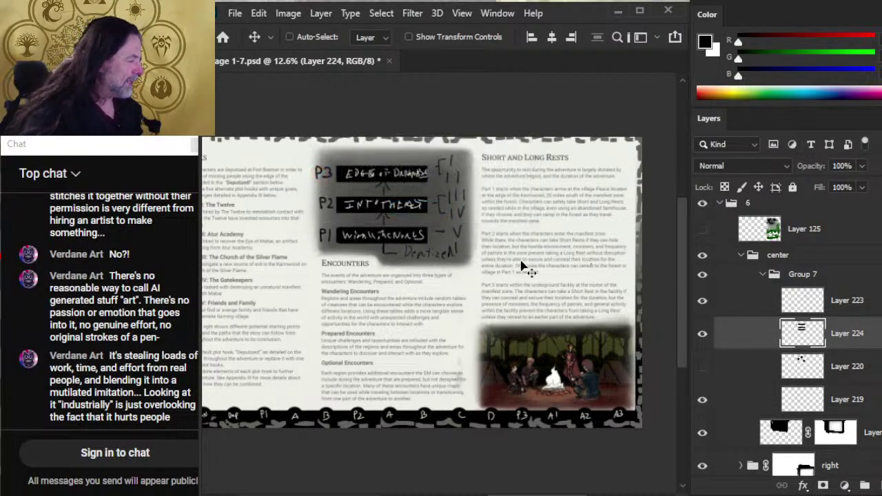
key(l)
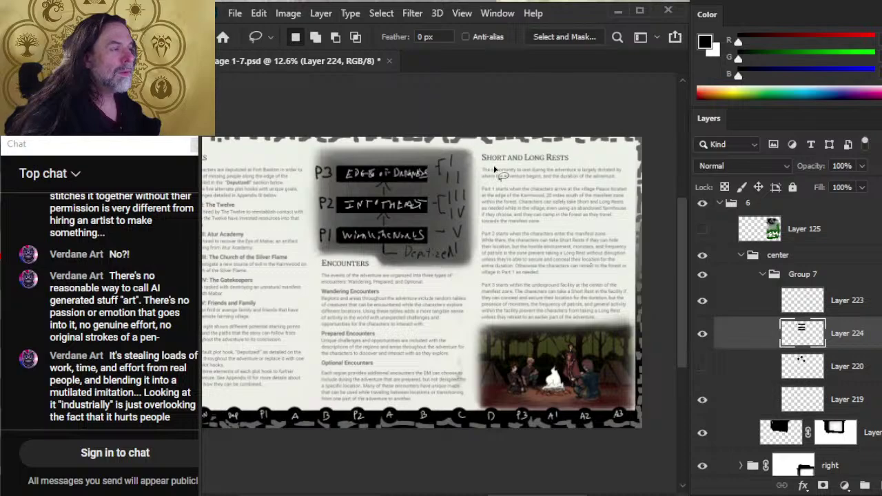
key(v)
drag(465, 210, 475, 212)
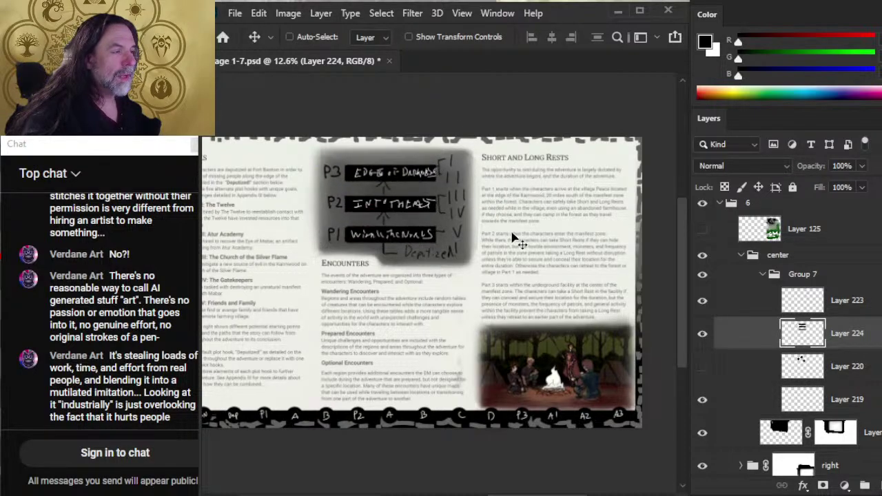
Fine-tune the position of Layer 224's title bars within the dark backing, shifting them slightly back left and upward.
key(ctrl+z)
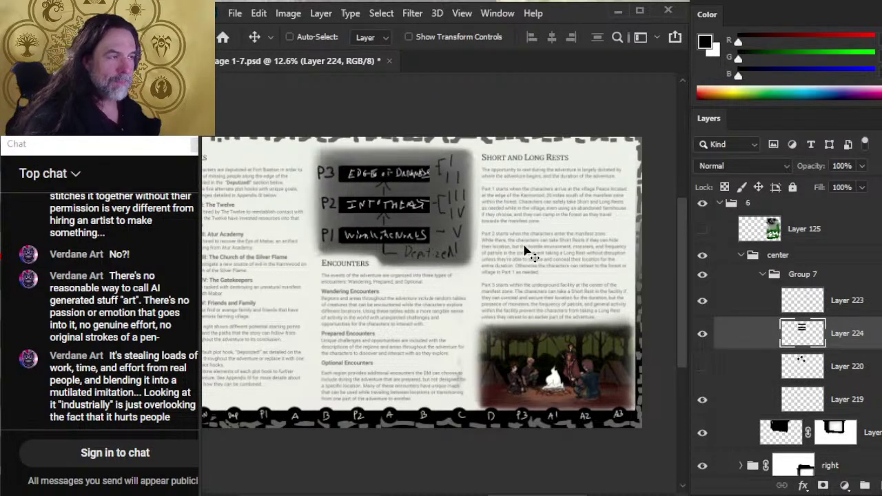
key(ctrl+shift+z)
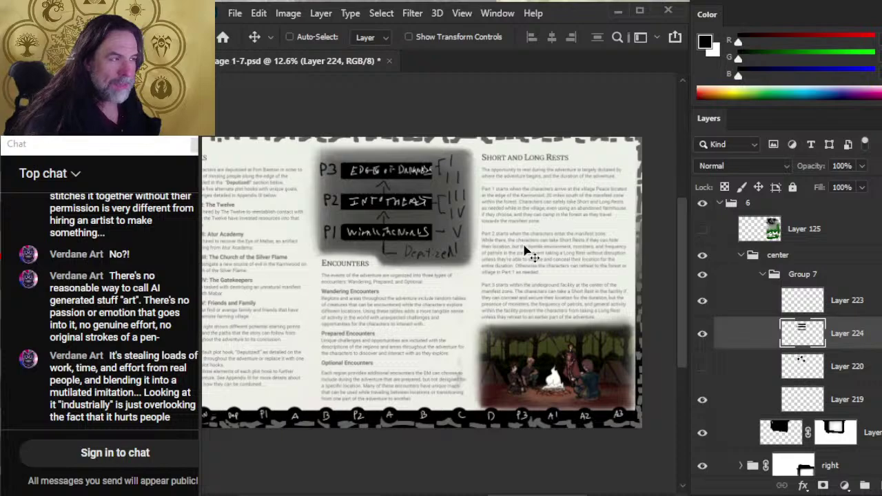
key(ctrl+z)
key(ctrl+shift+z)
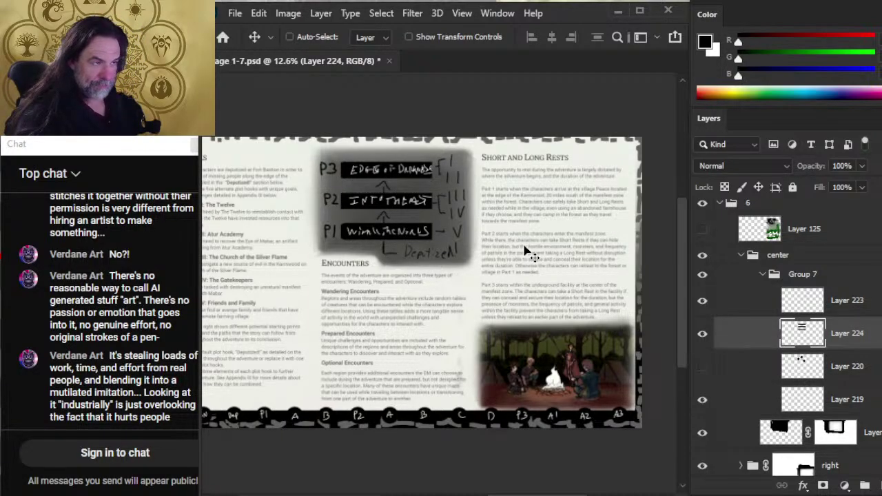
key(ctrl+shift+z)
key(ctrl+z)
key(ctrl+shift+z)
key(ctrl+z)
key(ctrl+shift+z)
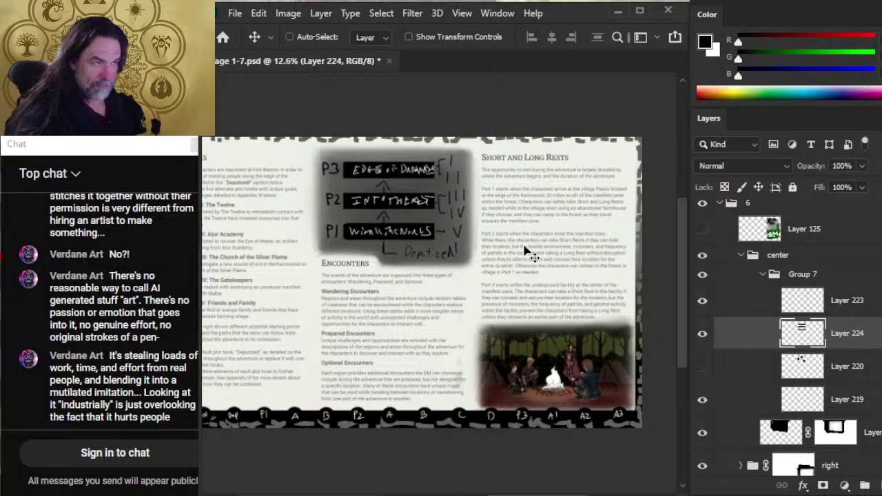
key(ctrl+z)
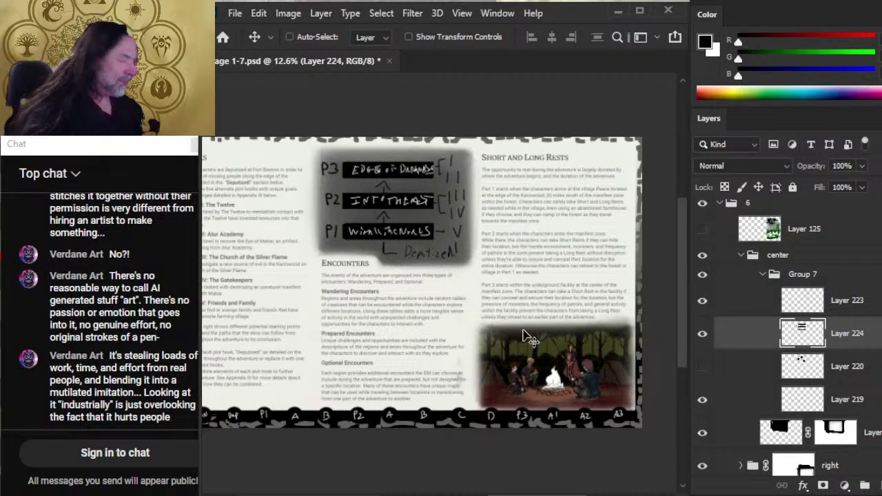
Lasso the numerals I to V with their brackets on Layer 223 and nudge them slightly right, away from the title bars.
click(707, 309)
click(708, 310)
click(726, 297)
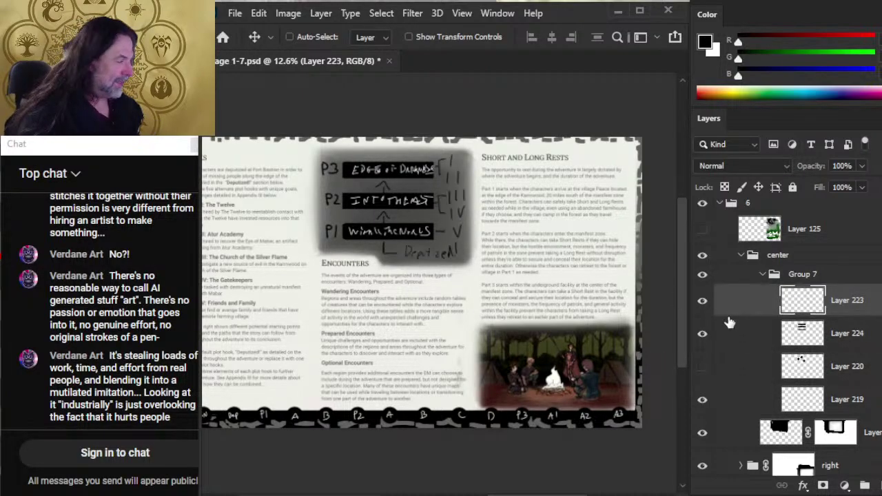
key(z)
drag(366, 195, 552, 141)
key(l)
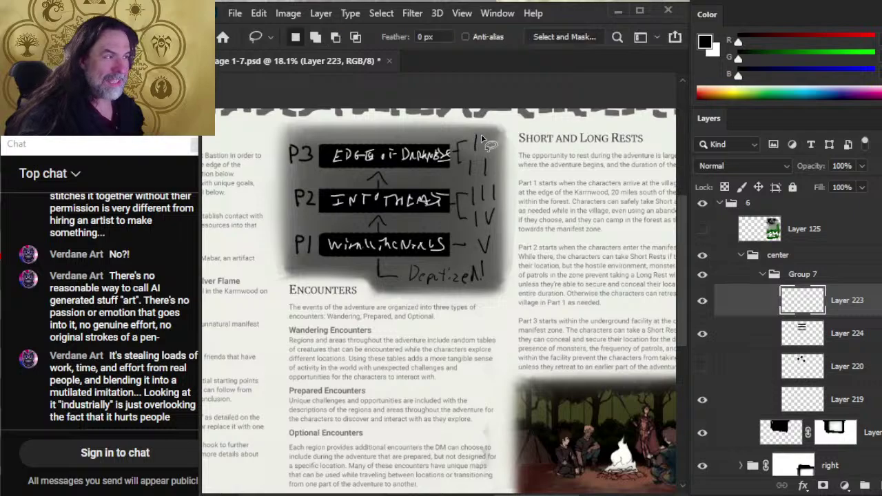
mouse_move(436, 120)
mouse_down()
mouse_move(419, 155)
mouse_move(418, 249)
mouse_move(475, 262)
mouse_move(515, 238)
mouse_up()
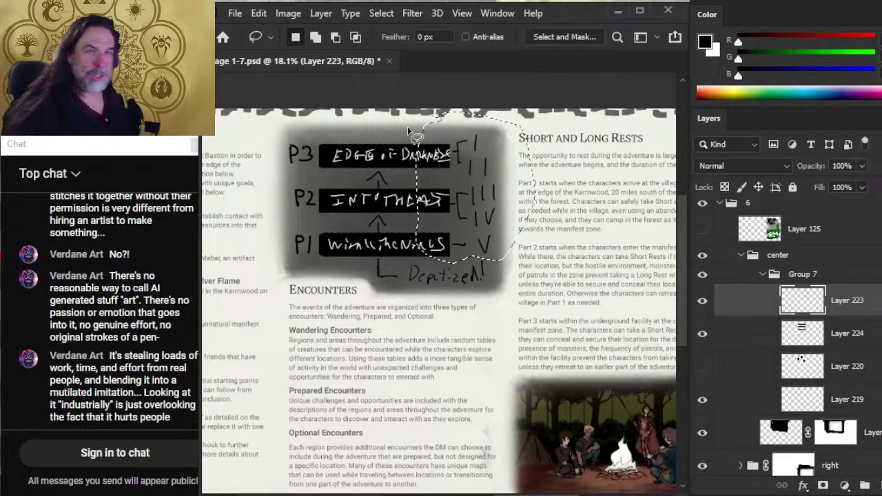
key(v)
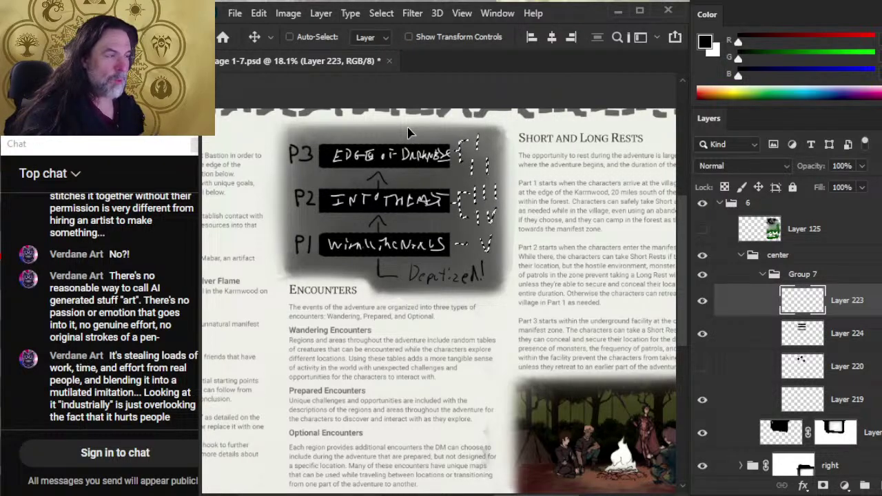
key(l)
key(ctrl+d)
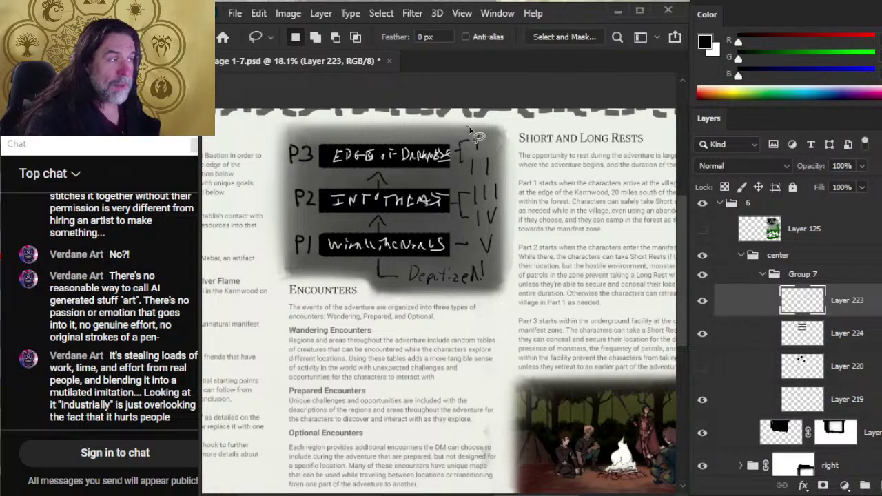
Lasso the numerals I and II with their bracket on Layer 223, move them slightly right, and clear the selection.
mouse_move(470, 129)
mouse_down()
mouse_move(430, 153)
mouse_move(441, 173)
mouse_up()
drag(476, 136, 471, 131)
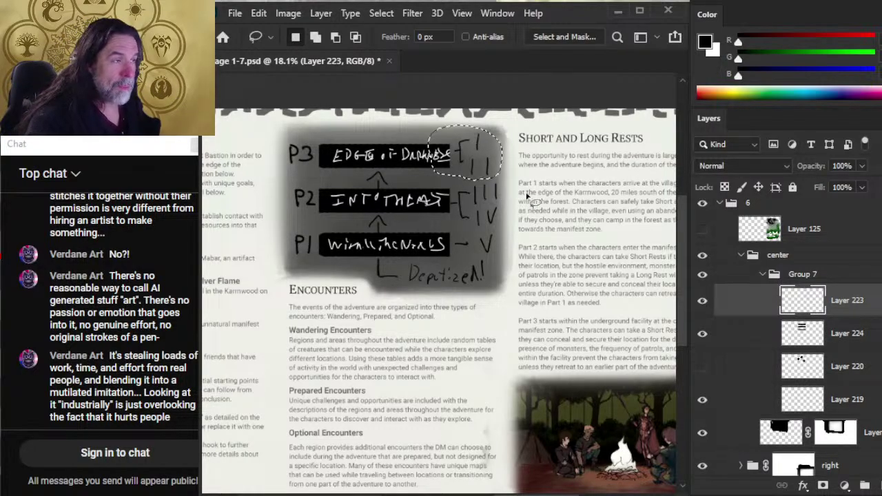
key(v)
mouse_move(513, 168)
mouse_down()
mouse_move(520, 175)
mouse_move(522, 167)
mouse_move(556, 252)
mouse_move(547, 255)
mouse_move(463, 169)
mouse_move(528, 187)
mouse_up()
key(ctrl+d)
key(l)
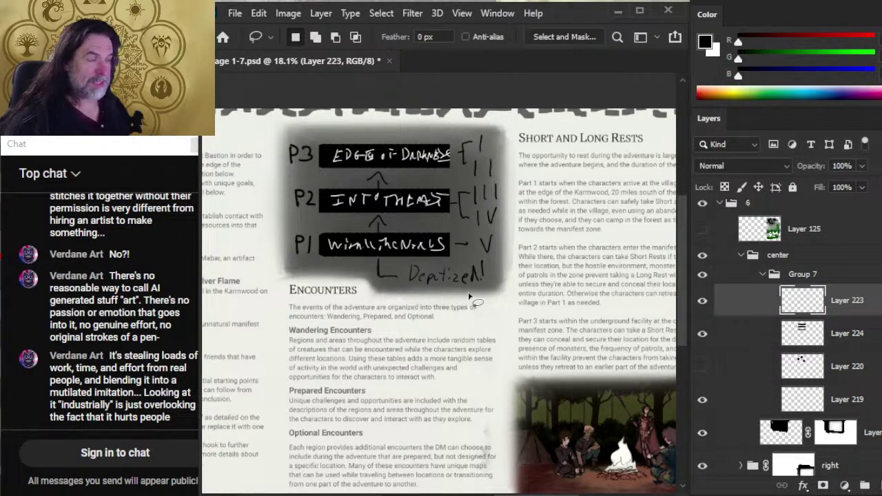
Hide and reshow Group 7 to compare the page with and without the diagram, collapsing Group 7 and the center group.
key(z)
drag(524, 295, 485, 276)
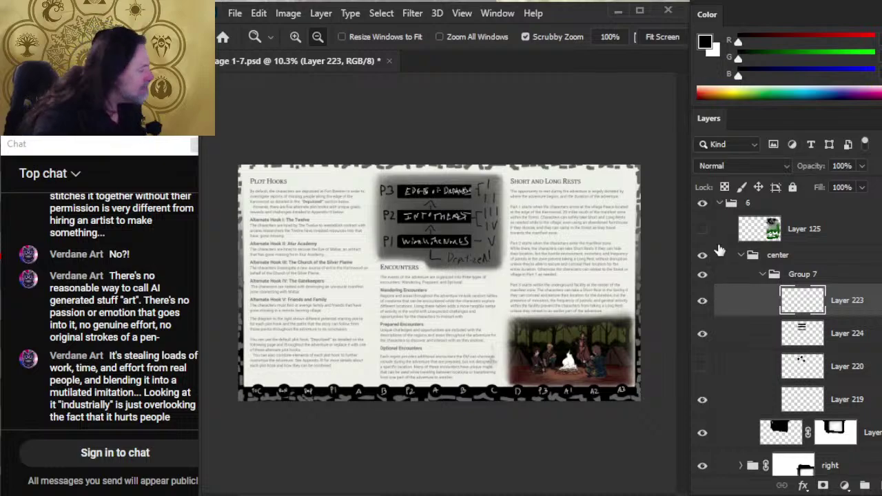
click(762, 274)
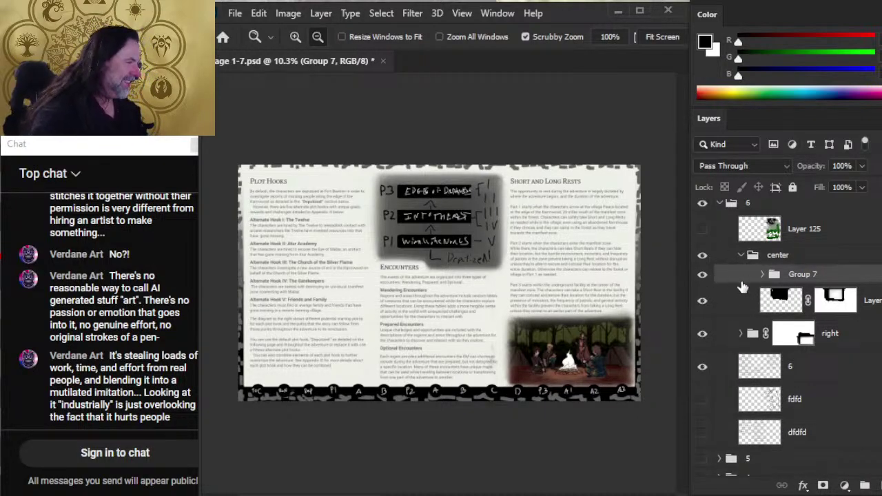
click(702, 275)
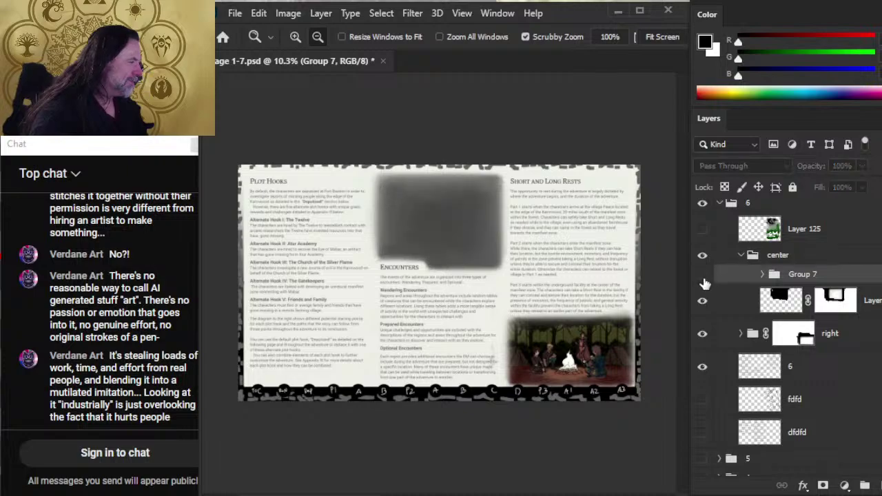
click(702, 274)
click(742, 256)
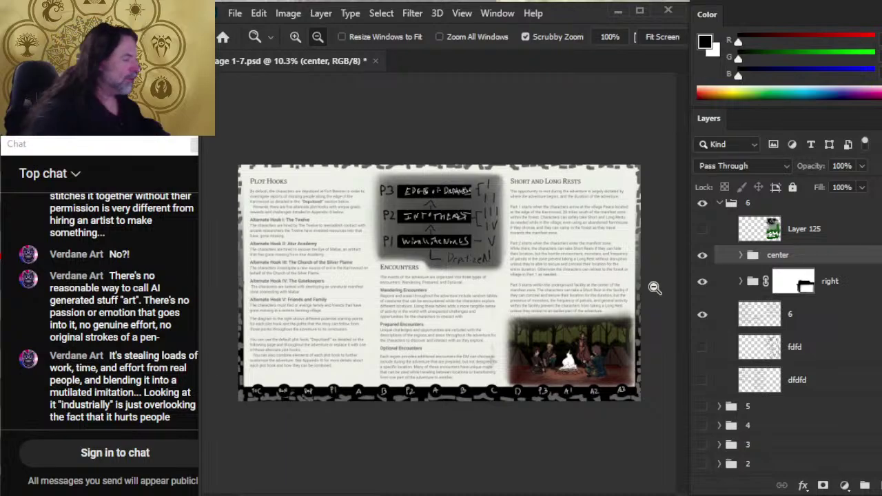
Expand the right group to view the campfire illustration's layers, and collapse it and group 6 again.
click(740, 283)
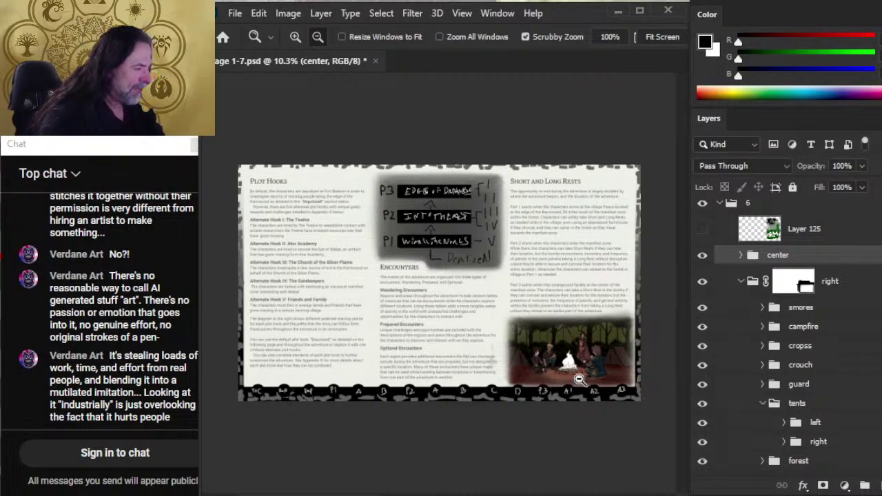
drag(581, 381, 613, 376)
alt+click(623, 381)
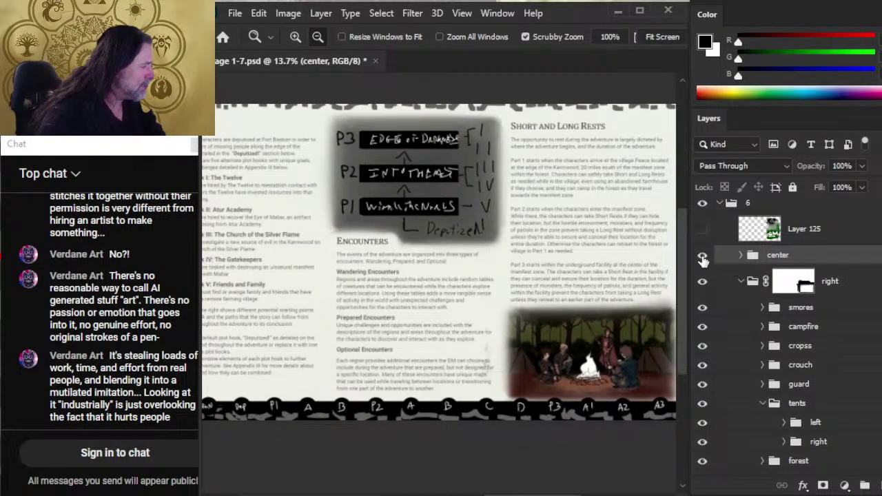
click(741, 283)
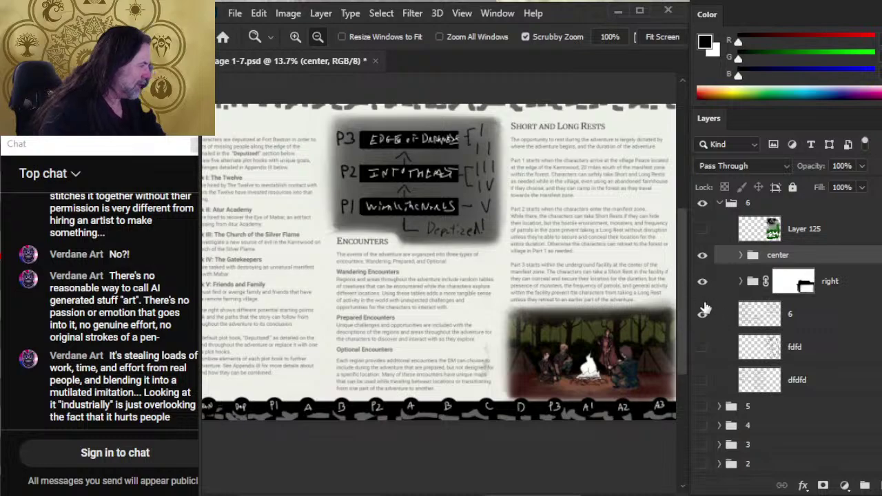
click(716, 205)
click(719, 210)
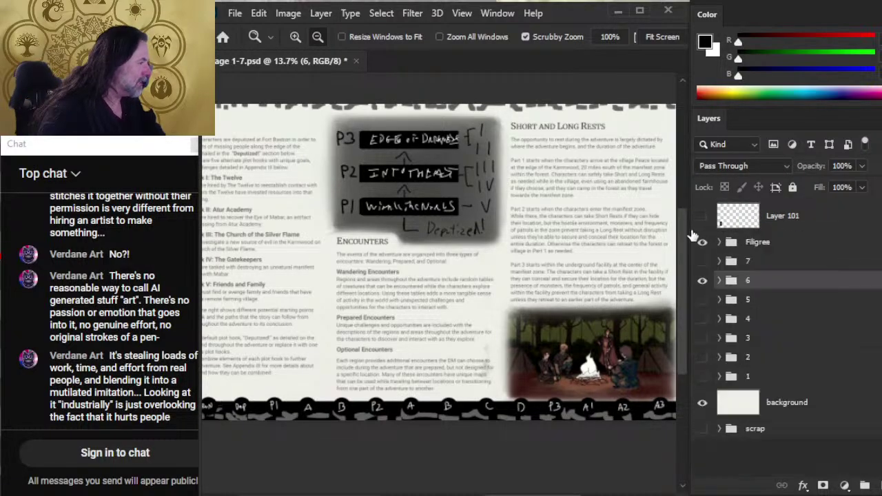
Show page group 7 in place of group 6 for comparison and return to group 6, viewing the whole page.
click(702, 280)
click(702, 261)
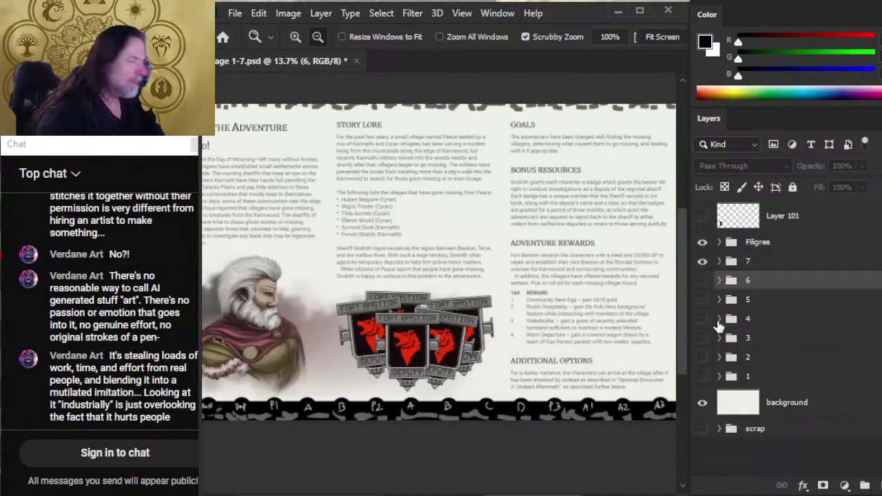
click(702, 280)
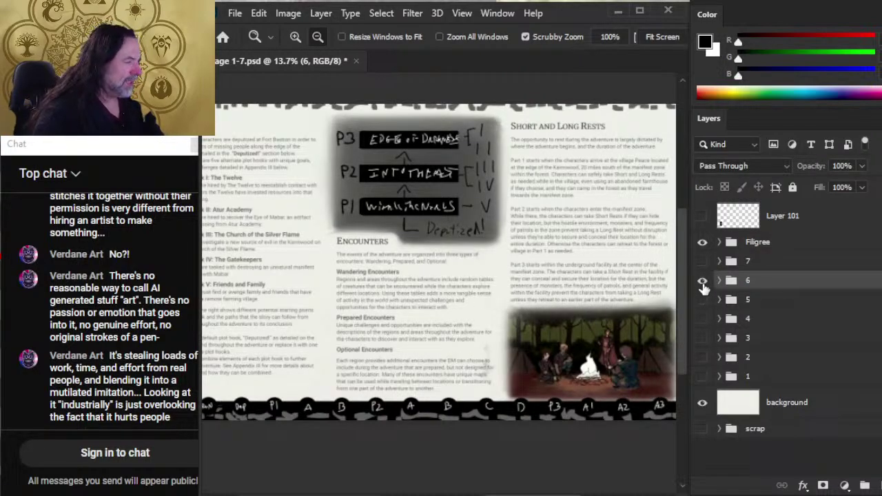
scroll(535, 290, down, 3)
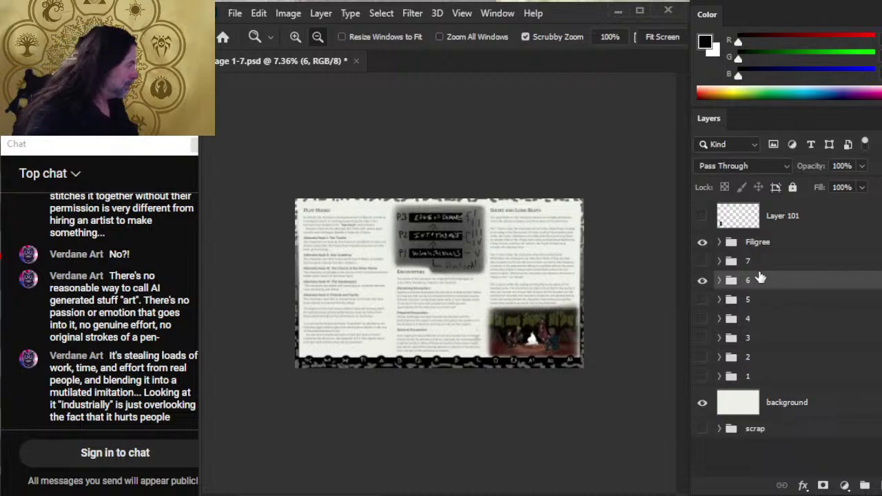
Expand group 6 and its center group, and lower Layer 225's dark backing to 48% opacity.
click(720, 282)
click(746, 341)
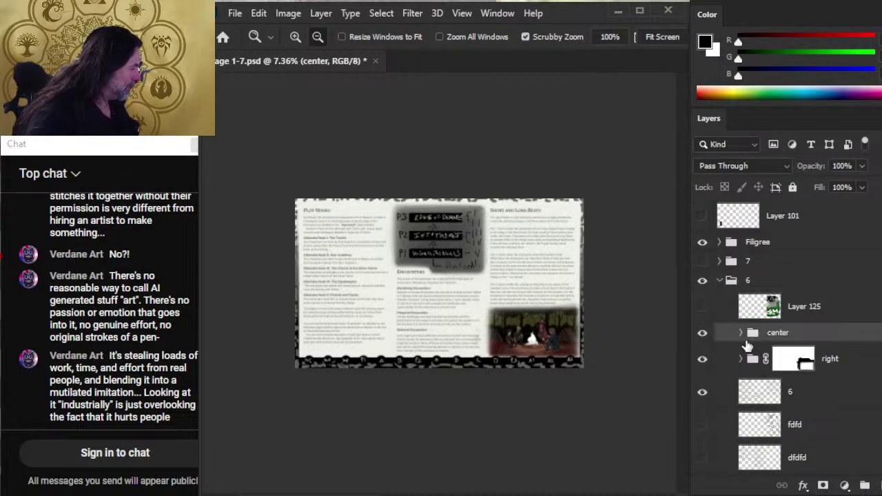
click(741, 333)
click(781, 378)
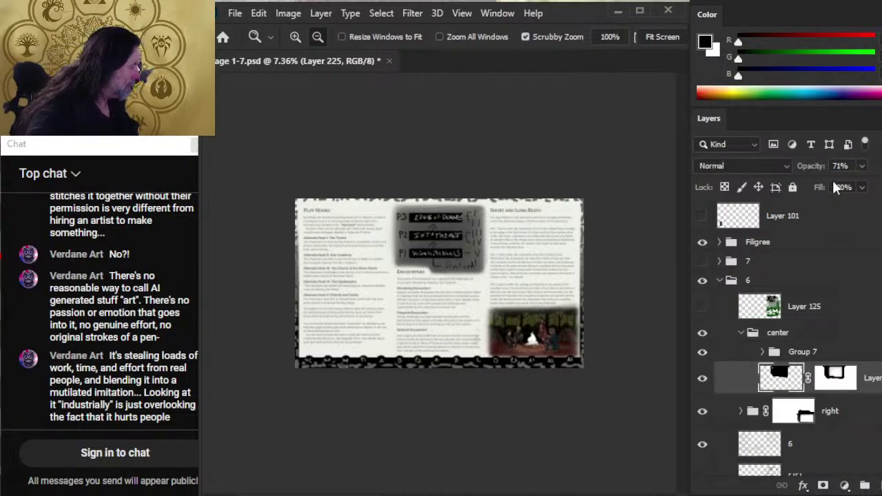
click(862, 166)
drag(860, 187, 853, 187)
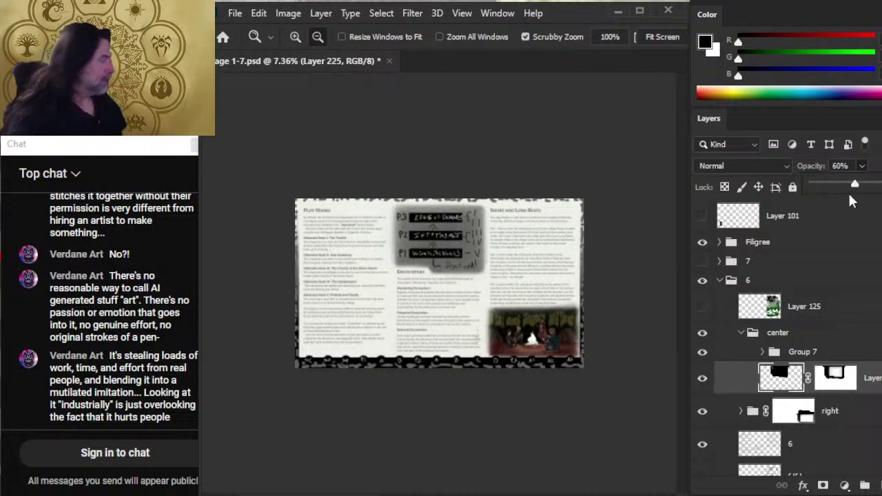
drag(855, 190, 851, 200)
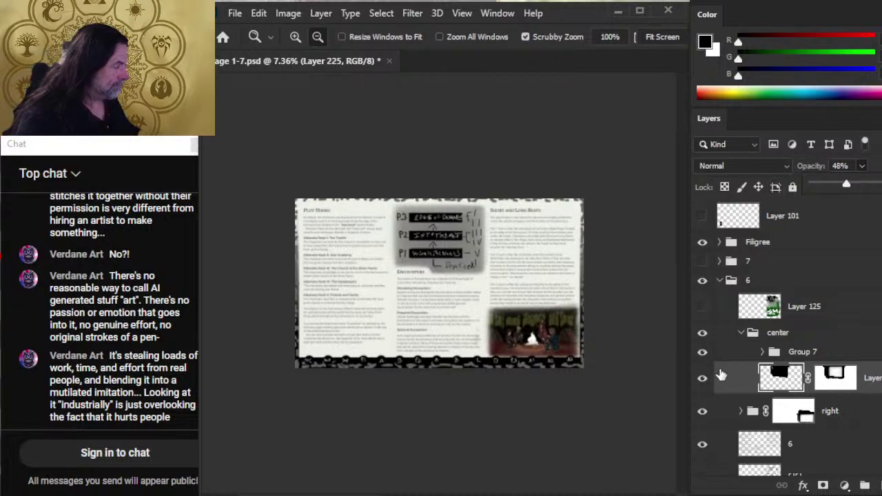
Collapse the center group and group 6, and show page group 5 in place of group 6.
click(743, 333)
click(740, 332)
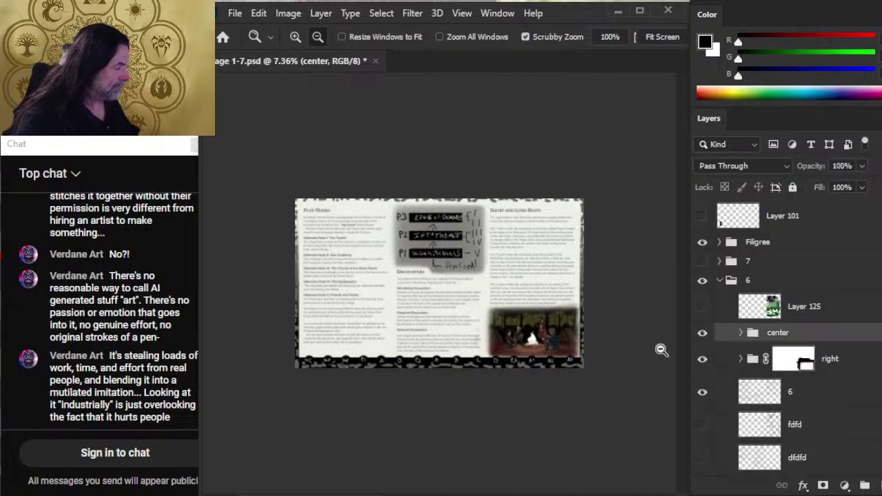
click(720, 281)
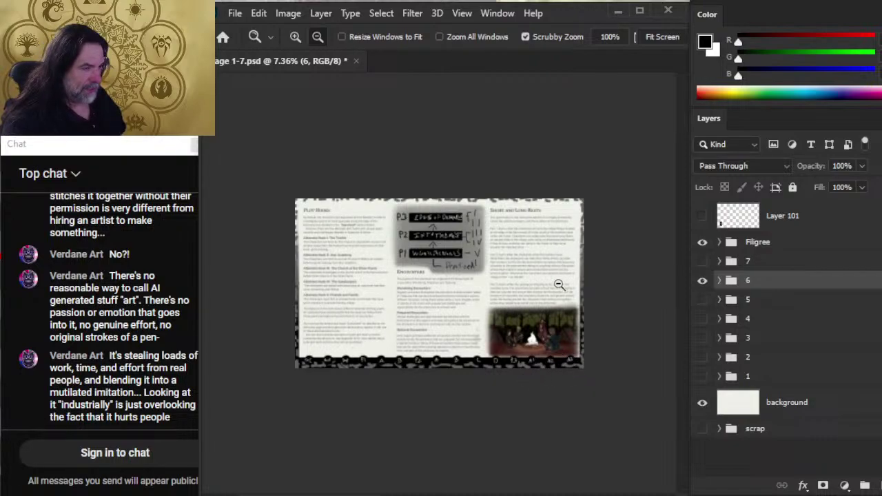
click(702, 299)
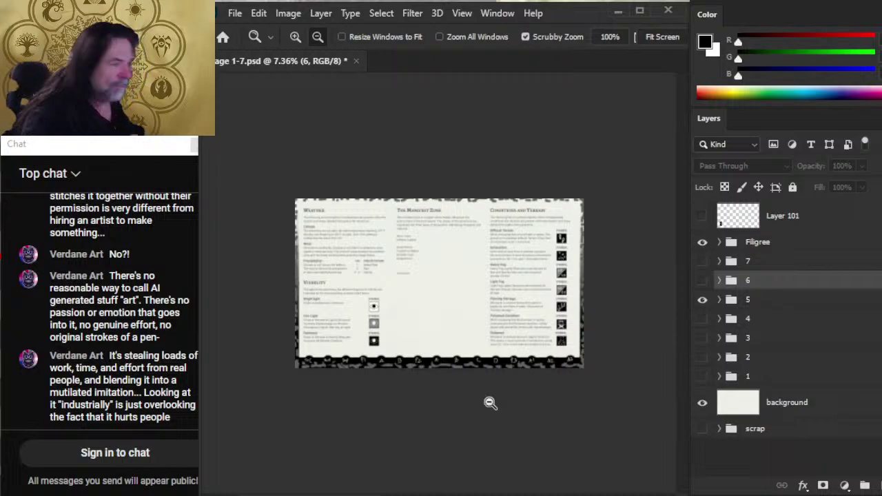
Inspect page 5, outline The Manifest Zone section with a freehand lasso selection, and clear the selection.
drag(412, 211, 465, 251)
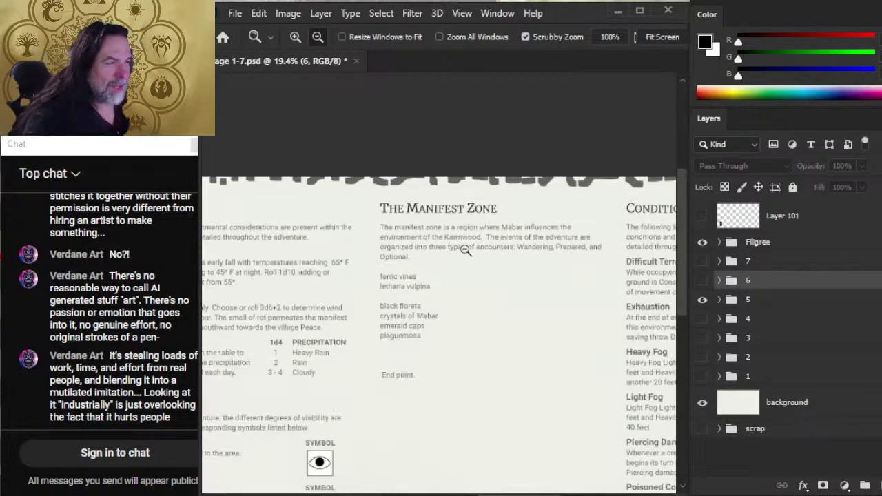
drag(549, 325, 438, 268)
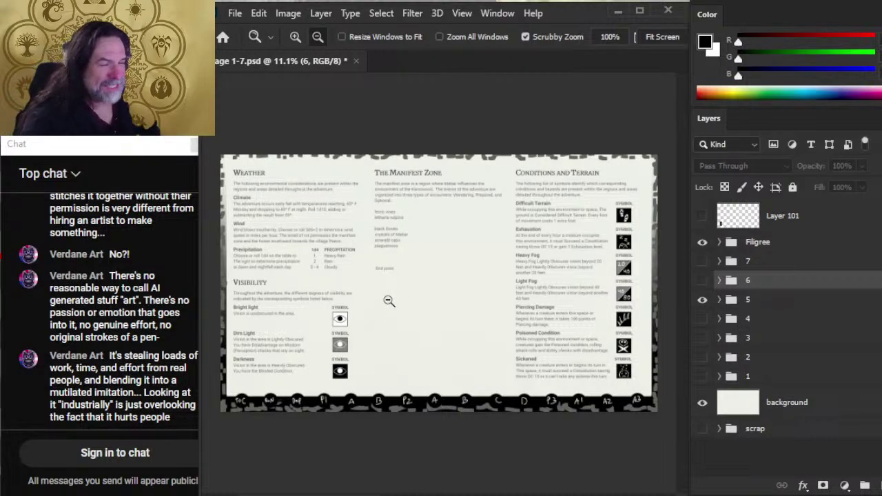
key(l)
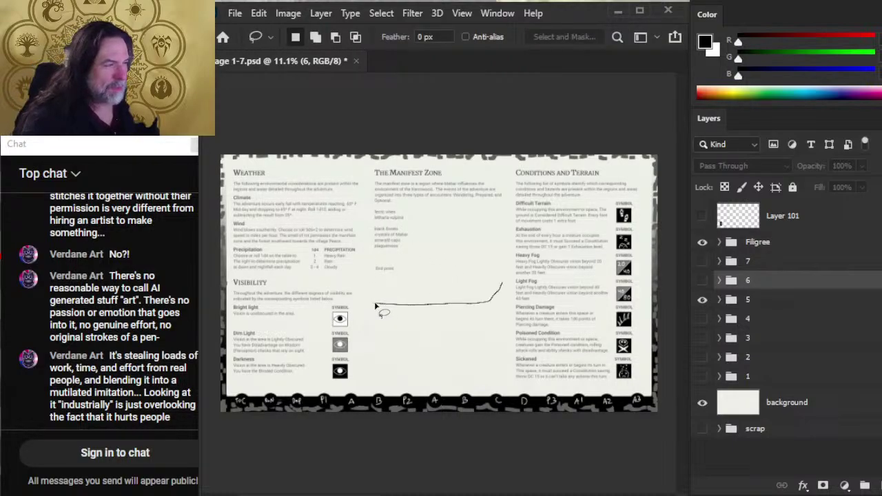
drag(375, 305, 371, 307)
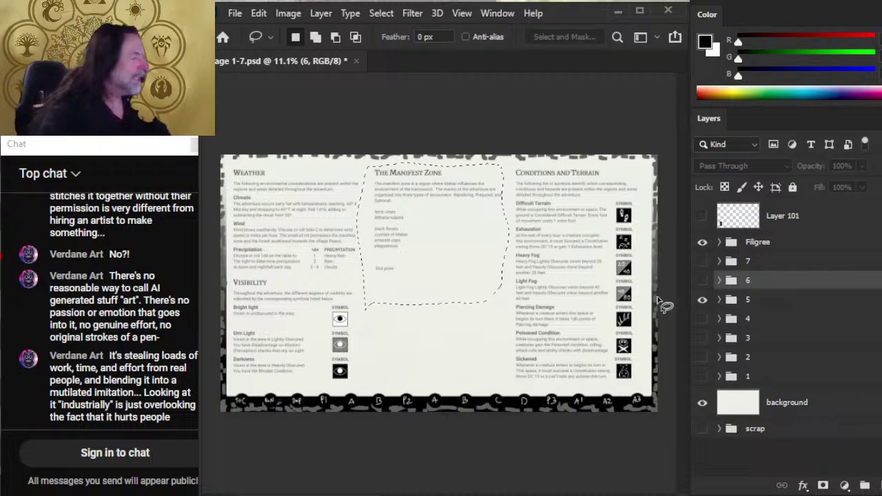
click(567, 295)
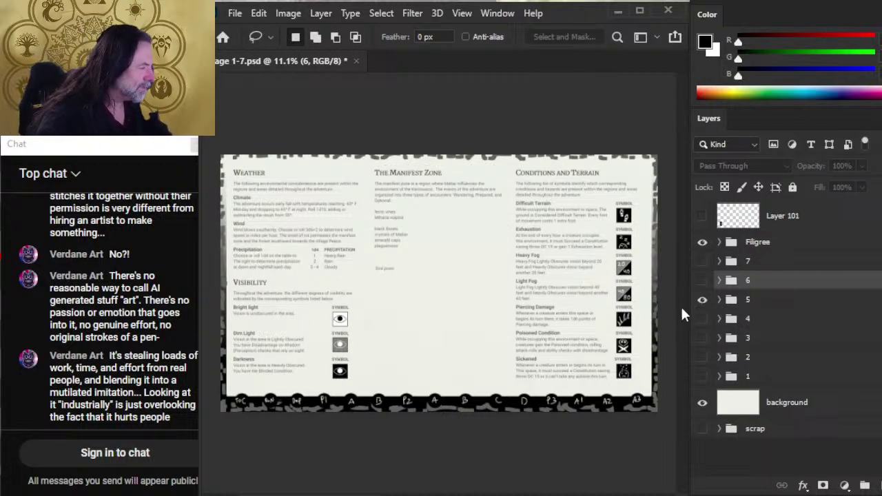
Show page group 4 in place of group 5 and examine its Part 1 and Part 2 columns.
click(702, 300)
click(702, 318)
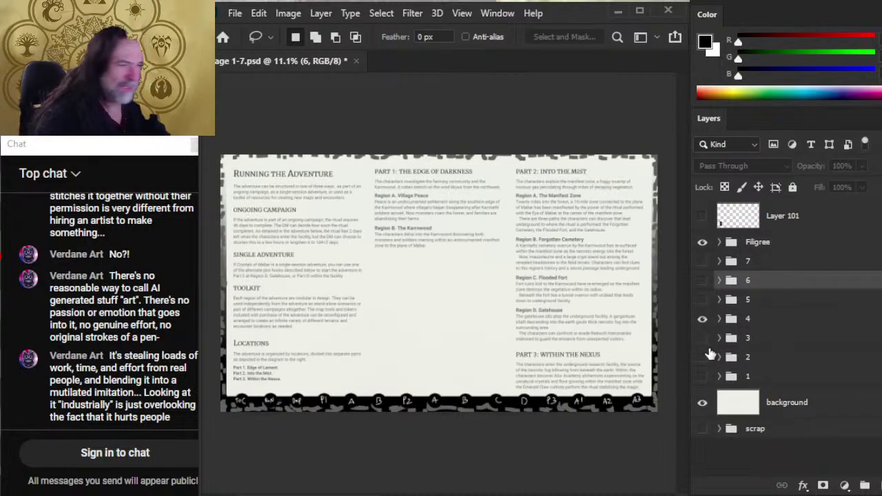
key(z)
mouse_move(386, 243)
mouse_down()
mouse_move(434, 323)
mouse_move(478, 322)
mouse_move(516, 334)
mouse_move(452, 256)
mouse_move(404, 256)
mouse_up()
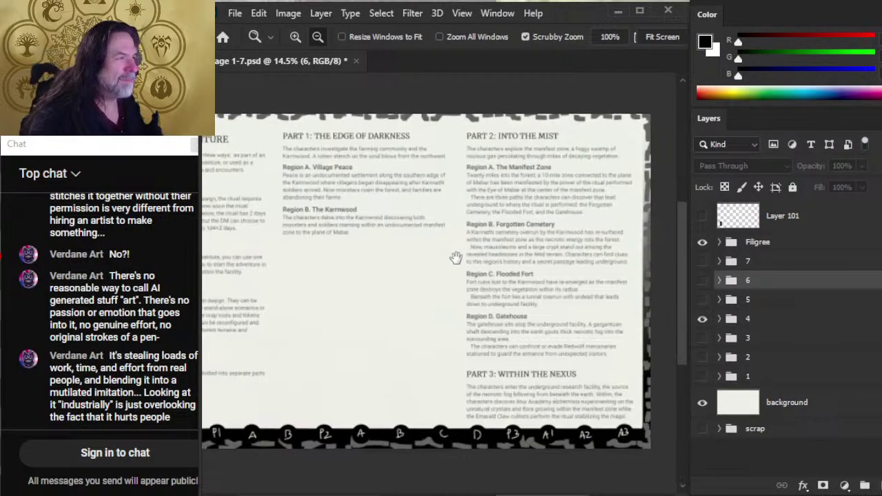
drag(360, 291, 384, 290)
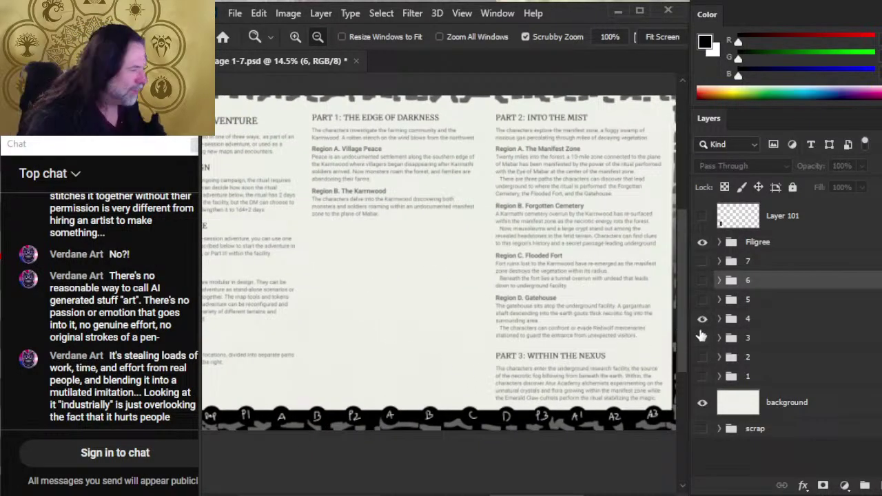
Show page group 2 in place of group 4, expand it, and make the map on Layer 130 visible.
click(700, 321)
click(702, 358)
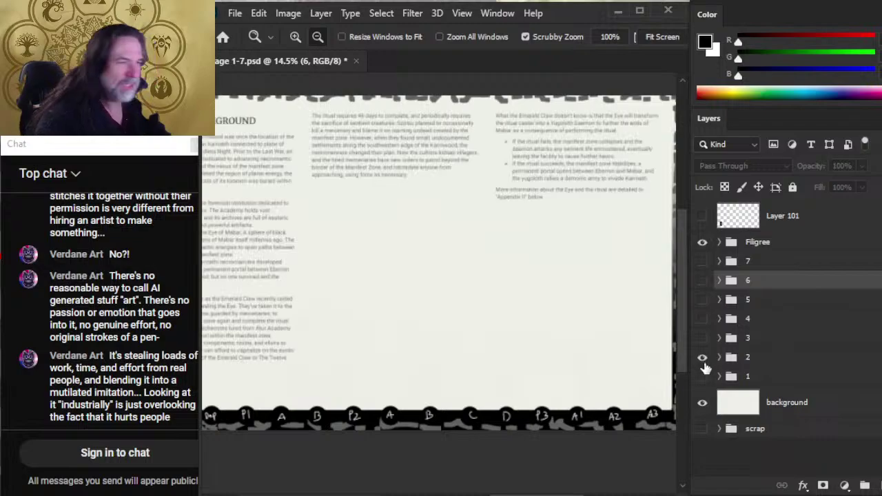
click(702, 338)
click(702, 338)
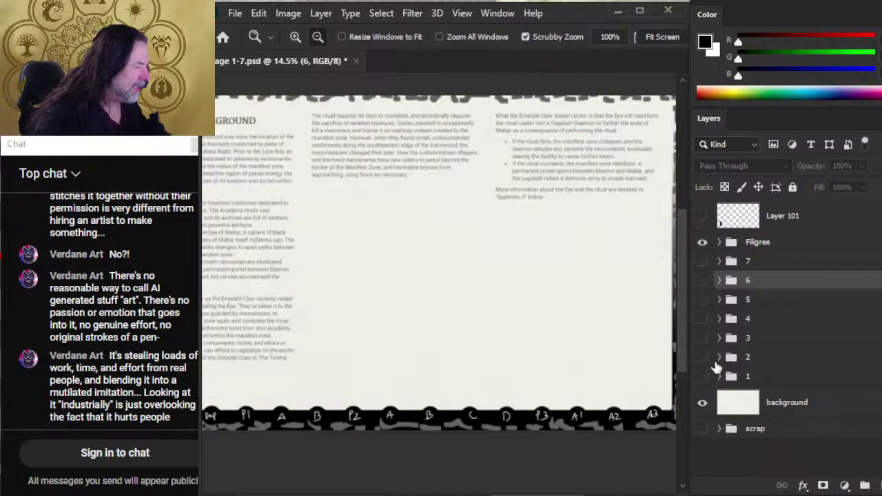
click(702, 357)
click(719, 357)
click(702, 357)
click(702, 450)
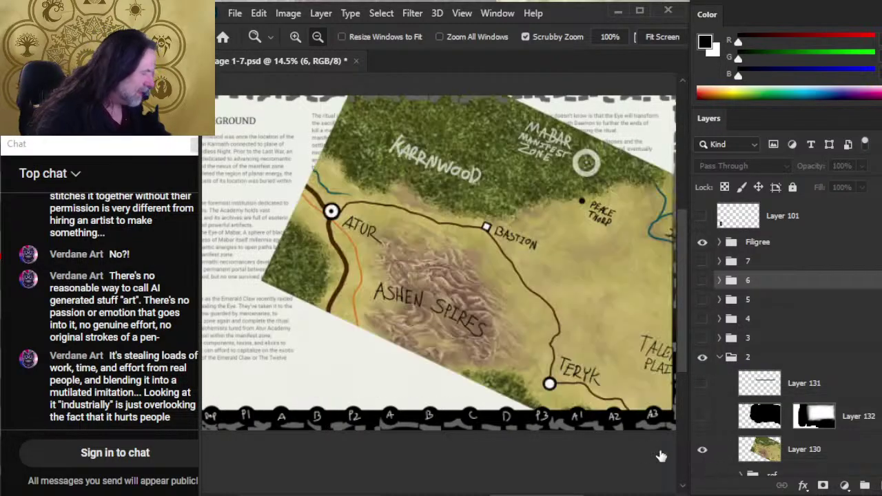
scroll(544, 309, down, 1)
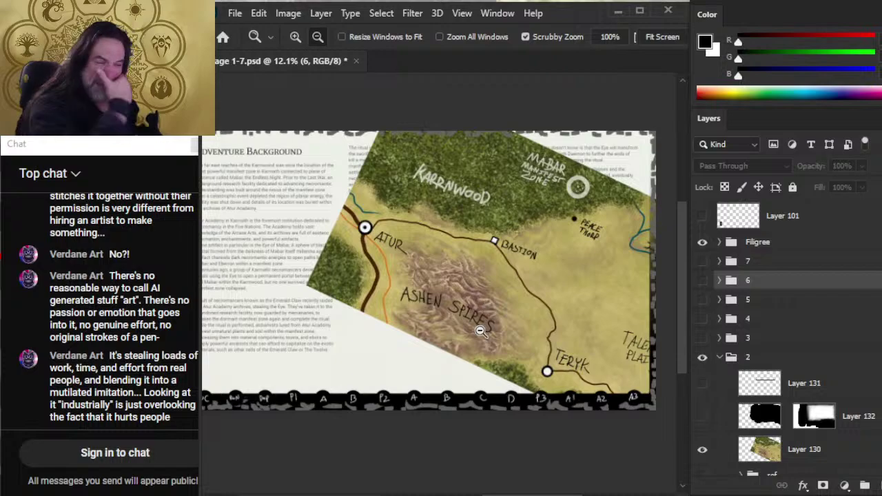
Select Layer 130 and rotate the tilted map by -24.79 degrees with Free Transform so it sits level.
click(799, 416)
click(796, 449)
key(l)
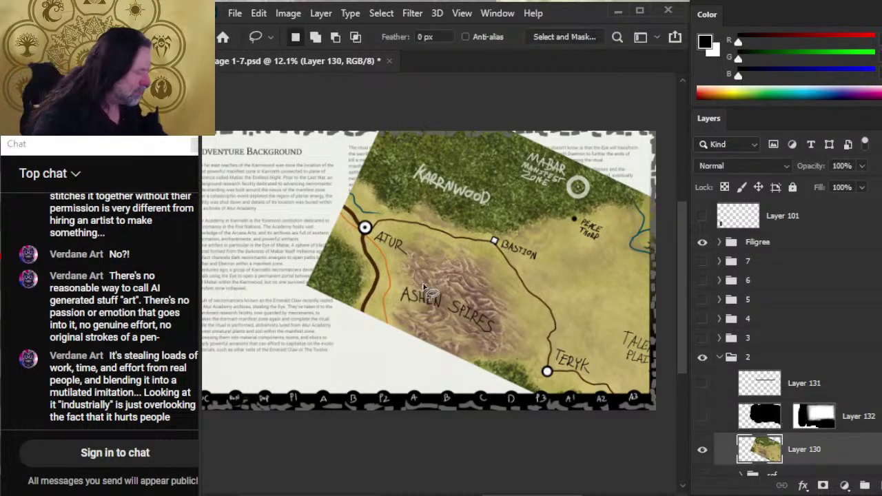
right_click(428, 276)
click(475, 408)
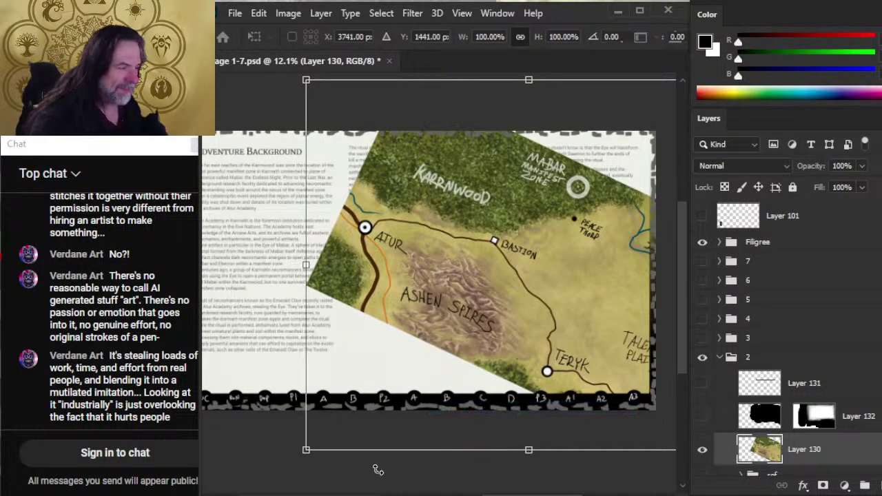
drag(246, 363, 246, 468)
drag(554, 420, 568, 426)
key(Escape)
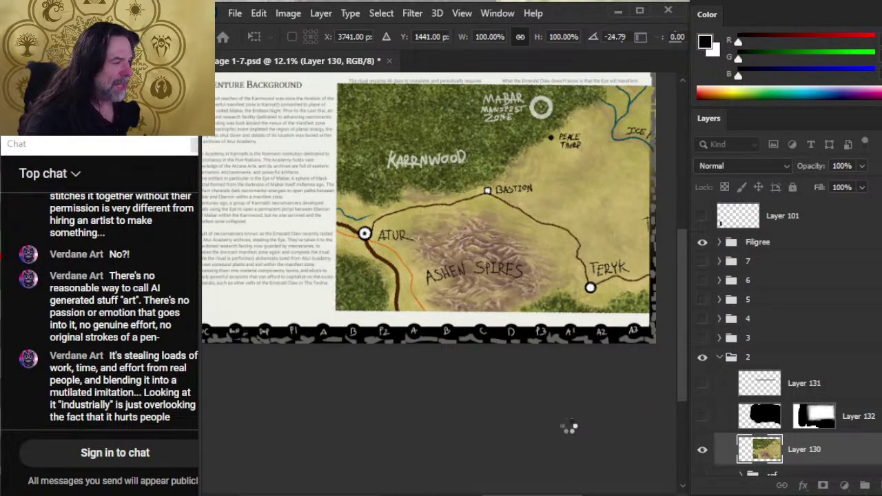
Shift the levelled map slightly down and to the left on the Adventure Background page.
mouse_move(549, 213)
mouse_down()
mouse_move(478, 325)
mouse_move(488, 314)
mouse_move(496, 322)
mouse_up()
key(l)
right_click(450, 310)
click(506, 247)
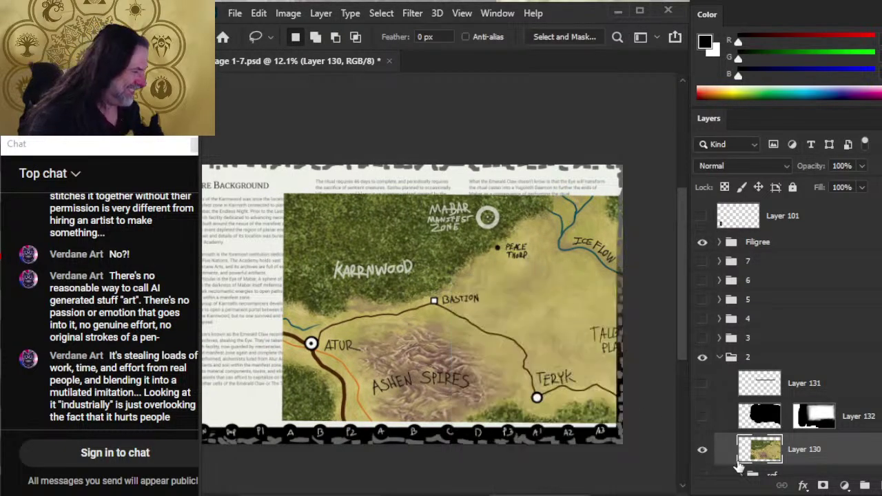
Duplicate Layer 130, hide the copy, and select the original map layer again.
right_click(809, 454)
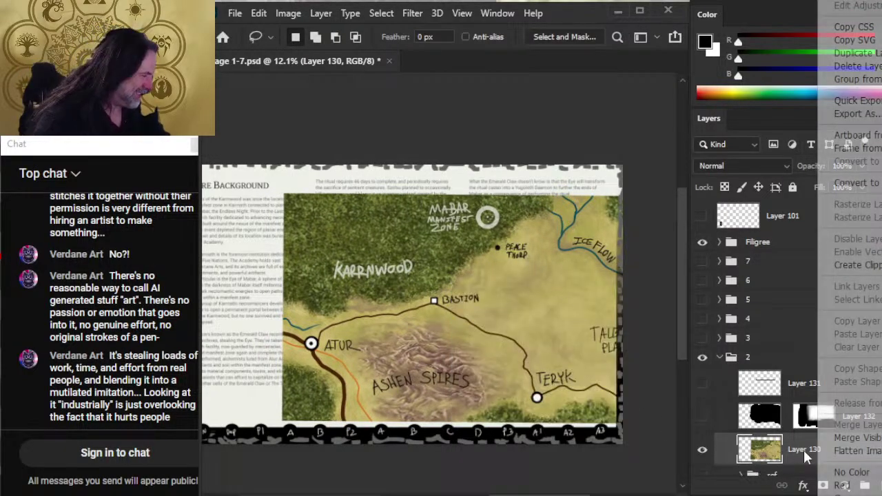
click(851, 53)
key(Return)
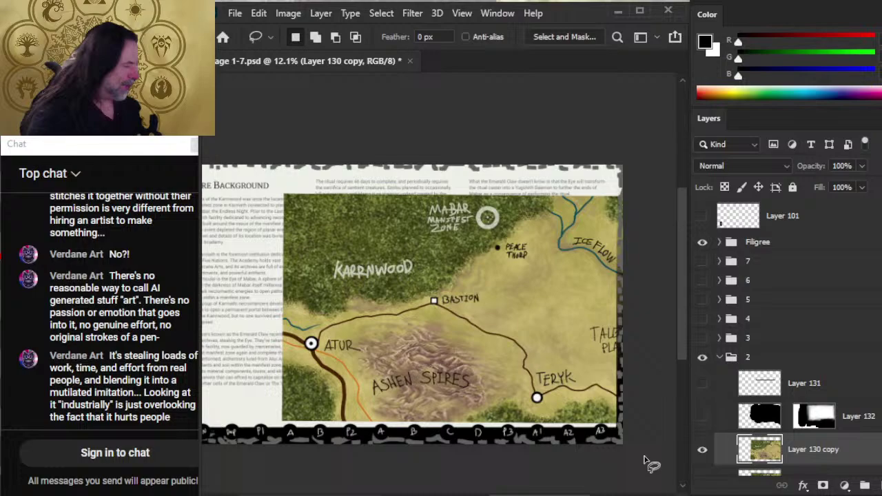
click(702, 450)
scroll(792, 344, down, 2)
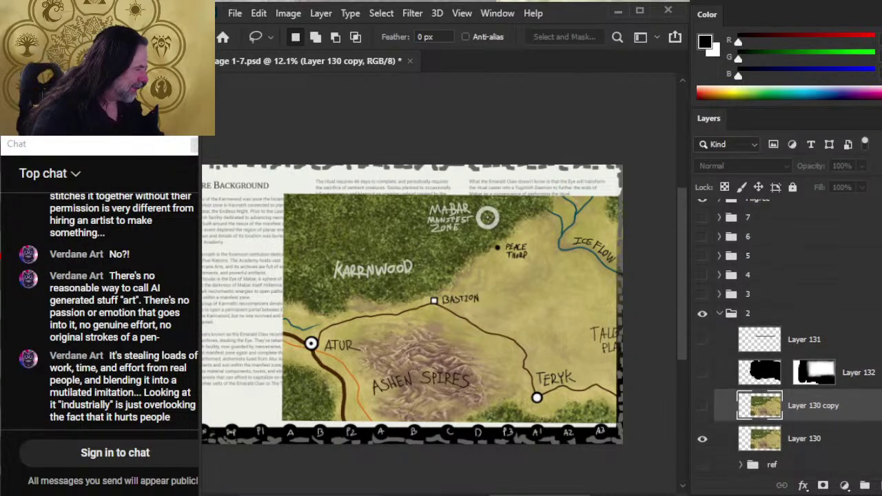
click(830, 438)
Examine the map's Karrnwood, Bastion, Ashen Spires and Teryk areas and the Adventure Background text beside it.
key(z)
click(398, 295)
click(398, 295)
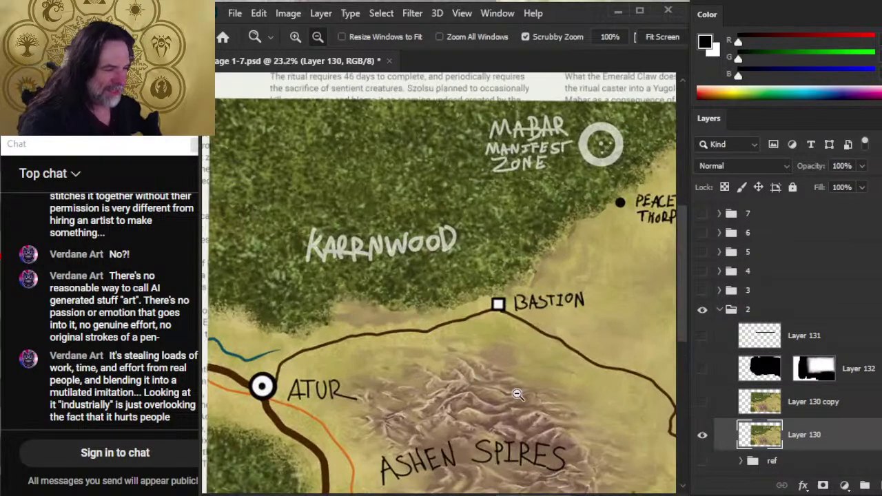
drag(541, 406, 474, 364)
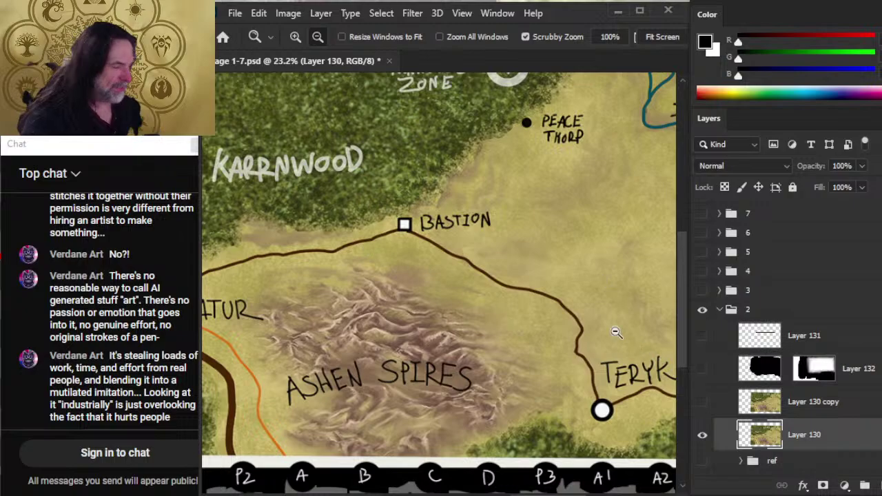
drag(559, 325, 511, 319)
drag(288, 219, 365, 125)
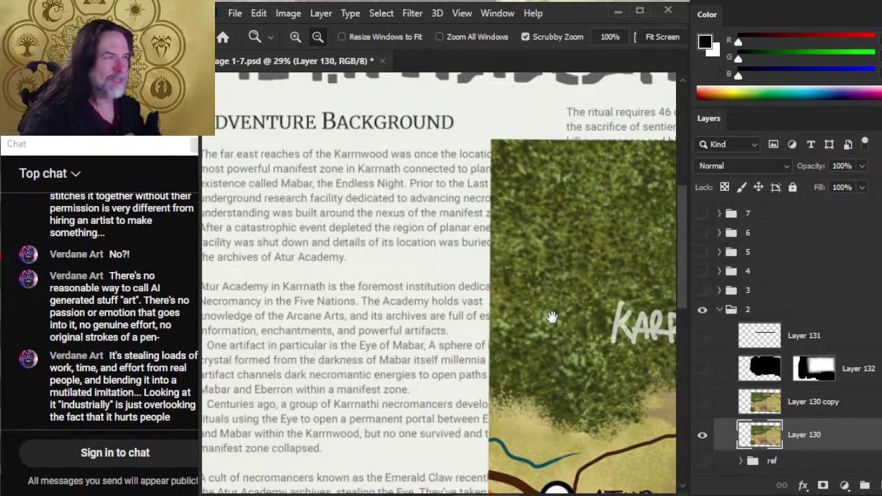
drag(551, 317, 404, 268)
scroll(404, 268, down, 2)
drag(482, 324, 468, 249)
scroll(468, 249, down, 1)
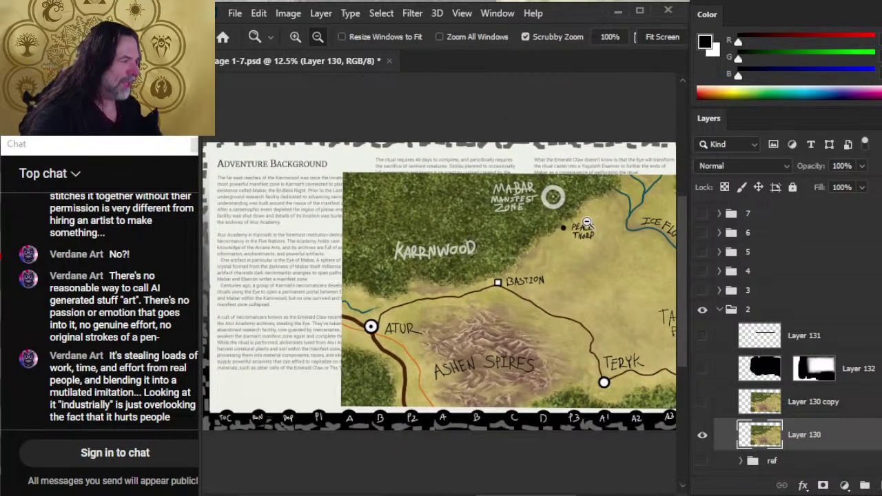
Inspect the Mabar Manifest Zone ring and the dots inside it up close.
scroll(586, 223, up, 3)
drag(587, 224, 555, 338)
scroll(499, 322, up, 1)
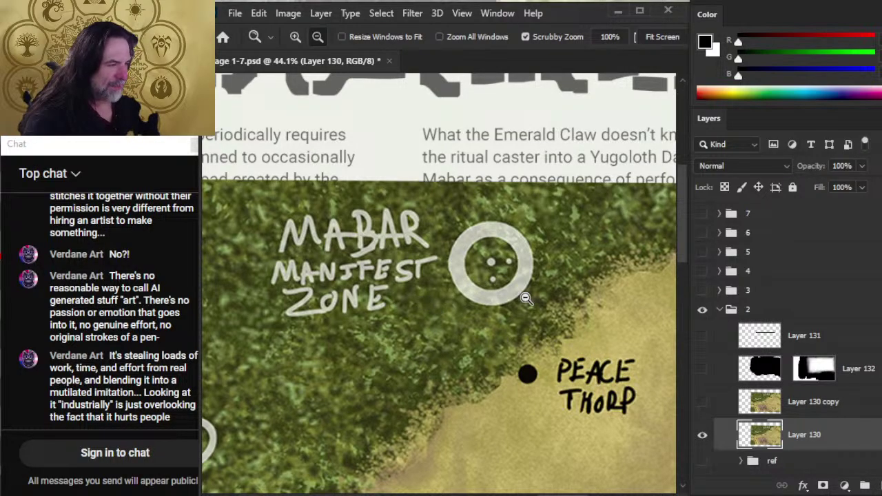
scroll(486, 250, up, 4)
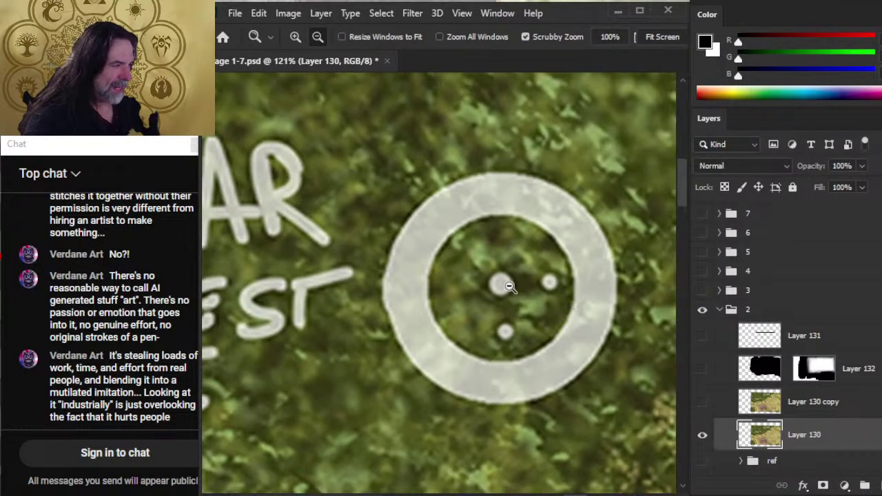
Reduce the brush size to 125 to match the inside of the Mabar Manifest Zone ring, and switch to the Paint Bucket tool.
key(b)
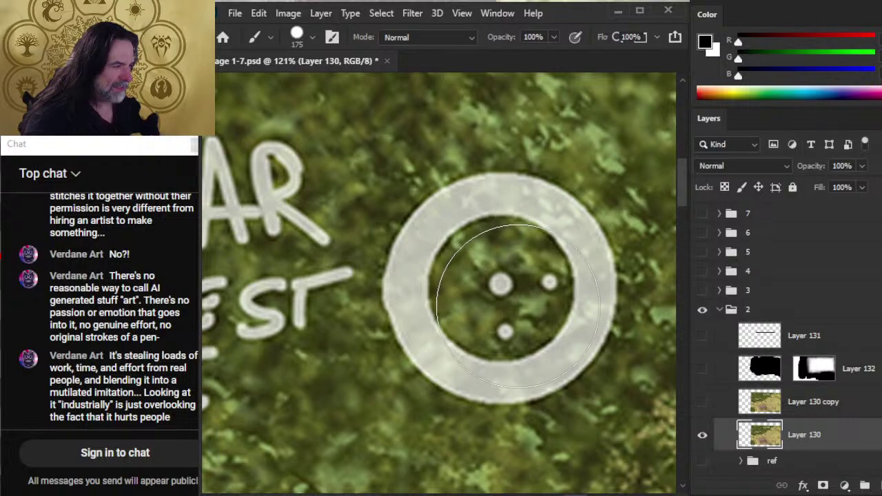
key(bracketleft)
key(bracketleft)
key(bracketleft)
key(bracketleft)
key(bracketleft)
key(bracketleft)
key(bracketleft)
key(bracketleft)
key(bracketleft)
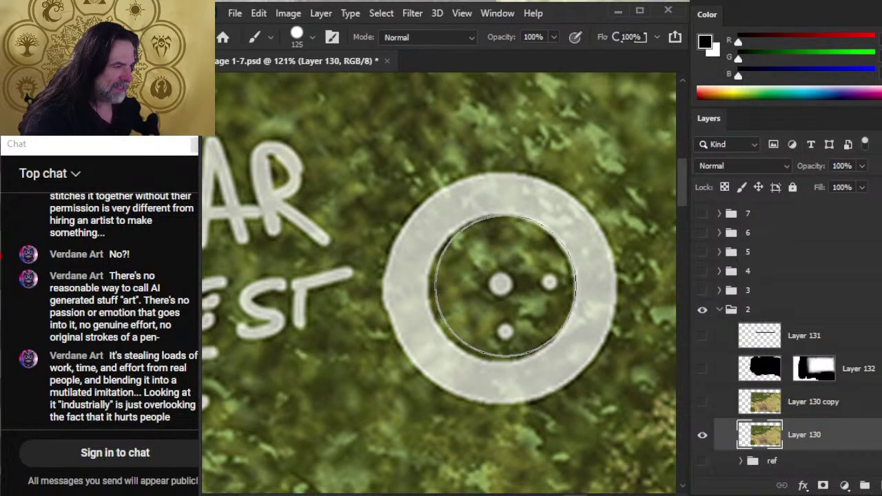
key(g)
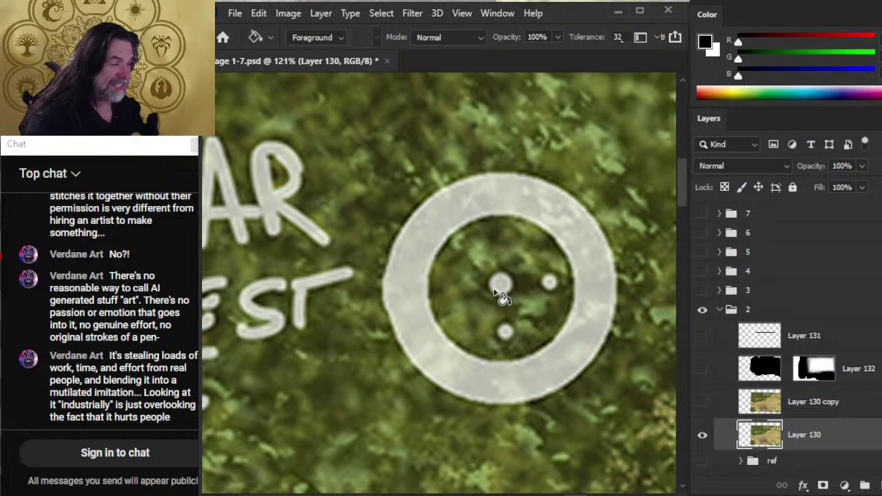
Examine the map area between the Mabar Manifest Zone, Peace Thorp and Bastion.
key(z)
drag(562, 313, 524, 313)
drag(599, 379, 507, 301)
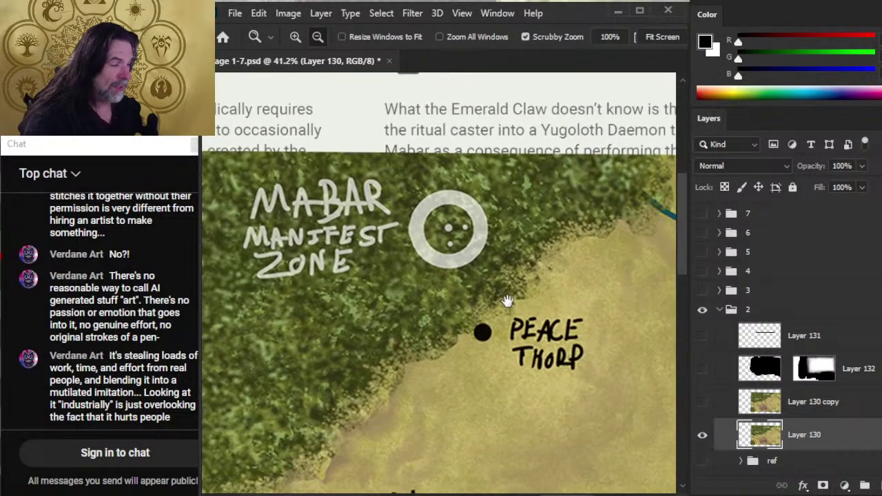
scroll(502, 348, down, 5)
drag(511, 353, 513, 305)
scroll(394, 341, up, 4)
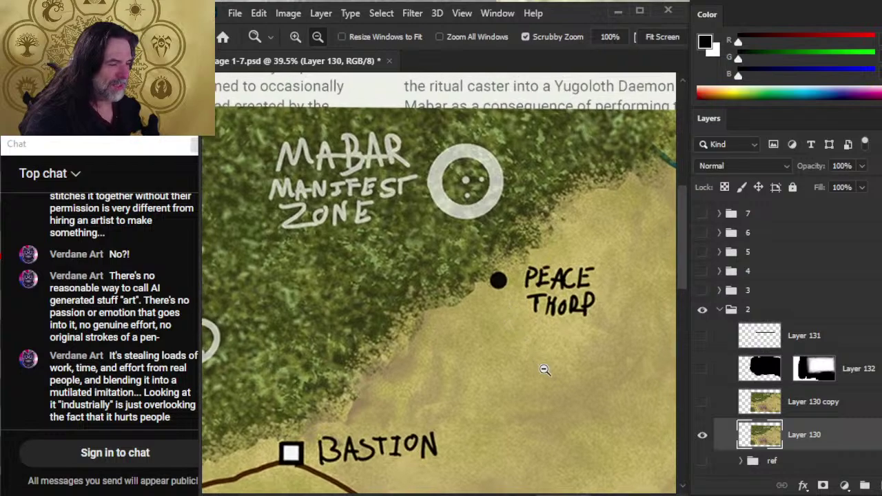
scroll(544, 368, down, 1)
drag(559, 408, 636, 356)
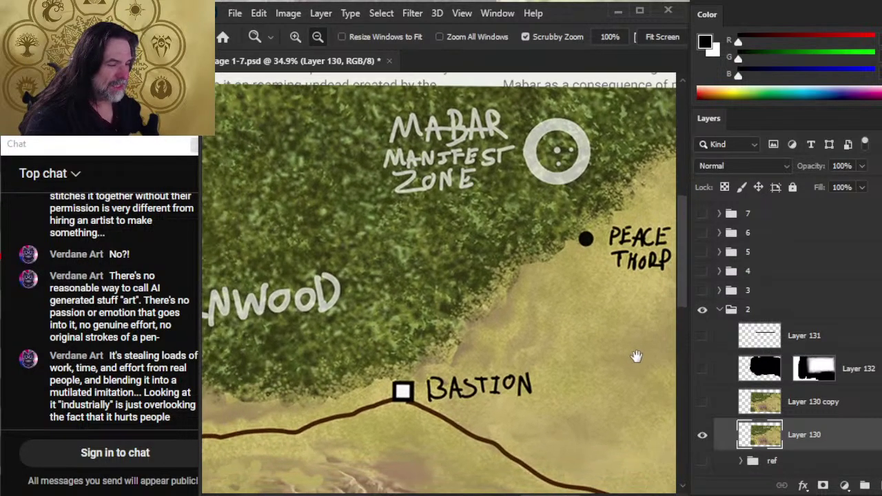
View the whole page and lower the opacity of the map on Layer 130 to 73%.
scroll(636, 356, down, 4)
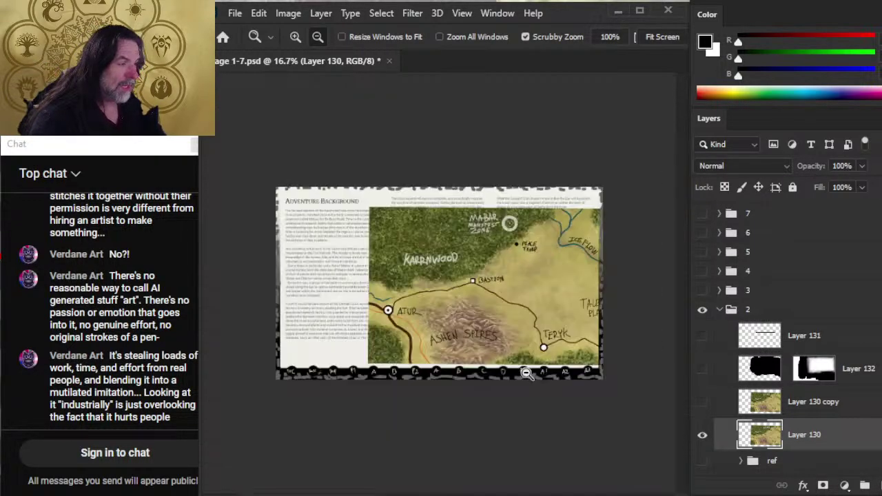
drag(526, 354, 608, 417)
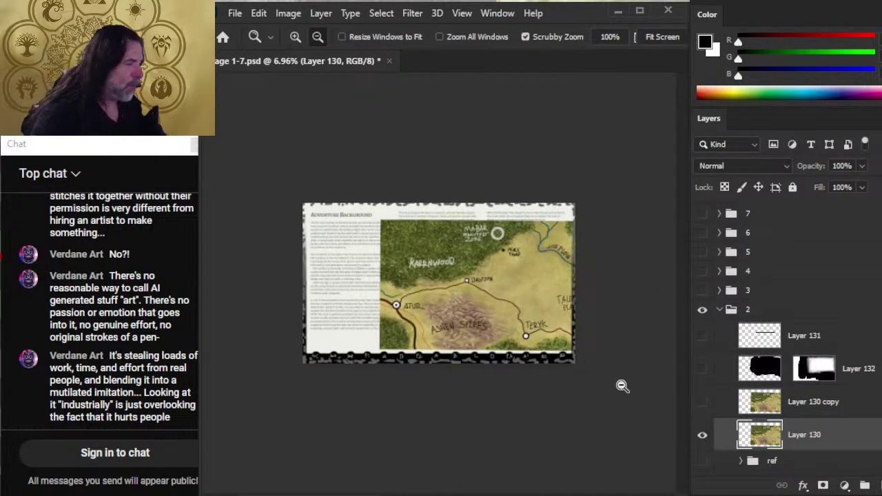
key(v)
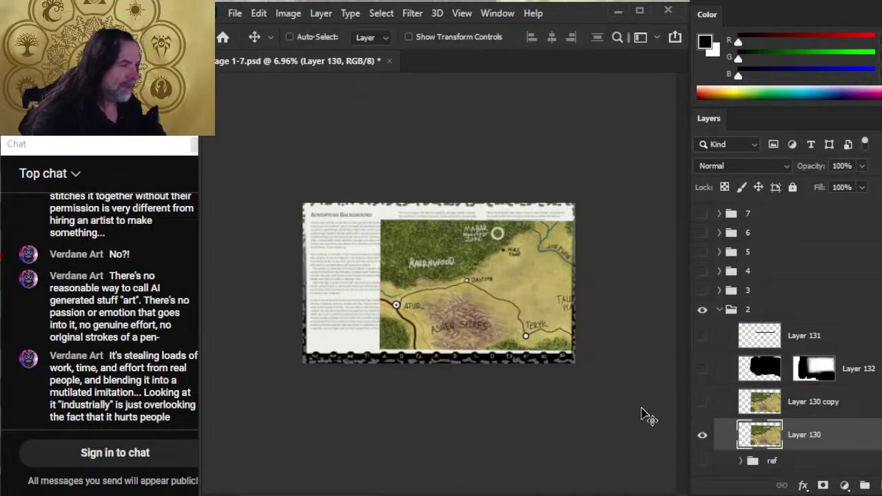
click(863, 166)
drag(862, 184, 845, 186)
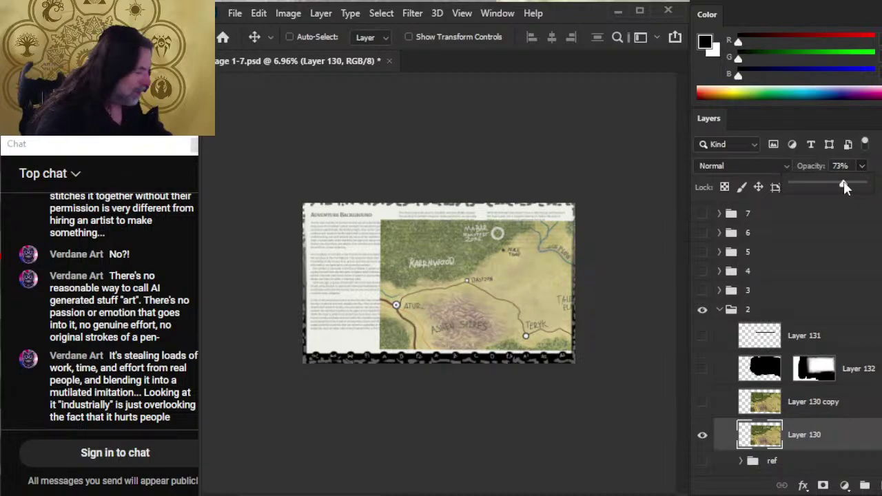
Compare the map on Layer 130 with Layer 130 copy by briefly showing the copy over it.
click(701, 403)
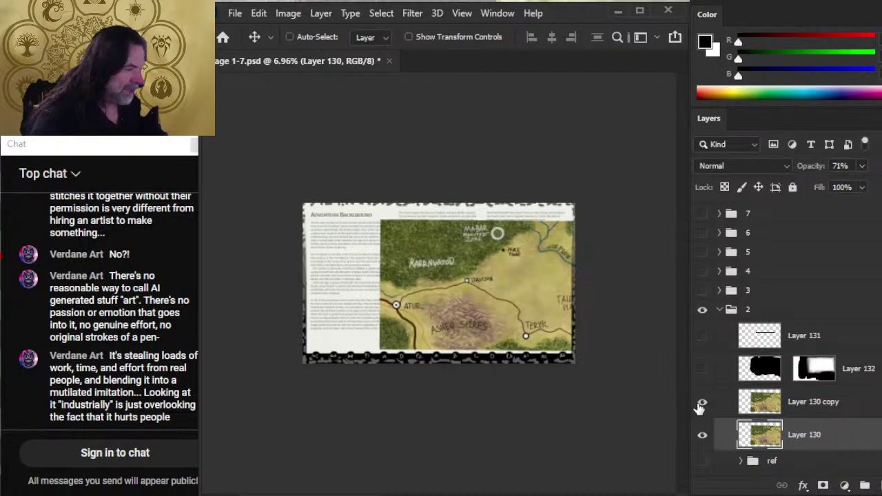
click(702, 405)
key(z)
drag(422, 286, 467, 293)
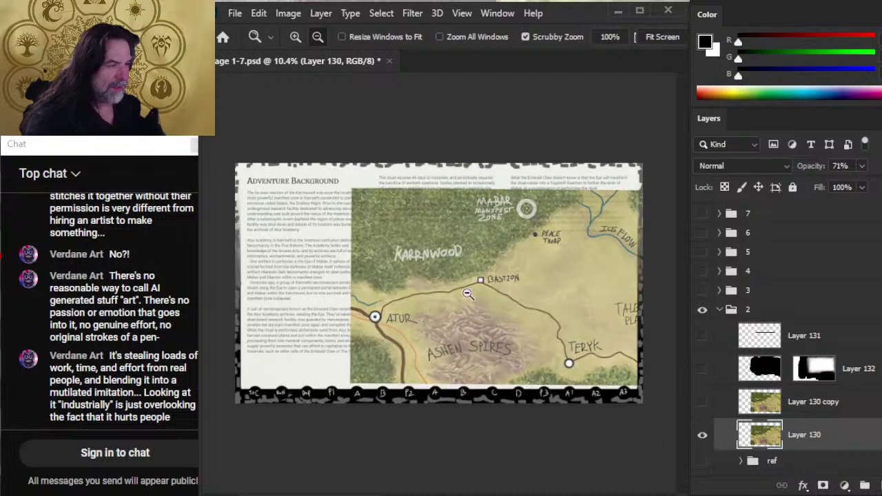
Free-transform the map on Layer 130, scaling it proportionally to 88.79% and placing it beneath the page's upper text columns.
key(v)
right_click(475, 286)
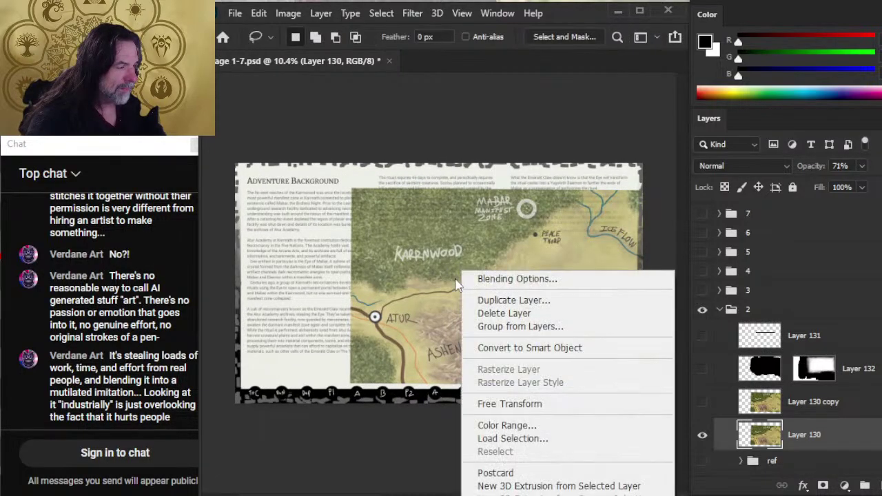
click(546, 403)
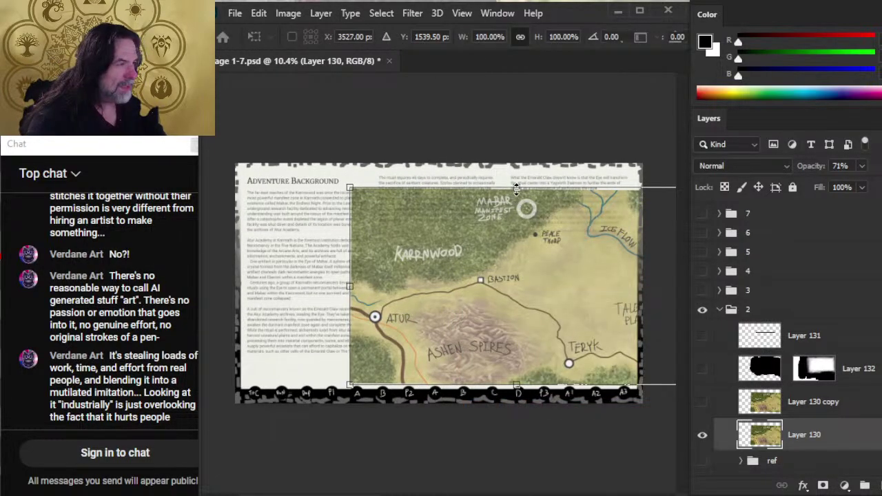
drag(516, 187, 529, 124)
drag(534, 269, 547, 331)
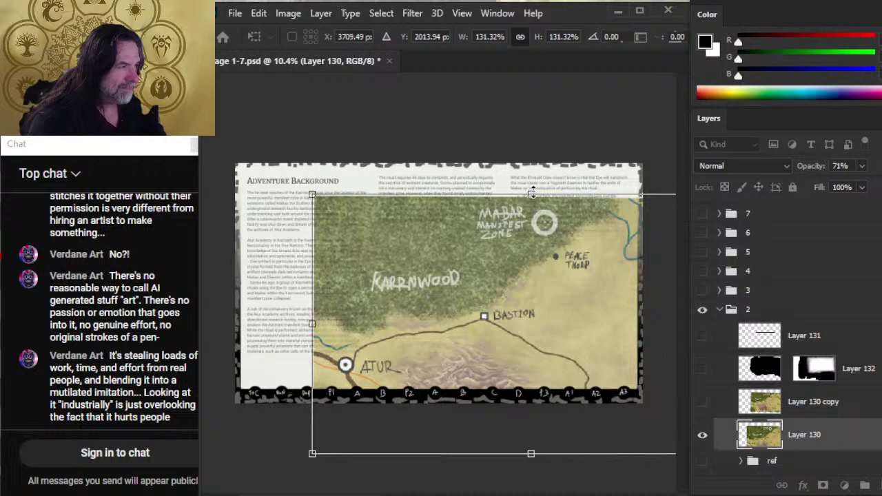
drag(531, 193, 532, 281)
mouse_move(586, 340)
mouse_down()
mouse_move(583, 296)
mouse_move(597, 360)
mouse_move(589, 341)
mouse_up()
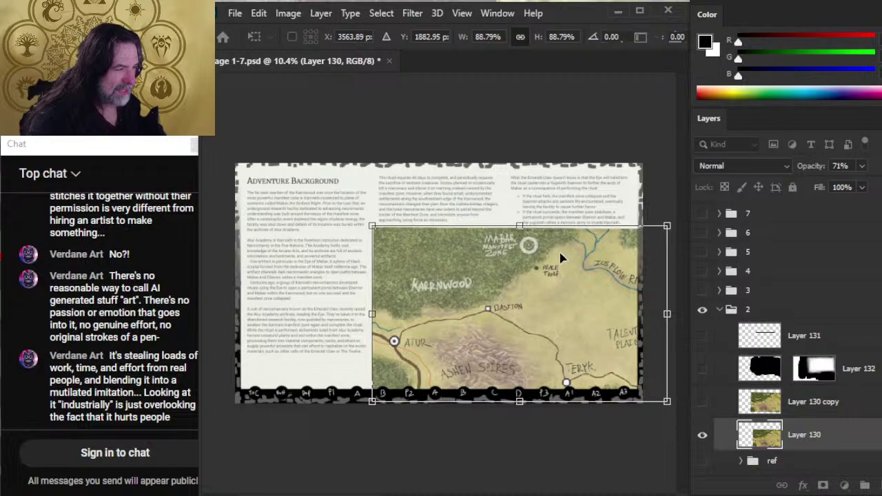
Enlarge the map to 109.53%, place it beside the first Adventure Background text column, and apply the transform.
drag(525, 320, 549, 348)
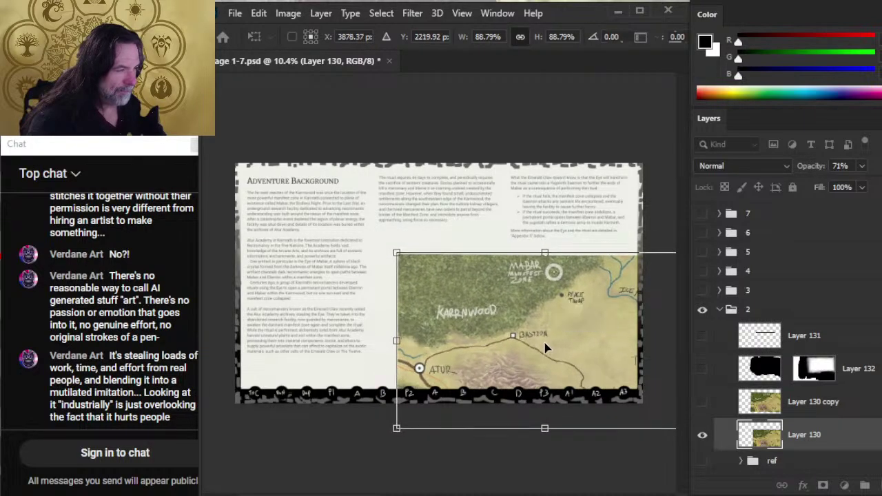
drag(396, 254, 370, 237)
drag(488, 312, 500, 322)
drag(372, 243, 338, 211)
drag(467, 292, 488, 298)
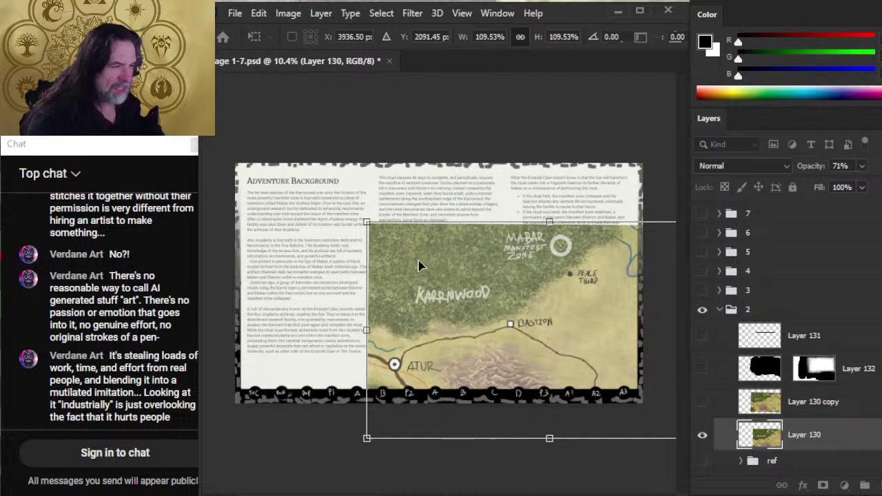
key(Return)
Reposition the enlarged map below the second and third text columns, overlapping the edge of the first column slightly.
key(l)
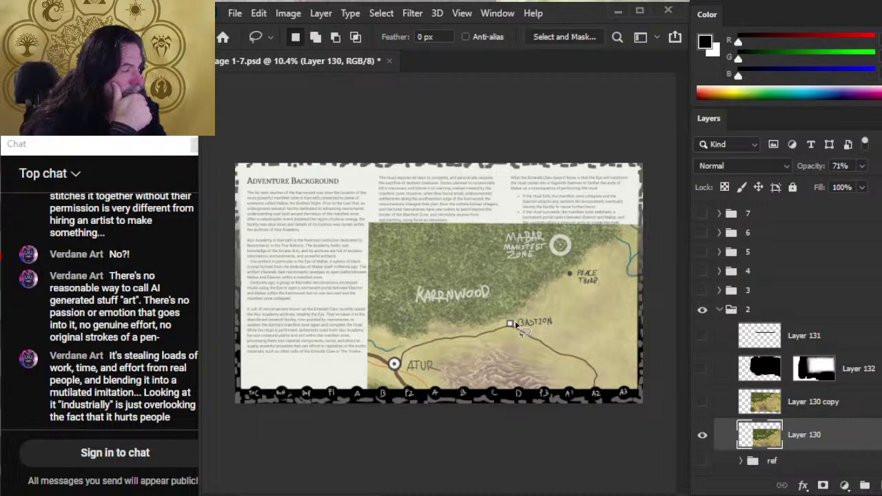
key(v)
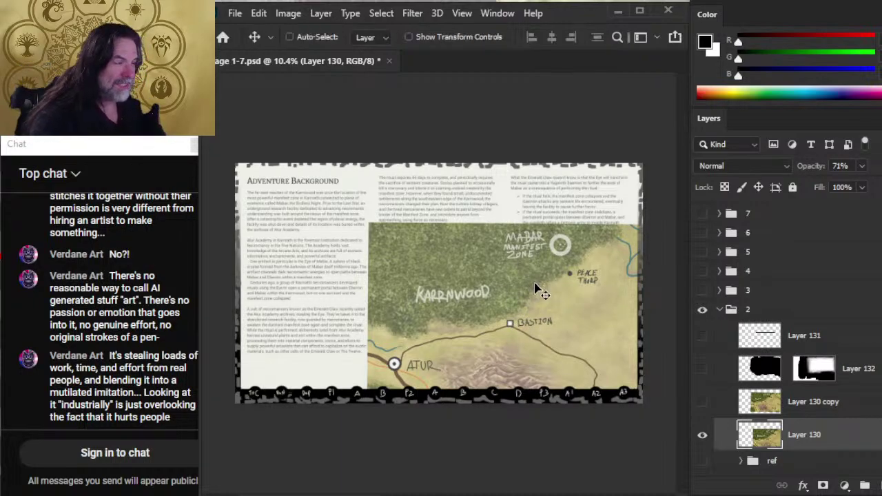
drag(538, 290, 499, 329)
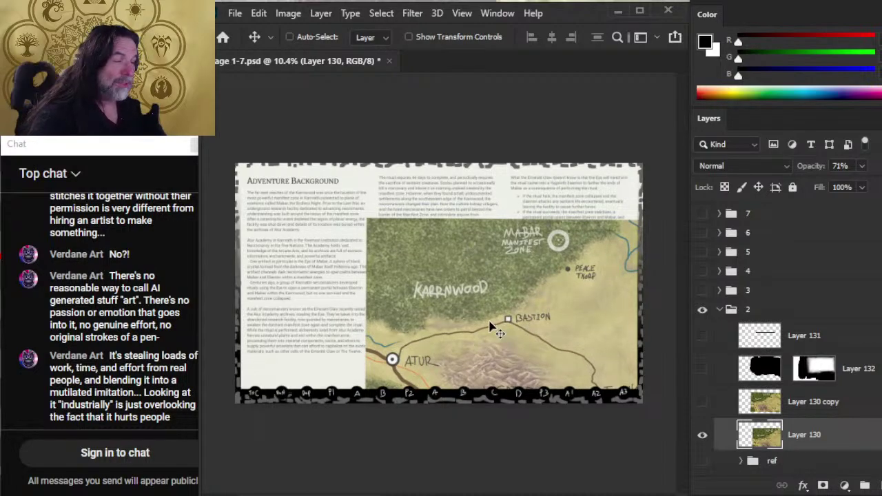
key(l)
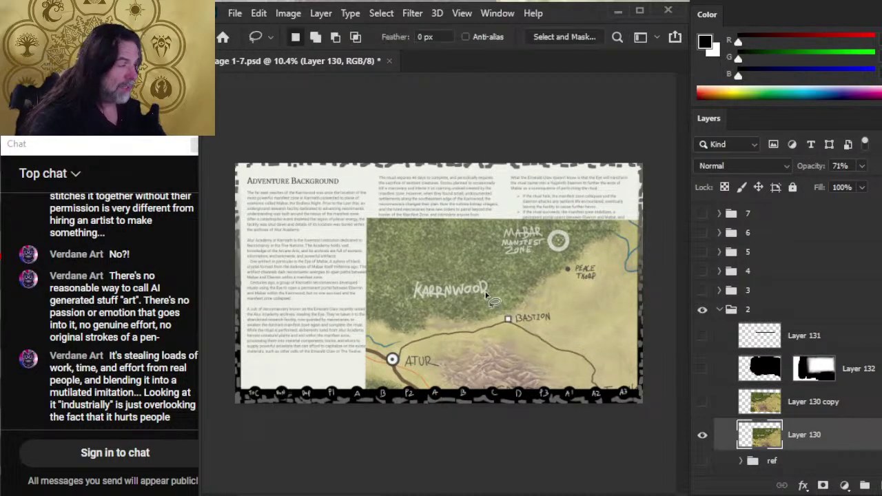
right_click(485, 295)
key(Escape)
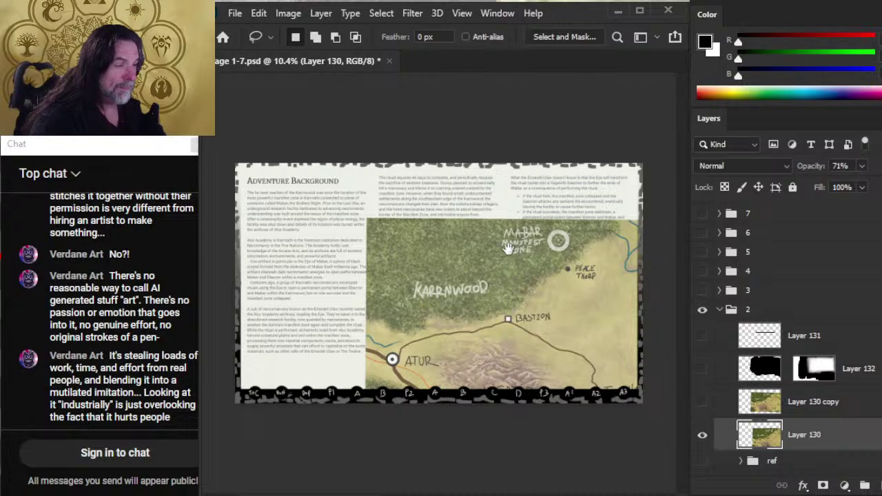
key(v)
mouse_move(508, 299)
mouse_down()
mouse_move(520, 303)
mouse_move(516, 331)
mouse_move(516, 289)
mouse_move(514, 298)
mouse_up()
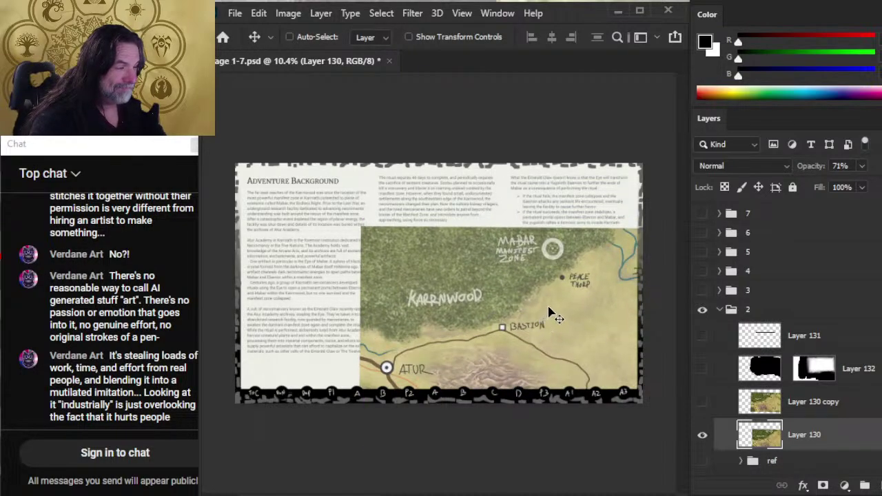
mouse_move(583, 305)
mouse_down()
mouse_move(605, 309)
mouse_move(587, 301)
mouse_up()
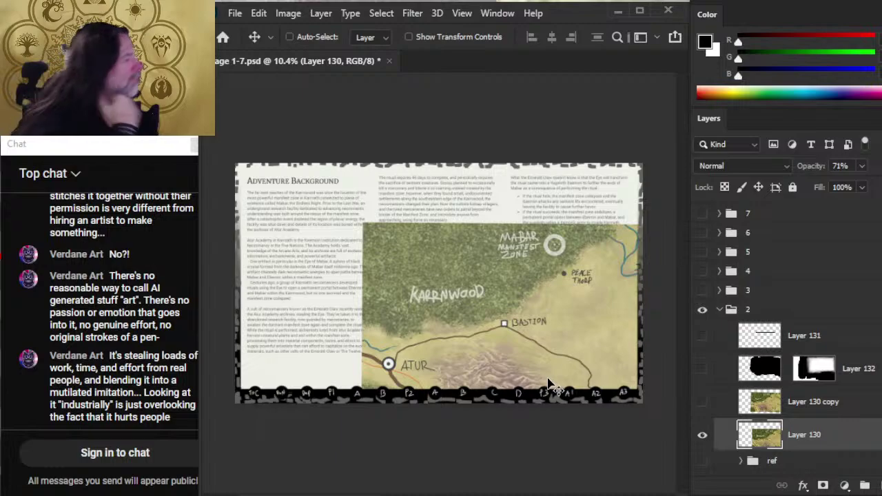
Lower the opacity of the map on Layer 130 to 38%.
click(861, 166)
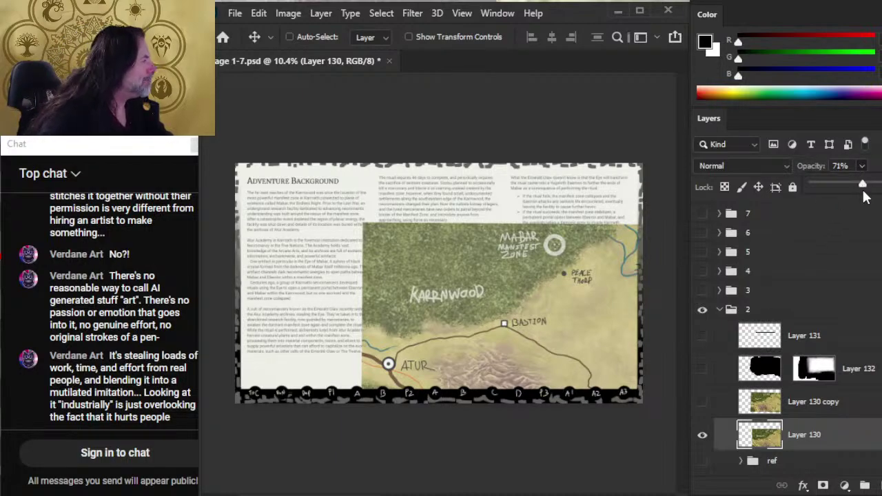
drag(865, 185, 840, 185)
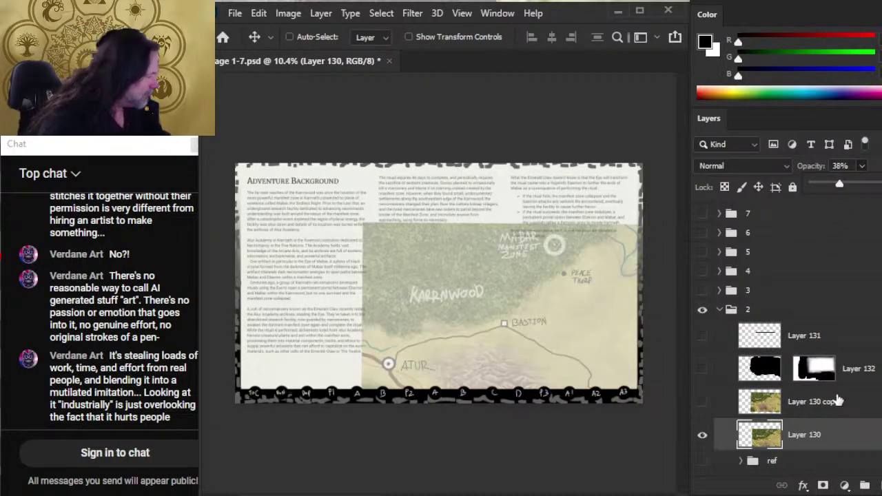
Add a new layer above Layer 131 and sketch a flat ellipse linked down to a smaller ellipse above the KARRNWOOD label.
click(853, 346)
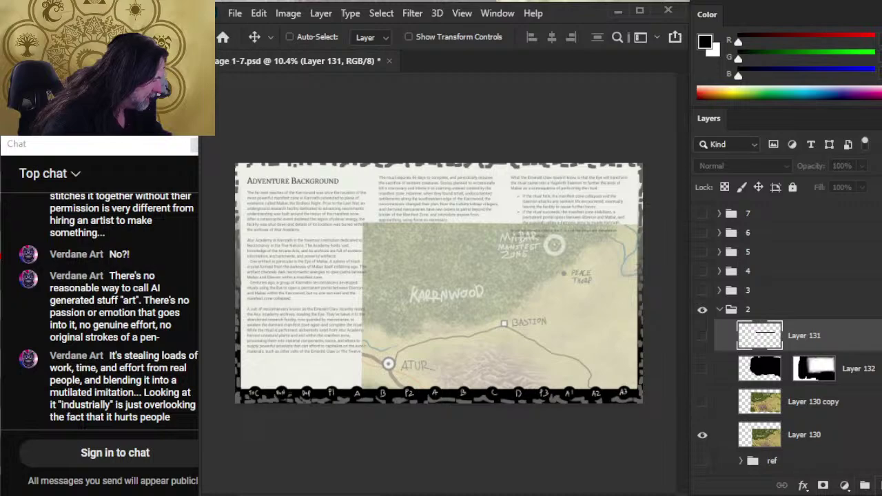
key(ctrl+shift+alt+n)
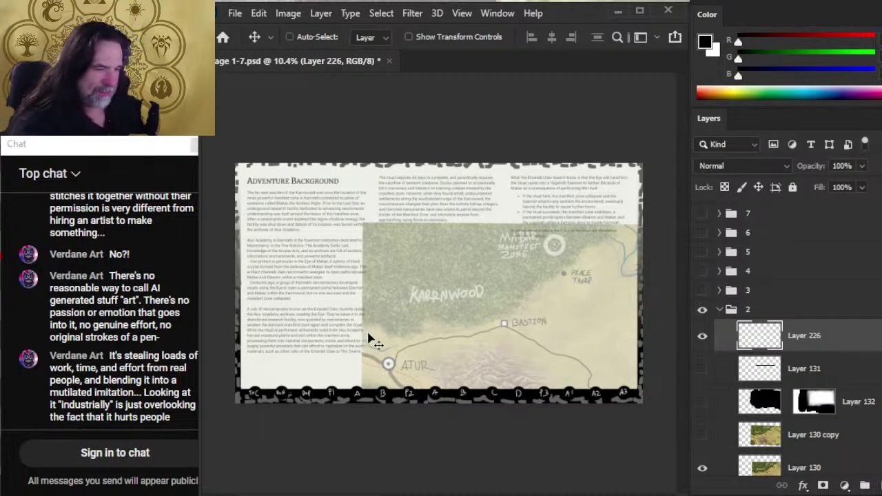
key(z)
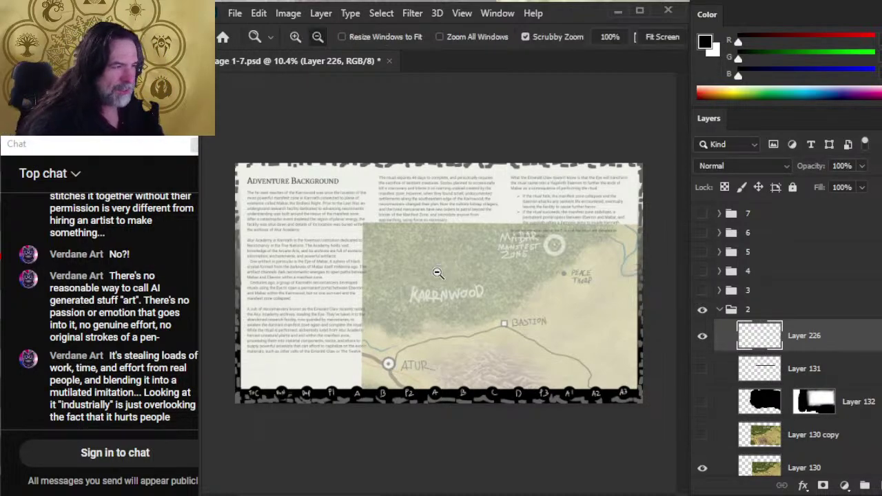
scroll(458, 265, up, 2)
key(b)
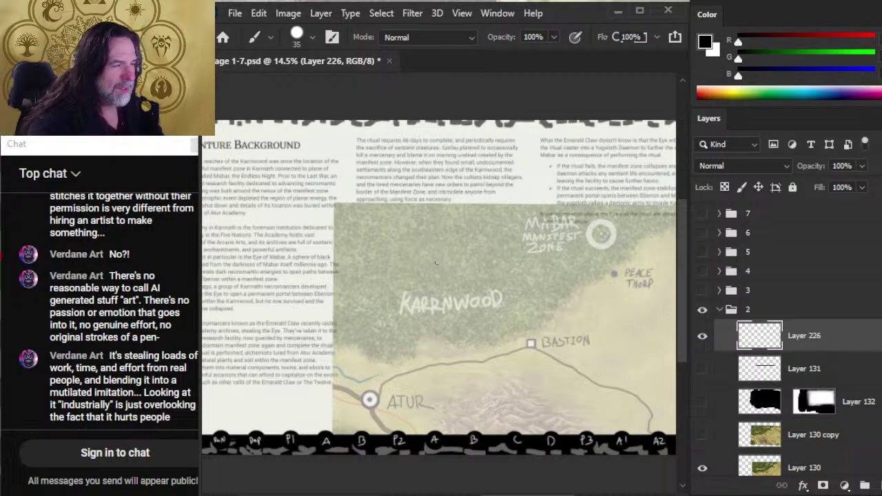
key(bracketleft)
mouse_move(483, 235)
mouse_down()
mouse_move(443, 244)
mouse_move(493, 234)
mouse_move(460, 242)
mouse_move(462, 279)
mouse_up()
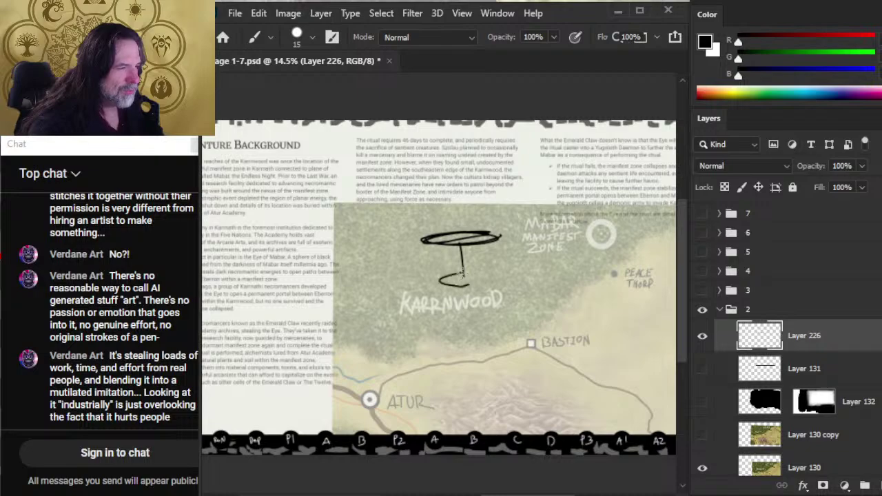
Sketch two more ellipses linked to the central one, on its lower left and right, and label the four G, C, N and F.
drag(436, 245, 375, 282)
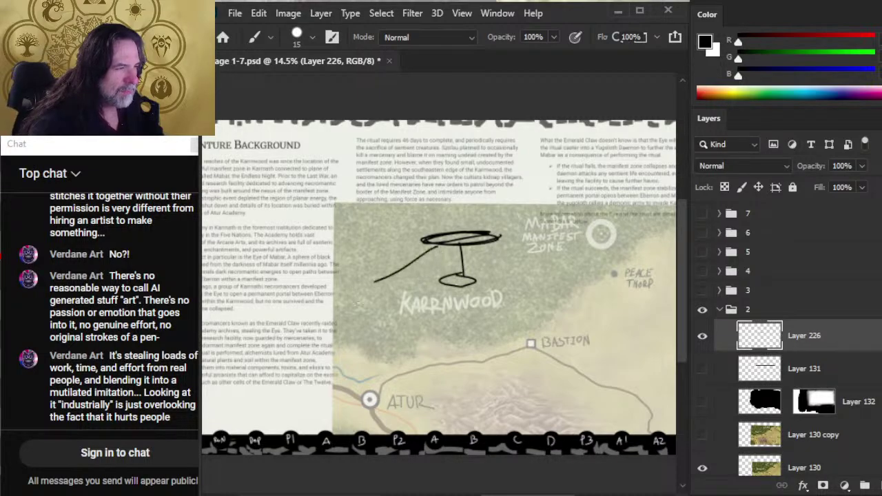
drag(513, 236, 600, 237)
key(e)
drag(372, 280, 388, 280)
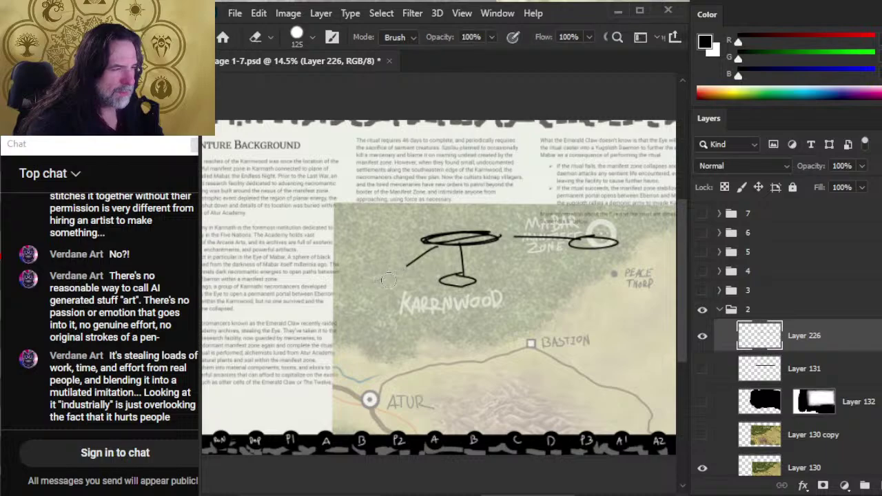
key(b)
mouse_move(434, 248)
mouse_down()
mouse_move(367, 288)
mouse_move(378, 276)
mouse_move(373, 298)
mouse_up()
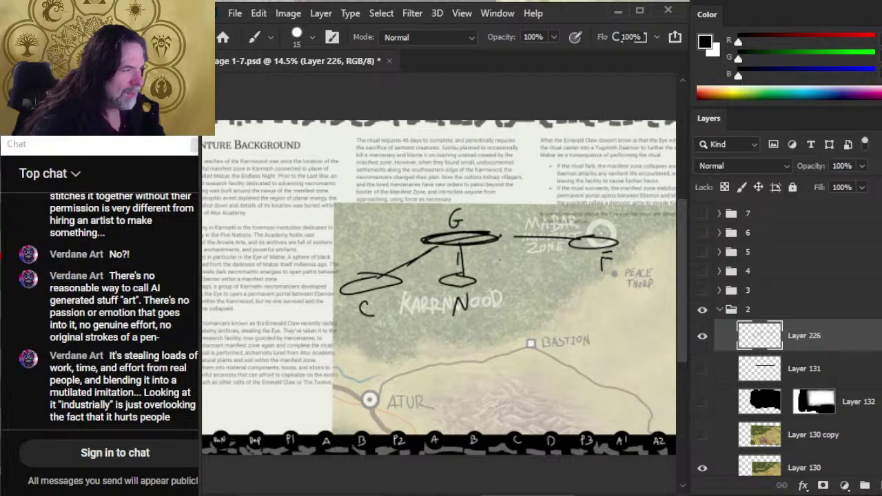
Enclose the labelled ellipses in one large oval, then erase its lower part and redraw it flatter.
mouse_move(411, 218)
mouse_down()
mouse_move(291, 256)
mouse_move(274, 276)
mouse_move(366, 340)
mouse_move(487, 341)
mouse_move(593, 309)
mouse_move(657, 276)
mouse_move(675, 247)
mouse_move(532, 218)
mouse_up()
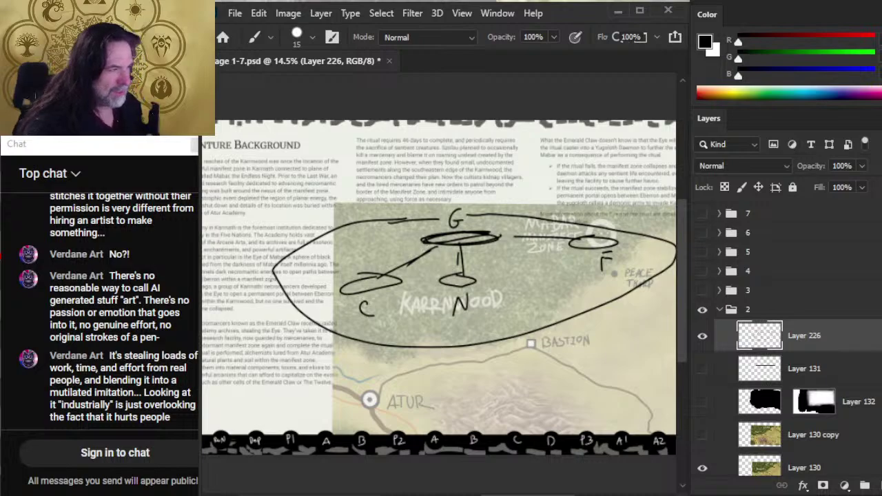
key(e)
mouse_move(248, 286)
mouse_down()
mouse_move(367, 341)
mouse_move(487, 340)
mouse_move(607, 301)
mouse_move(637, 293)
mouse_up()
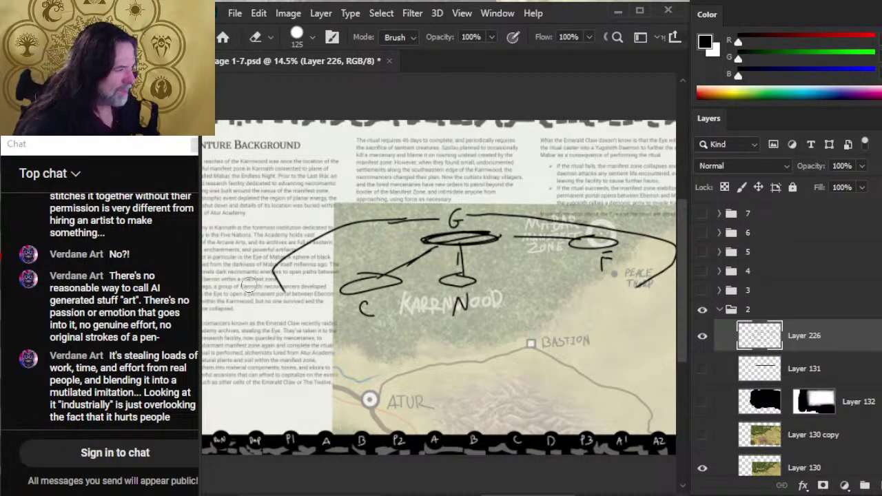
key(b)
mouse_move(276, 272)
mouse_down()
mouse_move(384, 326)
mouse_move(504, 324)
mouse_move(666, 284)
mouse_move(648, 236)
mouse_up()
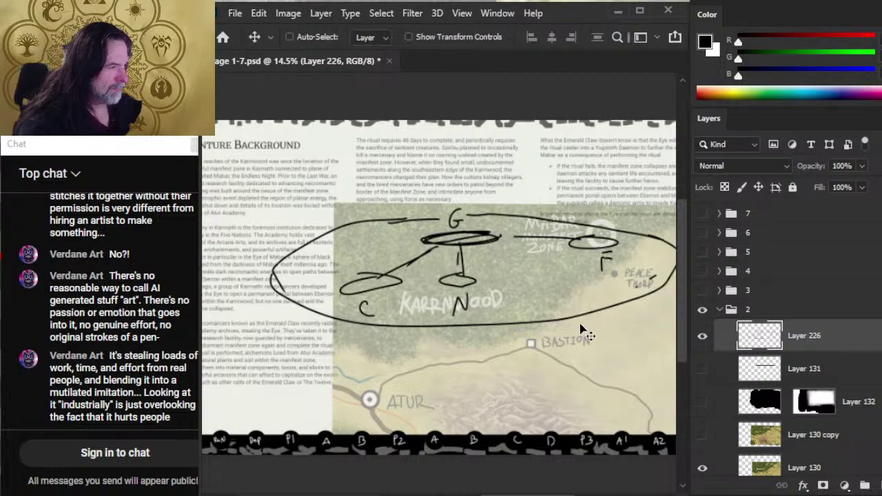
Sketch an ellipse linked to the large oval's lower right, and a wavy line from ATUR up to the map's right edge.
mouse_move(608, 319)
mouse_down()
mouse_move(587, 301)
mouse_move(475, 256)
mouse_move(415, 253)
mouse_move(538, 289)
mouse_up()
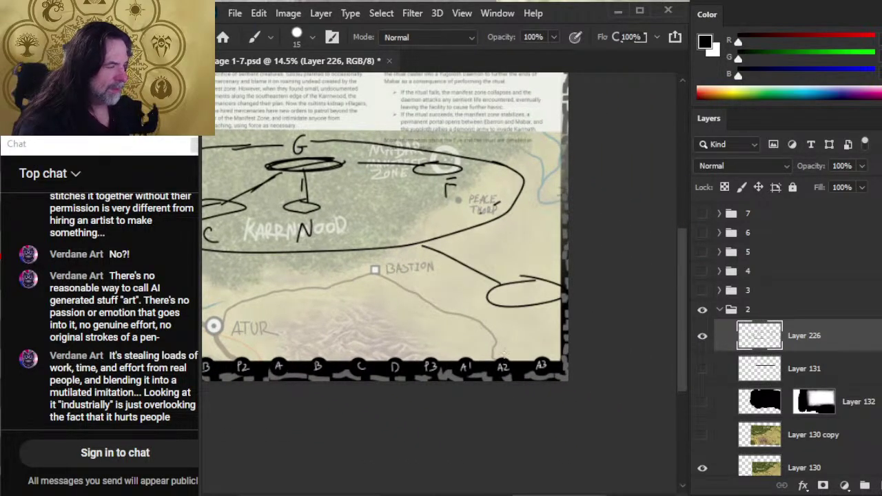
mouse_move(224, 327)
mouse_down()
mouse_move(415, 292)
mouse_move(537, 234)
mouse_move(555, 168)
mouse_move(545, 143)
mouse_up()
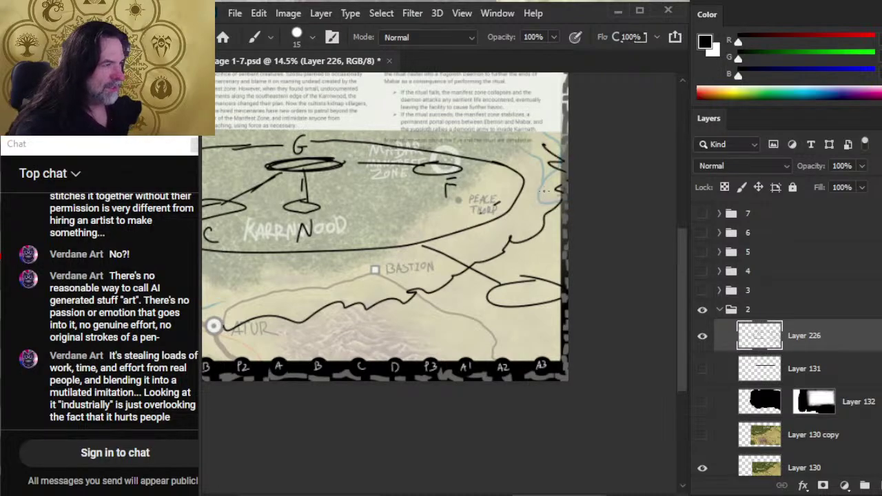
Erase and redraw the large oval's left end and lower-left curve with repeated brush strokes.
key(z)
alt+click(389, 312)
key(e)
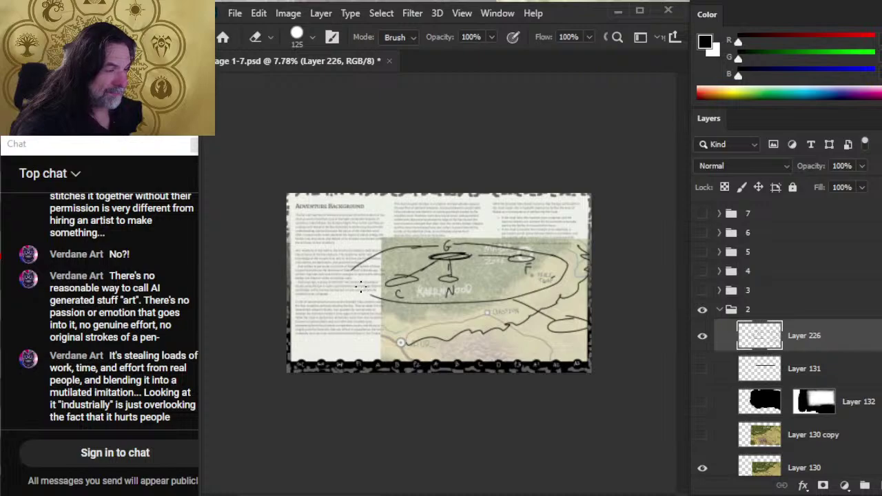
key(b)
mouse_move(352, 269)
mouse_down()
mouse_move(372, 293)
mouse_move(402, 302)
mouse_up()
key(e)
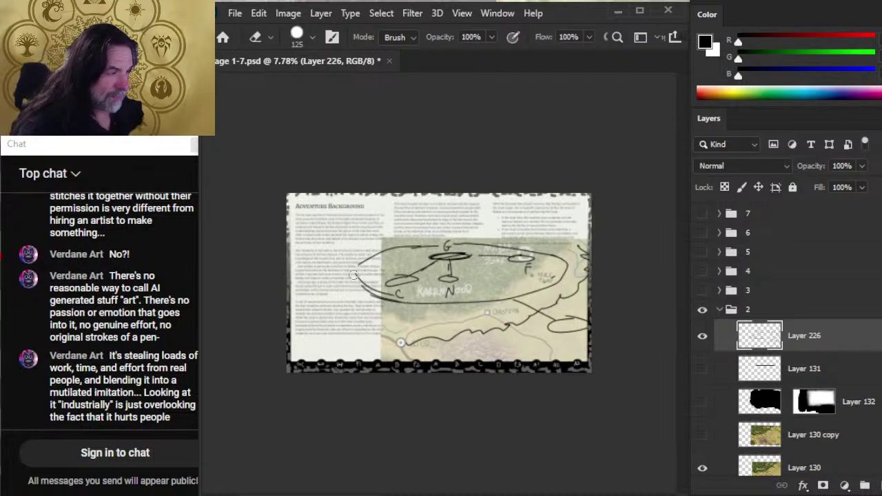
drag(352, 275, 386, 298)
key(b)
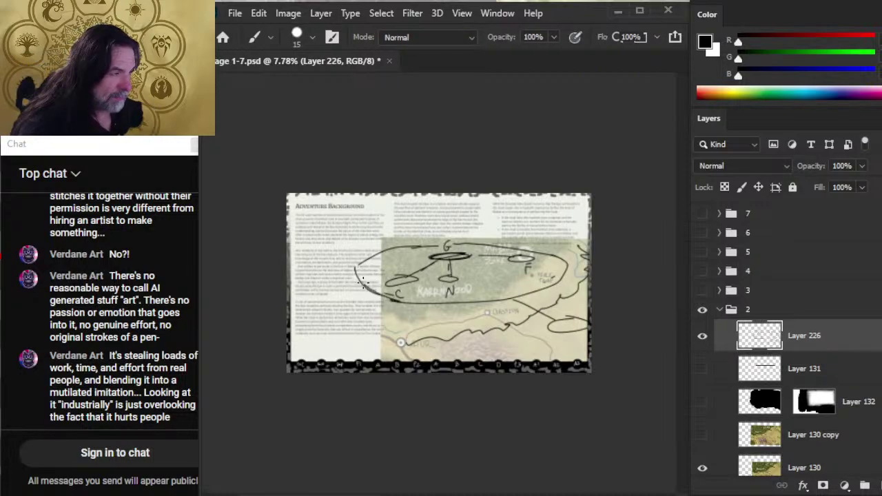
key(e)
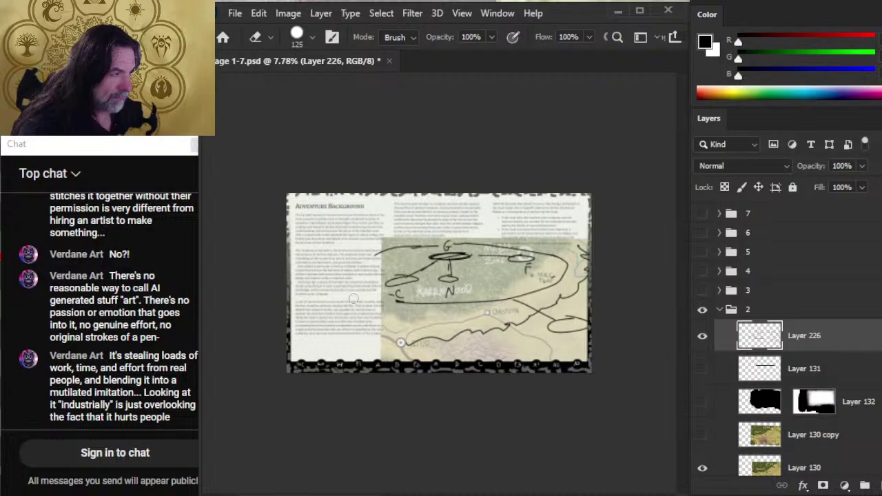
key(b)
drag(428, 249, 376, 301)
key(e)
key(b)
drag(344, 275, 407, 299)
key(e)
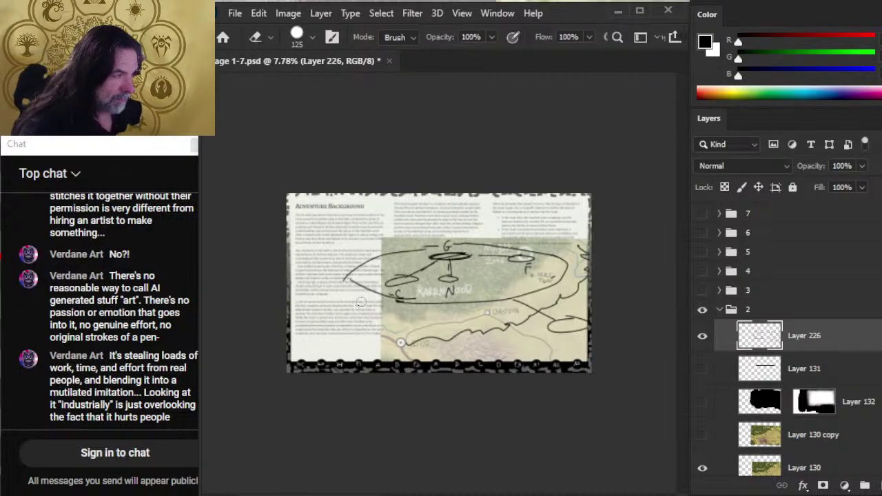
click(347, 278)
key(b)
mouse_move(347, 262)
mouse_down()
mouse_move(383, 297)
mouse_move(415, 303)
mouse_up()
key(e)
key(b)
key(e)
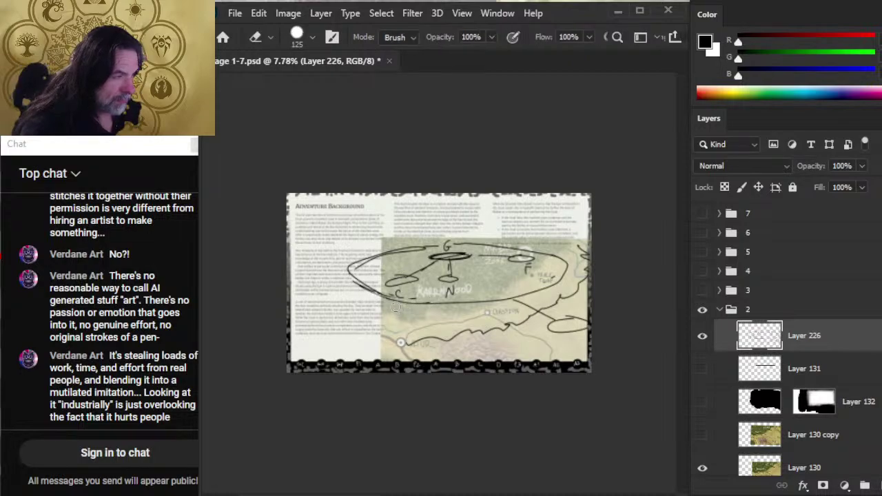
key(b)
mouse_move(355, 261)
mouse_down()
mouse_move(373, 299)
mouse_move(437, 285)
mouse_move(398, 295)
mouse_move(347, 272)
mouse_move(371, 271)
mouse_move(376, 313)
mouse_move(354, 306)
mouse_move(390, 295)
mouse_move(358, 295)
mouse_move(467, 301)
mouse_up()
key(e)
key(b)
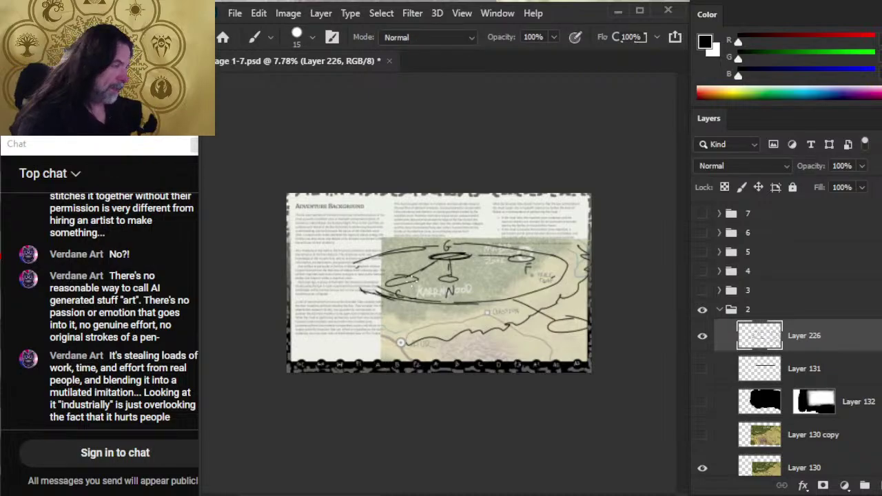
Lasso the large oval with its labelled ellipses and scale it down with Free Transform to fit over the forest.
key(l)
drag(448, 232, 412, 302)
mouse_move(486, 296)
mouse_down()
mouse_move(314, 282)
mouse_move(419, 315)
mouse_move(492, 317)
mouse_up()
drag(448, 232, 445, 232)
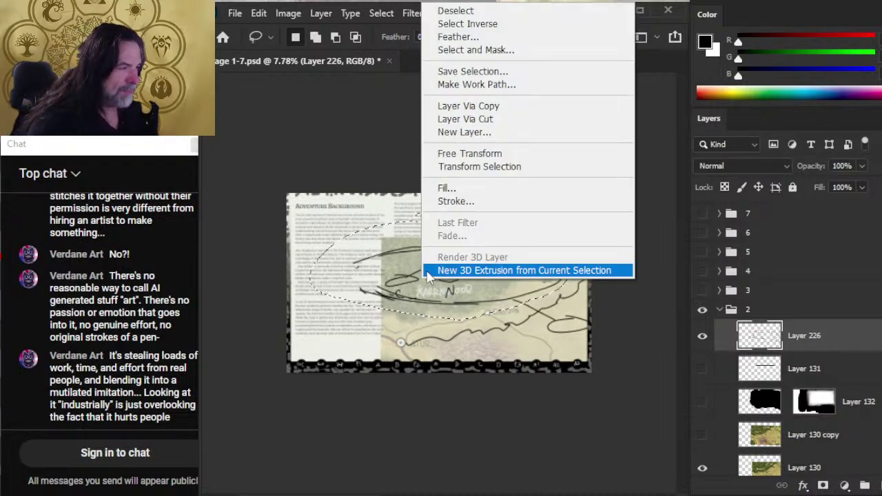
right_click(420, 304)
click(510, 156)
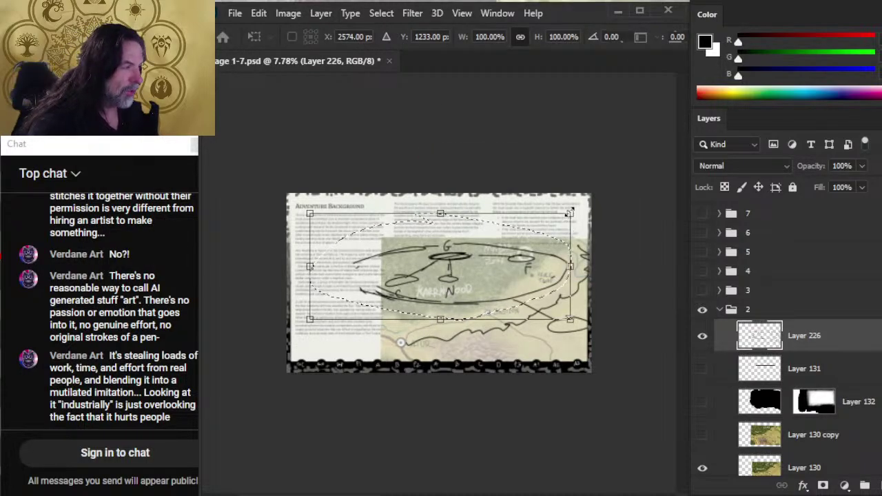
drag(571, 219, 512, 250)
drag(473, 292, 519, 272)
drag(552, 221, 527, 225)
key(Return)
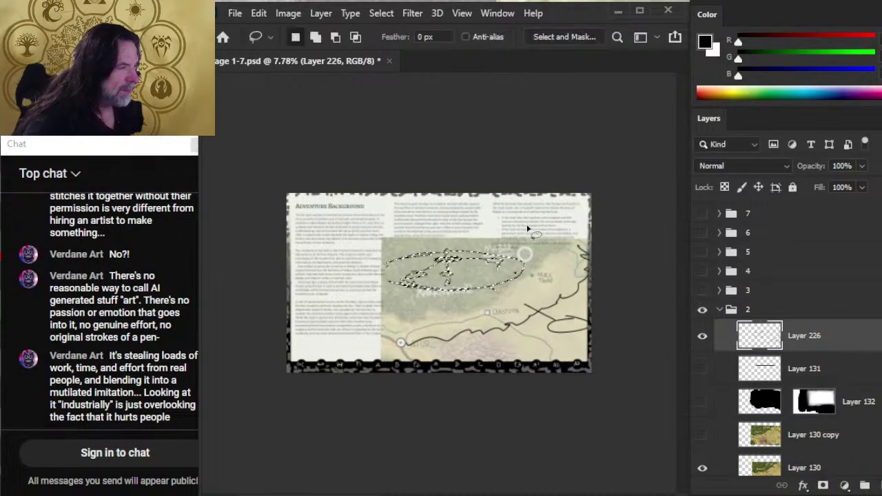
Nudge the scaled oval diagram slightly up and to the right, and clear the selection.
key(v)
drag(498, 280, 505, 275)
key(ctrl+d)
Lasso the wavy line and the outer linked ellipse and put them on their own layer.
key(l)
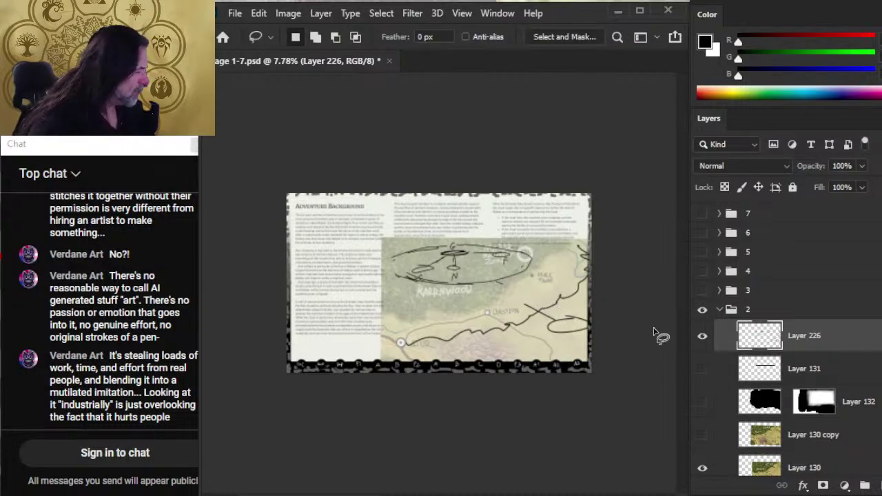
drag(485, 317, 475, 314)
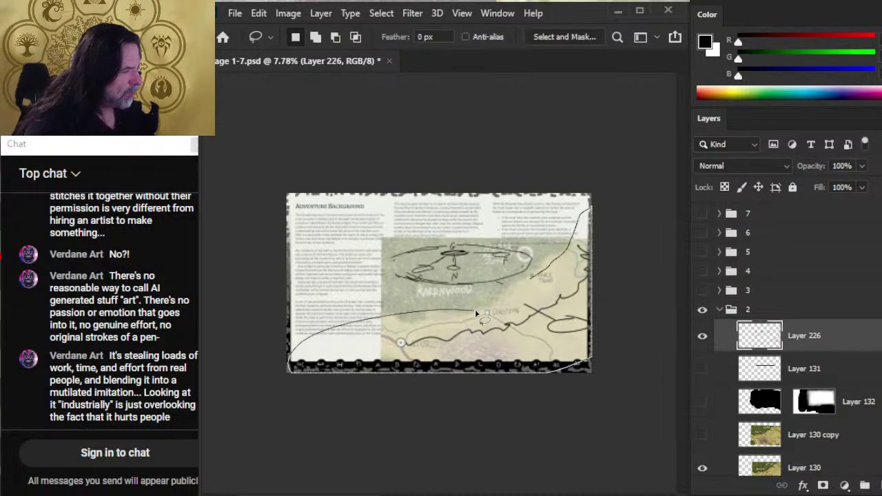
key(ctrl+j)
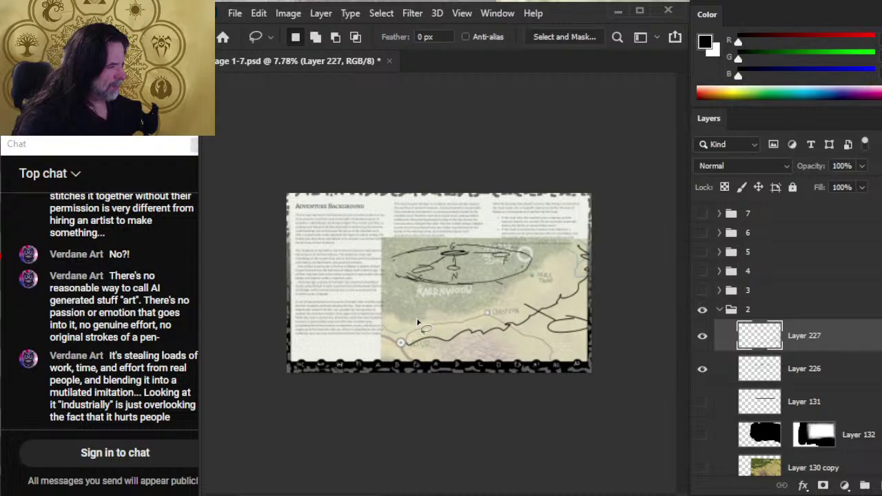
Scale the wavy line and outer ellipse to 87.5% and move them up just below the oval diagram.
right_click(530, 333)
click(610, 217)
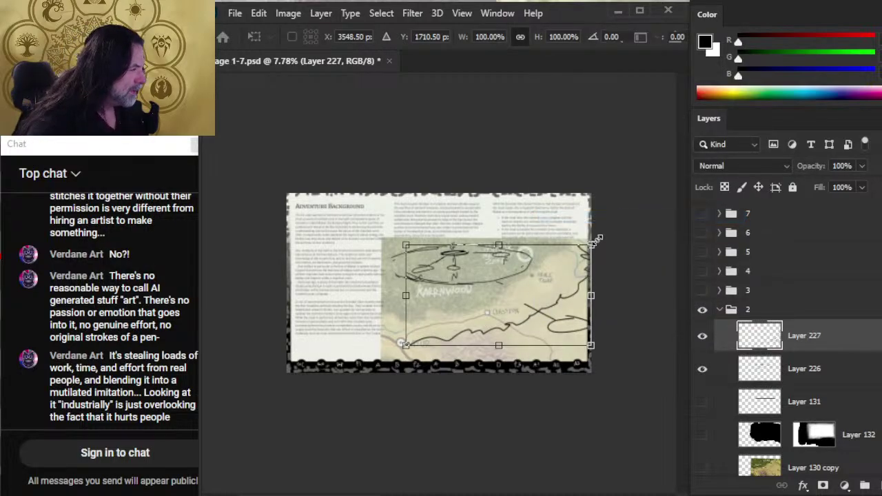
drag(598, 239, 556, 288)
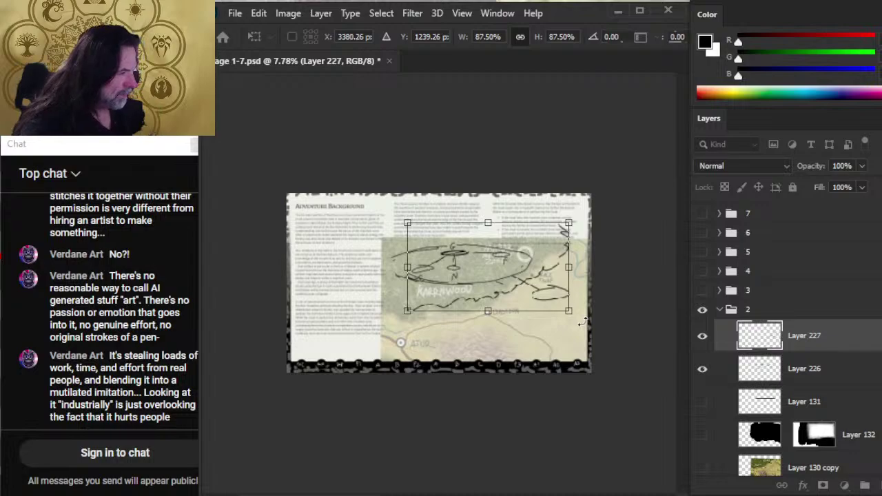
key(Return)
Erase both ends of the wavy line and redraw them, extending it to the map's left edge along the forest border.
key(e)
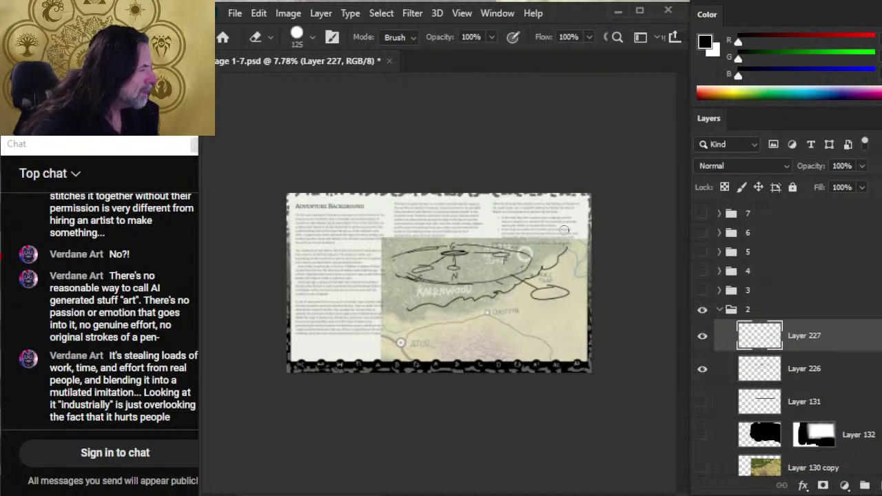
key(b)
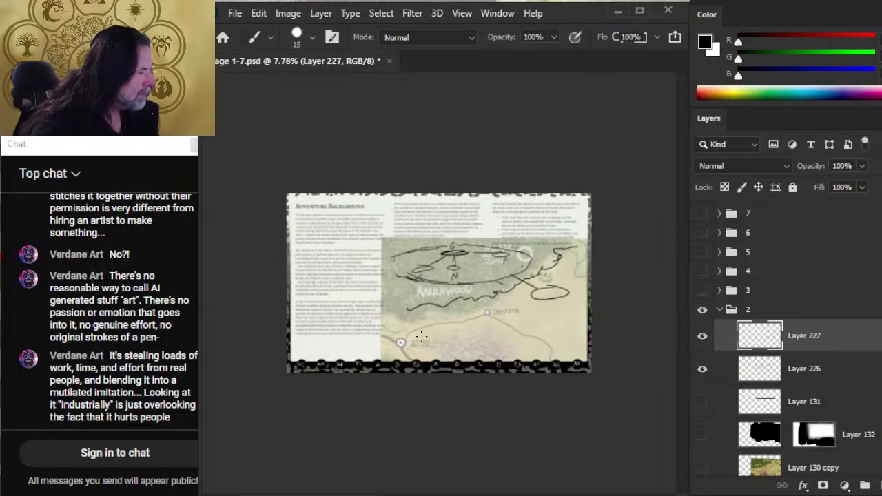
key(e)
key(b)
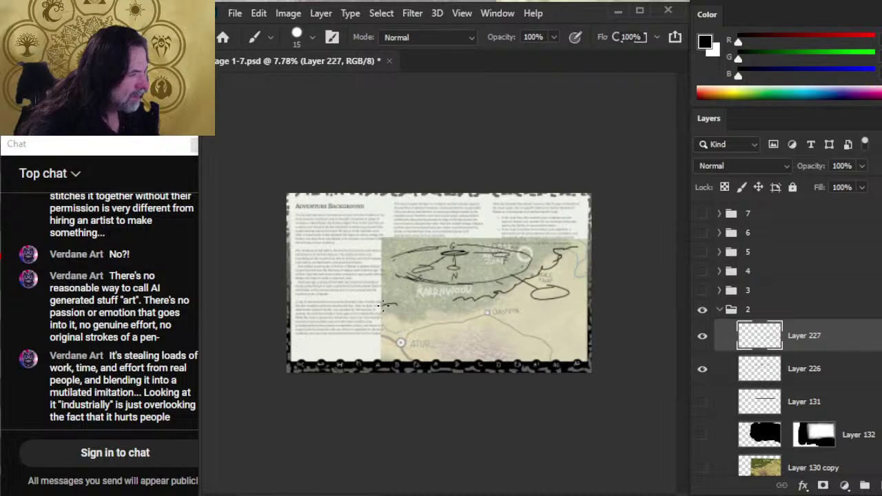
key(e)
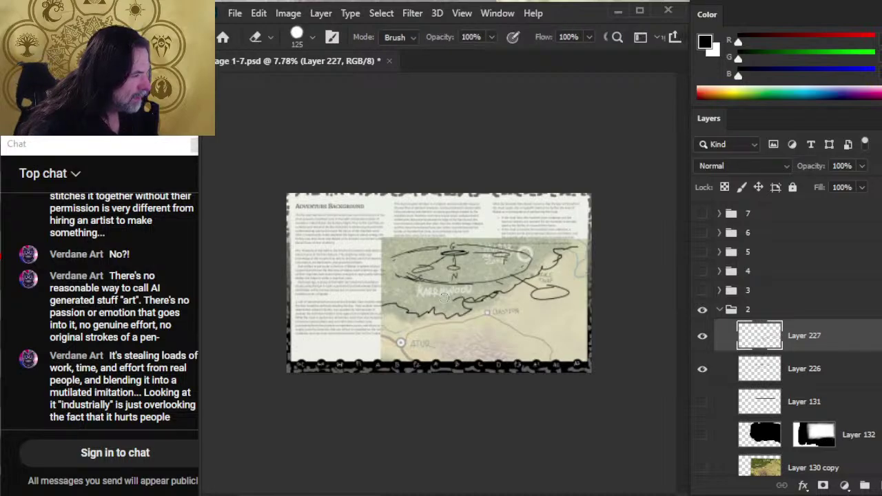
Label the outer ellipse P and link it by a line to a new ellipse below BASTION labelled B.
key(b)
mouse_move(538, 297)
mouse_down()
mouse_move(458, 336)
mouse_move(491, 322)
mouse_move(468, 339)
mouse_move(502, 328)
mouse_up()
key(e)
key(b)
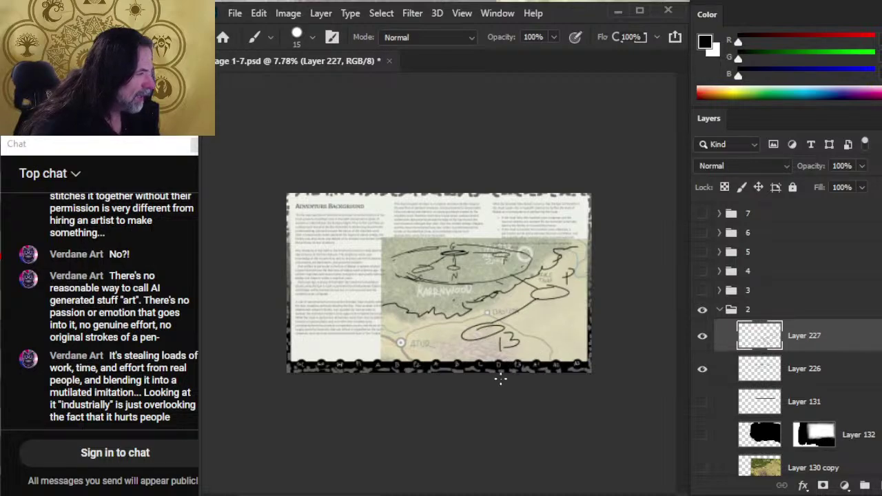
key(e)
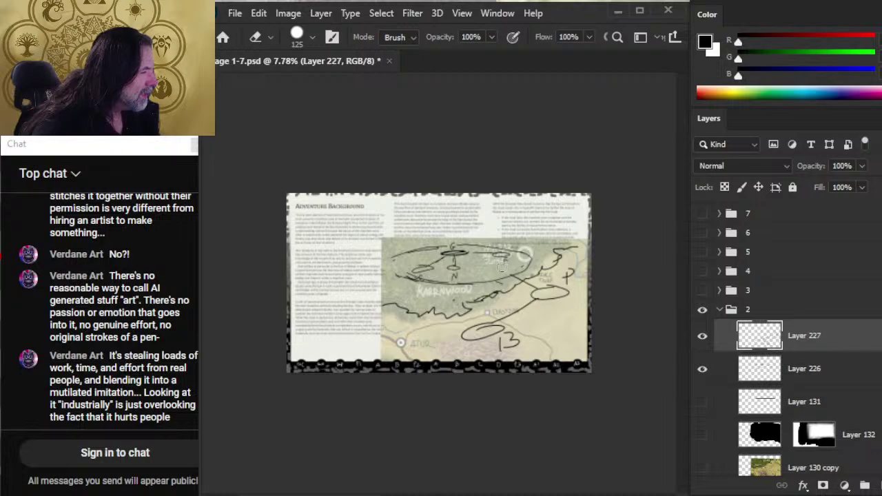
Merge Layer 227 down into Layer 226 and label the oval's right-hand inner ellipse F.
right_click(796, 336)
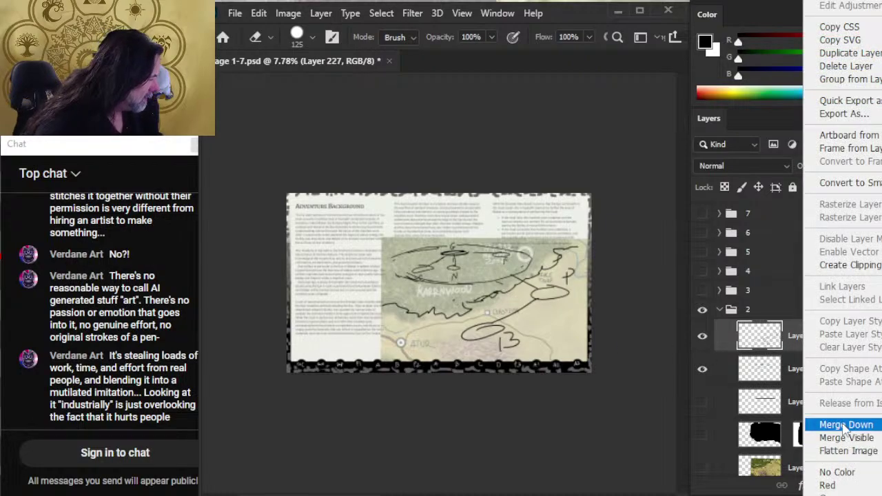
click(846, 425)
key(b)
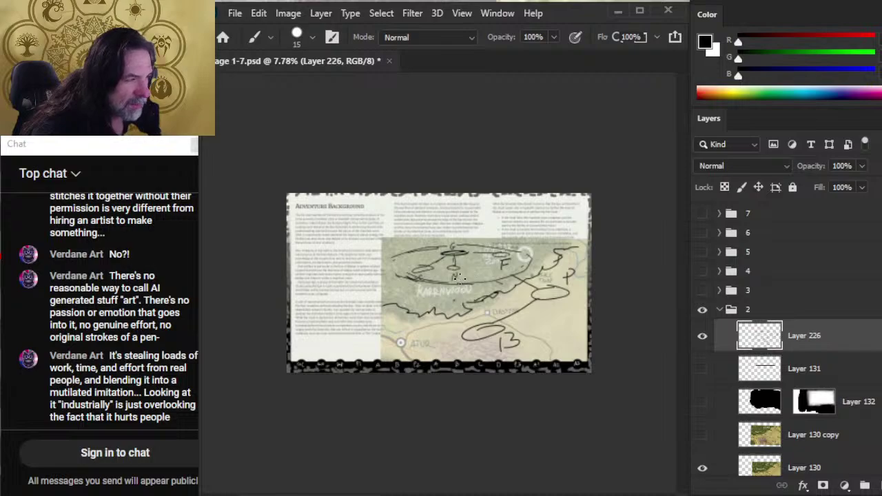
Replace the N below the central ellipse with one beside it, and redraw the oval's left and lower outline.
key(e)
key(b)
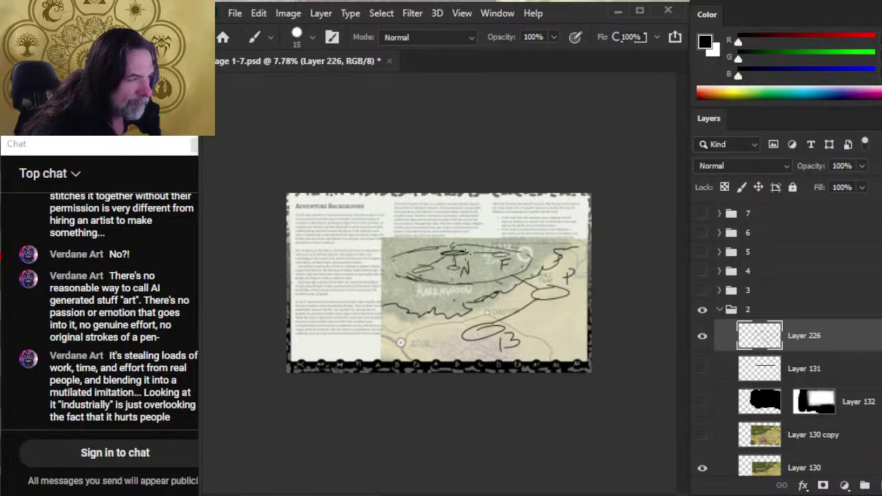
key(e)
key(b)
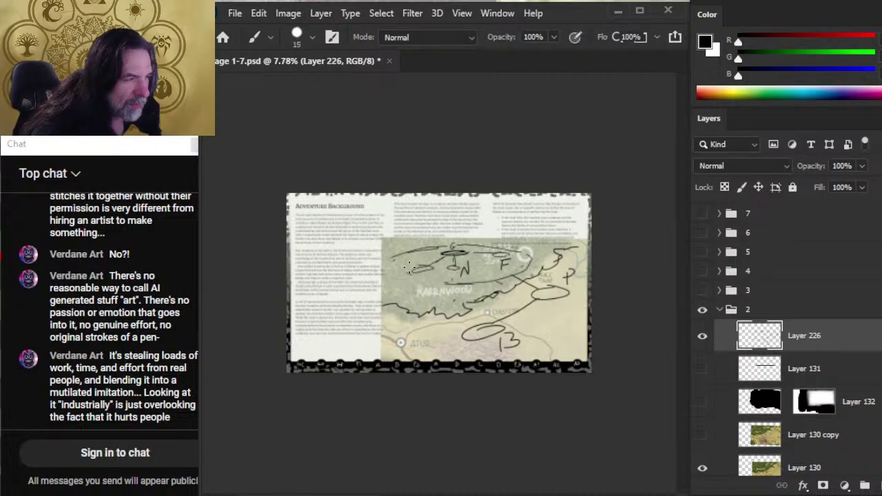
drag(403, 252, 451, 282)
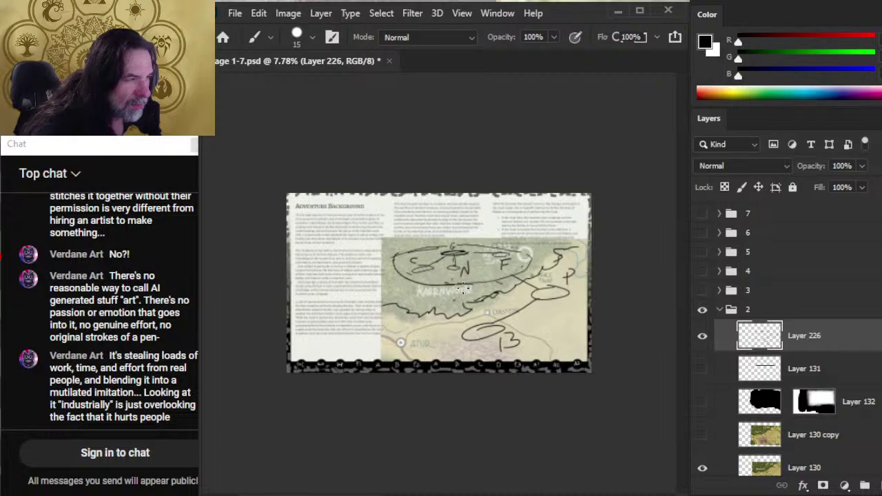
Erase the rough strokes at the oval's left end and redraw it as a closed curve.
key(e)
mouse_move(395, 253)
mouse_down()
mouse_move(407, 258)
mouse_move(415, 246)
mouse_move(395, 259)
mouse_up()
key(b)
key(e)
key(b)
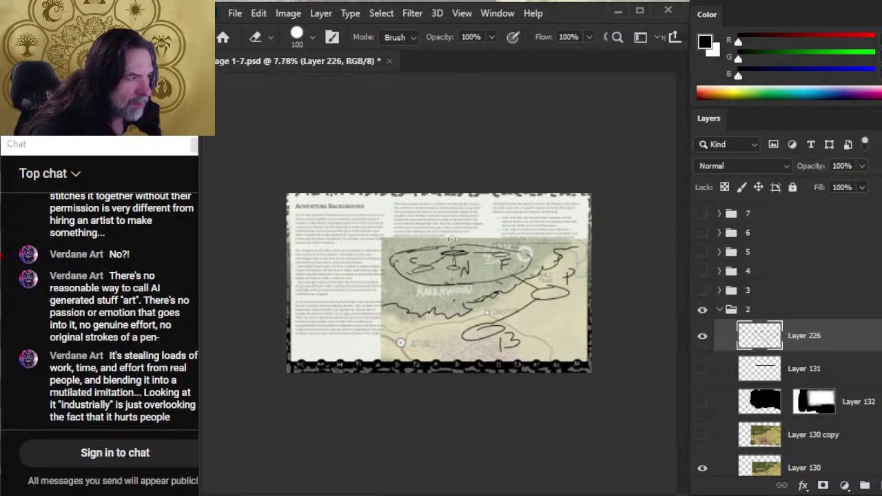
Rewrite the letter above the top ellipse, label the forest K, and add an ellipse labelled A at ATUR linked to B.
key(b)
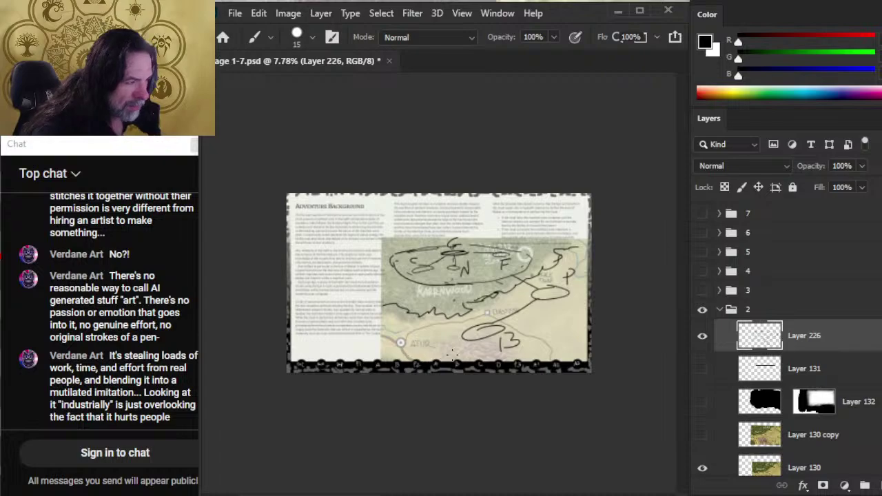
mouse_move(413, 332)
mouse_down()
mouse_move(430, 349)
mouse_move(422, 338)
mouse_move(464, 337)
mouse_up()
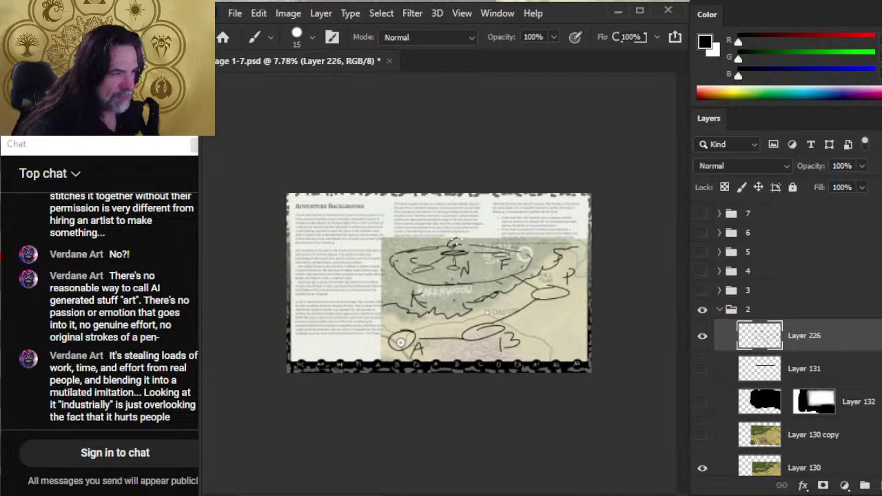
Scale the whole sketch on Layer 226 to 85.24% and position it inside the map area.
key(l)
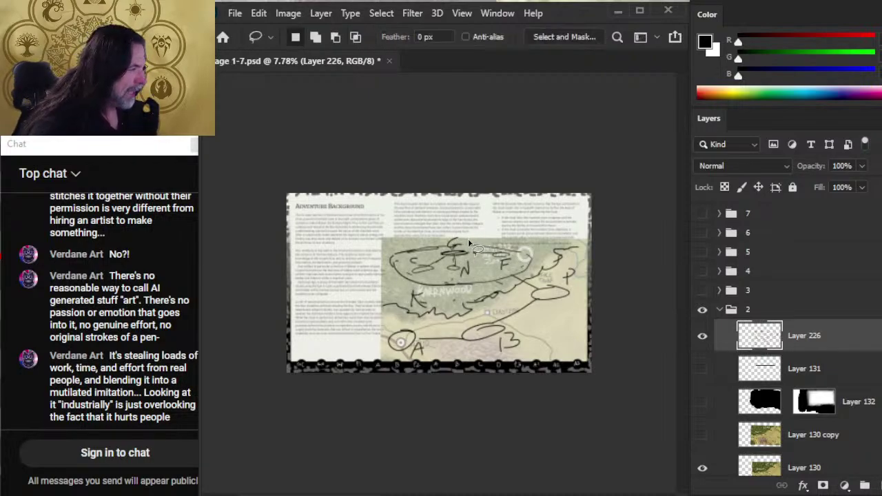
right_click(501, 244)
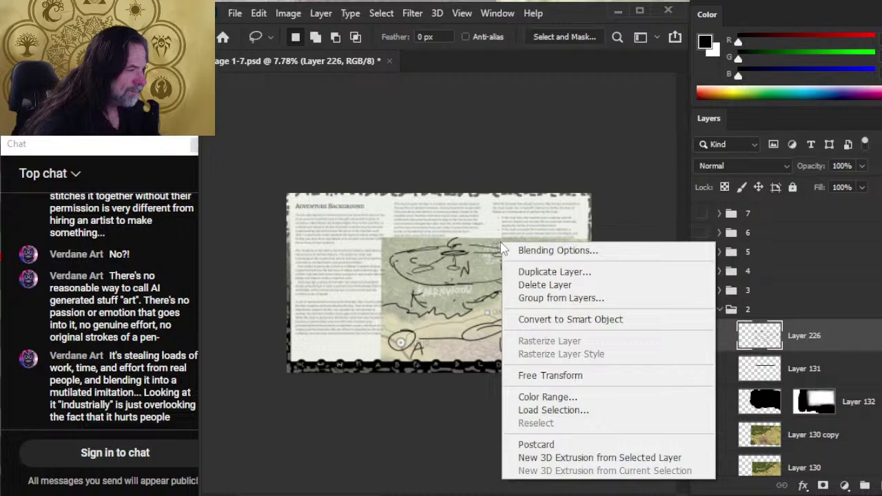
click(572, 375)
drag(381, 238, 401, 249)
drag(541, 315, 524, 318)
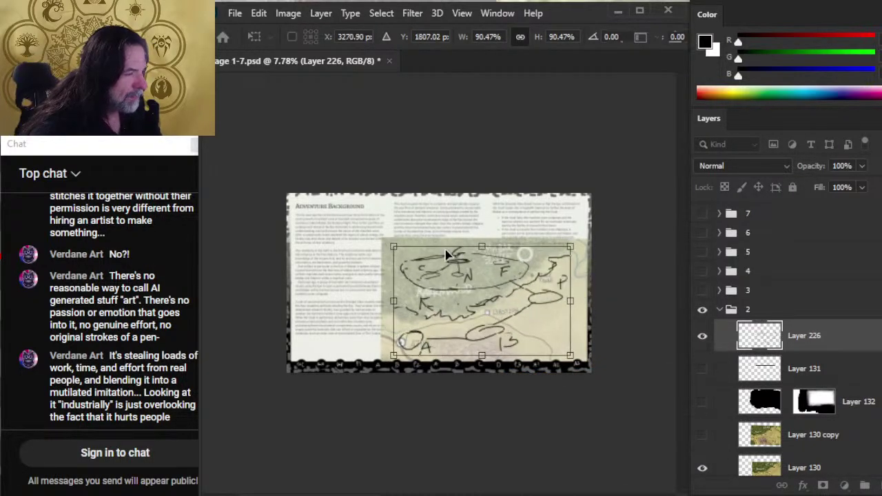
drag(387, 248, 397, 253)
mouse_move(476, 308)
mouse_down()
mouse_move(466, 299)
mouse_move(472, 304)
mouse_up()
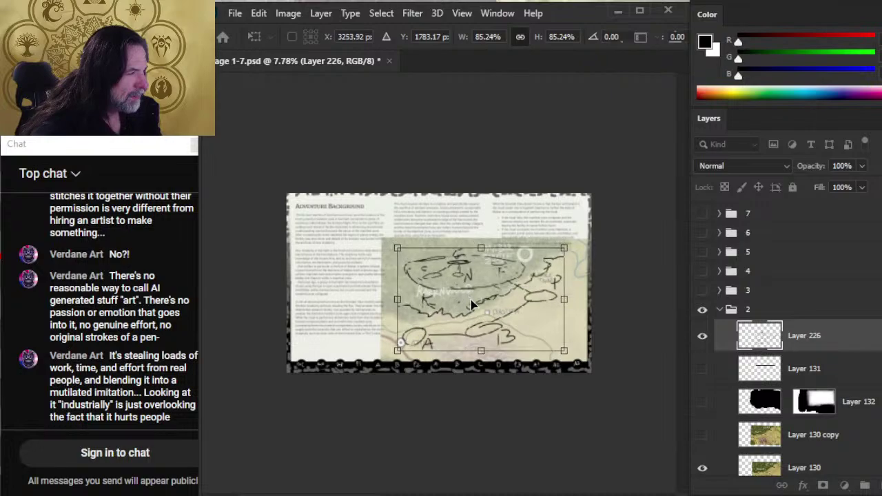
key(Return)
Hide the sketch on Layer 226 to show the bare map.
key(l)
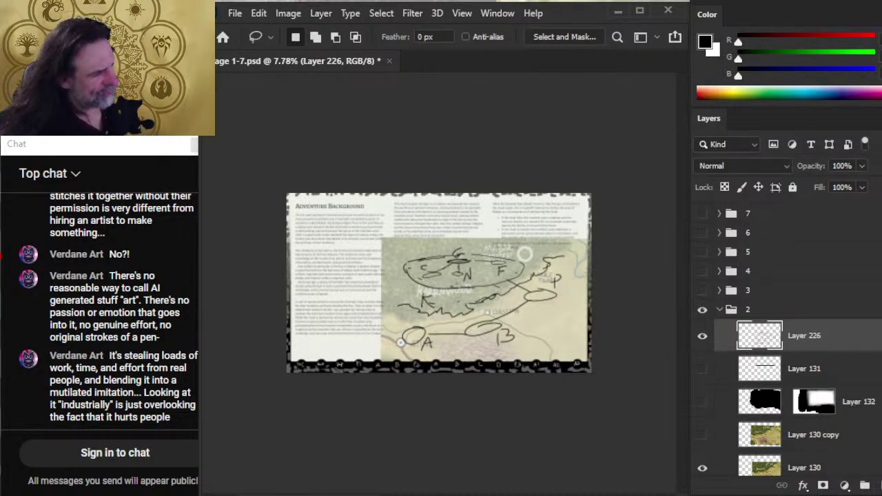
click(702, 336)
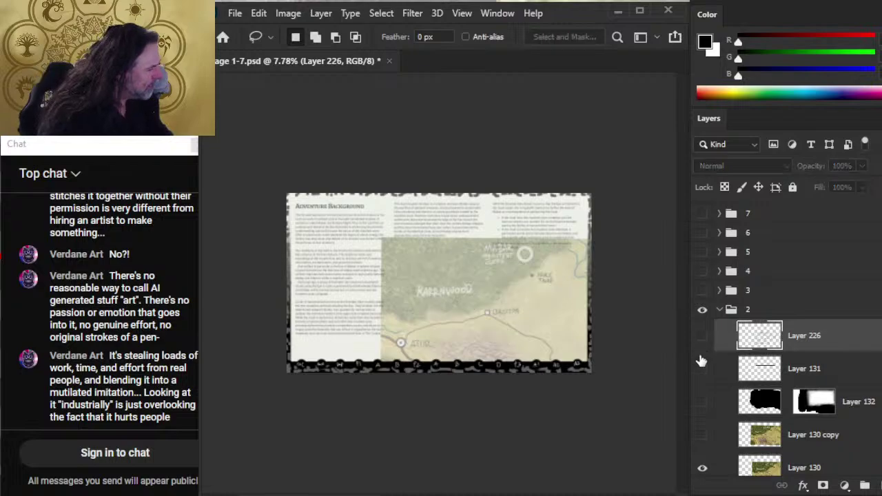
key(z)
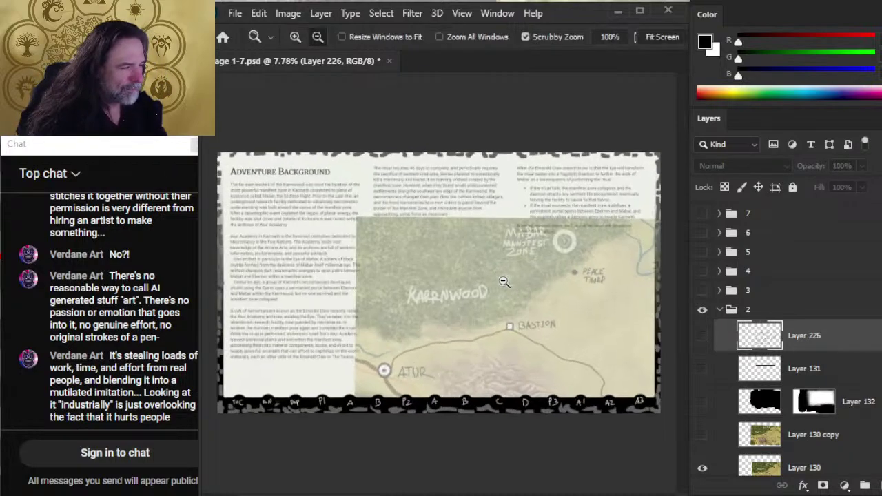
click(473, 315)
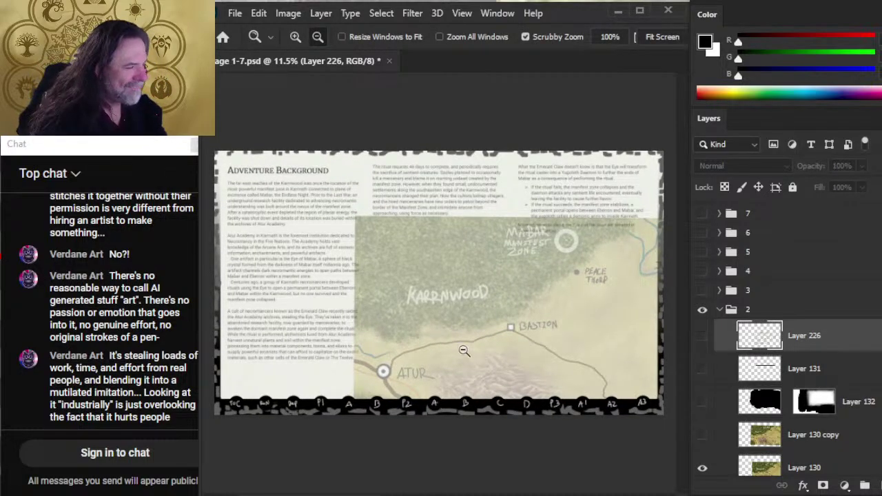
Scale the map on Layer 130 to 92.73%, lowering its top edge toward the bottom of the text columns.
key(l)
right_click(430, 253)
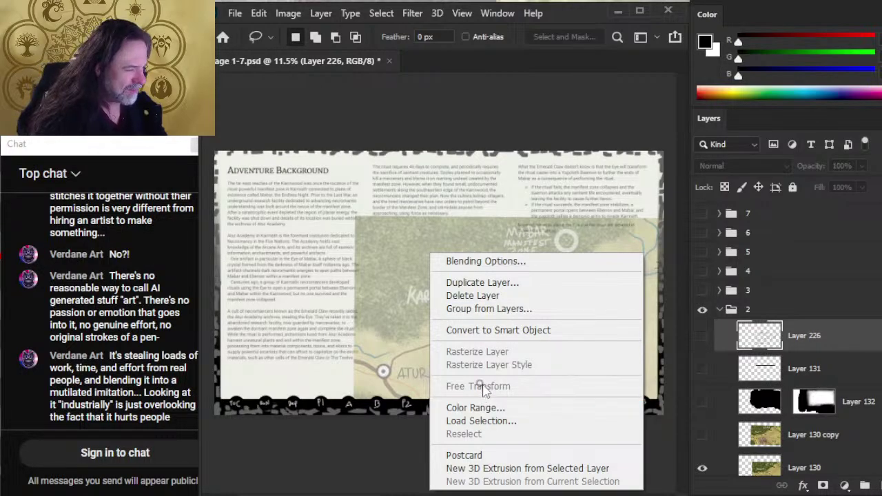
key(Escape)
click(785, 435)
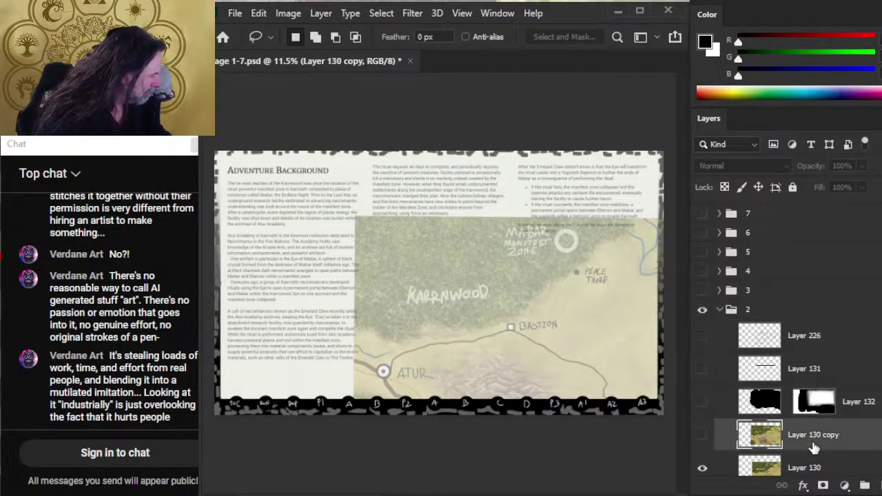
click(785, 469)
right_click(418, 217)
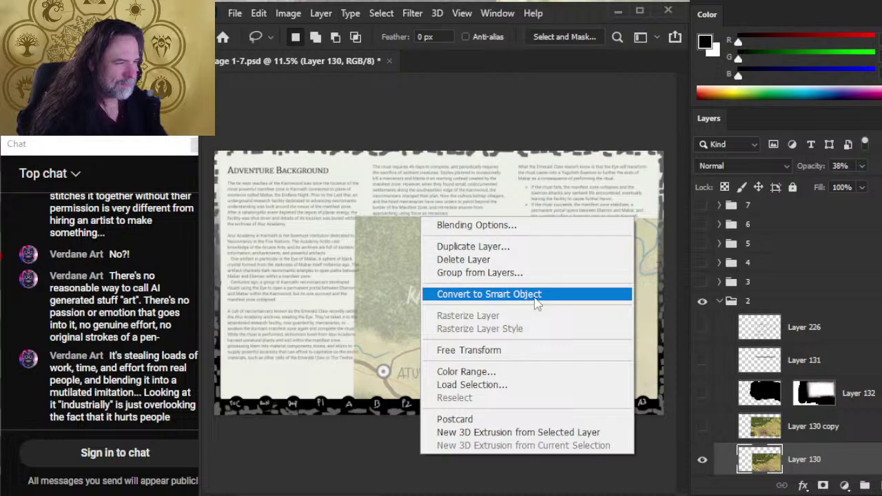
click(517, 351)
drag(558, 213, 556, 233)
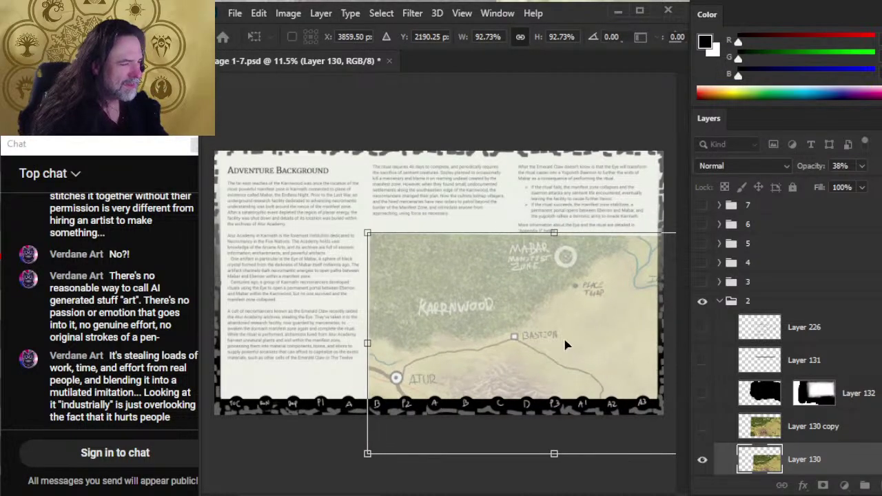
Rotate the map to 10.01° and shift it up and left.
drag(465, 193, 488, 186)
drag(583, 361, 564, 342)
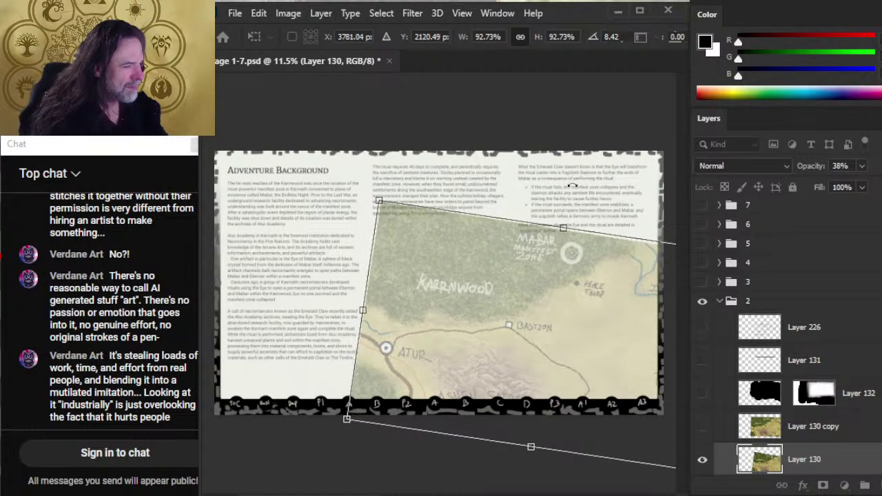
mouse_move(573, 185)
mouse_down()
mouse_move(570, 195)
mouse_move(560, 178)
mouse_up()
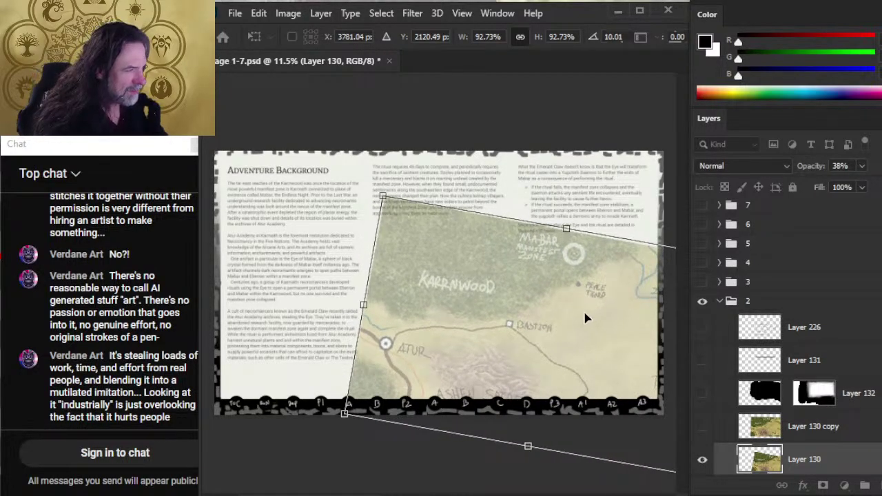
key(Return)
Nudge the tilted map slightly left and up.
key(Left)
key(Left)
key(Up)
key(Up)
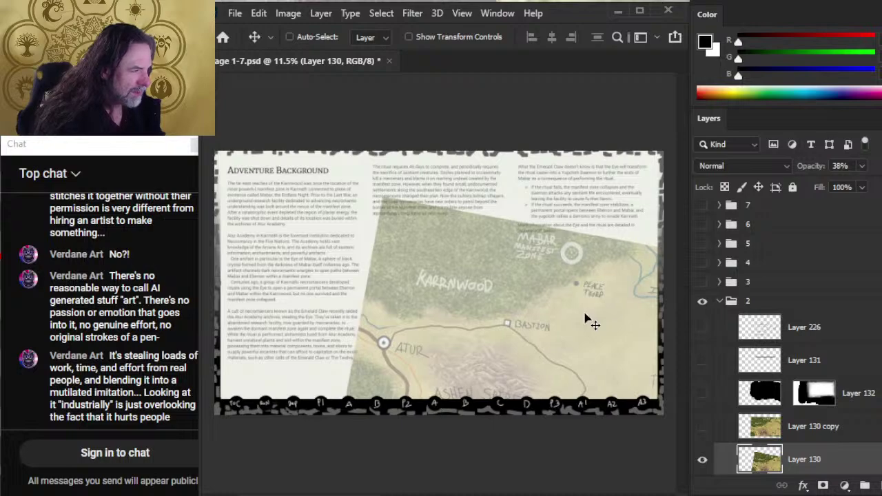
key(Left)
key(Left)
key(Up)
key(Up)
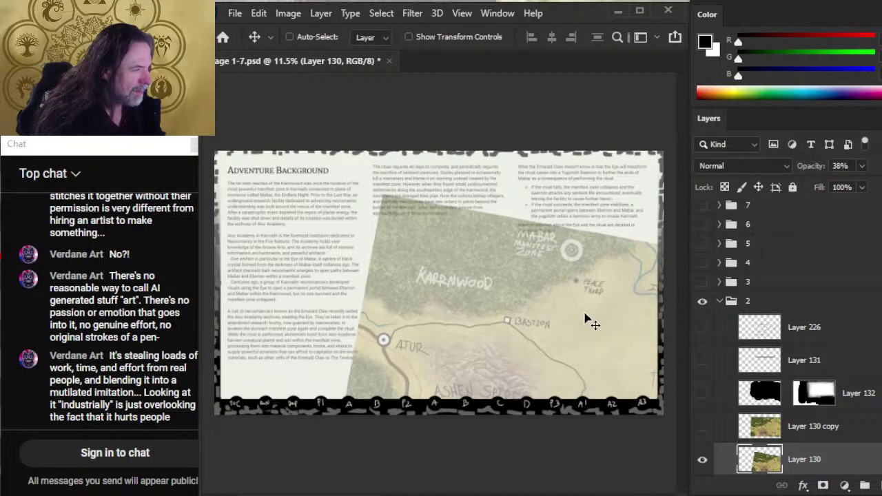
Nudge the tilted map right, away from the first text column.
key(shift+Right)
key(shift+Right)
key(shift+Right)
key(shift+Right)
key(shift+Right)
key(shift+Right)
key(shift+Right)
key(shift+Right)
key(shift+Right)
key(shift+Right)
key(shift+Right)
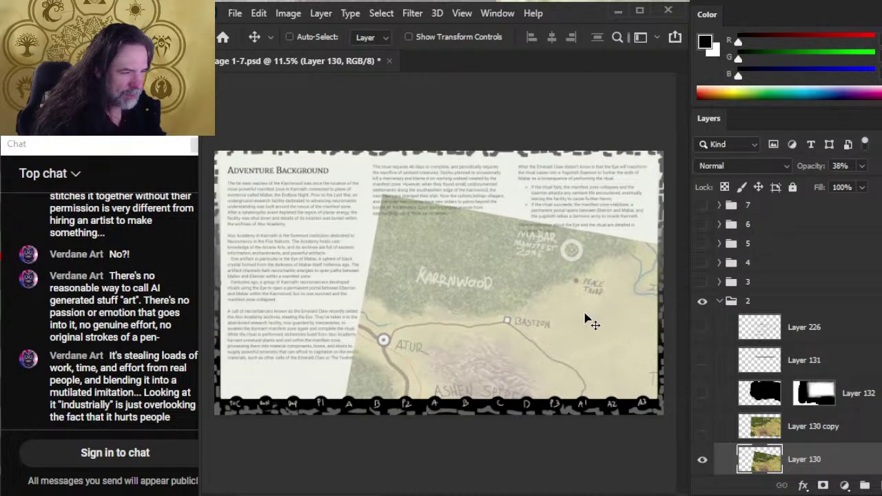
key(shift+Right)
key(shift+Right)
key(shift+Right)
key(shift+Right)
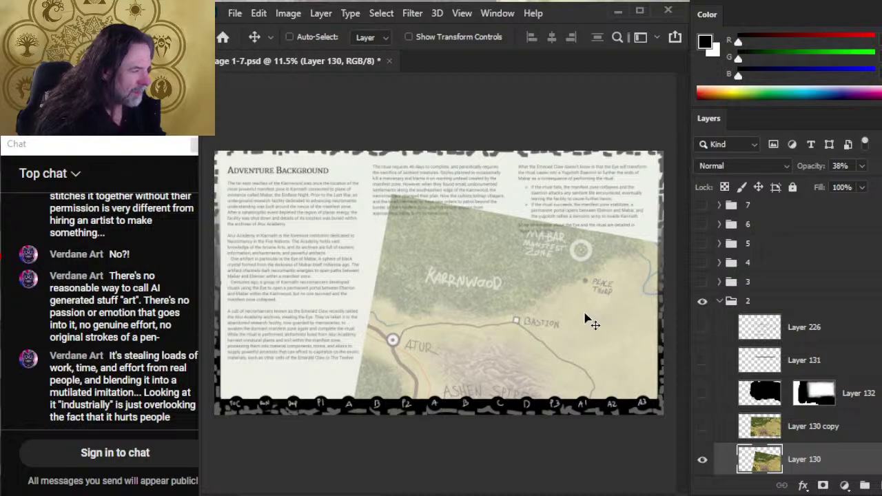
Move the tilted map down until it clears the text columns above, and shift it slightly back left.
key(shift+Down)
key(shift+Down)
key(shift+Down)
key(shift+Down)
key(shift+Down)
key(shift+Down)
key(shift+Down)
key(shift+Down)
key(shift+Down)
key(shift+Down)
key(shift+Down)
key(shift+Down)
key(shift+Down)
key(shift+Down)
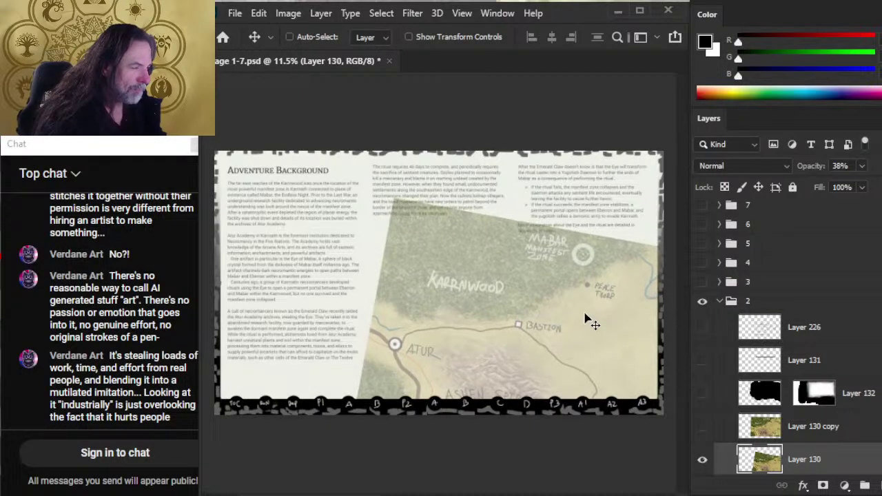
key(shift+Down)
key(shift+Down)
key(shift+Down)
key(shift+Down)
key(shift+Down)
key(shift+Down)
key(shift+Down)
key(shift+Down)
key(shift+Down)
key(shift+Down)
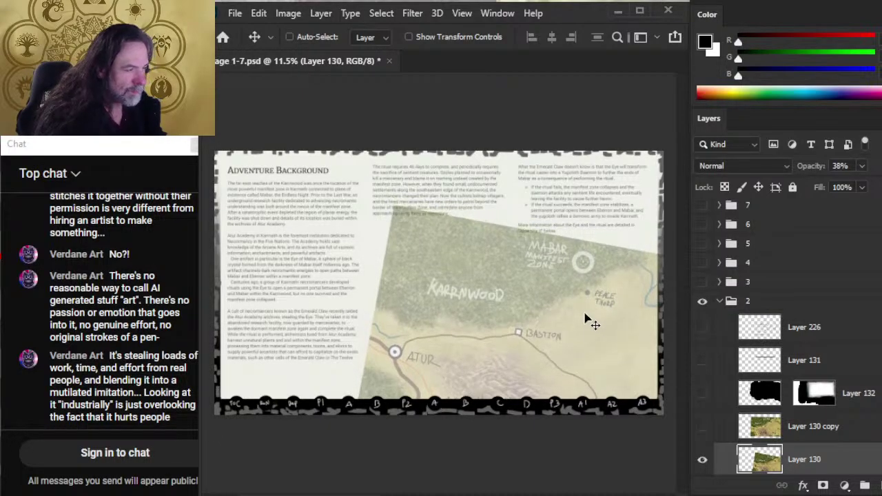
key(shift+Down)
key(shift+Down)
key(shift+Down)
key(shift+Down)
key(shift+Down)
key(shift+Down)
key(shift+Down)
key(shift+Down)
key(shift+Down)
key(shift+Down)
key(shift+Down)
key(shift+Down)
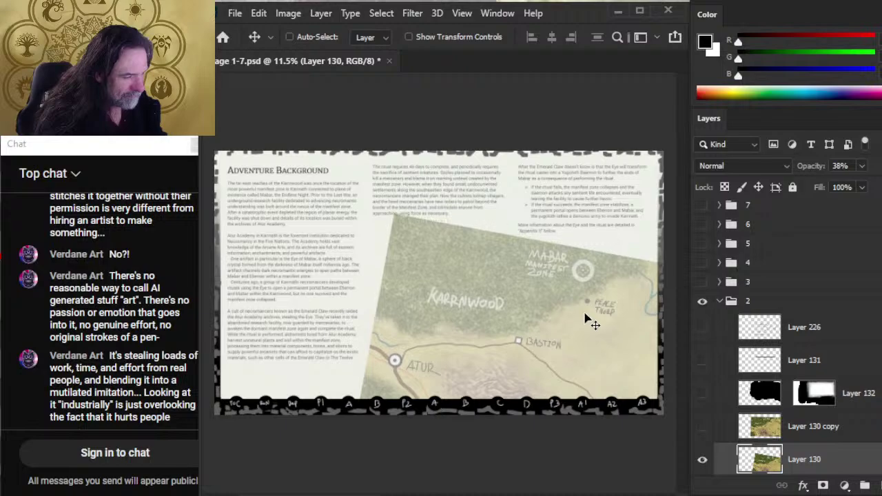
key(shift+Down)
key(shift+Down)
key(shift+Down)
key(shift+Down)
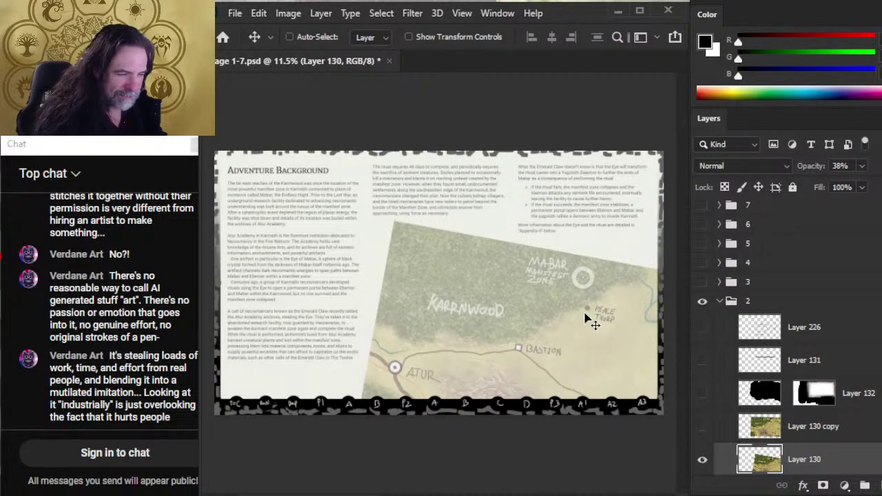
key(shift+Left)
key(shift+Left)
key(shift+Left)
key(shift+Left)
key(shift+Left)
key(shift+Left)
key(shift+Left)
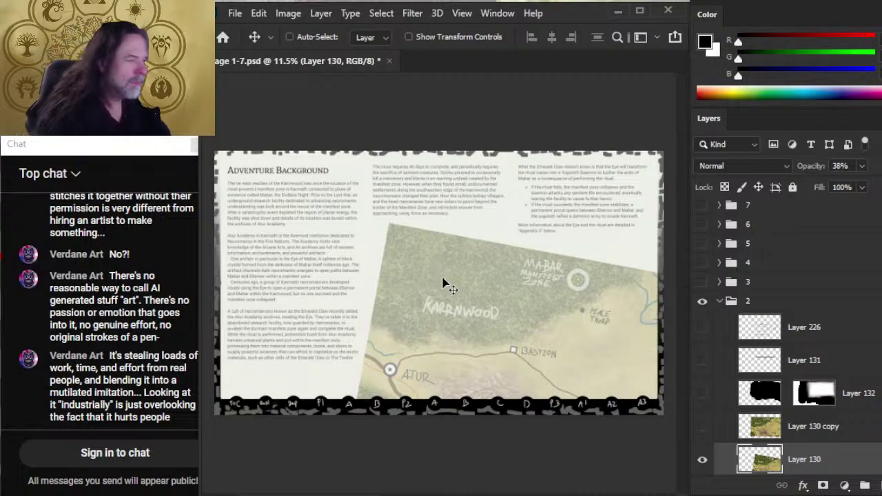
Rotate the map by -10.33° to level it, and move it up so ATUR sits above the bottom border.
key(l)
right_click(507, 313)
click(623, 201)
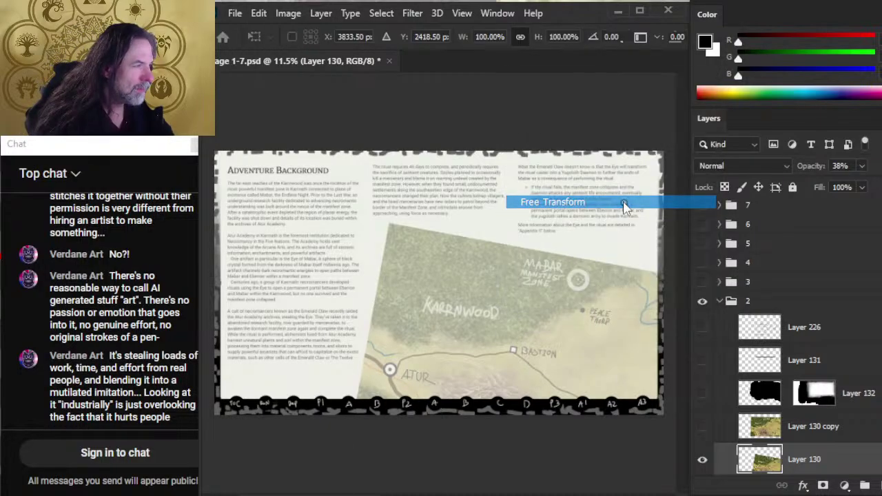
drag(628, 198, 604, 185)
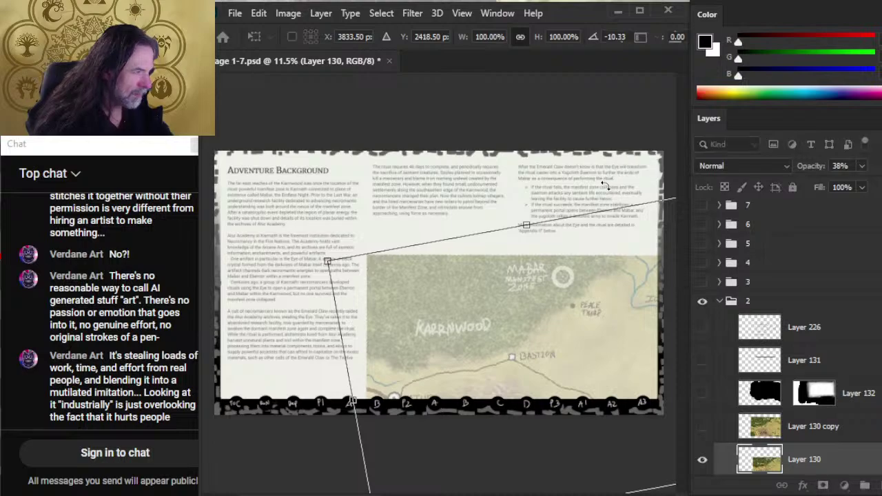
key(Return)
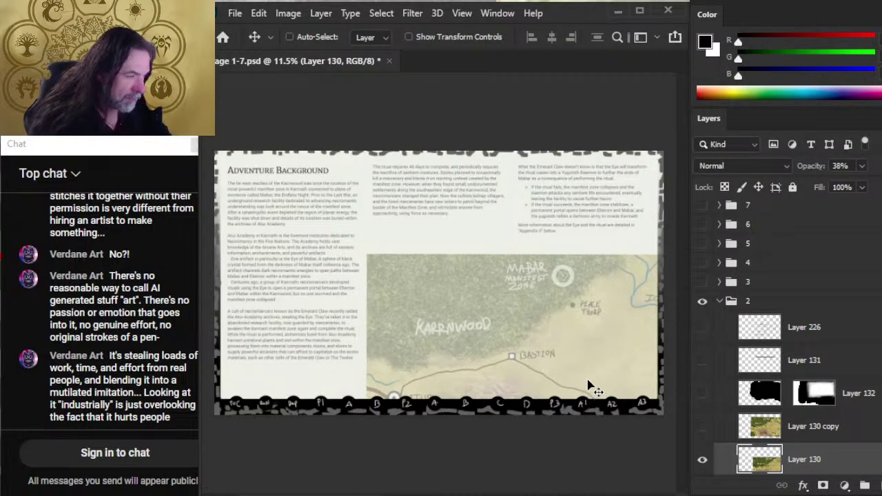
drag(591, 399, 590, 360)
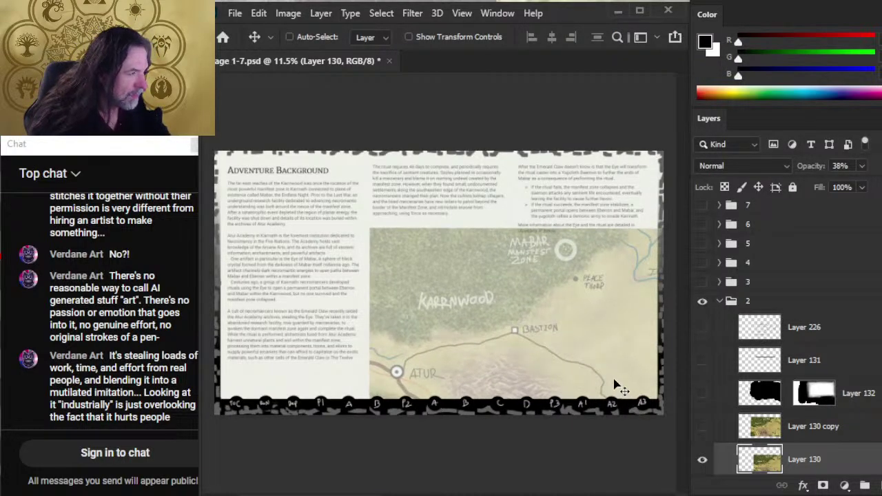
Nudge the map slightly right so its edge sits clear of the first text column.
drag(620, 388, 615, 384)
mouse_move(591, 348)
mouse_down()
mouse_move(601, 355)
mouse_move(595, 348)
mouse_up()
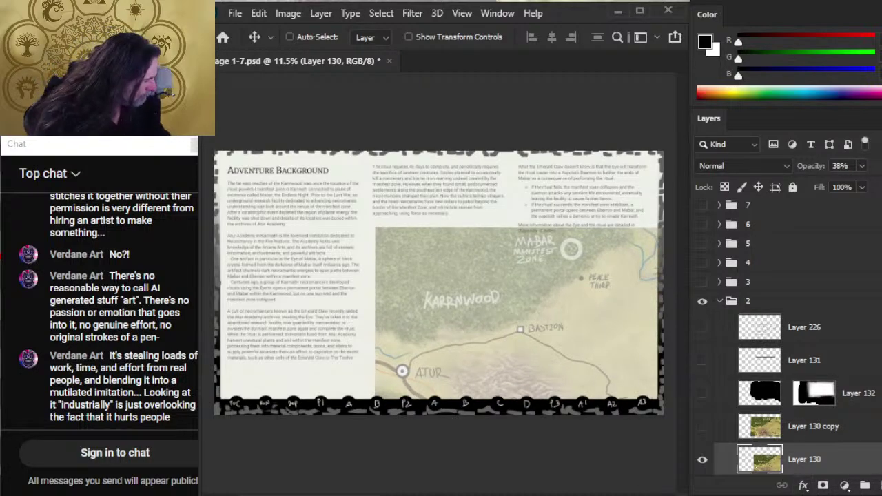
On a new layer, brush a black route linking circles at Atur, Bastion and Peace Thorp to two overlapping ellipses over the Karrnwood forest.
key(ctrl+shift+alt+n)
key(b)
mouse_move(419, 346)
mouse_down()
mouse_move(422, 385)
mouse_move(517, 320)
mouse_up()
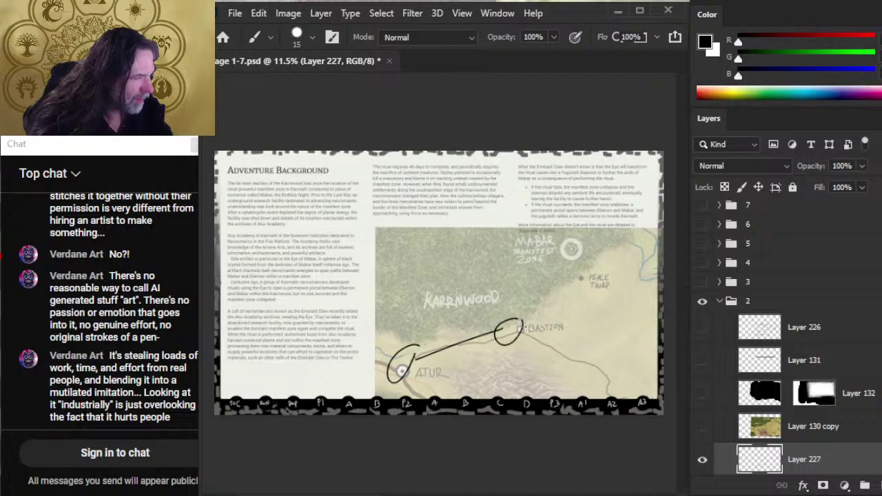
drag(601, 267, 584, 275)
drag(517, 259, 583, 279)
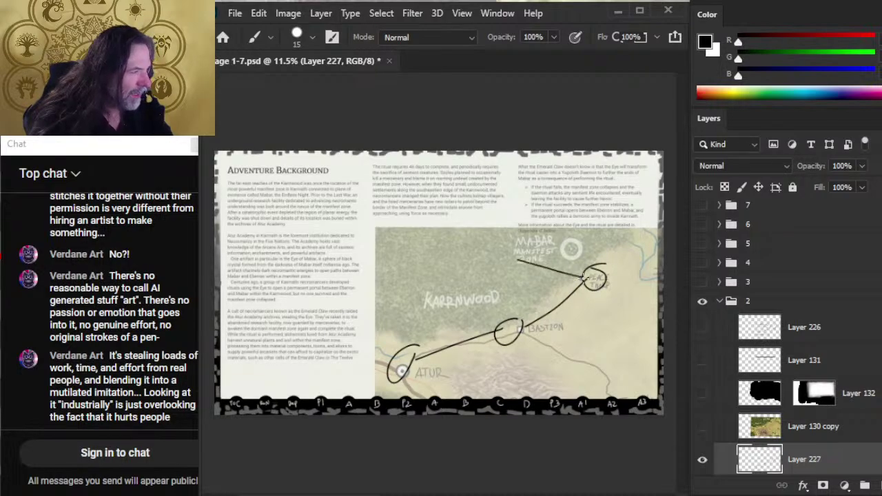
drag(513, 238, 520, 258)
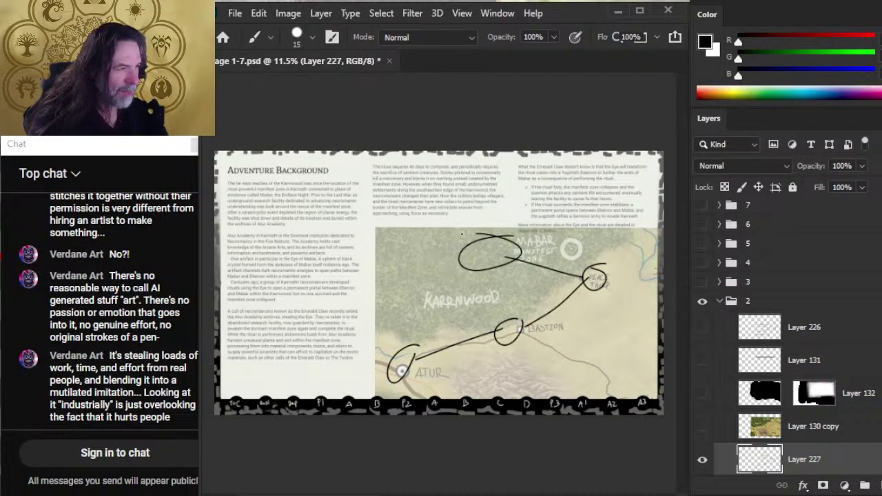
mouse_move(461, 234)
mouse_down()
mouse_move(434, 289)
mouse_move(486, 227)
mouse_up()
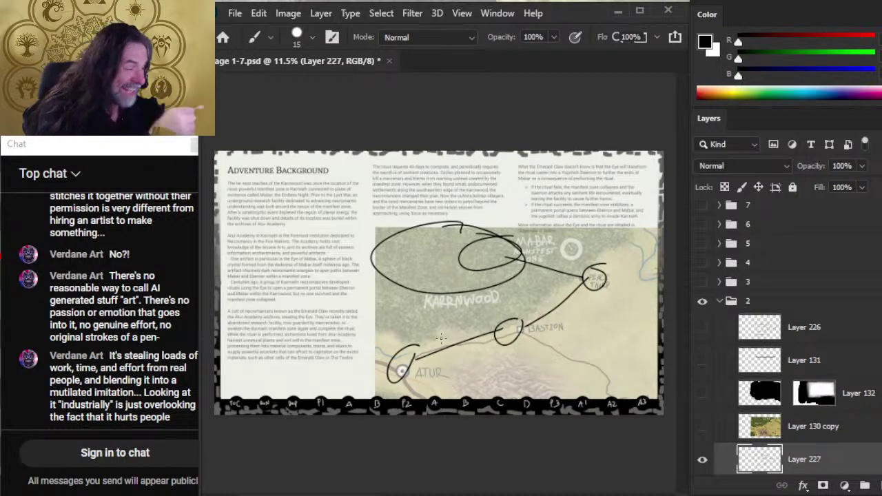
Hide and show the Layer 227 route sketch to compare the map with and without it.
click(806, 426)
click(703, 460)
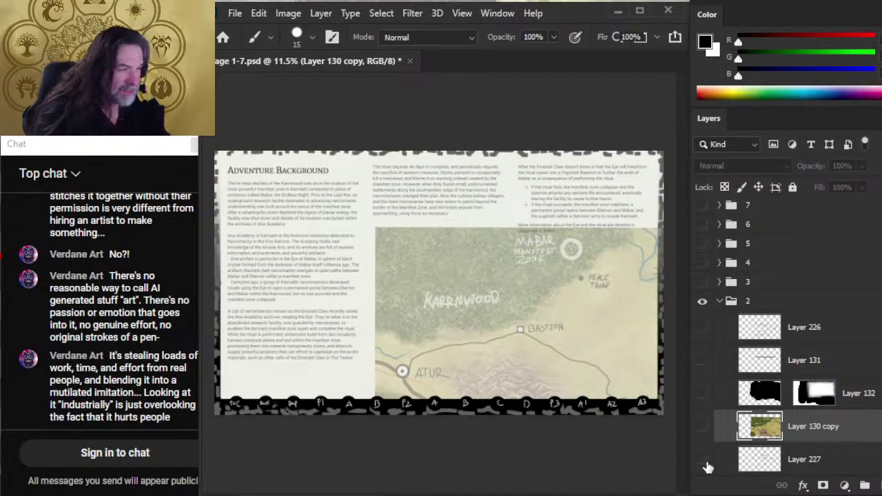
click(703, 460)
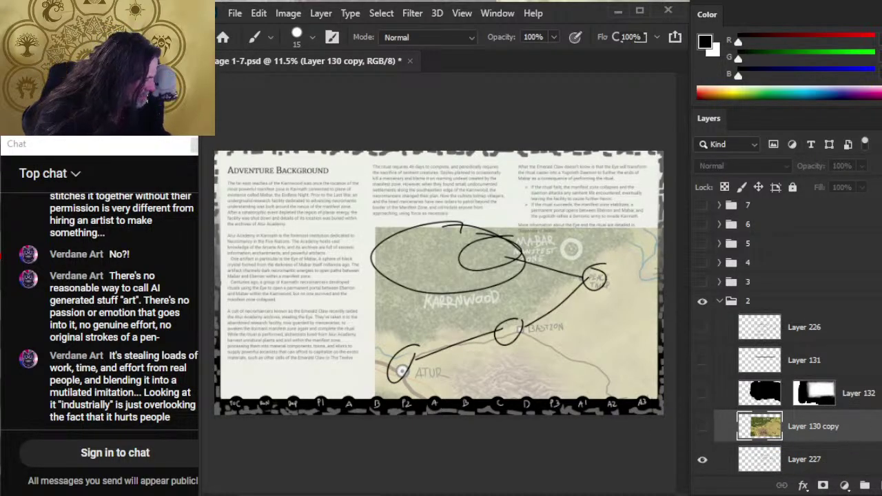
Move the map on Layer 130 up and right, and hide the Layer 227 route sketch.
scroll(861, 422, down, 2)
click(847, 413)
key(v)
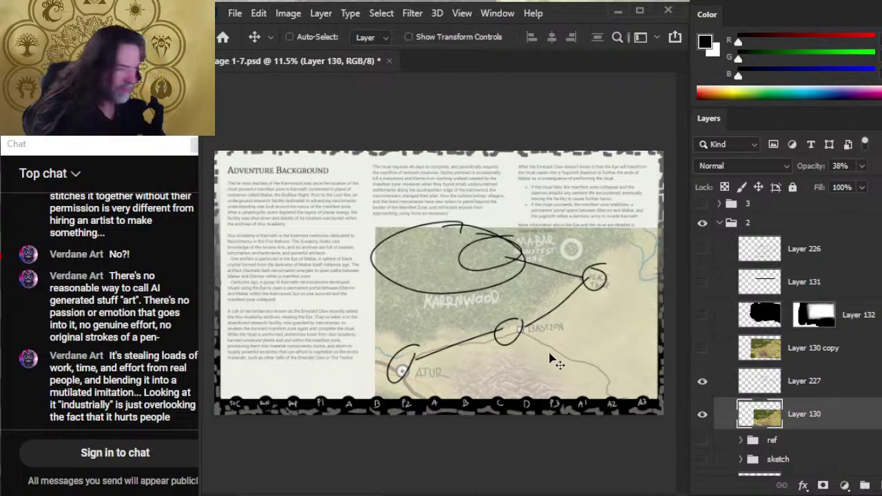
mouse_move(573, 363)
mouse_down()
mouse_move(584, 359)
mouse_move(581, 335)
mouse_move(590, 329)
mouse_up()
key(l)
right_click(530, 246)
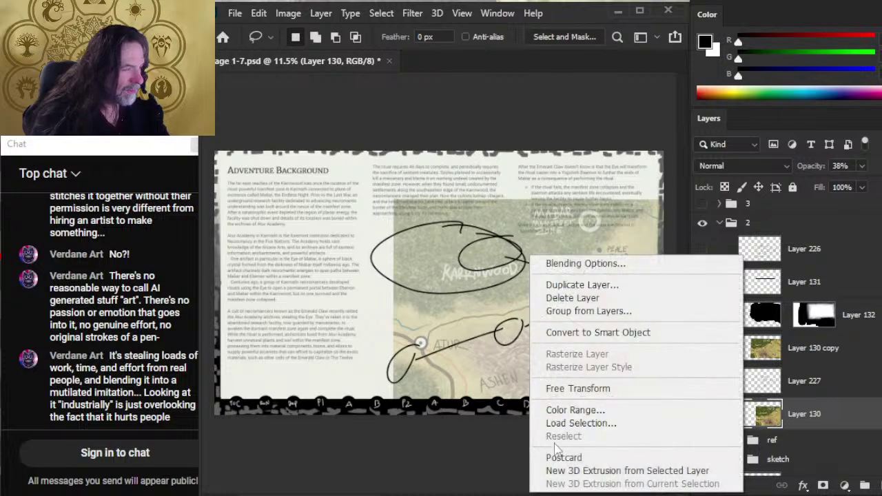
click(477, 397)
click(702, 383)
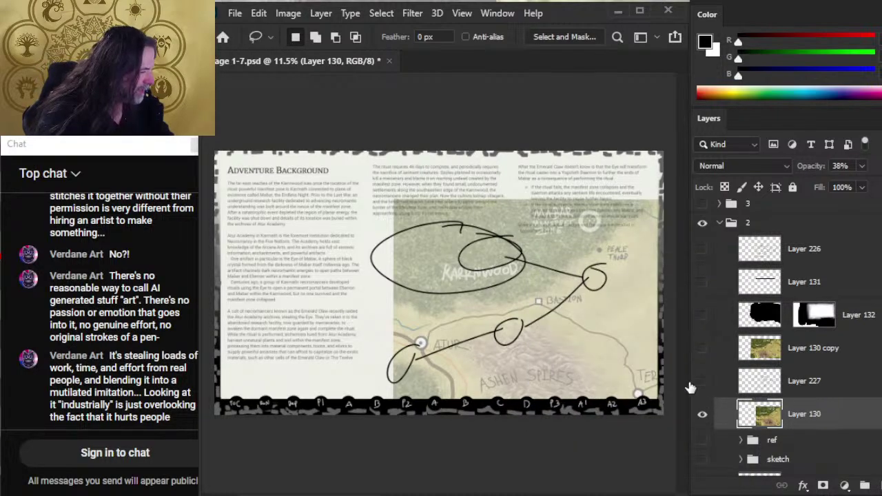
Free Transform the Layer 130 map to 107.35% and move it down so Atur sits above the bottom border.
right_click(527, 319)
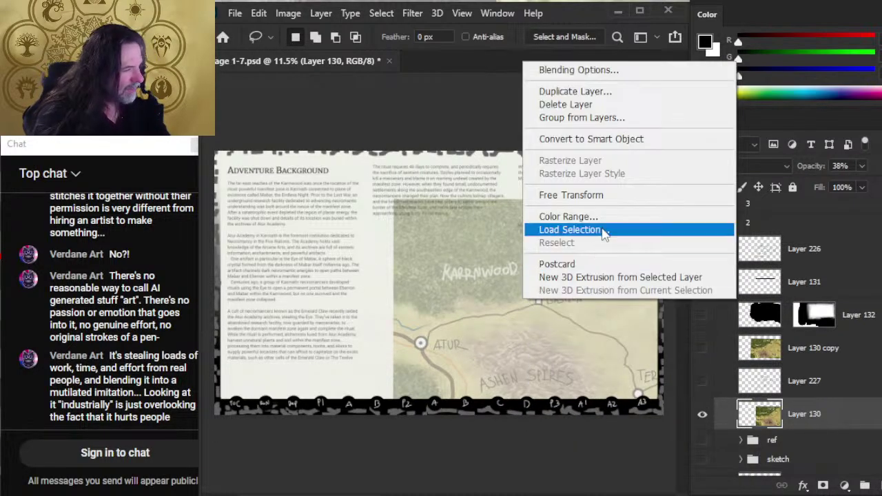
click(544, 196)
drag(393, 310, 367, 310)
drag(521, 322, 541, 355)
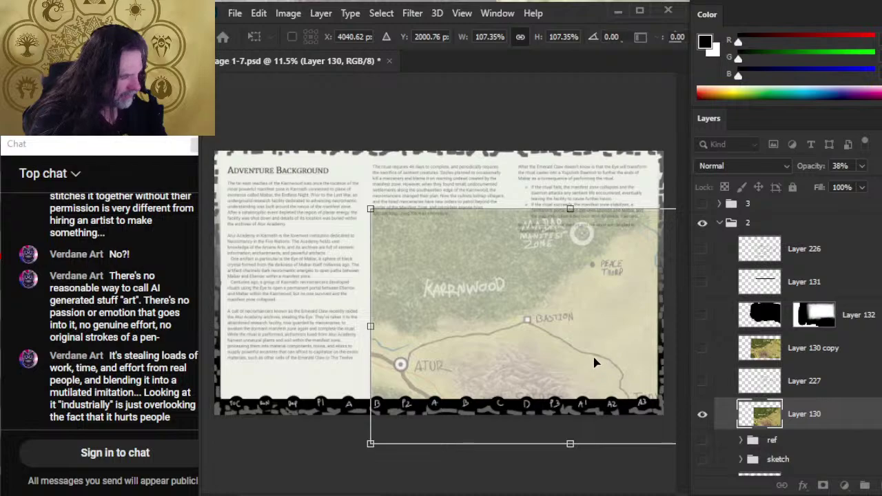
Rotate the map to -11.39° and scale it down to 98.23%, repositioning it below the text columns.
drag(605, 185, 585, 186)
drag(551, 321, 562, 301)
drag(557, 199, 576, 260)
drag(609, 304, 622, 317)
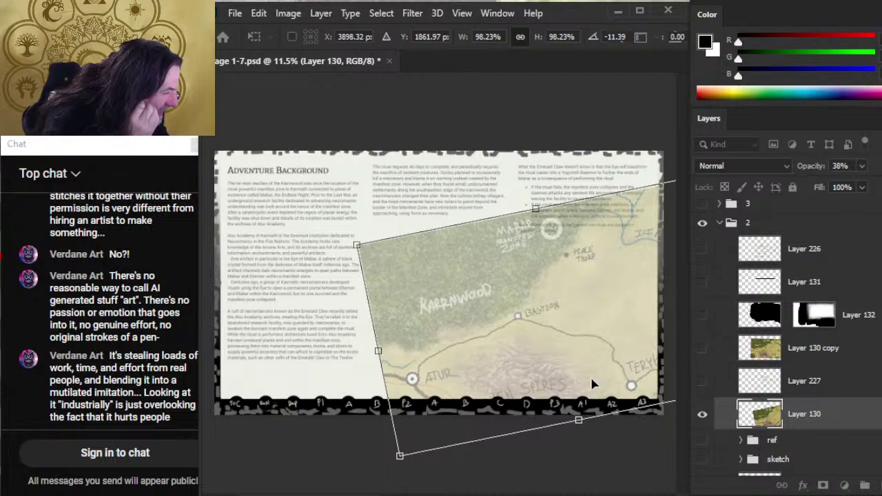
Shift the tilted map up and left, and nudge it slightly back down and right.
drag(593, 384, 580, 368)
drag(587, 336, 576, 331)
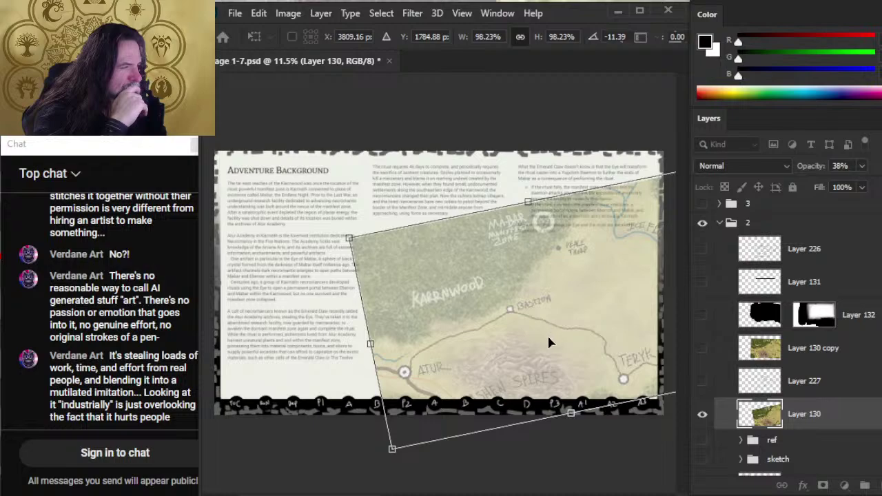
mouse_move(612, 274)
mouse_down()
mouse_move(621, 281)
mouse_move(613, 272)
mouse_up()
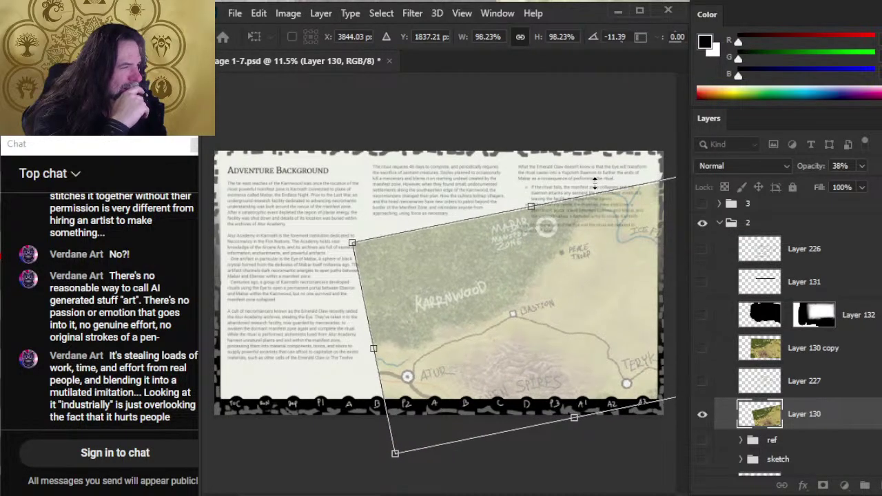
Rotate the map to -3.49° and move it down and right until it clears the first text column.
drag(593, 183, 618, 176)
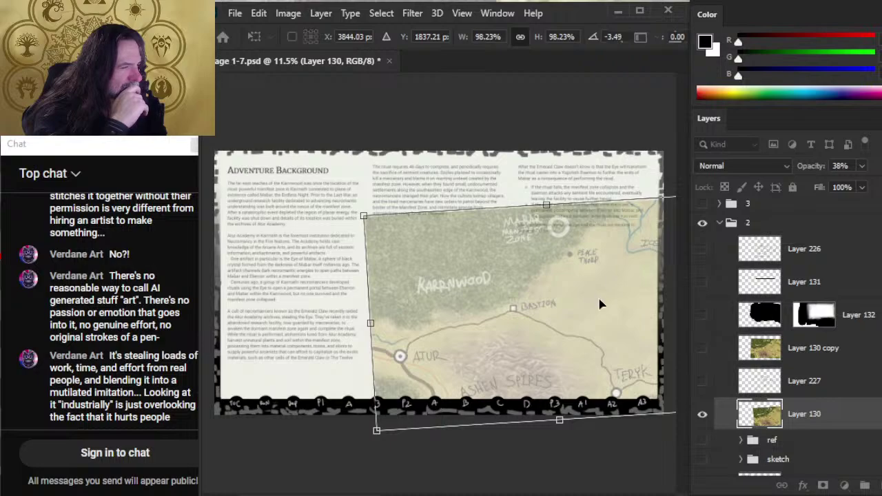
drag(600, 304, 603, 316)
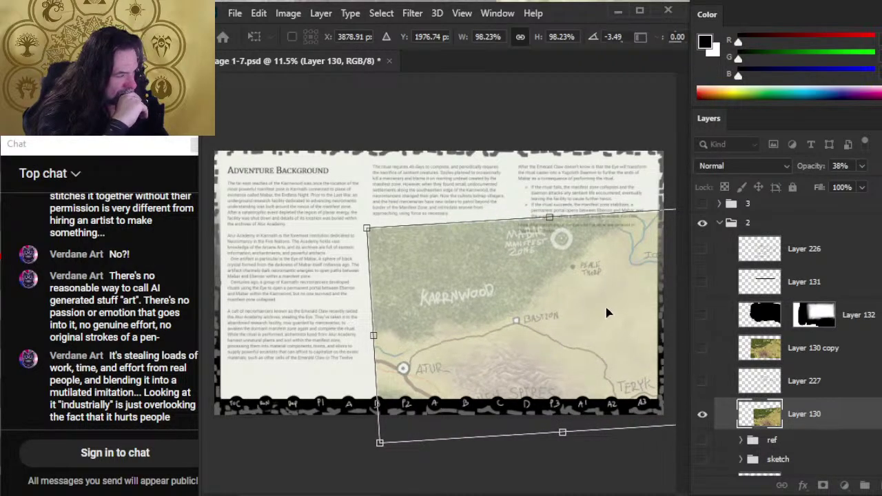
mouse_move(606, 314)
mouse_down()
mouse_move(615, 337)
mouse_move(615, 323)
mouse_up()
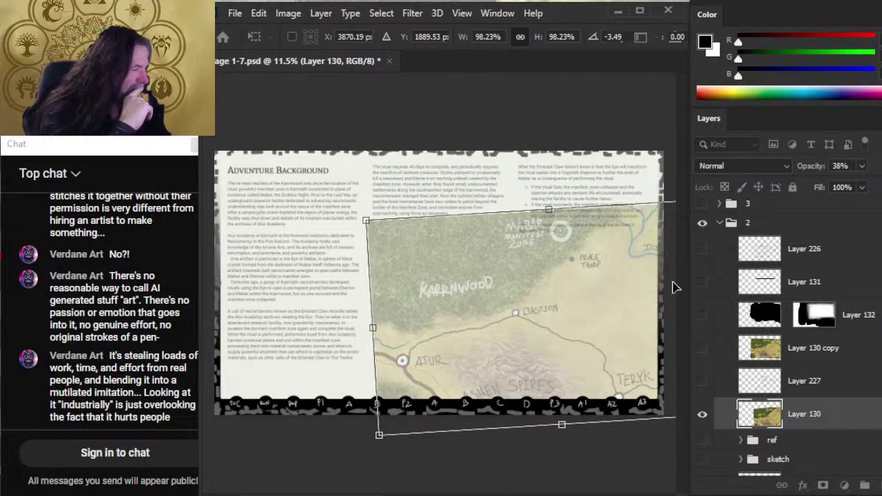
drag(617, 340, 621, 344)
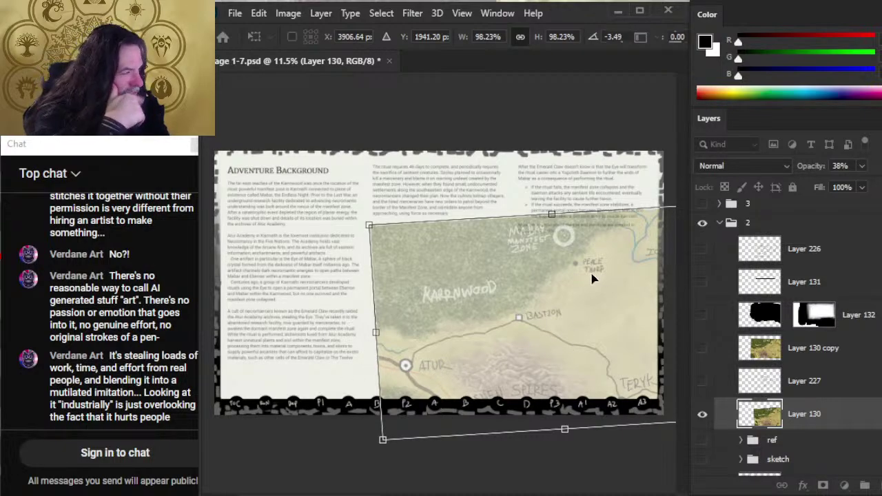
drag(583, 305, 582, 312)
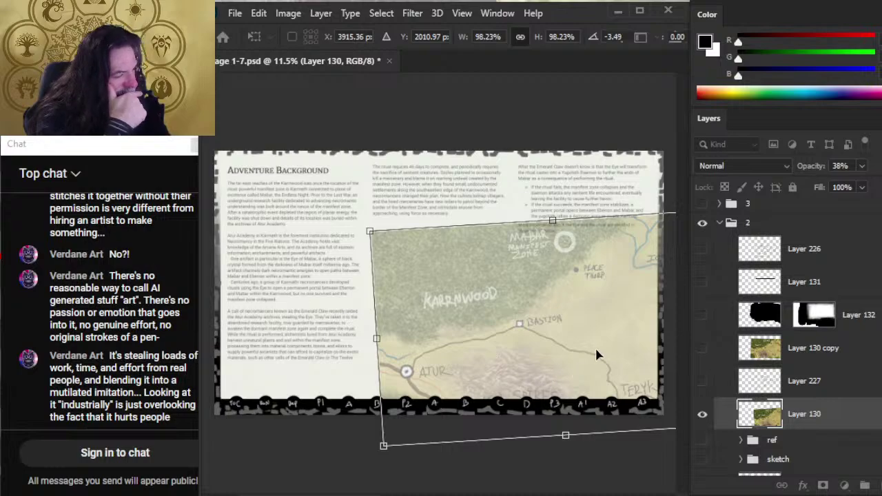
drag(597, 354, 622, 356)
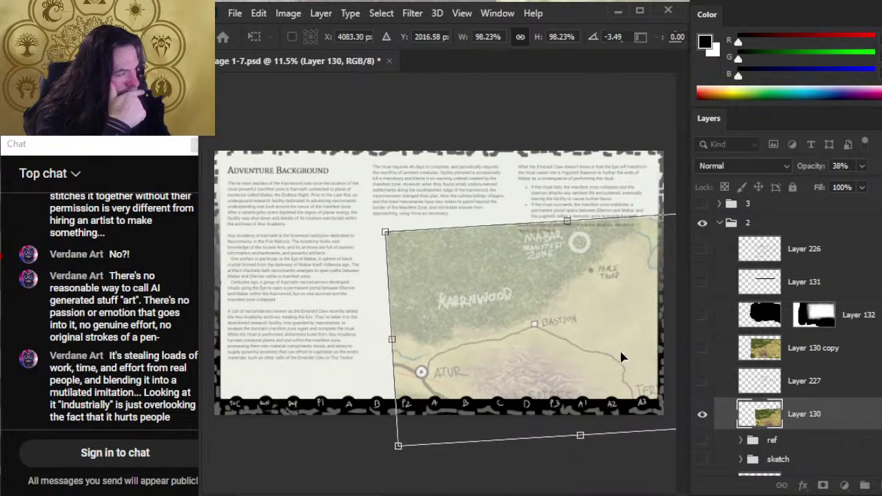
Rotate the map to -1.67°, scale it to 91.94%, and move it left and down beneath the text columns.
mouse_move(593, 193)
mouse_down()
mouse_move(603, 194)
mouse_move(596, 195)
mouse_up()
drag(574, 323, 602, 336)
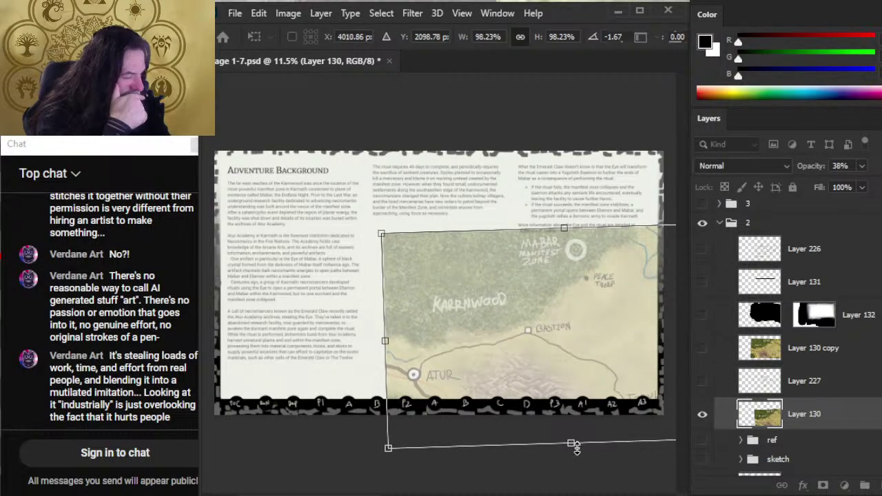
drag(572, 446, 572, 427)
drag(597, 354, 583, 365)
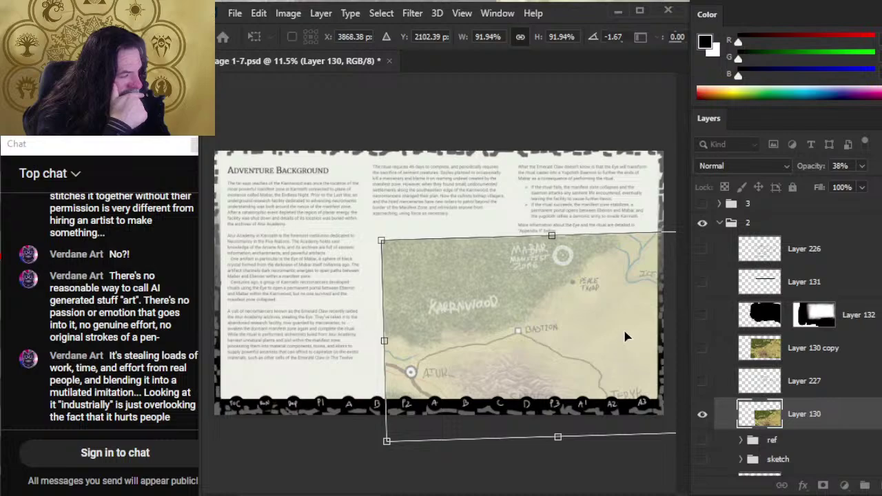
mouse_move(579, 344)
mouse_down()
mouse_move(610, 345)
mouse_move(579, 358)
mouse_up()
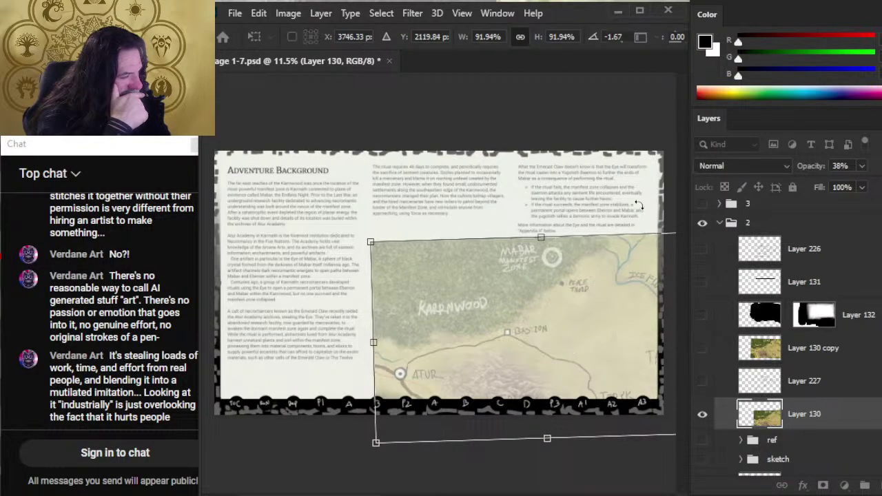
Try clockwise tilts of 19.27°, 30.70° and 21.06° on the map, moving it down below the text.
drag(609, 215, 600, 197)
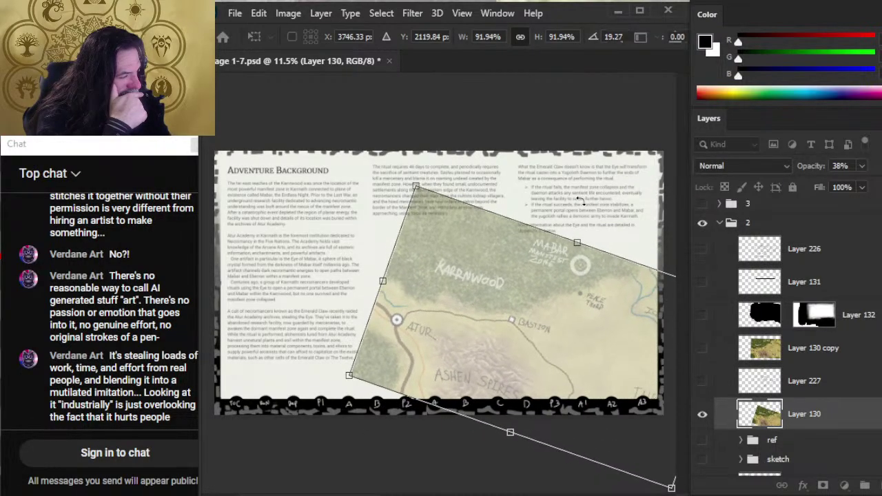
drag(572, 234, 569, 285)
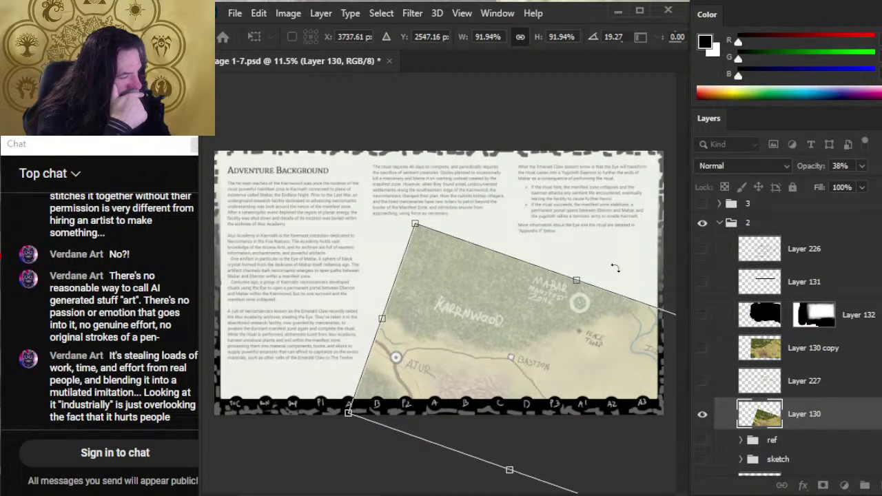
drag(615, 267, 629, 290)
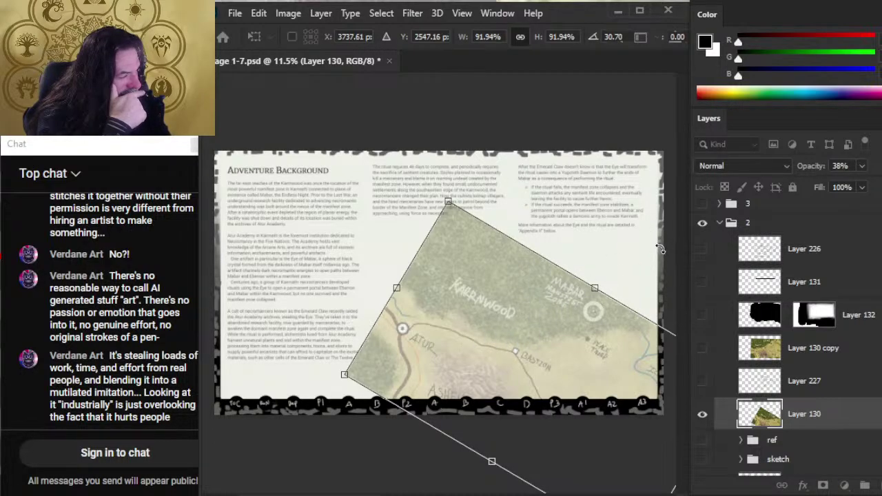
drag(597, 245, 568, 236)
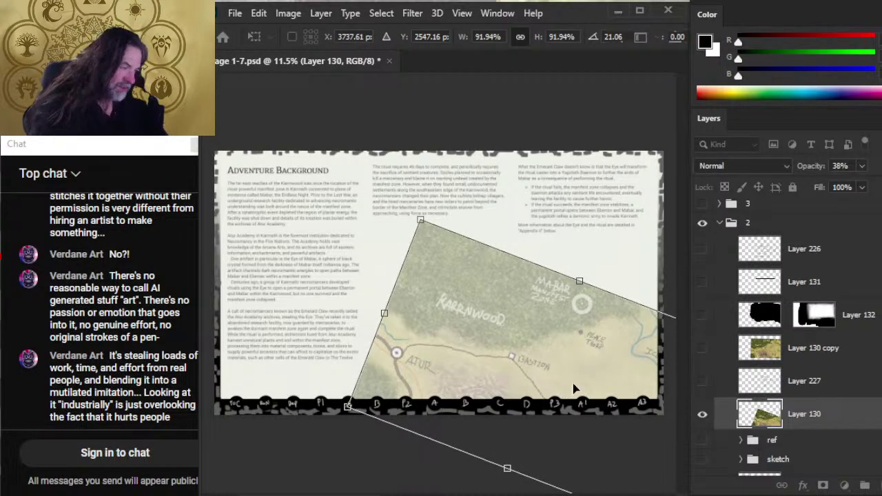
Try reducing the map's tilt to 7.36° and move it up and right beneath the upper text columns.
drag(618, 385, 630, 370)
drag(640, 243, 605, 242)
drag(617, 371, 627, 366)
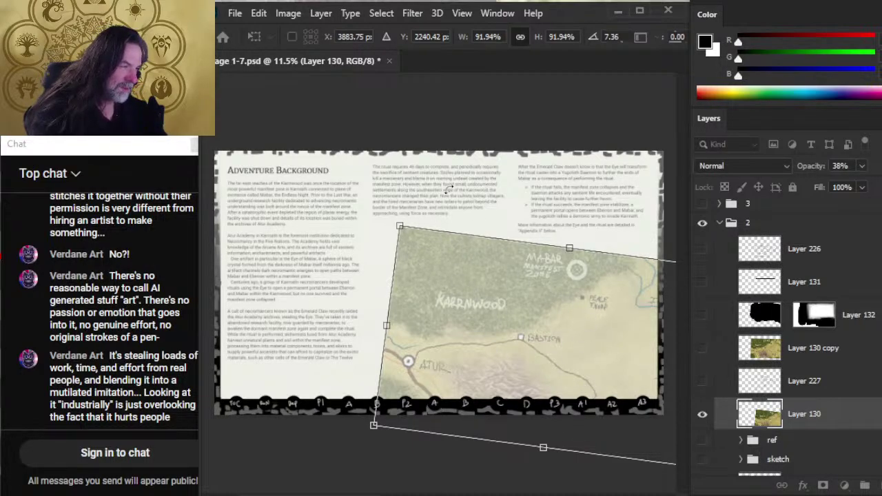
mouse_move(613, 376)
mouse_down()
mouse_move(600, 374)
mouse_move(603, 366)
mouse_move(616, 370)
mouse_up()
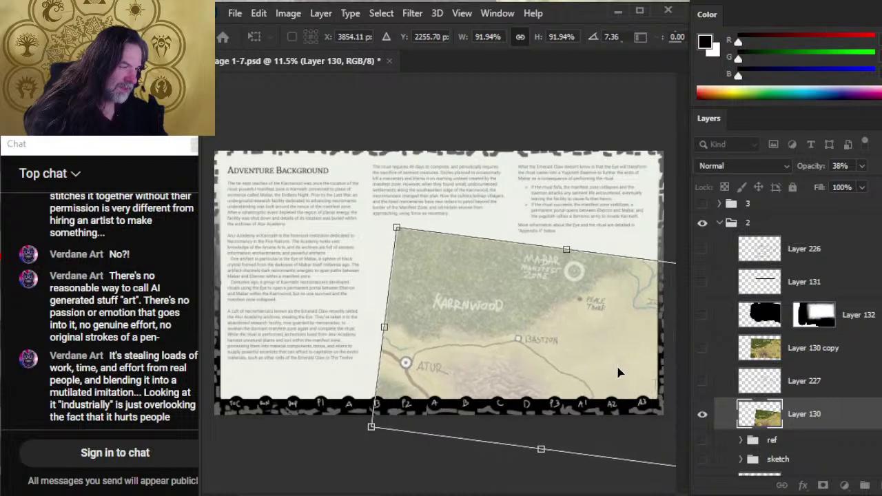
Try map rotations of 0.43°, -3.49° and -7.92°, moving it up and slightly right between them.
drag(627, 222, 612, 210)
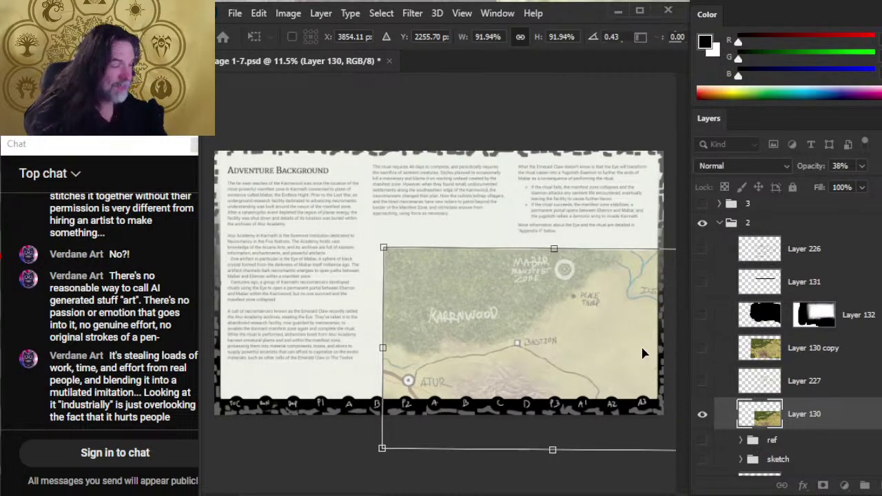
drag(641, 353, 644, 352)
drag(611, 209, 599, 214)
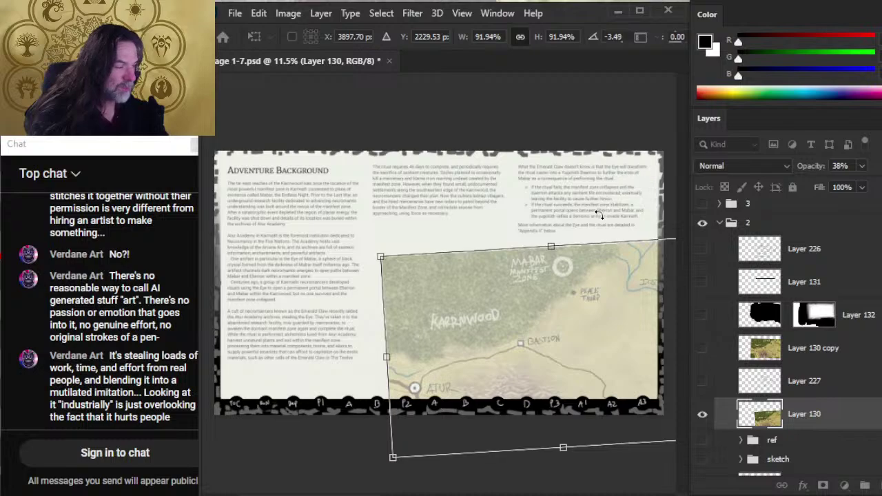
mouse_move(606, 324)
mouse_down()
mouse_move(620, 333)
mouse_move(612, 310)
mouse_up()
drag(609, 209, 599, 203)
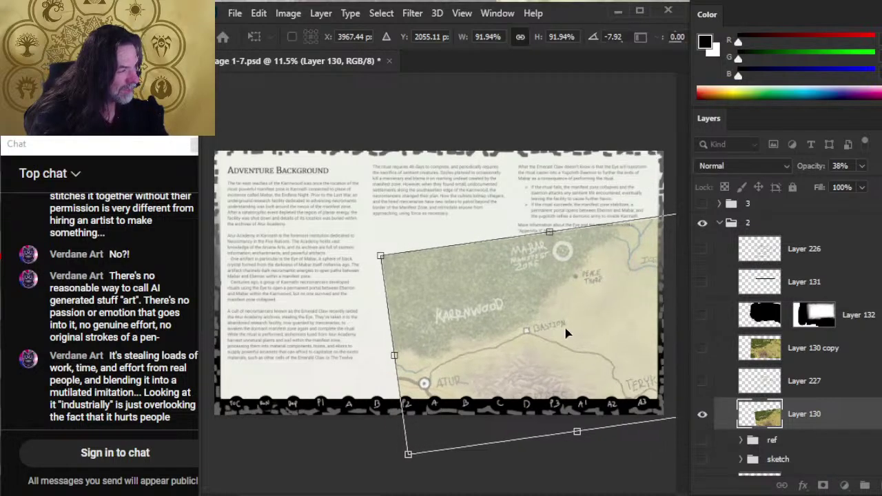
Rotate the map to -3.49° and move it right, leaving a wide gap beside the first text column.
drag(565, 333, 555, 310)
drag(593, 185, 606, 192)
drag(606, 290, 637, 349)
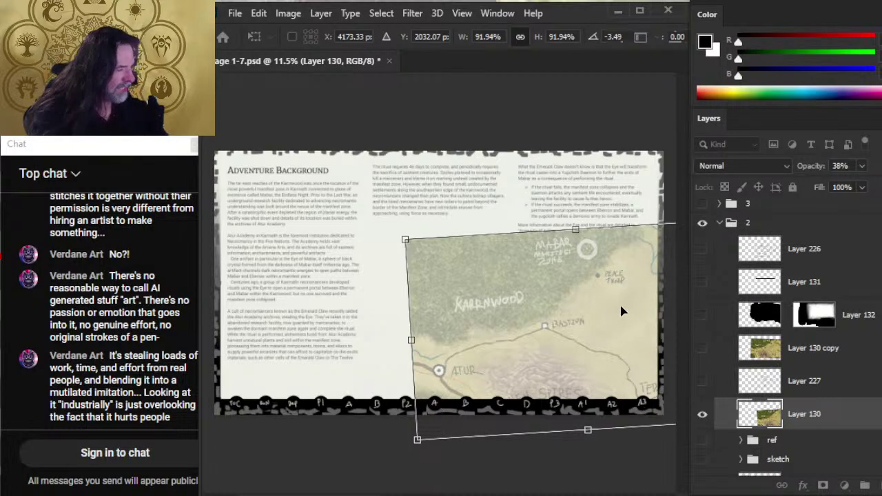
drag(575, 344, 612, 375)
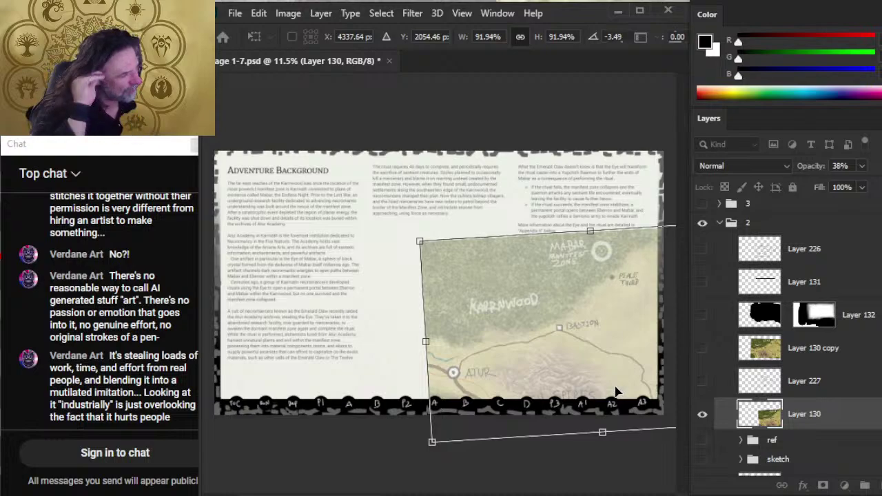
Move the map slightly down and to the left so it clears the upper text, and apply the transformation.
drag(589, 352, 620, 349)
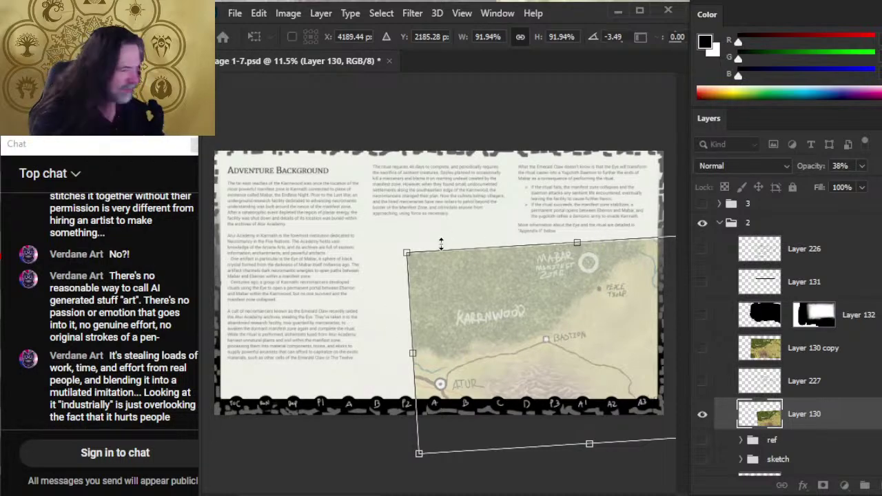
key(Return)
key(l)
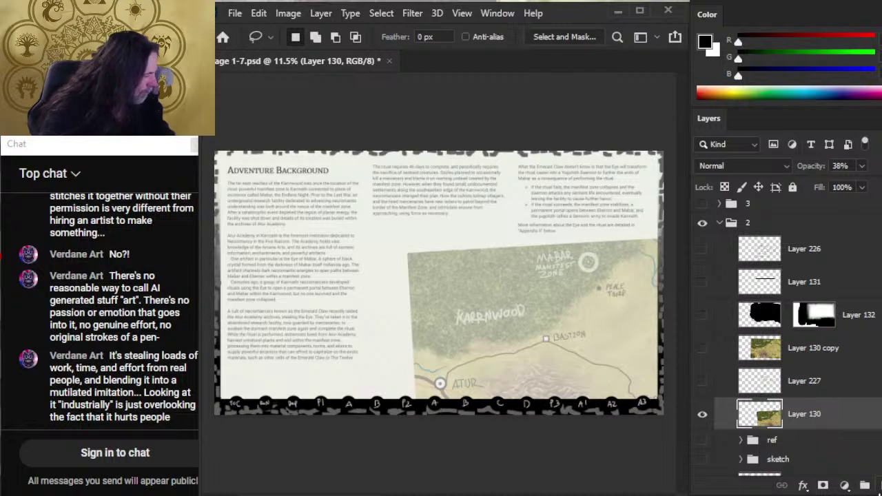
Create a new layer above Layer 130 and handwrite "ATUR" in black beside a circle around the Atur marker.
key(ctrl+shift+alt+n)
key(b)
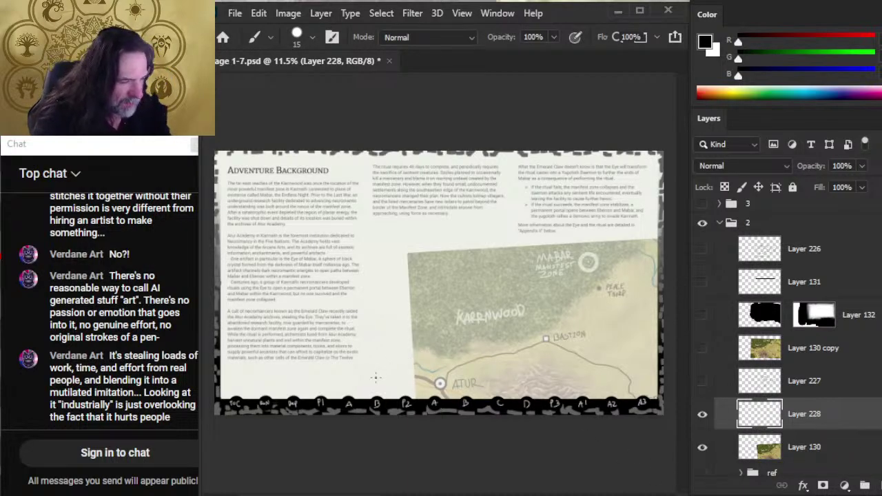
drag(373, 382, 386, 377)
mouse_move(394, 371)
mouse_down()
mouse_move(394, 382)
mouse_move(403, 366)
mouse_up()
drag(401, 369, 408, 370)
mouse_move(410, 365)
mouse_down()
mouse_move(411, 378)
mouse_move(447, 377)
mouse_up()
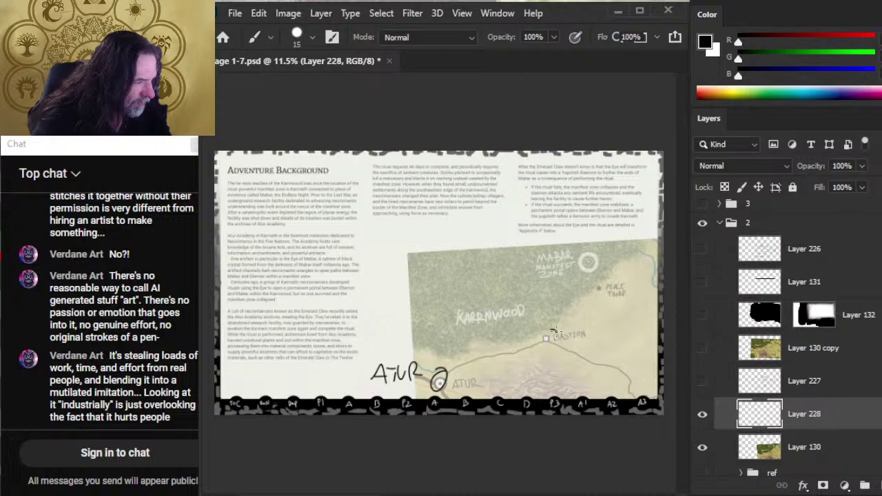
Circle the Bastion and village markers on the map and handwrite the labels "Bastion" and "Village Panic" below them.
drag(552, 331, 540, 375)
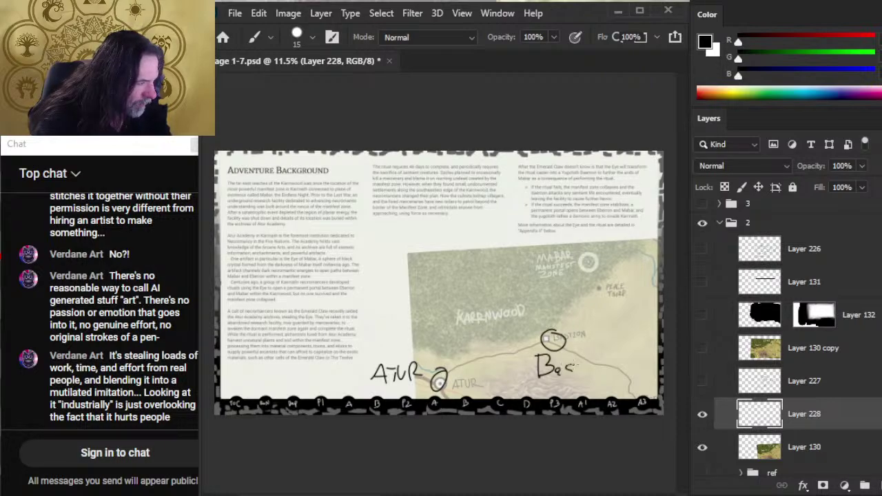
drag(606, 365, 620, 378)
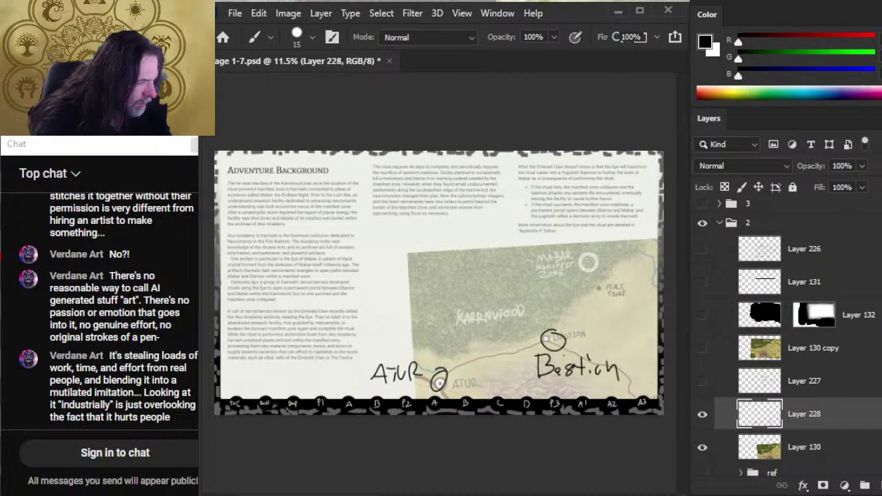
drag(607, 294, 614, 281)
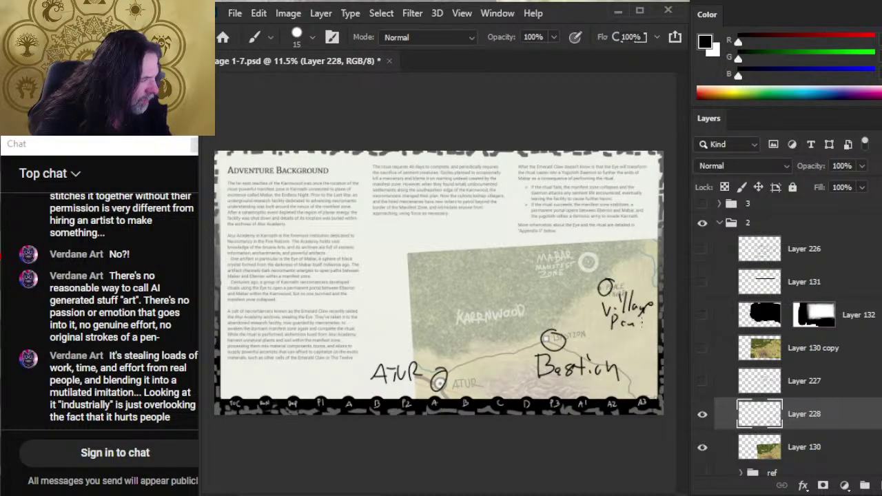
Move the handwritten Bastion label down slightly and write "Fort" above it.
key(l)
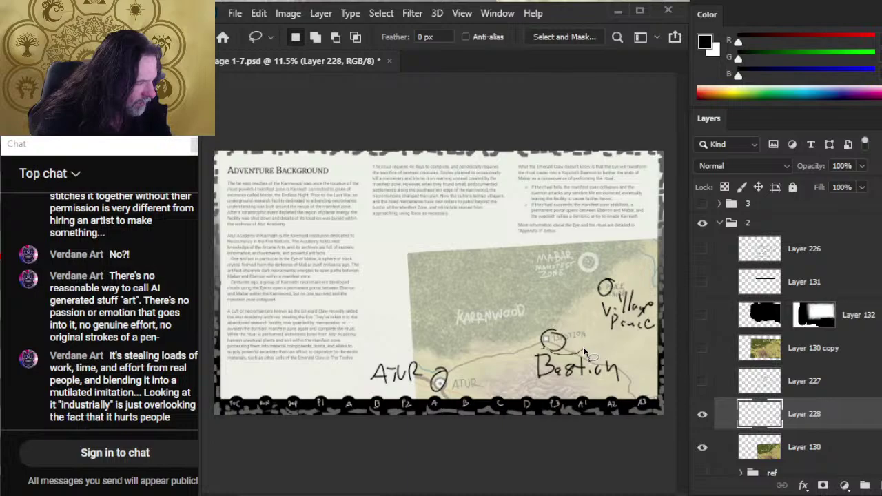
drag(584, 353, 648, 348)
key(v)
drag(572, 368, 577, 380)
key(b)
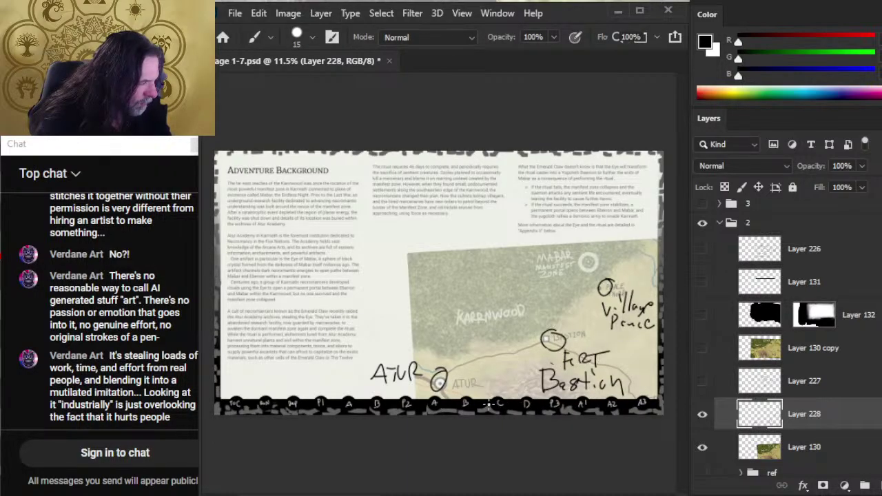
Move the handwritten Atur label up and write "Academy" beneath it beside the circled marker.
key(l)
mouse_move(401, 351)
mouse_down()
mouse_move(400, 362)
mouse_move(367, 383)
mouse_move(353, 373)
mouse_up()
key(v)
key(l)
key(ctrl+d)
key(b)
key(e)
key(b)
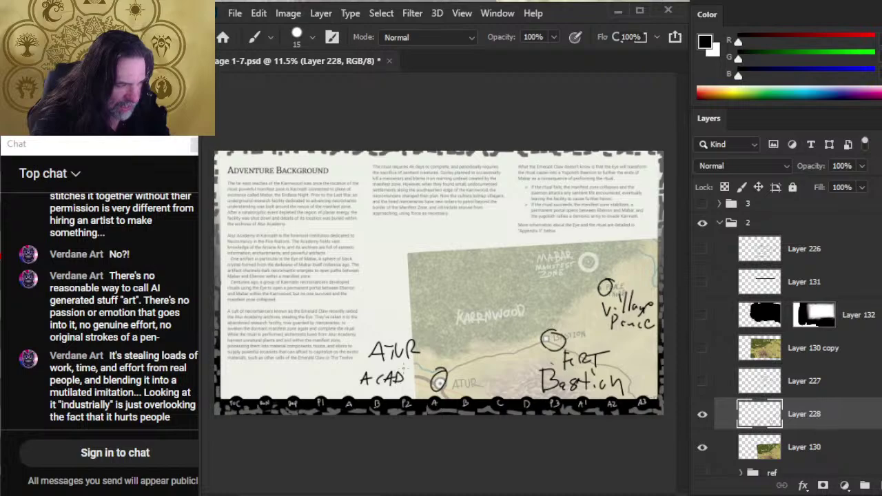
Move the Atur Academy label up and to the right so it sits above the circled Atur marker.
key(l)
mouse_move(418, 334)
mouse_down()
mouse_move(341, 381)
mouse_move(405, 401)
mouse_move(430, 371)
mouse_move(431, 343)
mouse_move(448, 346)
mouse_move(423, 311)
mouse_move(392, 342)
mouse_move(459, 342)
mouse_move(476, 310)
mouse_up()
ctrl+drag(454, 339, 421, 343)
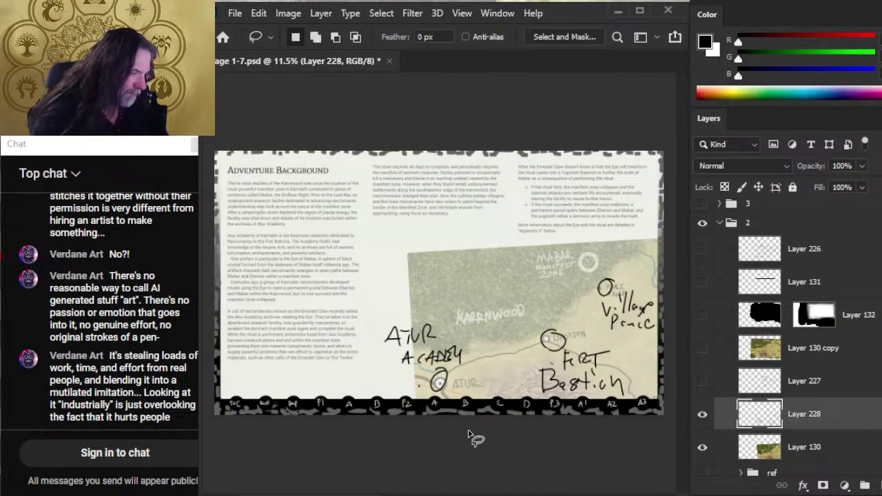
Draw the wavy forest edge, the roads through Atur and Fort Bastion, and a dashed path to the village.
key(b)
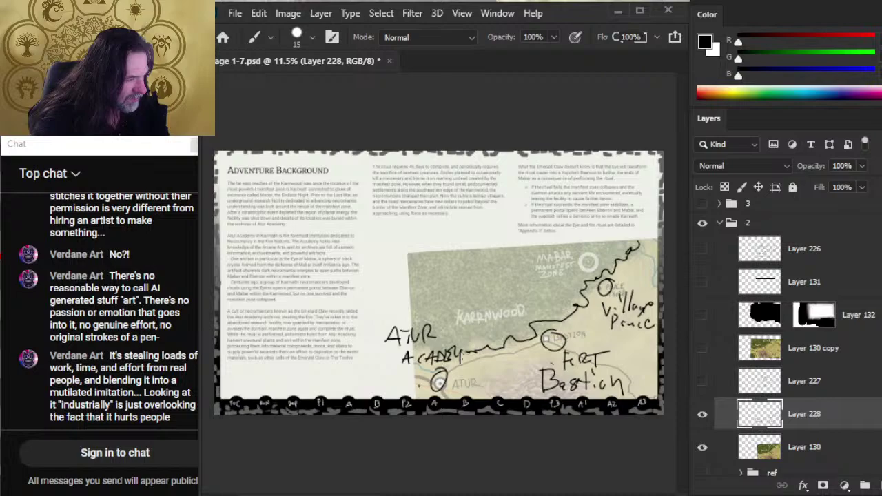
mouse_move(445, 388)
mouse_down()
mouse_move(453, 397)
mouse_move(333, 371)
mouse_up()
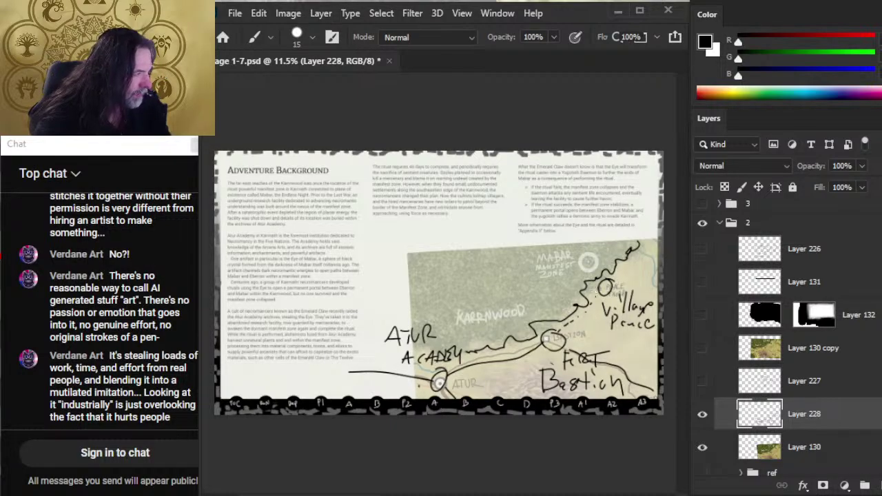
Try drawing crossed straight lines over the map's upper edge and rotating them into a diagonal cross.
drag(498, 269, 498, 219)
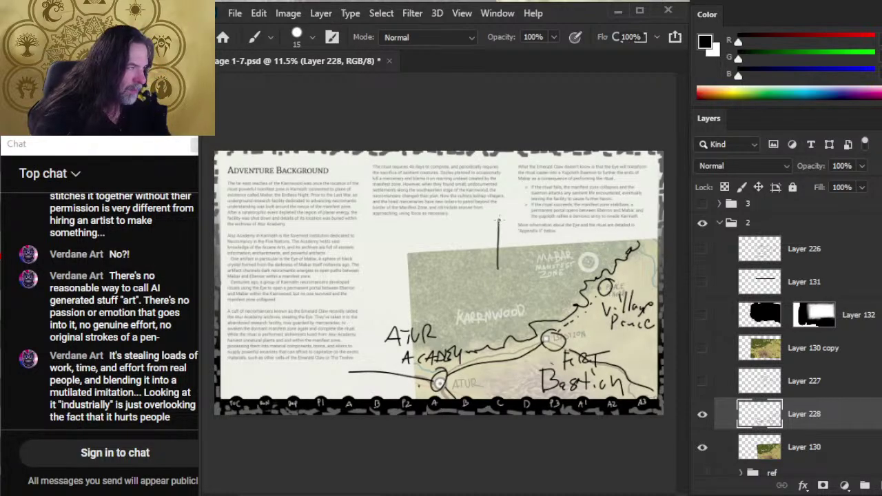
shift+click(456, 254)
shift+click(497, 254)
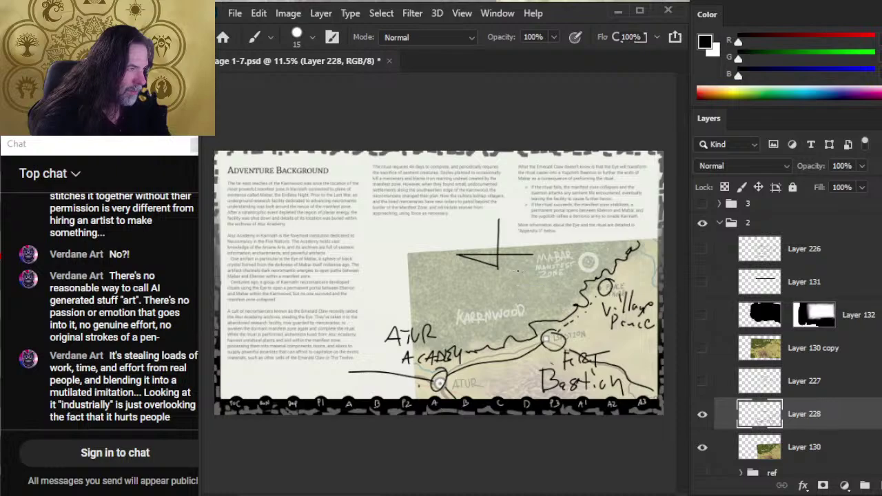
key(l)
mouse_move(515, 211)
mouse_down()
mouse_move(532, 231)
mouse_move(516, 214)
mouse_up()
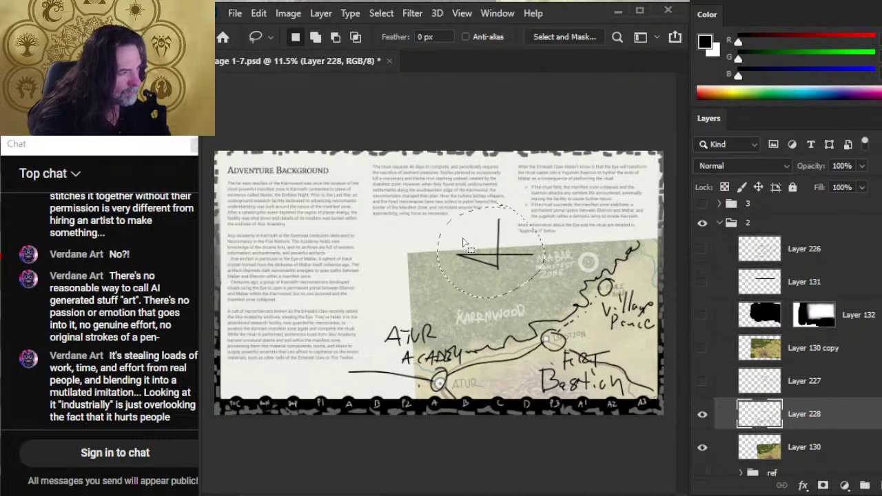
right_click(554, 212)
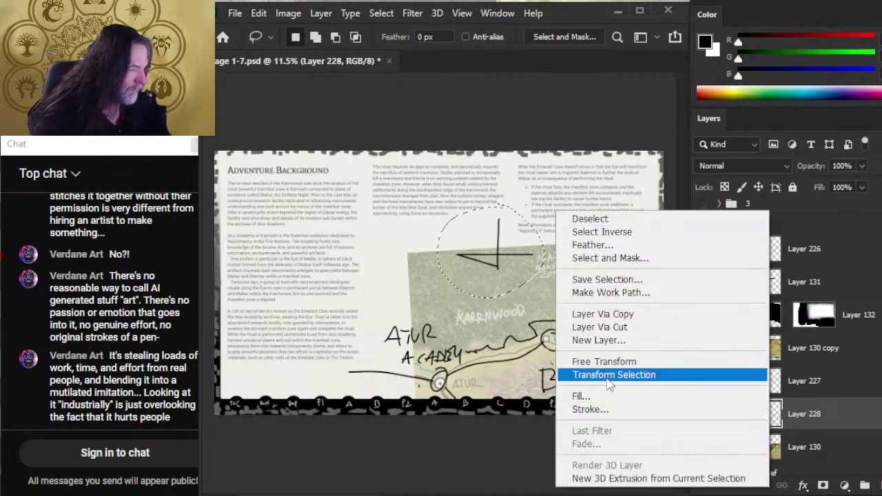
click(607, 362)
mouse_move(645, 235)
mouse_down()
mouse_move(626, 245)
mouse_move(547, 207)
mouse_up()
key(Return)
key(v)
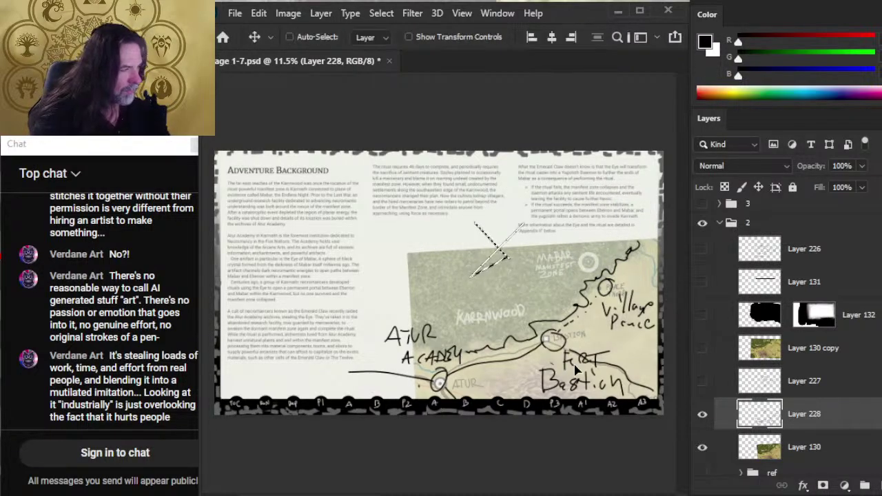
Try moving the diagonal cross toward the Mabar label and back, and discard its lines.
drag(623, 372, 687, 386)
drag(577, 305, 575, 303)
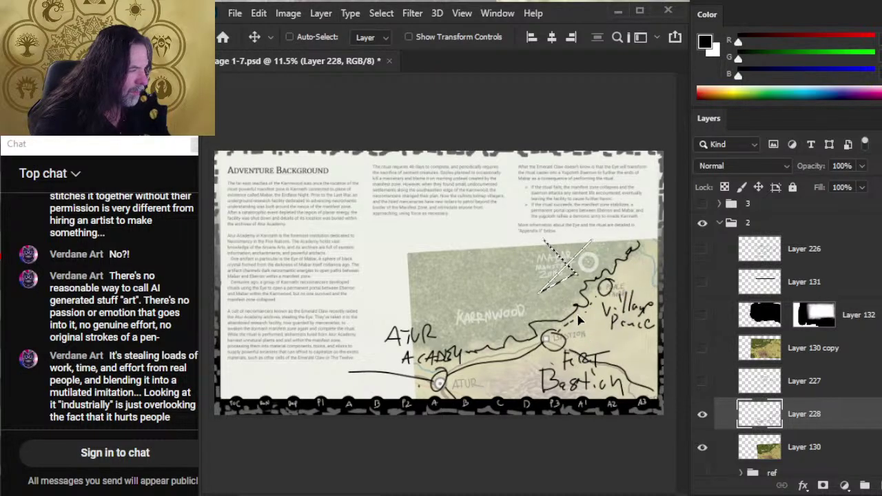
drag(587, 298, 511, 282)
key(l)
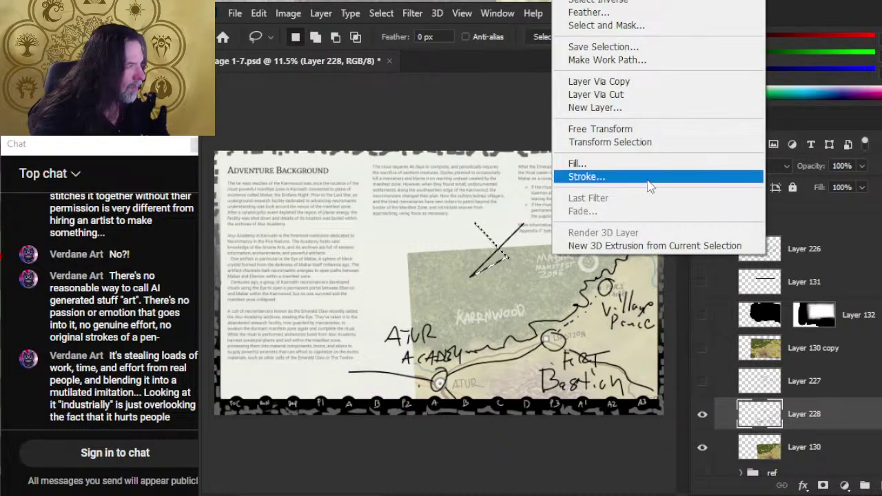
click(586, 176)
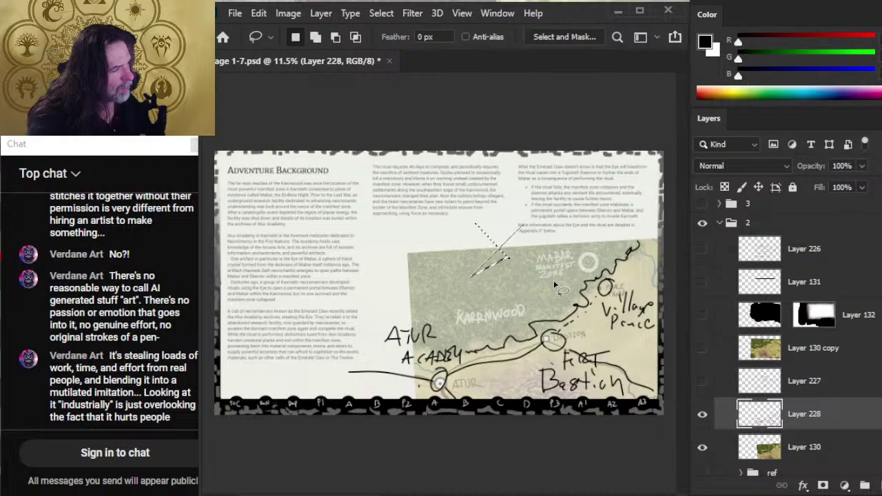
key(ctrl+d)
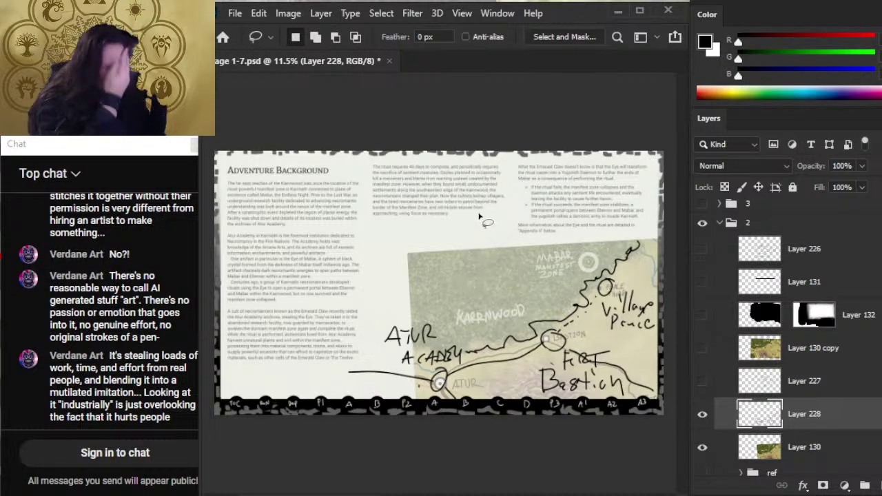
Draw a short horizontal line west from the forest edge near the village, ending in a small circle below the Mabar label.
key(b)
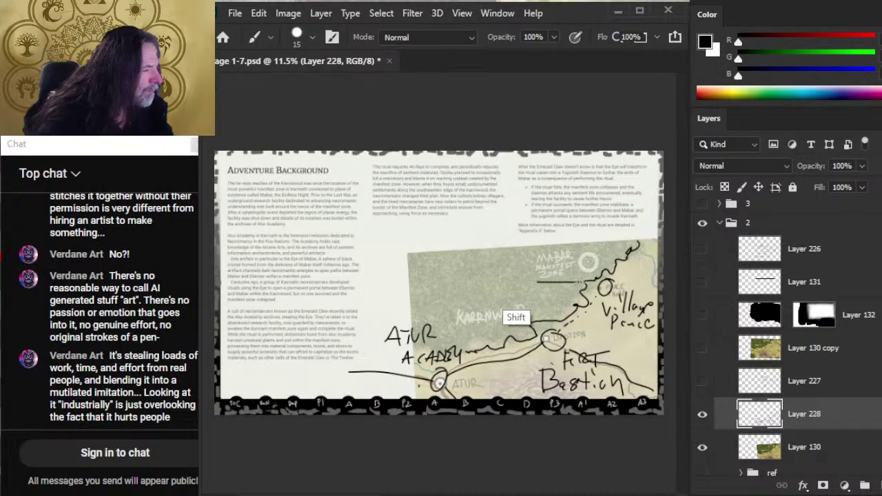
drag(583, 281, 517, 281)
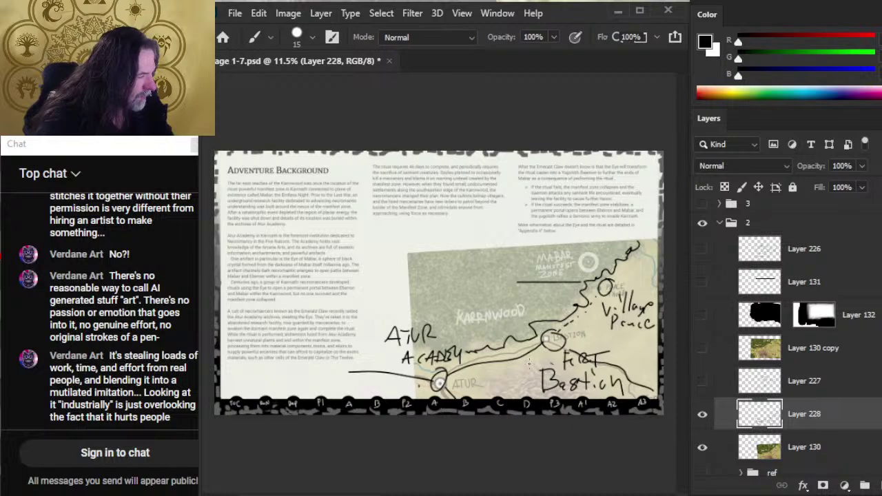
key(e)
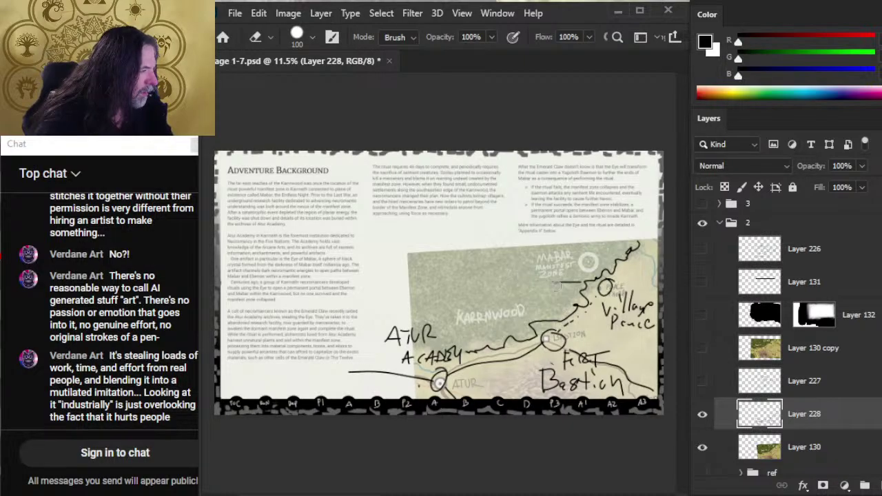
key(b)
mouse_move(551, 265)
mouse_down()
mouse_move(534, 270)
mouse_move(561, 276)
mouse_move(554, 292)
mouse_move(537, 261)
mouse_move(556, 277)
mouse_up()
key(e)
key(b)
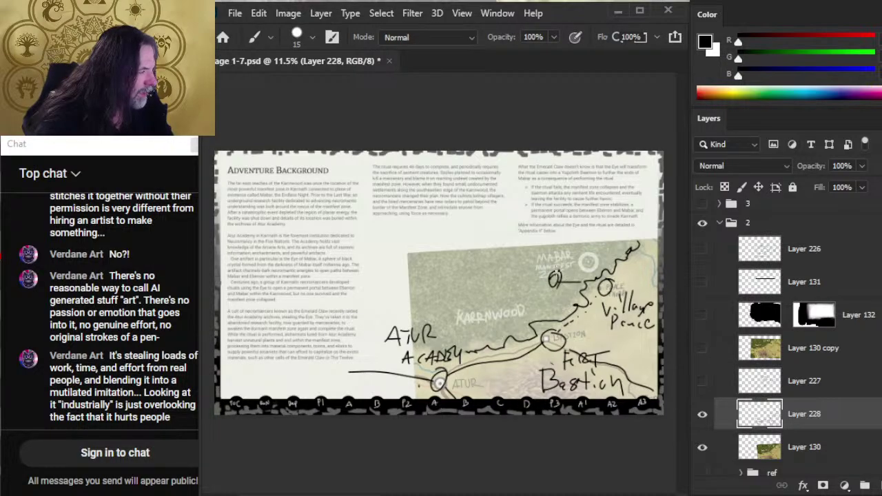
Draw two straight callout lines from the small circle to a large inset circle over Karrnwood, with three small marks inside.
shift+click(489, 222)
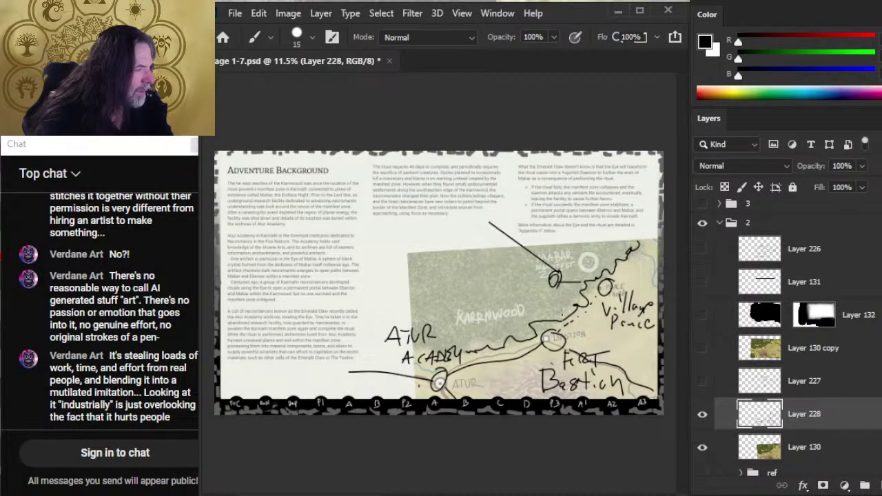
click(553, 278)
shift+click(492, 318)
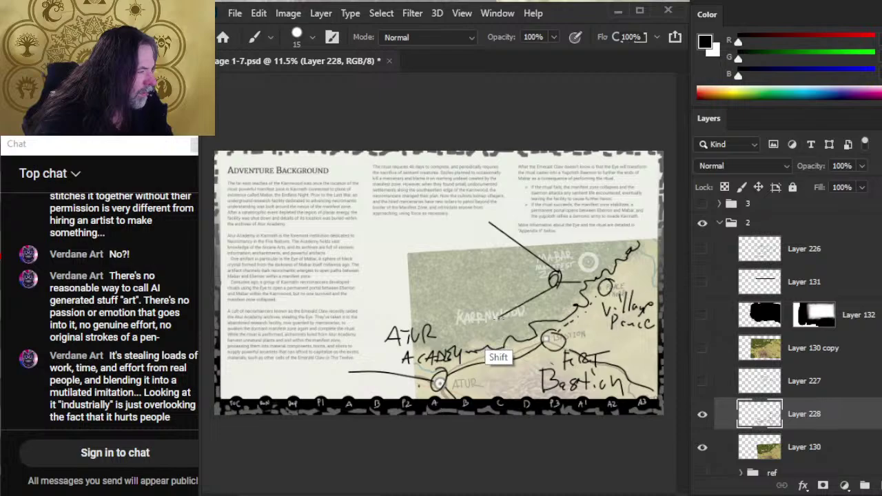
mouse_move(456, 225)
mouse_down()
mouse_move(422, 310)
mouse_move(516, 250)
mouse_move(432, 225)
mouse_up()
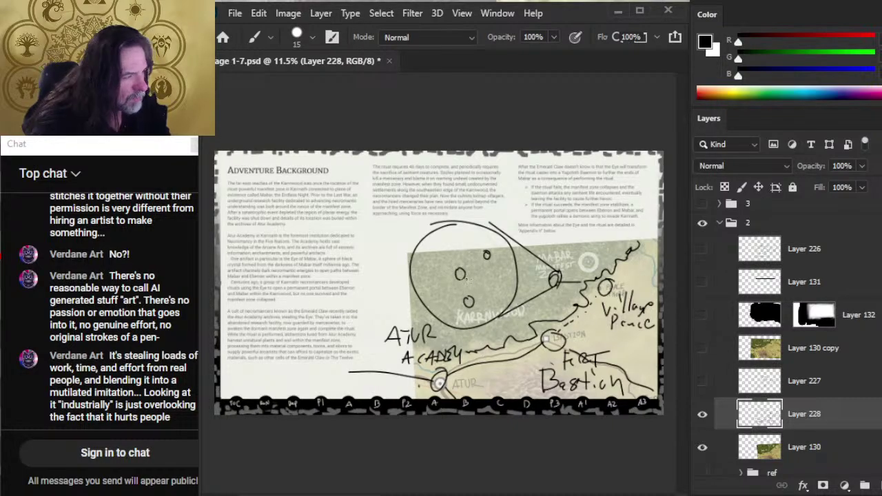
Erase the inset's upper and lower marks and try new small circles to the right and lower left of the central one.
key(e)
click(487, 254)
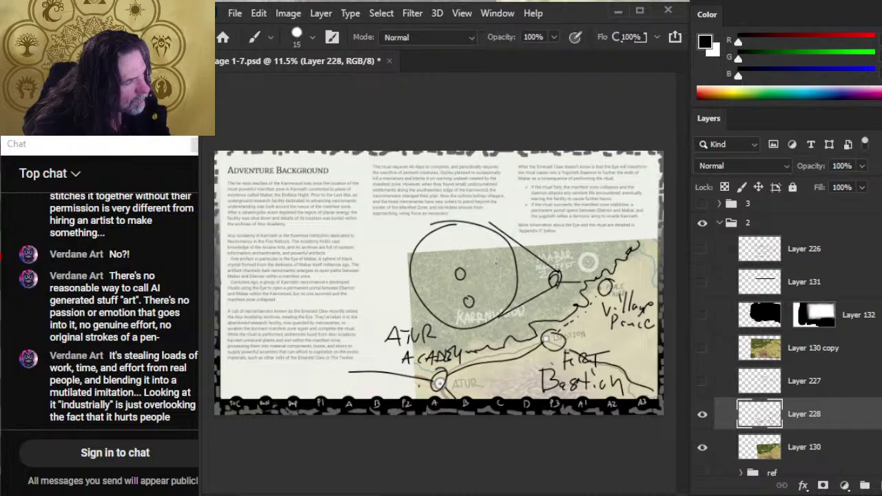
click(470, 301)
key(b)
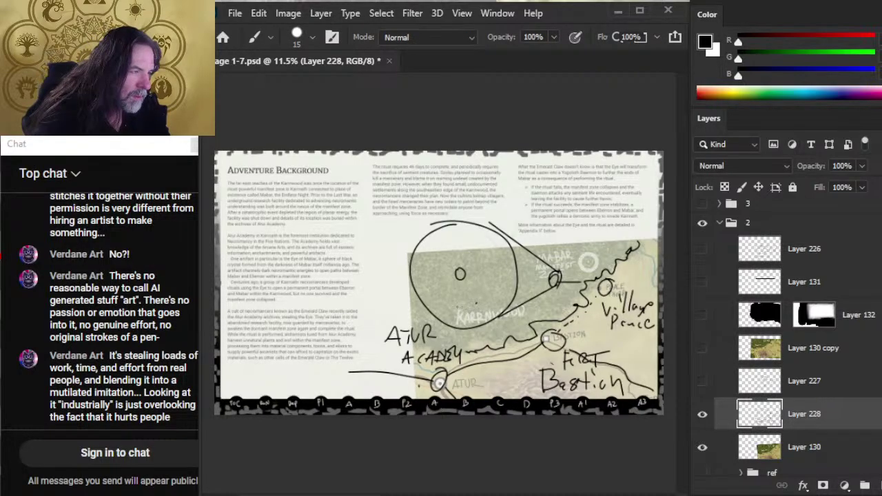
key(e)
key(b)
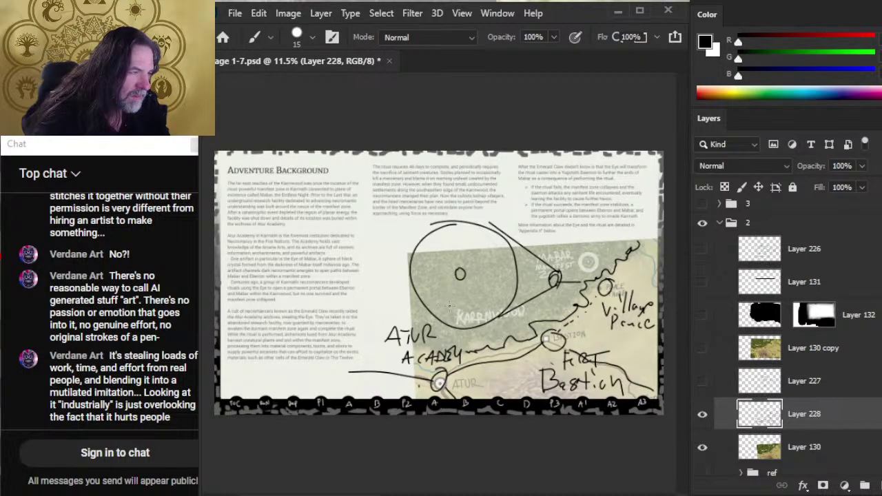
drag(494, 275, 494, 273)
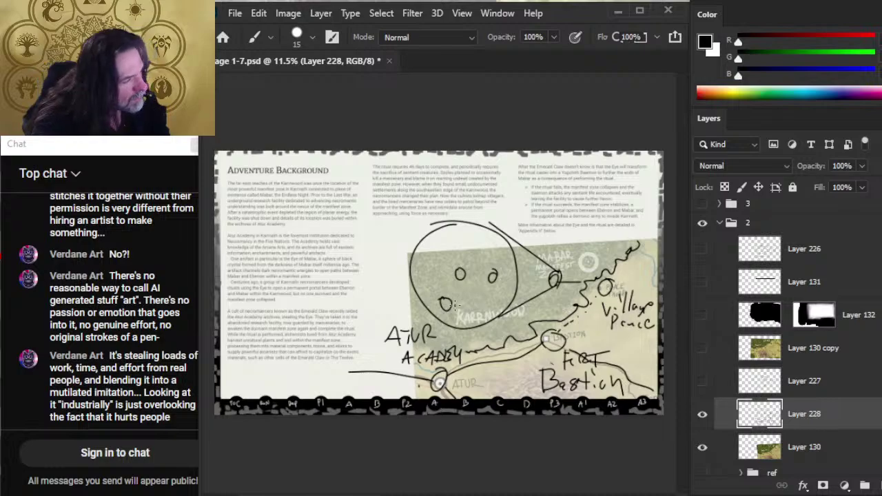
drag(455, 304, 480, 284)
Replace the small circles inside the inset with a vertical and a horizontal line meeting at a right angle, trimming their free ends.
key(e)
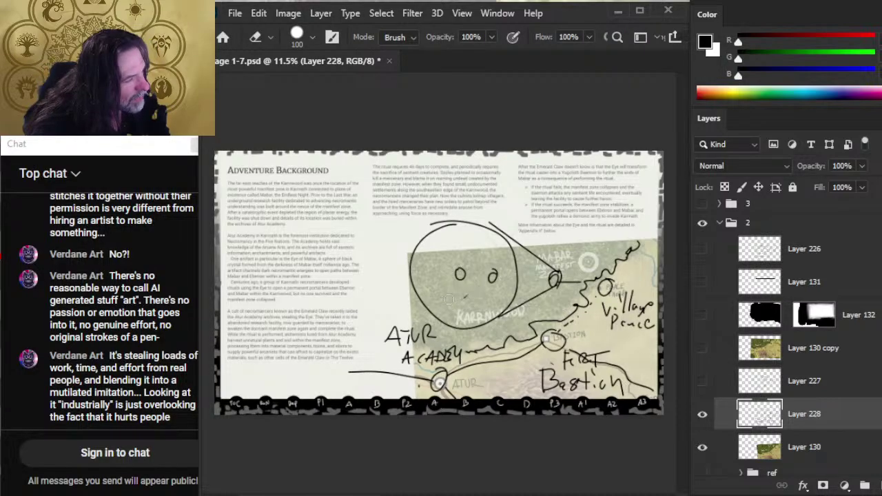
drag(457, 273, 456, 306)
key(b)
drag(456, 266, 500, 266)
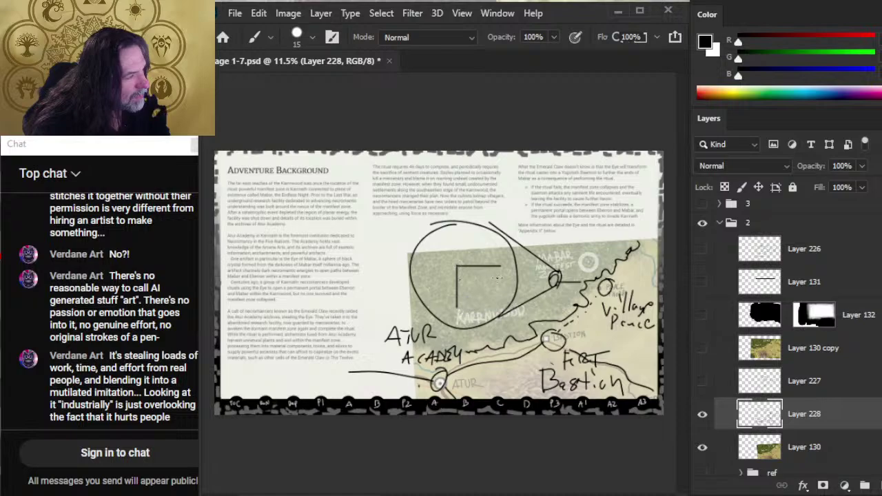
key(e)
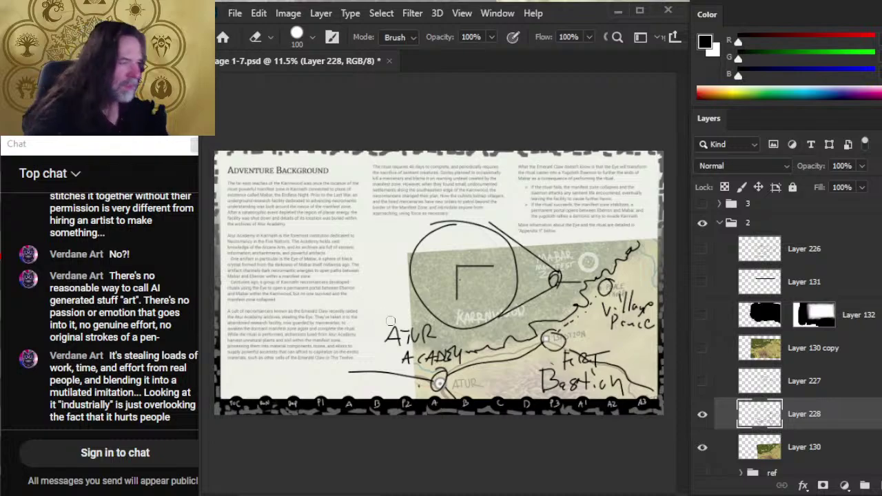
Try rotating the inset's right-angle lines so their corner points up, and shift them slightly down.
key(l)
right_click(511, 253)
key(Escape)
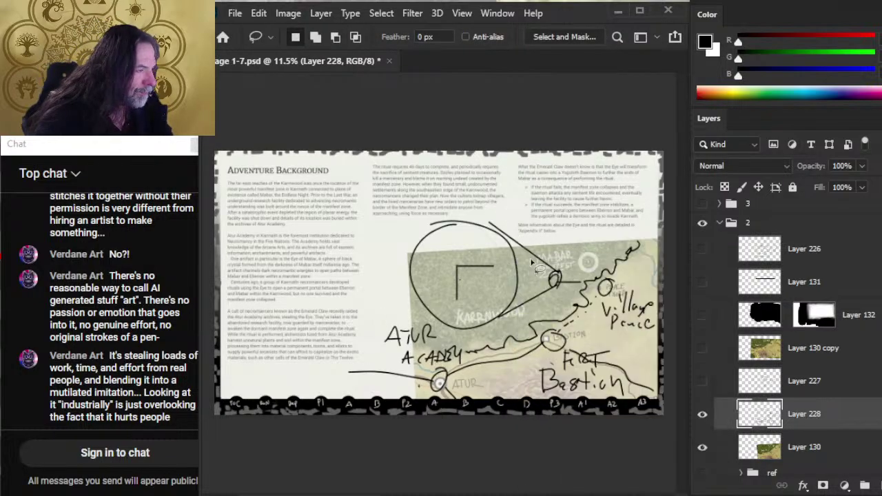
right_click(529, 289)
key(Escape)
mouse_move(463, 246)
mouse_down()
mouse_move(492, 239)
mouse_move(499, 291)
mouse_move(472, 238)
mouse_up()
right_click(471, 239)
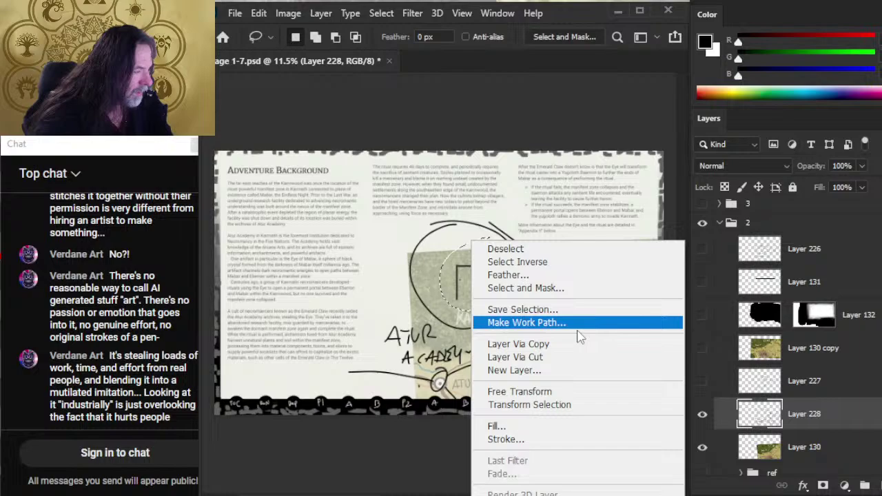
click(557, 397)
drag(603, 243, 595, 317)
key(Return)
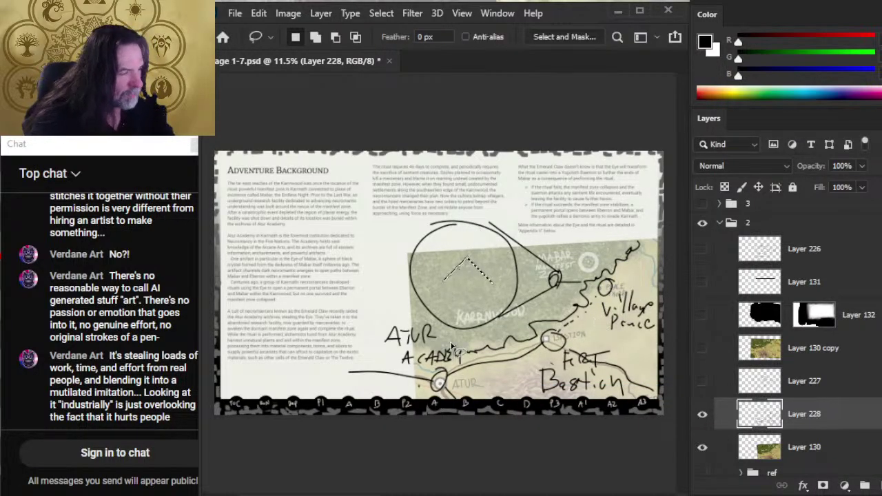
key(v)
drag(560, 349, 560, 359)
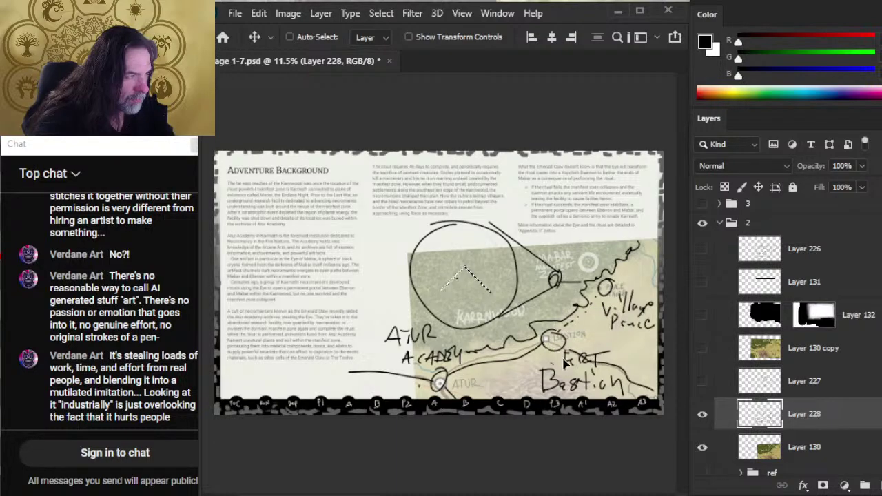
Try rotating the right-angle lines further so they open to the right, and shift them up and left.
key(l)
right_click(530, 277)
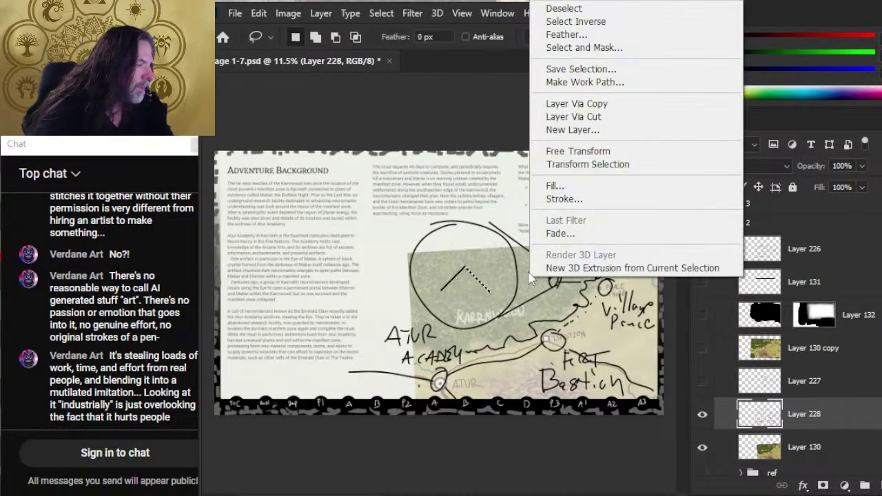
click(616, 151)
mouse_move(620, 172)
mouse_down()
mouse_move(540, 163)
mouse_move(463, 185)
mouse_up()
key(Return)
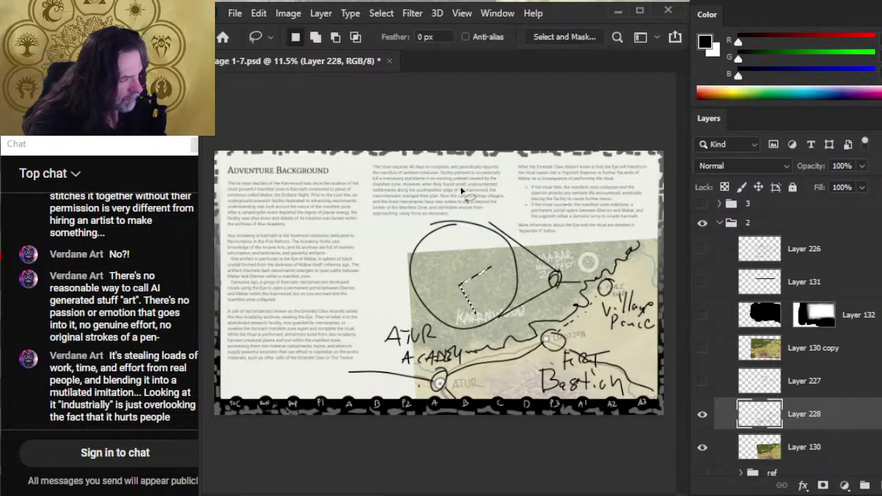
key(v)
drag(490, 276, 482, 266)
Try turning the lines slightly more into an even left-pointing chevron and nudge them near the inset's centre.
key(l)
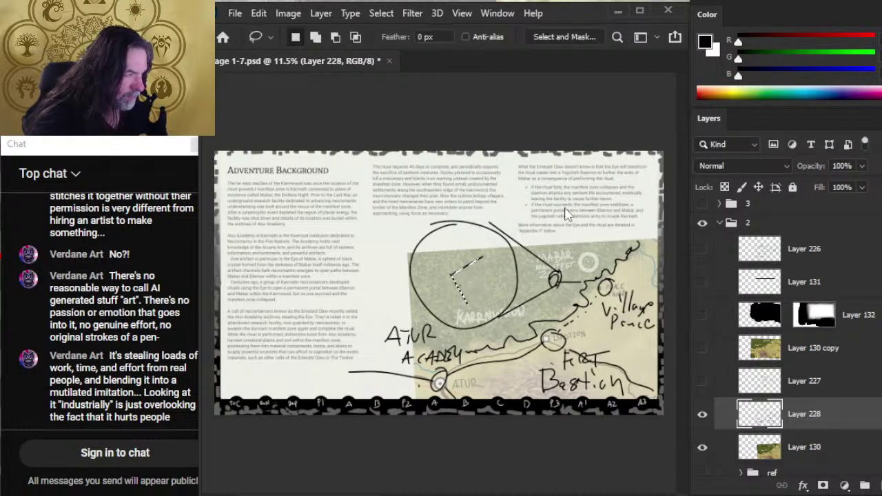
right_click(565, 213)
click(593, 361)
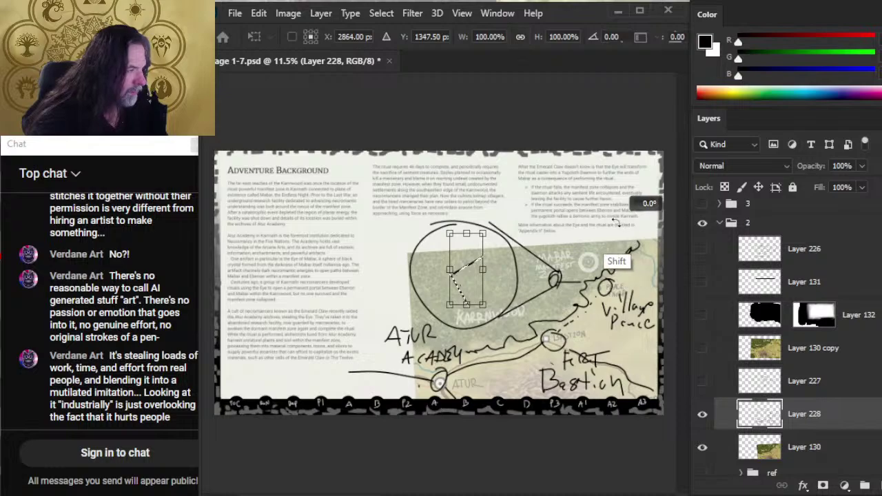
key(Return)
key(v)
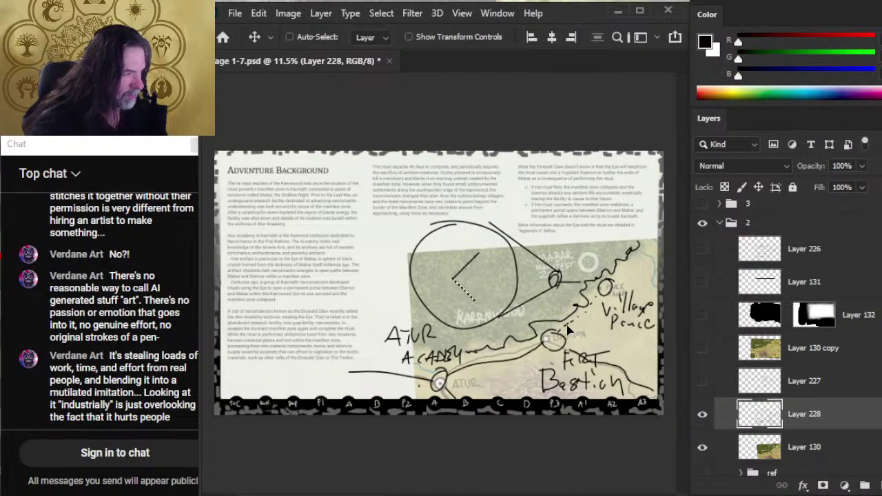
mouse_move(567, 330)
mouse_down()
mouse_move(587, 322)
mouse_move(598, 339)
mouse_up()
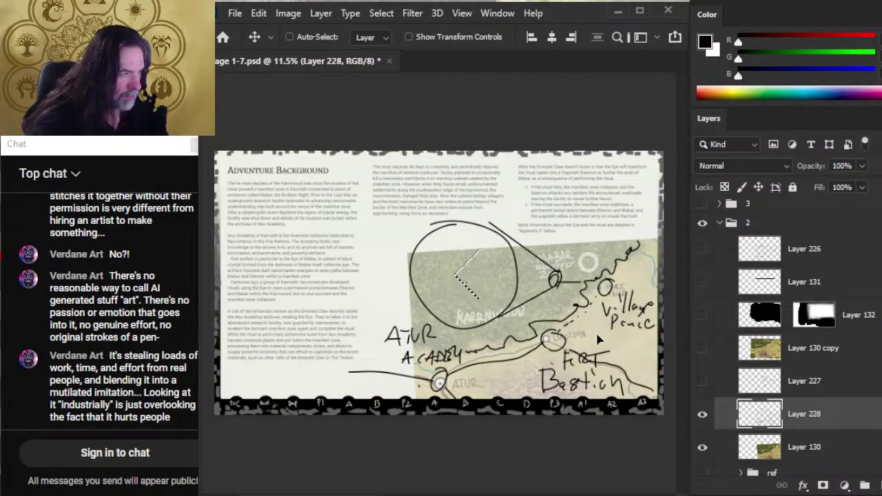
Deselect the chevron lines and draw a small circle at their left vertex inside the inset.
key(ctrl+d)
key(l)
key(b)
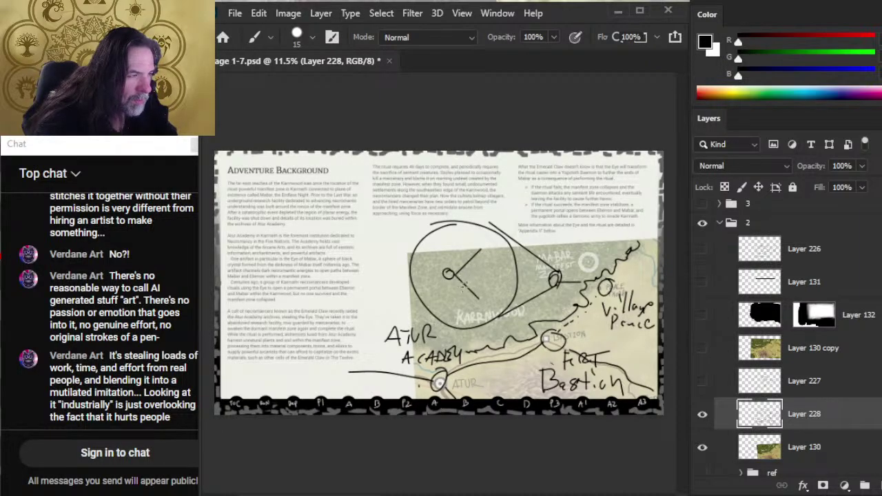
Rotate the two chevron lines back to horizontal and vertical, and move their corner beside the small circle.
key(l)
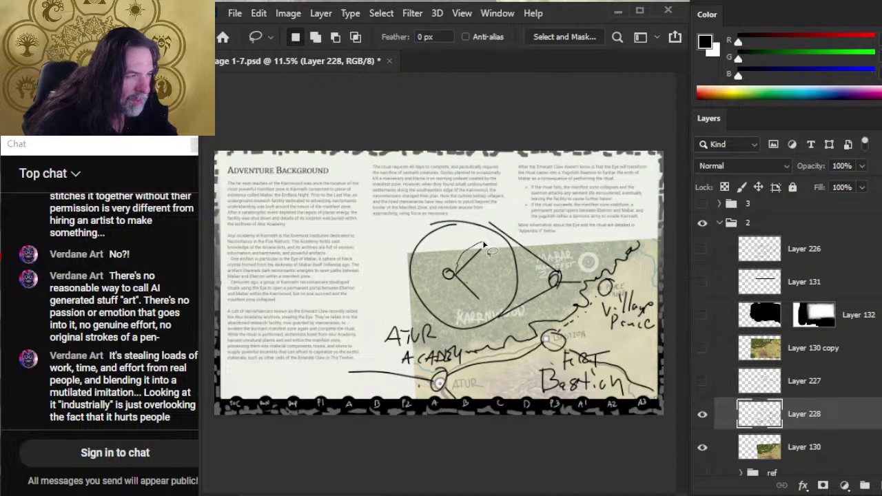
mouse_move(486, 246)
mouse_down()
mouse_move(499, 303)
mouse_move(475, 244)
mouse_up()
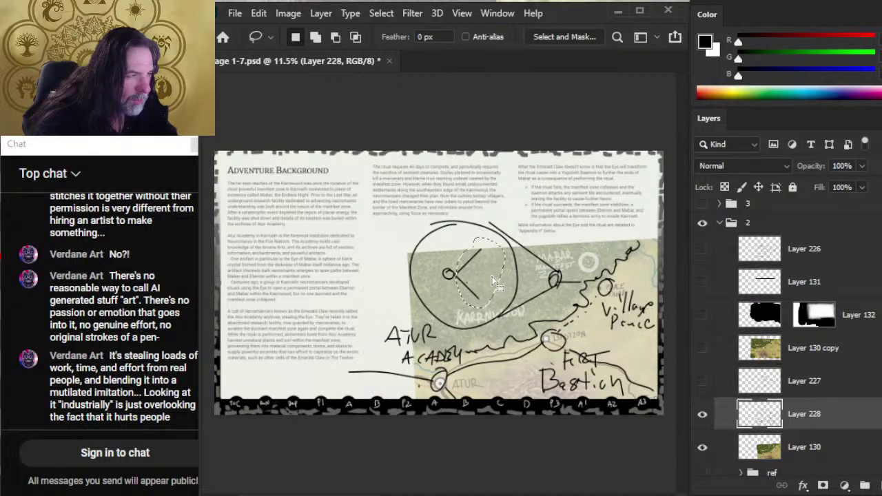
right_click(428, 252)
click(542, 130)
mouse_move(551, 192)
mouse_down()
mouse_move(638, 231)
mouse_move(603, 248)
mouse_up()
key(Return)
key(v)
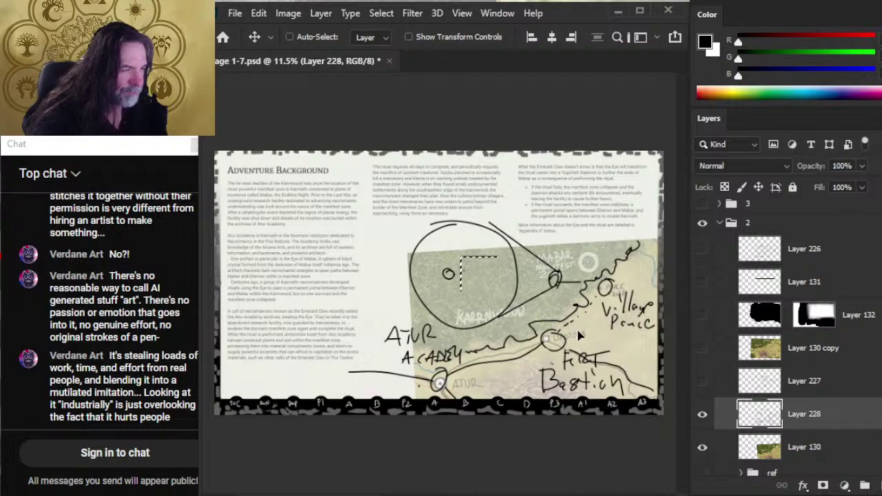
mouse_move(575, 303)
mouse_down()
mouse_move(578, 324)
mouse_move(574, 311)
mouse_up()
key(l)
key(ctrl)
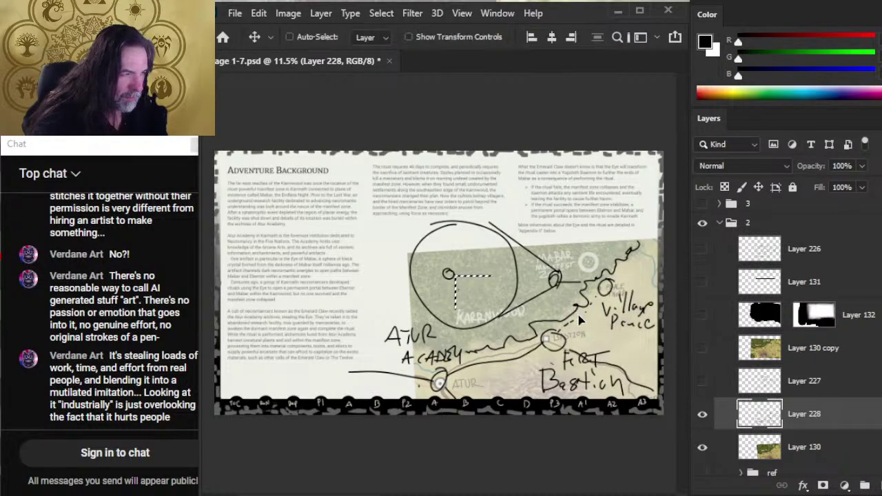
key(ctrl+d)
Shorten the two connecting lines and draw a small circle at the right end and another at the lower end.
key(b)
key(e)
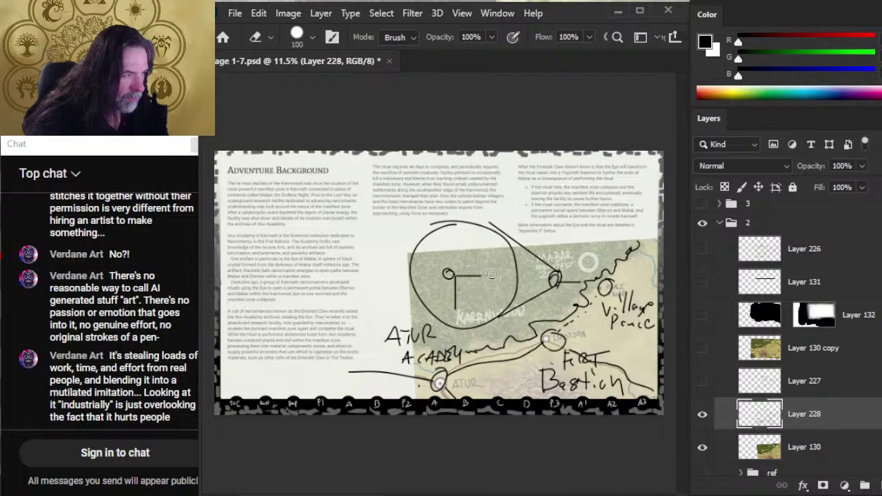
key(b)
drag(486, 267, 483, 268)
key(e)
key(b)
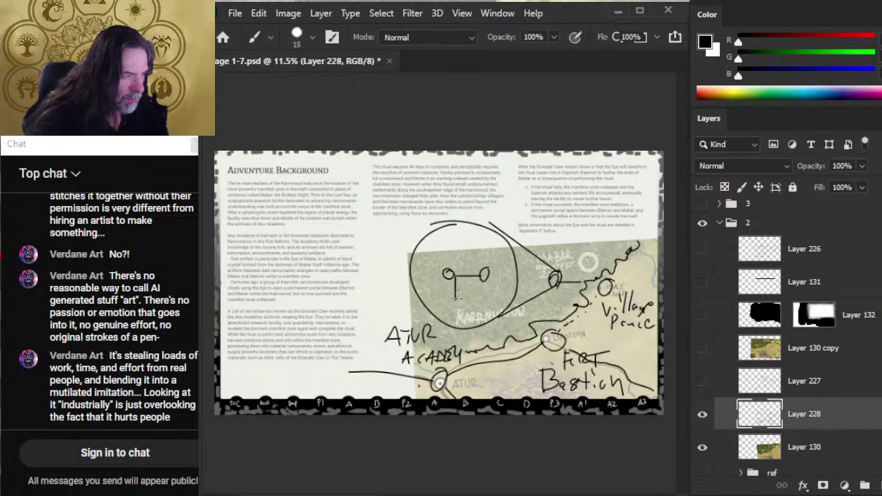
drag(455, 293, 456, 297)
Nudge the upper-left small circle onto the lines' corner, and shift the three linked circles right within the inset.
key(l)
mouse_move(445, 264)
mouse_down()
mouse_move(430, 286)
mouse_move(435, 300)
mouse_move(448, 312)
mouse_move(473, 309)
mouse_move(490, 289)
mouse_move(492, 259)
mouse_up()
key(v)
key(ctrl+d)
key(l)
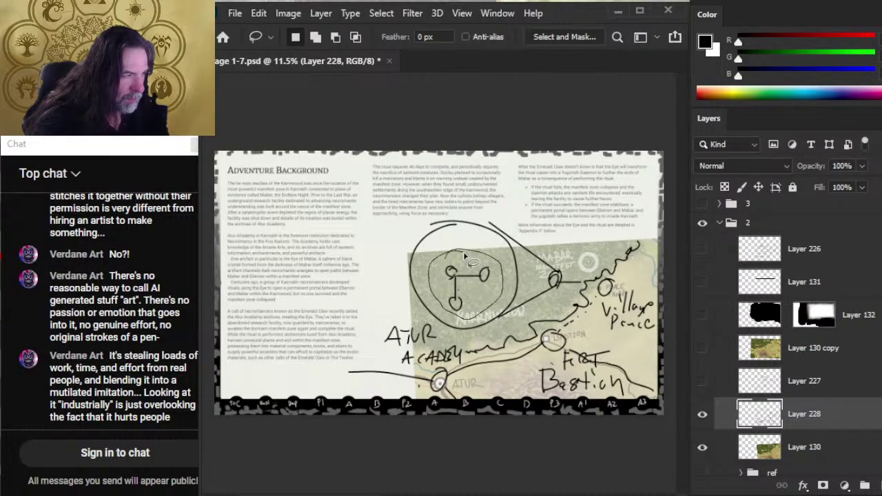
key(v)
mouse_move(483, 300)
mouse_down()
mouse_move(480, 291)
mouse_move(518, 332)
mouse_move(517, 321)
mouse_up()
key(l)
key(ctrl+d)
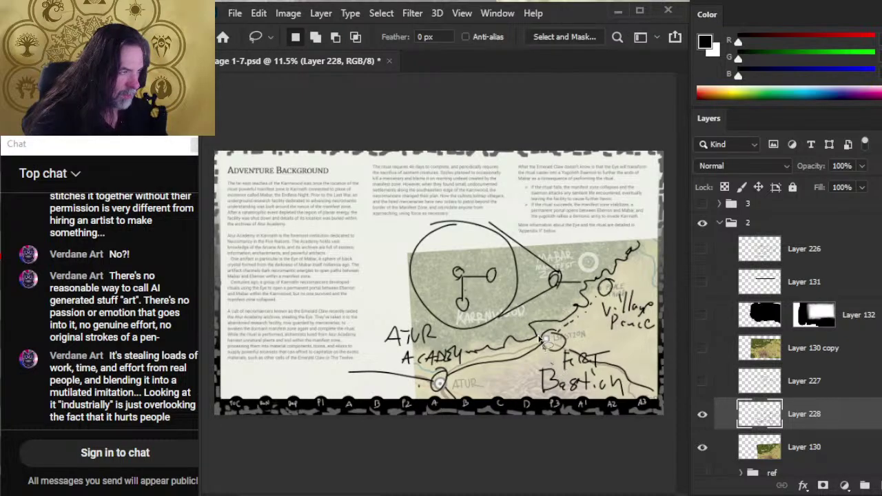
Align the linked circles with their connecting lines and nudge the group slightly left inside the inset.
mouse_move(461, 273)
mouse_down()
mouse_move(481, 295)
mouse_move(451, 318)
mouse_move(476, 303)
mouse_move(468, 300)
mouse_up()
key(v)
key(l)
mouse_move(475, 253)
mouse_down()
mouse_move(457, 321)
mouse_move(482, 262)
mouse_move(483, 272)
mouse_up()
key(v)
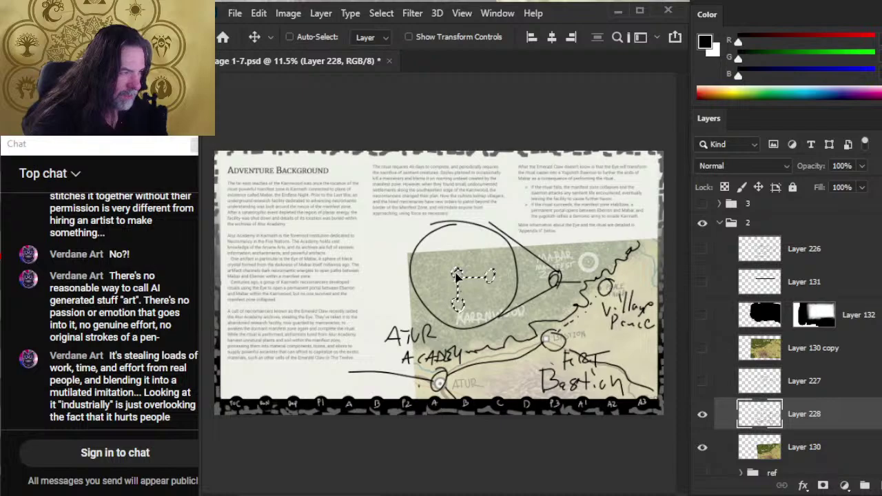
key(ctrl+d)
key(l)
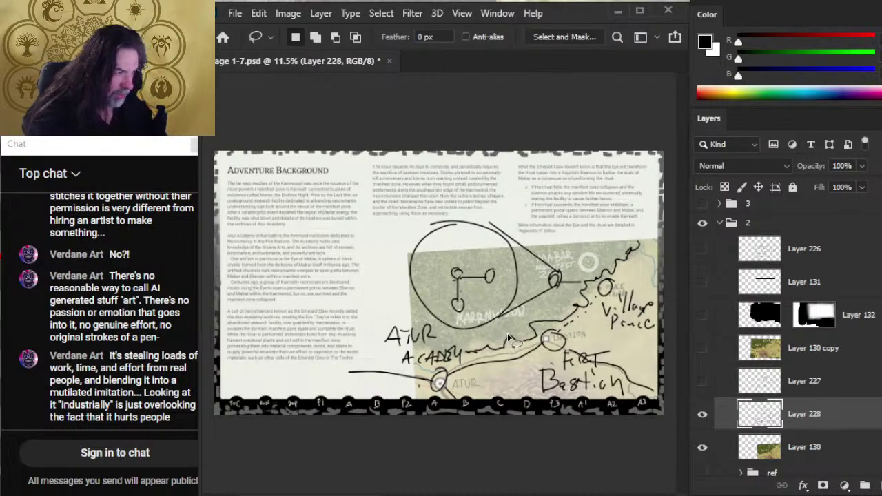
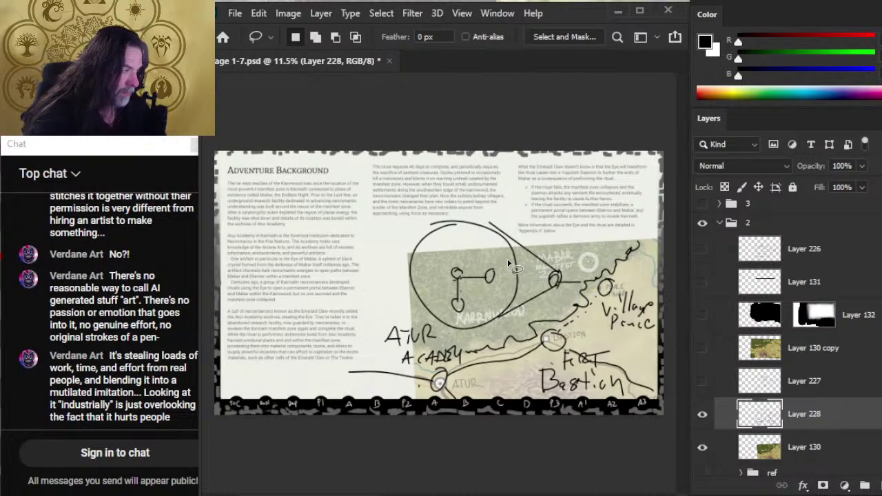
Erase the callout lines with the small circle and short line below the Mabar label, and trim the inset circle's stray top stroke.
drag(479, 207, 366, 292)
drag(474, 201, 482, 206)
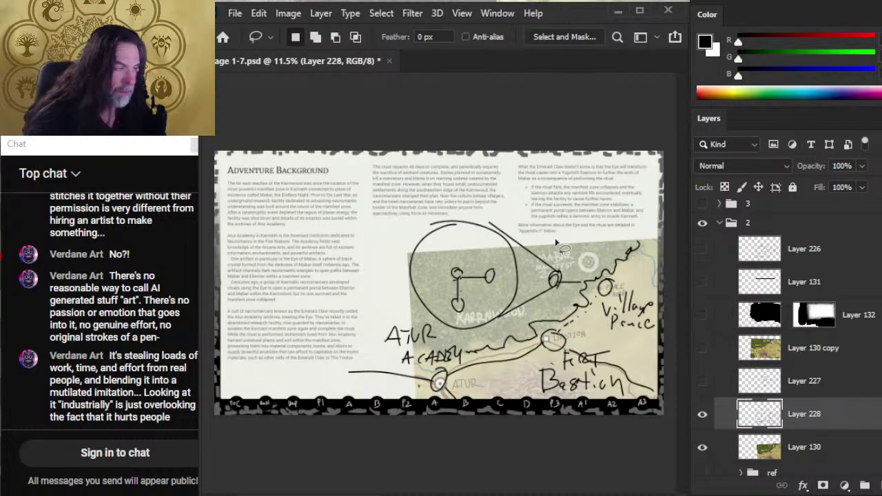
key(e)
drag(506, 234, 539, 259)
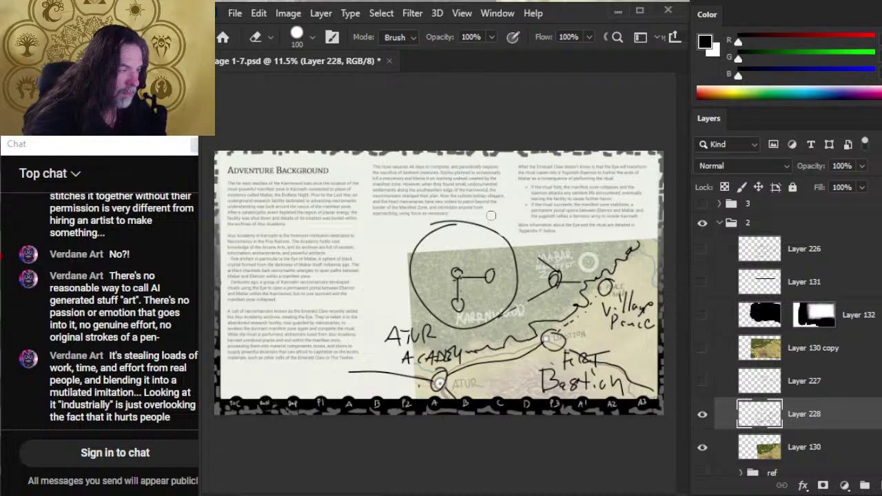
drag(545, 292, 561, 267)
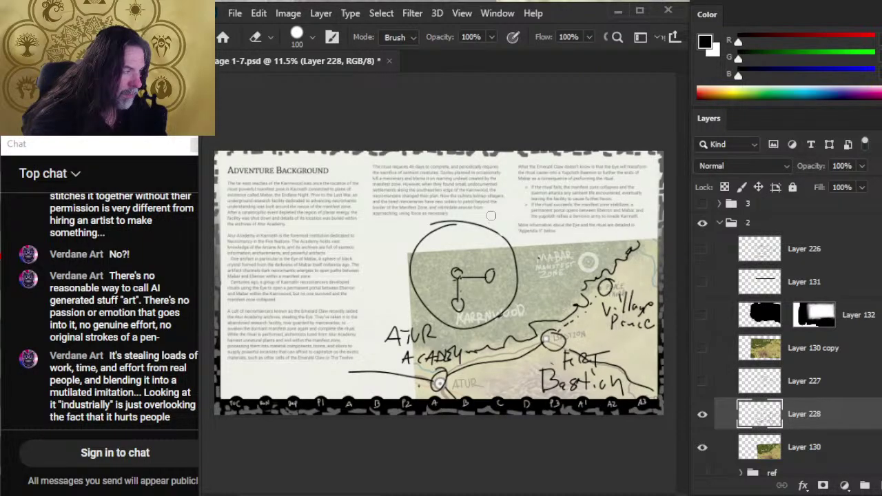
drag(434, 217, 458, 222)
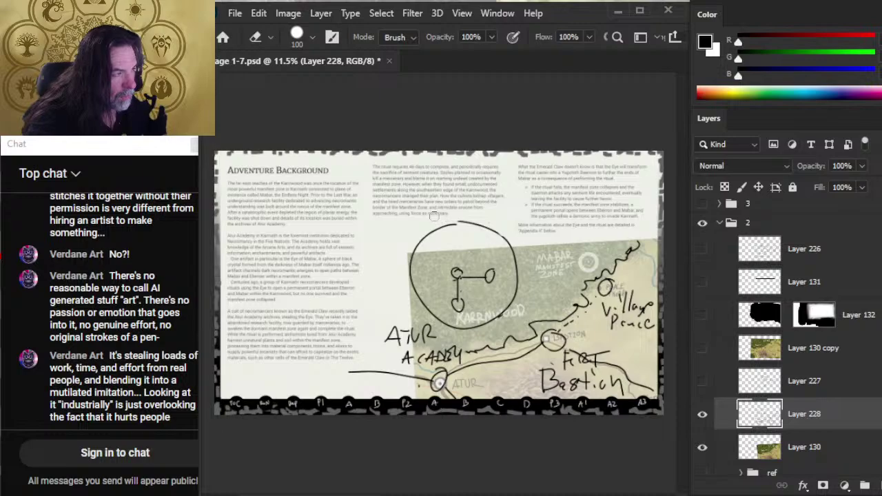
Select the three linked circles and nudge them slightly within the inset circle.
key(l)
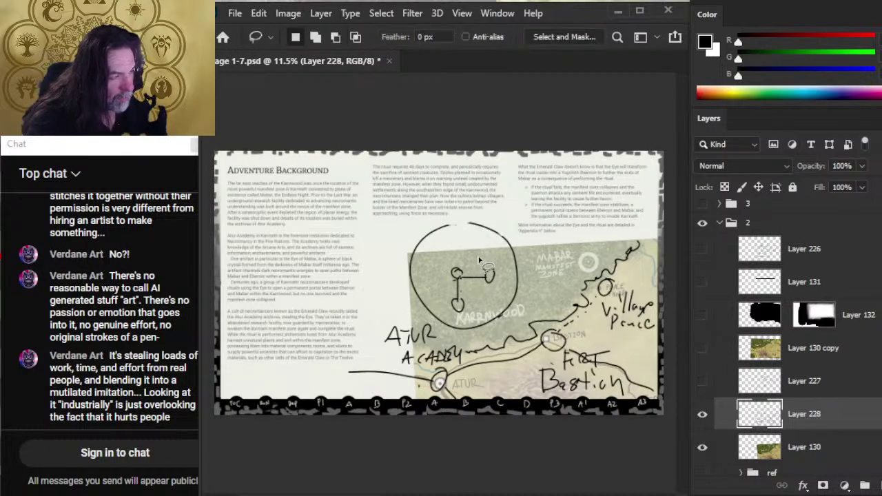
mouse_move(478, 251)
mouse_down()
mouse_move(507, 274)
mouse_move(478, 250)
mouse_up()
key(v)
drag(481, 301, 487, 301)
key(ctrl+d)
Select the whole inset with its linked circles and move it left so it overlaps the map's western edge.
key(l)
mouse_move(480, 251)
mouse_down()
mouse_move(445, 223)
mouse_move(420, 220)
mouse_move(431, 334)
mouse_move(443, 308)
mouse_up()
mouse_move(400, 249)
mouse_down()
mouse_move(466, 219)
mouse_move(482, 330)
mouse_move(403, 276)
mouse_up()
key(v)
drag(473, 262, 444, 253)
Scale the selected inset down slightly, move it lower over the map's upper-left corner, and deselect it.
key(l)
right_click(462, 252)
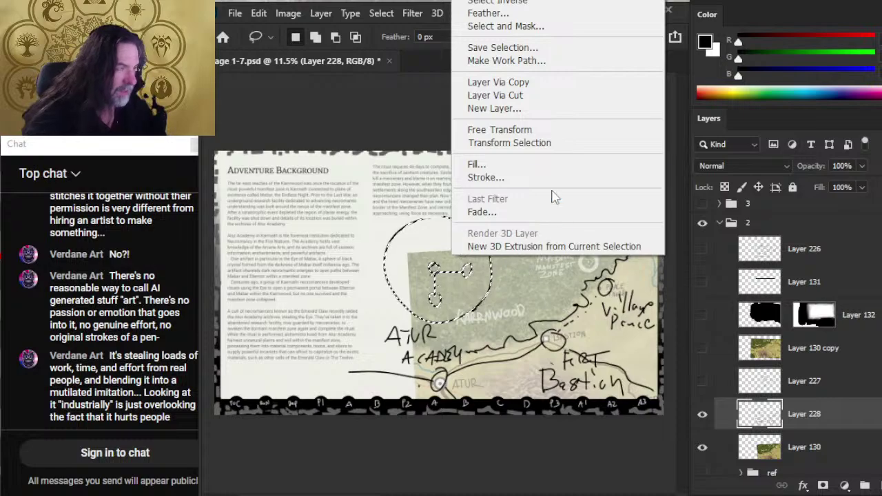
click(500, 130)
drag(387, 318, 396, 300)
key(Return)
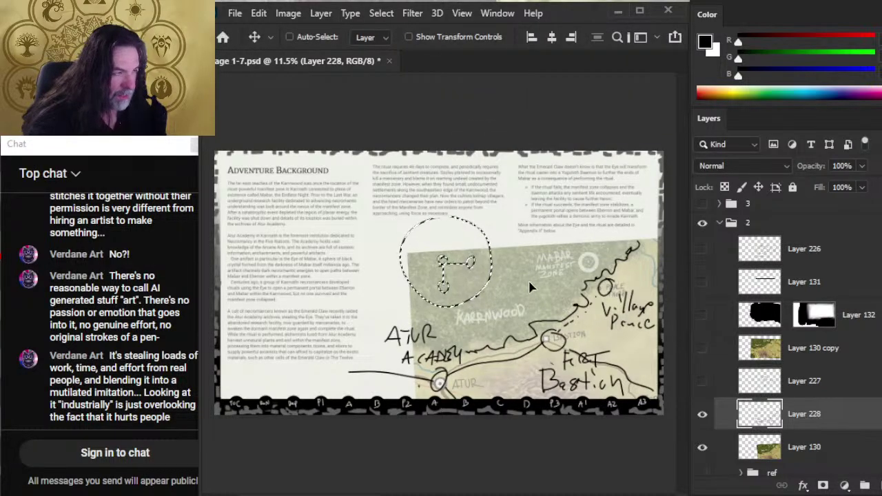
drag(541, 262, 601, 267)
key(ctrl+d)
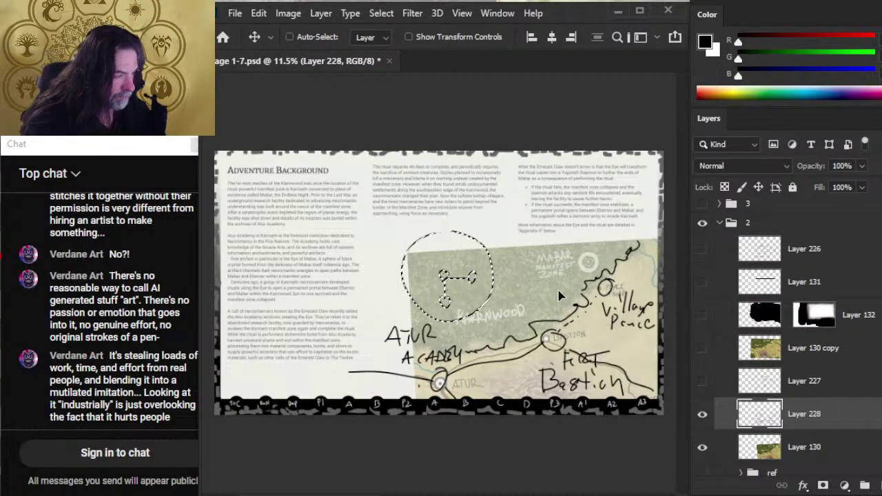
key(l)
Draw a small circle with a tiny branching mark inside it over the Mabar Manifest Zone label.
key(b)
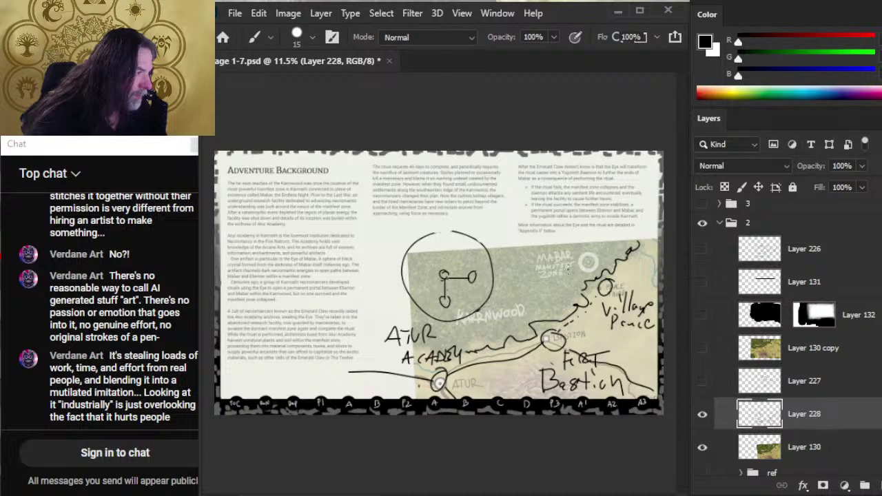
mouse_move(562, 254)
mouse_down()
mouse_move(541, 283)
mouse_move(566, 259)
mouse_up()
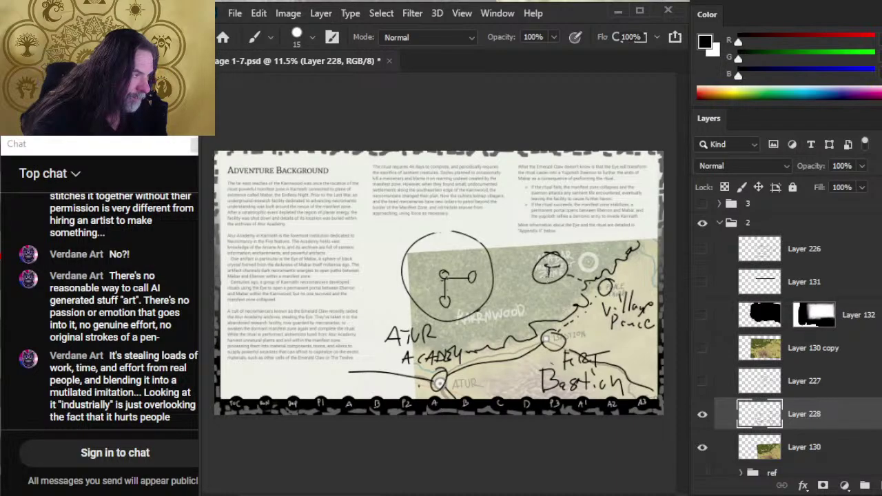
Rework the branching mark inside the small Mabar Manifest Zone circle, erasing parts of it and redrawing its nodes darker.
key(z)
click(556, 266)
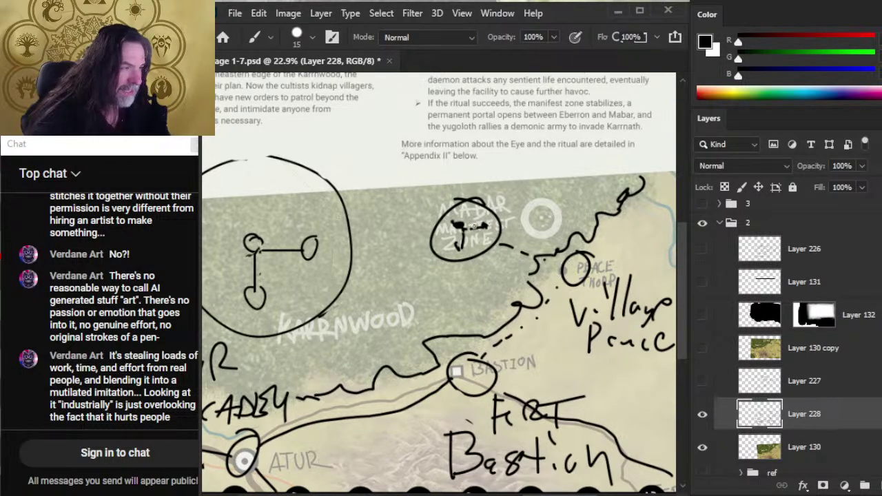
key(e)
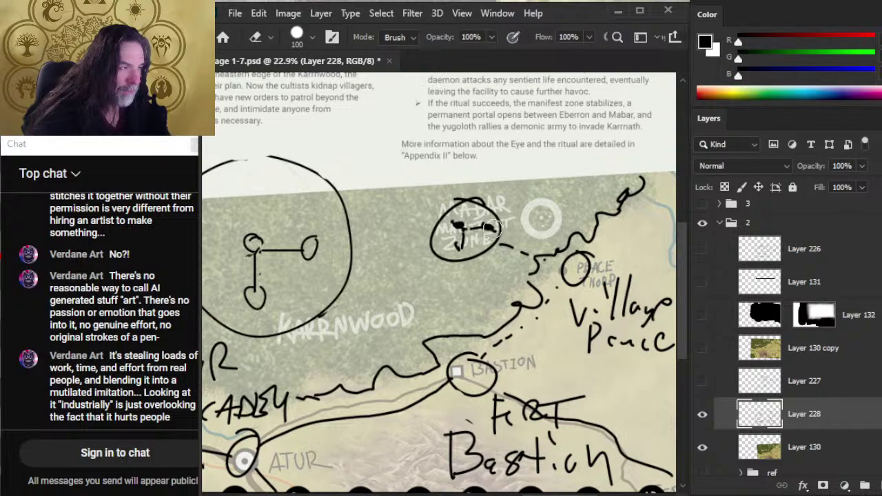
mouse_move(497, 231)
mouse_down()
mouse_move(485, 226)
mouse_move(460, 250)
mouse_up()
key(b)
key(e)
key(b)
drag(462, 230, 459, 249)
Draw two lines joining the small Mabar circle to the forest edge and short strokes radiating outward from the circle.
drag(531, 263, 480, 256)
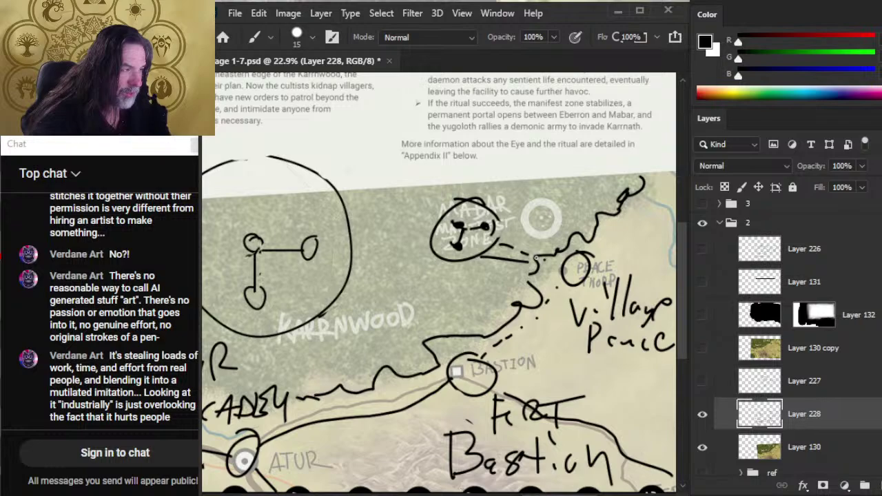
drag(538, 259, 503, 234)
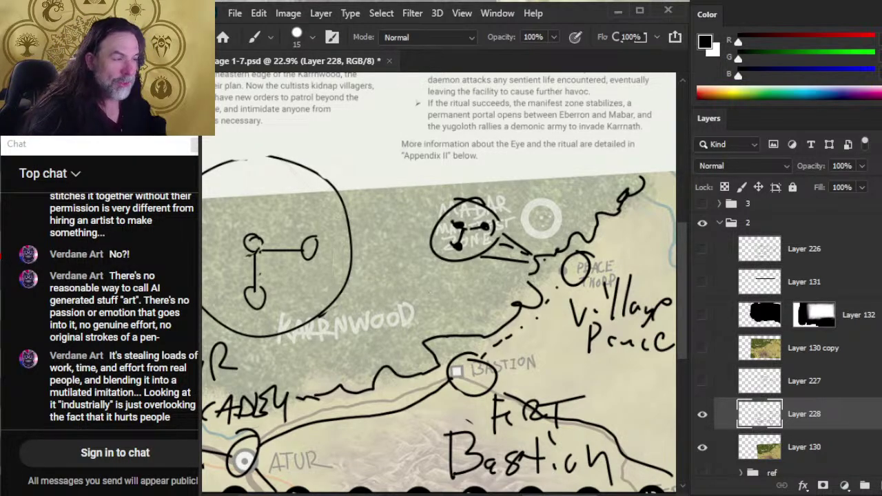
drag(404, 205, 428, 222)
drag(500, 180, 484, 201)
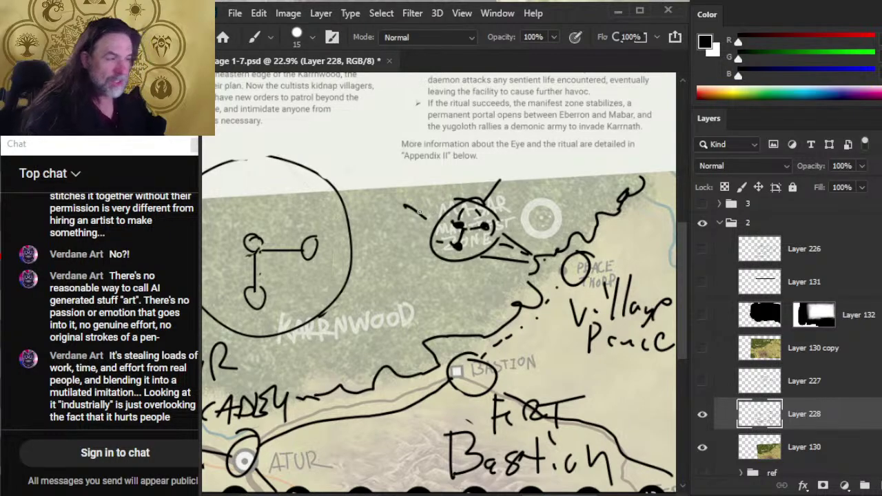
drag(418, 212, 426, 219)
Letter the labels SG, EF and CC around the small Mabar circle.
mouse_move(442, 265)
mouse_down()
mouse_move(431, 269)
mouse_move(445, 278)
mouse_up()
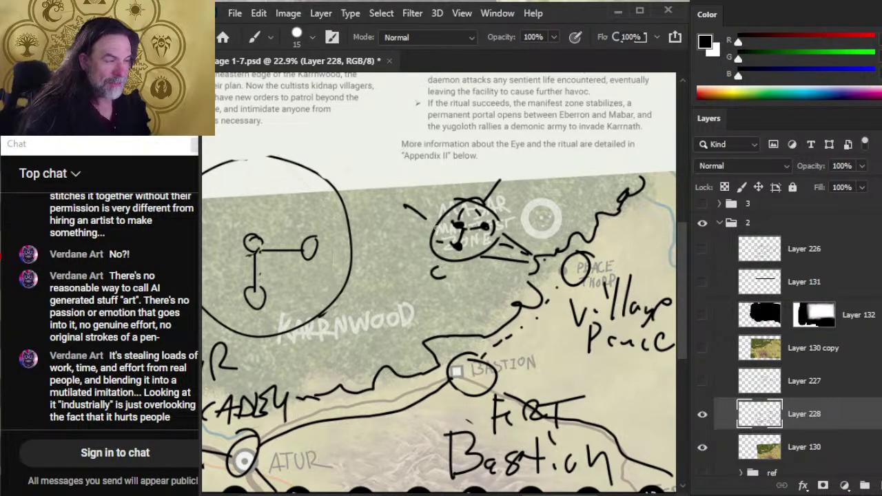
drag(442, 197, 430, 212)
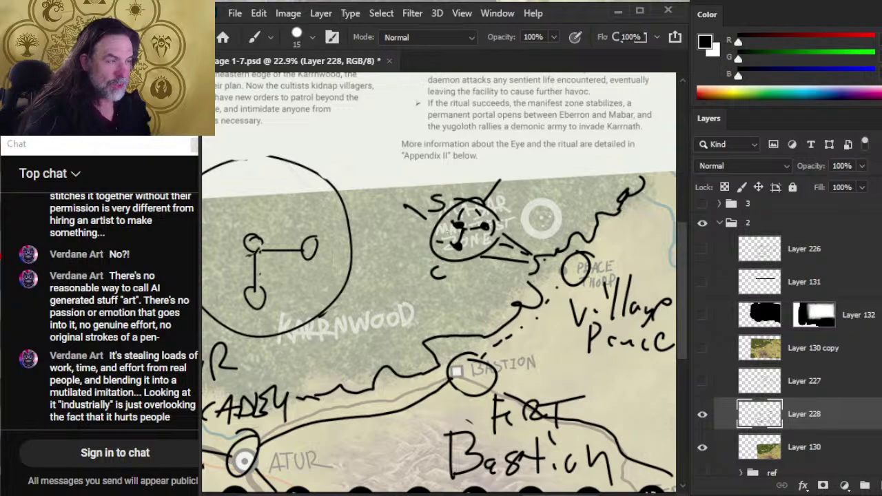
mouse_move(513, 204)
mouse_down()
mouse_move(507, 224)
mouse_move(517, 213)
mouse_up()
drag(508, 206, 536, 201)
drag(531, 206, 530, 218)
mouse_move(458, 190)
mouse_down()
mouse_move(450, 195)
mouse_move(459, 200)
mouse_up()
drag(459, 270, 456, 290)
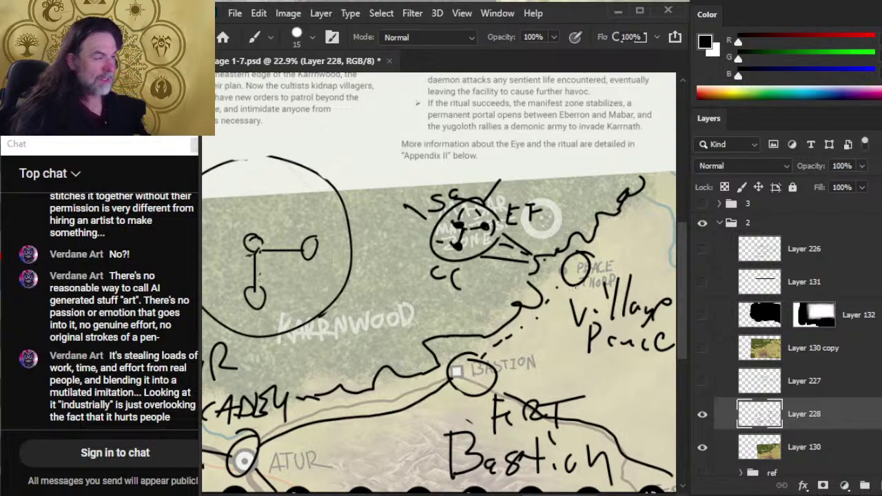
Draw a line between the large inset and the small Mabar circle, and add an outgoing arrow labelled Village inside the inset.
key(z)
mouse_move(587, 301)
mouse_down()
mouse_move(493, 266)
mouse_move(513, 272)
mouse_move(462, 280)
mouse_up()
key(b)
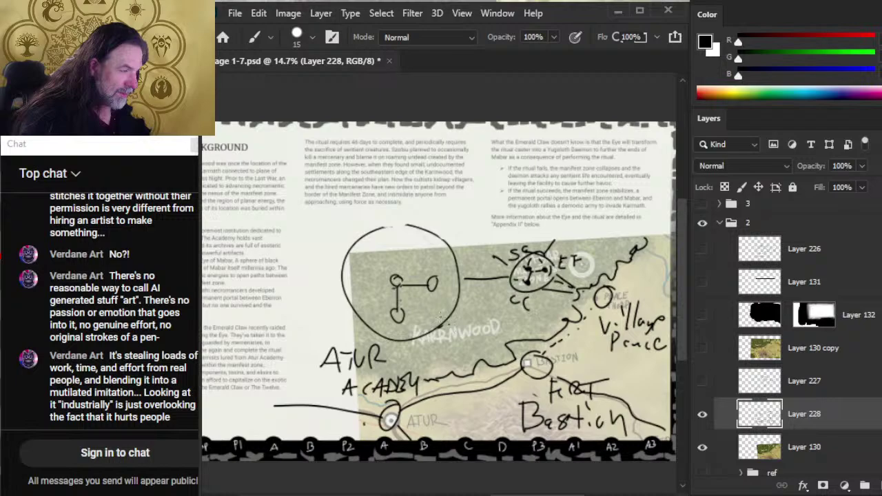
mouse_move(422, 307)
mouse_down()
mouse_move(443, 332)
mouse_move(458, 314)
mouse_move(492, 325)
mouse_up()
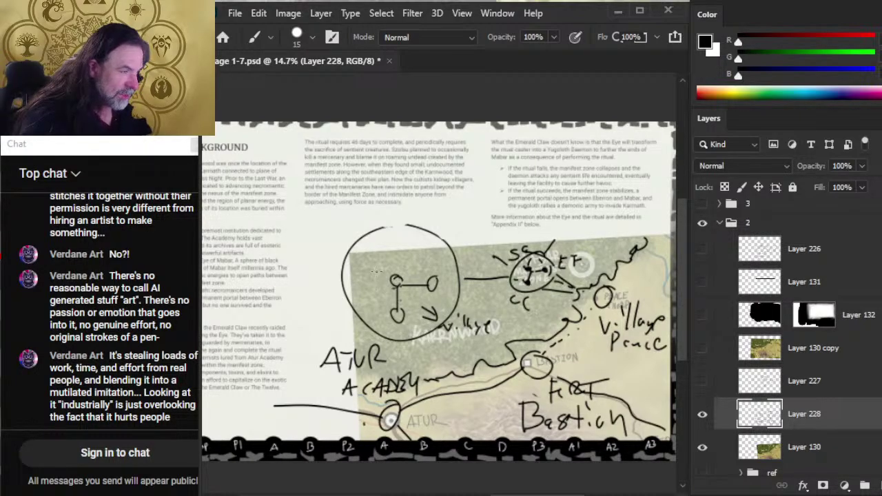
Label the three linked circles in the large inset G, C and F.
mouse_move(398, 262)
mouse_down()
mouse_move(386, 273)
mouse_move(400, 269)
mouse_up()
mouse_move(382, 303)
mouse_down()
mouse_move(372, 311)
mouse_move(386, 317)
mouse_up()
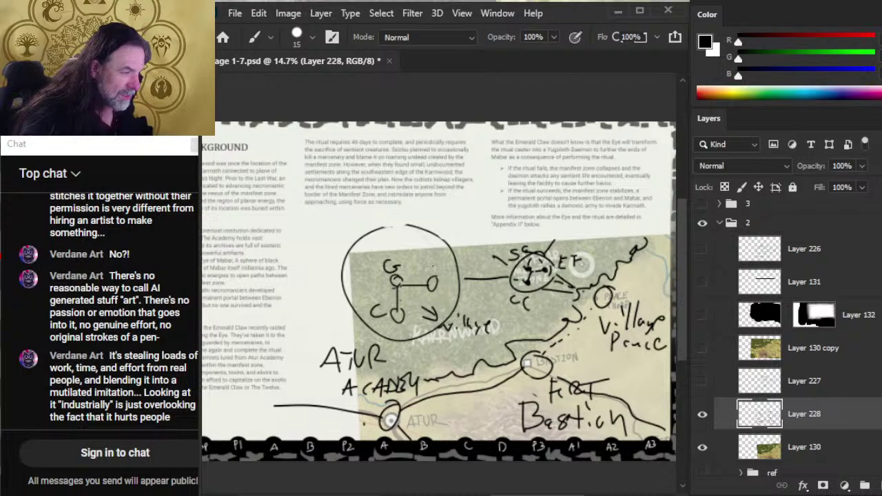
mouse_move(427, 257)
mouse_down()
mouse_move(427, 272)
mouse_move(435, 252)
mouse_up()
drag(423, 264, 434, 263)
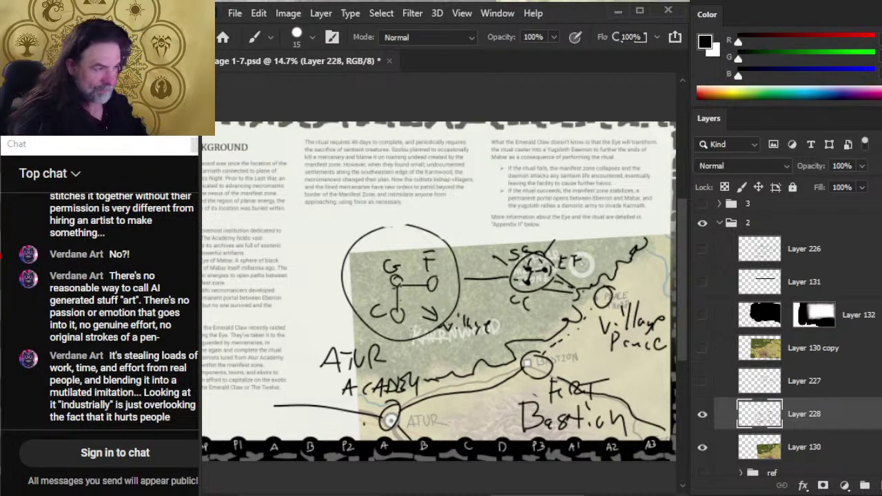
Nudge the sketch up slightly, select it together with the Layer 130 map, and shift both slightly up and right.
key(v)
mouse_move(412, 334)
mouse_down()
mouse_move(414, 350)
mouse_move(412, 331)
mouse_up()
key(z)
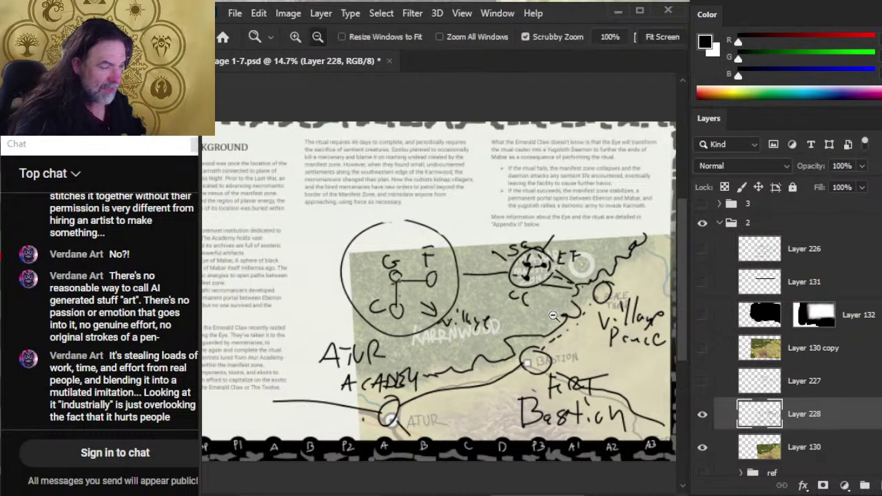
drag(554, 315, 482, 312)
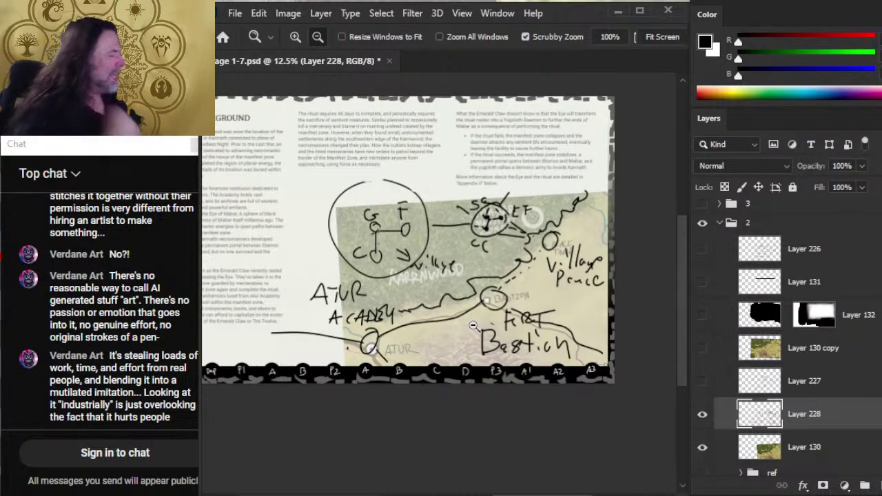
shift+click(813, 451)
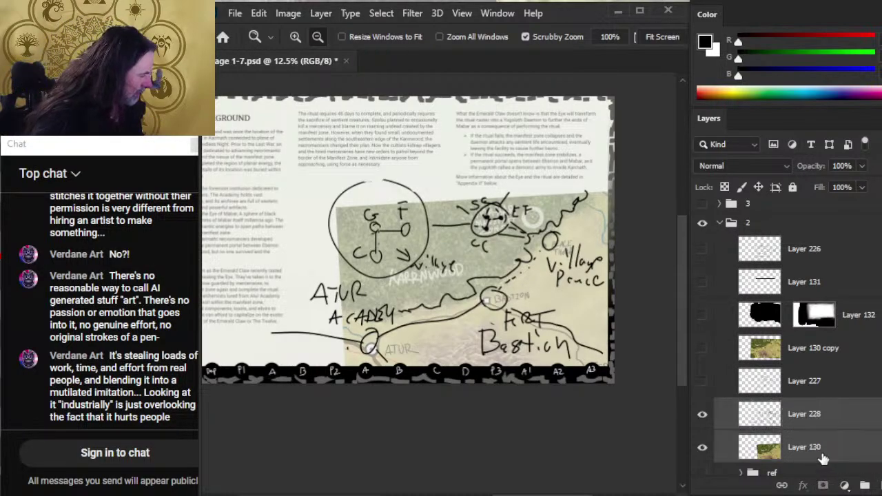
key(v)
drag(536, 353, 533, 347)
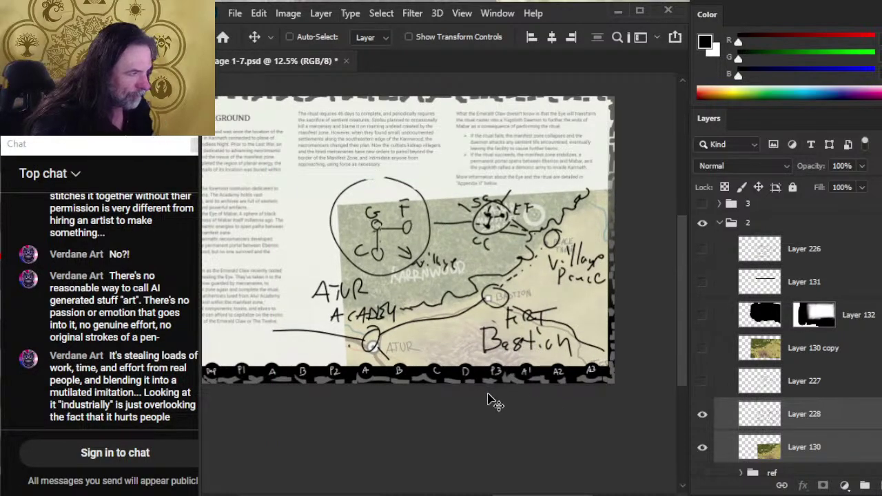
Rotate the selected map and sketch layers about 2.4 degrees clockwise with Free Transform.
key(l)
right_click(509, 229)
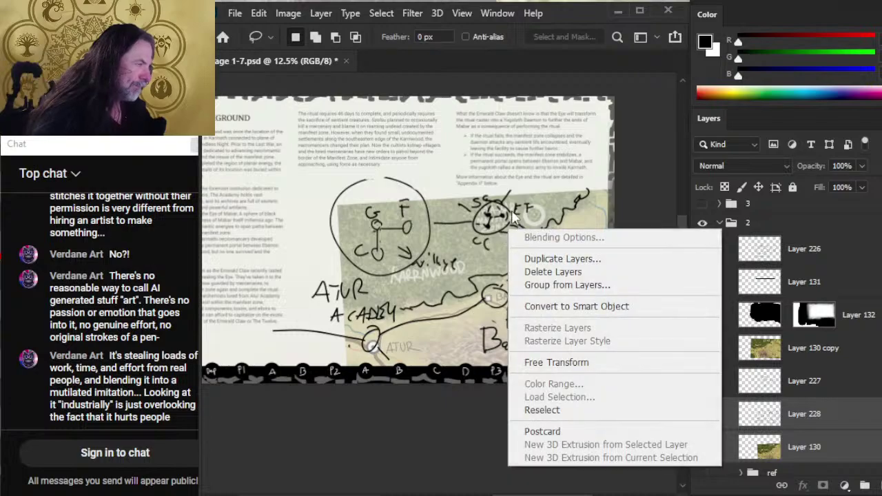
click(613, 357)
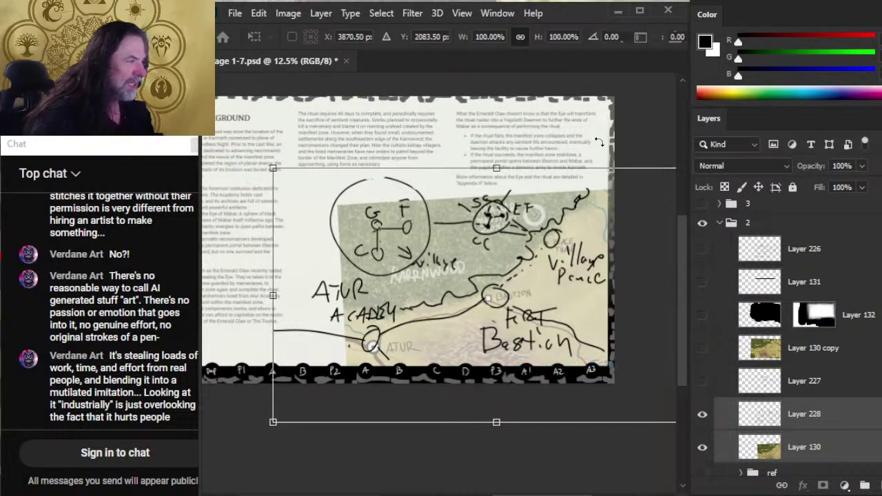
mouse_move(599, 142)
mouse_down()
mouse_move(606, 148)
mouse_move(600, 143)
mouse_up()
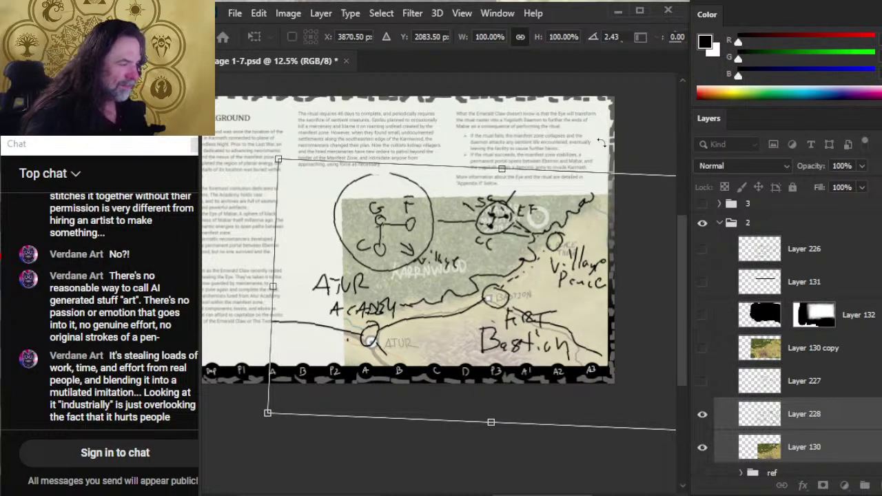
key(Return)
Nudge the map and sketch layers left and slightly down on the spread.
key(v)
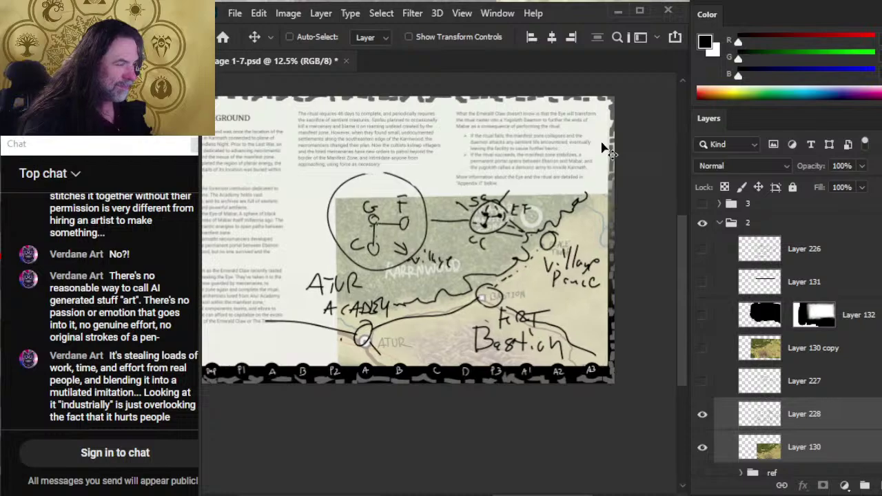
key(shift+Left)
key(shift+Left)
key(shift+Left)
key(shift+Left)
key(shift+Left)
key(shift+Left)
key(shift+Down)
key(shift+Down)
key(shift+Down)
key(shift+Down)
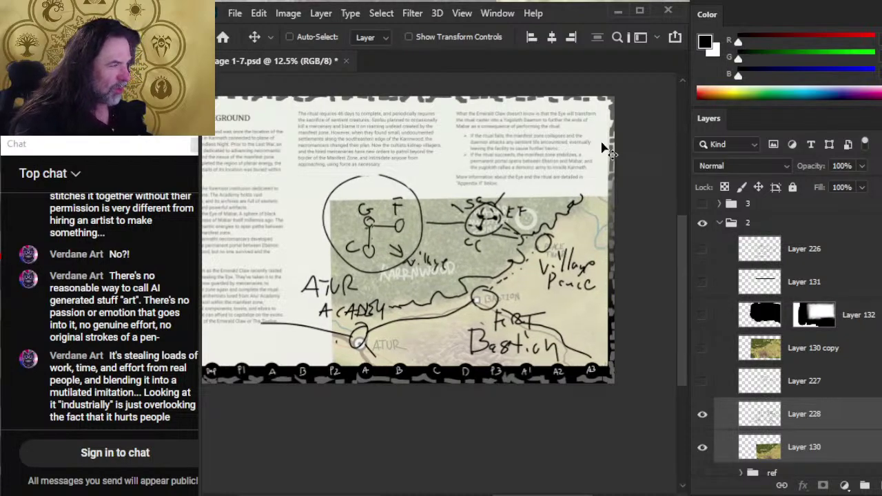
Move the map and sketch farther left so more of the map's eastern side fits on the page.
key(z)
drag(424, 335, 473, 327)
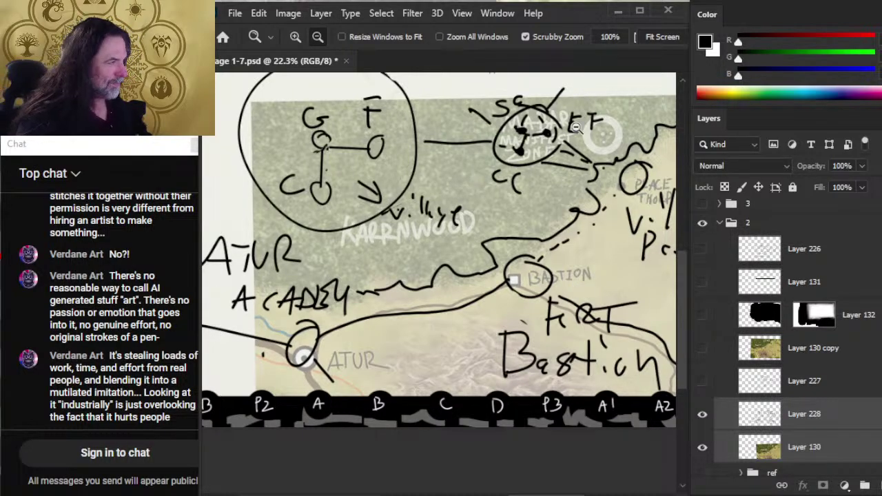
drag(576, 127, 436, 284)
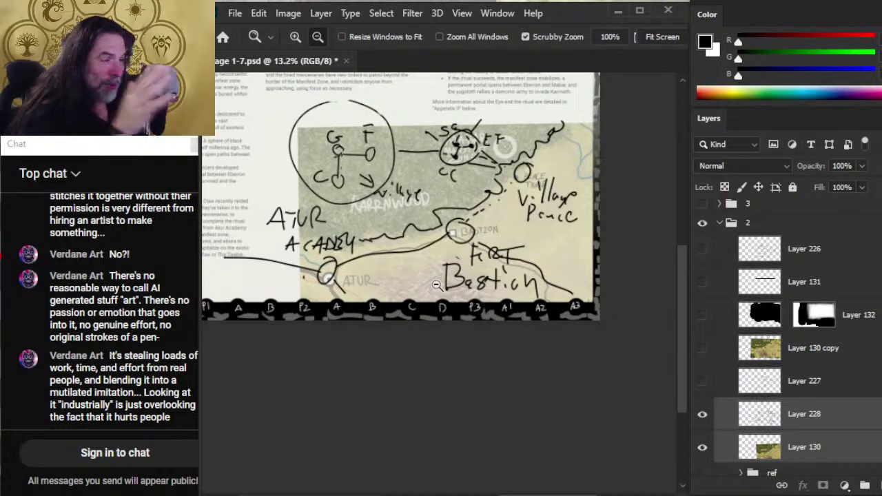
key(v)
drag(510, 308, 491, 306)
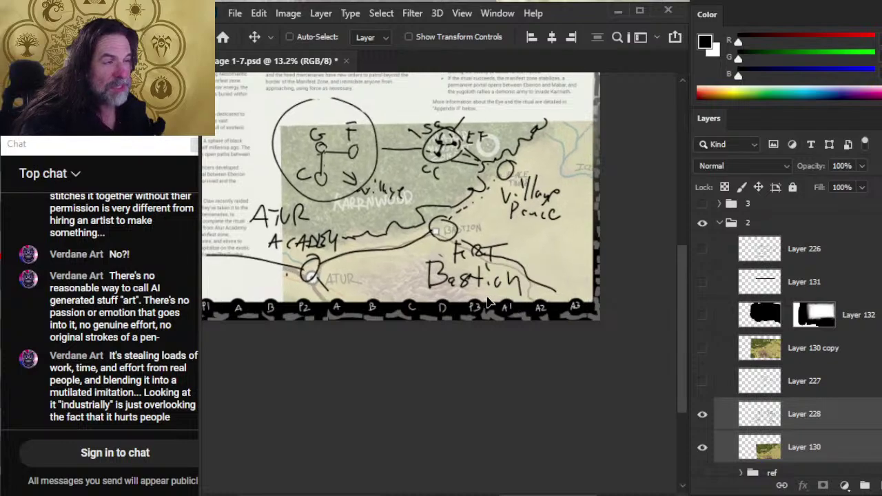
Set the opacity of the Layer 130 map to 60%.
ctrl+click(832, 443)
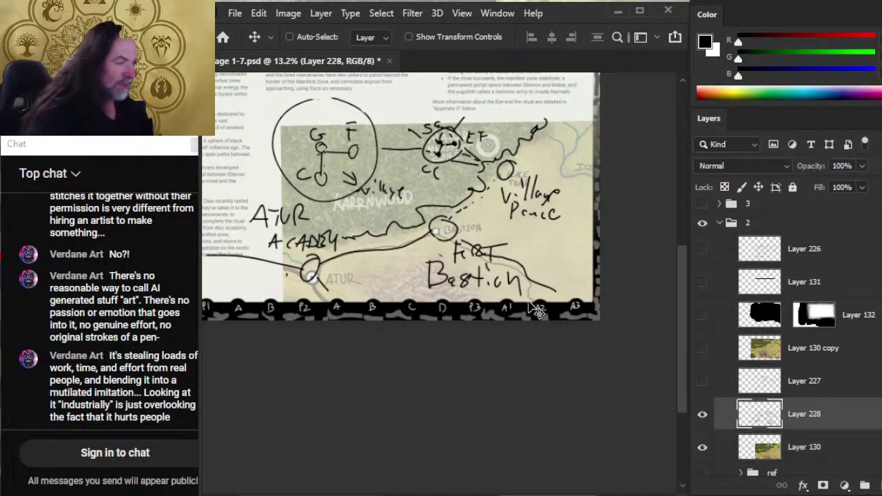
click(799, 447)
click(850, 165)
text(38)
click(861, 166)
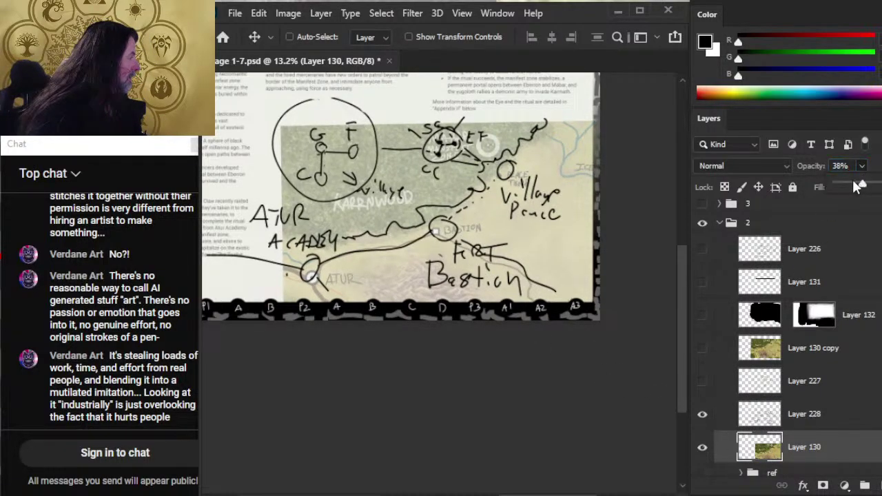
drag(860, 186, 877, 186)
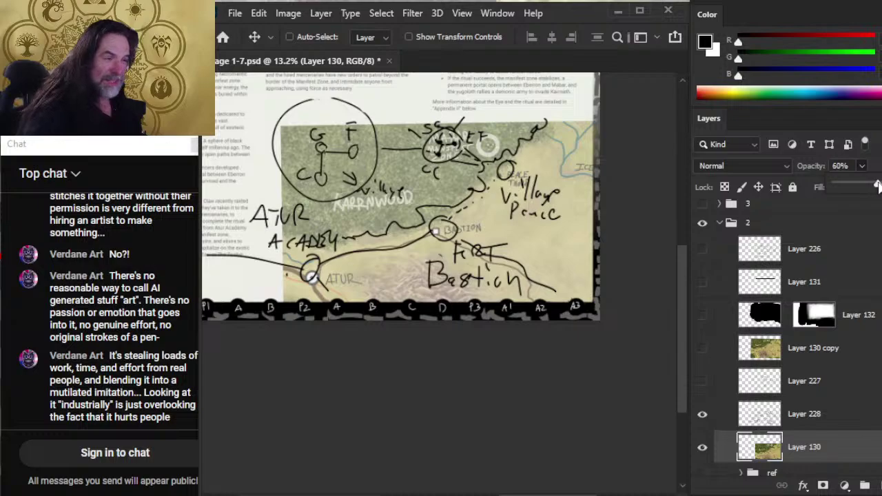
Group the hidden layers from Layer 227 up to Layer 226 and name the group trasj.
ctrl+click(822, 422)
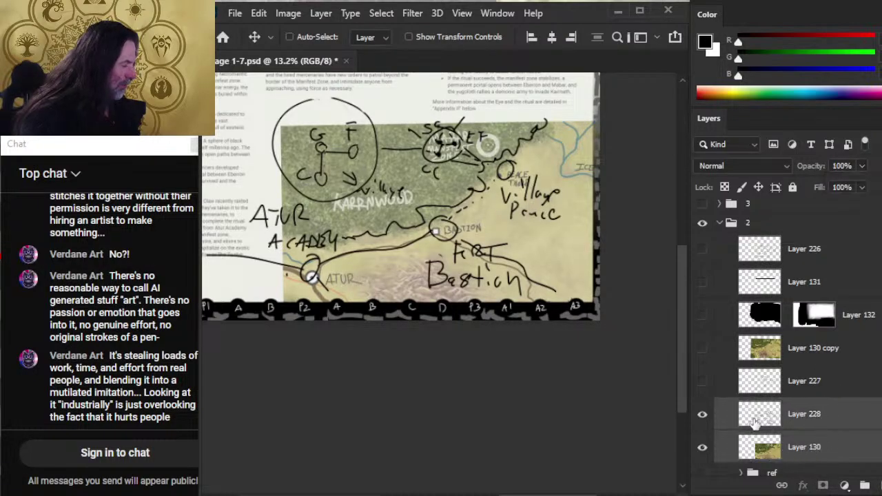
click(818, 377)
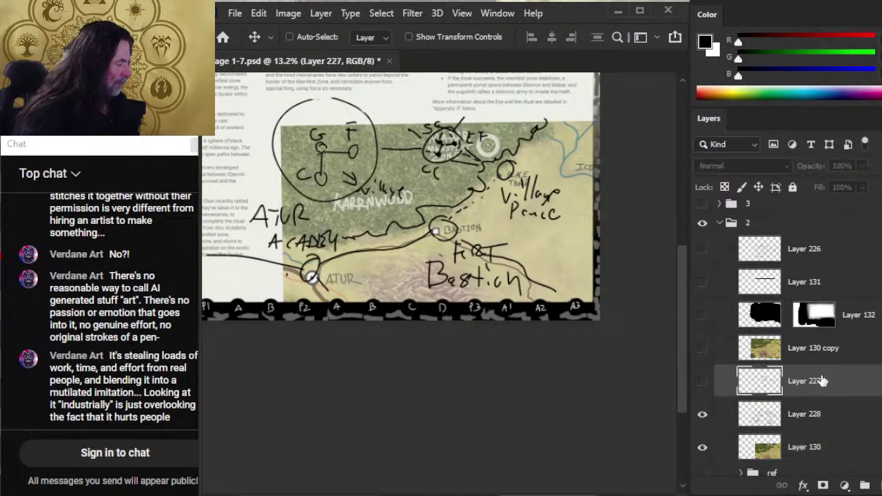
ctrl+shift+click(803, 256)
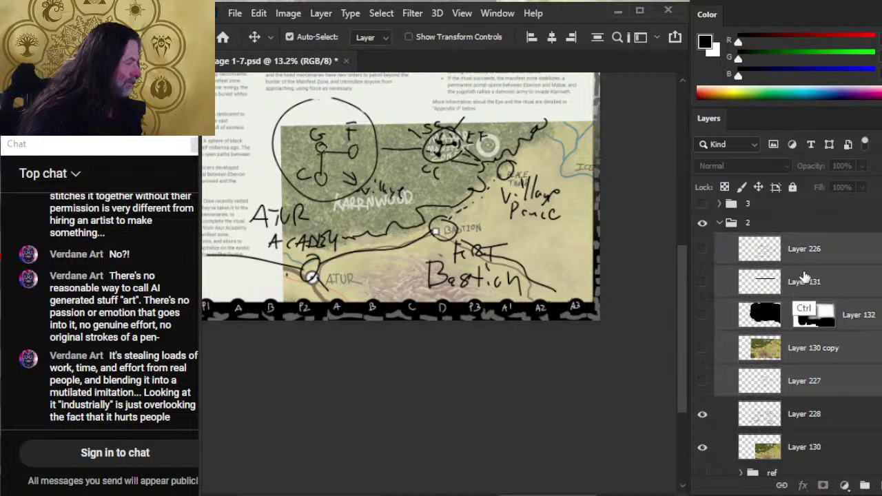
key(ctrl+g)
double_click(780, 245)
text(tras)
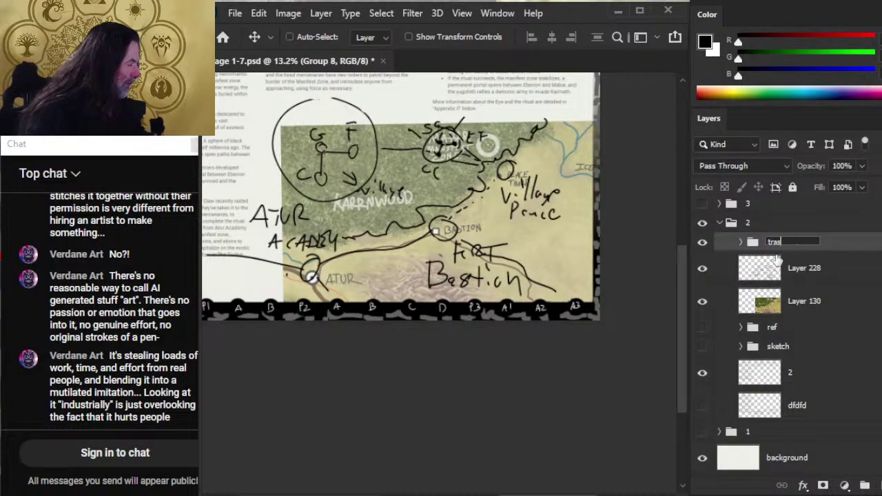
text(j)
key(Return)
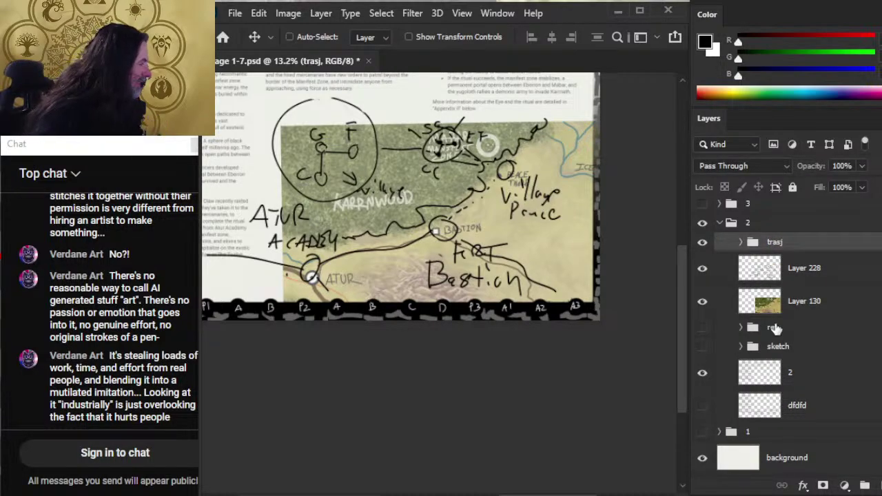
Hide layer 2 and show it again to check its content on the whole spread.
key(z)
alt+click(465, 309)
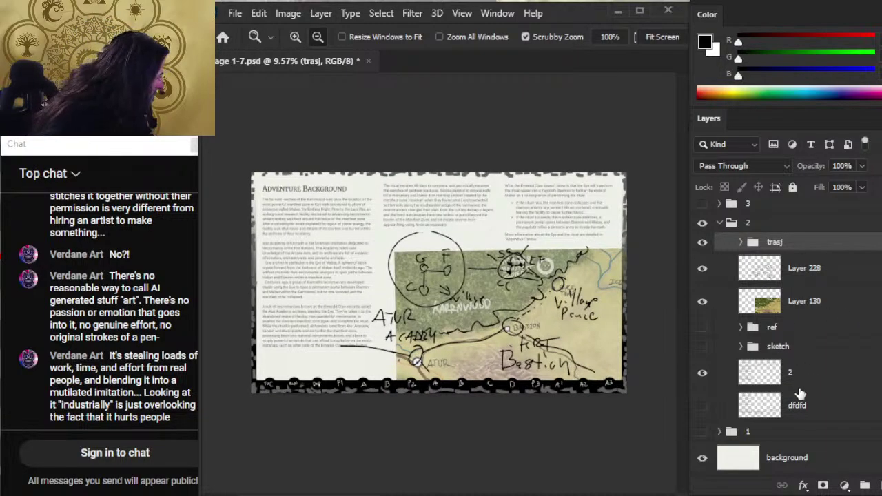
click(702, 373)
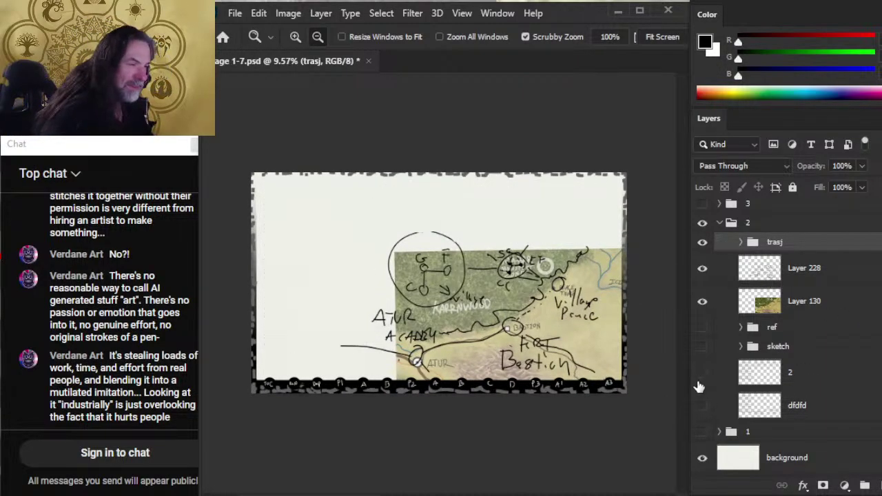
click(703, 373)
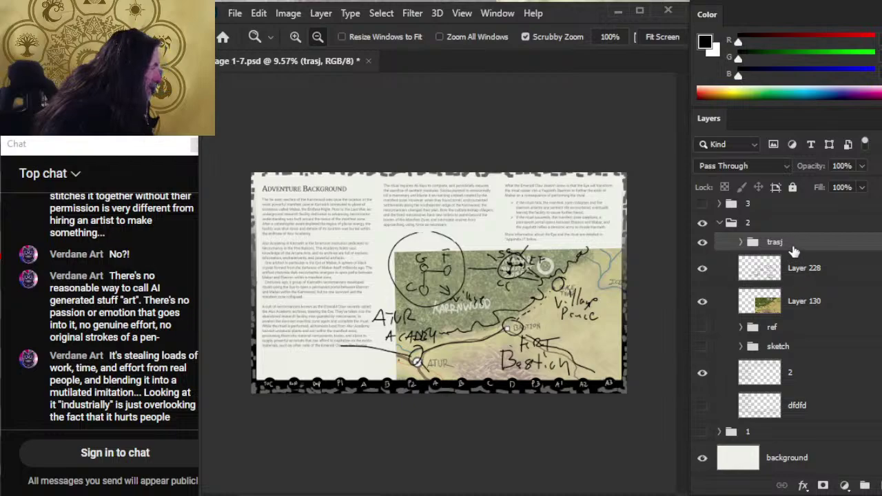
Place the trasj group at the bottom of group 2 and put the ref and sketch groups inside it, checking the sketch group's content first.
drag(791, 246, 797, 422)
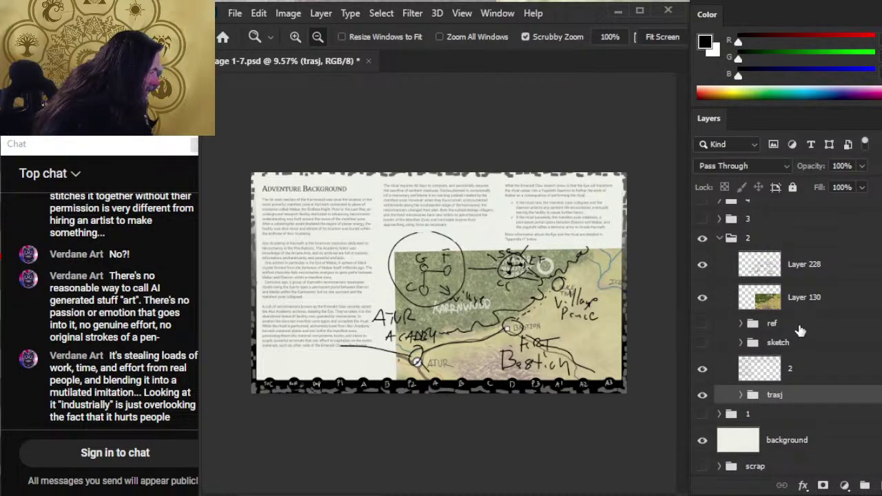
click(796, 344)
click(702, 343)
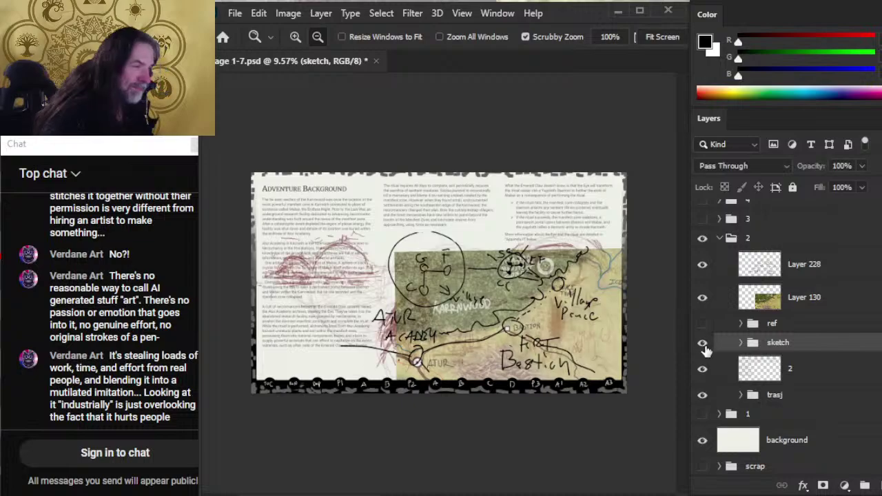
click(702, 343)
mouse_move(806, 352)
mouse_down()
mouse_move(805, 392)
mouse_move(794, 393)
mouse_up()
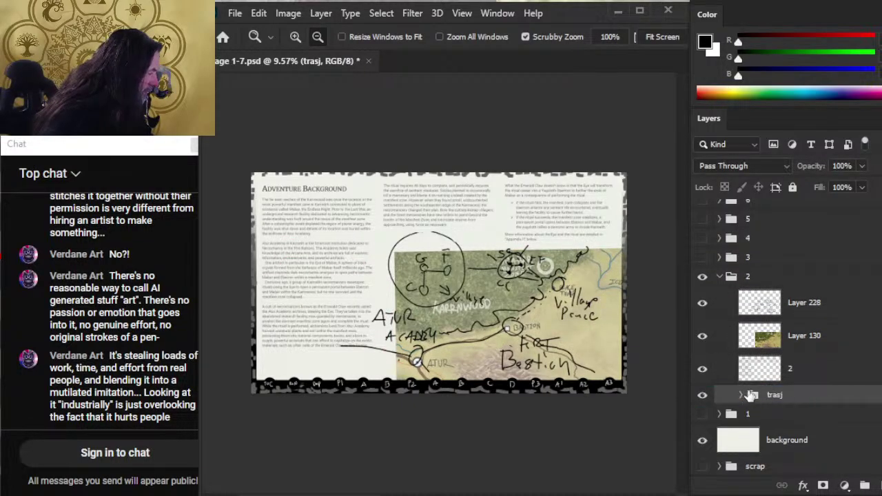
Toggle the visibility of Layer 130 and layer 2 to check their content, and lock layer 2.
click(702, 338)
click(702, 337)
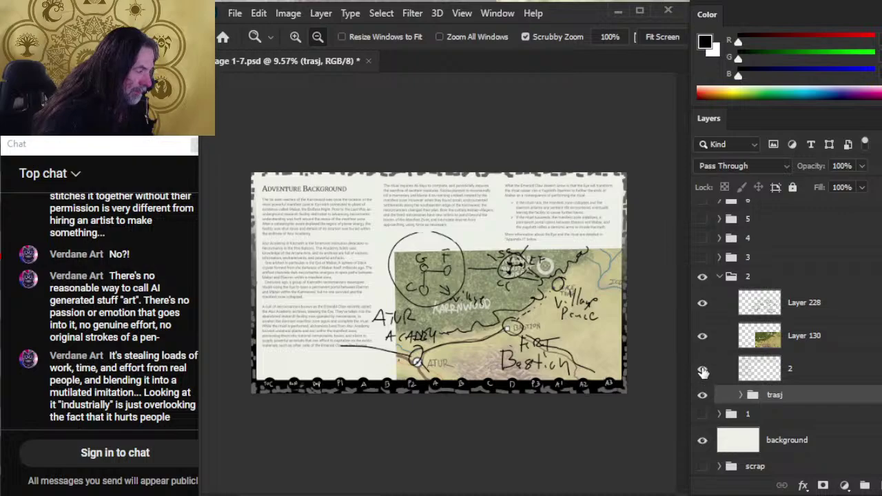
click(703, 369)
click(702, 369)
click(792, 369)
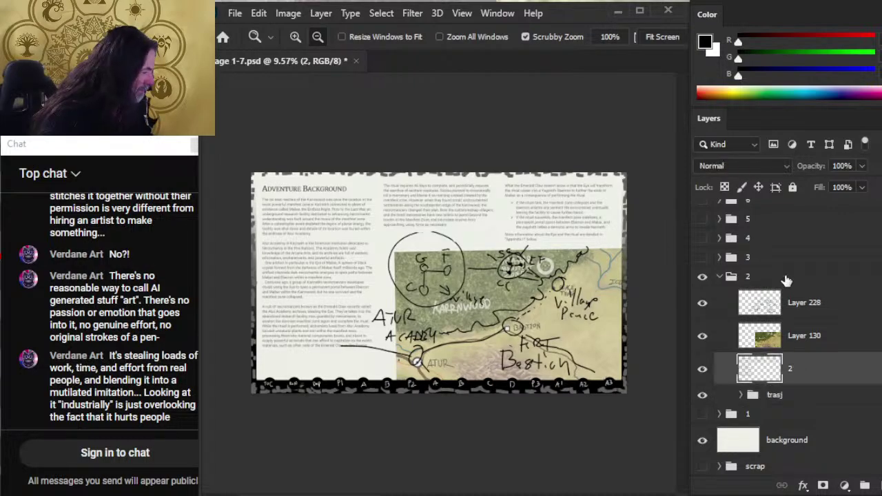
click(790, 187)
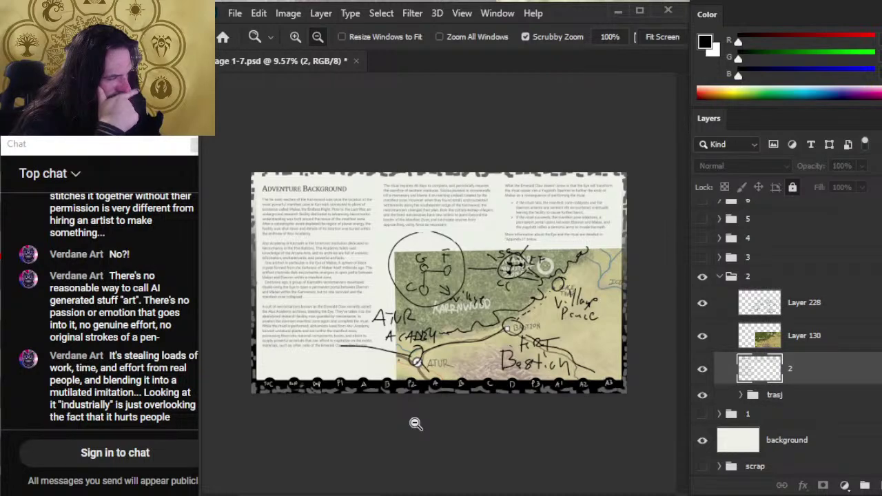
Lower the opacity of the Layer 228 sketch to 34% and add a new layer above it.
click(799, 312)
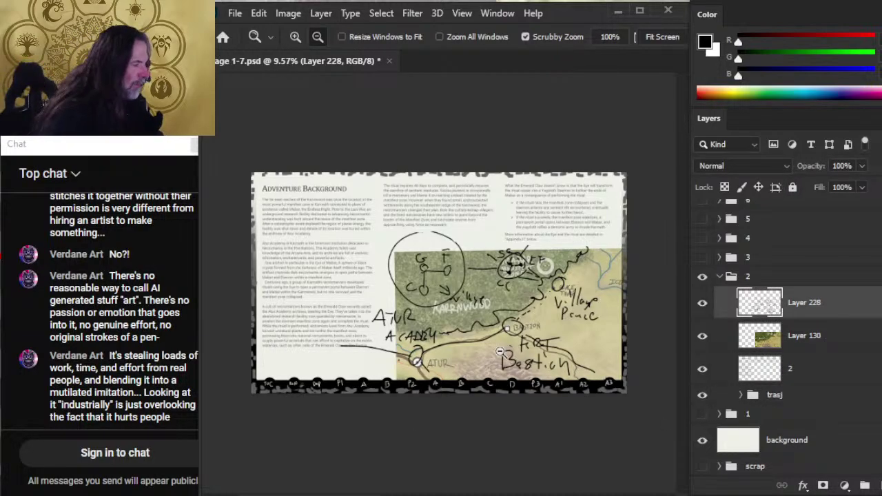
click(861, 165)
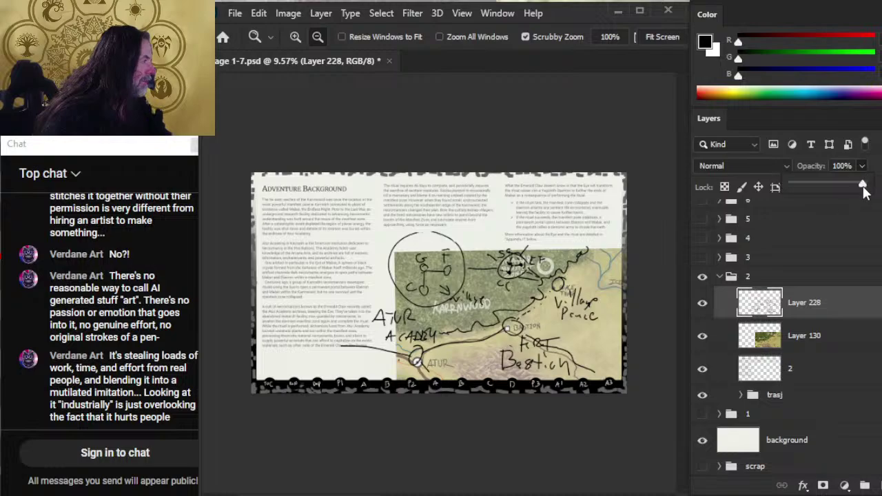
drag(866, 185, 823, 198)
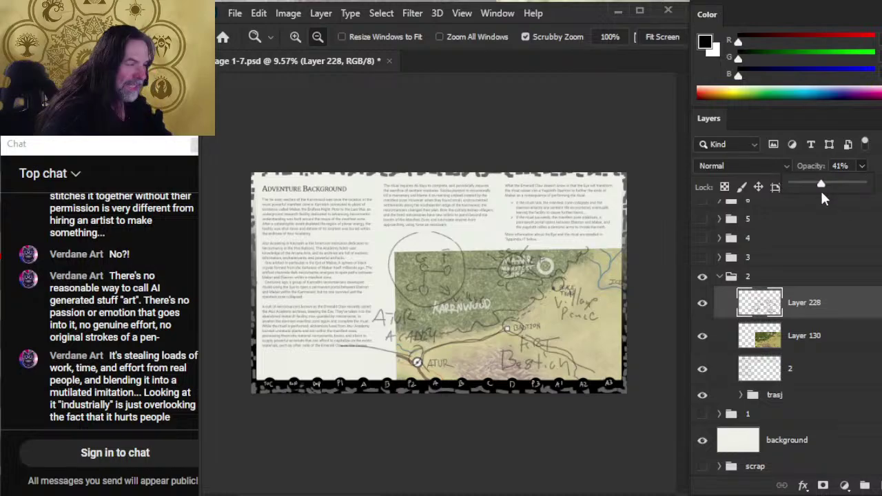
click(874, 486)
scroll(578, 301, up, 3)
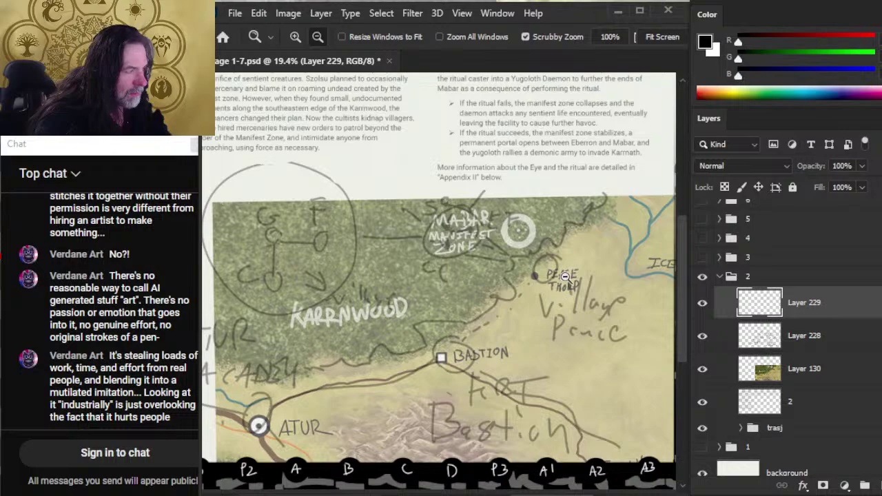
Fade the Layer 228 sketch further until it is barely visible over the map, and make Layer 229 active again.
key(b)
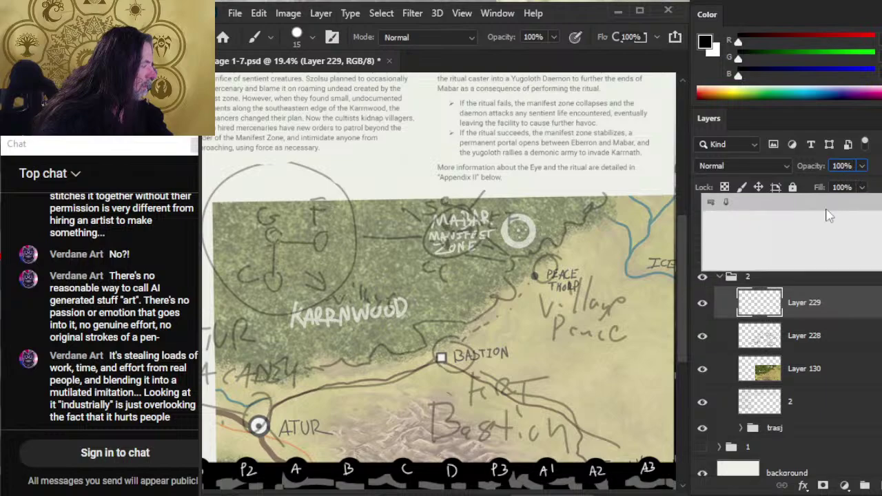
click(840, 344)
click(862, 165)
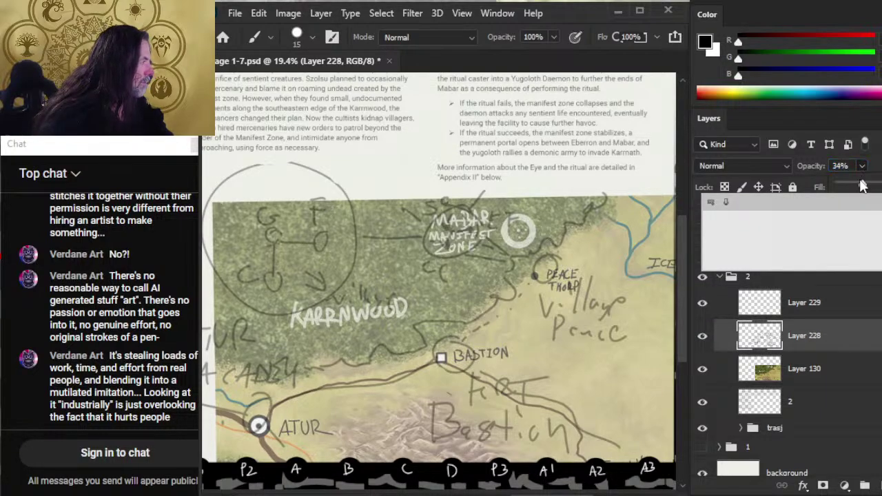
drag(862, 186, 844, 187)
click(821, 314)
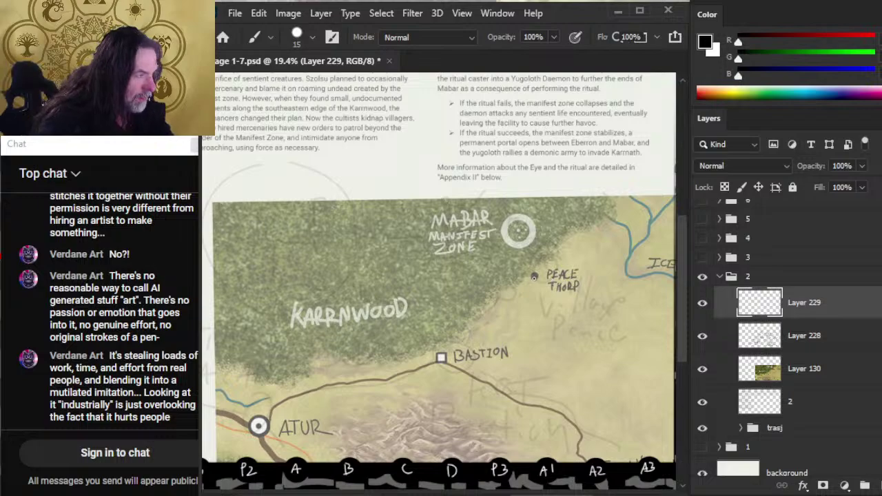
key(z)
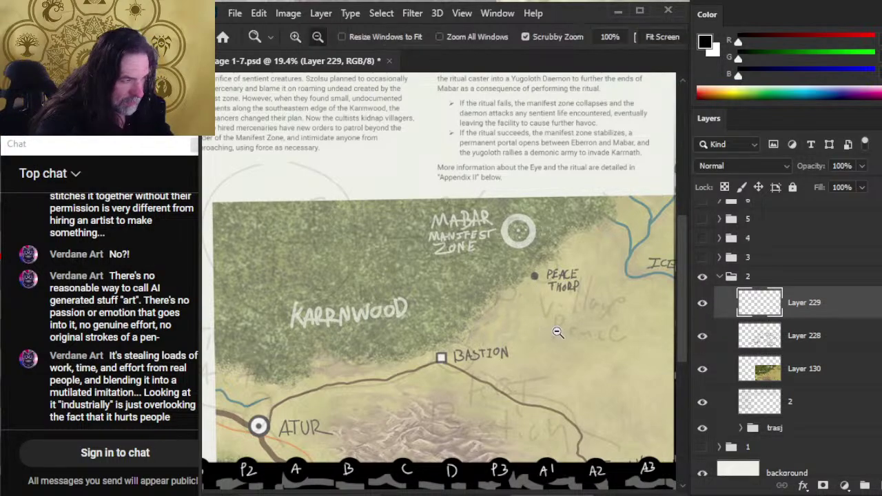
alt+click(556, 332)
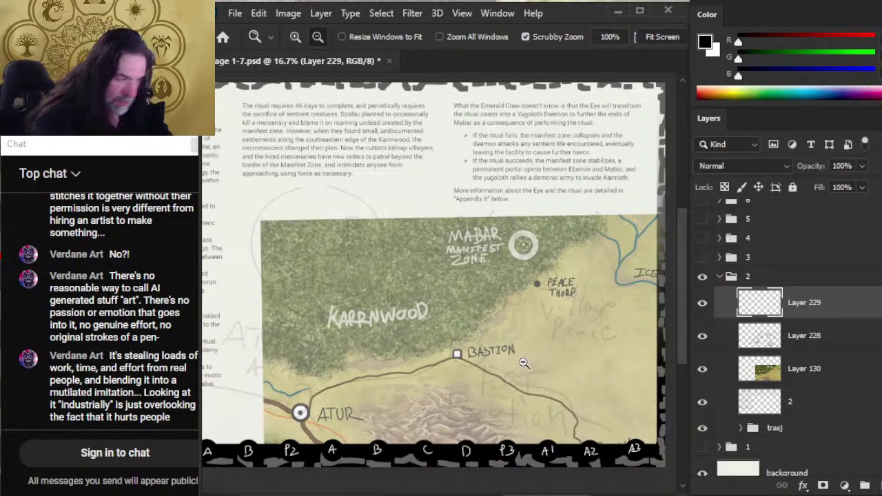
key(l)
right_click(491, 278)
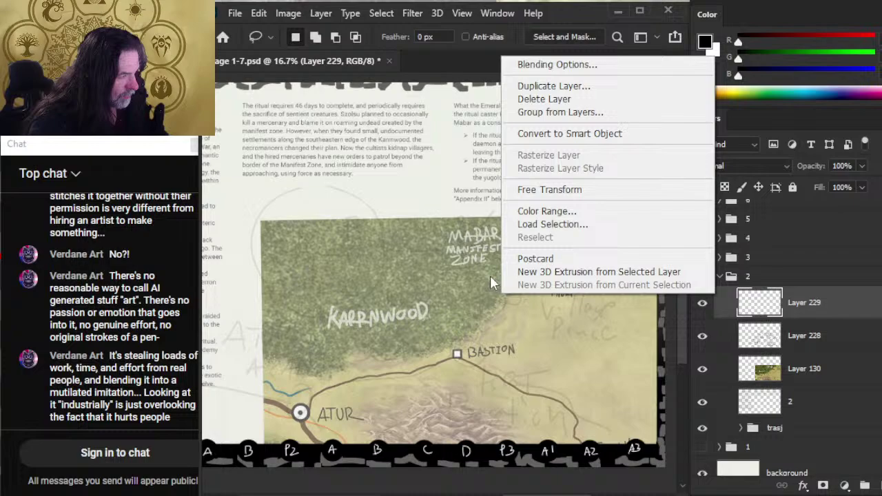
click(604, 191)
key(Return)
Enlarge the Layer 130 map to 104.88% with Free Transform, bringing its upper edge closer to the text columns.
click(817, 383)
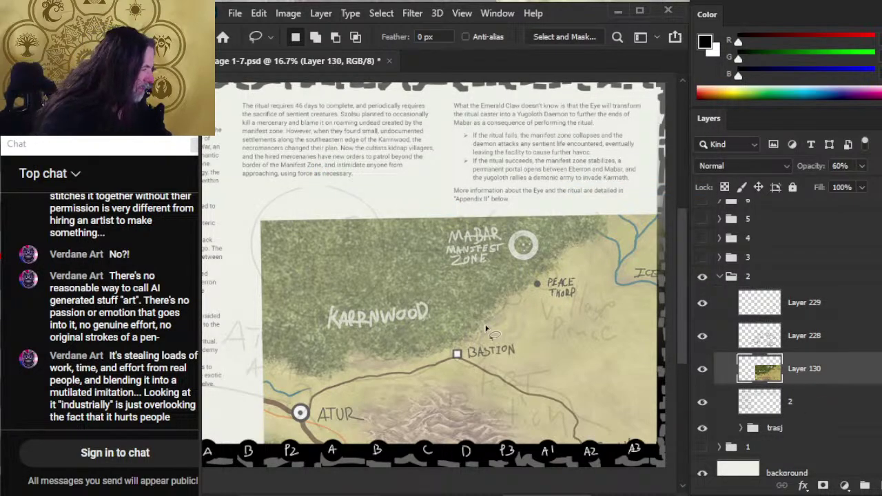
right_click(401, 276)
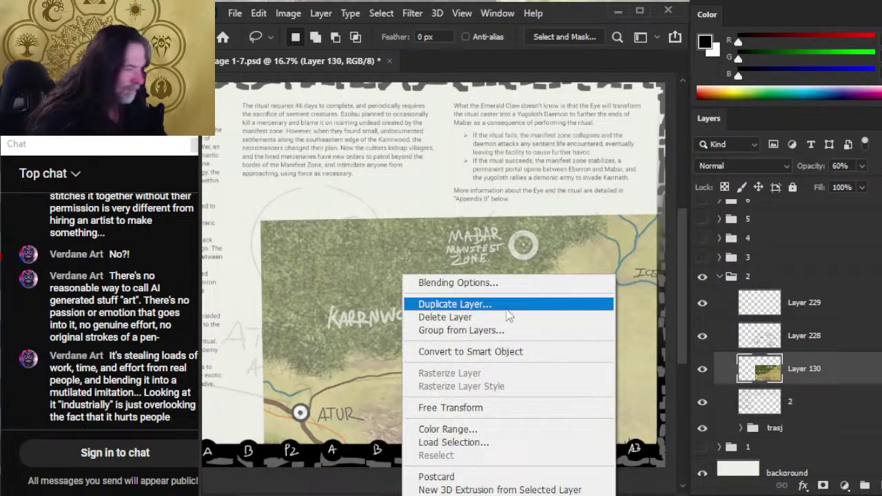
click(507, 410)
drag(511, 214, 510, 198)
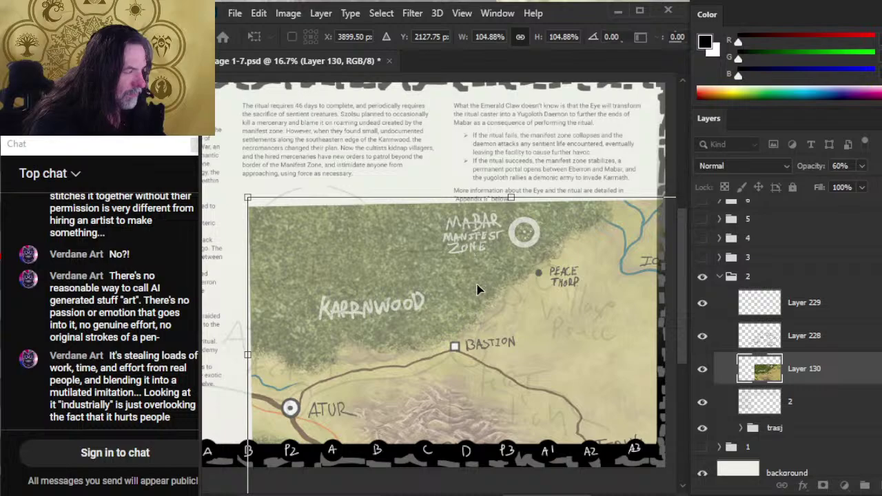
key(Return)
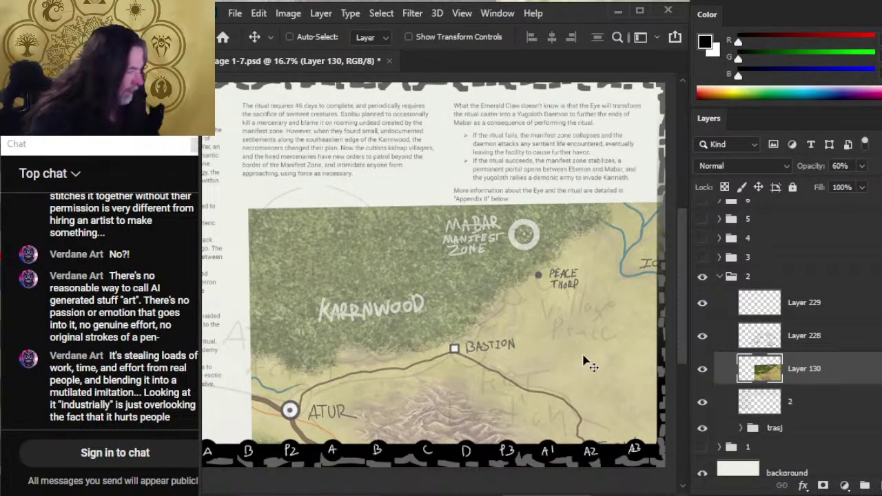
Paint a black dot over the Peace Thorp marker on Layer 229 with a 45 px brush.
key(b)
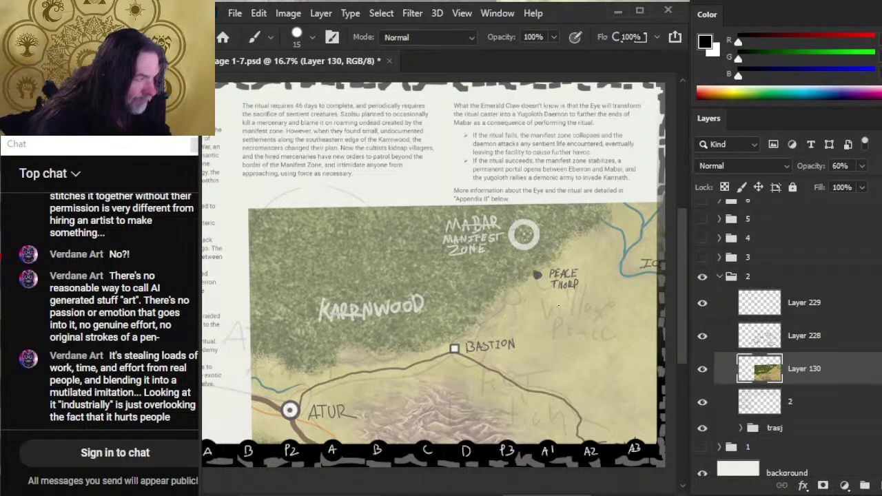
click(835, 306)
key(bracketright)
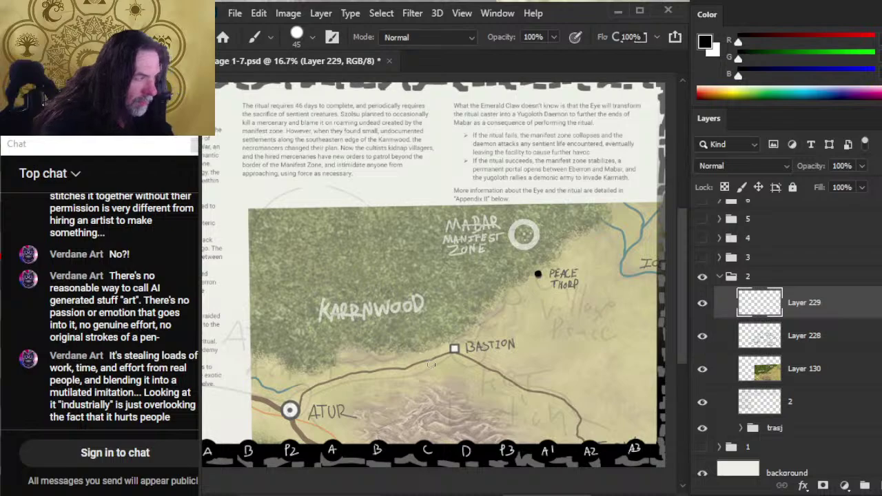
Paint white markers over Bastion and Atur on Layer 229, using 150 px for Atur, and add a 20 px black dot at Atur's centre.
key(x)
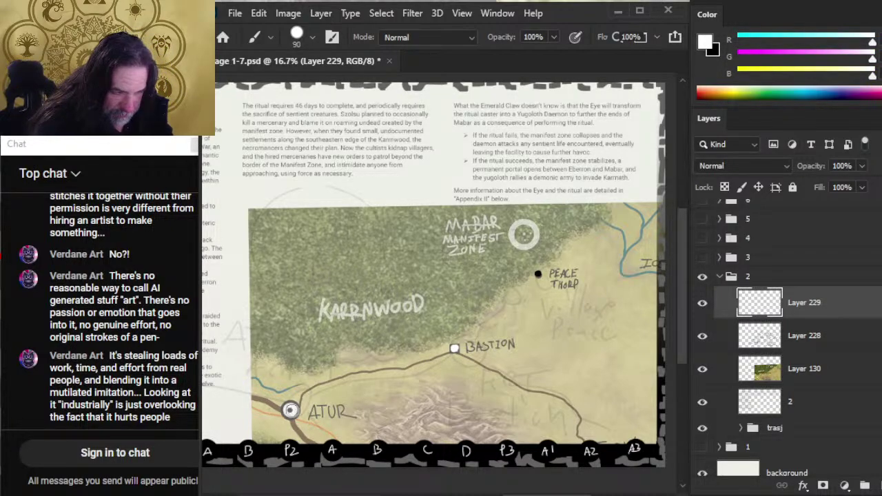
key(bracketright)
key(bracketright)
key(bracketright)
key(bracketright)
key(bracketright)
key(bracketright)
key(bracketleft)
key(bracketleft)
key(bracketleft)
key(bracketleft)
key(bracketleft)
key(bracketleft)
key(bracketleft)
key(bracketleft)
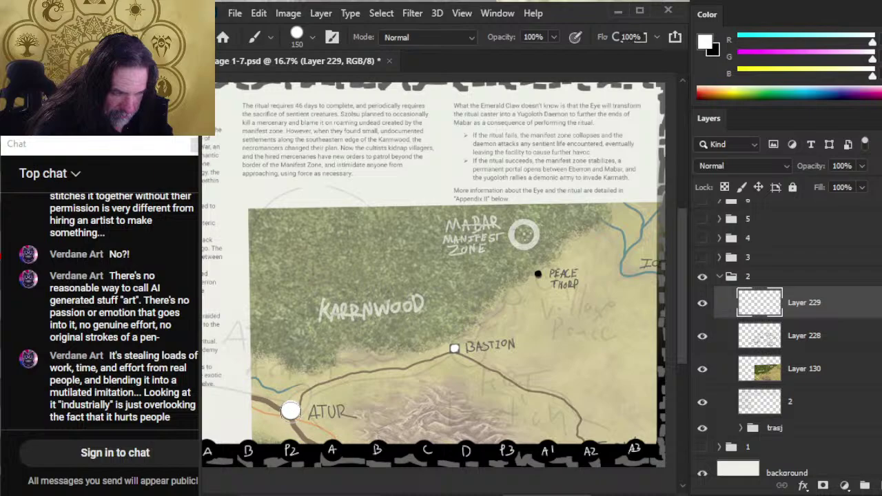
key(bracketleft)
key(x)
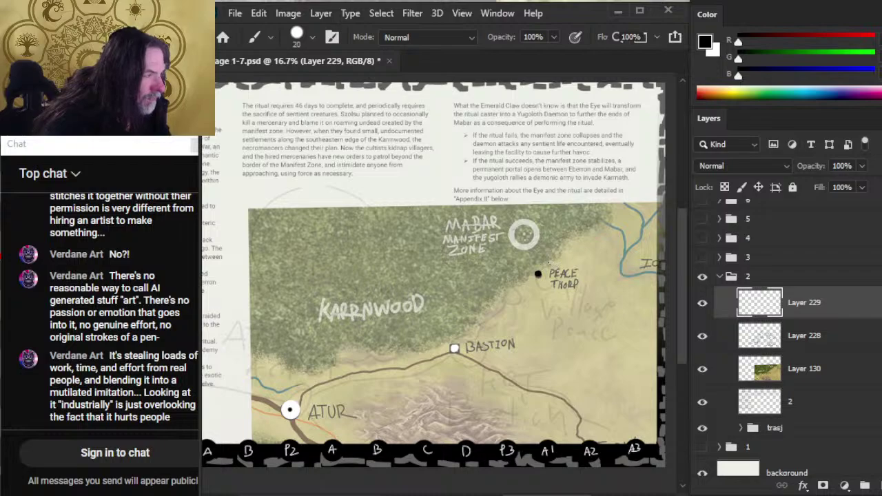
Handwrite the labels Village Peace and Fort Bastion beside their markers with a 15 px black brush, and save the document.
key(bracketleft)
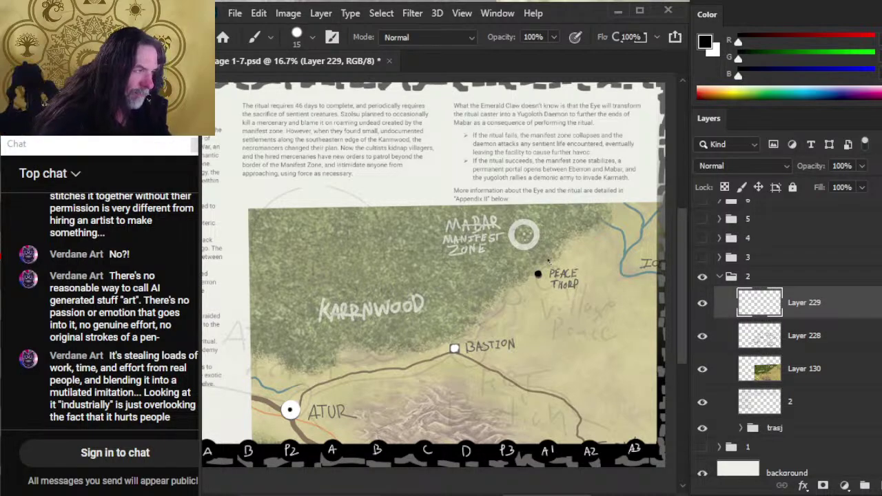
mouse_move(548, 258)
mouse_down()
mouse_move(552, 268)
mouse_move(556, 258)
mouse_up()
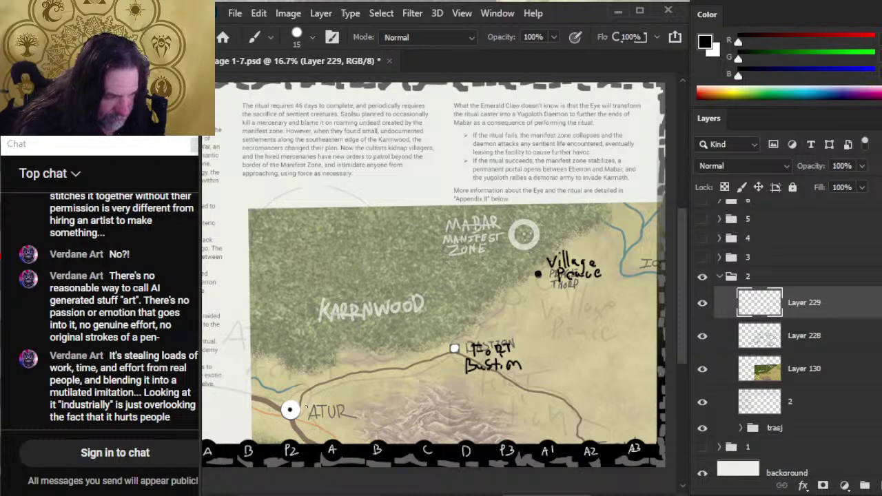
key(l)
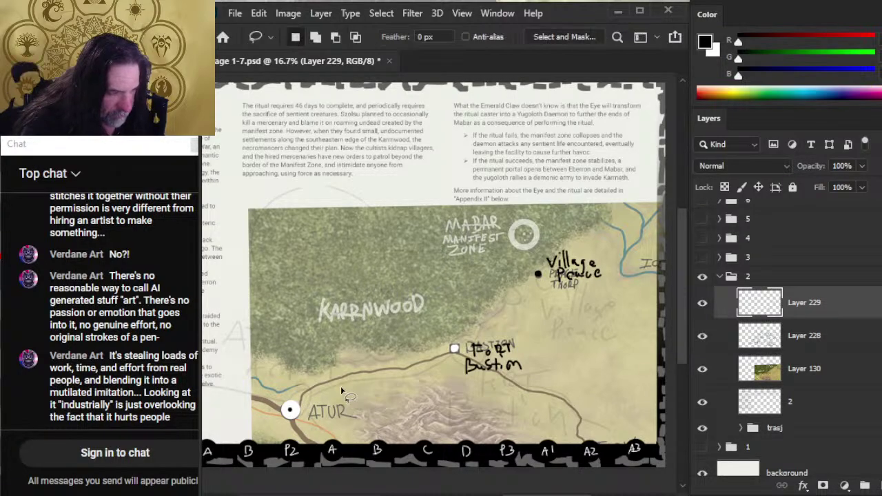
key(ctrl+s)
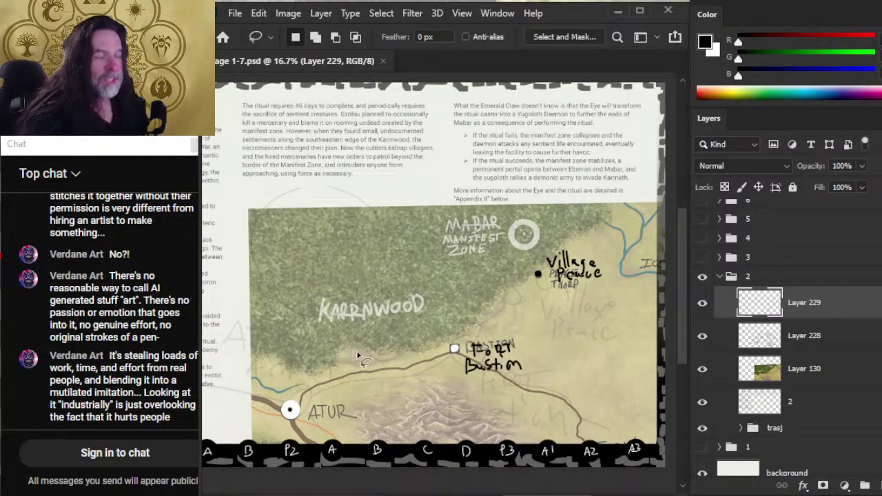
drag(364, 352, 359, 354)
key(ctrl+d)
Handwrite the label Atur Academy in black beside the Atur marker.
key(b)
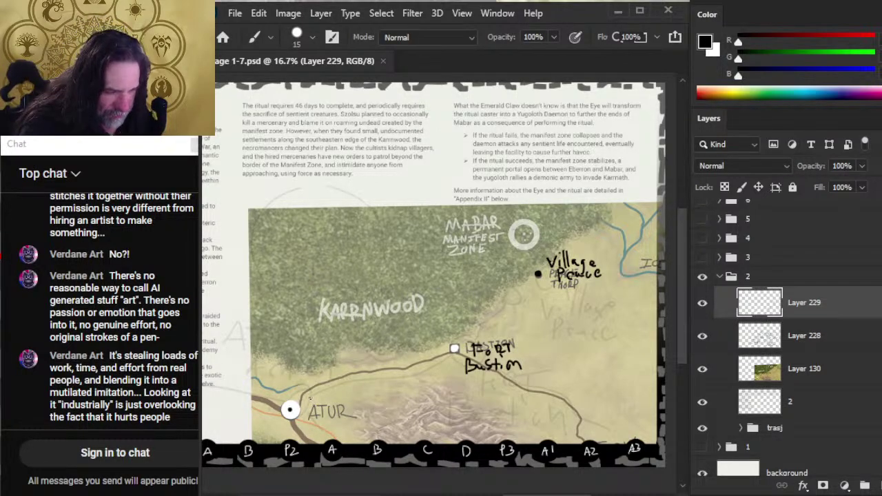
mouse_move(312, 395)
mouse_down()
mouse_move(306, 412)
mouse_move(319, 412)
mouse_up()
drag(307, 405, 350, 411)
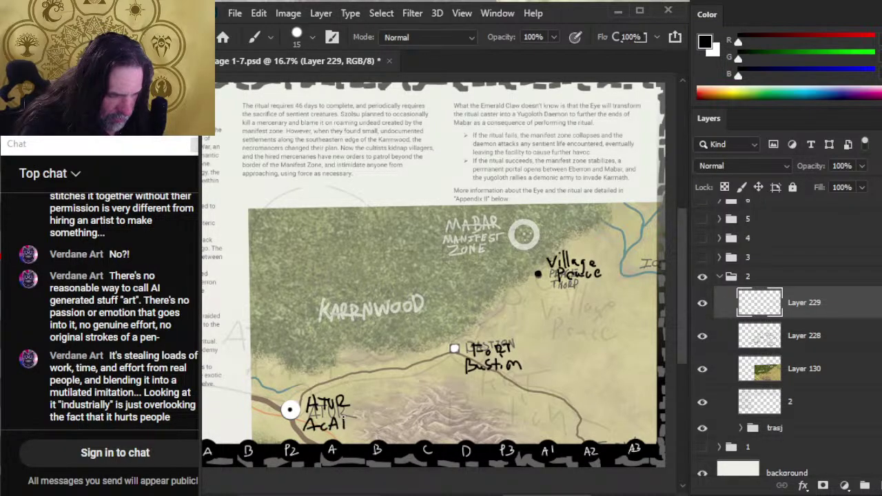
right_click(363, 416)
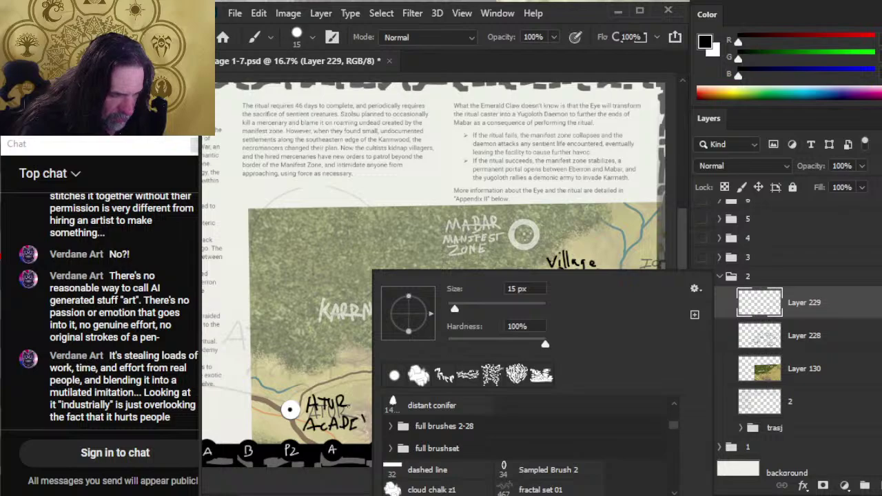
key(Escape)
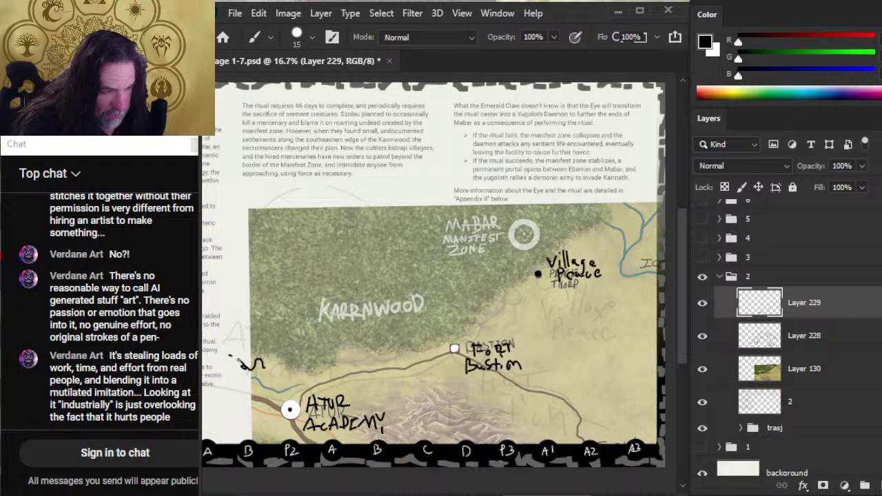
Draw a jagged black line along the Karrnwood forest's southern edge, past Bastion and Peace Thorp, up to the map's upper edge.
drag(265, 365, 337, 369)
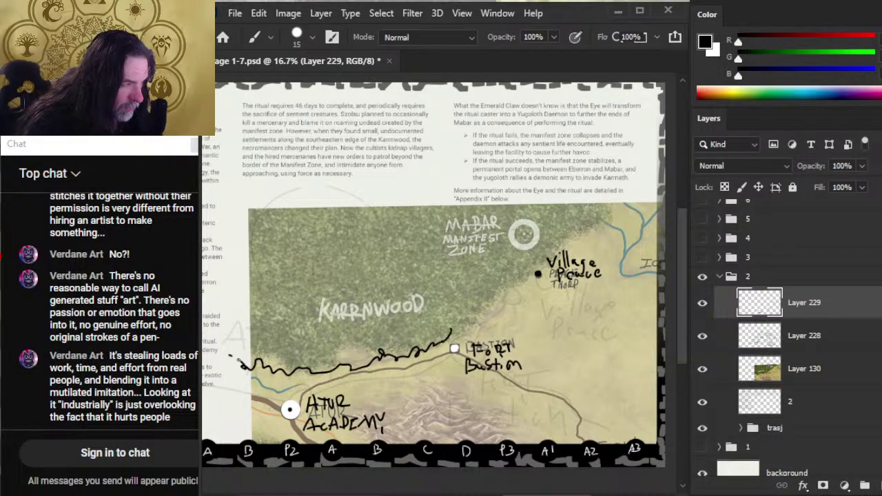
drag(487, 310, 510, 288)
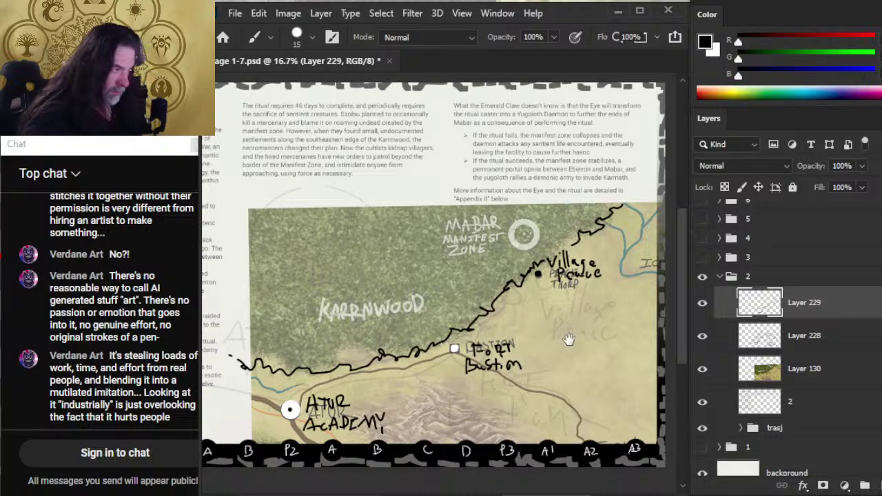
Group Layer 229, Layer 228 and Layer 130 together and name the group map.
drag(461, 310, 404, 274)
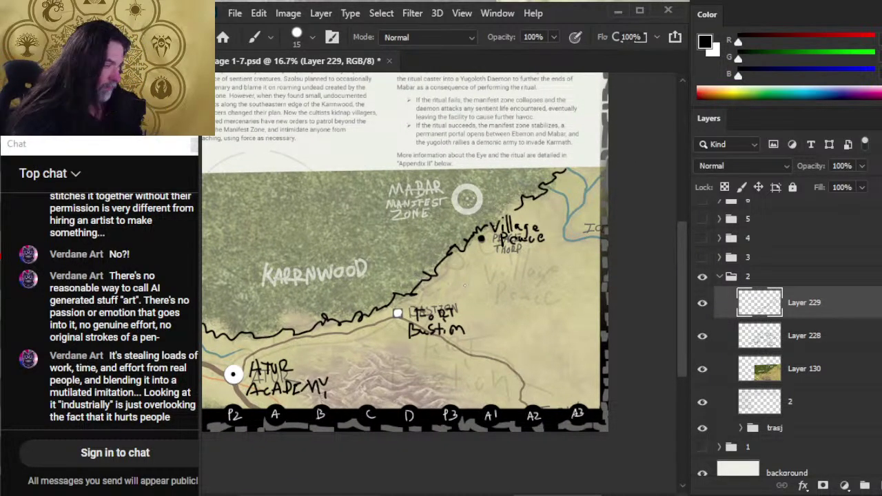
key(z)
scroll(455, 303, down, 3)
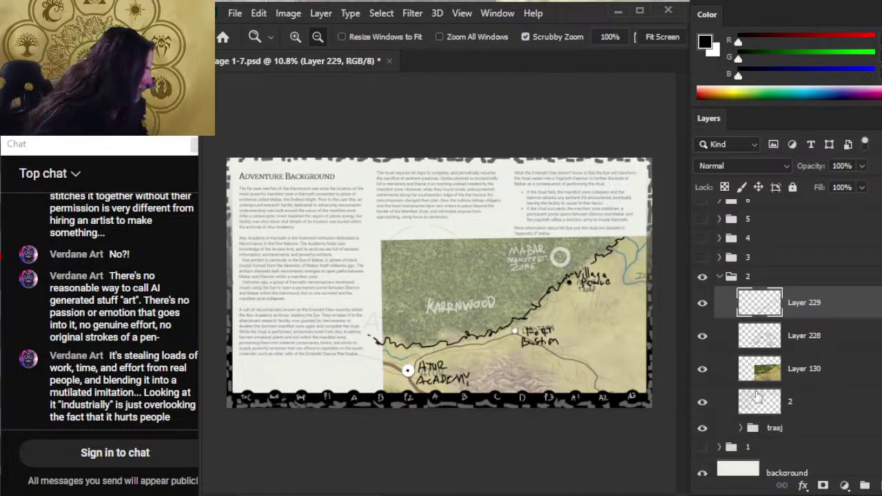
shift+click(810, 382)
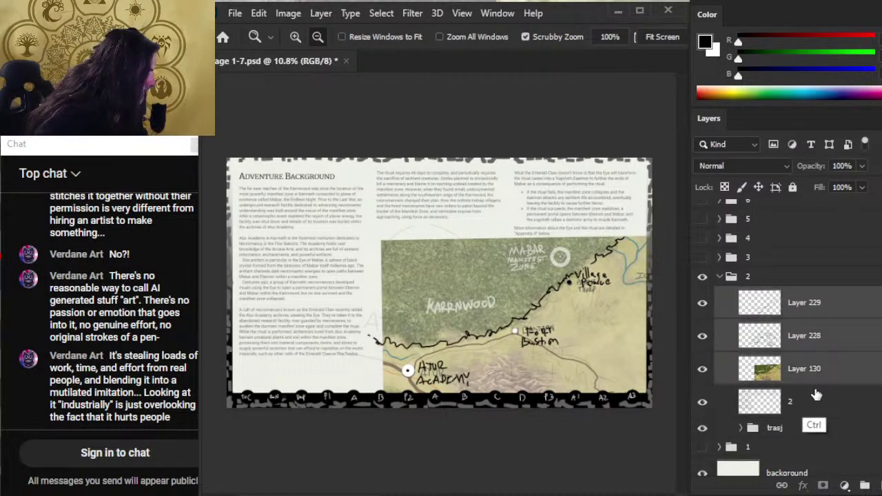
key(ctrl+g)
click(741, 342)
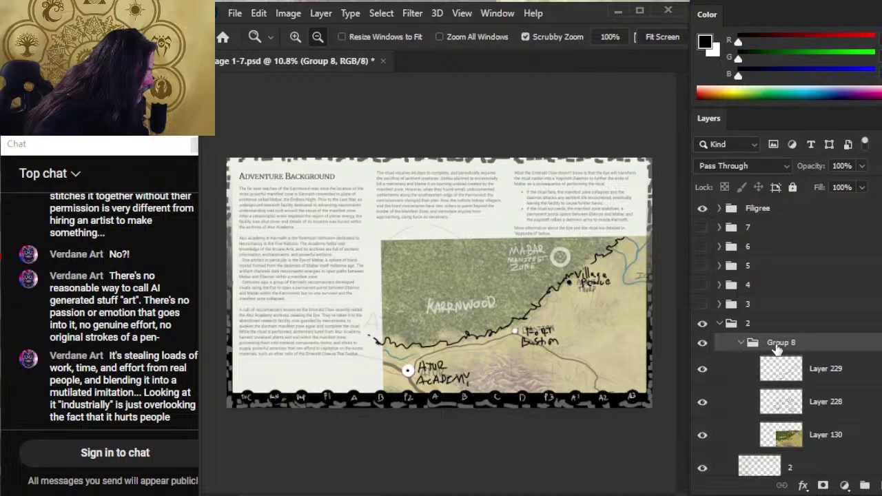
double_click(777, 345)
text(map)
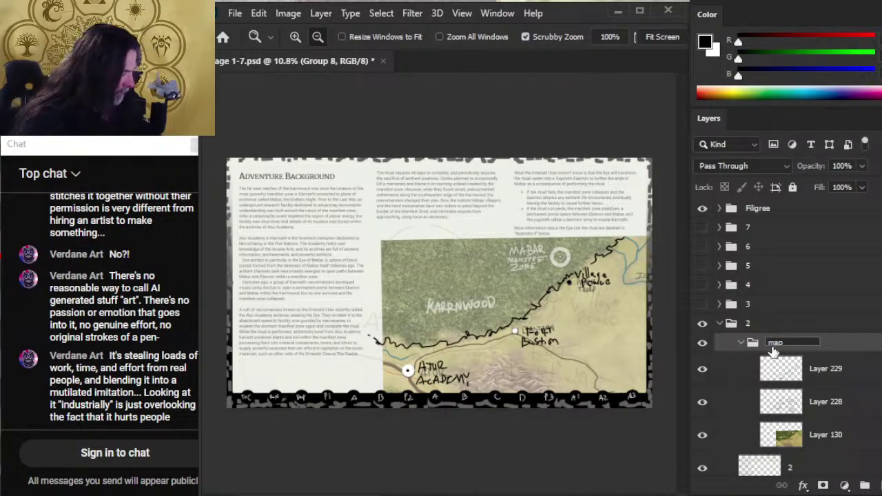
key(Return)
Move the map group up the page until Teryk and the top of the Ashen Spires show above the page tabs.
key(v)
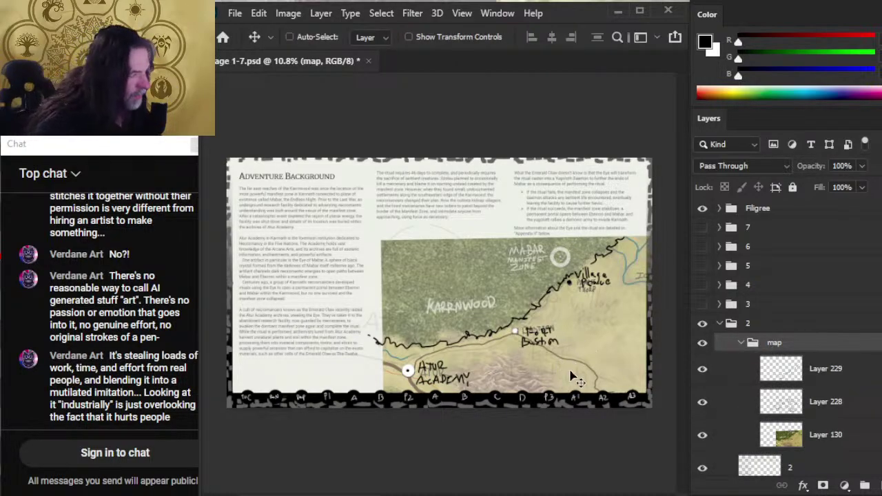
drag(577, 379, 596, 386)
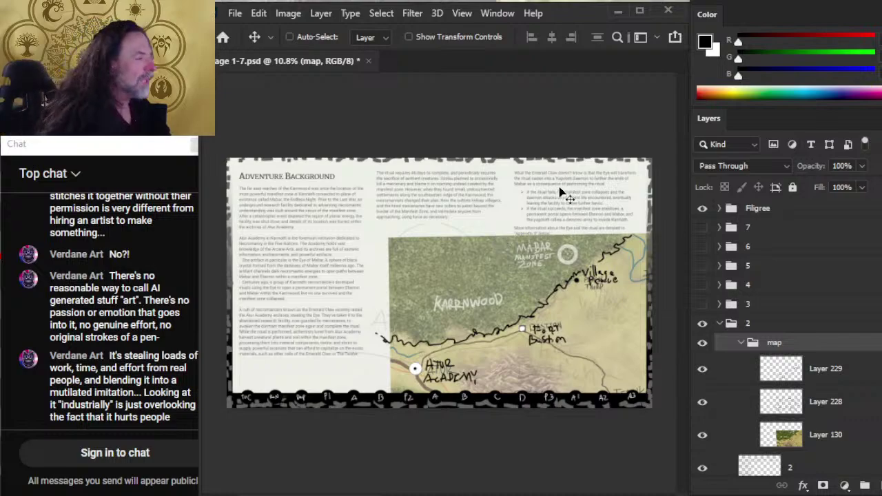
drag(599, 298, 592, 282)
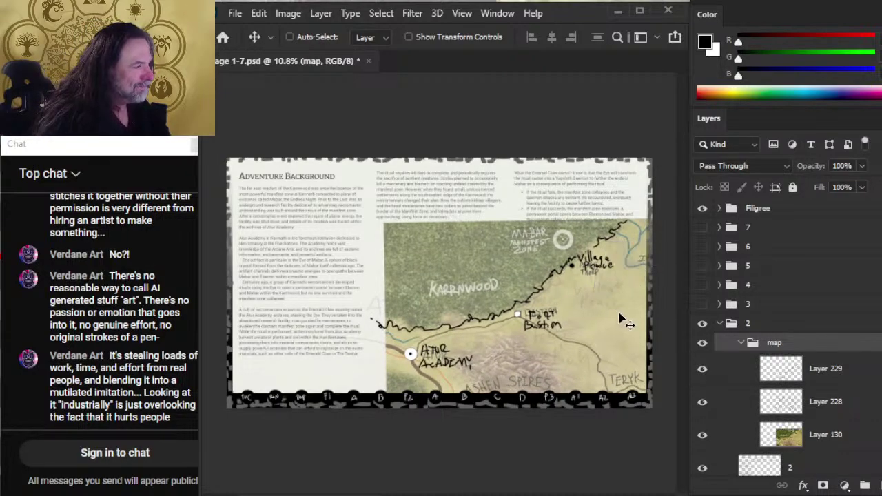
mouse_move(611, 312)
mouse_down()
mouse_move(613, 300)
mouse_move(613, 318)
mouse_up()
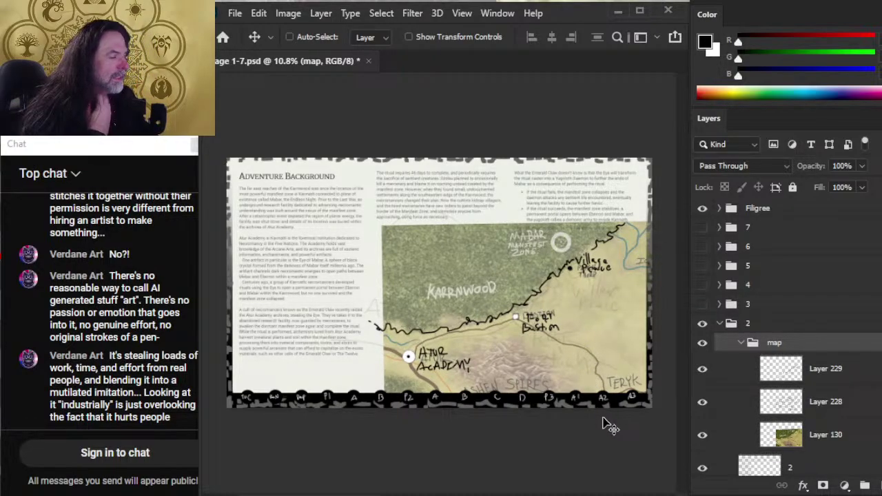
Move the Fort Bastion label on Layer 229 to just below the Bastion marker and deselect it.
click(799, 368)
key(l)
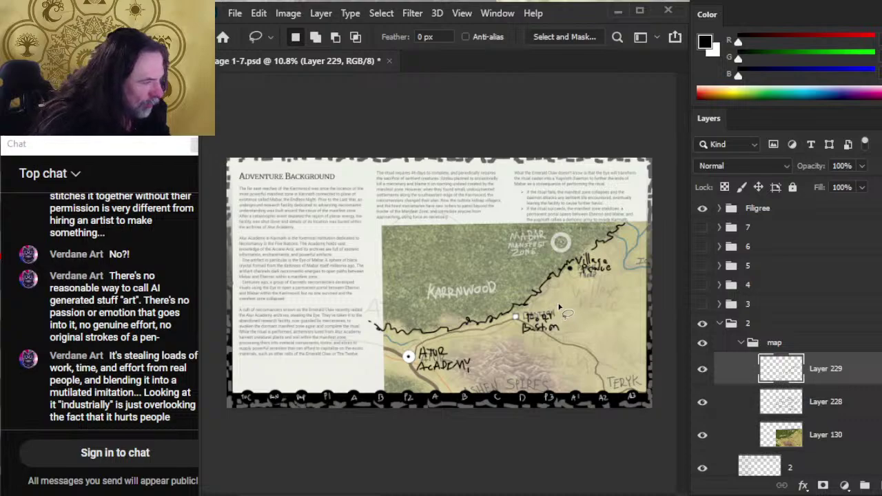
mouse_move(559, 308)
mouse_down()
mouse_move(569, 346)
mouse_move(561, 306)
mouse_move(514, 338)
mouse_up()
key(v)
key(l)
key(ctrl+d)
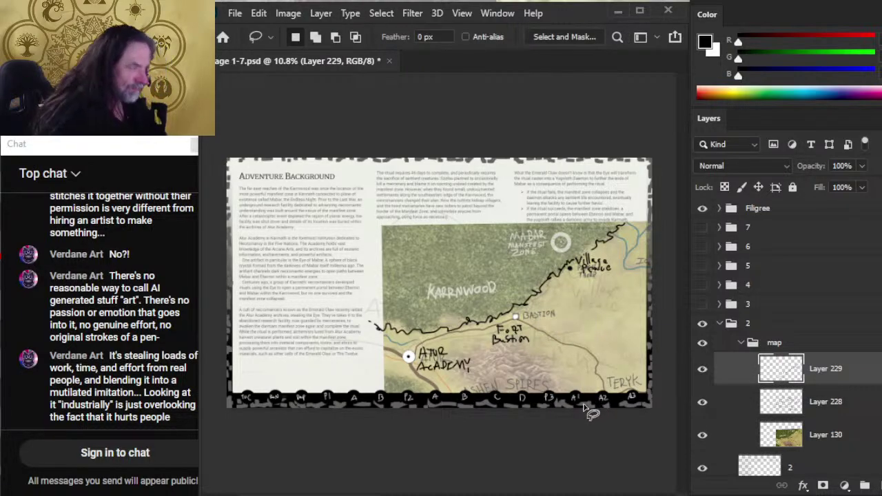
Place text layer 2 above the map group, and cut its third text column onto a new layer.
click(805, 466)
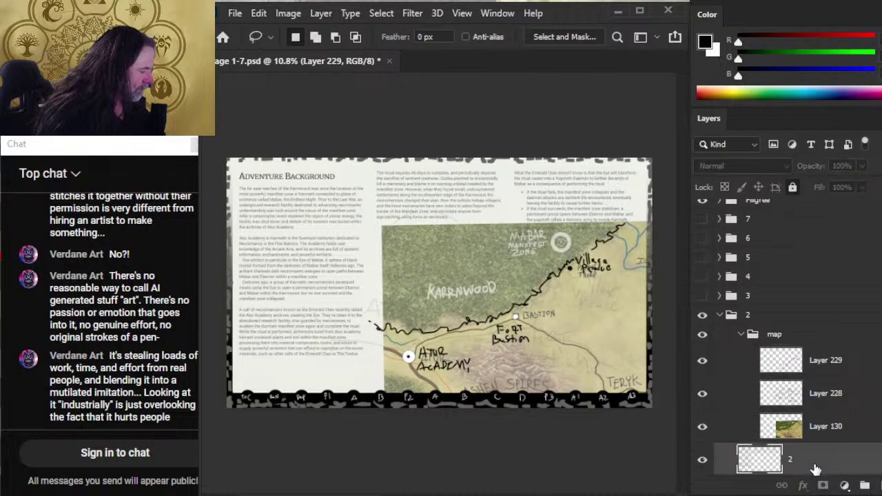
drag(811, 463, 793, 329)
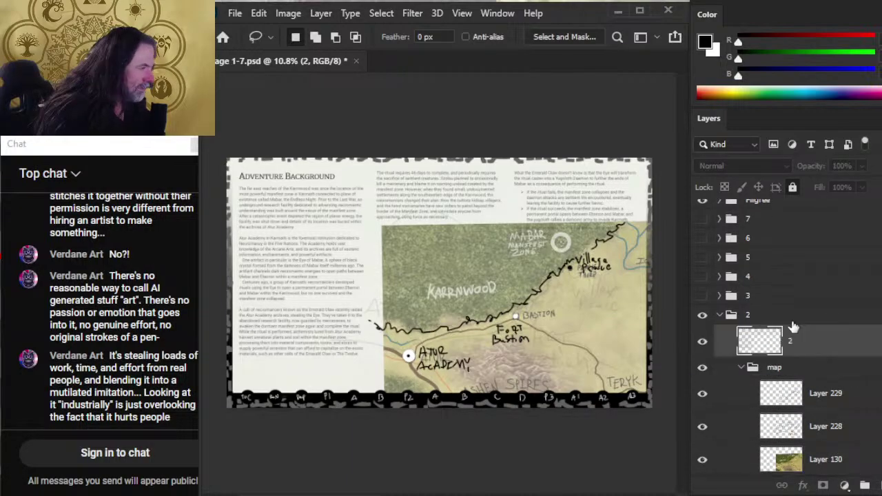
key(z)
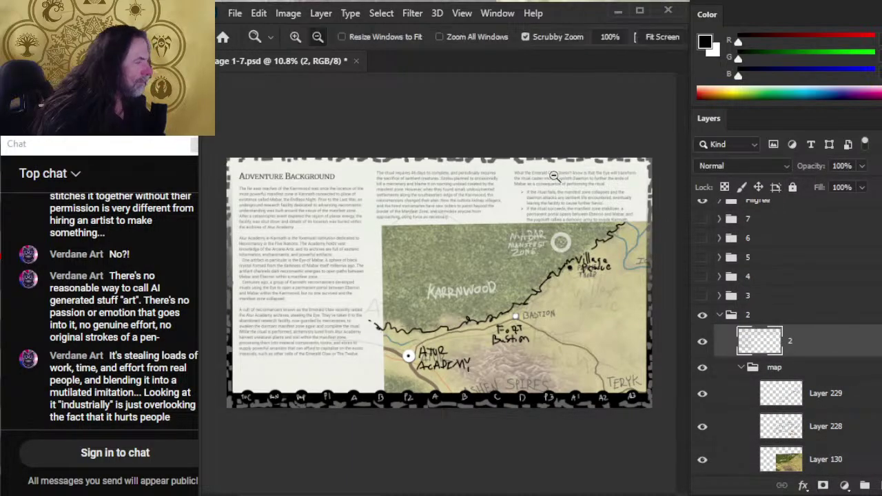
drag(554, 173, 566, 181)
key(l)
drag(472, 182, 529, 151)
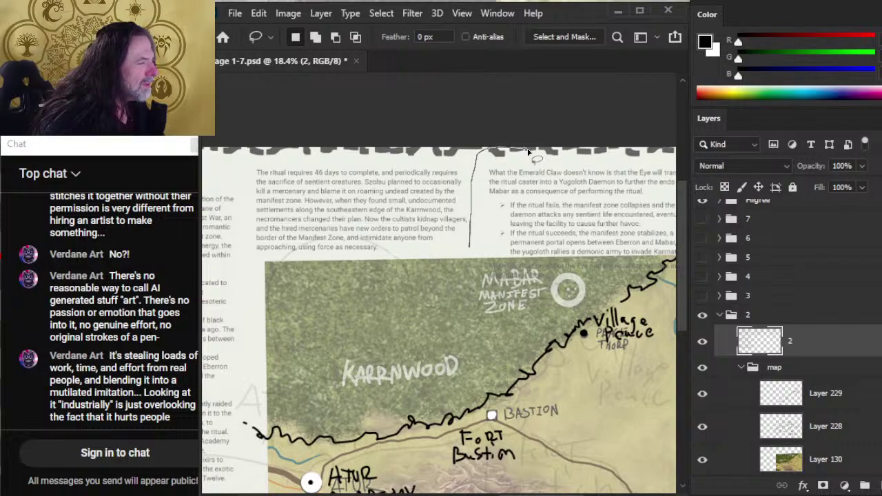
mouse_move(469, 247)
mouse_down()
mouse_move(497, 282)
mouse_move(575, 277)
mouse_up()
drag(529, 152, 483, 149)
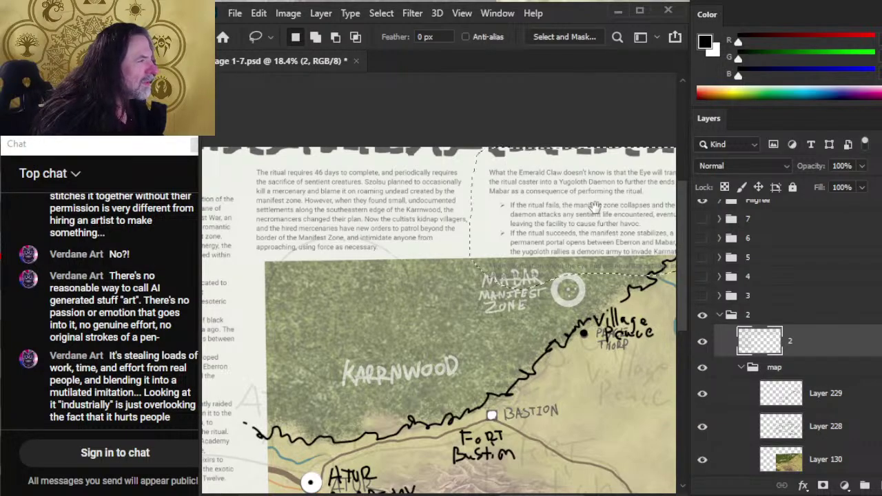
scroll(580, 348, right, 3)
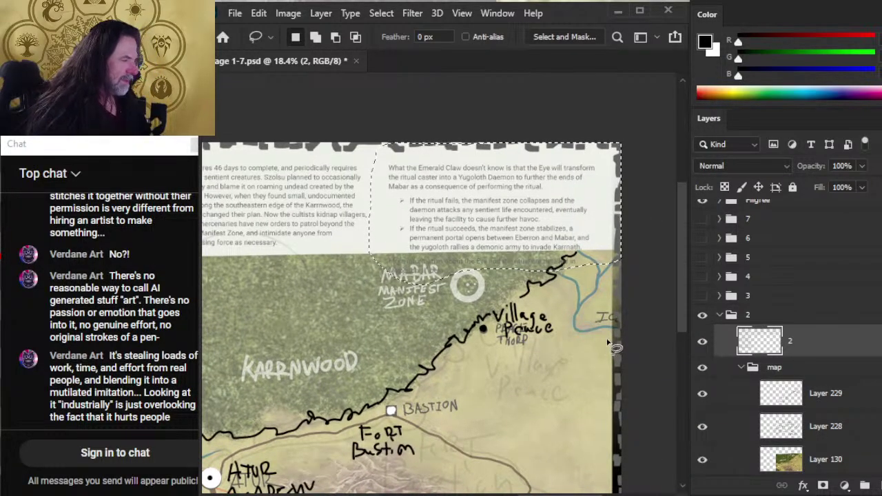
key(ctrl+x)
key(ctrl+v)
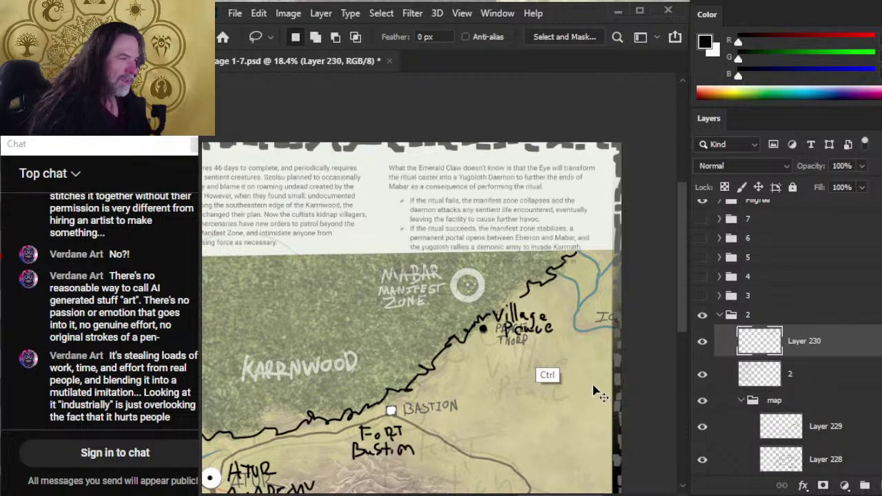
Move the pasted third text column straight down to the lower part of the spread, over the map.
key(z)
scroll(499, 394, down, 3)
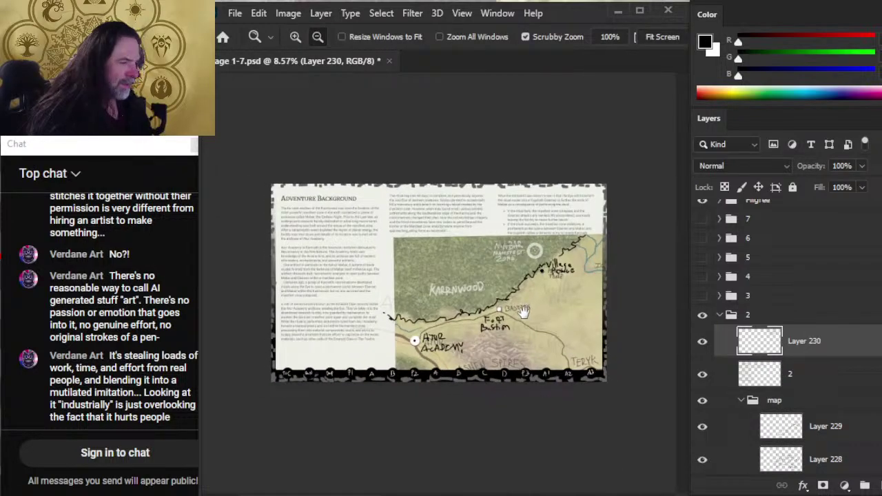
key(v)
drag(565, 263, 587, 377)
drag(509, 396, 603, 413)
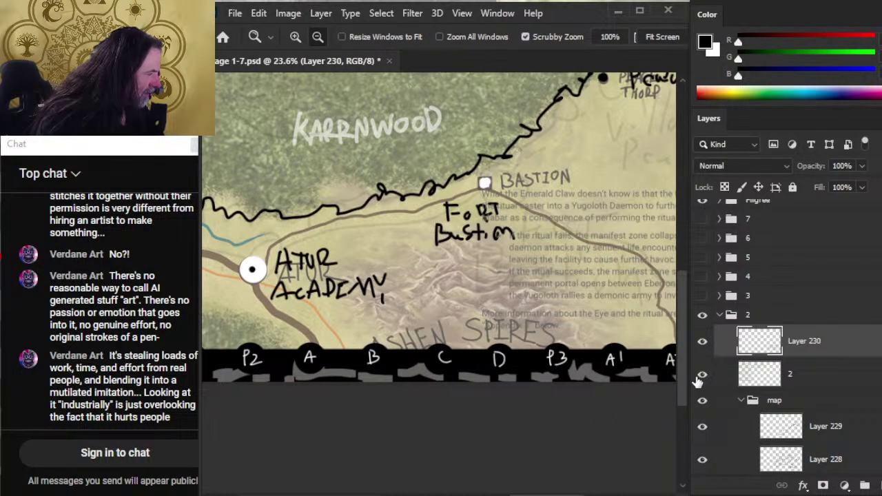
Hide the map group and nudge the third text column up slightly from the page tabs.
click(703, 401)
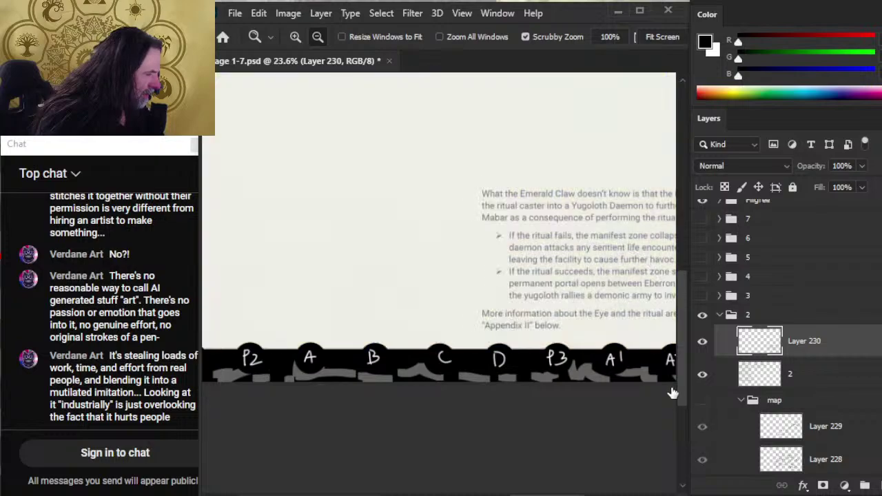
drag(550, 353, 517, 394)
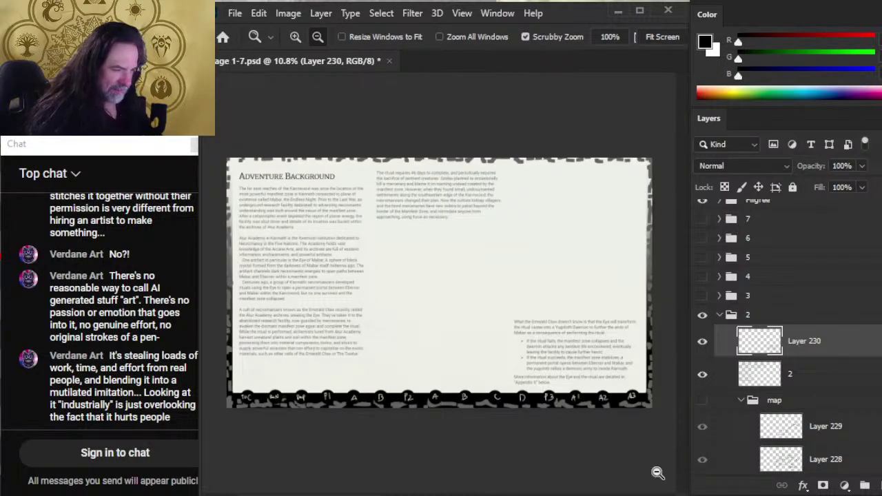
key(v)
key(shift+Up)
key(shift+Up)
key(shift+Up)
key(shift+Up)
key(shift+Up)
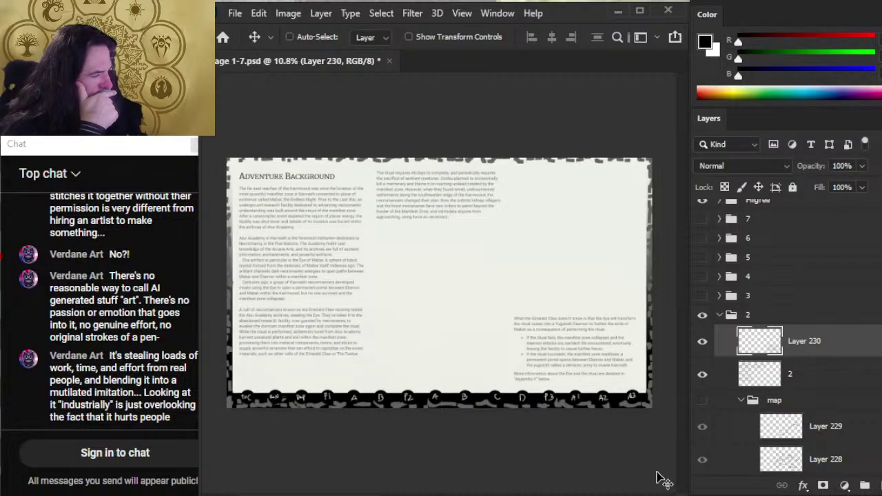
Move the second text column on layer 2 down to the page bottom, level with the third column's end, and deselect it.
click(829, 383)
key(l)
drag(403, 162, 407, 155)
key(v)
mouse_move(434, 210)
mouse_down()
mouse_move(435, 370)
mouse_move(433, 363)
mouse_up()
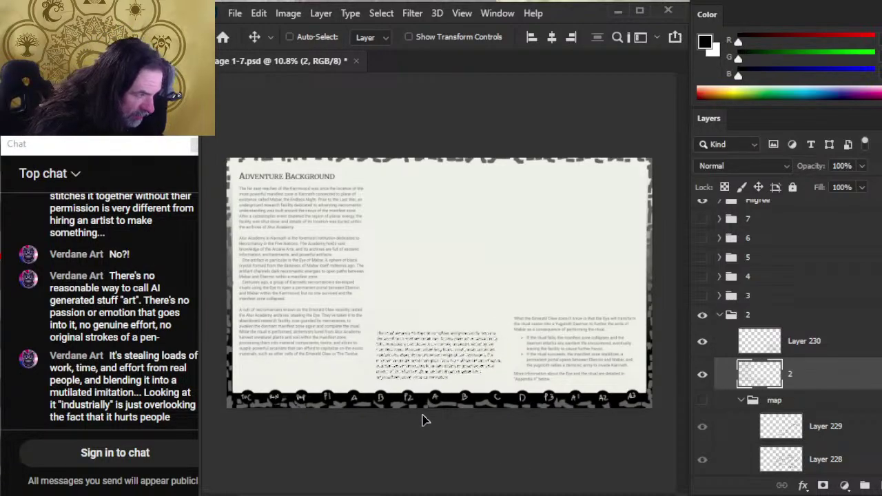
key(l)
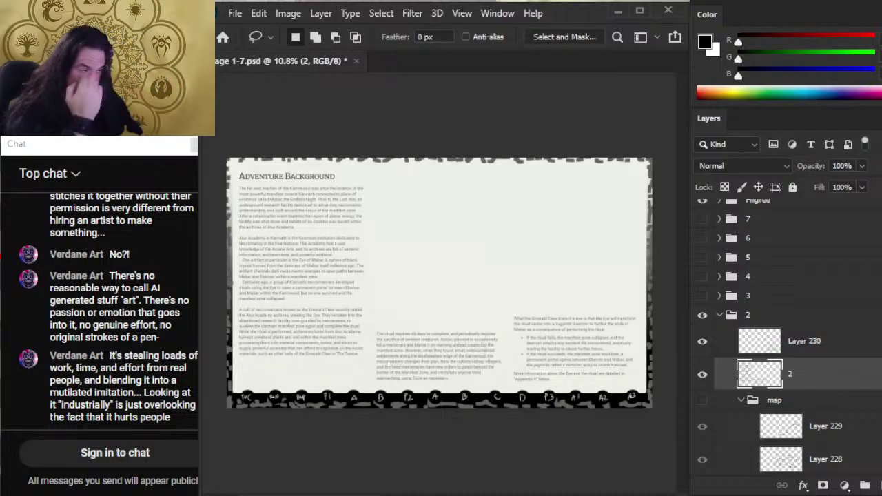
Show the map group again and move it up to the top of the spread, above the two relocated text columns.
click(702, 400)
click(731, 406)
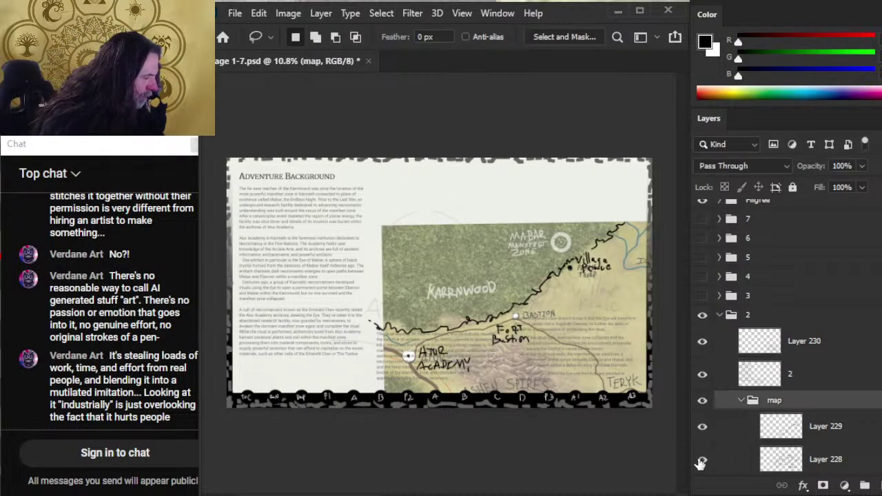
key(v)
drag(600, 390, 662, 327)
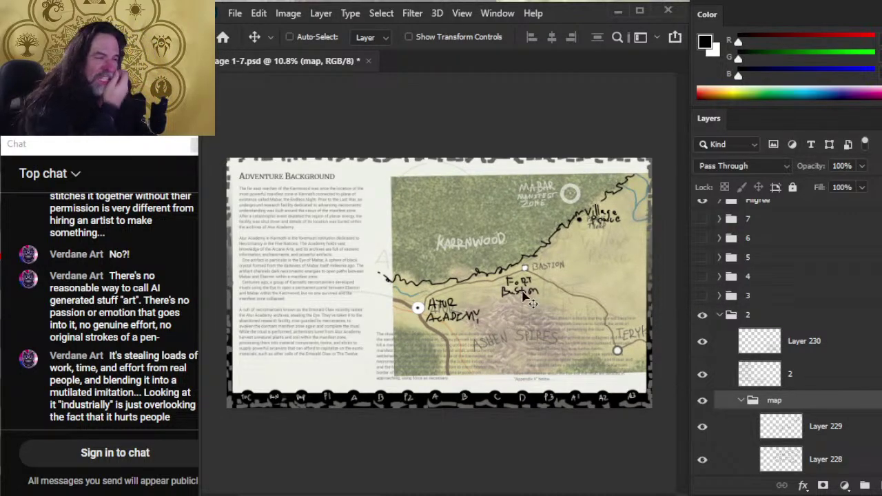
mouse_move(601, 336)
mouse_down()
mouse_move(587, 339)
mouse_move(606, 324)
mouse_up()
key(l)
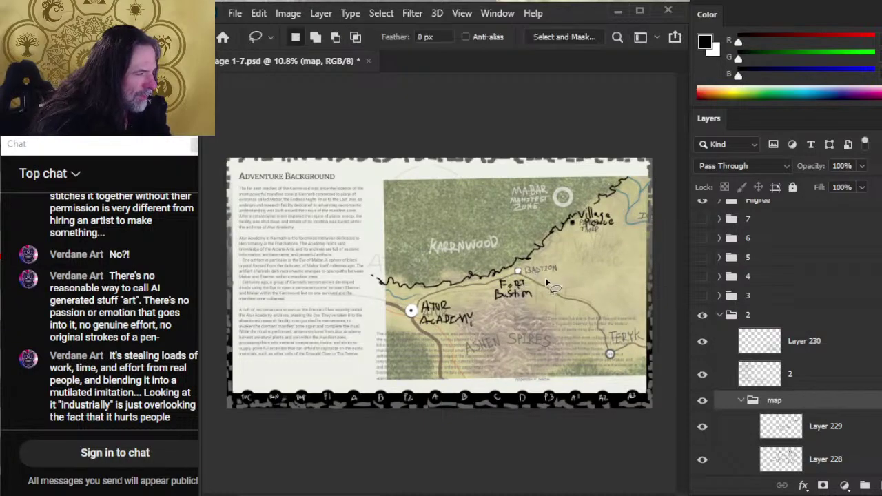
Select the area around the Fort Bastion label, try to move it with Layer 230 active, and toggle that layer's visibility.
drag(547, 282, 544, 285)
key(v)
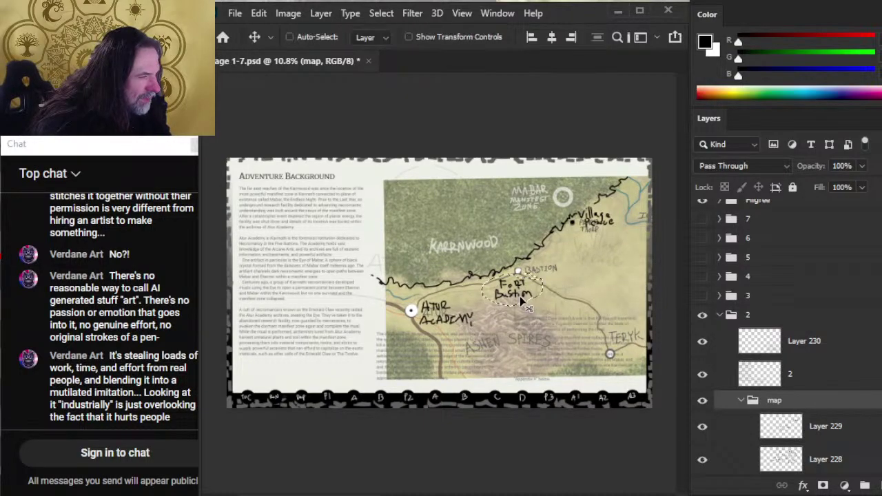
click(813, 350)
mouse_move(566, 347)
mouse_down()
mouse_move(583, 348)
mouse_move(524, 341)
mouse_move(547, 346)
mouse_move(507, 329)
mouse_up()
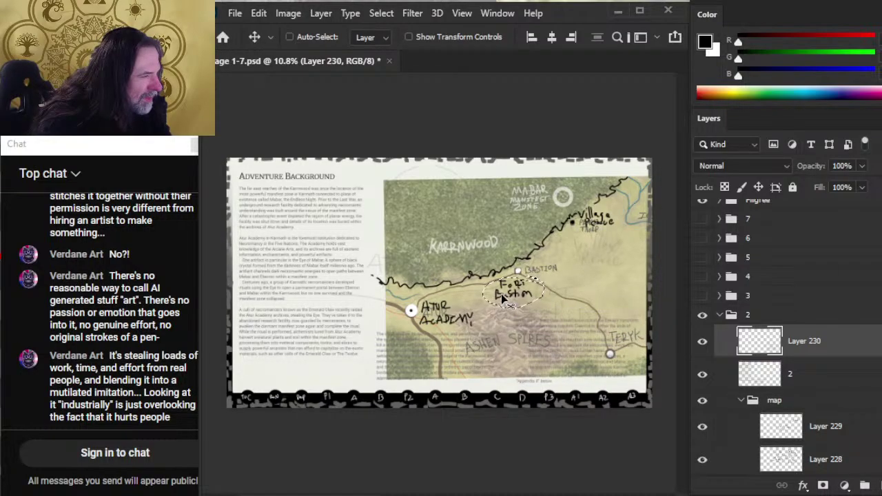
drag(501, 294, 541, 307)
key(Return)
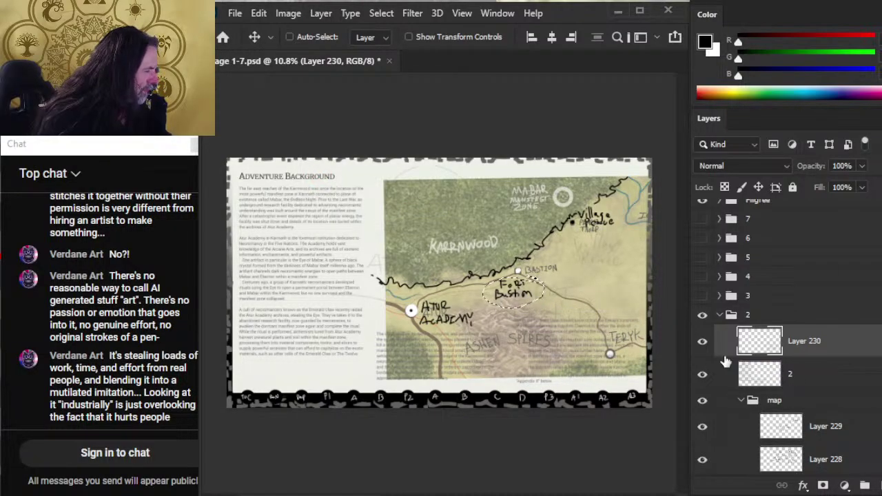
click(702, 344)
click(703, 344)
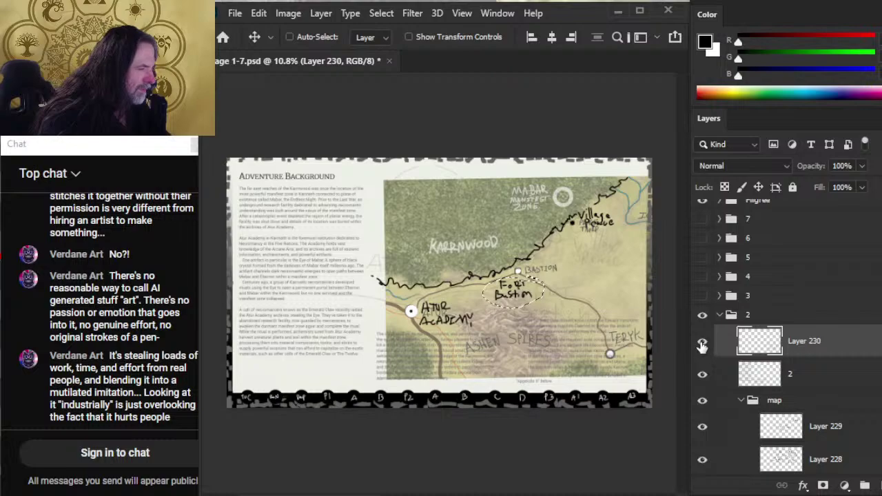
Move the selected Fort Bastion label on Layer 229 to the right of the Bastion marker and deselect it.
click(779, 434)
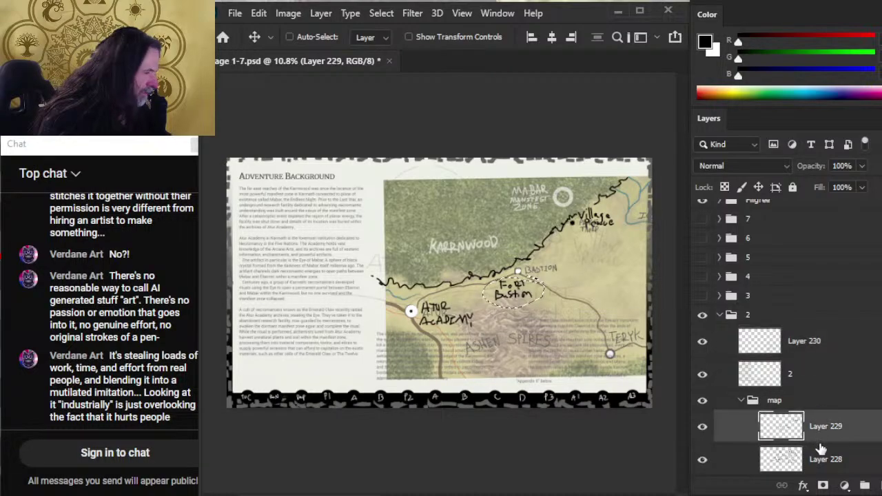
drag(519, 292, 556, 286)
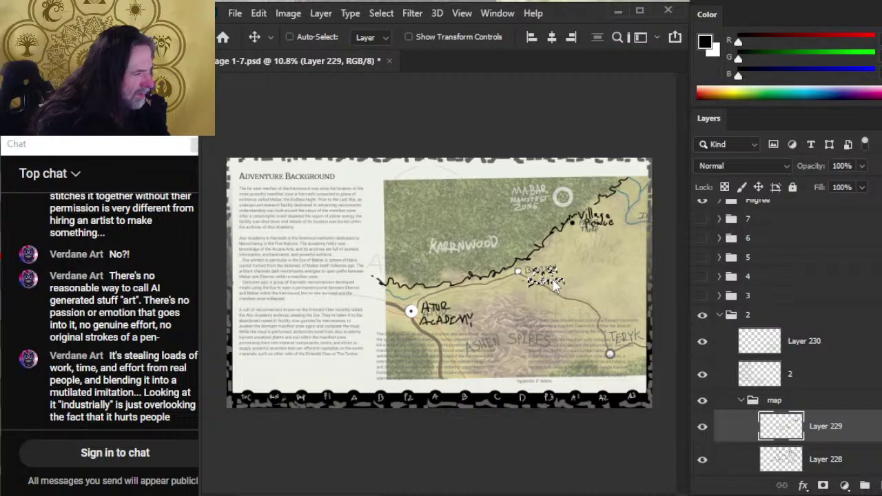
key(l)
key(ctrl+d)
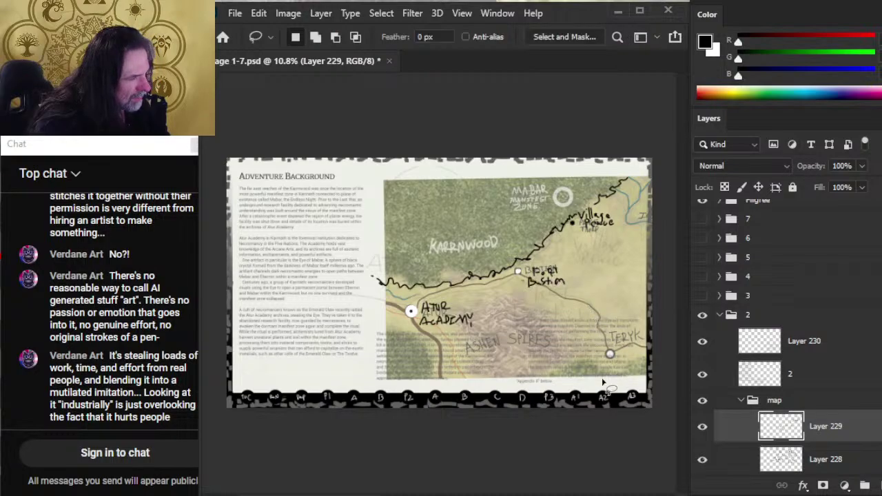
Merge Layer 230 down into layer 2.
right_click(854, 438)
click(815, 345)
right_click(816, 350)
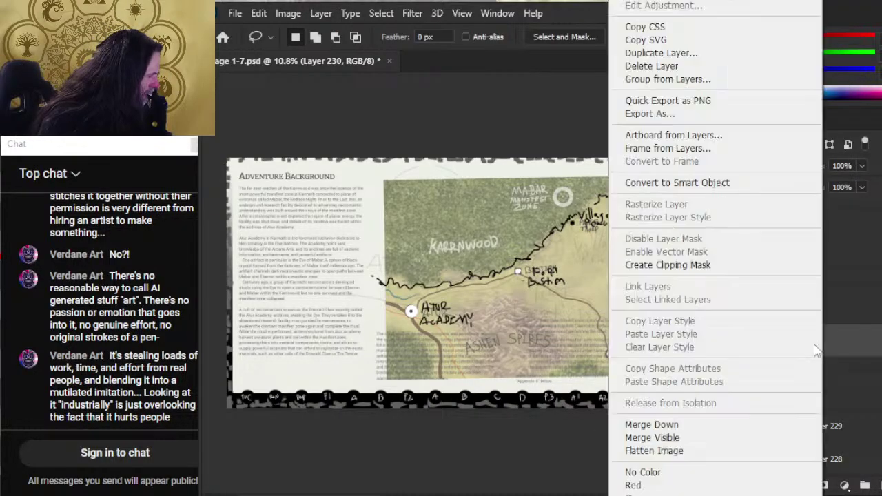
click(730, 425)
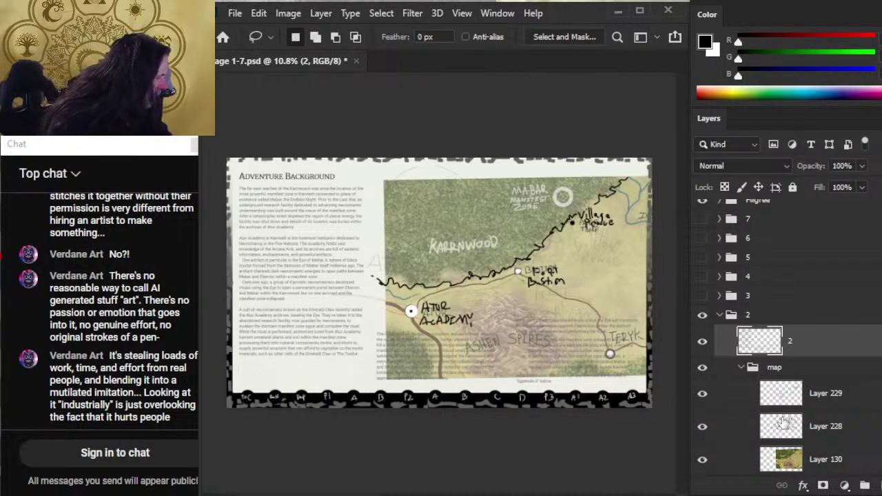
Add a layer mask to the map group and paint out the map's lower part over the text columns with a 400 px black brush.
click(775, 371)
key(b)
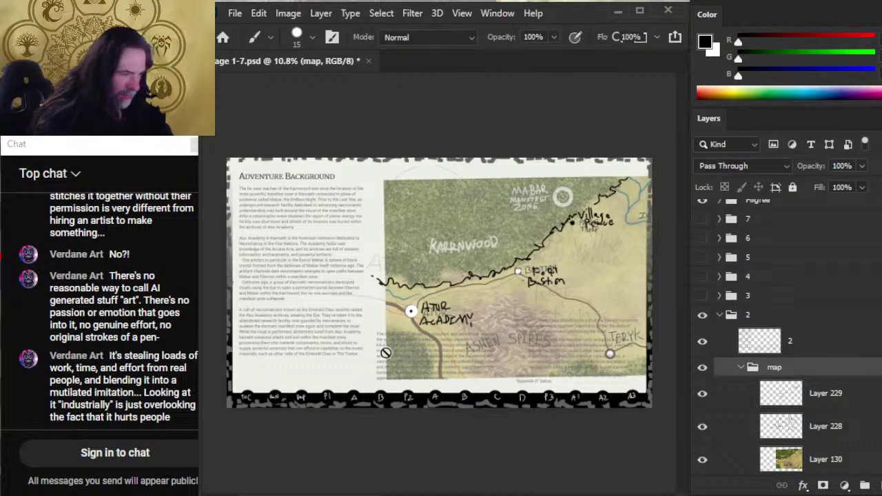
click(822, 485)
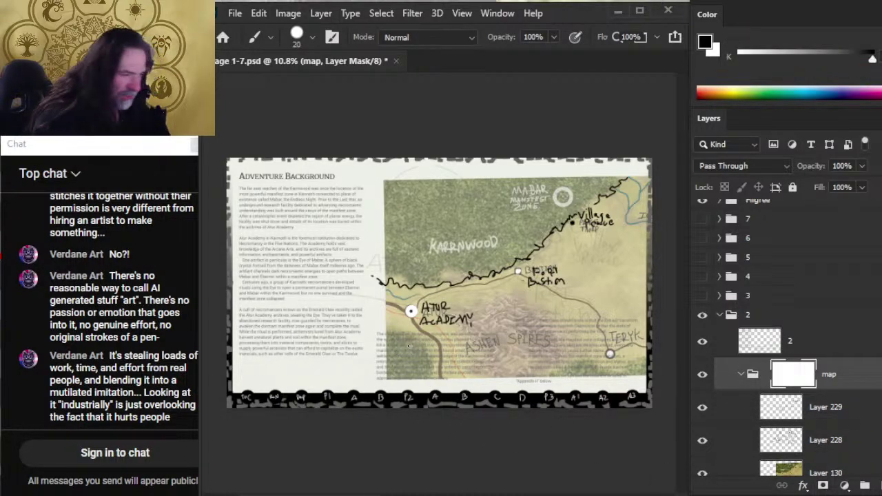
key(bracketright)
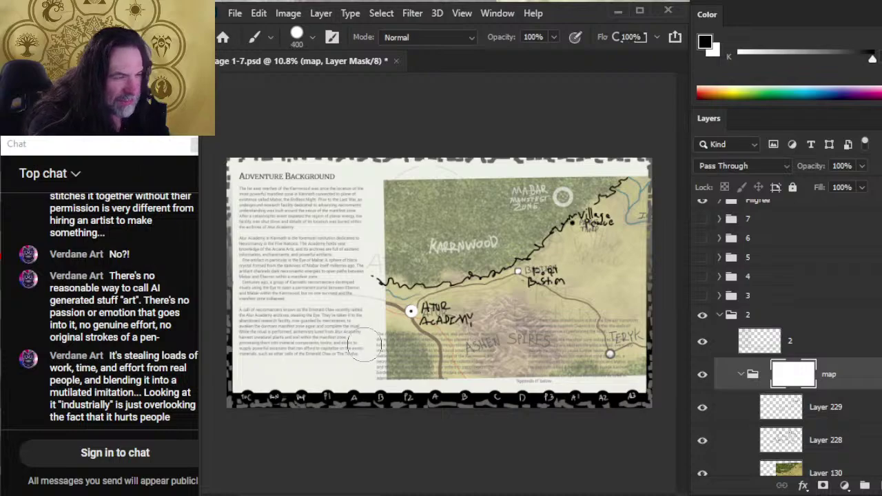
drag(365, 348, 644, 346)
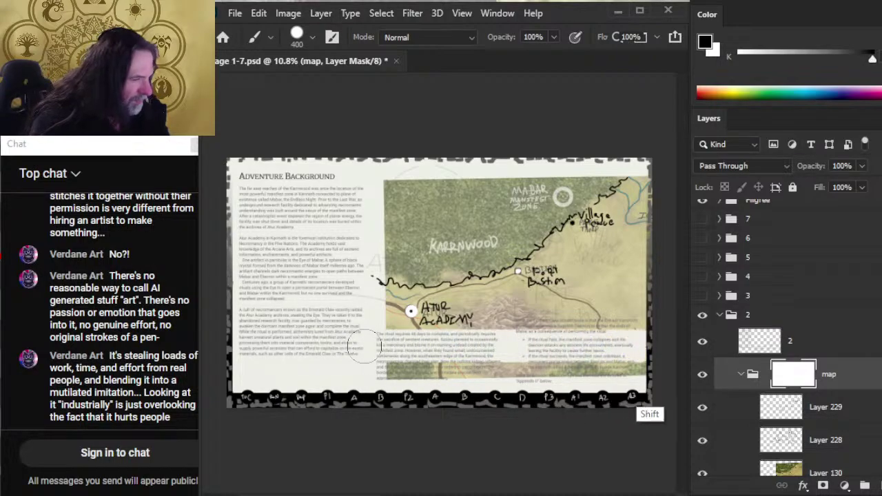
drag(365, 373, 645, 370)
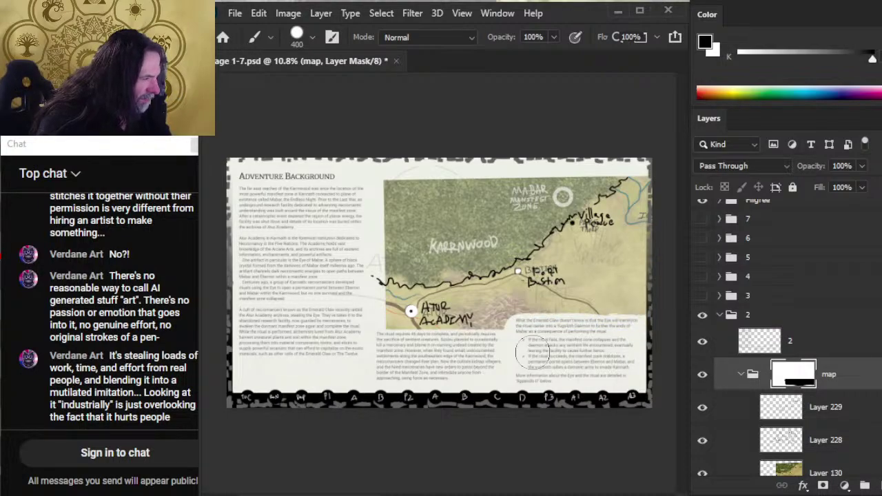
Smudge the lower edge of the map group's mask above the two text columns with a 200 px brush at 40% strength.
key(r)
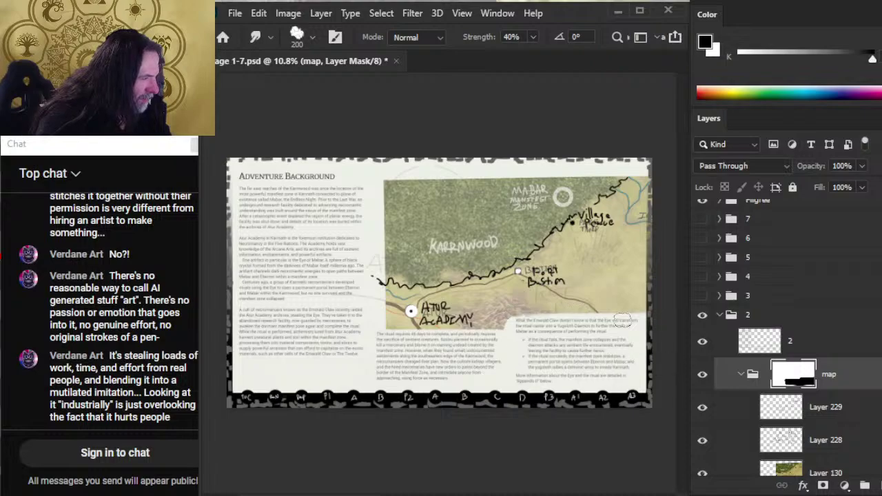
shift+click(609, 310)
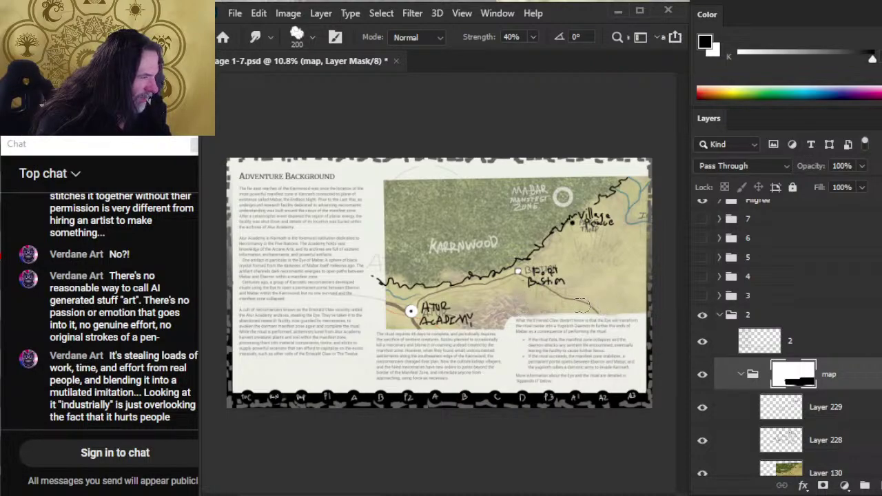
shift+click(604, 314)
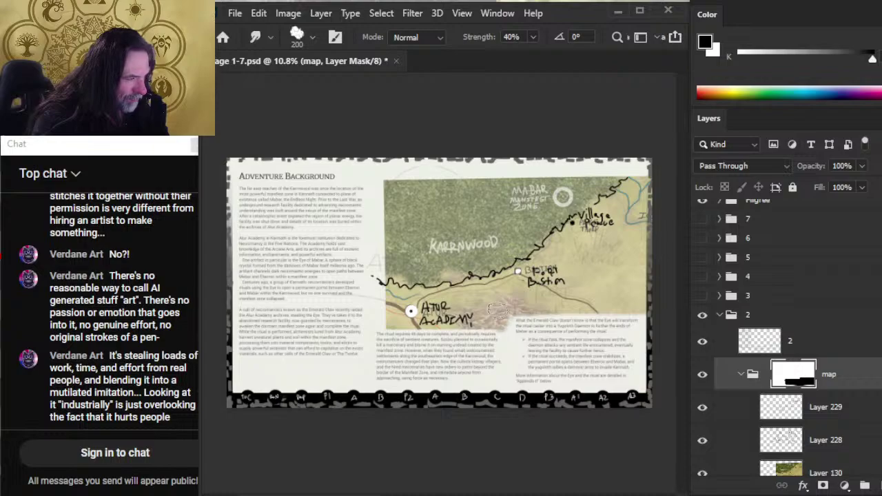
key(shift)
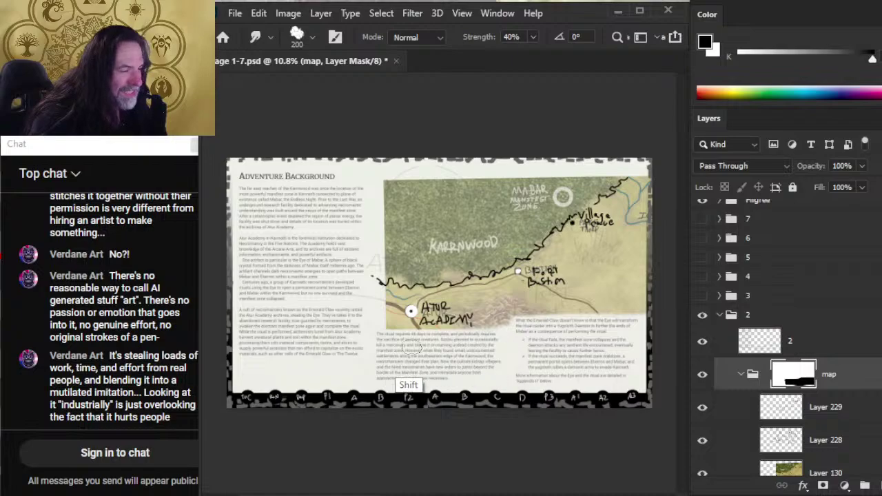
key(b)
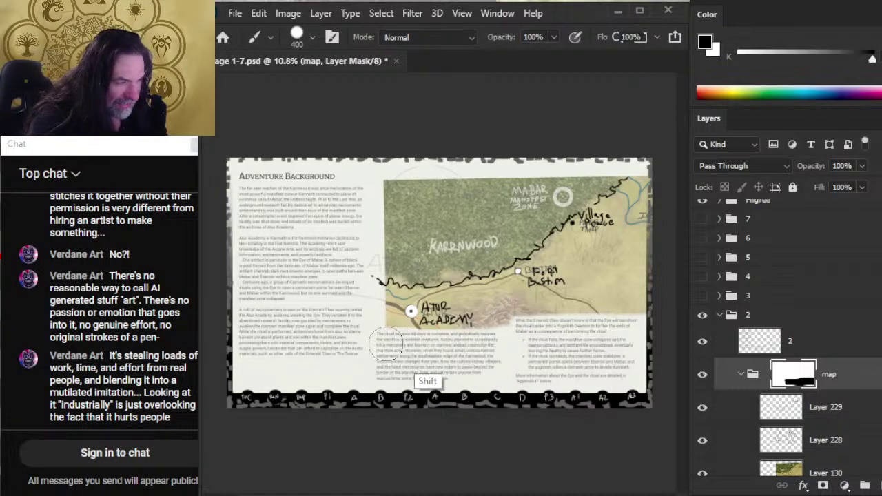
key(r)
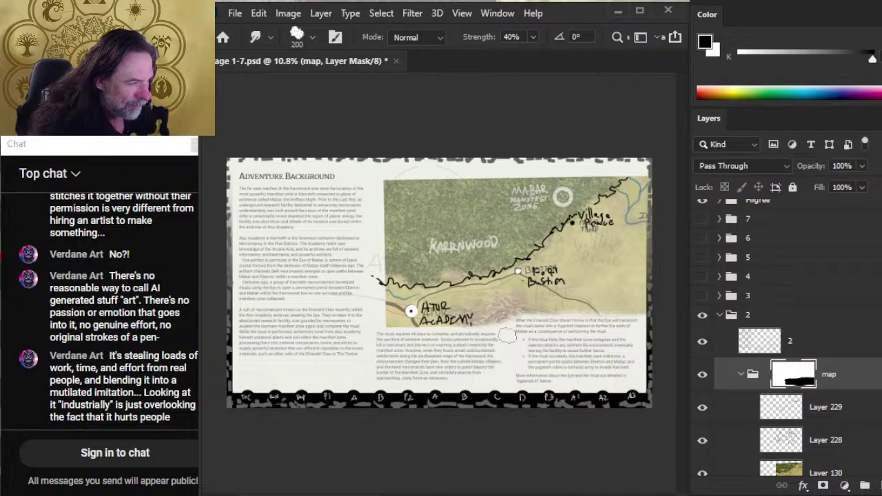
key(b)
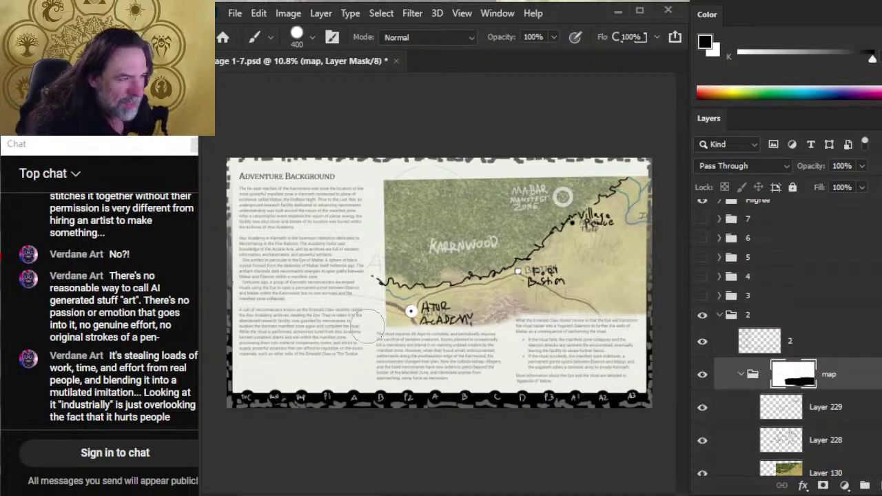
Mask out a strip along the map's left edge, then try a stroke along its upper edge and undo it.
drag(372, 324, 357, 198)
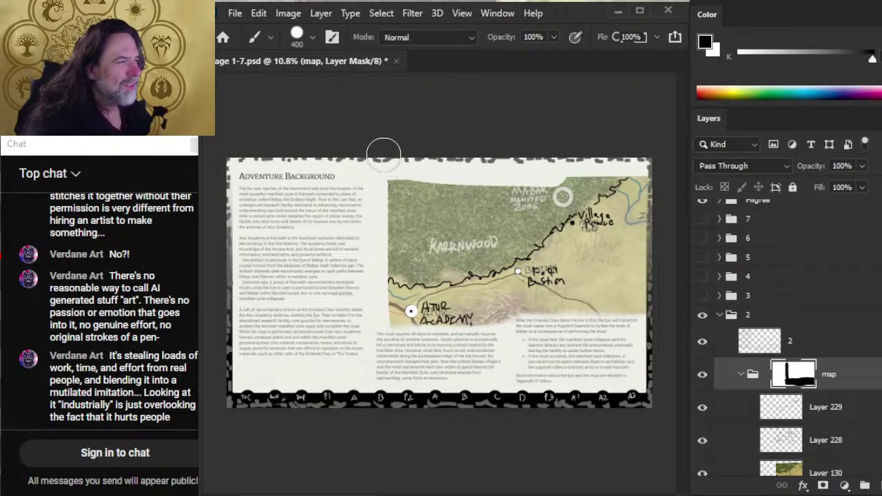
drag(390, 164, 671, 178)
key(ctrl+z)
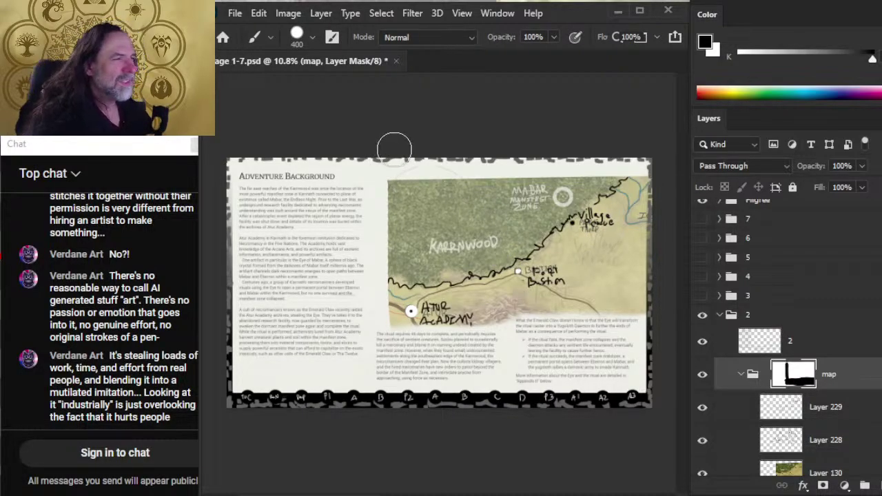
Nudge the whole map group slightly up the page and fine-tune its horizontal position above the text columns.
key(r)
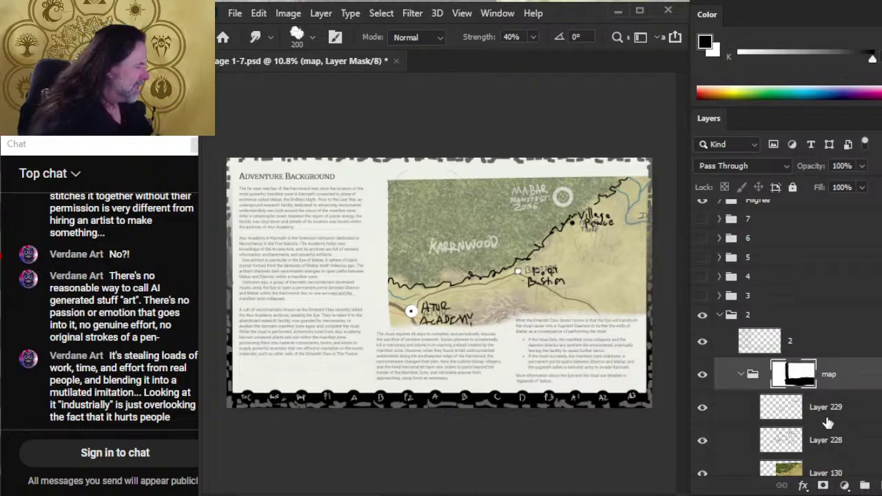
click(732, 382)
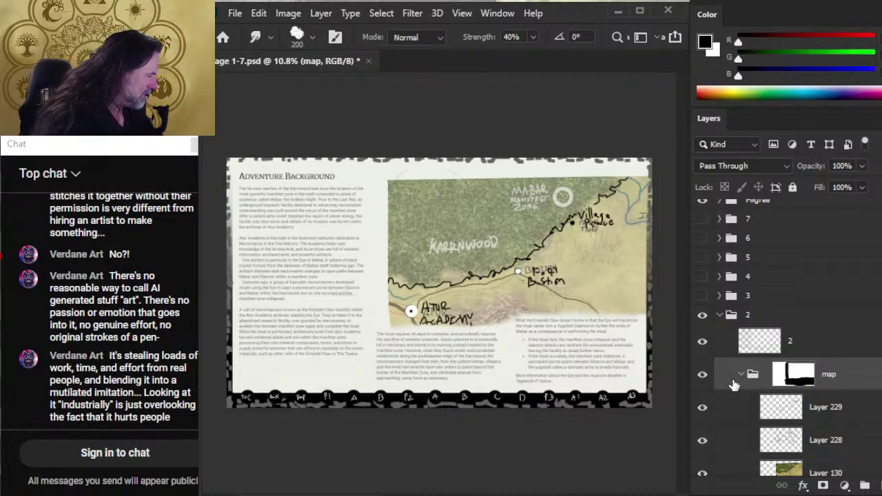
key(v)
key(shift+Up)
key(shift+Up)
key(shift+Up)
key(shift+Up)
key(shift+Up)
key(shift+Up)
key(shift+Up)
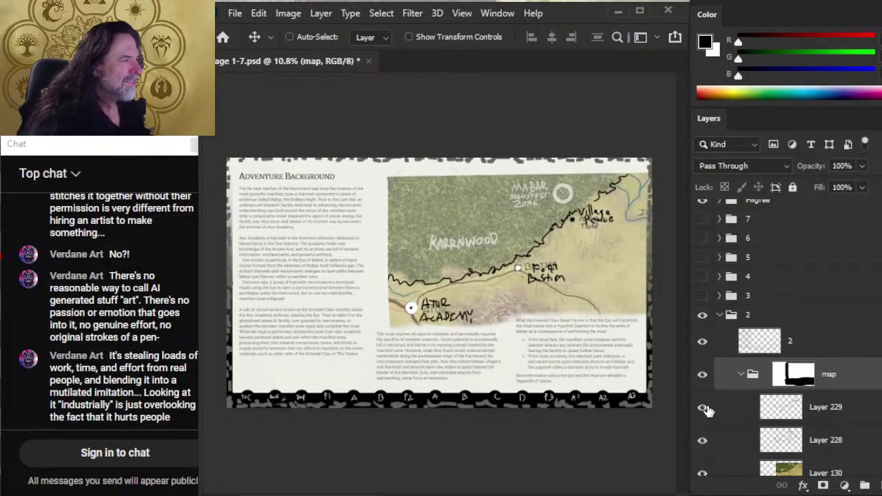
key(shift+Up)
key(shift+Up)
key(shift+Up)
key(shift+Up)
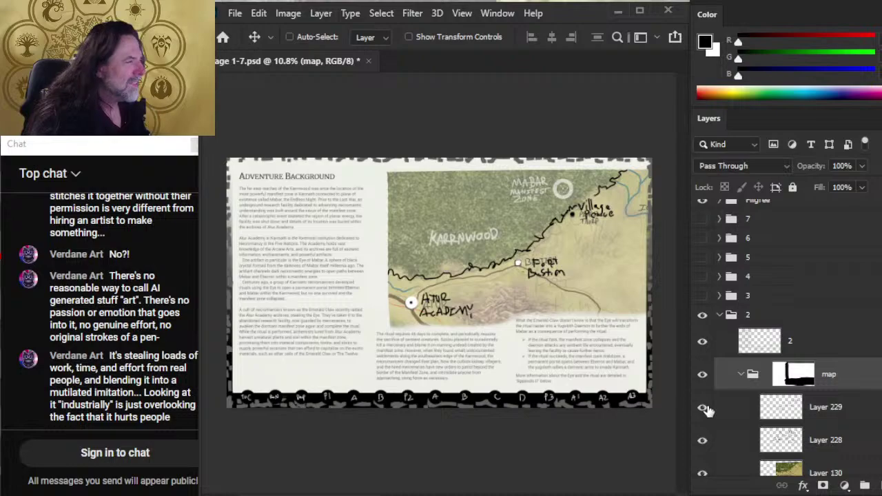
key(shift+Right)
key(shift+Right)
key(shift+Right)
key(shift+Right)
key(shift+Right)
key(shift+Right)
key(shift+Right)
key(shift+Down)
key(shift+Down)
key(shift+Down)
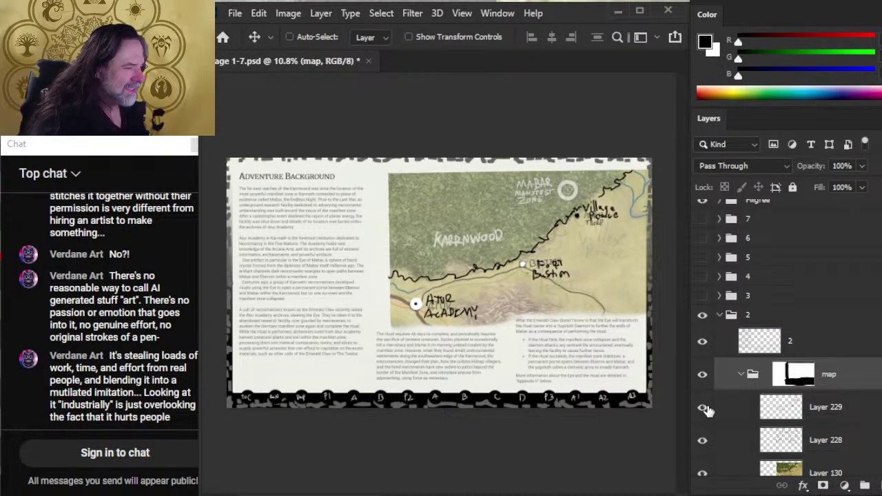
key(shift+Right)
key(shift+Right)
key(shift+Right)
key(shift+Right)
key(shift+Right)
key(shift+Right)
key(shift+Left)
key(shift+Left)
key(shift+Left)
key(shift+Left)
key(shift+Left)
key(shift+Left)
key(shift+Left)
key(shift+Left)
key(shift+Left)
key(shift+Left)
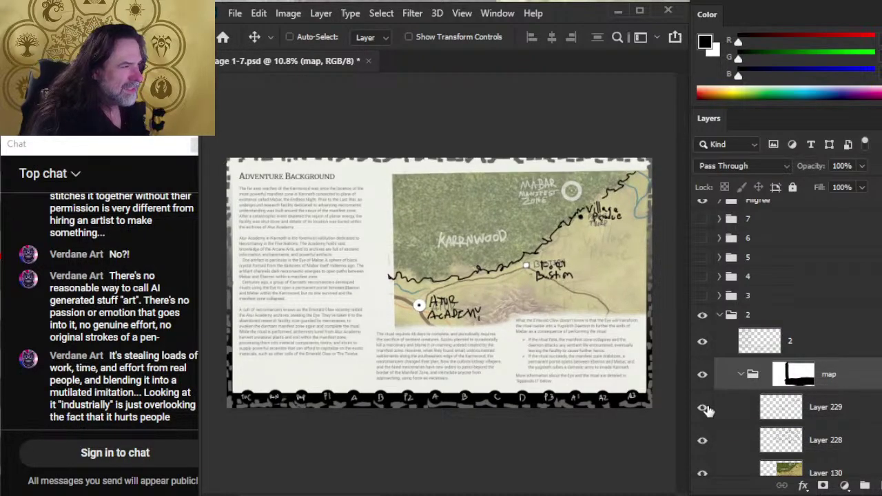
key(shift+Down)
key(shift+Down)
key(shift+Left)
key(shift+Left)
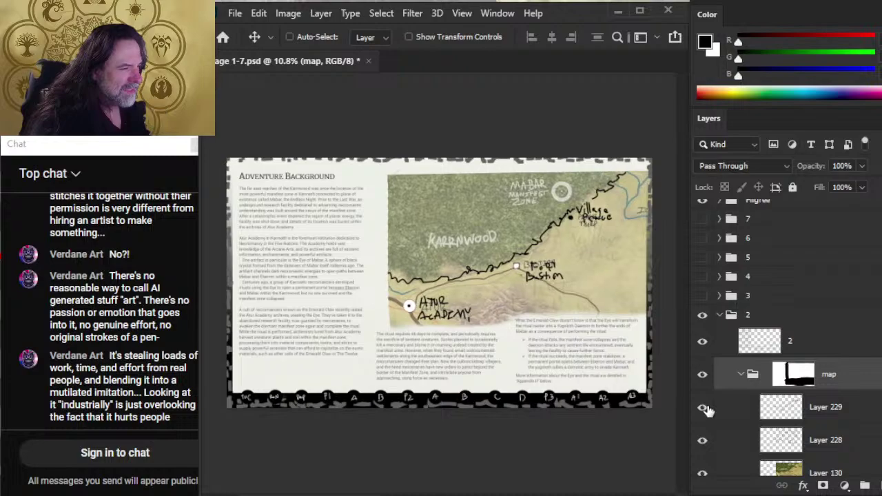
key(shift+Down)
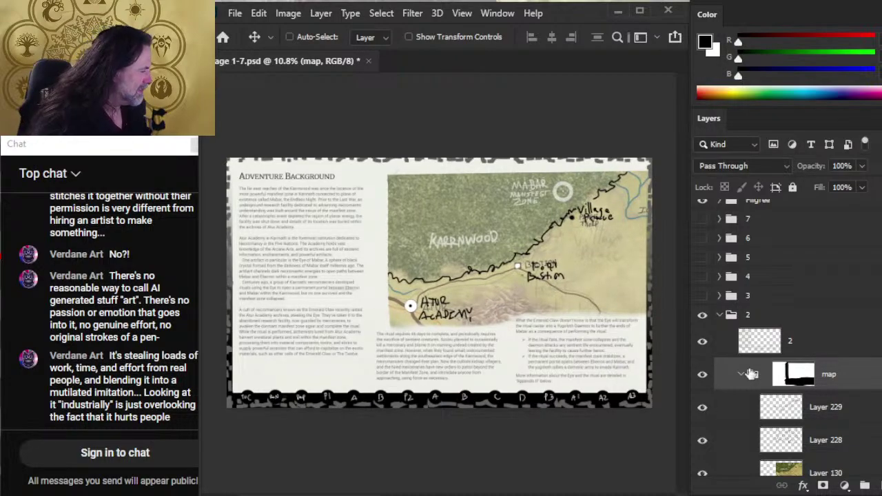
Shift only the map group's mask to the left, leaving the map in place, to reveal more of the map's left side.
click(793, 374)
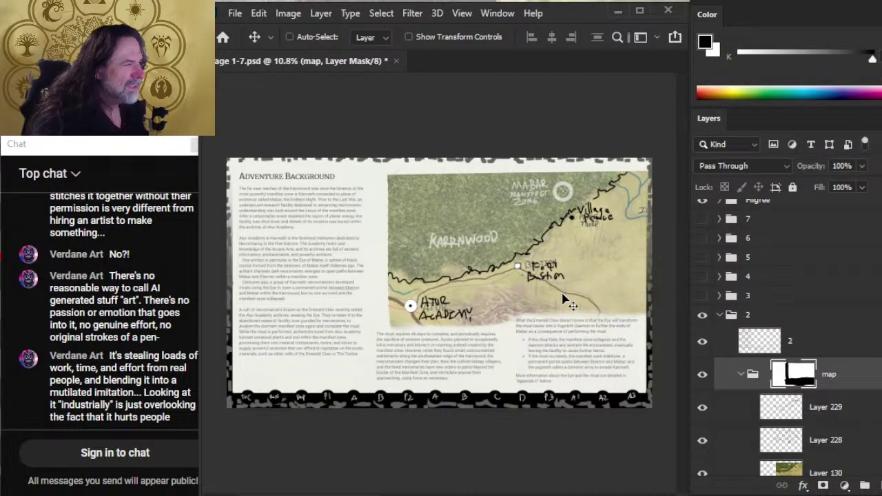
key(shift+Left)
key(shift+Left)
key(shift+Left)
key(shift+Left)
key(shift+Left)
key(shift+Left)
key(shift+Left)
key(shift+Left)
key(shift+Left)
key(shift+Left)
key(shift+Left)
key(shift+Left)
key(shift+Left)
key(shift+Left)
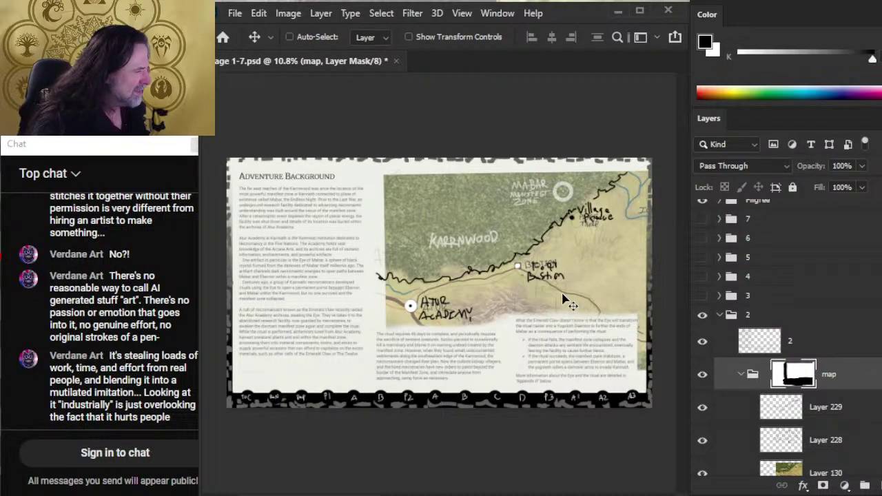
key(shift+Left)
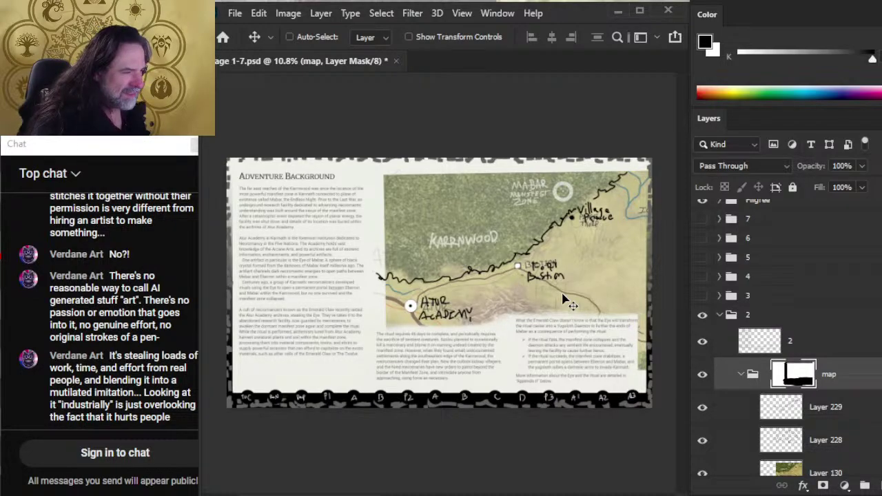
Mask out the strip along the map's right edge and soften that edge with a 400 px Smudge brush.
key(b)
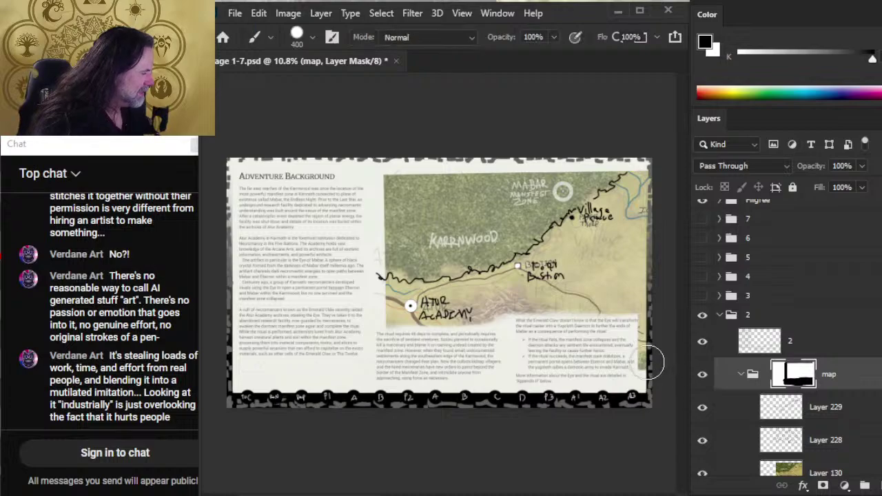
drag(641, 338, 641, 171)
key(r)
key(bracketright)
key(bracketright)
key(bracketright)
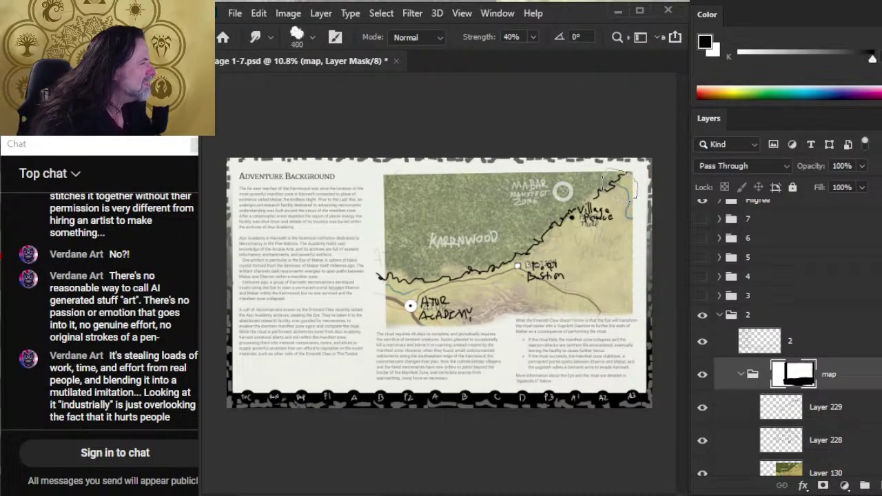
mouse_move(625, 192)
mouse_down()
mouse_move(630, 305)
mouse_move(641, 333)
mouse_up()
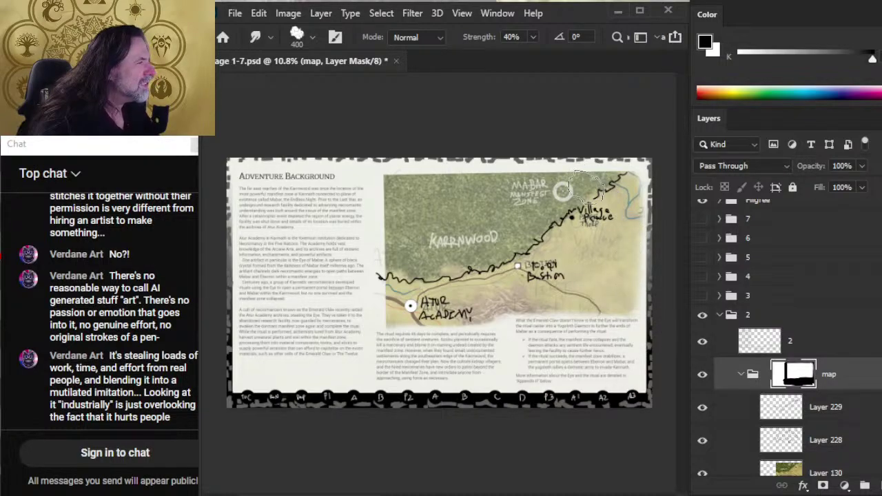
Scale the map image on Layer 130 up to 103.15%, extending it toward the top of the page.
key(b)
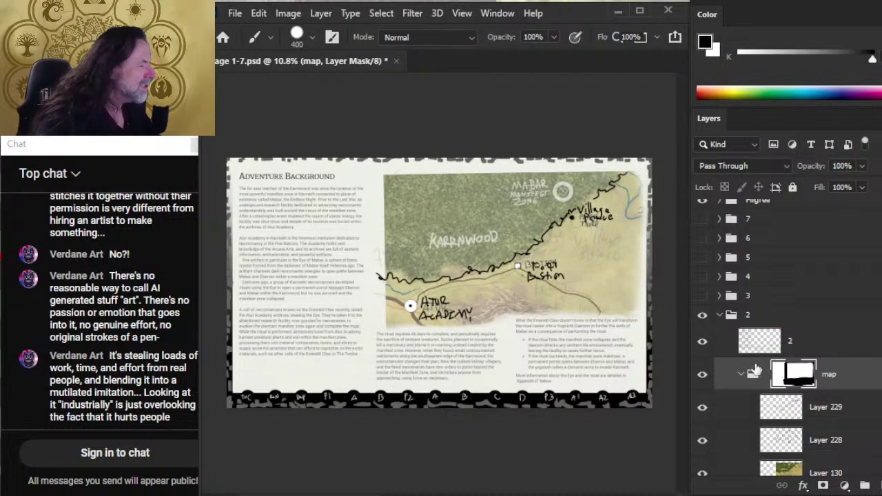
click(834, 471)
key(l)
right_click(453, 268)
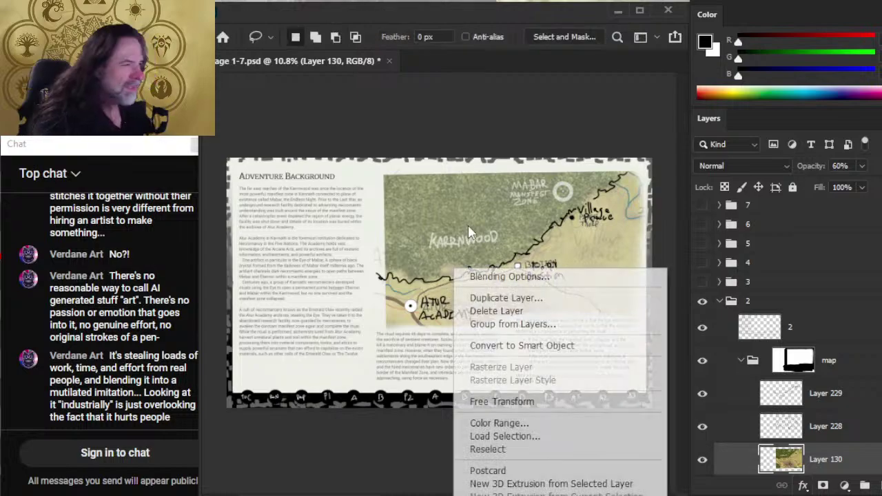
click(501, 401)
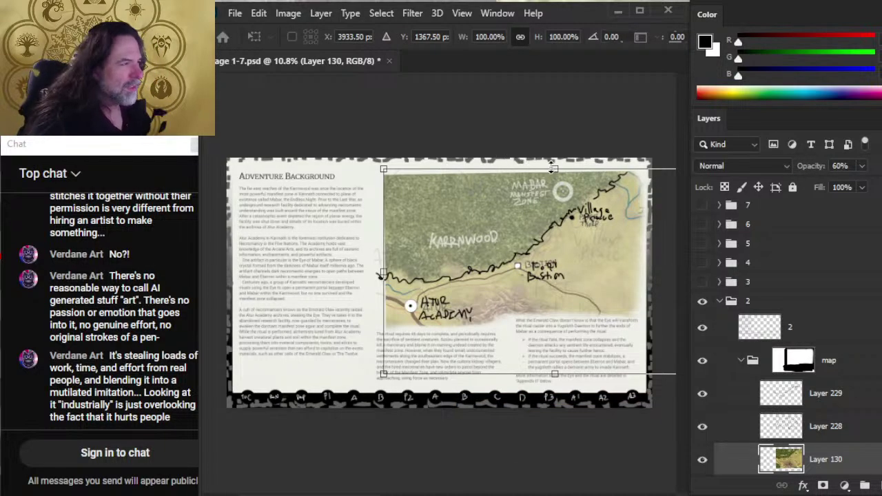
drag(553, 166, 552, 157)
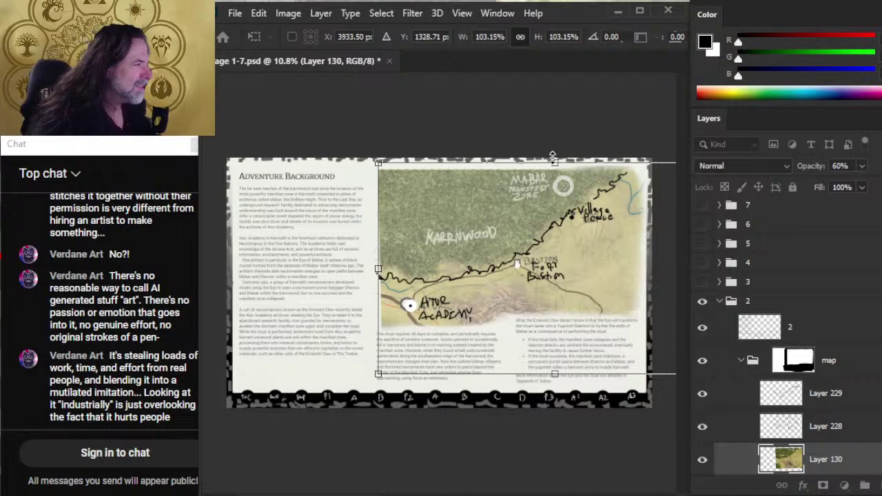
key(Return)
Mask out the map's left and top edges on the map group's mask and soften them with a 400 px Smudge brush at 40% strength.
click(798, 359)
key(b)
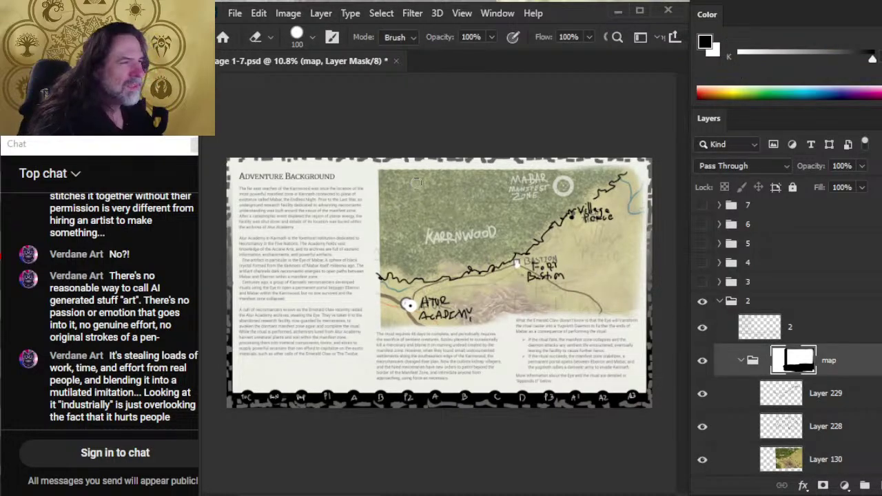
key(r)
mouse_move(396, 176)
mouse_down()
mouse_move(545, 173)
mouse_move(525, 163)
mouse_move(553, 170)
mouse_move(541, 183)
mouse_move(600, 182)
mouse_move(362, 177)
mouse_move(444, 192)
mouse_move(354, 186)
mouse_move(356, 180)
mouse_move(368, 177)
mouse_move(396, 220)
mouse_move(416, 214)
mouse_move(400, 225)
mouse_move(371, 185)
mouse_move(409, 214)
mouse_move(360, 224)
mouse_move(365, 205)
mouse_move(381, 252)
mouse_move(359, 204)
mouse_move(399, 219)
mouse_move(359, 237)
mouse_move(361, 210)
mouse_move(366, 321)
mouse_move(390, 360)
mouse_move(390, 346)
mouse_move(354, 343)
mouse_move(387, 339)
mouse_move(350, 336)
mouse_move(370, 344)
mouse_move(377, 337)
mouse_move(352, 158)
mouse_up()
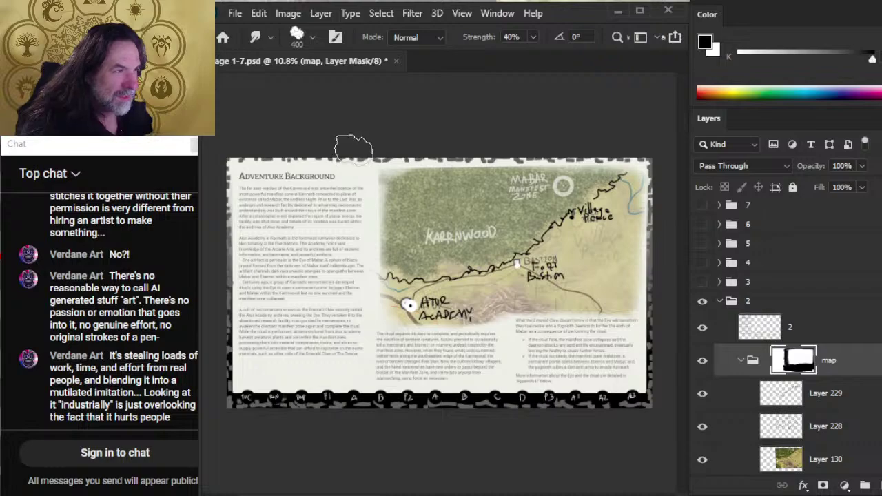
key(b)
key(r)
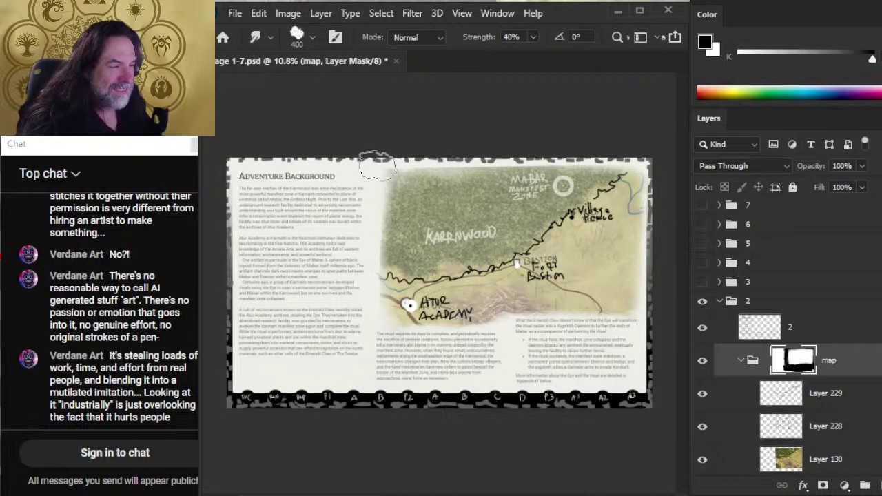
mouse_move(369, 193)
mouse_down()
mouse_move(384, 253)
mouse_move(390, 186)
mouse_move(372, 200)
mouse_move(361, 248)
mouse_move(369, 172)
mouse_move(389, 235)
mouse_move(388, 200)
mouse_move(400, 218)
mouse_up()
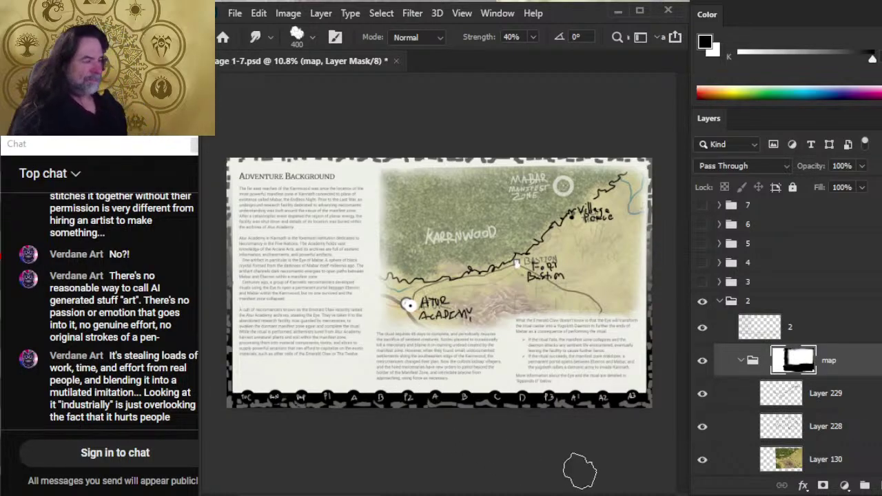
Shift the handwritten labels and border sketch on Layer 229 slightly up and left to align with the map's Atur marker.
click(701, 395)
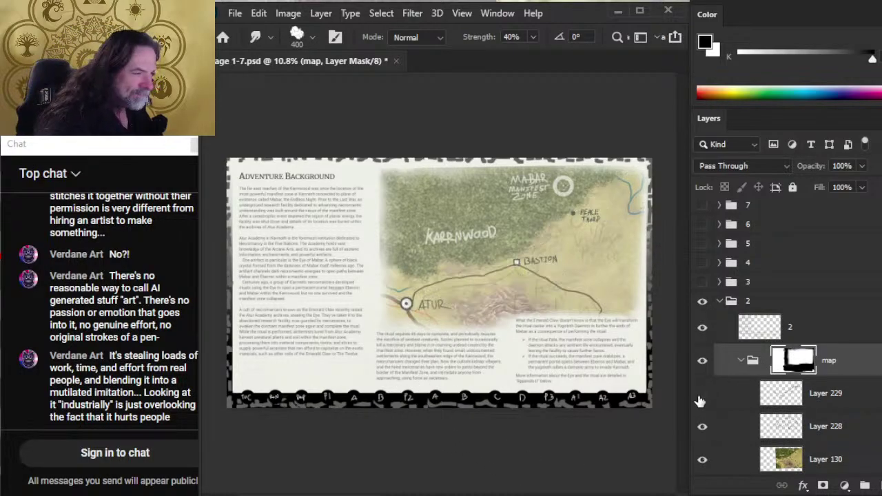
click(701, 395)
click(711, 396)
key(v)
drag(581, 332, 567, 315)
Lasso the handwritten Fort Bastion label with its marker and move it right onto the map's Bastion location.
key(l)
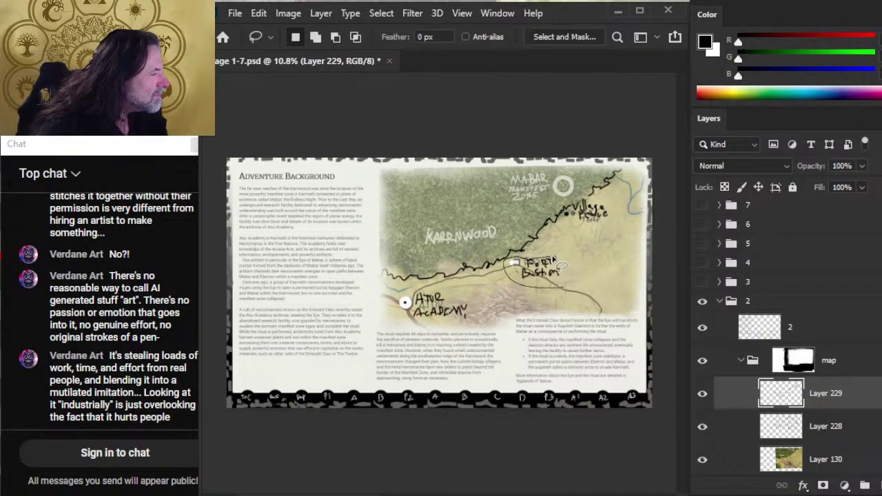
key(v)
drag(541, 279, 550, 279)
key(l)
key(ctrl+d)
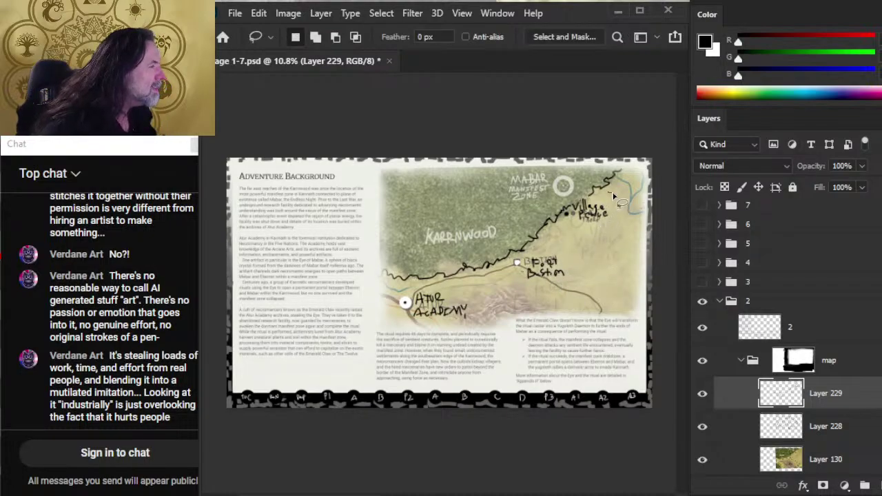
Lasso the handwritten village label with its dot and nudge it onto the map's matching village location.
drag(613, 195, 570, 219)
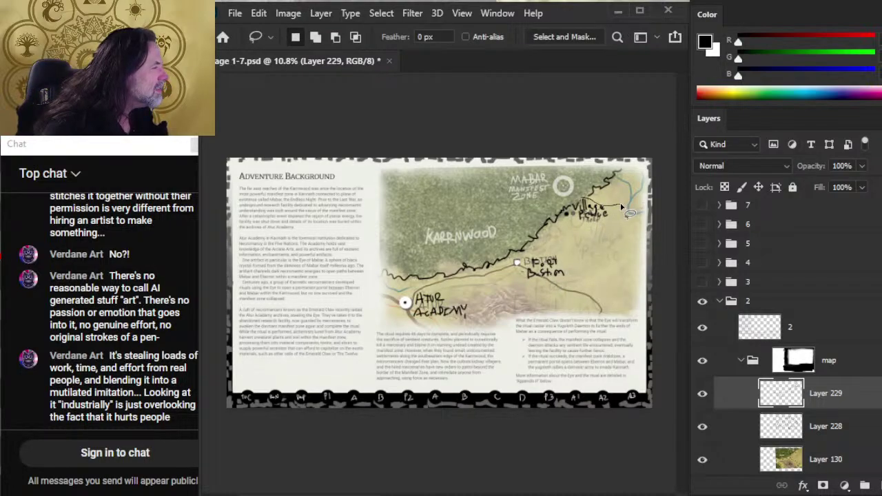
key(v)
drag(621, 205, 598, 211)
key(l)
key(ctrl+d)
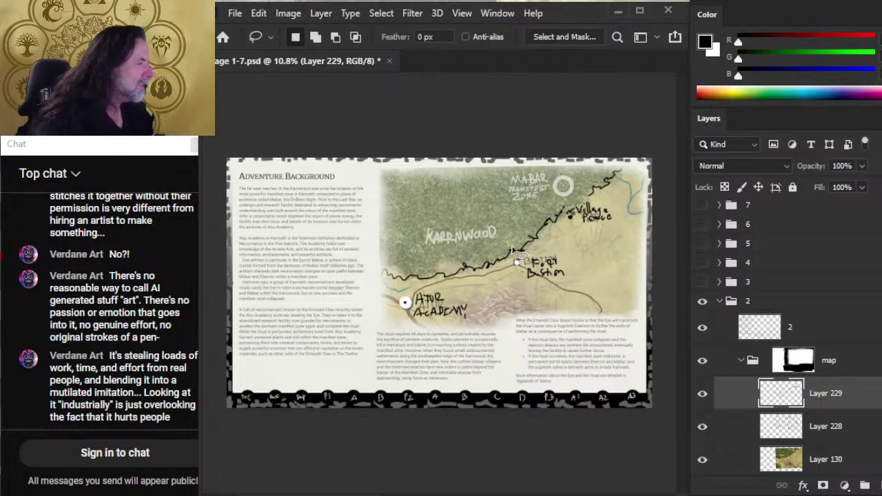
Add a new layer above Layer 229 in the map group, delete Layer 228, and make the new layer active.
key(b)
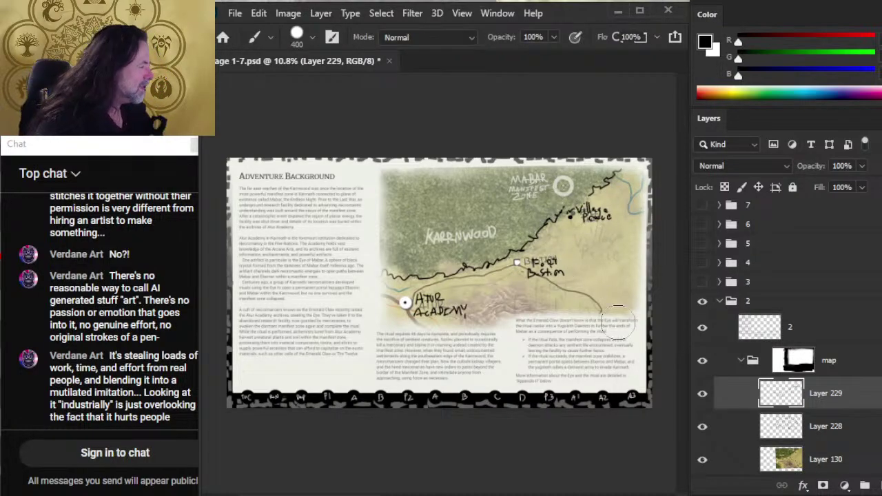
key(ctrl+shift+alt+n)
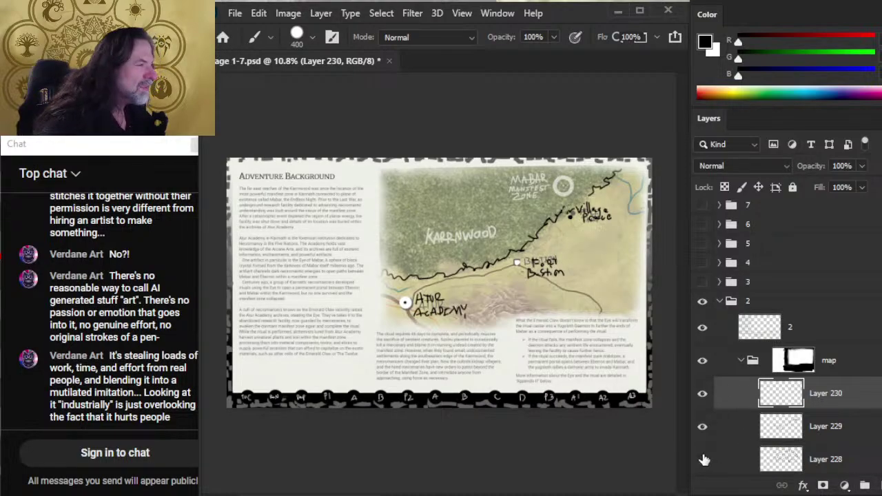
click(737, 467)
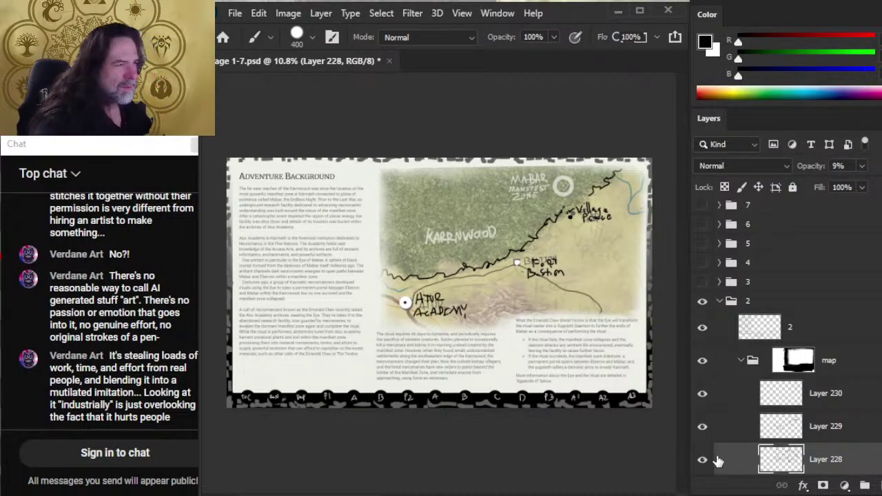
key(Delete)
click(702, 427)
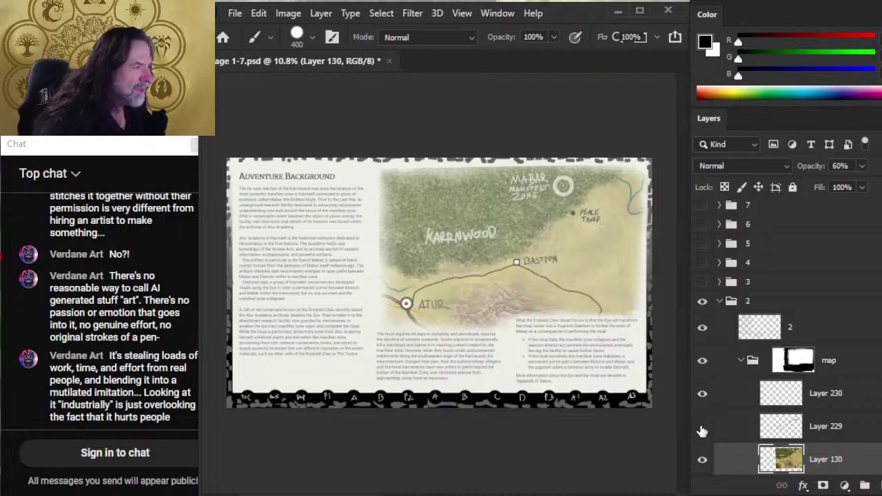
click(702, 393)
click(720, 394)
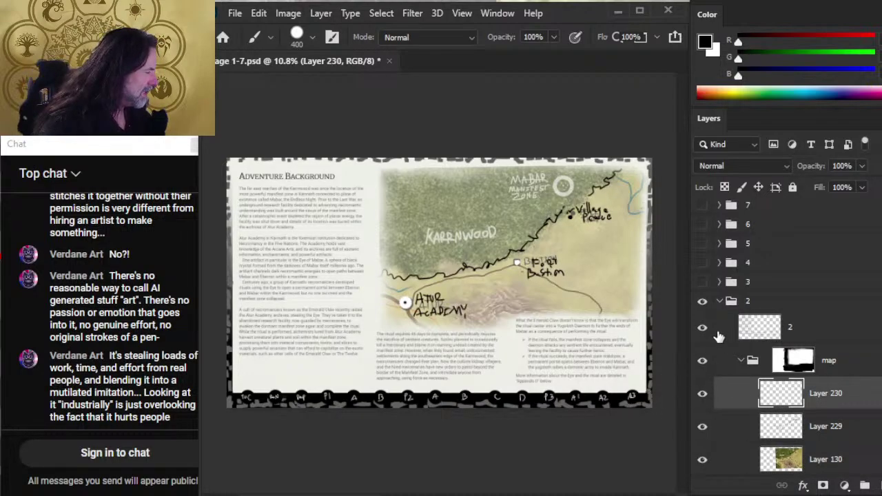
Reduce the brush to 8 px and sketch a small circle at the Mabar Manifest Zone label with a trail toward the village.
key(bracketleft)
key(bracketleft)
key(bracketleft)
key(bracketleft)
key(bracketleft)
key(bracketleft)
key(bracketleft)
key(bracketleft)
key(bracketleft)
key(bracketleft)
key(bracketleft)
key(bracketleft)
key(bracketleft)
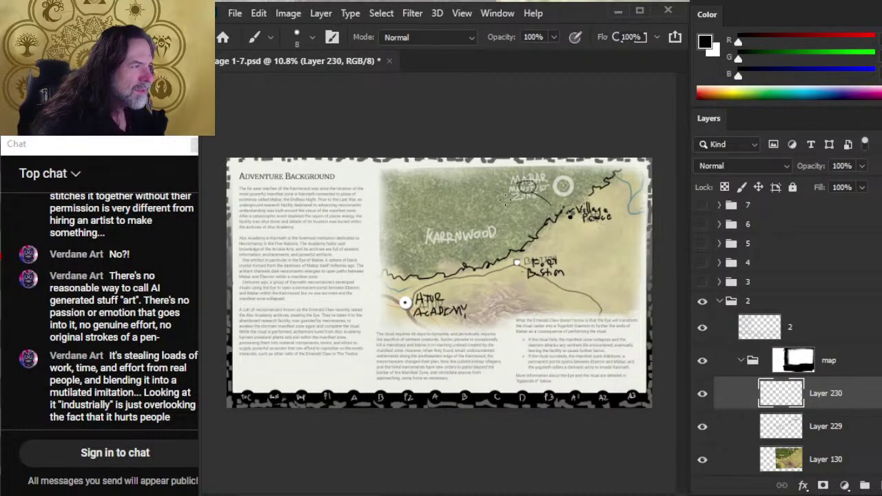
Lasso the small circle sketched over the Mabar Manifest Zone label and nudge it slightly down and right.
key(z)
click(538, 211)
key(l)
mouse_move(488, 182)
mouse_down()
mouse_move(555, 178)
mouse_move(547, 172)
mouse_move(549, 219)
mouse_up()
key(ctrl+d)
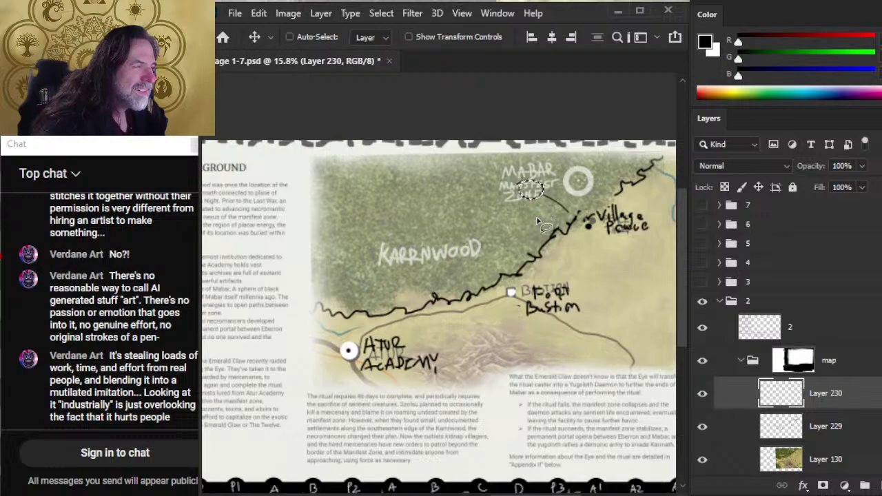
Hand-letter KARRNWOOD along the forest's lower edge and MANIFEST ZONE near the small circle with an 8 px black brush on Layer 230.
key(b)
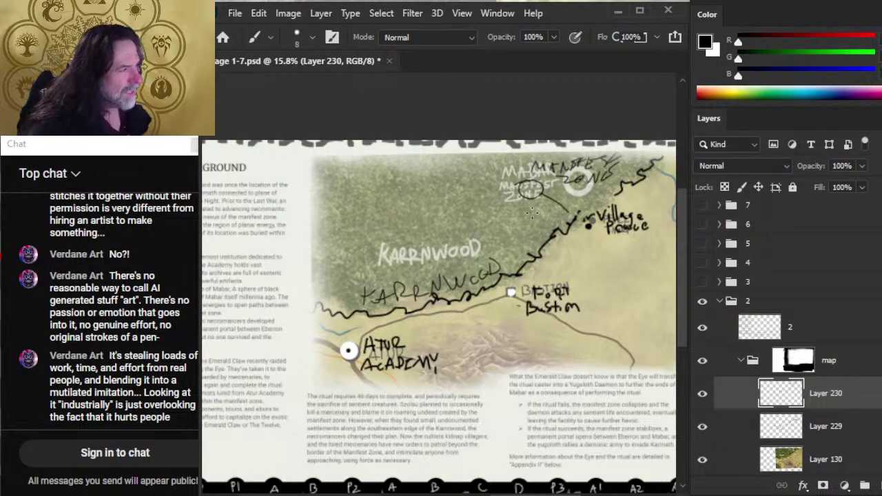
mouse_move(387, 179)
mouse_down()
mouse_move(356, 246)
mouse_move(433, 254)
mouse_move(403, 167)
mouse_move(360, 166)
mouse_up()
key(e)
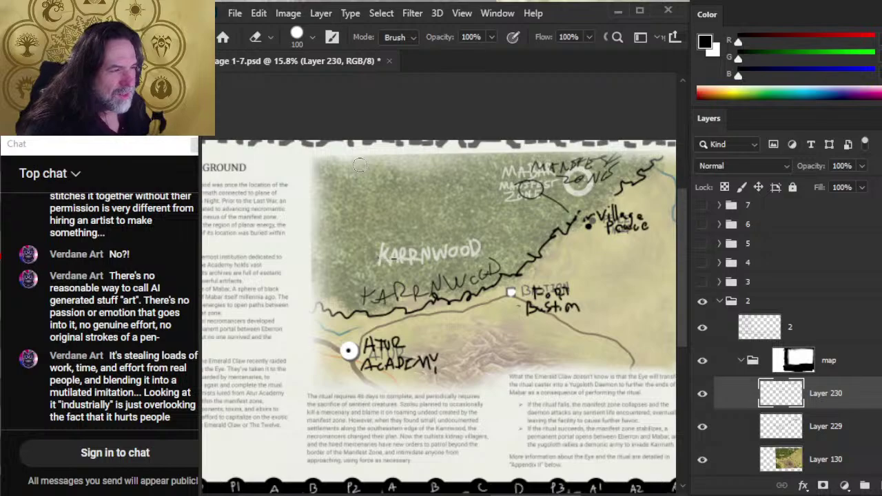
key(b)
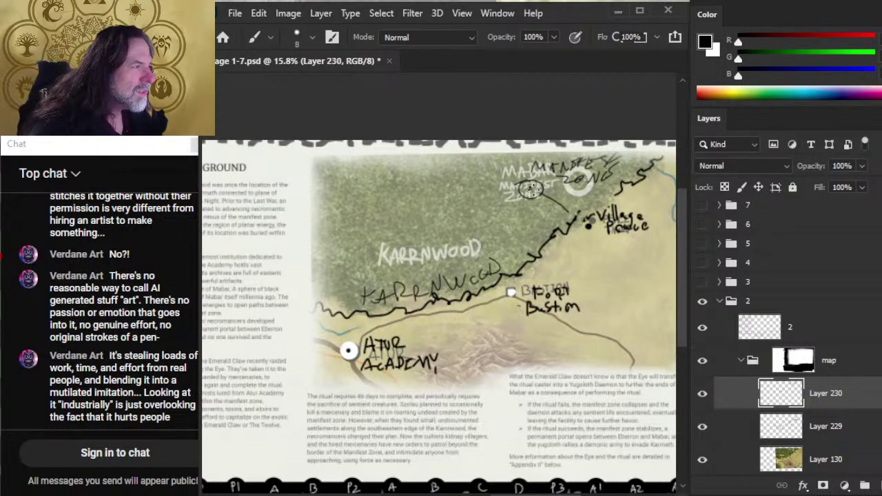
Try two straight black lines fanning out westward from the small circle across the forest.
key(z)
mouse_move(540, 235)
mouse_down()
mouse_move(598, 233)
mouse_move(502, 246)
mouse_up()
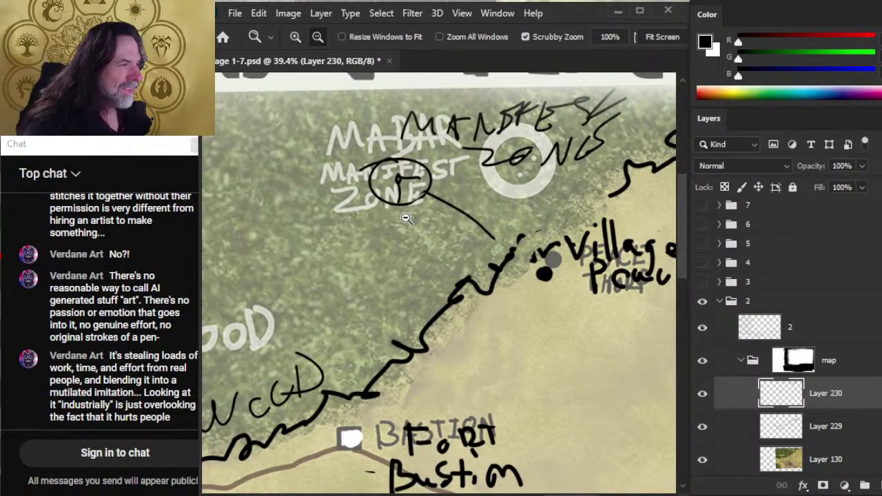
key(b)
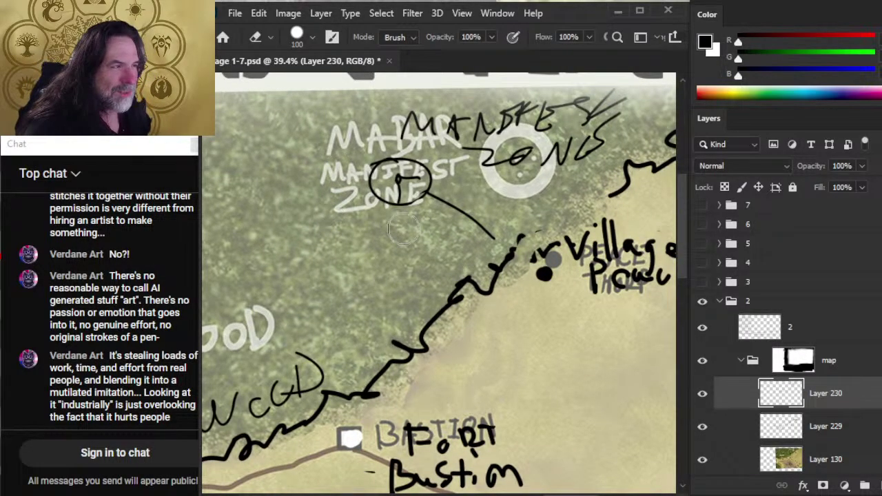
key(z)
drag(403, 229, 388, 240)
key(b)
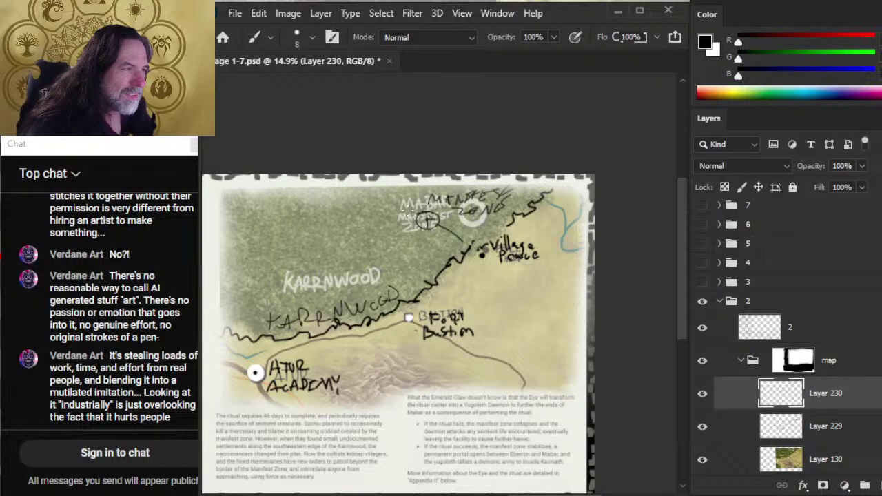
shift+click(339, 193)
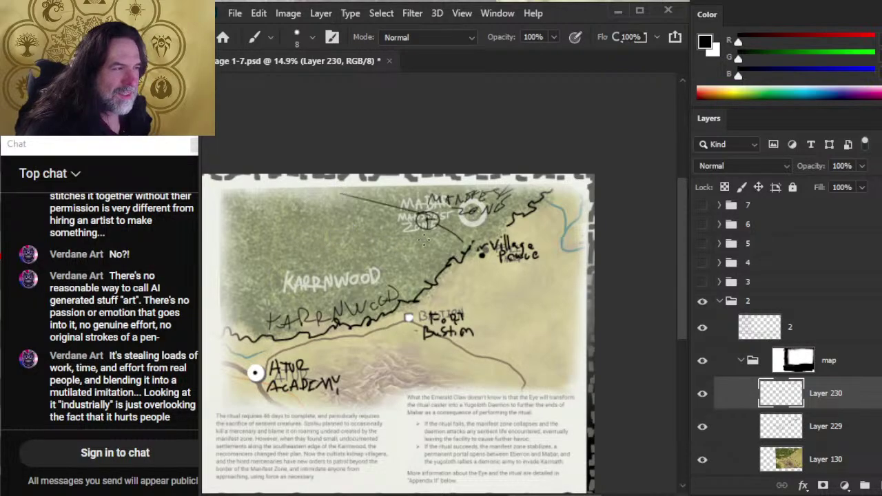
shift+click(335, 292)
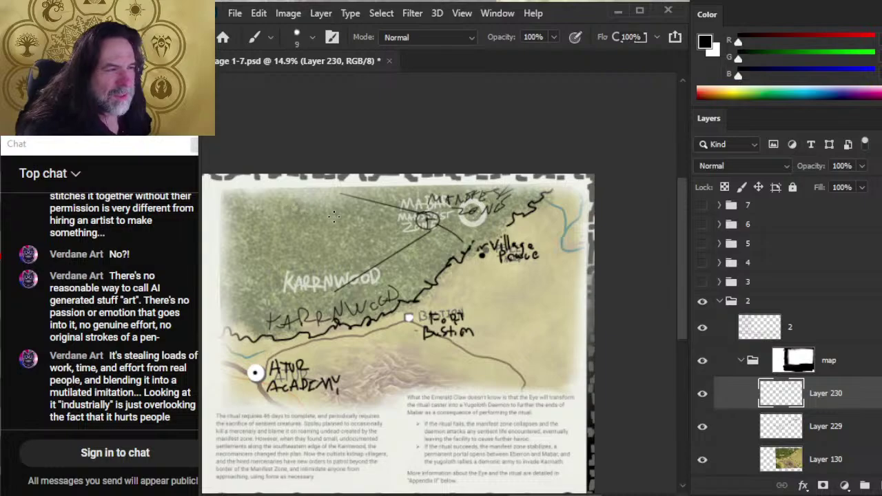
Enlarge the brush to 1000 px and stamp a solid black circle over the western part of the forest.
key(bracketright)
key(bracketright)
key(bracketright)
key(bracketright)
key(bracketright)
key(bracketright)
key(bracketright)
key(bracketright)
key(bracketright)
key(bracketright)
key(bracketright)
key(bracketright)
key(bracketright)
key(bracketright)
key(bracketright)
key(bracketright)
key(bracketright)
key(bracketright)
key(bracketright)
key(bracketright)
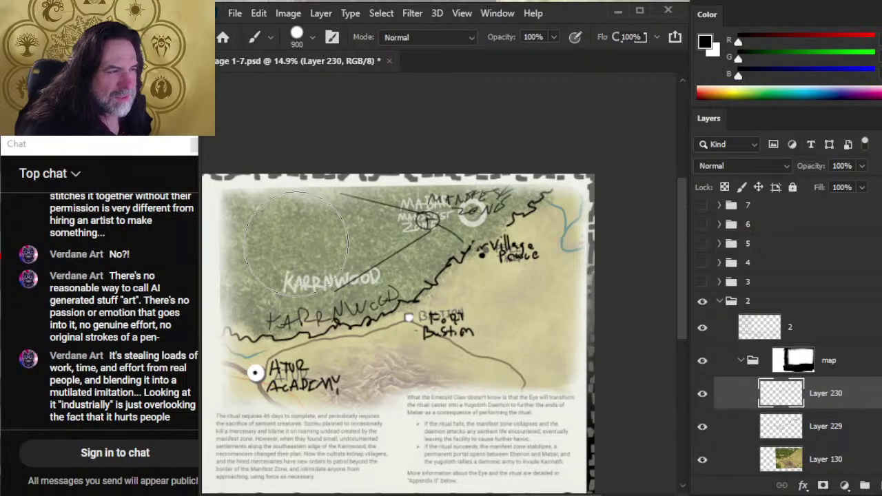
key(bracketright)
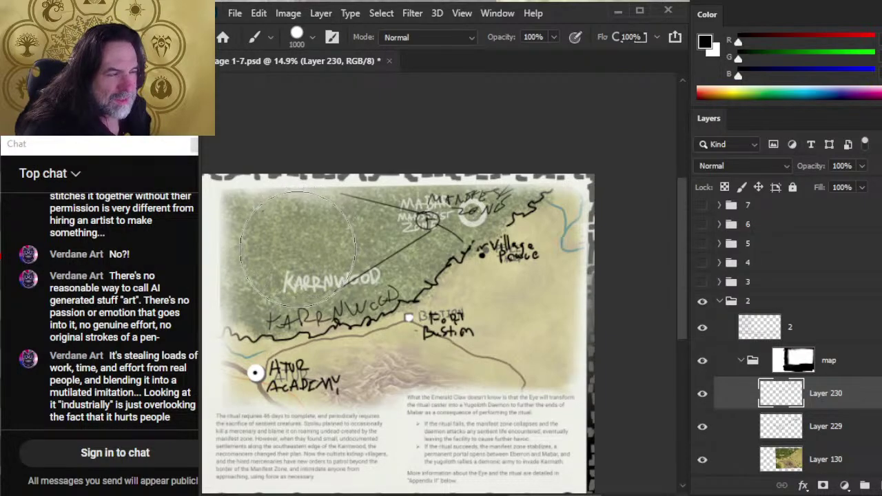
key(bracketleft)
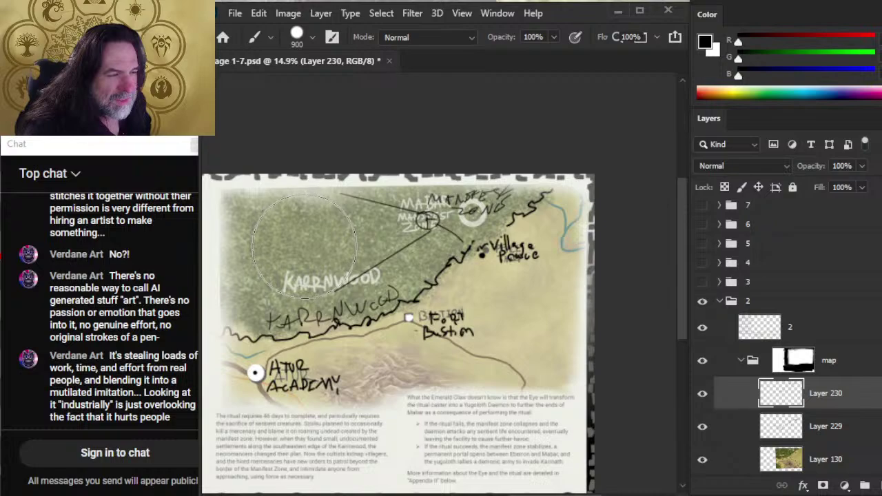
key(bracketright)
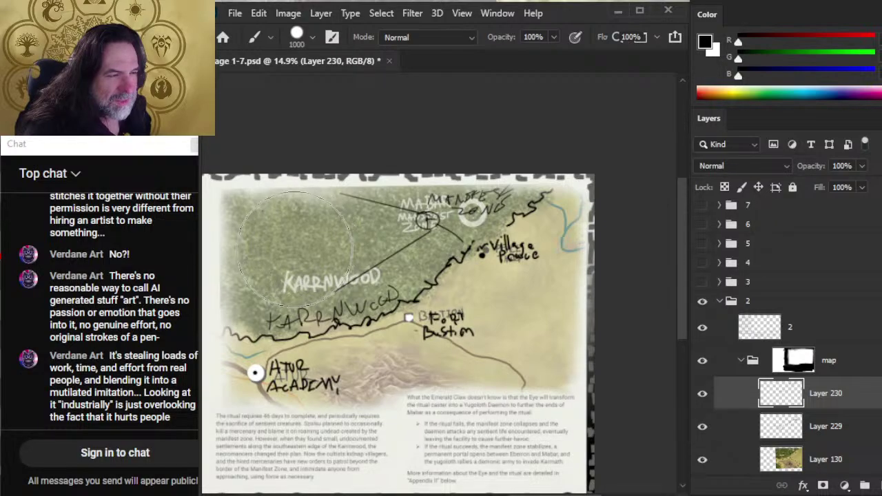
click(295, 249)
Erase the large black circle from the forest with a 600 px eraser.
key(z)
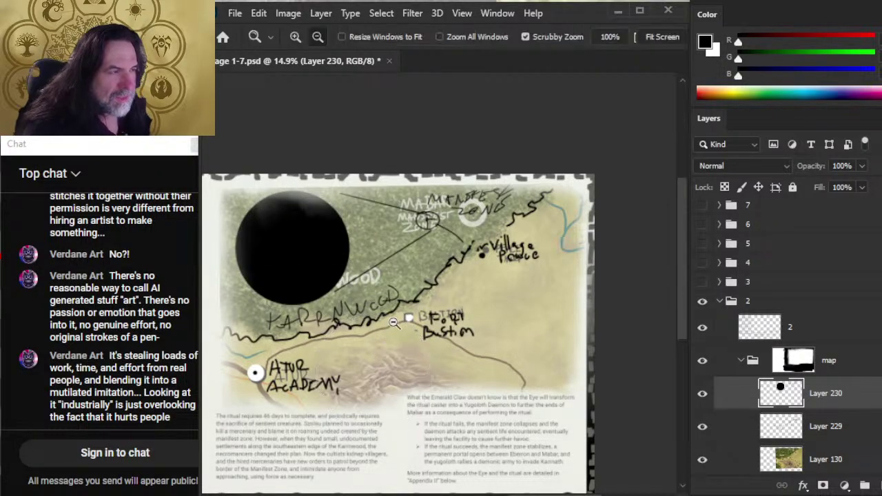
drag(393, 323, 381, 379)
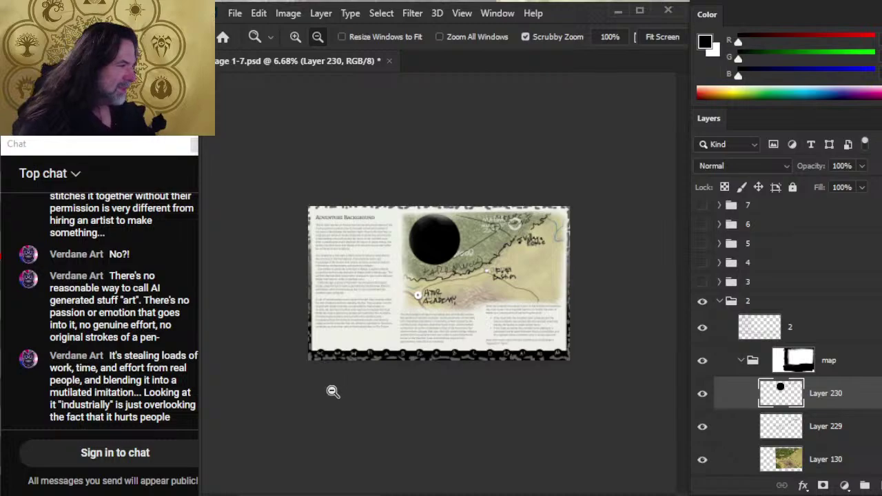
scroll(510, 234, up, 3)
key(b)
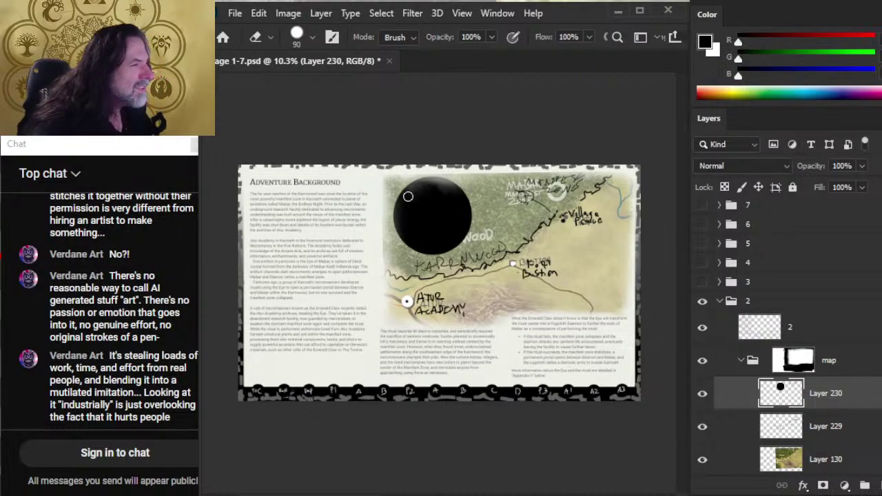
key(bracketright)
key(bracketright)
key(bracketright)
key(bracketright)
key(bracketright)
key(bracketright)
key(bracketright)
key(bracketright)
key(bracketright)
key(bracketright)
drag(407, 196, 452, 238)
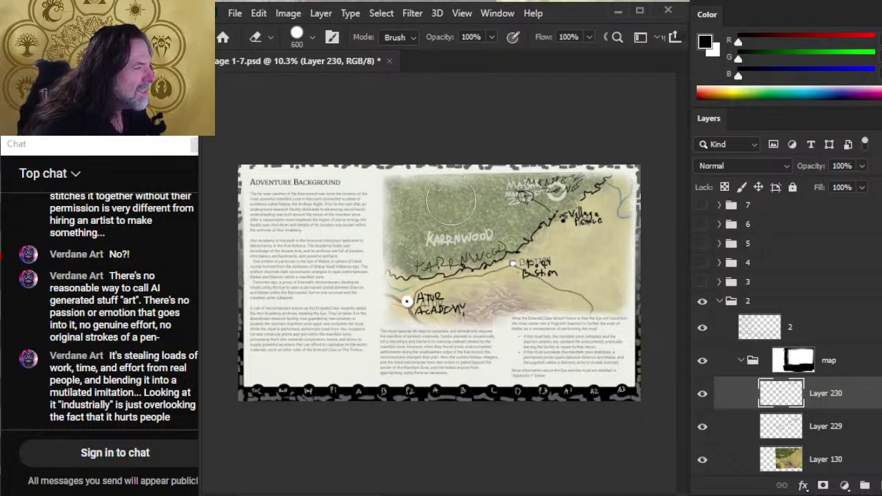
Try a black circle stamped farther east in the forest with a 900 px or larger brush, and undo it.
key(b)
key(bracketright)
key(bracketright)
key(bracketright)
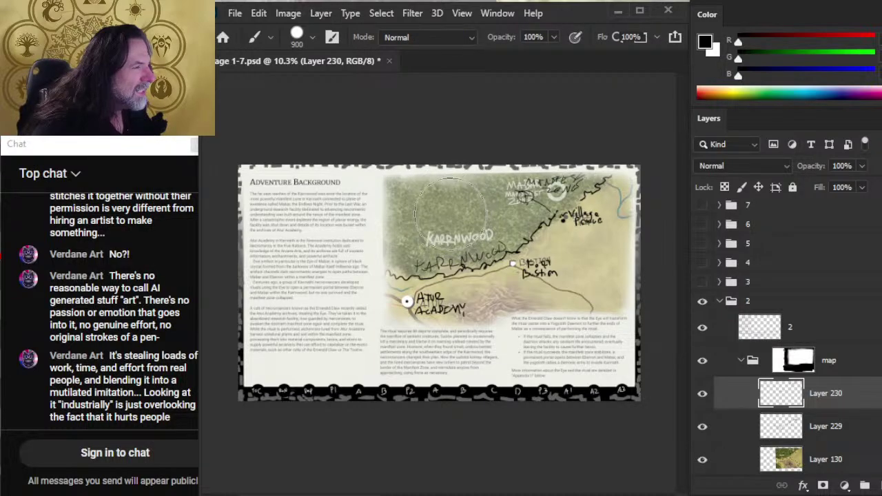
click(449, 212)
key(z)
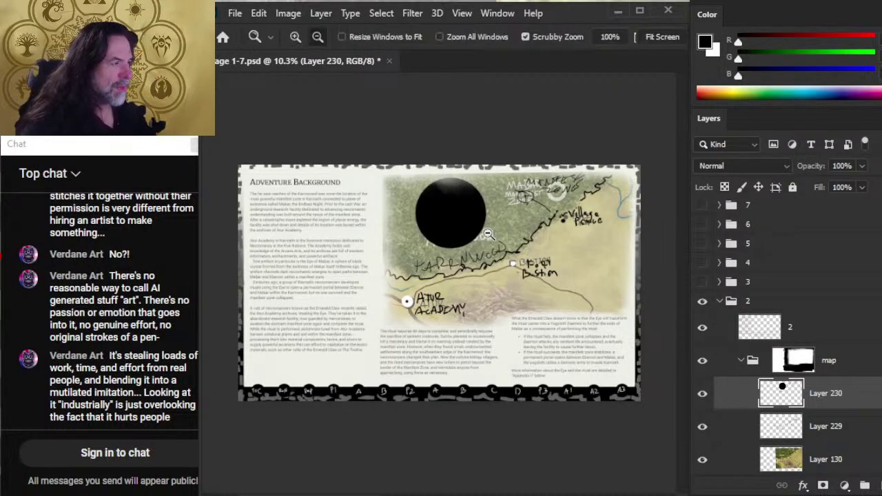
key(ctrl+z)
Stamp a solid 900 px black circle in the forest above the black KARRNWOOD lettering.
click(491, 230)
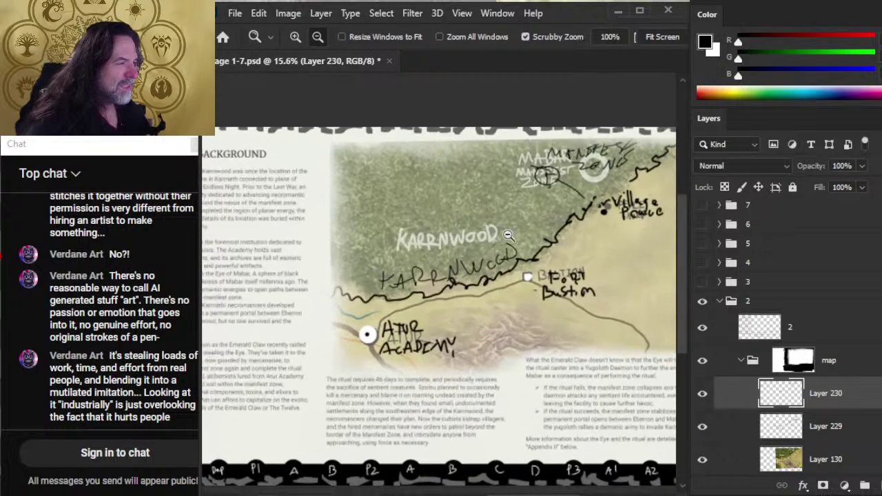
key(b)
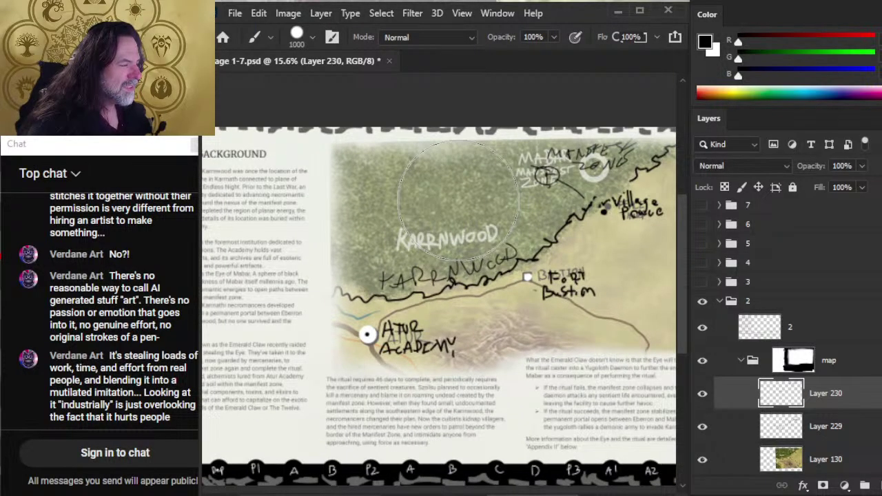
key(bracketleft)
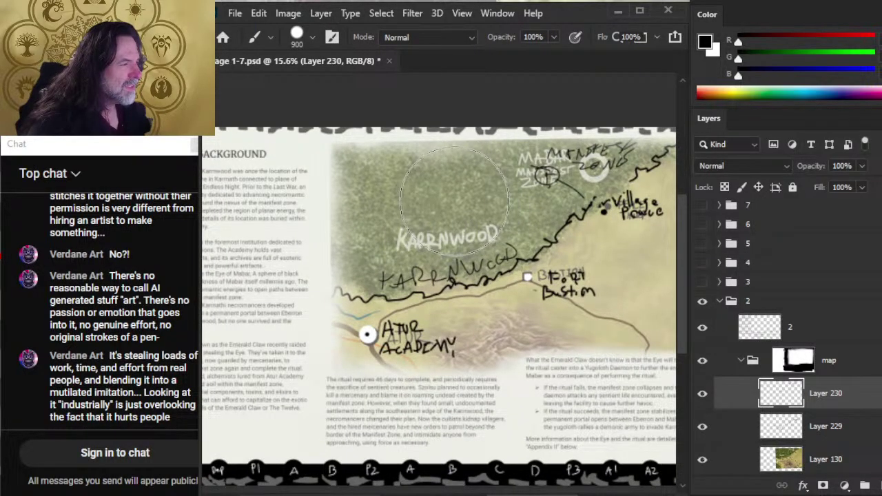
click(444, 201)
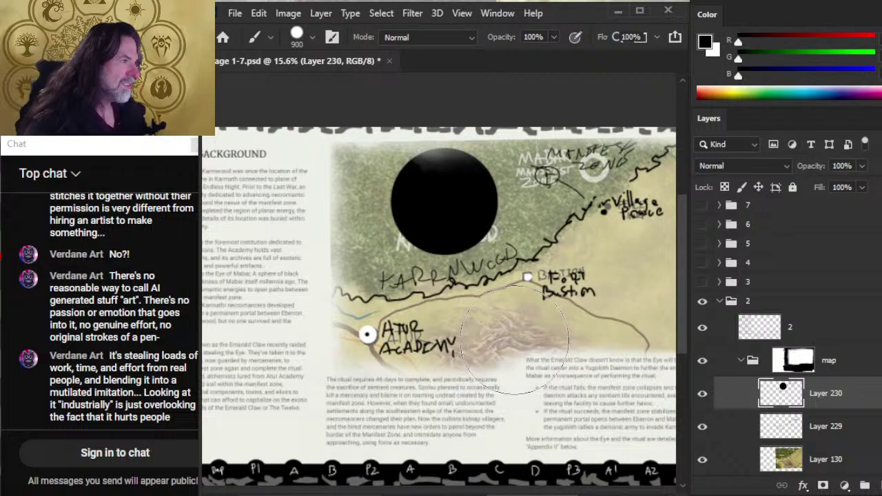
Move Layer 230 and Layer 229 out of the map group so they sit directly above it.
shift+click(834, 424)
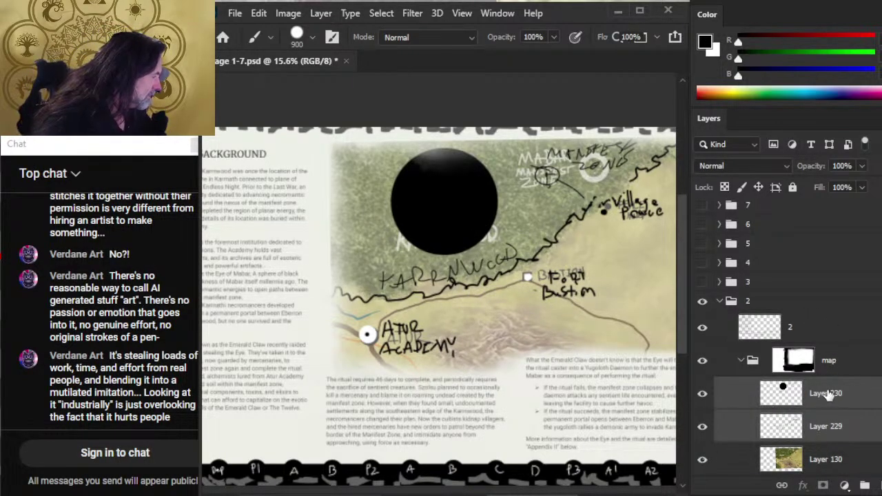
drag(829, 396, 823, 342)
scroll(304, 281, up, 2)
scroll(303, 280, right, 4)
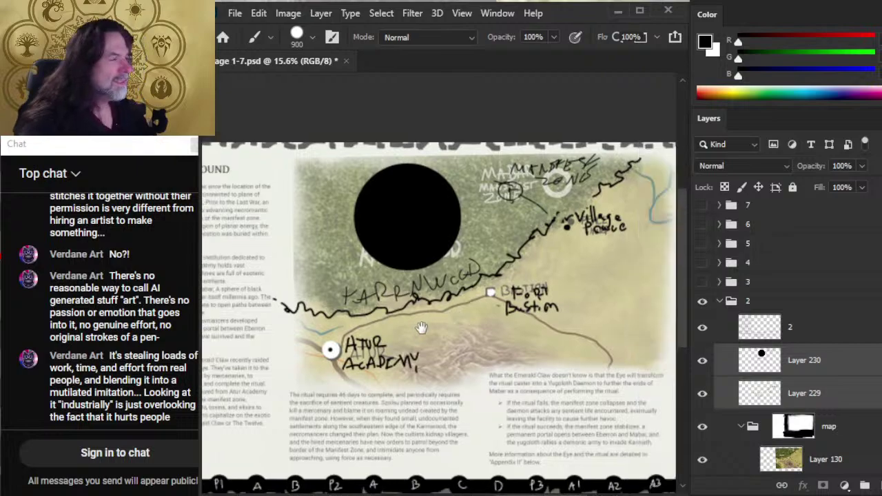
On Layer 229, draw two straight black lines with a 7 px brush joining the large circle's upper and lower edges to the small circle.
key(bracketleft)
key(bracketleft)
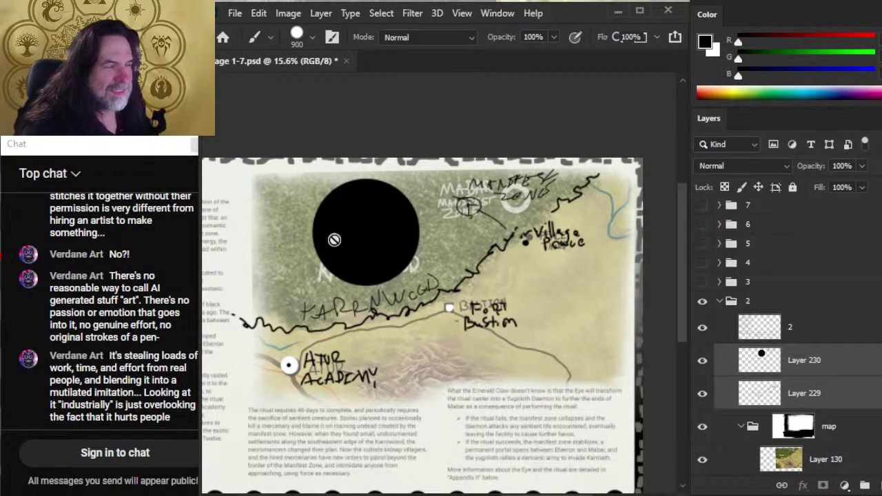
click(820, 394)
key(bracketleft)
key(bracketleft)
key(bracketleft)
key(bracketleft)
key(bracketleft)
key(bracketleft)
key(bracketleft)
key(bracketleft)
key(bracketleft)
key(bracketleft)
key(bracketleft)
key(bracketleft)
key(bracketleft)
key(bracketleft)
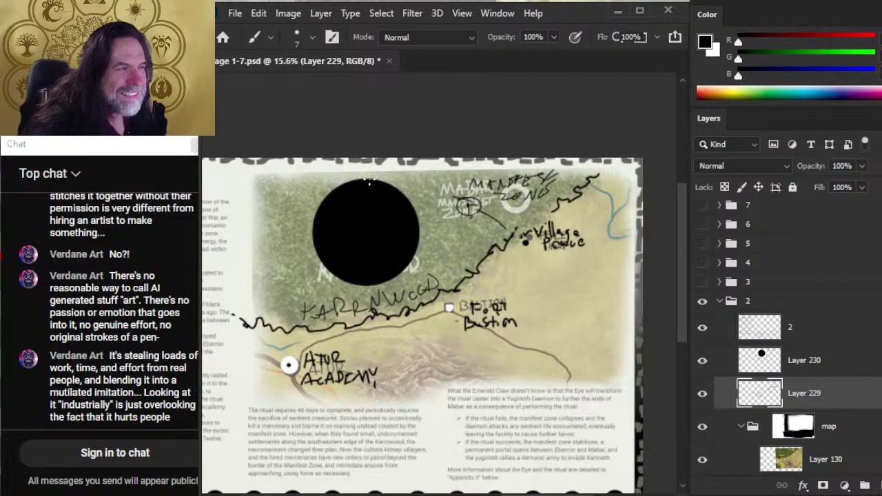
shift+click(477, 206)
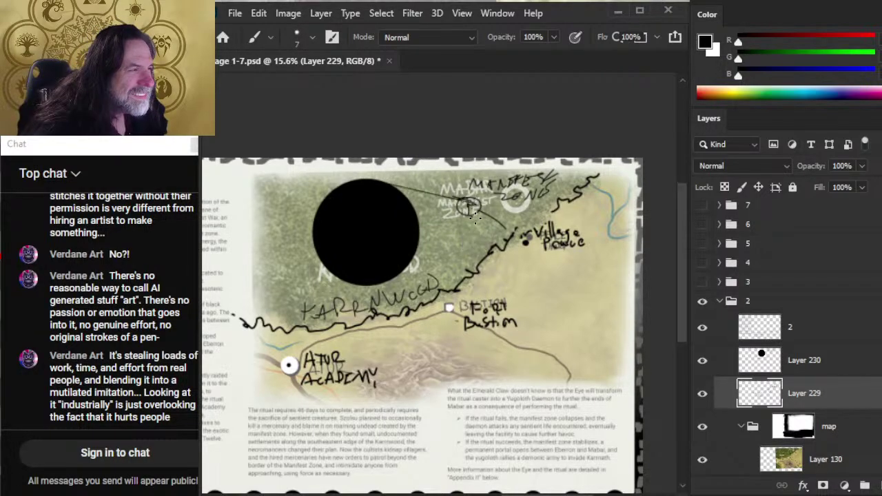
shift+click(389, 279)
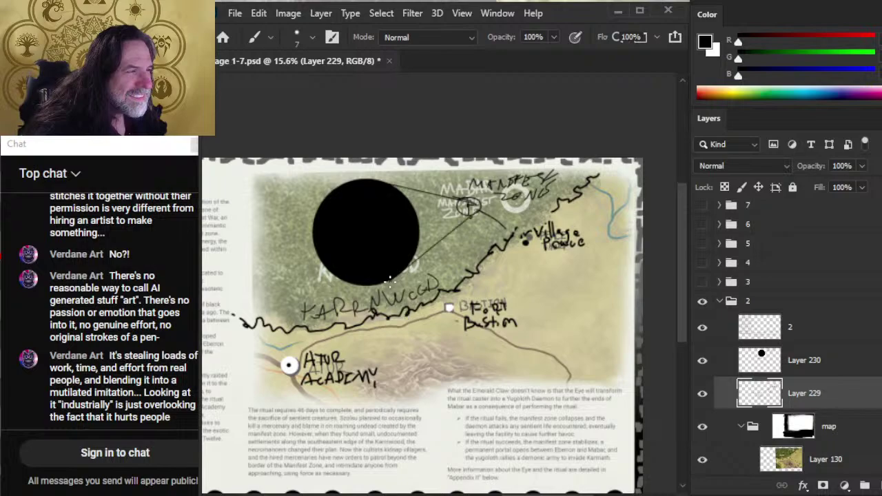
Set up a 125 px white brush and add a new layer above Layer 230.
key(ctrl+space)
drag(334, 230, 425, 228)
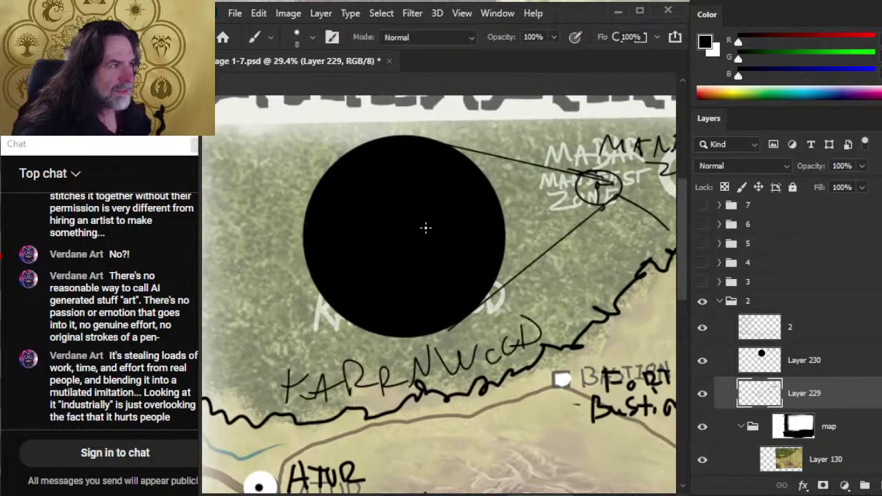
key(bracketright)
key(bracketright)
key(bracketright)
key(bracketright)
key(bracketright)
key(bracketright)
key(bracketright)
key(bracketright)
key(bracketright)
key(bracketright)
key(bracketright)
key(bracketright)
key(x)
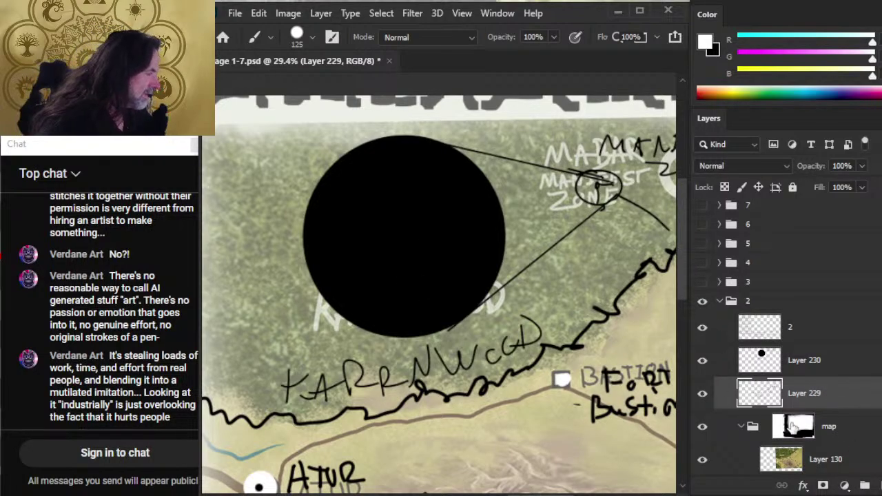
key(alt+bracketright)
click(870, 486)
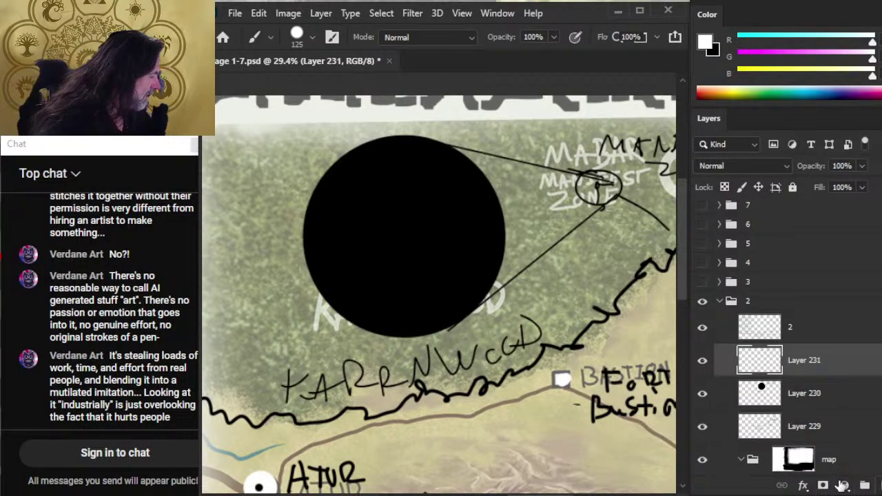
Stamp two 125 px white dots on the black circle, one at its centre and one to the right of it.
key(bracketleft)
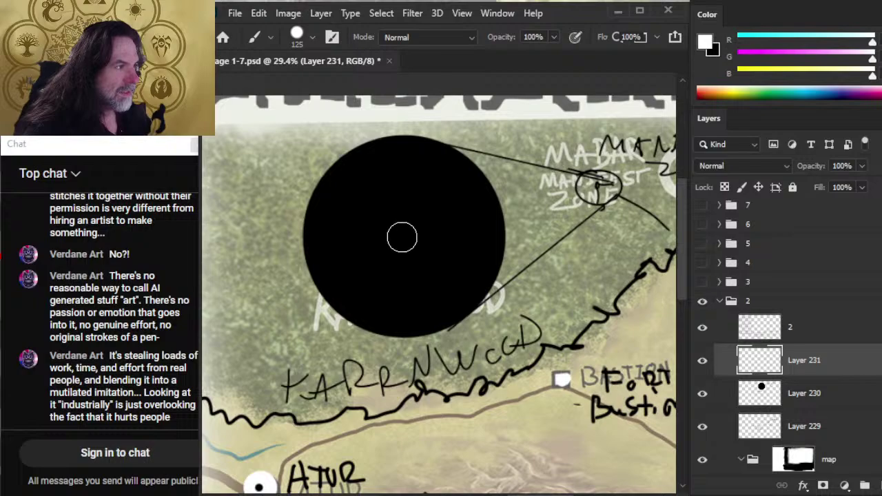
click(402, 235)
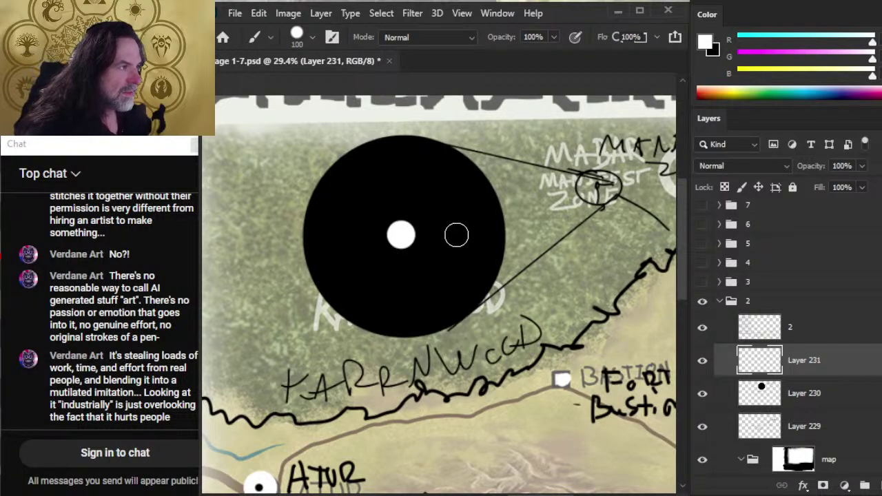
key(bracketright)
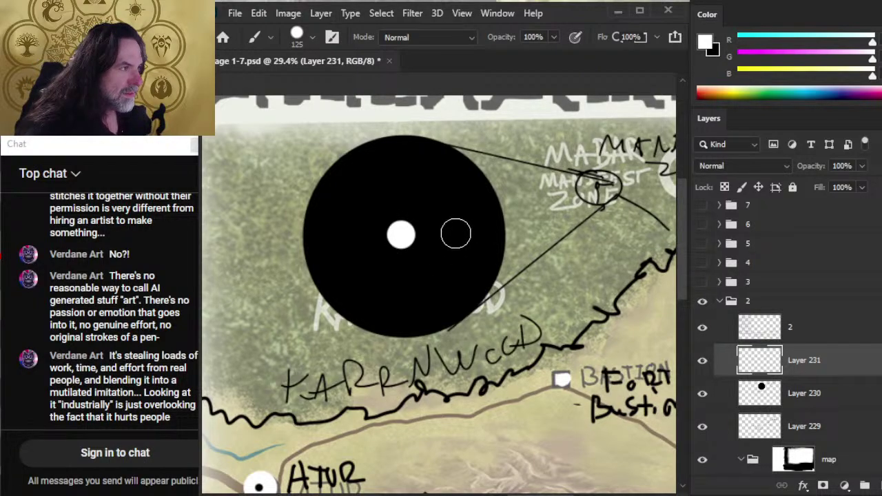
click(460, 235)
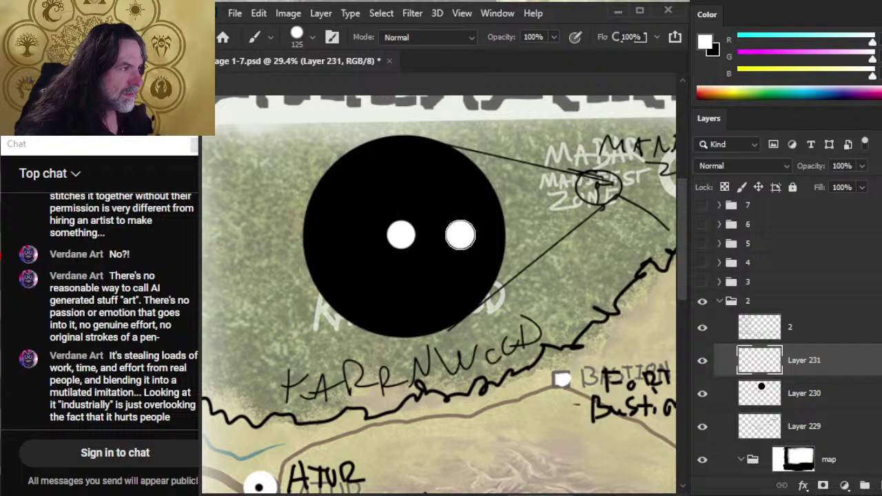
Stamp a third 125 px white dot below the centre one and shift all three dots slightly down and to the left.
click(401, 294)
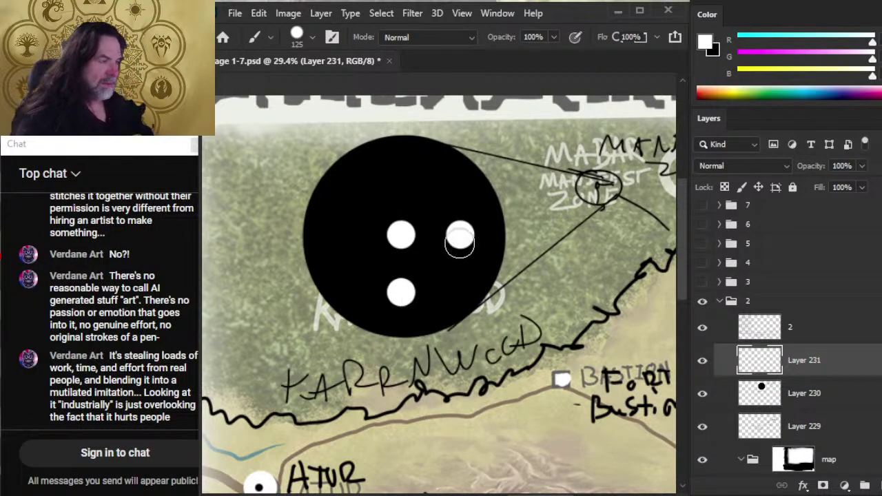
key(v)
drag(475, 229, 486, 247)
Lasso the right-hand white dot, nudge it up slightly and clear the selection.
key(l)
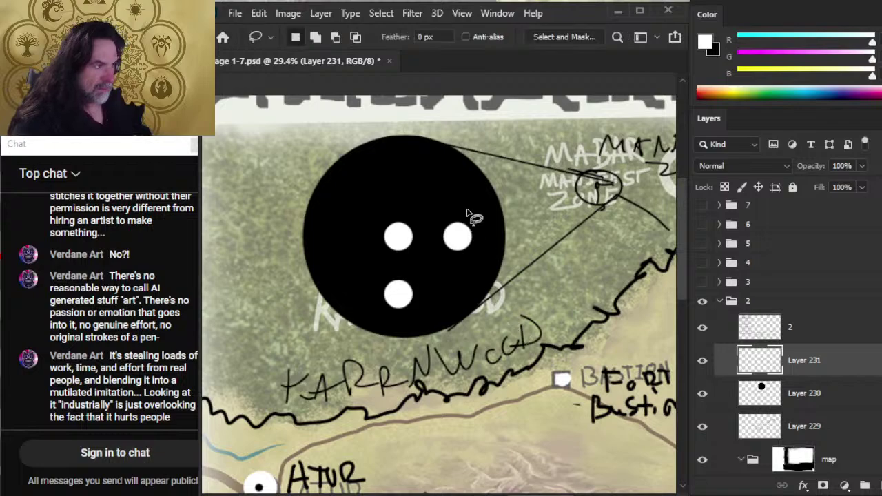
drag(469, 213, 439, 222)
key(v)
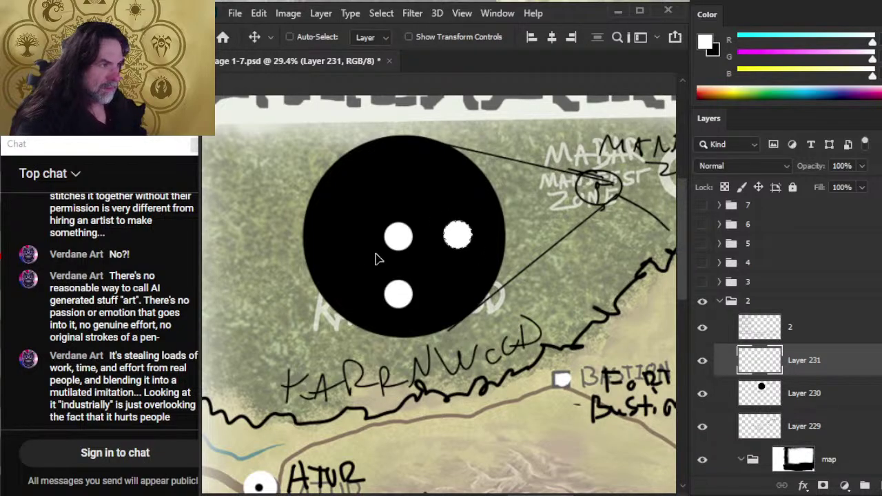
key(l)
key(ctrl+d)
Connect the three white dots with straight 9 px white lines to form a triangle.
key(b)
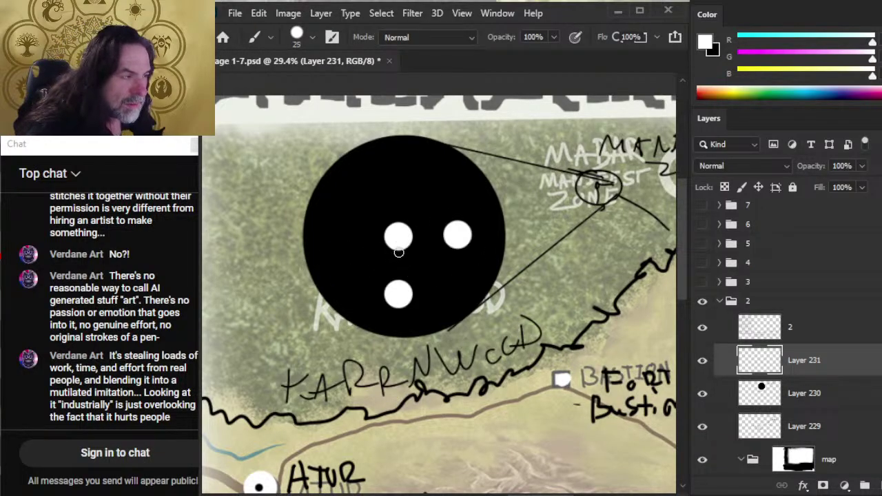
key(bracketleft)
key(bracketleft)
drag(397, 250, 398, 282)
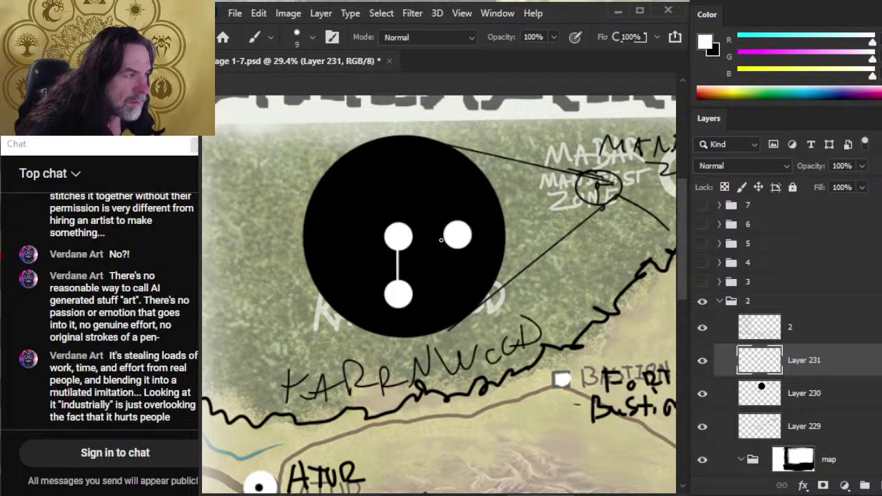
drag(449, 236, 399, 236)
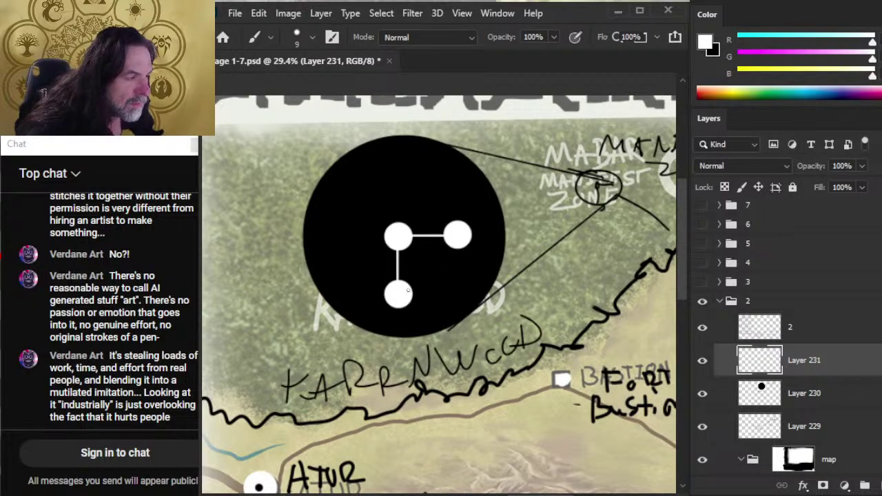
drag(457, 236, 398, 295)
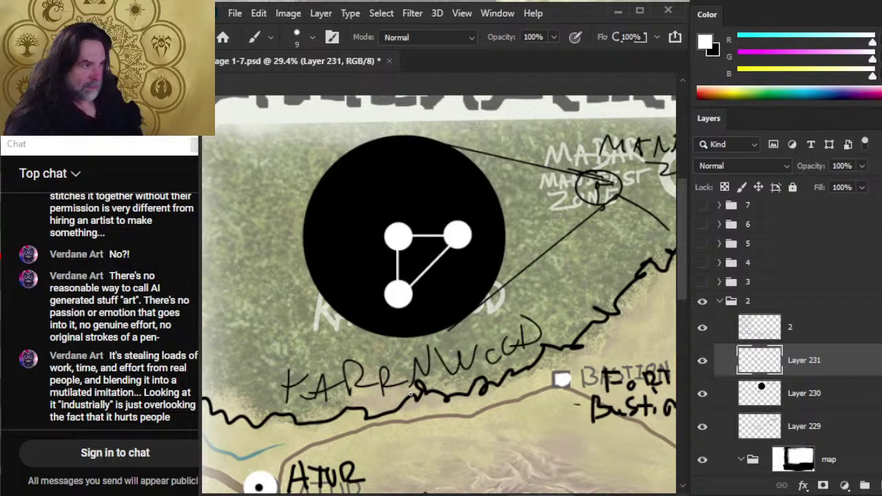
Nudge the white dot triangle on Layer 231 slightly up and to the right within the black circle.
key(v)
key(shift+Up)
key(shift+Up)
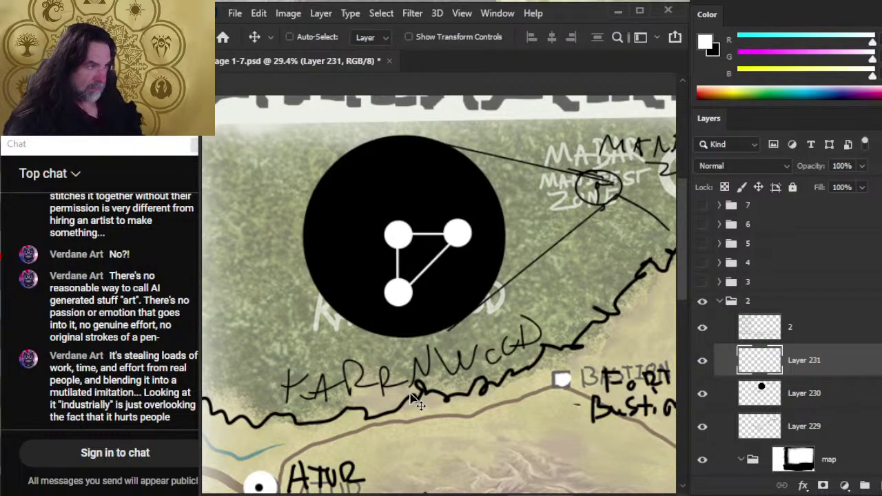
key(shift+Down)
key(shift+Right)
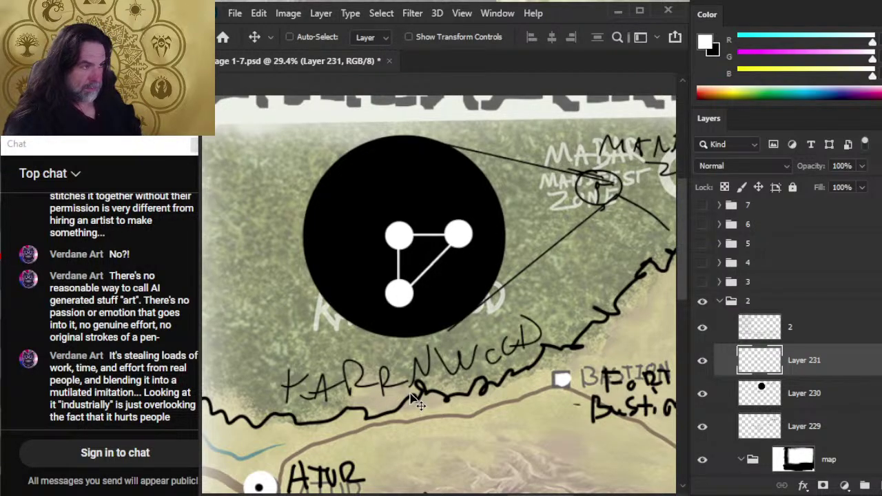
Check how the callout circle and its dot triangle sit within the whole page layout.
key(z)
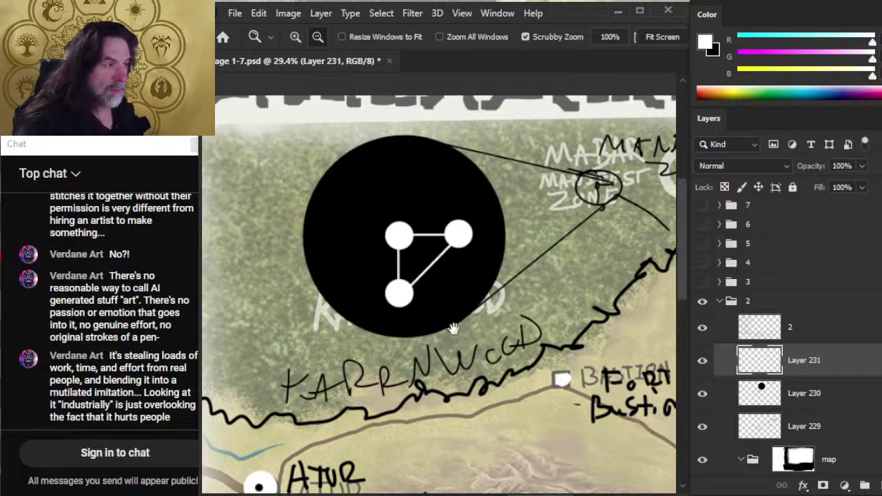
drag(448, 328, 416, 263)
scroll(418, 263, down, 5)
scroll(475, 286, up, 2)
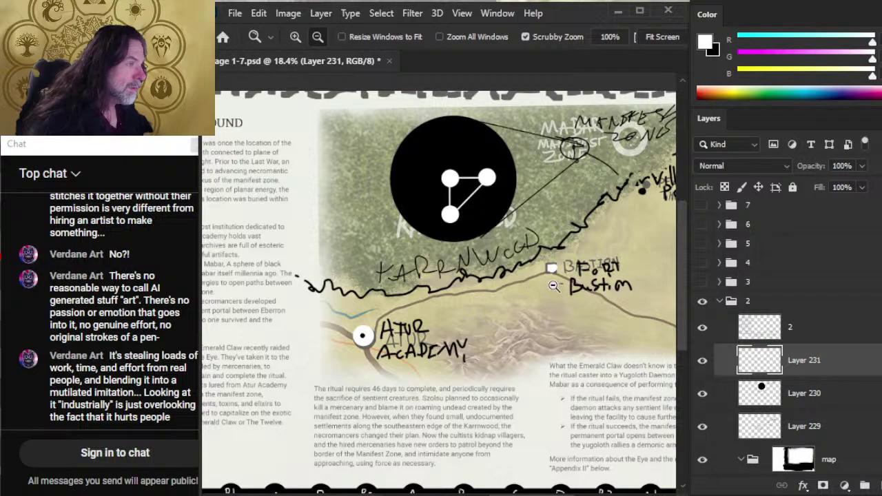
scroll(553, 286, down, 4)
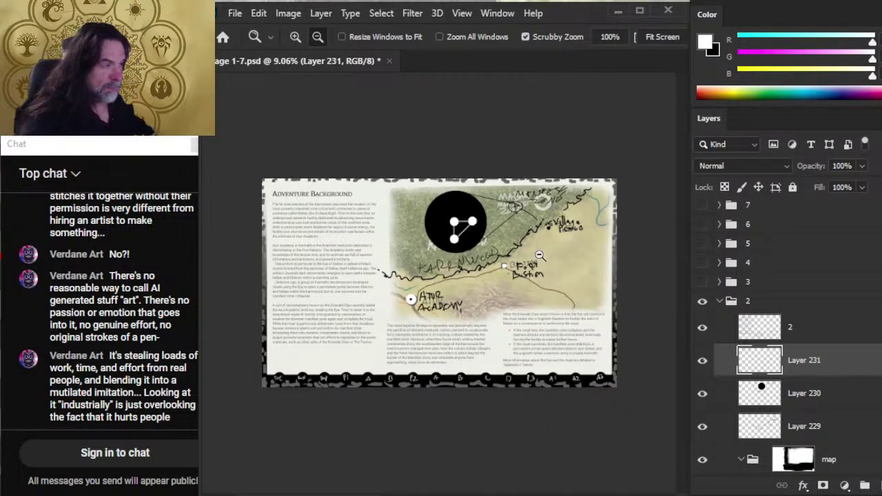
scroll(540, 254, up, 2)
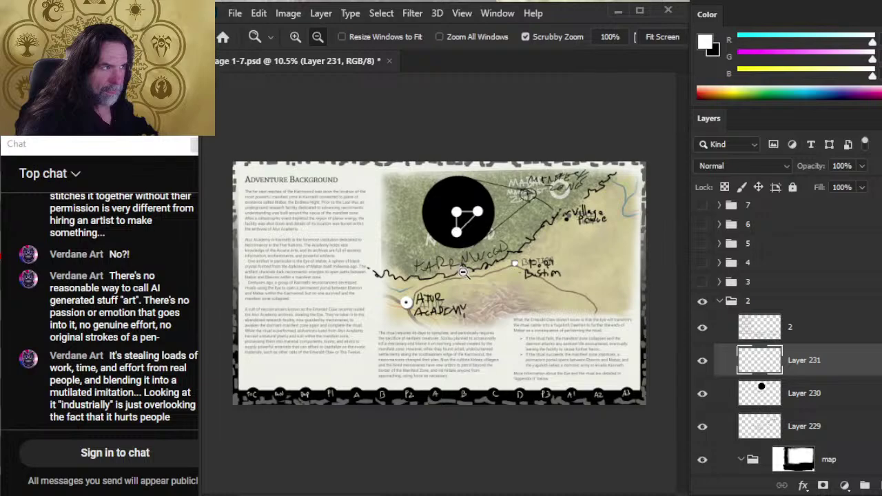
drag(432, 224, 456, 239)
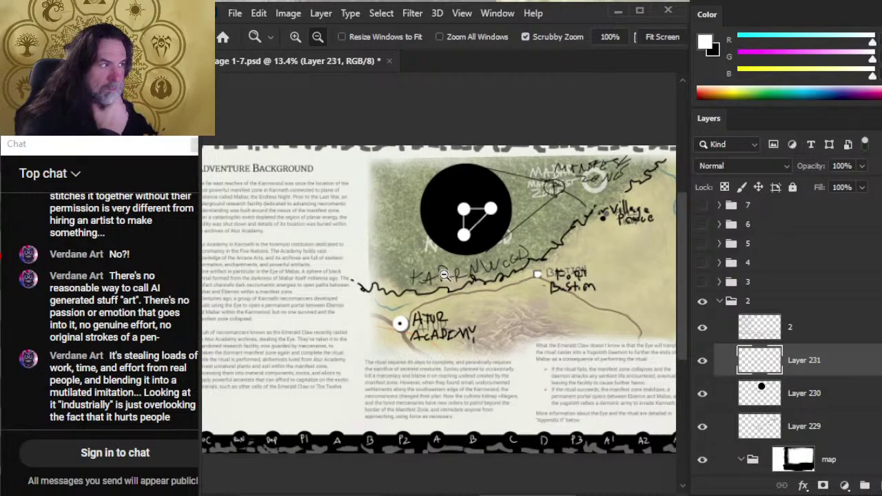
Select the black circle's outline from Layer 230 and fill it with white on a new layer above it.
click(819, 396)
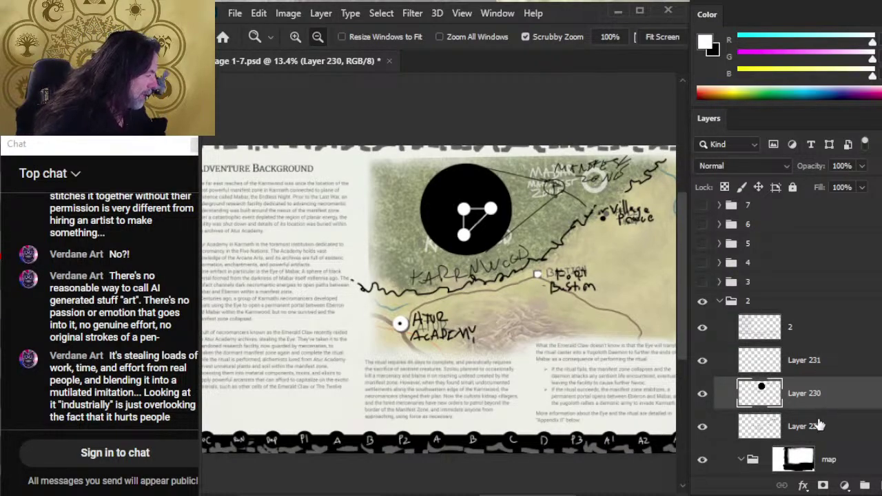
ctrl+click(761, 403)
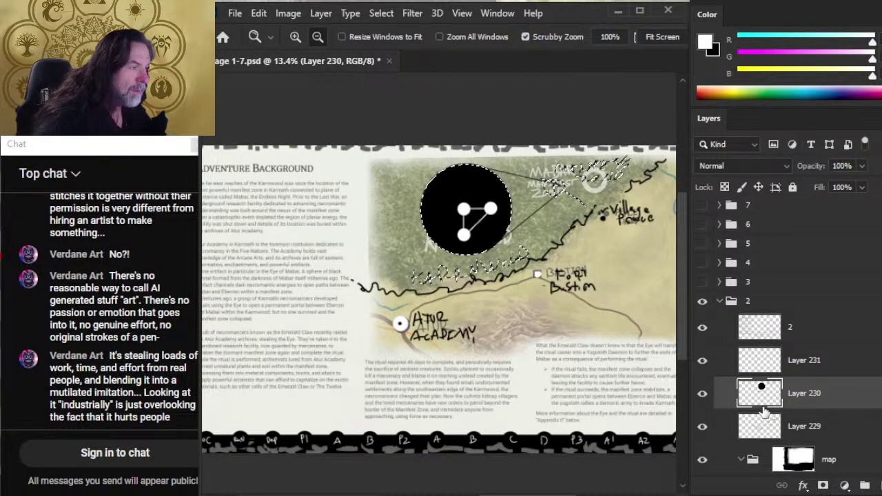
key(w)
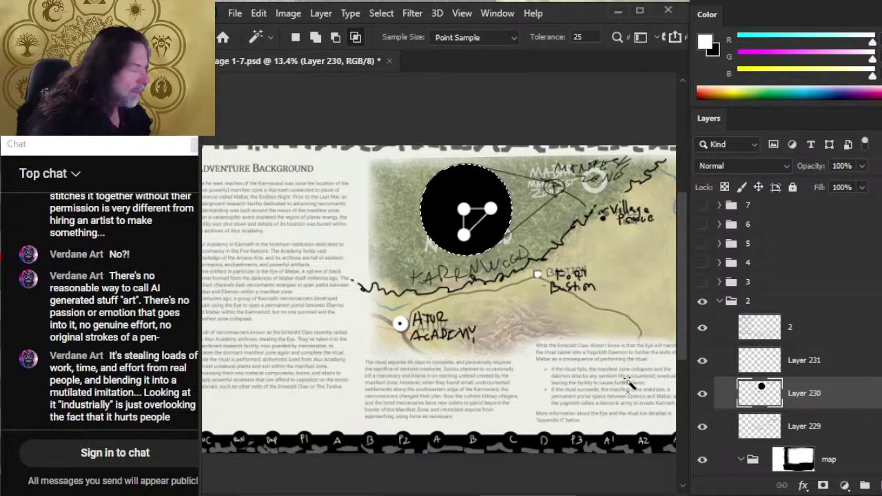
click(864, 486)
key(g)
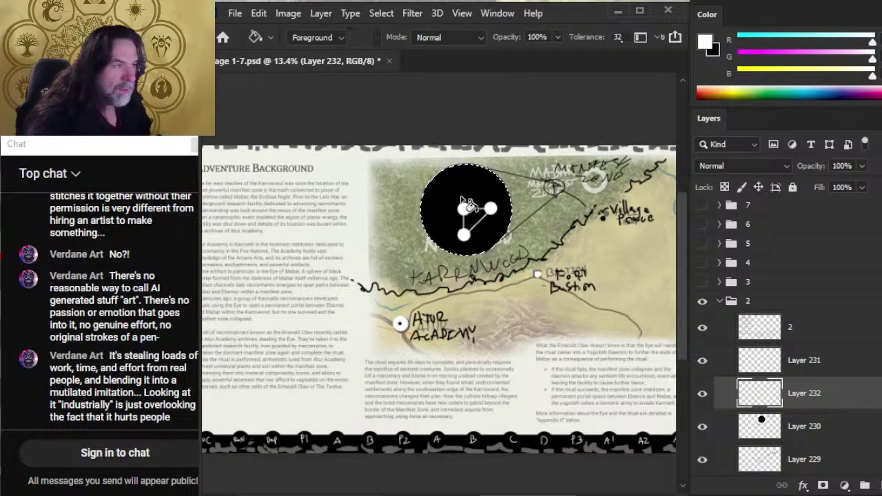
click(468, 205)
key(ctrl+d)
key(l)
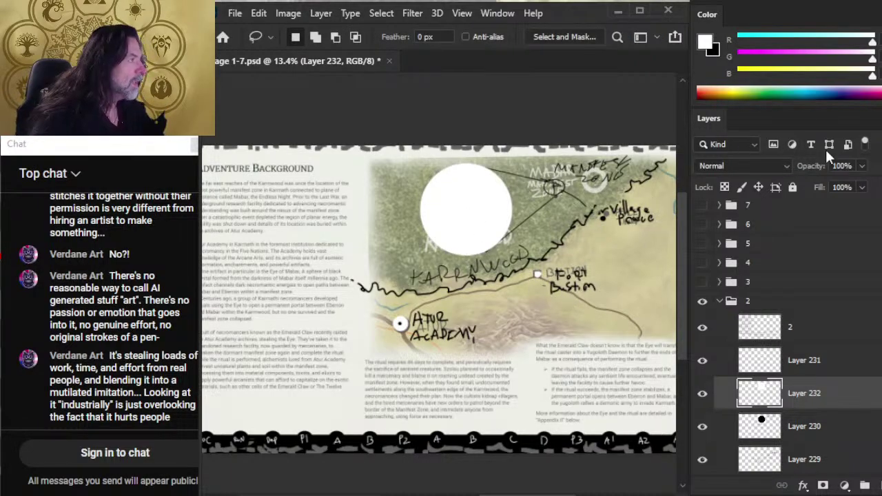
Lower the white circle layer's opacity to 62% and hide Layer 232.
click(862, 166)
drag(844, 190, 836, 185)
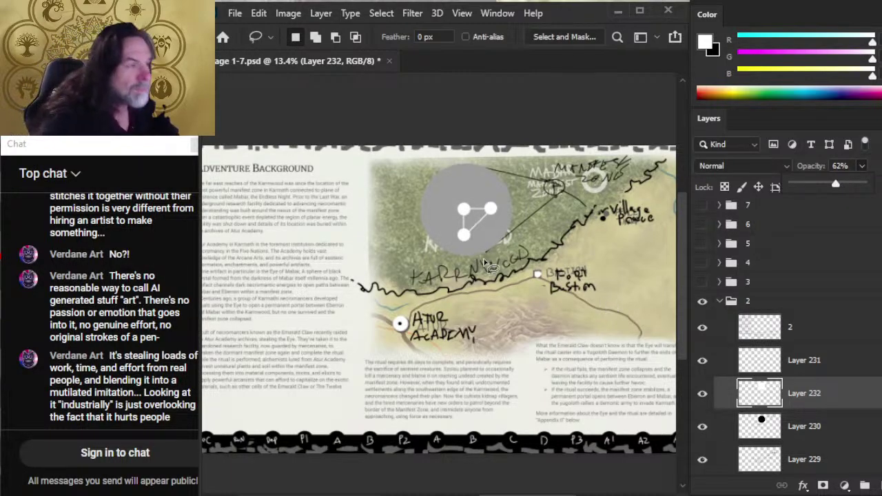
key(z)
drag(475, 293, 541, 325)
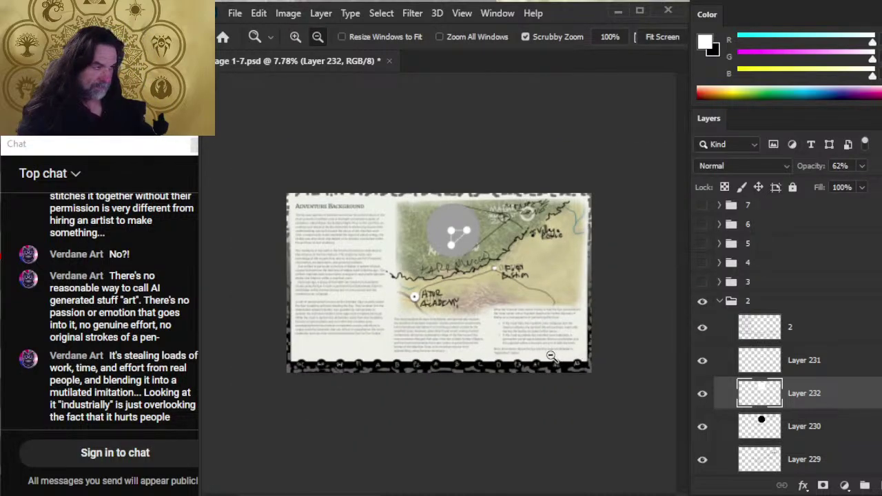
click(702, 394)
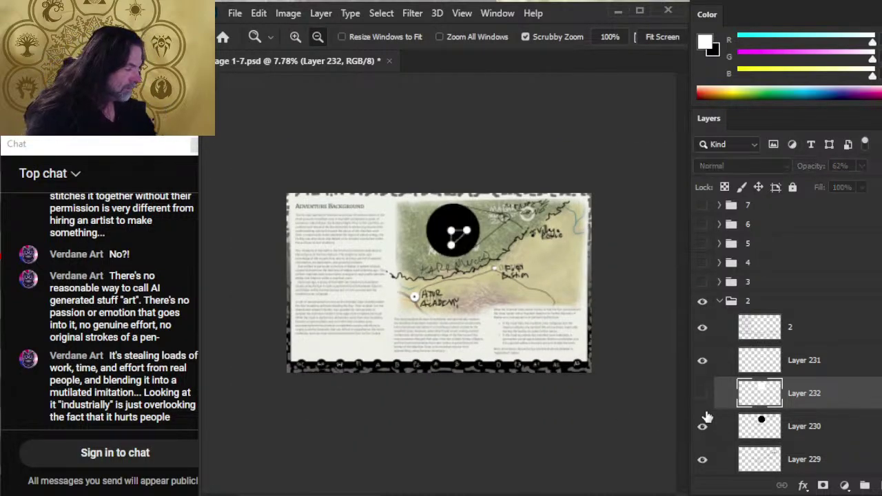
Examine the map callout and the ritual paragraph below Atur Academy.
drag(427, 272, 477, 325)
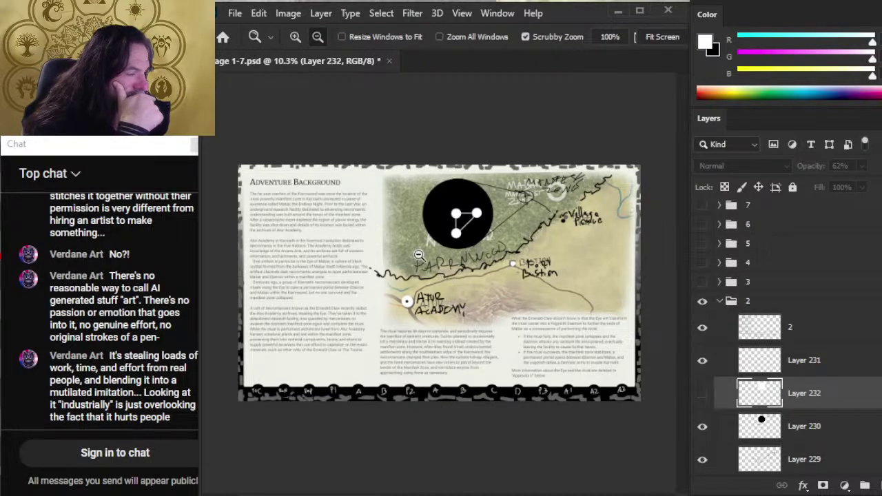
drag(476, 214, 479, 215)
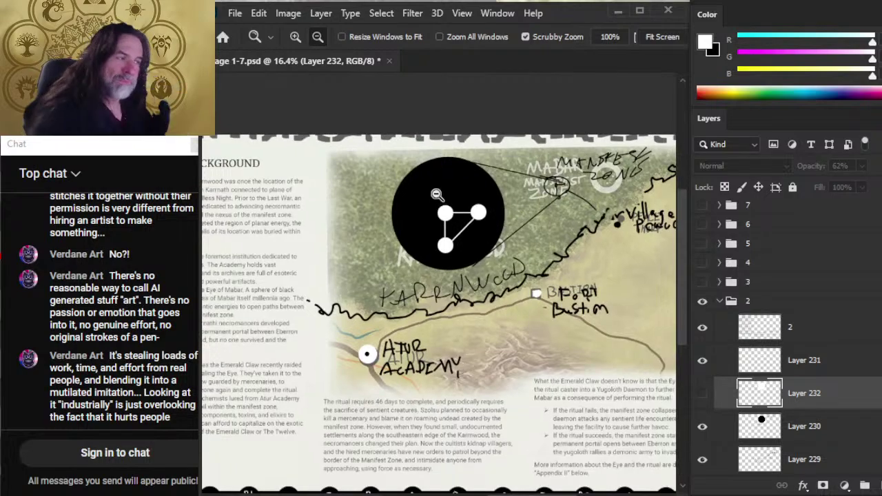
key(e)
key(z)
mouse_move(388, 409)
mouse_down()
mouse_move(456, 423)
mouse_move(486, 353)
mouse_move(457, 366)
mouse_move(441, 361)
mouse_up()
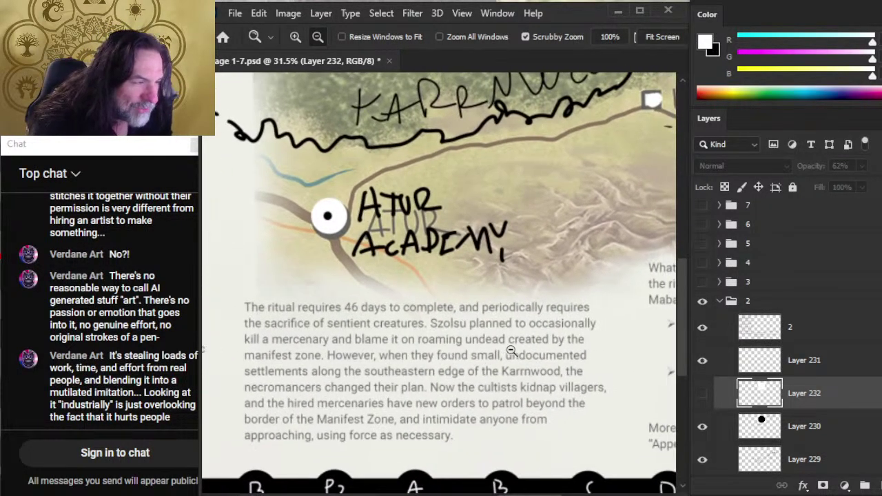
key(ctrl+0)
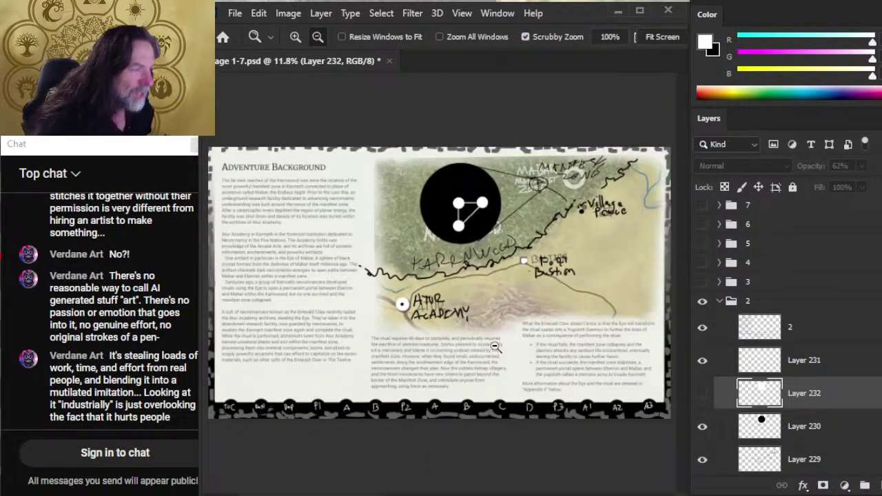
Try to erase the triangle's lower dot and its connecting lines on Layer 231.
click(703, 361)
click(703, 361)
click(779, 372)
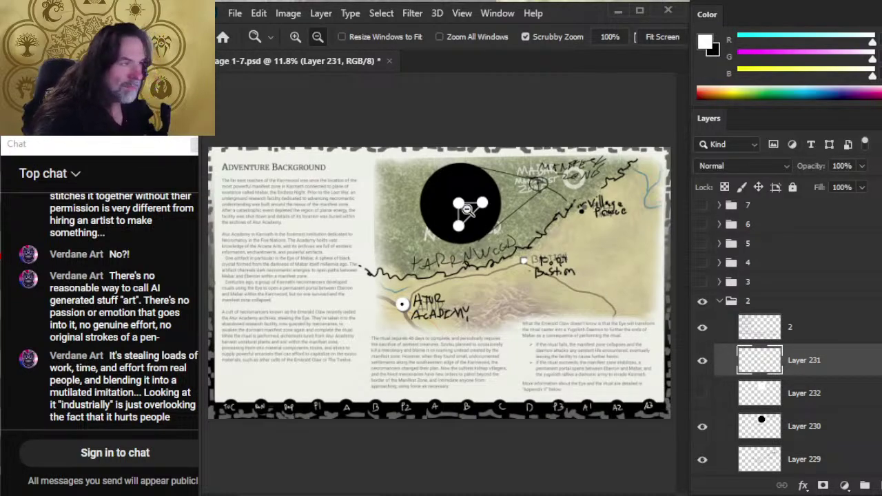
key(e)
mouse_move(467, 209)
mouse_down()
mouse_move(496, 210)
mouse_move(440, 249)
mouse_up()
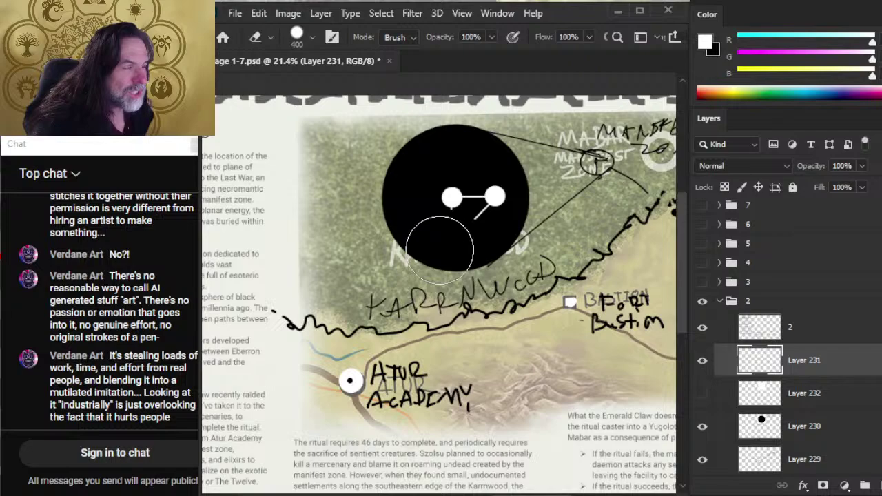
key(bracketleft)
key(bracketleft)
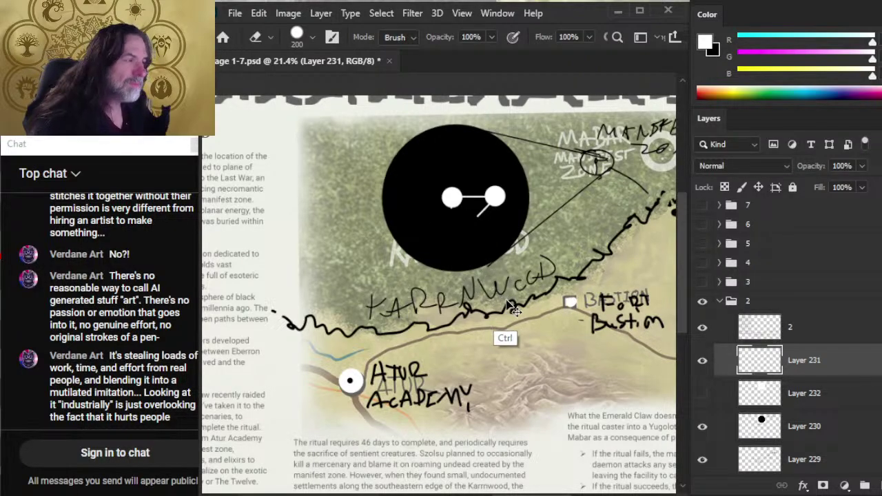
key(ctrl+z)
Collapse layer group 2 and look over the map around the manifest zone and the village label.
key(z)
alt+click(568, 302)
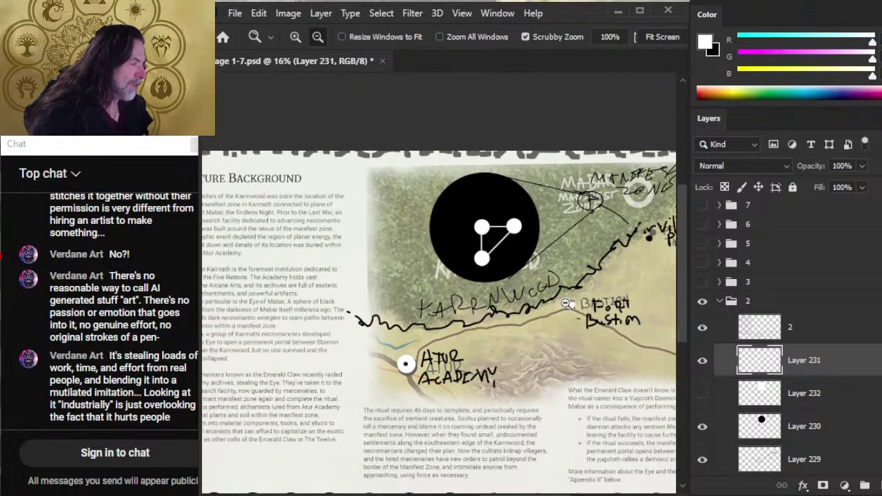
click(719, 302)
scroll(524, 305, down, 2)
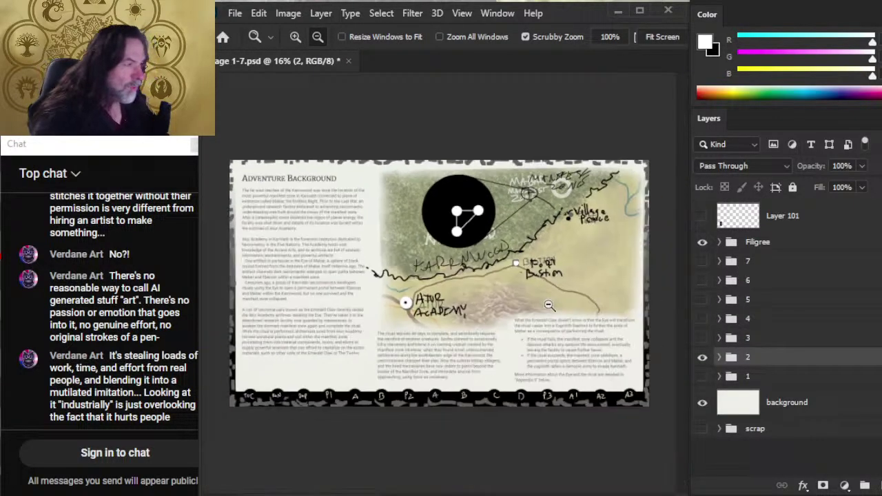
scroll(606, 294, up, 4)
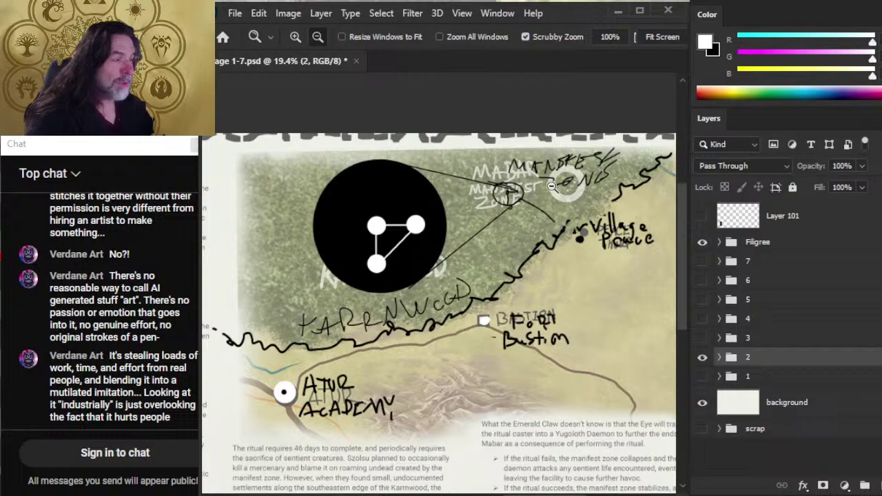
scroll(524, 248, up, 3)
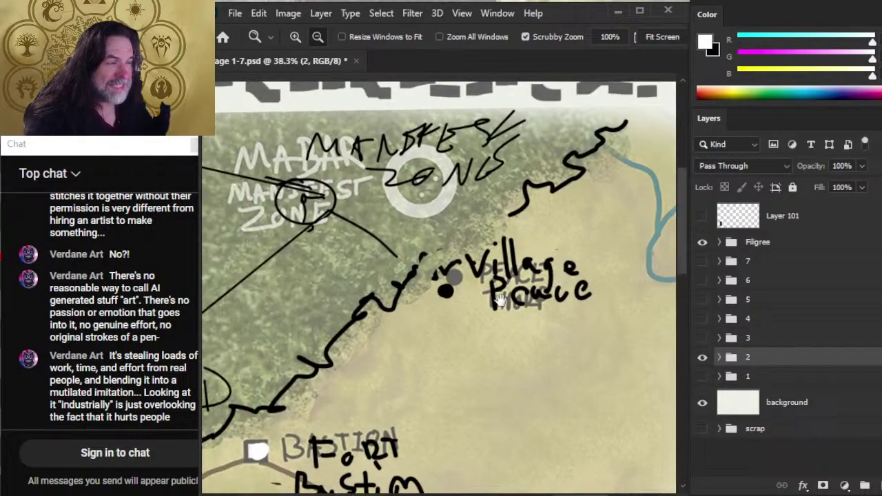
scroll(500, 300, up, 1)
scroll(510, 351, down, 2)
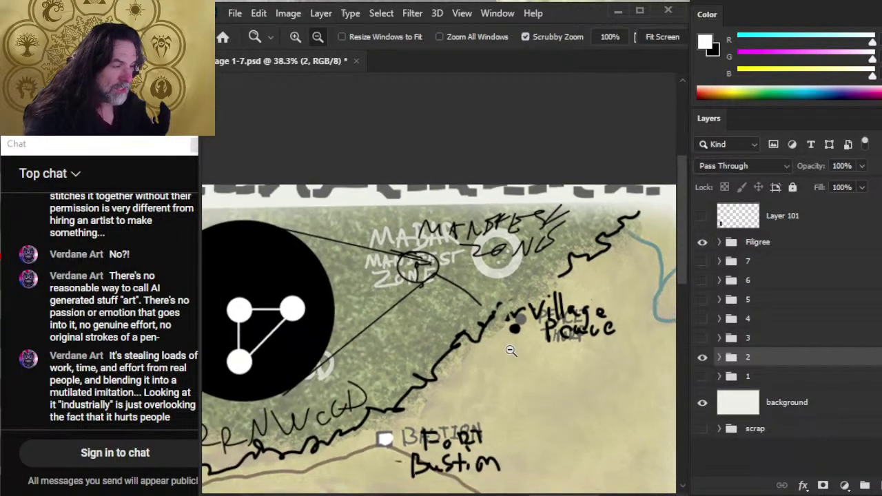
scroll(510, 351, down, 4)
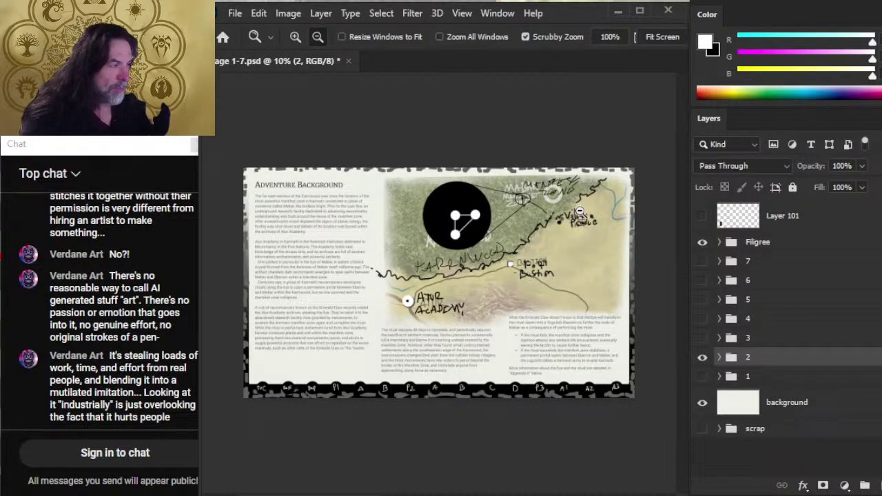
Hide page groups 2 and 3 and show group 4 with the Running the Adventure page.
click(702, 338)
click(702, 357)
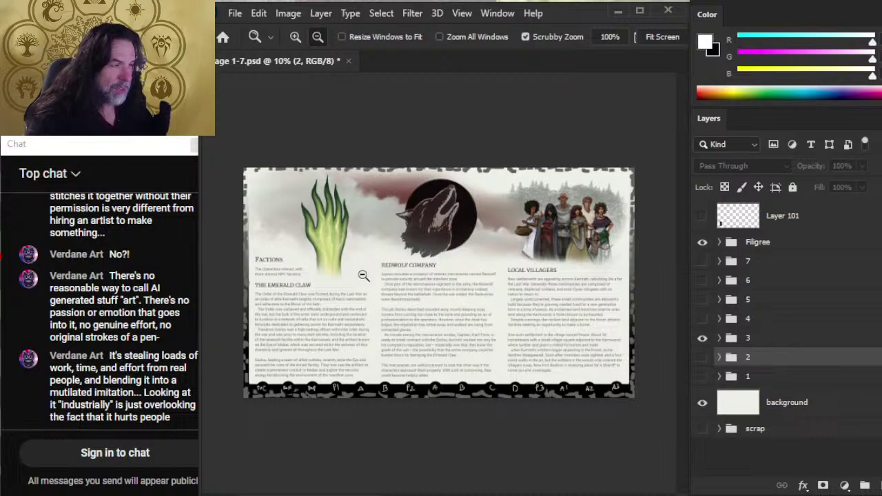
click(702, 338)
click(702, 319)
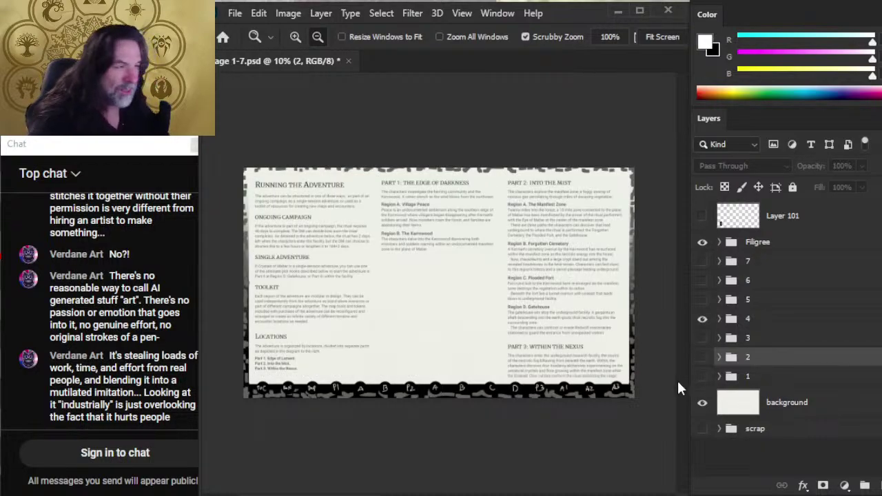
Expand group 4 and add a new empty layer above layer 4.
drag(360, 245, 413, 263)
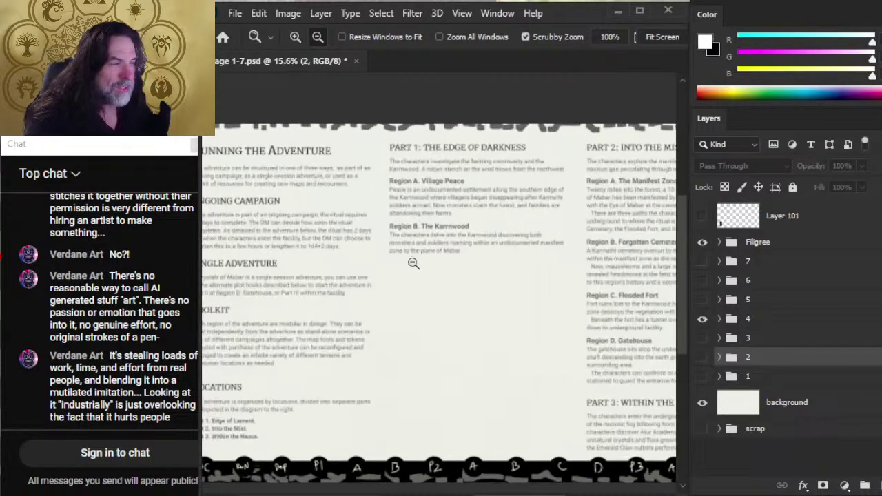
click(599, 342)
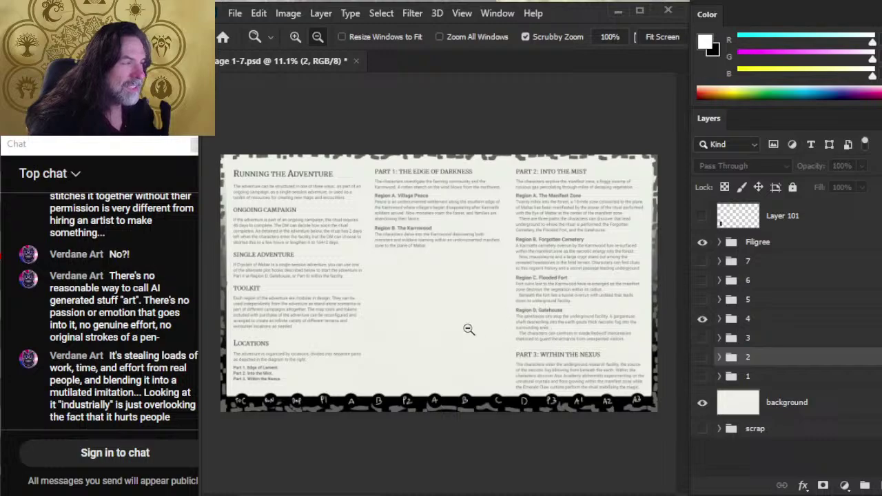
drag(456, 351, 439, 305)
drag(509, 314, 464, 346)
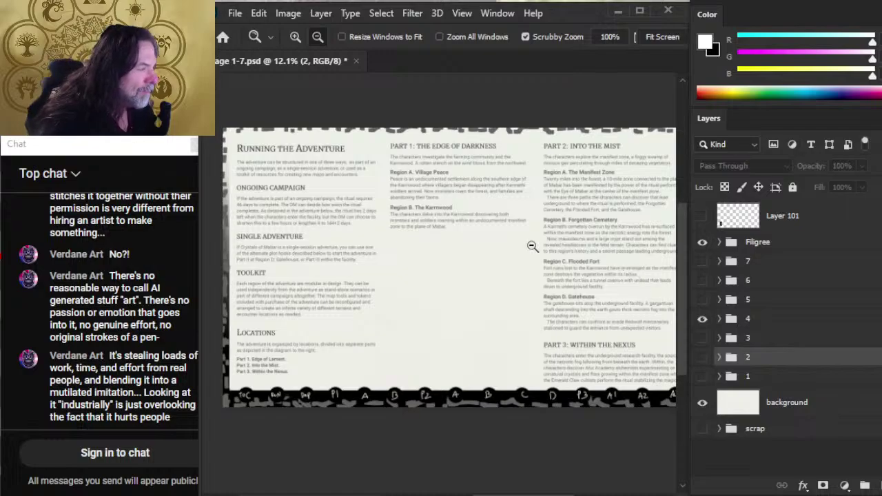
drag(568, 247, 605, 321)
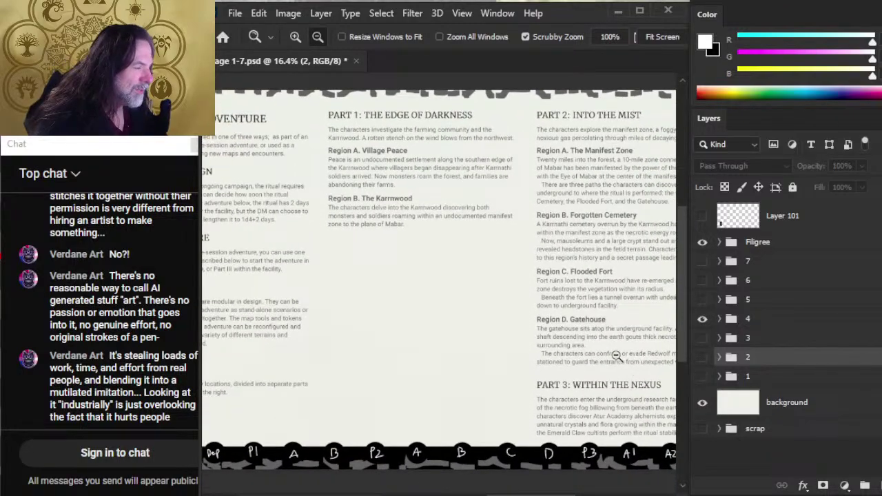
drag(441, 337, 475, 331)
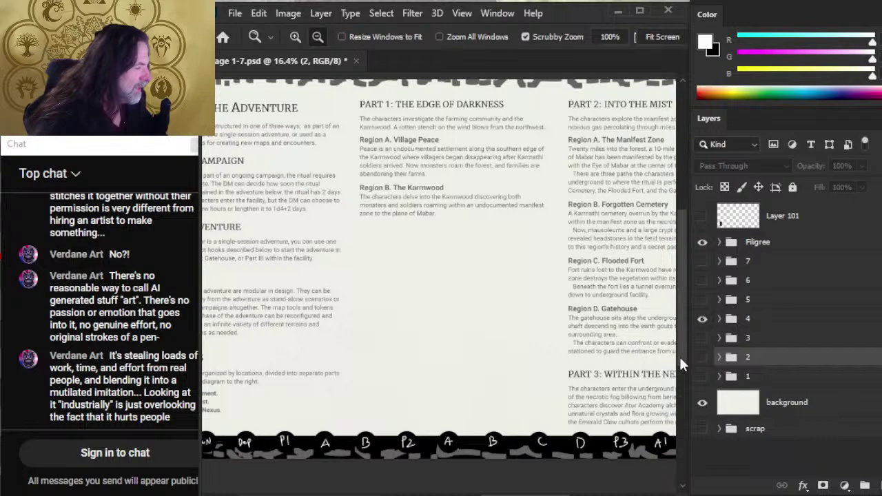
click(720, 319)
click(809, 355)
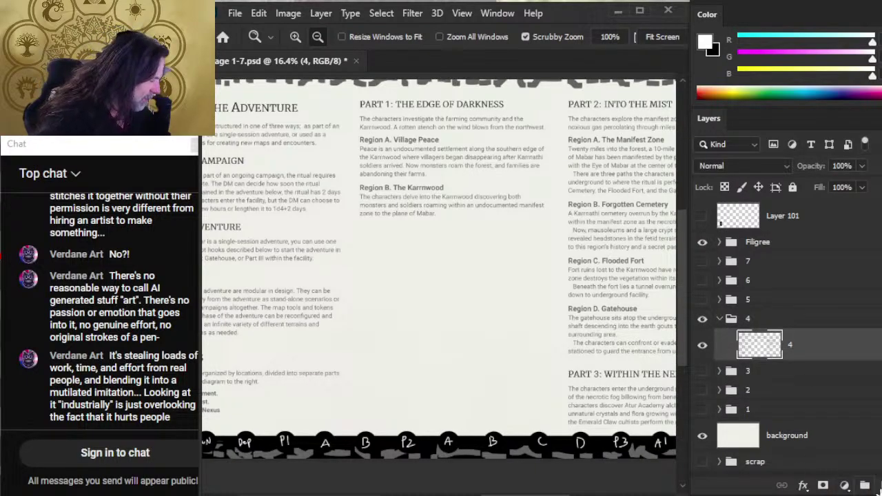
key(ctrl+shift+alt+n)
Paint a large black circle below the Region B text using a 1000 px brush.
key(b)
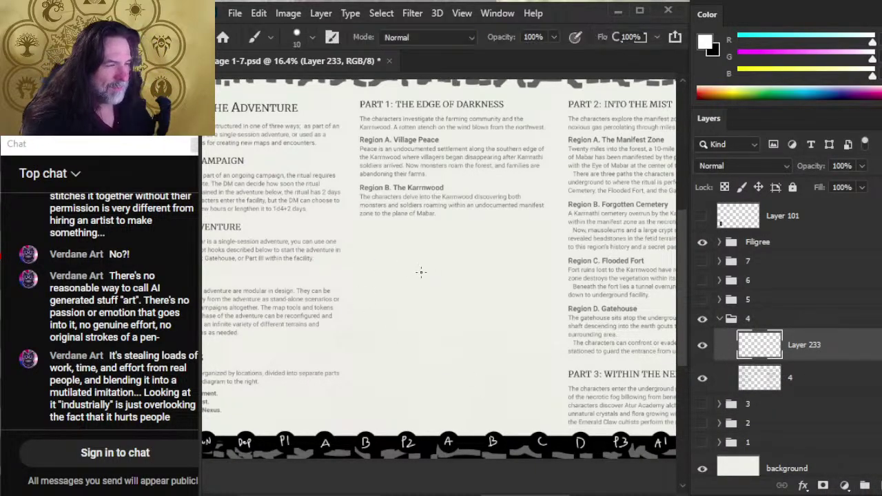
key(bracketright)
key(bracketright)
key(bracketright)
key(bracketright)
key(bracketright)
key(bracketright)
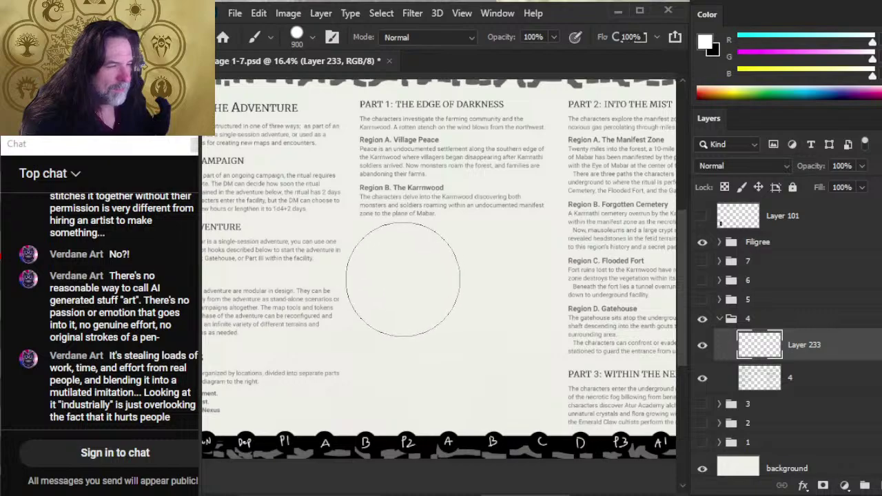
key(x)
key(bracketright)
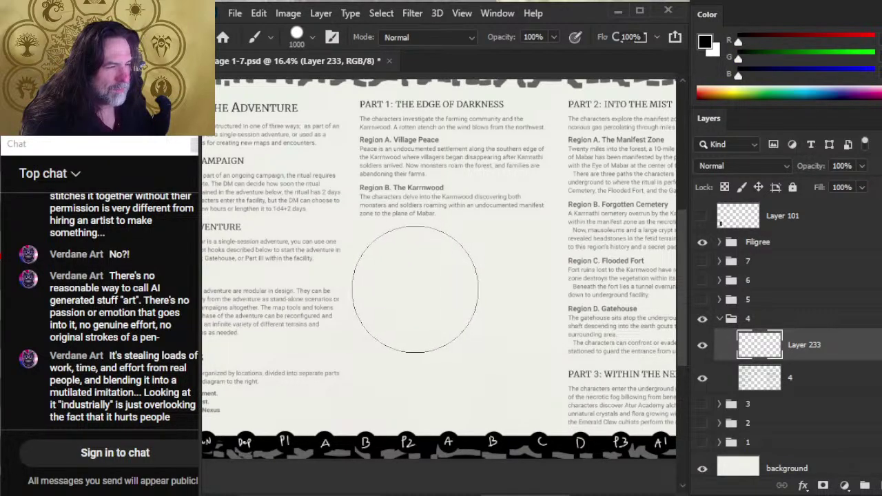
click(416, 290)
Paint a smaller black circle below and to the right of the large one using a 500 px brush.
key(bracketleft)
key(bracketleft)
key(bracketleft)
key(bracketleft)
key(bracketleft)
key(bracketleft)
key(bracketleft)
key(bracketleft)
key(bracketleft)
key(bracketleft)
key(bracketleft)
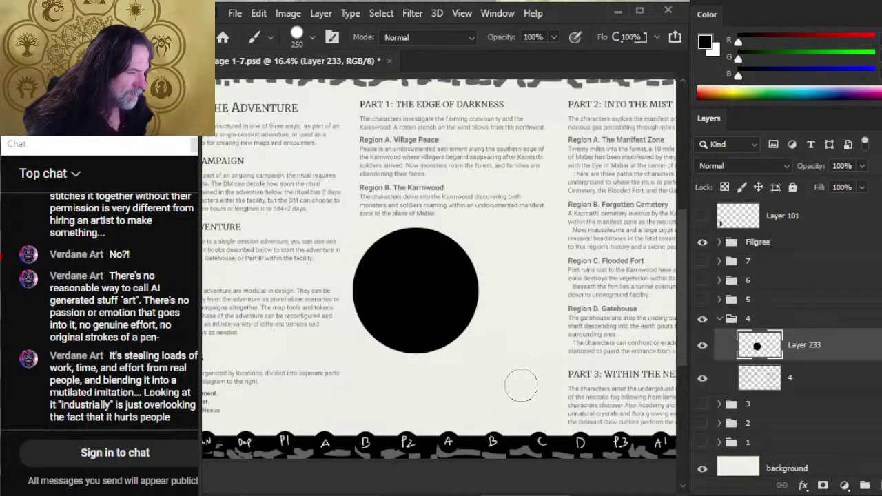
key(bracketright)
key(bracketright)
key(bracketright)
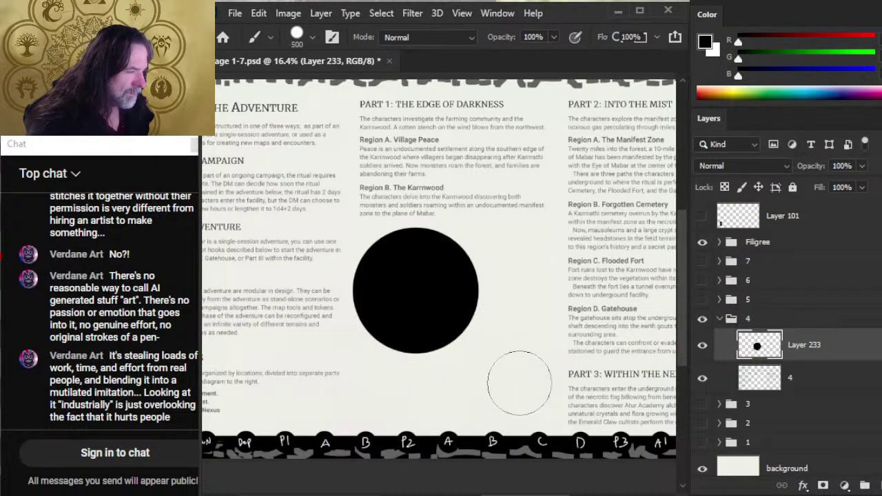
click(511, 373)
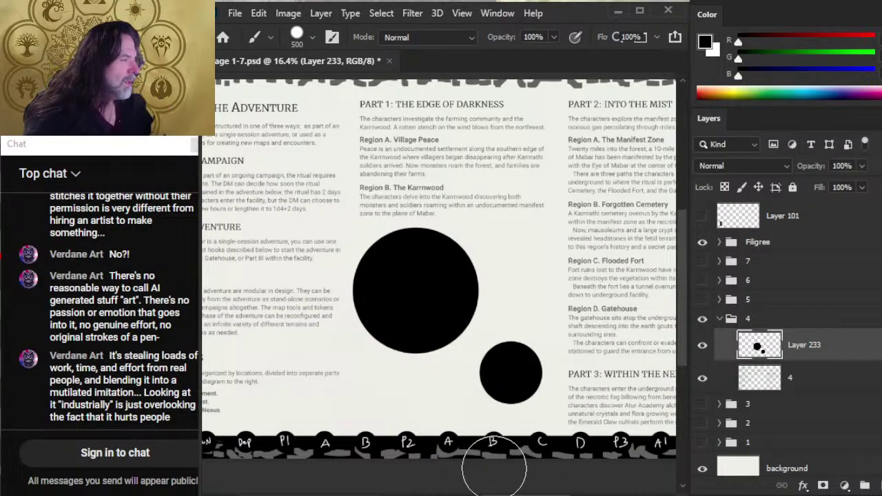
Paint three white dots in the large black circle with a 150 px brush: at its centre, to the right and below.
key(bracketleft)
key(bracketleft)
key(bracketleft)
key(bracketleft)
key(bracketleft)
key(bracketleft)
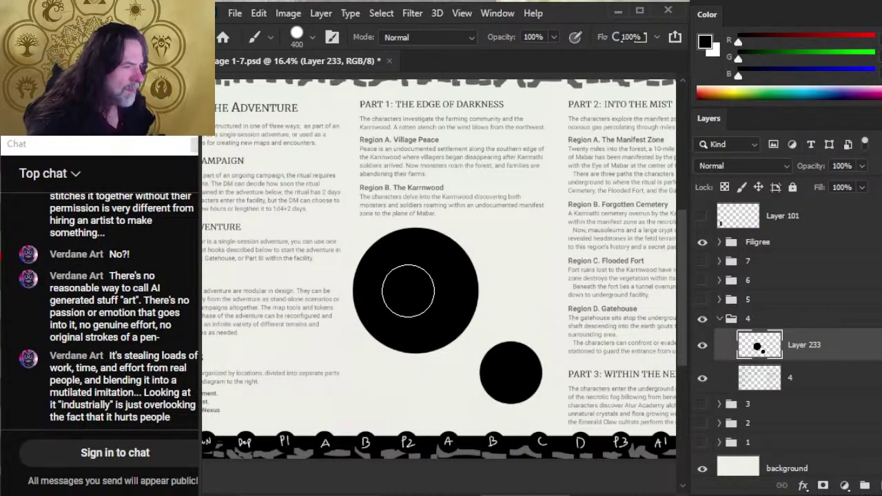
key(x)
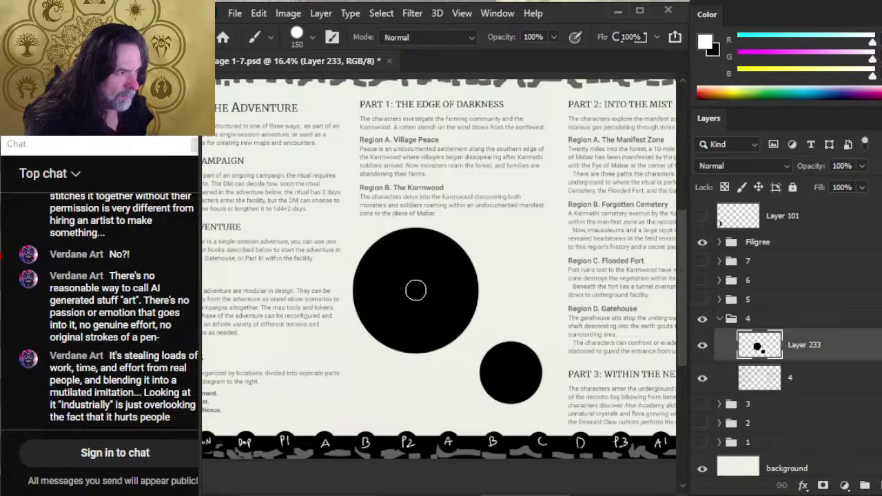
click(416, 292)
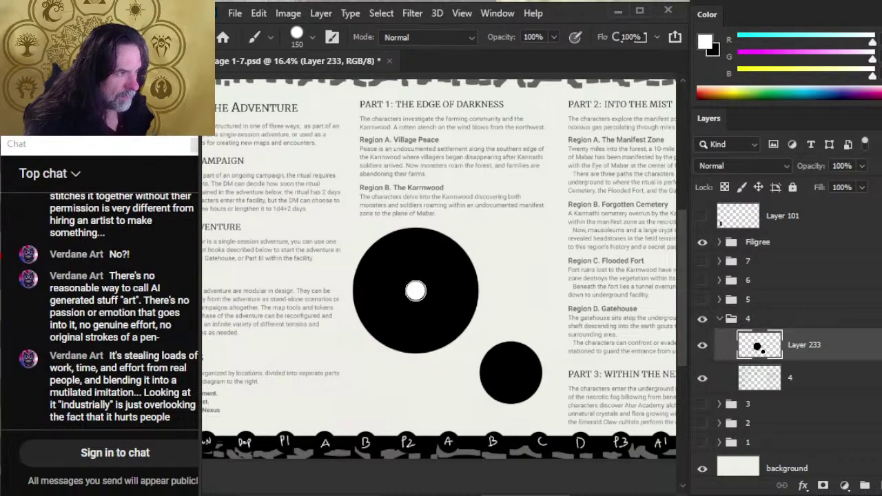
click(456, 290)
click(416, 331)
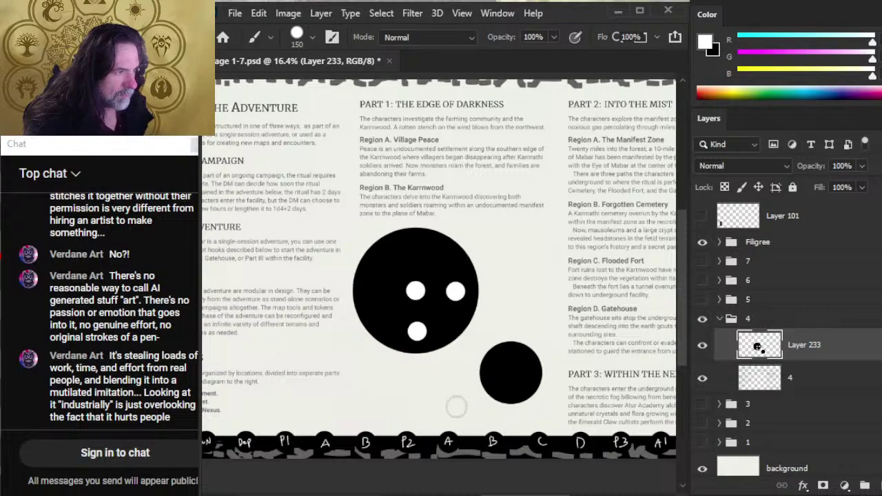
Connect the lower white dot to the centre dot with a straight vertical white line using a 10 px brush.
key(bracketleft)
key(bracketleft)
key(bracketleft)
key(bracketleft)
key(bracketleft)
key(bracketleft)
key(bracketleft)
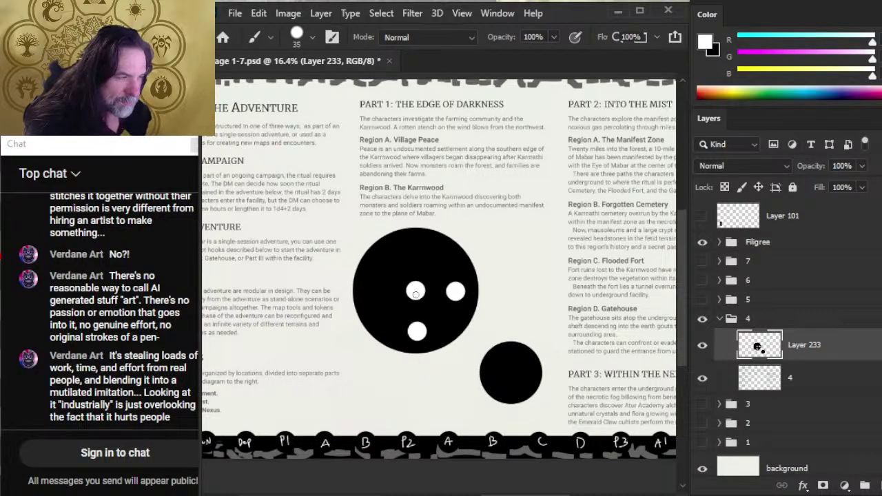
key(bracketleft)
key(bracketleft)
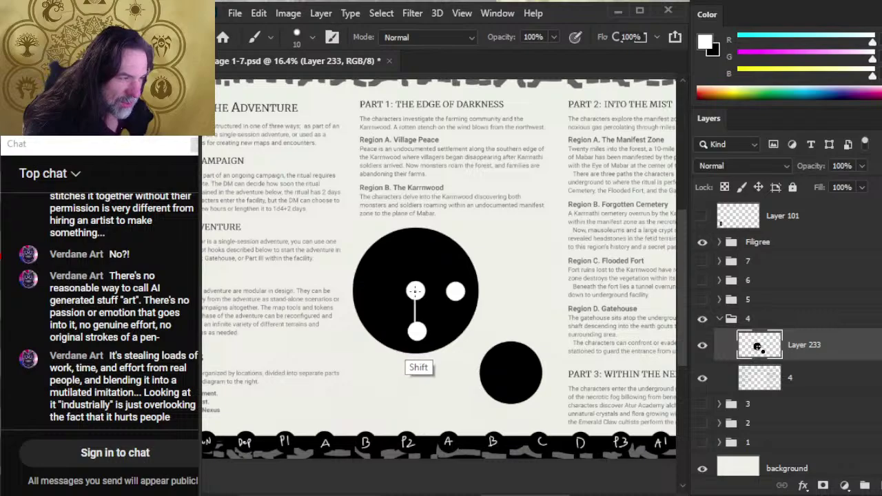
shift+click(415, 291)
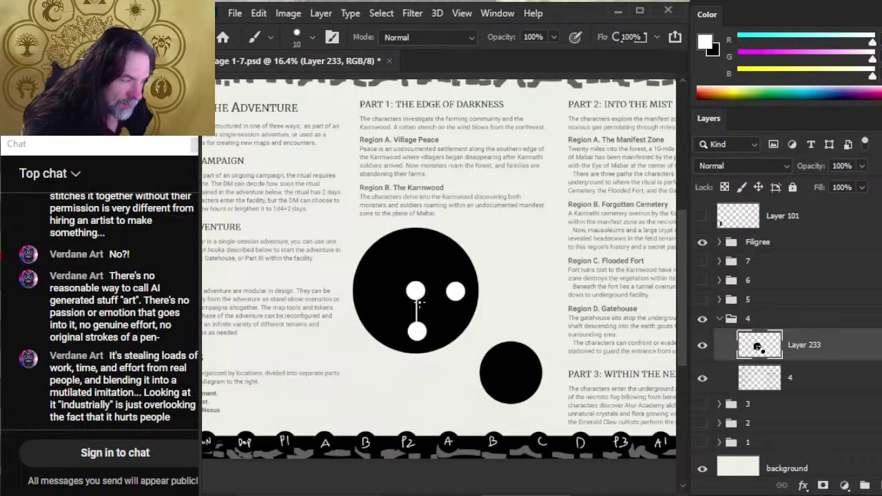
shift+click(456, 291)
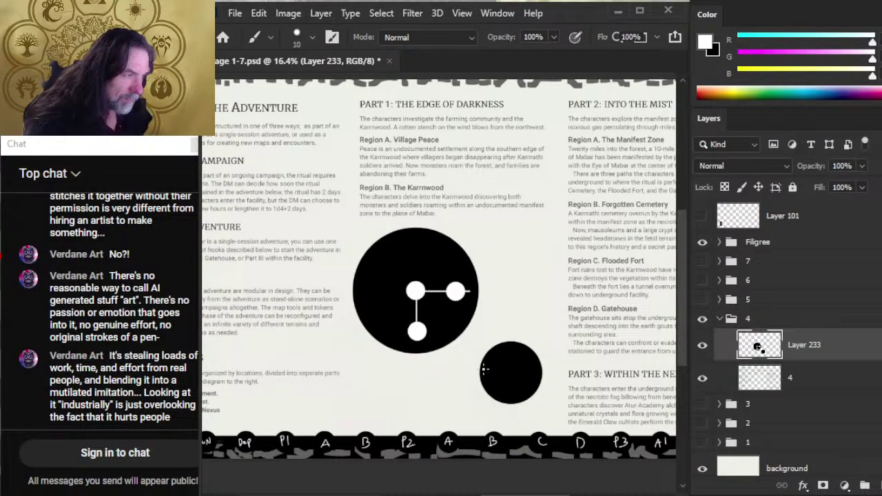
key(ctrl+z)
key(m)
drag(478, 320, 437, 270)
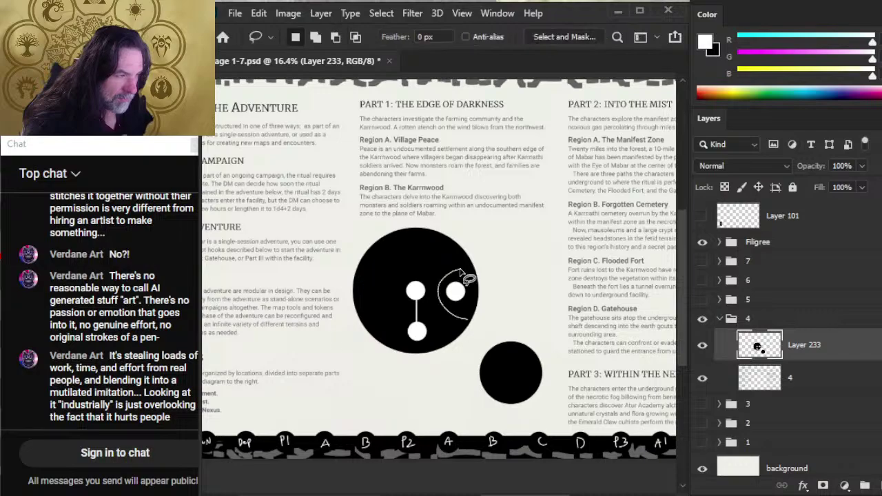
key(v)
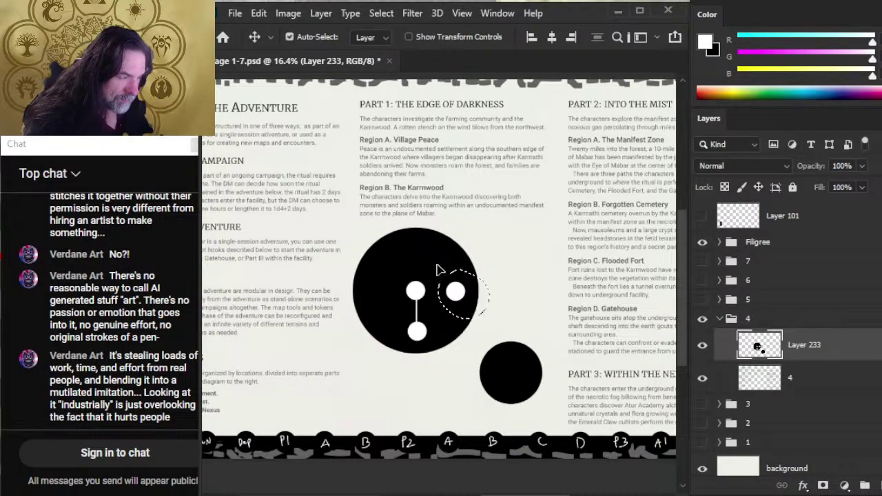
key(l)
click(441, 269)
Paint over the right white dot in the large circle with black.
key(b)
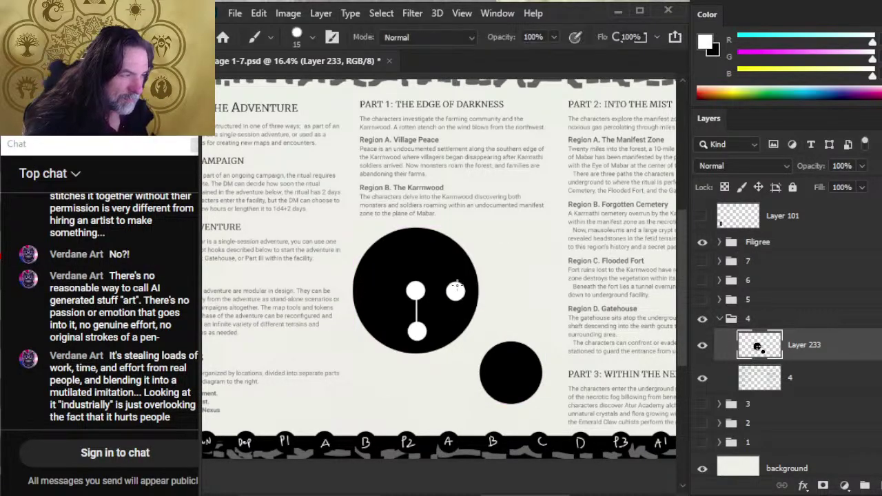
drag(453, 296, 456, 276)
key(x)
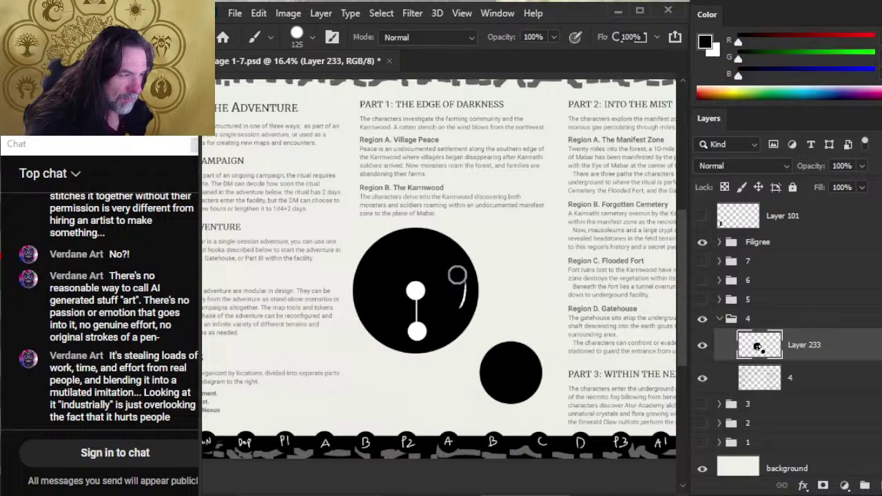
key(bracketright)
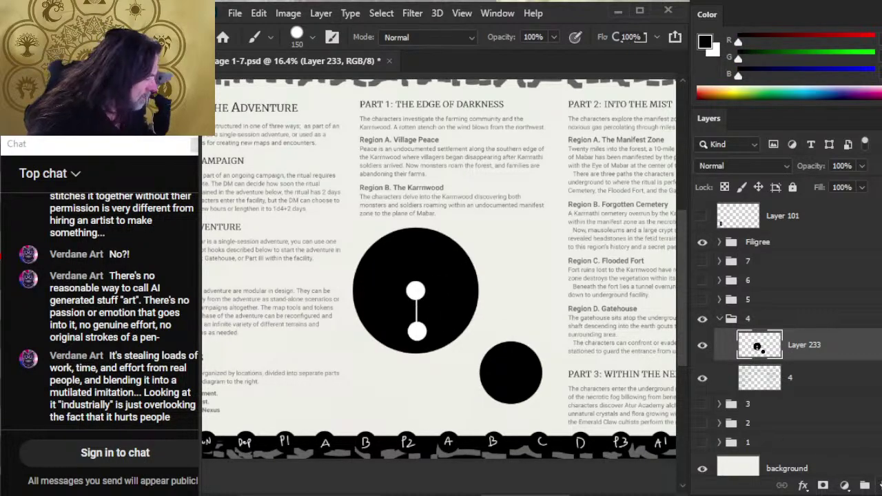
Add an empty layer, then select the connected white dots on Layer 233 and copy them to their own layer.
key(ctrl+shift+alt+n)
key(w)
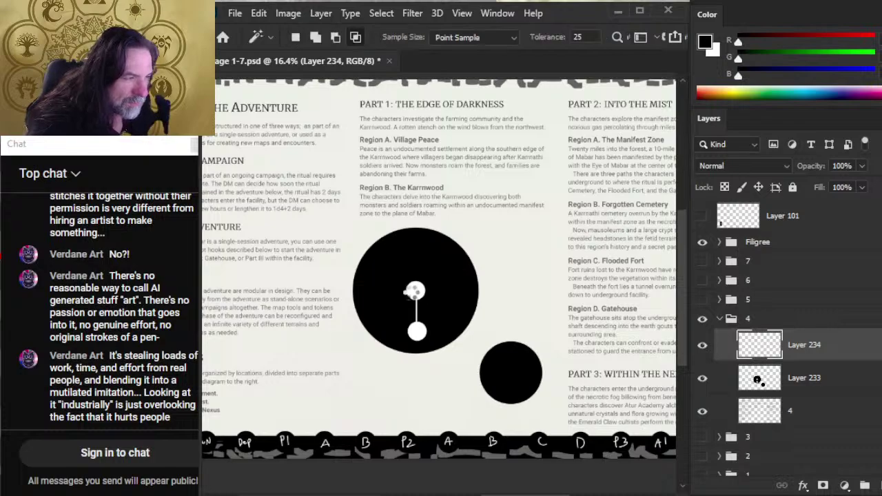
click(808, 389)
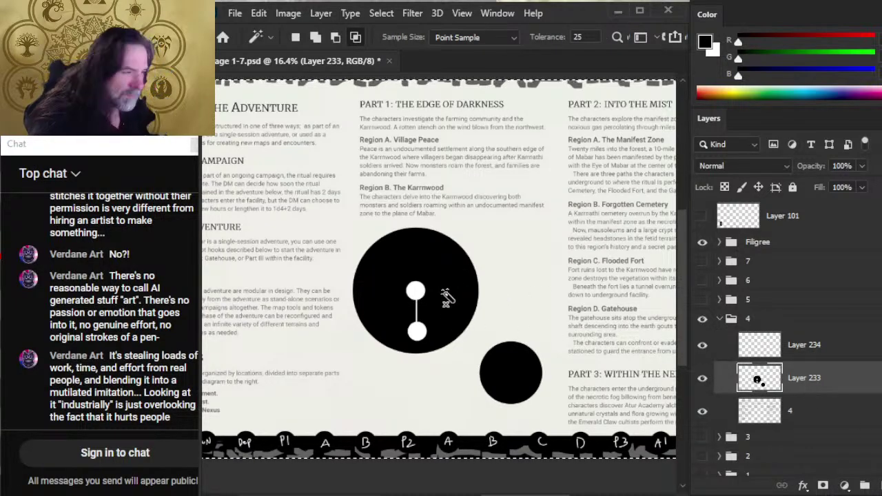
click(418, 294)
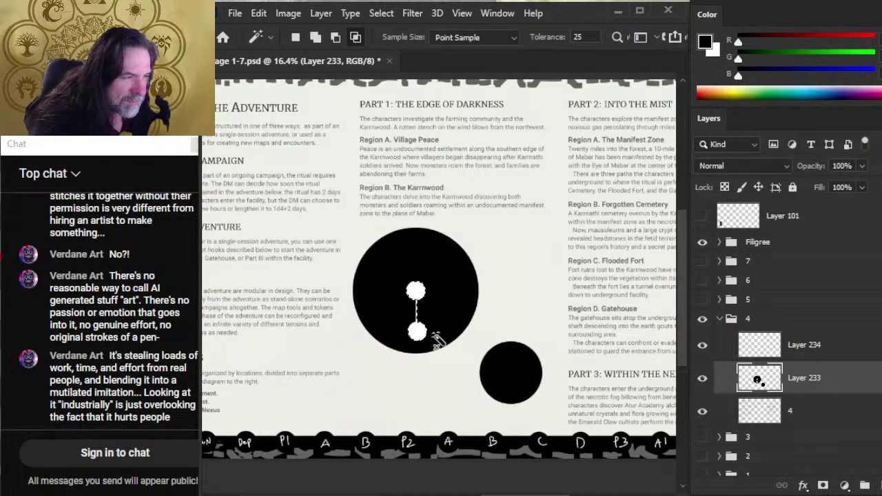
key(ctrl+j)
Rotate the copied dots and line to horizontal and move them so they extend right from the centre dot.
key(l)
right_click(435, 364)
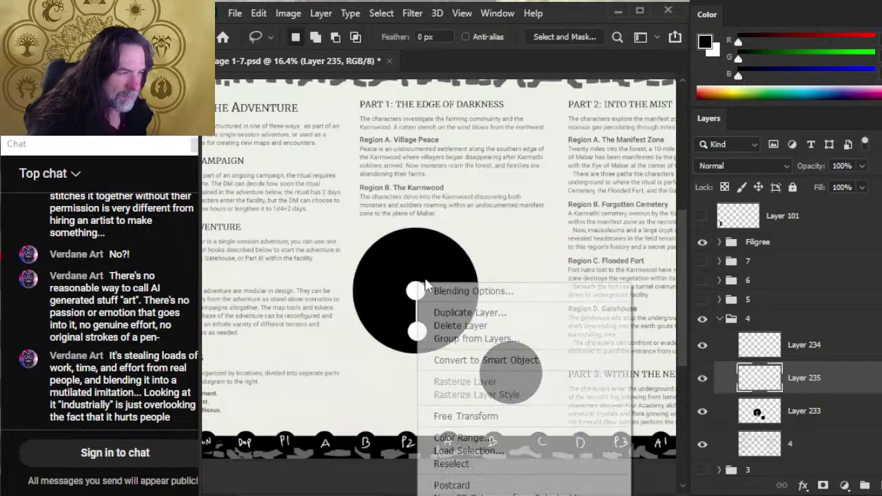
click(519, 416)
drag(520, 296, 406, 244)
key(Return)
key(v)
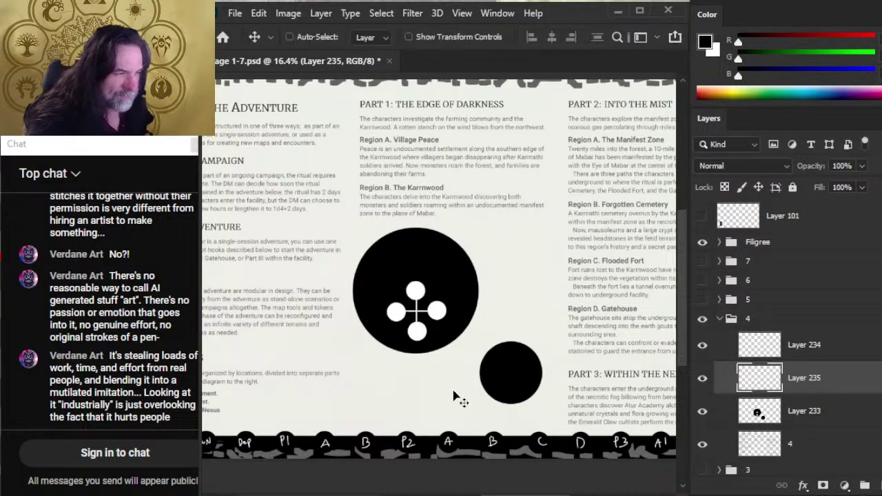
drag(506, 360, 505, 359)
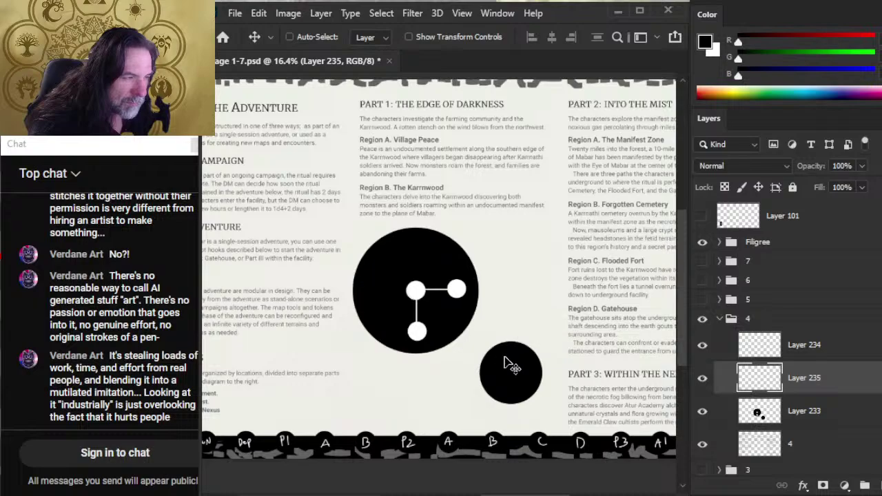
Merge the horizontal dots and line on Layer 235 down into Layer 233.
key(l)
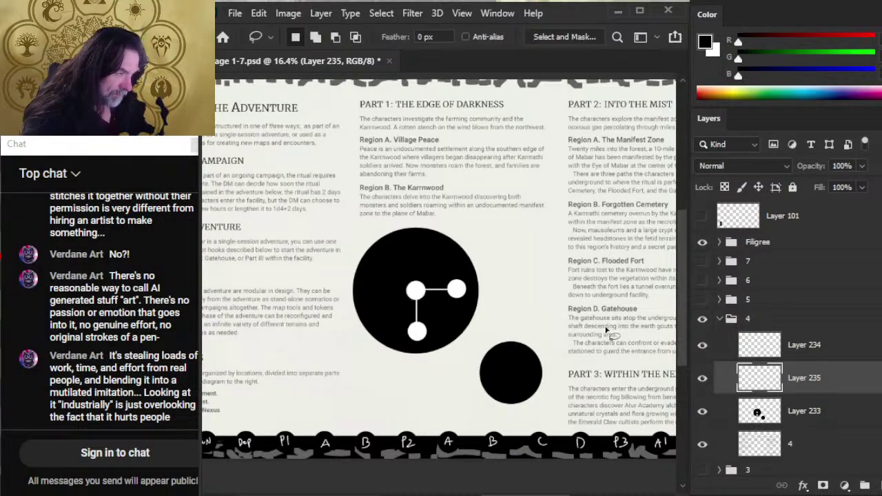
right_click(807, 354)
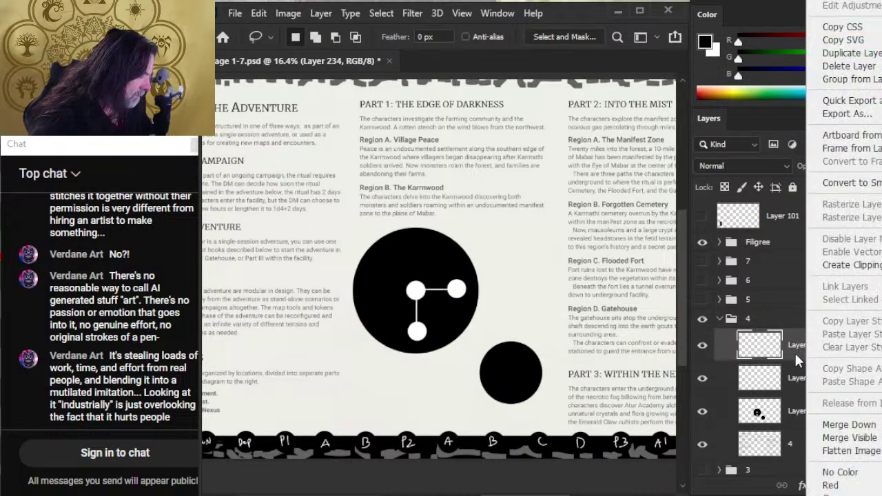
click(784, 351)
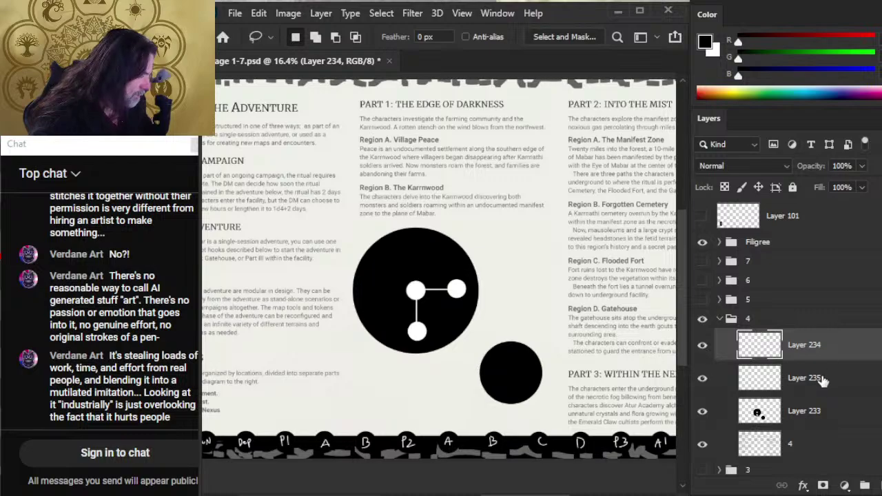
right_click(826, 390)
click(648, 420)
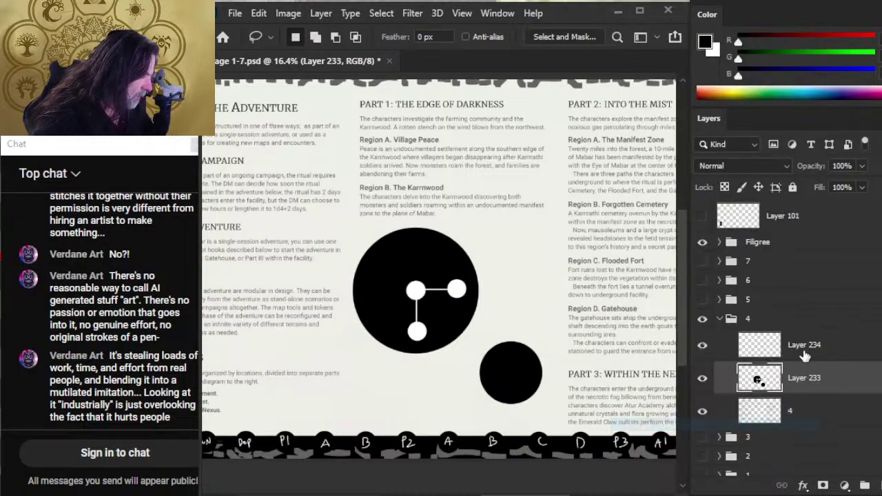
On Layer 234, draw a straight black line from the small circle's centre to the large circle's centre dot with a 15 px brush.
key(b)
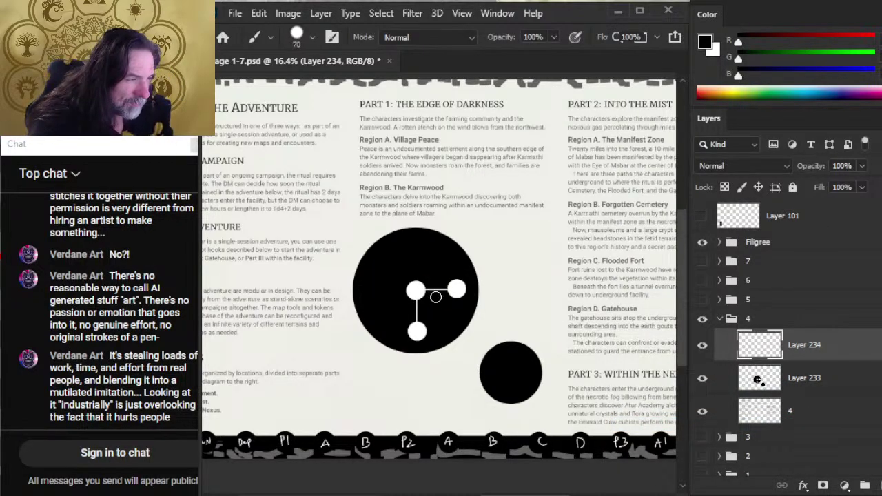
key(bracketleft)
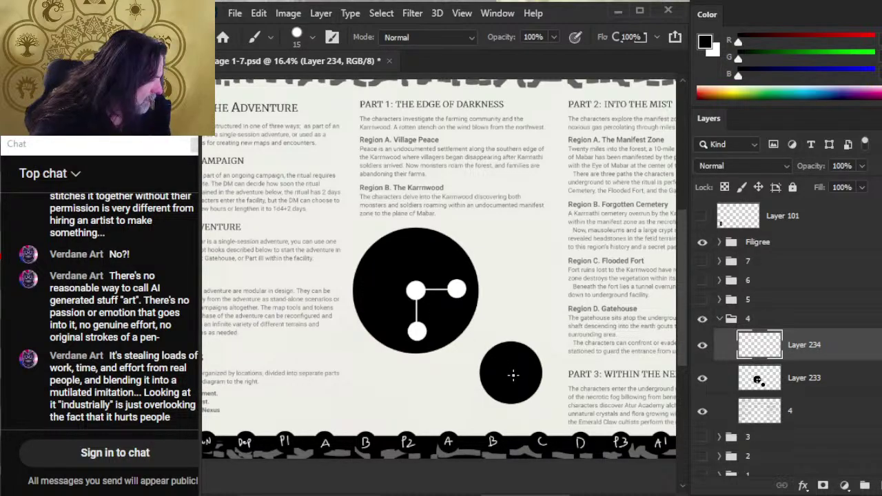
click(702, 343)
click(703, 343)
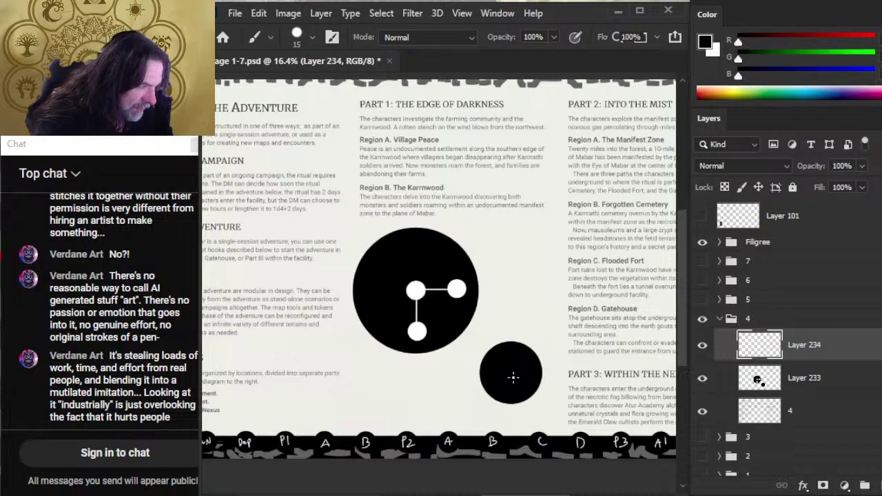
shift+click(416, 290)
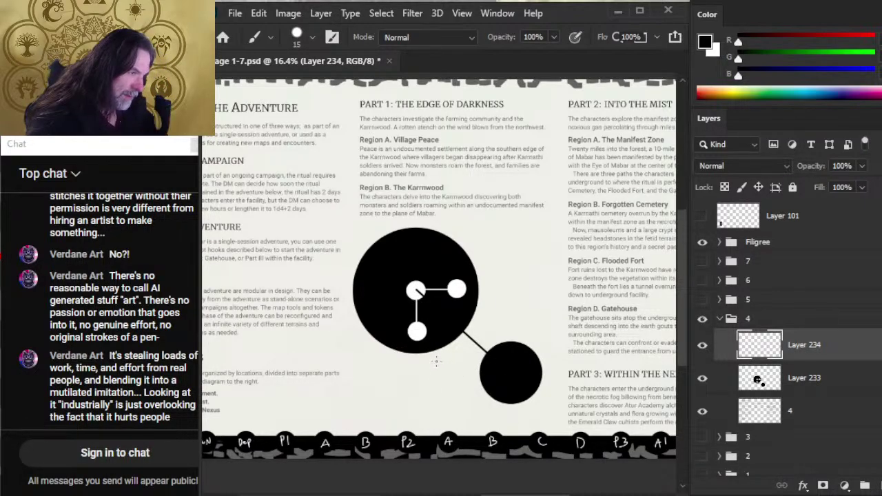
Select the diagonal line's pixels and paint the portion inside the large circle white with a 60 px brush, then deselect.
ctrl+click(758, 377)
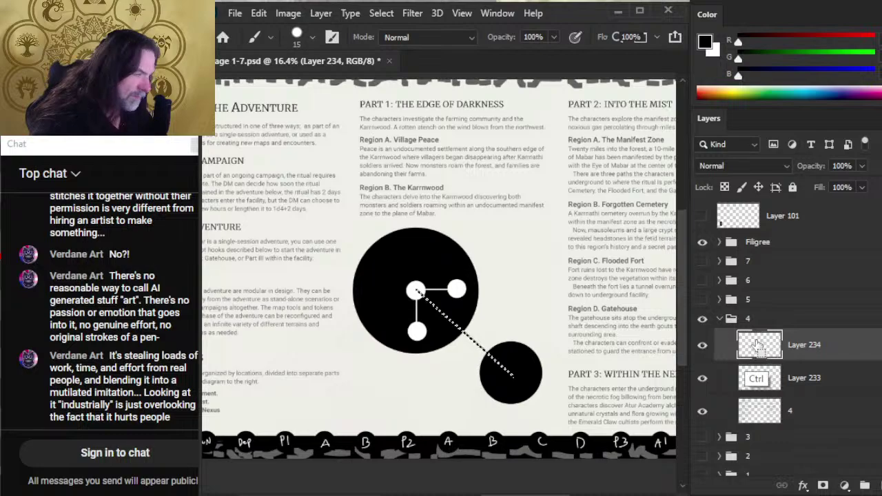
key(x)
key(bracketright)
key(bracketright)
key(bracketright)
key(bracketright)
key(bracketright)
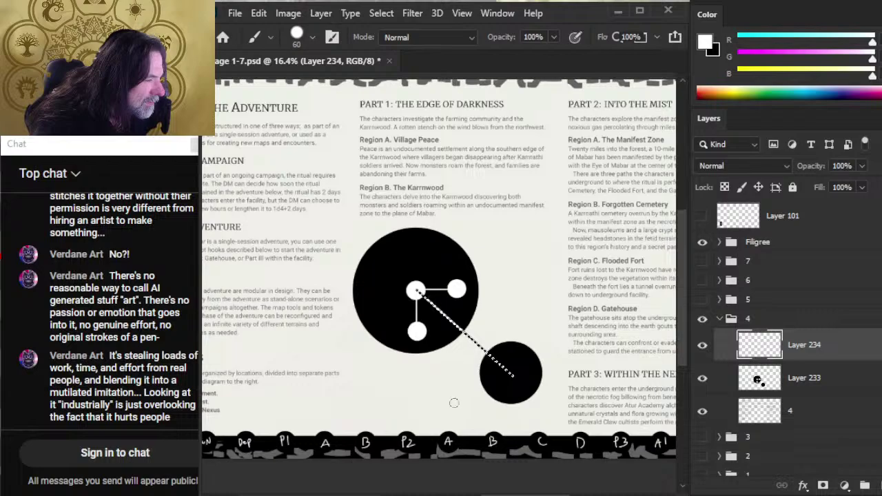
key(m)
key(alt+BackSpace)
key(ctrl+d)
key(b)
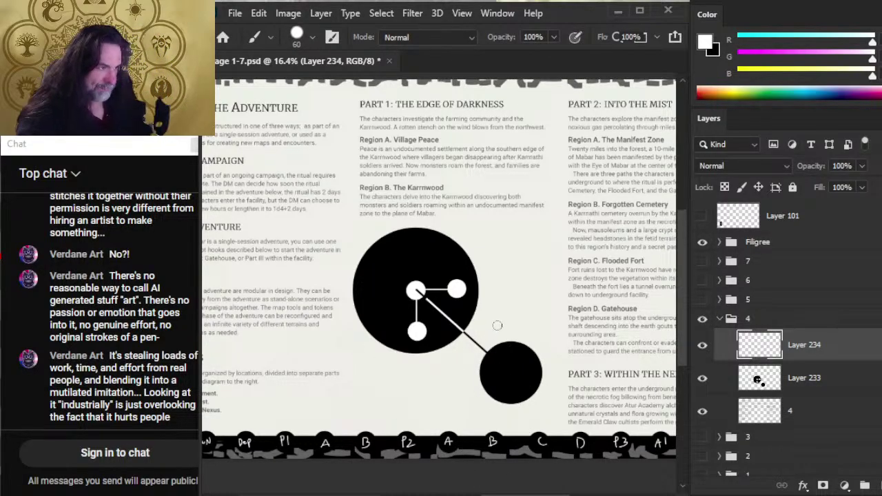
drag(537, 293, 513, 262)
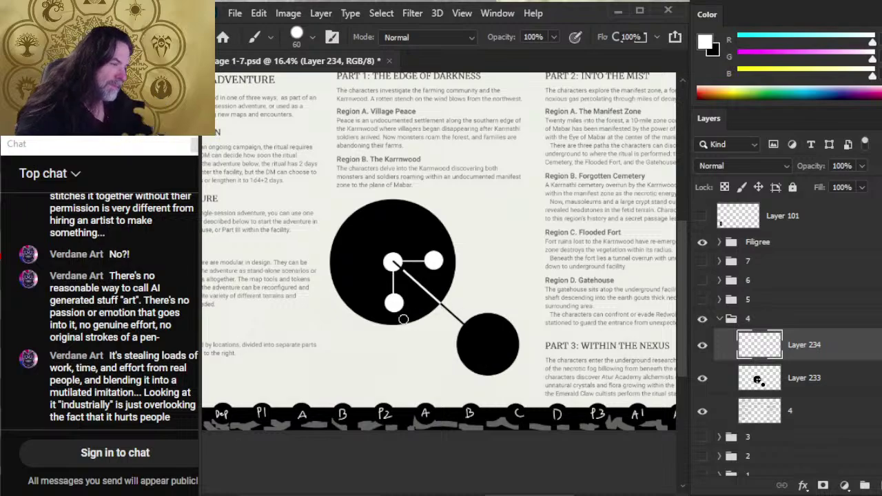
key(v)
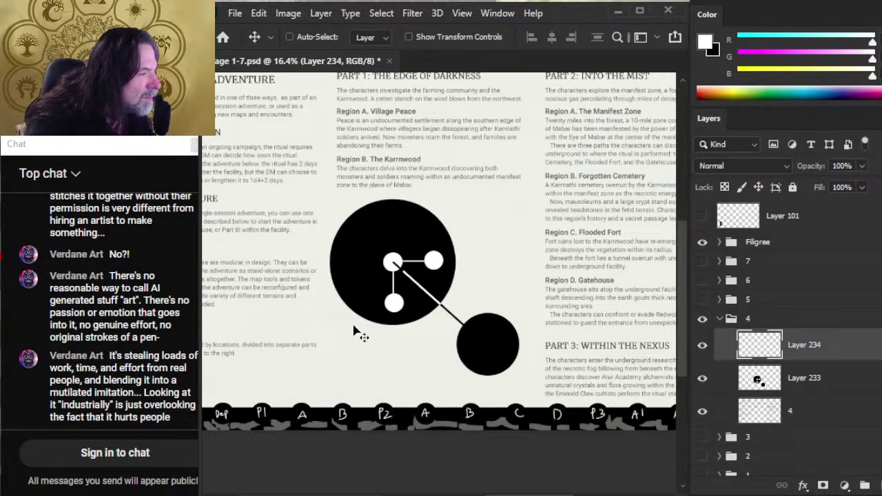
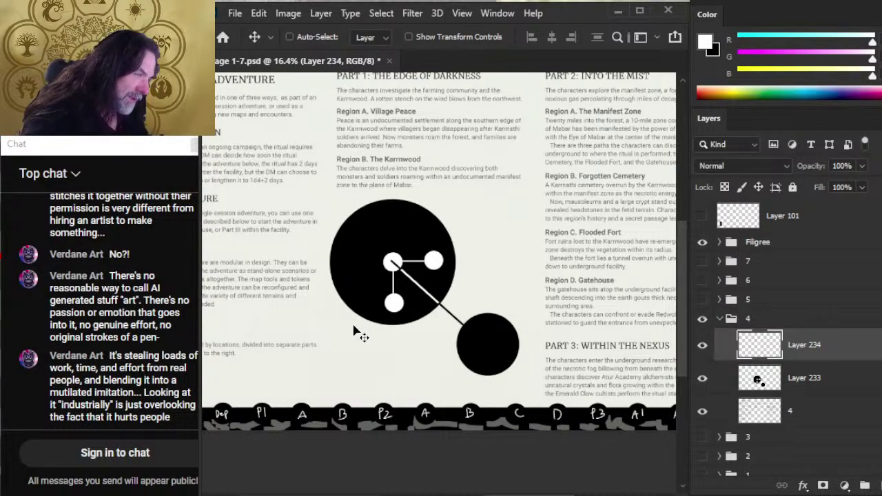
Select the small black circle on Layer 233, nudge it slightly down, and deselect it.
click(802, 381)
key(l)
mouse_move(441, 352)
mouse_down()
mouse_move(510, 303)
mouse_move(437, 280)
mouse_up()
key(v)
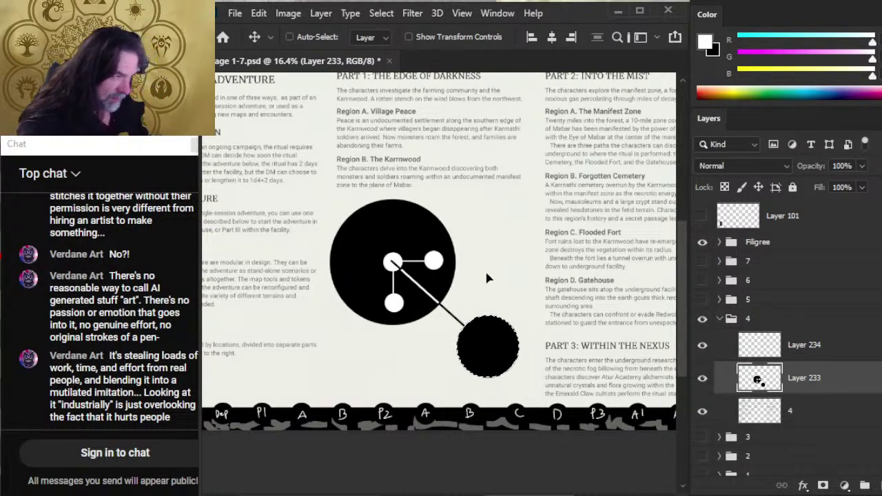
key(l)
click(511, 288)
On Layer 234, erase the end of the diagonal line that overlaps the centre dot with a 100 px eraser.
key(b)
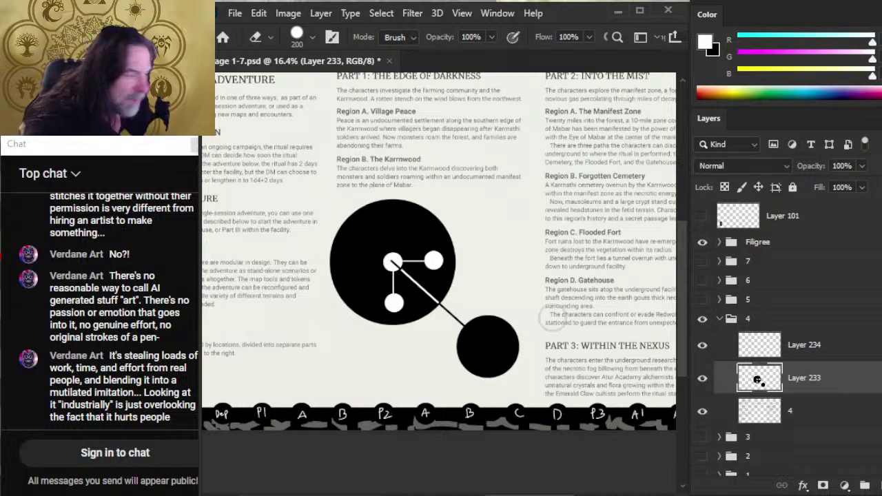
key(alt+bracketright)
key(bracketleft)
key(bracketleft)
key(bracketleft)
key(bracketleft)
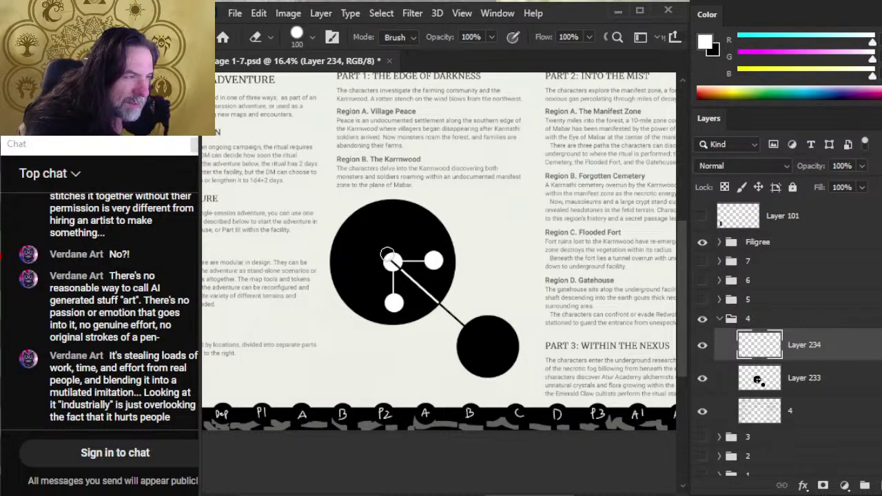
key(l)
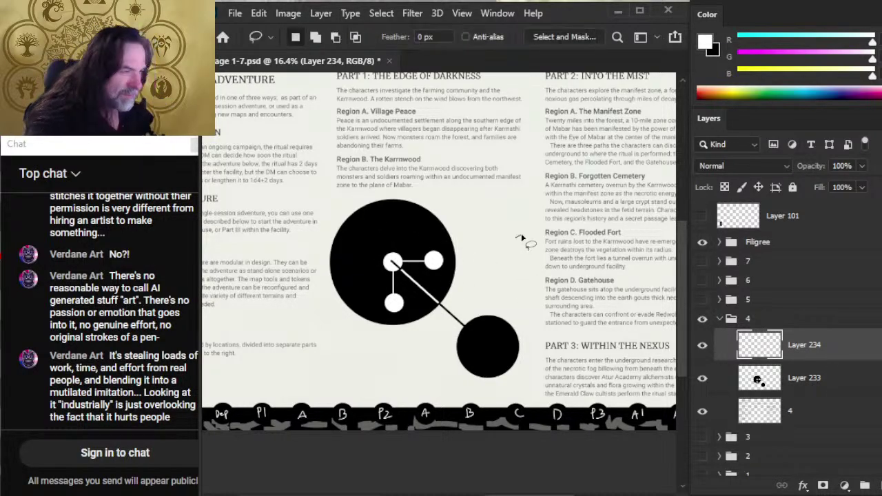
key(e)
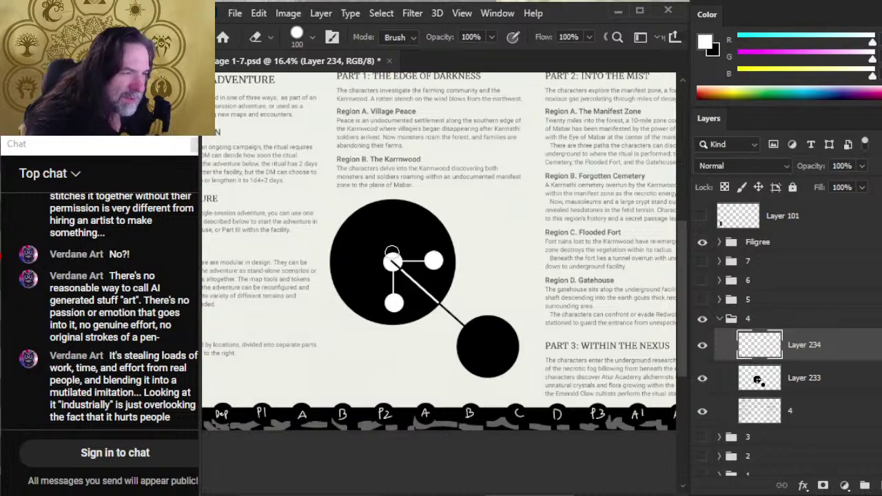
click(702, 345)
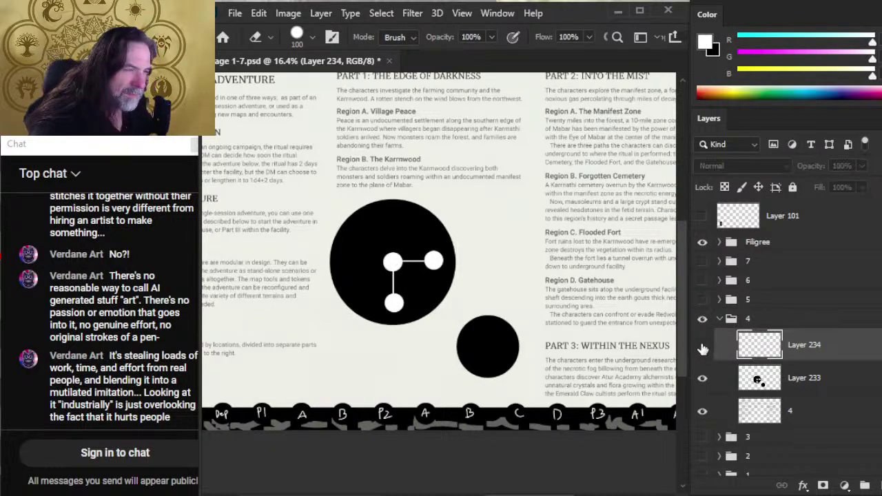
click(702, 345)
key(l)
key(e)
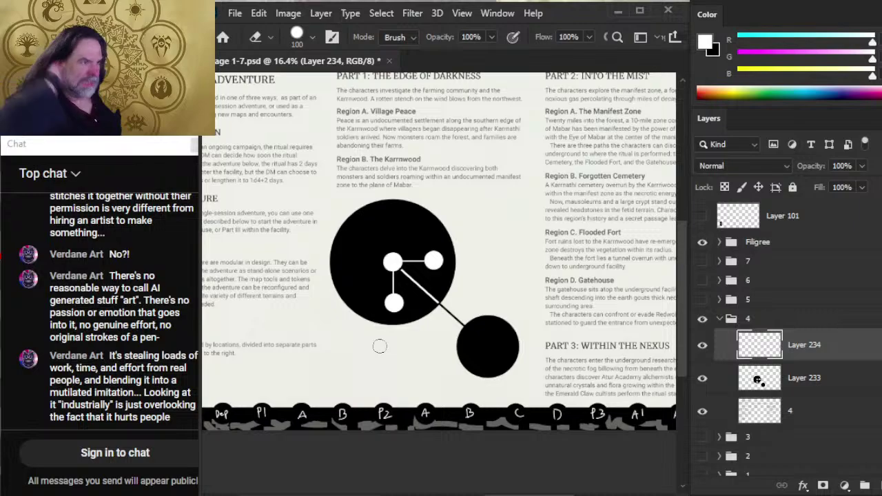
Add a new layer and draw a wavy black boundary line between the large and small circles with an 8 px brush.
mouse_move(429, 210)
mouse_down()
mouse_move(441, 316)
mouse_move(437, 276)
mouse_move(412, 270)
mouse_move(458, 249)
mouse_move(461, 267)
mouse_move(441, 238)
mouse_up()
key(b)
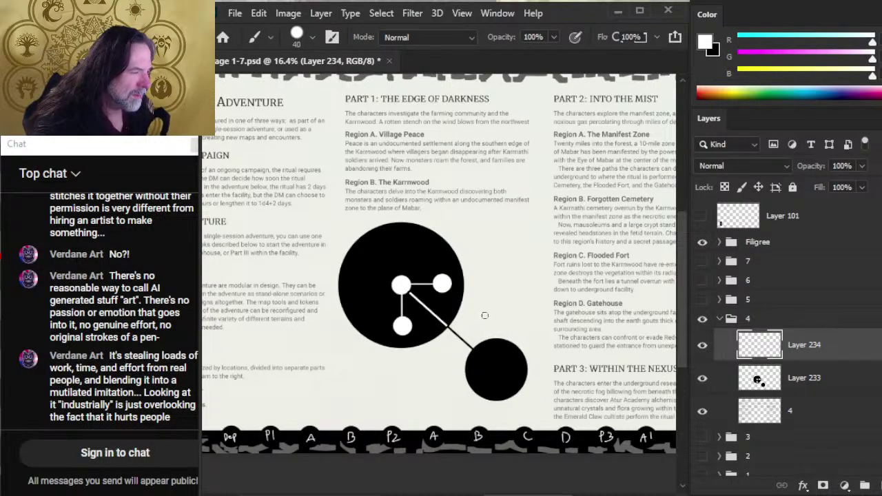
key(bracketleft)
key(bracketleft)
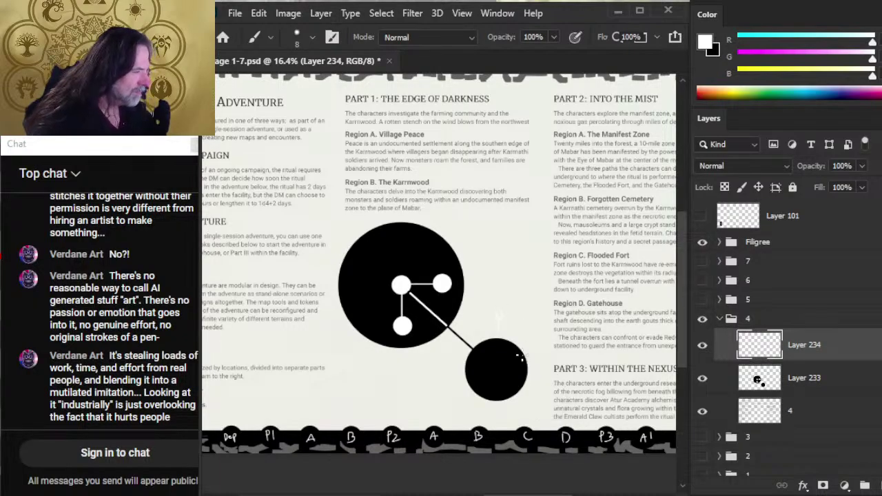
key(ctrl+shift+alt+n)
key(x)
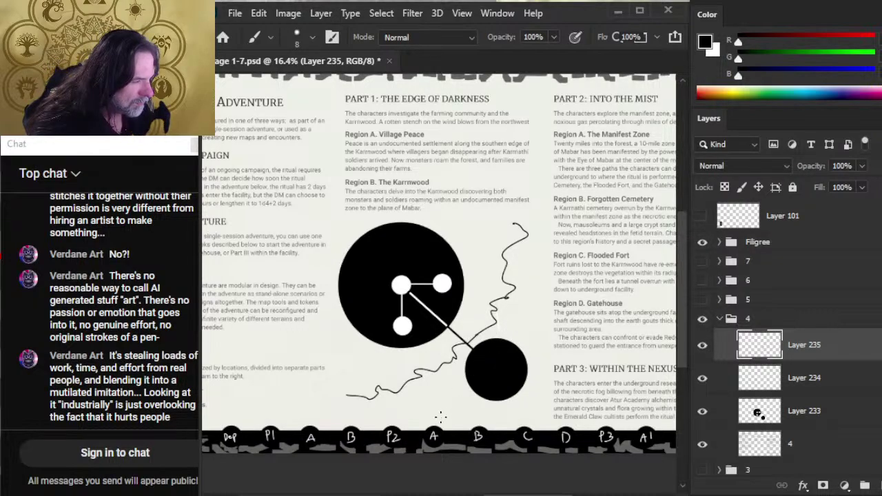
Handwrite white labels: PART 1 in the small circle, PART 2 at the large circle's top, and PART 3 beside the centre dot.
key(x)
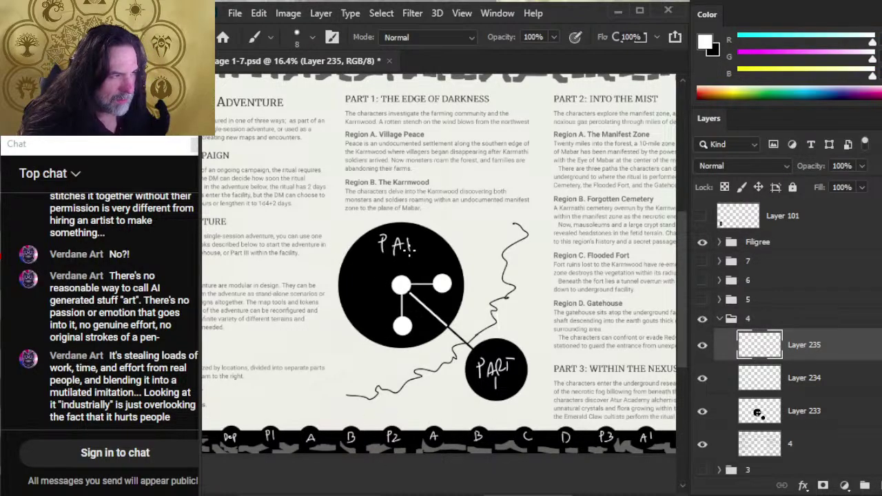
key(x)
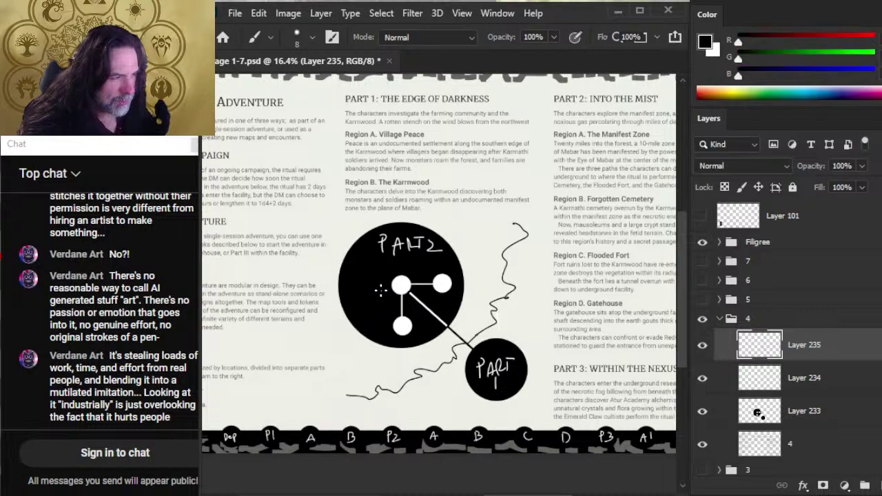
key(x)
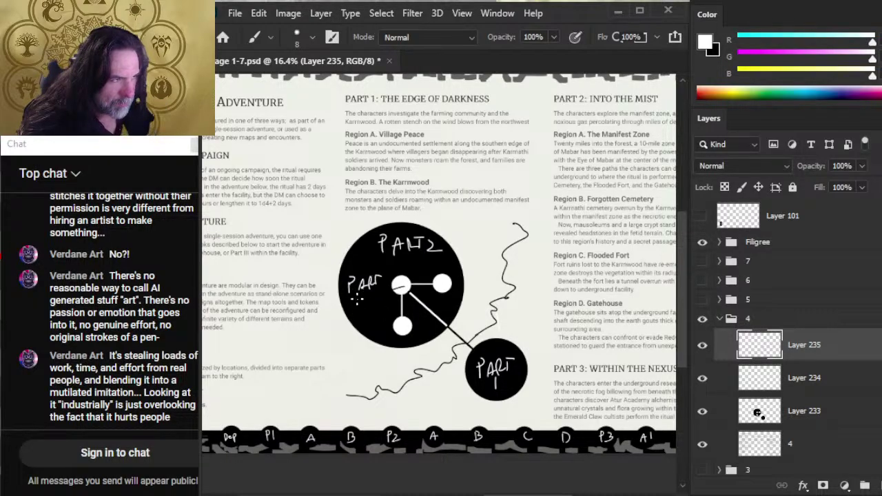
key(x)
key(x)
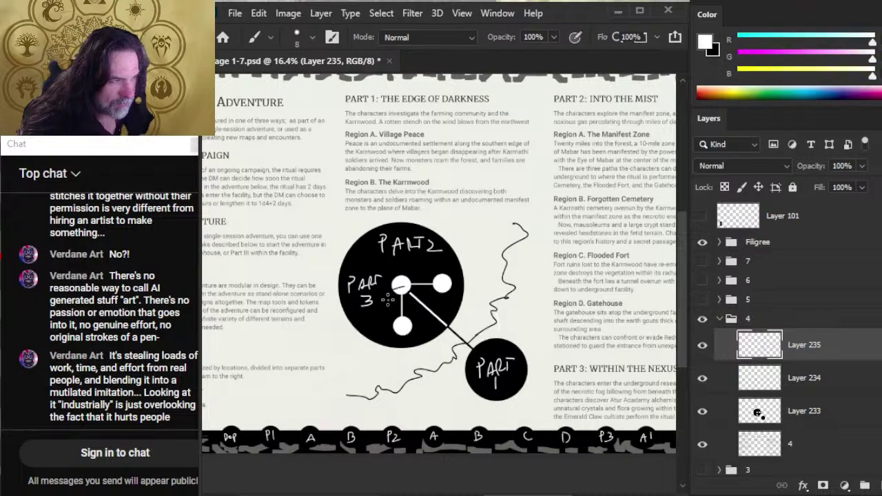
Redraw the short leader from the PART 3 label to the centre dot, white outside the dot and black inside it.
key(e)
key(b)
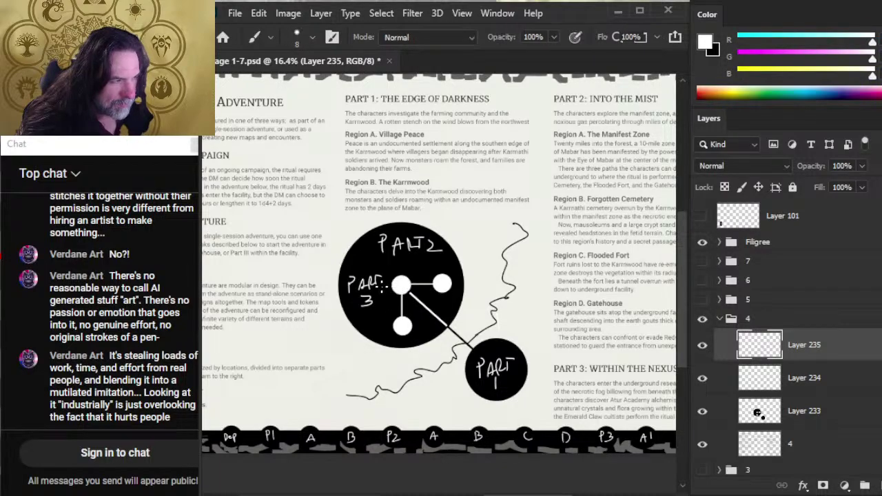
key(x)
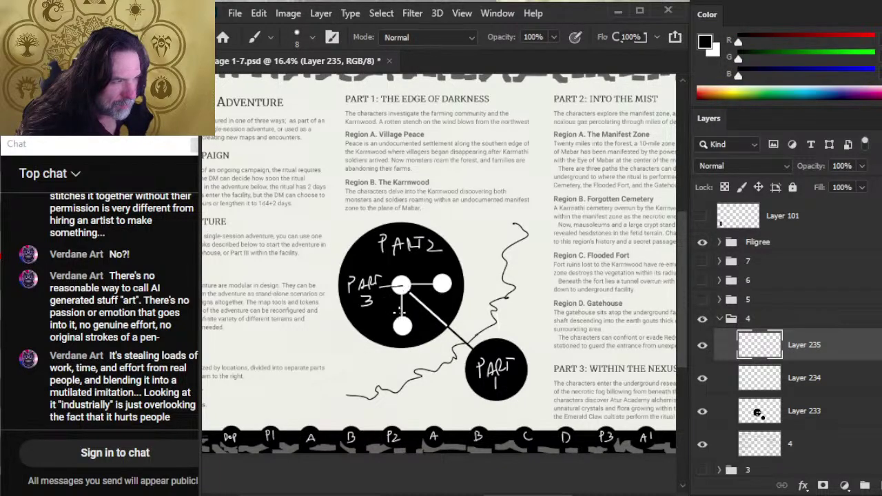
Erase the PART 2 label from the large circle and the upper end of the wavy line with a 100 px eraser.
key(e)
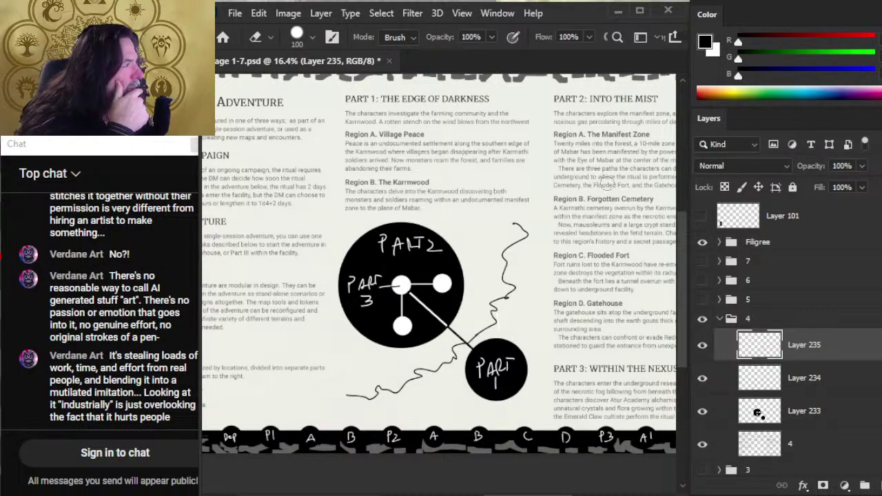
key(l)
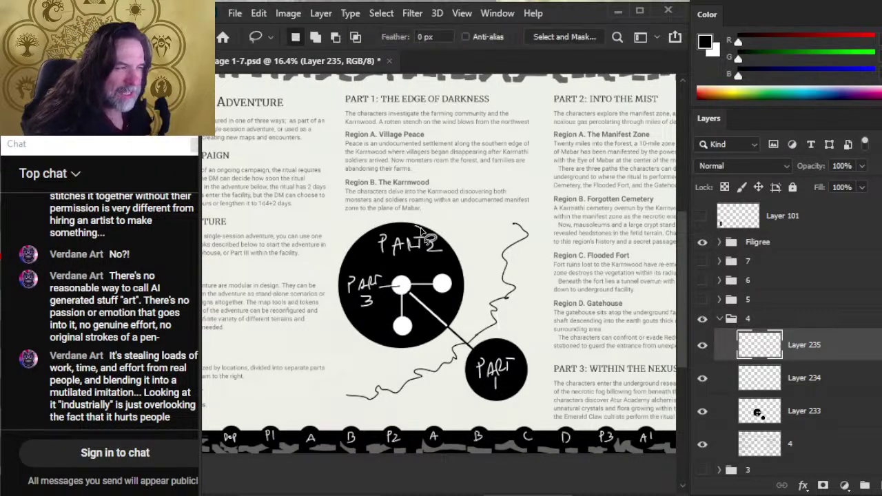
mouse_move(419, 230)
mouse_down()
mouse_move(434, 263)
mouse_move(421, 225)
mouse_move(454, 256)
mouse_move(422, 244)
mouse_up()
key(v)
key(l)
key(e)
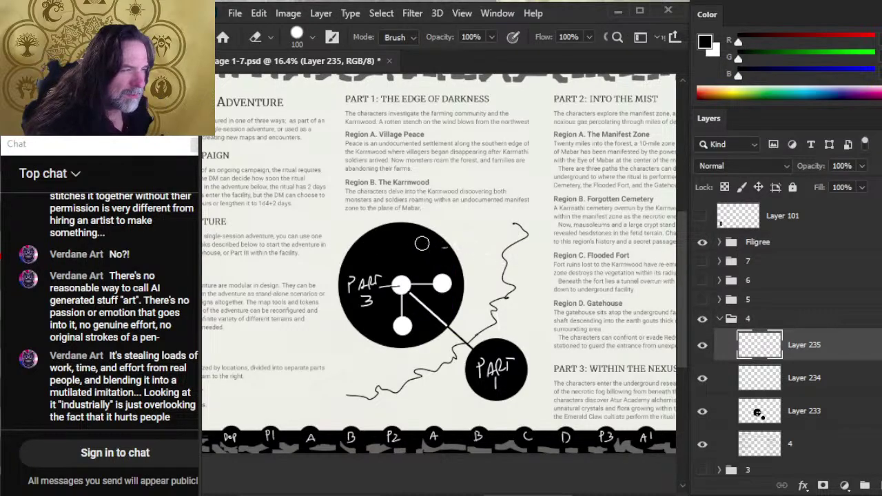
drag(506, 272, 506, 218)
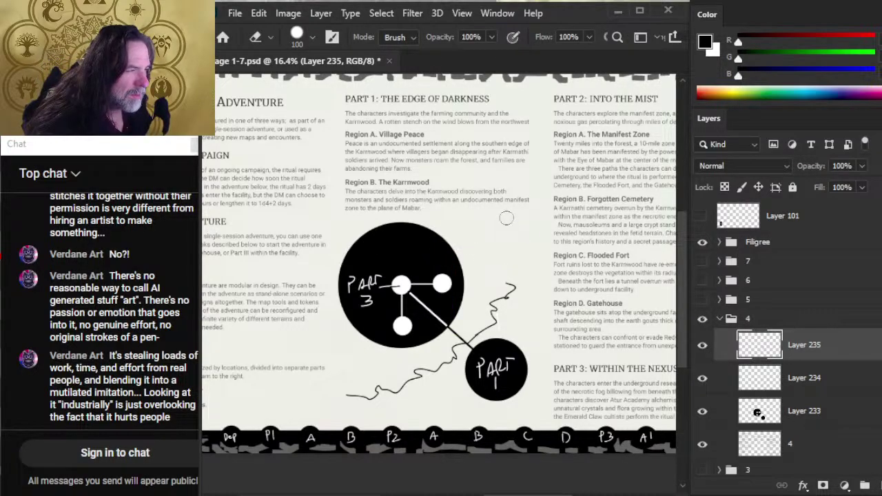
key(b)
key(x)
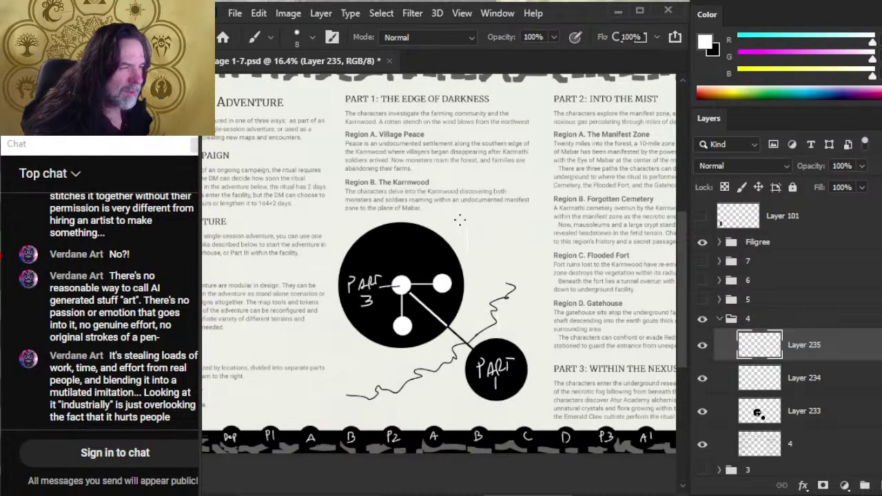
Handwrite a black PART 2 label outside the large circle with a short leader, white inside the circle, and trim the leader's inner end.
key(x)
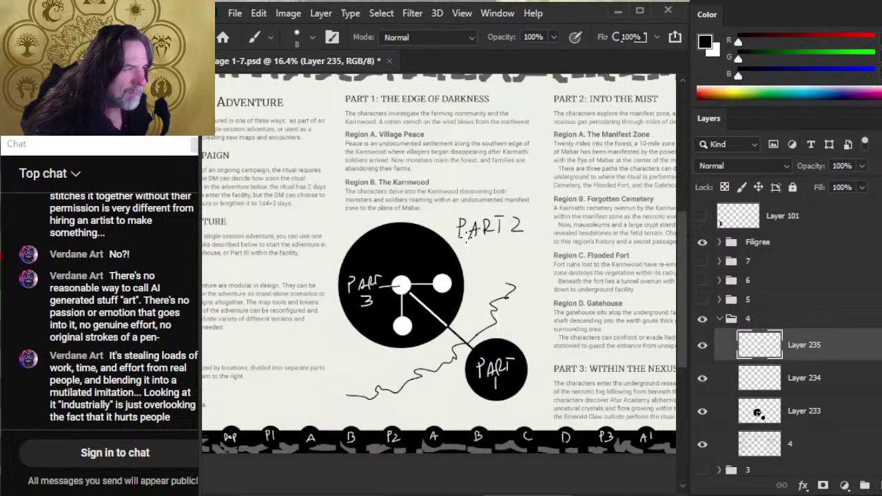
key(x)
key(x)
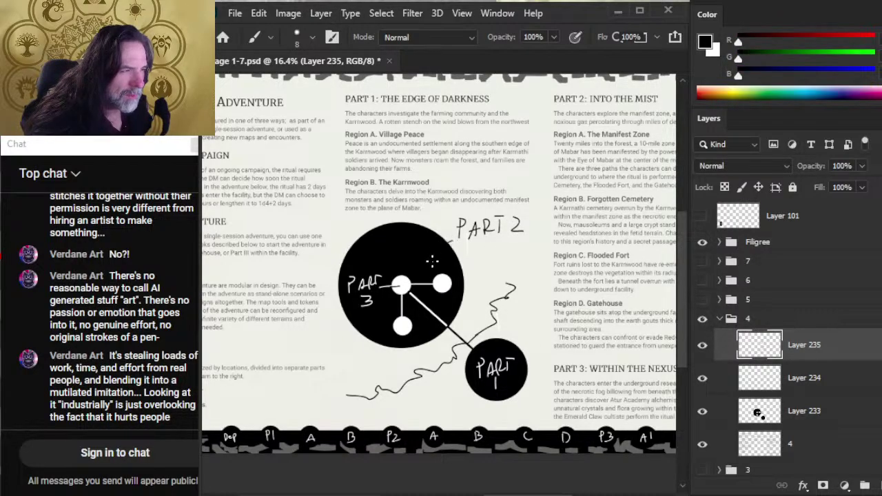
key(x)
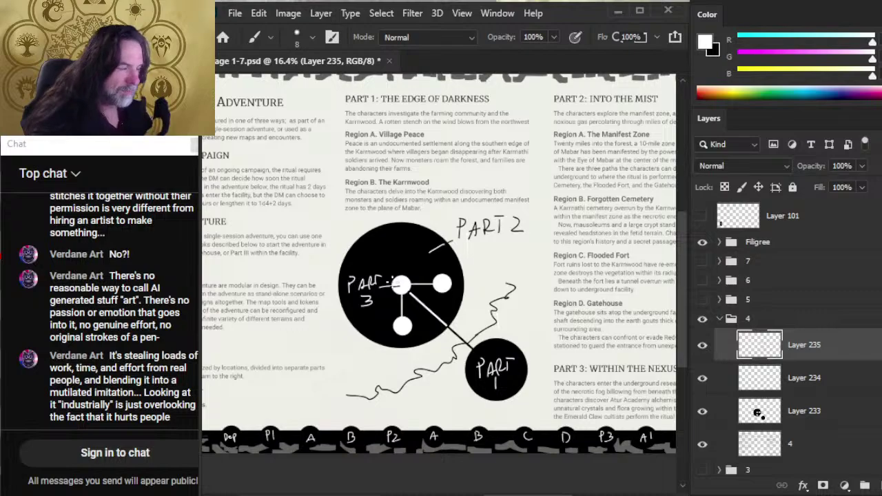
key(e)
click(431, 249)
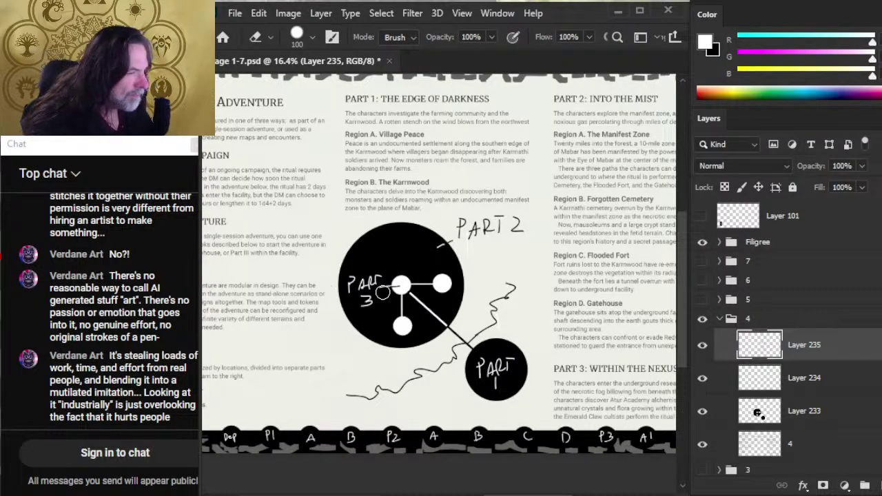
Erase the PART 3 label in the large circle and rewrite it in white with an 8 px brush.
drag(361, 289, 355, 270)
key(b)
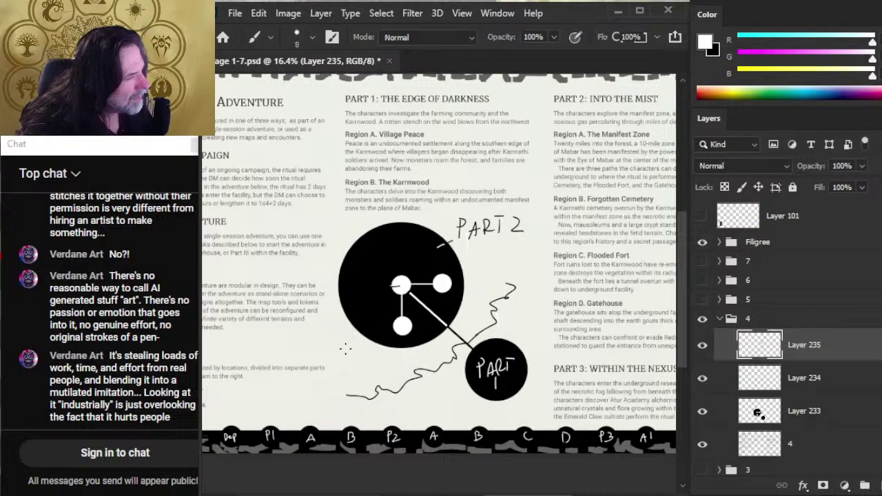
key(x)
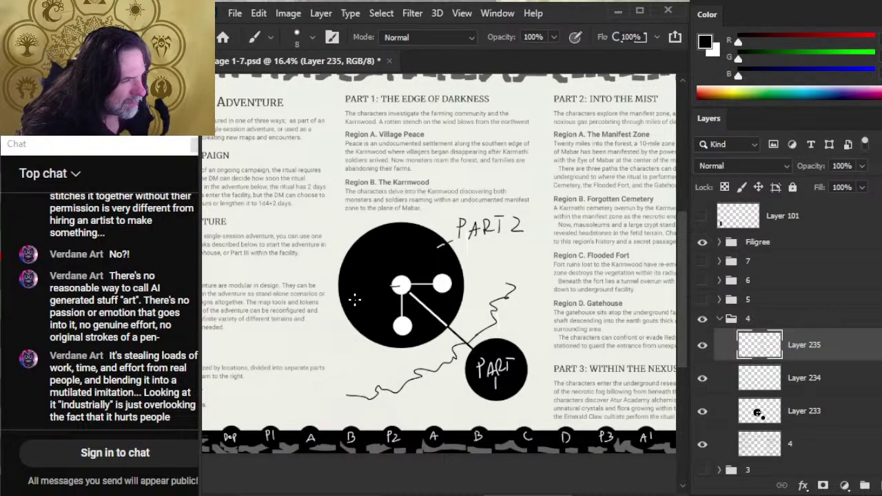
key(x)
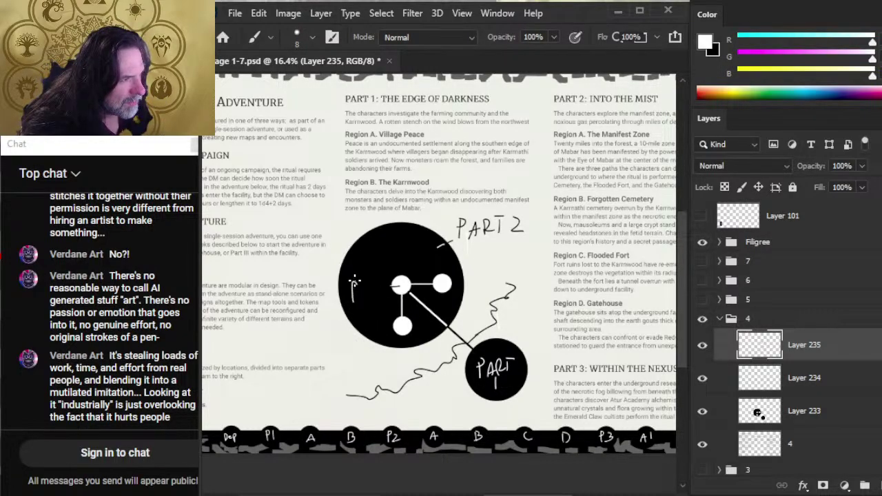
drag(360, 299, 377, 292)
drag(374, 277, 388, 276)
mouse_move(381, 277)
mouse_down()
mouse_move(381, 294)
mouse_move(358, 317)
mouse_up()
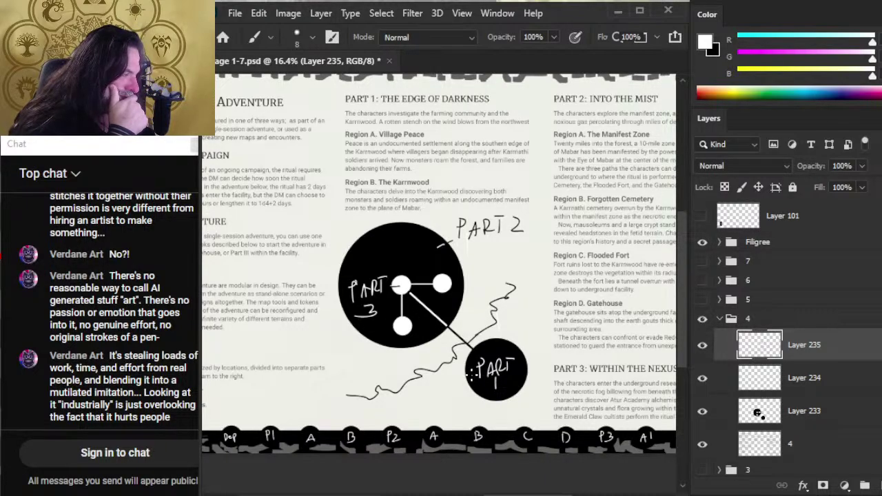
Group Layers 233, 234 and 235 and name the group map.
key(z)
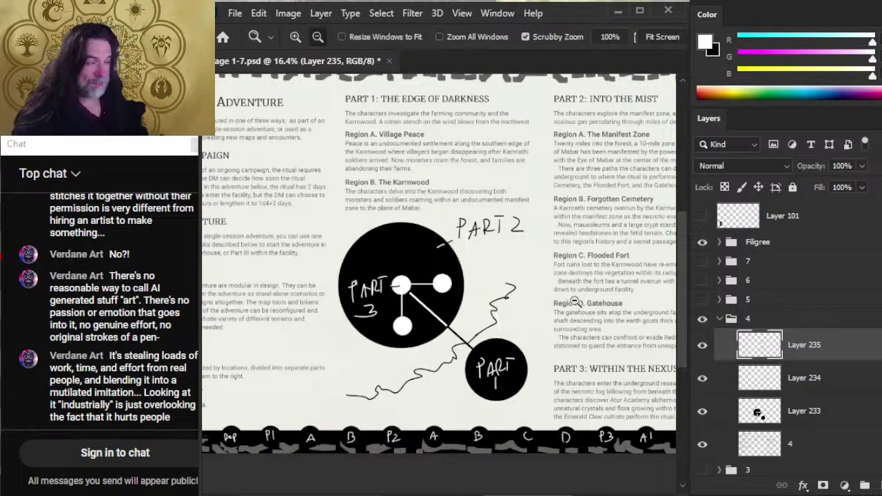
scroll(551, 288, down, 3)
scroll(459, 292, up, 2)
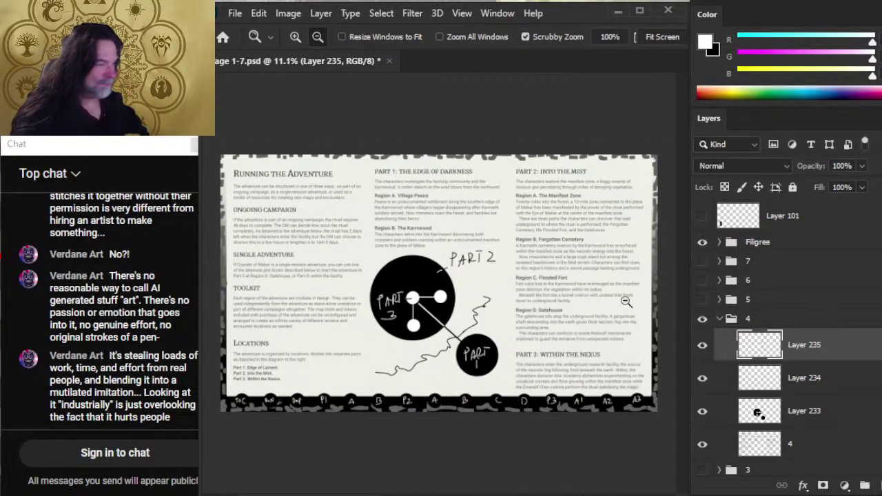
shift+click(813, 412)
key(ctrl+g)
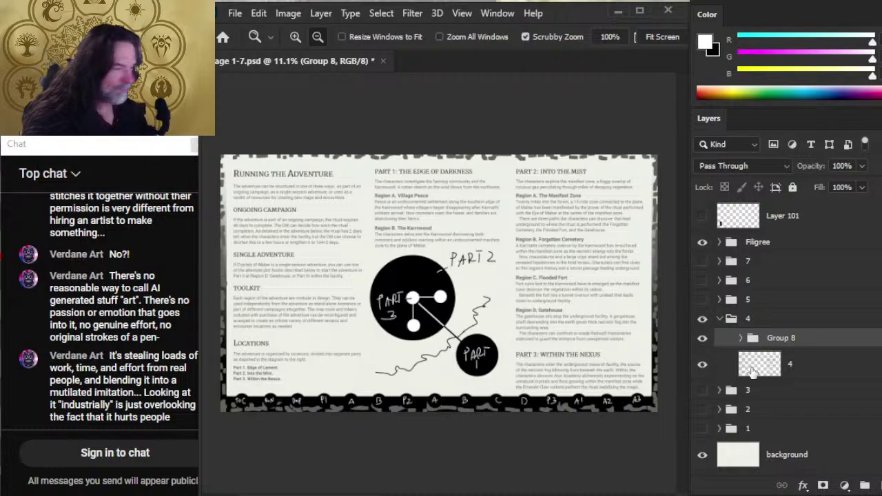
double_click(784, 338)
text(d)
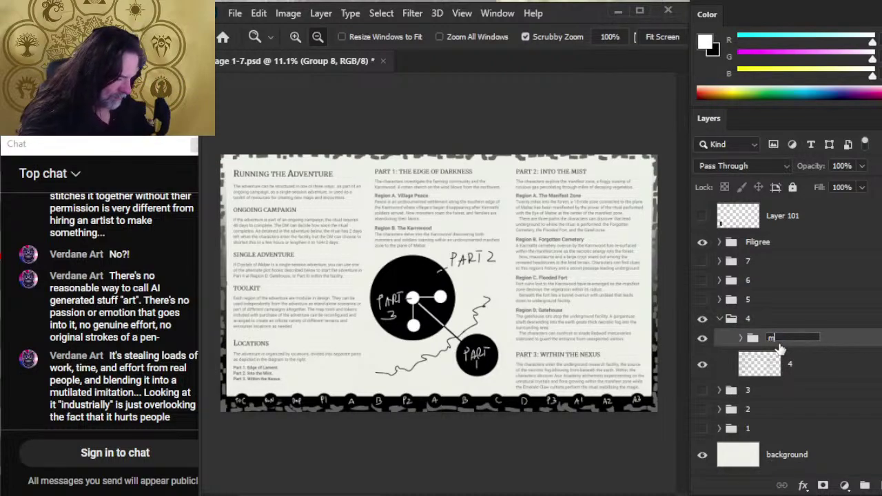
text(ap)
key(Return)
Scale the map group down to 98.88% with Free Transform.
key(l)
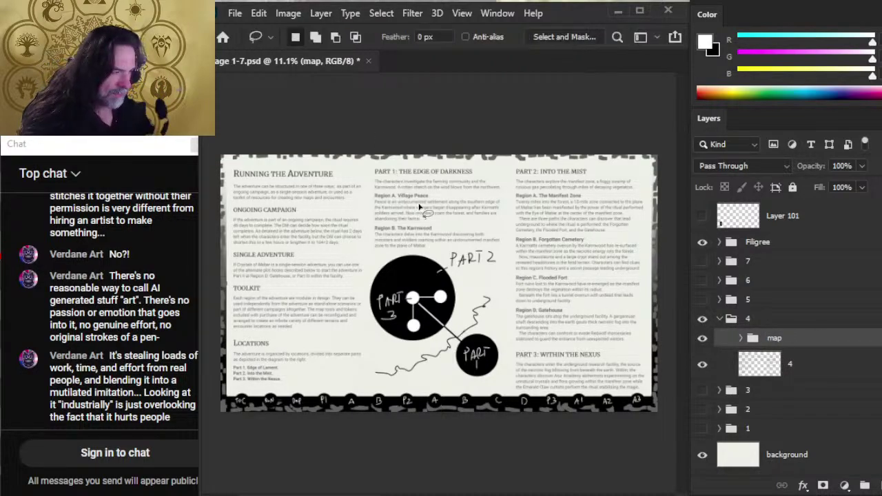
right_click(421, 203)
click(507, 337)
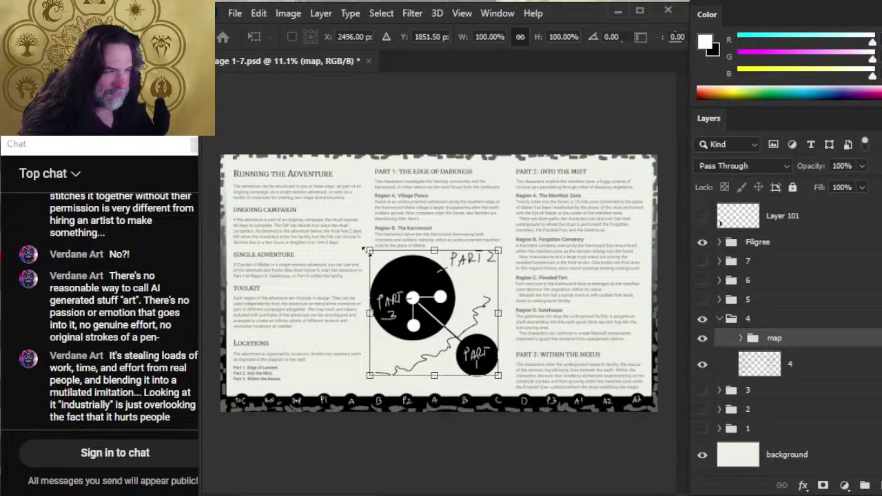
drag(368, 250, 370, 255)
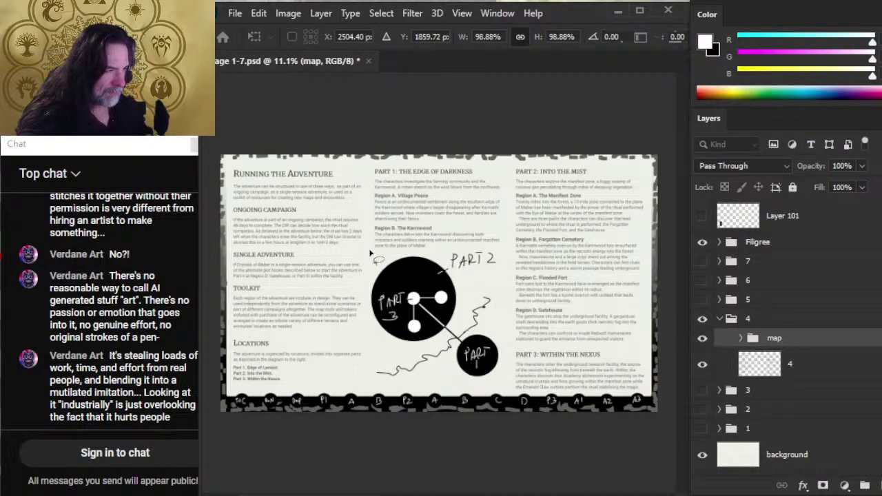
key(Return)
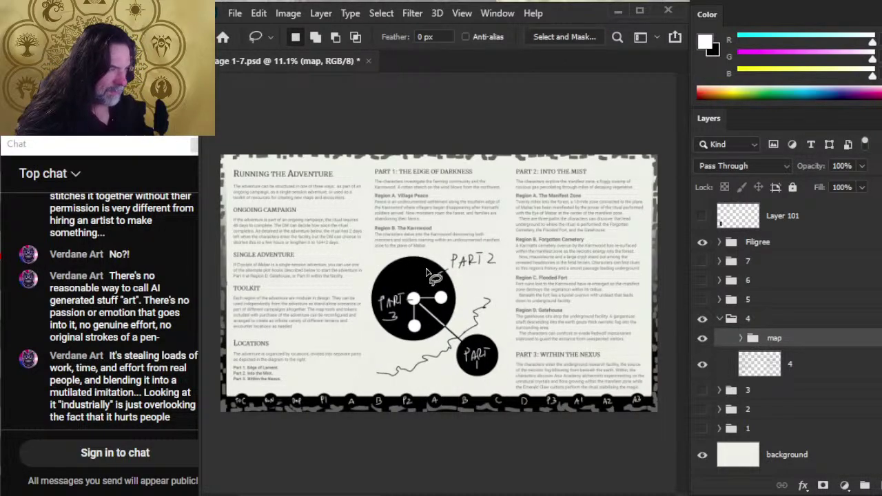
Examine the page's Part 1, Part 2 and Part 3 region descriptions around the diagram.
key(z)
drag(384, 212, 432, 227)
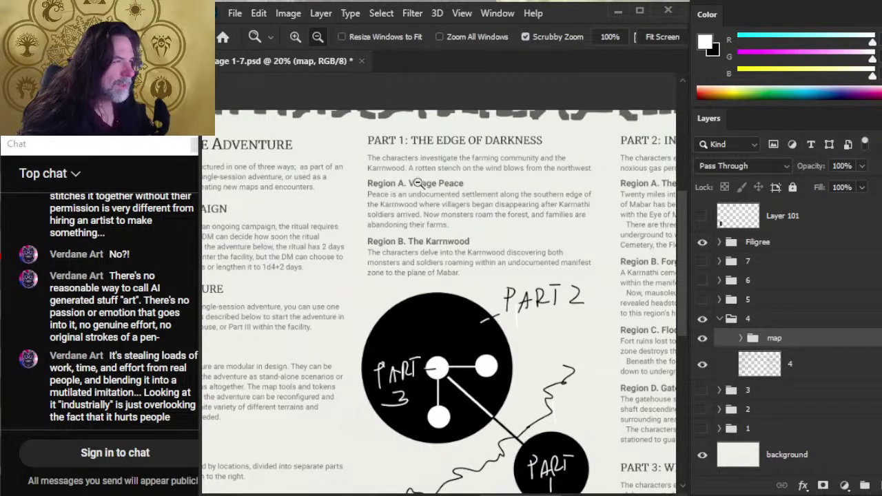
scroll(460, 256, right, 5)
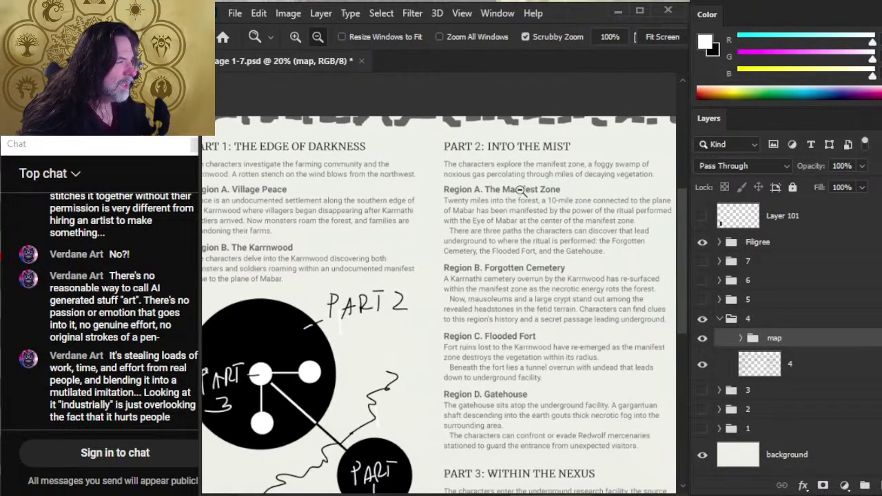
scroll(564, 464, down, 5)
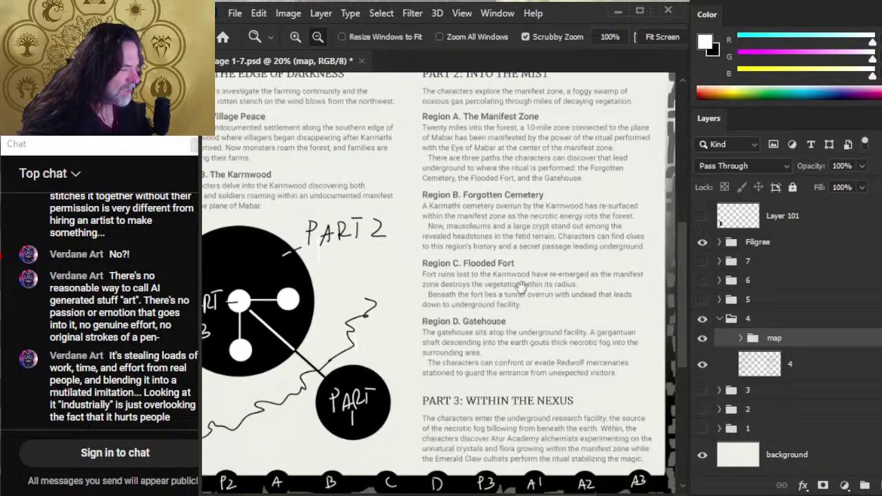
scroll(561, 259, right, 1)
scroll(410, 276, up, 2)
scroll(411, 275, left, 4)
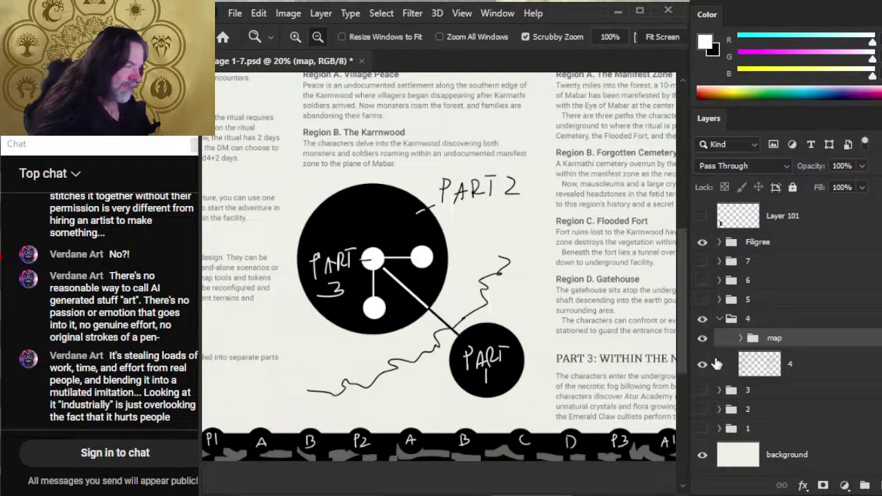
Identify Layer 235 in the map group and erase its PART 3 label and leader with a 125 px eraser.
click(741, 338)
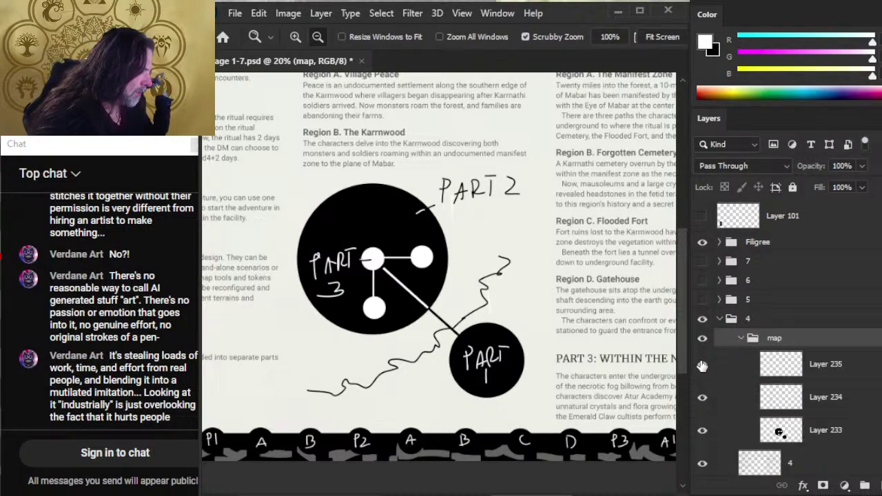
click(702, 364)
click(702, 365)
click(728, 370)
key(e)
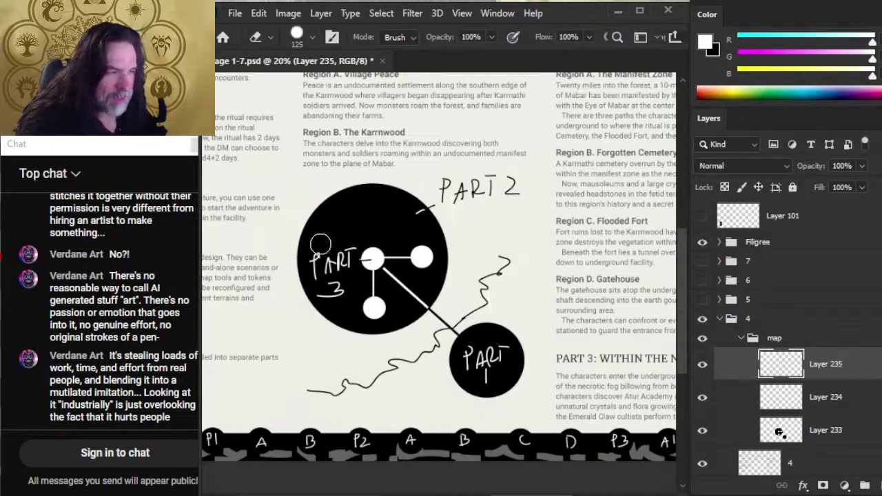
drag(321, 244, 315, 236)
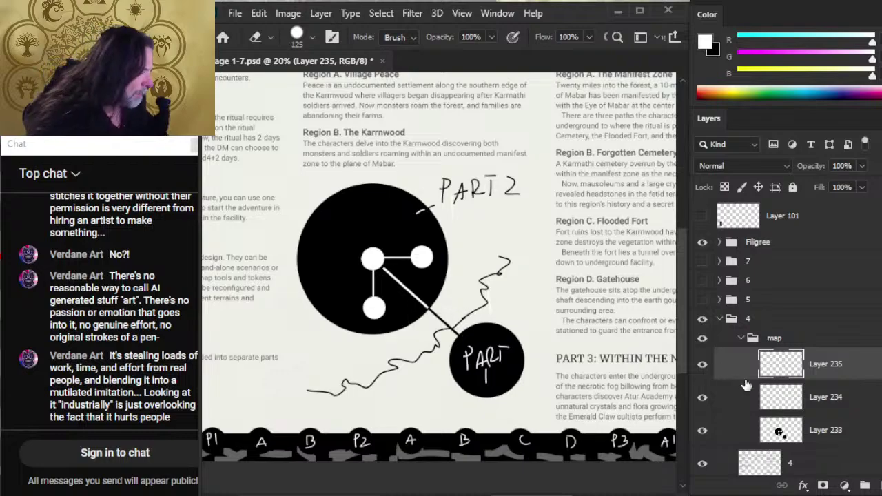
Erase the PART 2 label and its leader beside the large circle on Layer 235.
key(b)
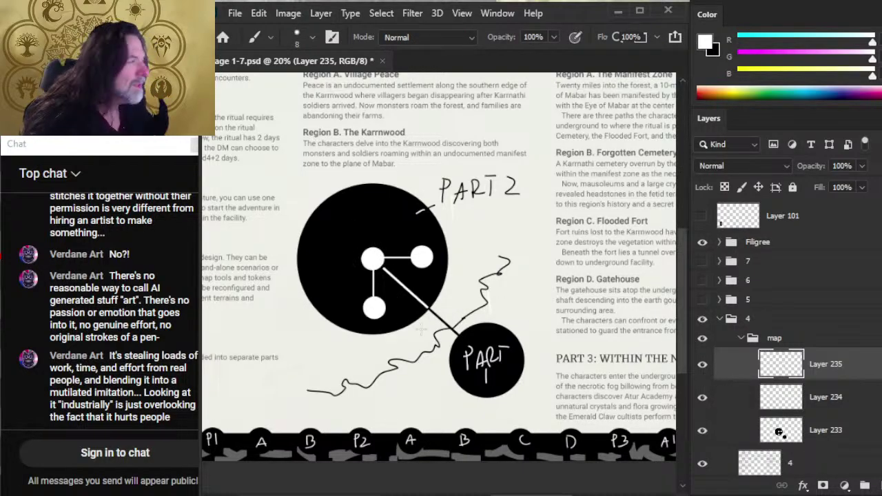
mouse_move(569, 219)
mouse_down()
mouse_move(569, 281)
mouse_move(558, 284)
mouse_move(565, 262)
mouse_move(502, 310)
mouse_move(534, 304)
mouse_up()
key(e)
drag(397, 292, 376, 295)
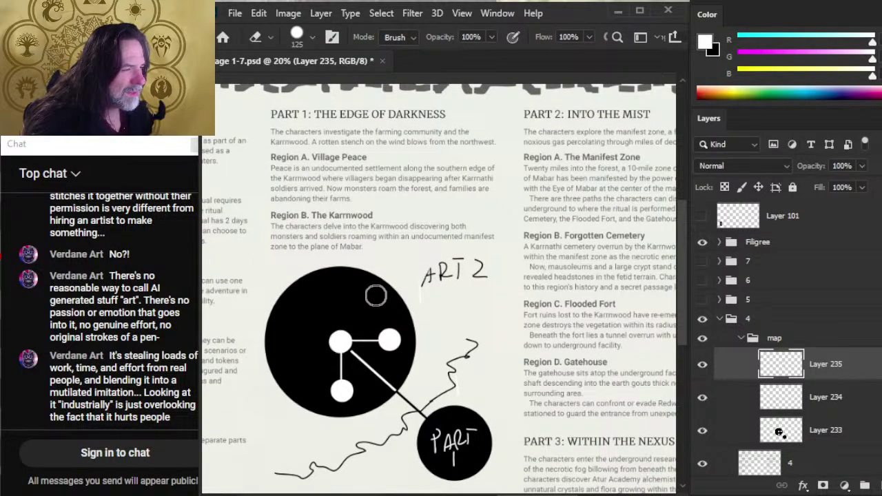
drag(423, 274, 482, 270)
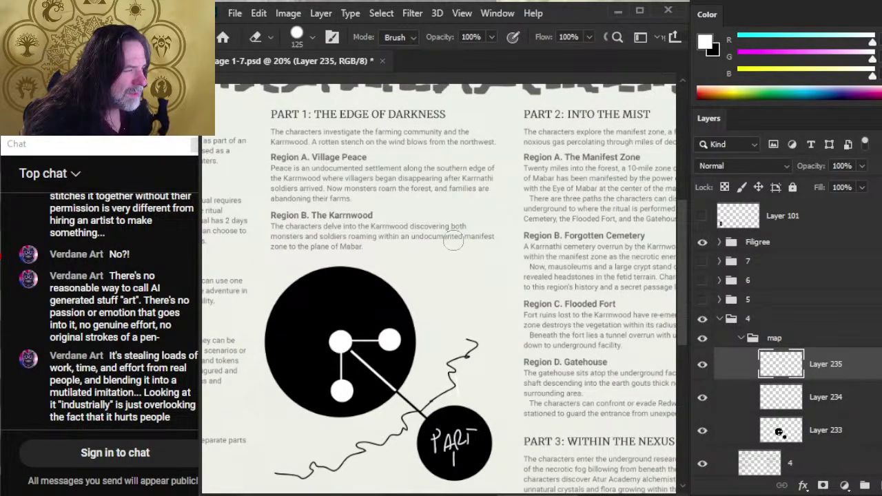
Handwrite a white P2 atop the large circle and black letters in its dots: A lower, B outer, C centre.
mouse_move(409, 359)
mouse_down()
mouse_move(443, 285)
mouse_move(479, 261)
mouse_up()
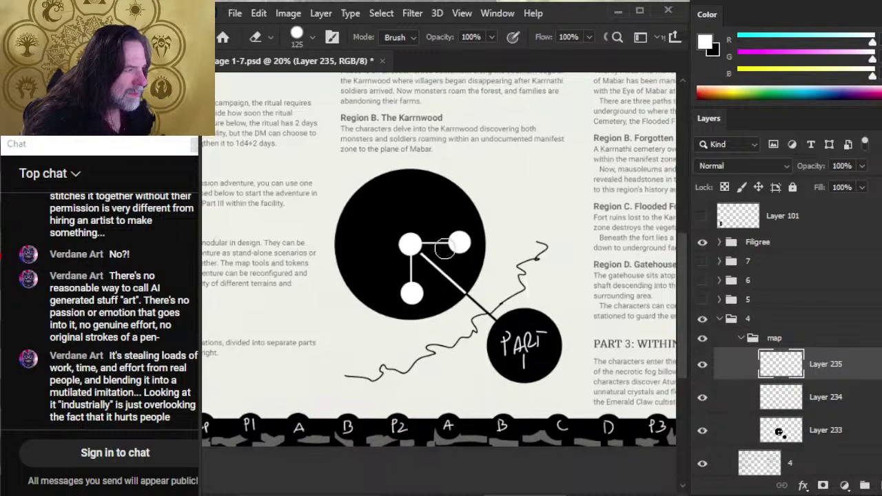
key(b)
mouse_move(391, 186)
mouse_down()
mouse_move(392, 205)
mouse_move(394, 197)
mouse_move(423, 202)
mouse_up()
key(x)
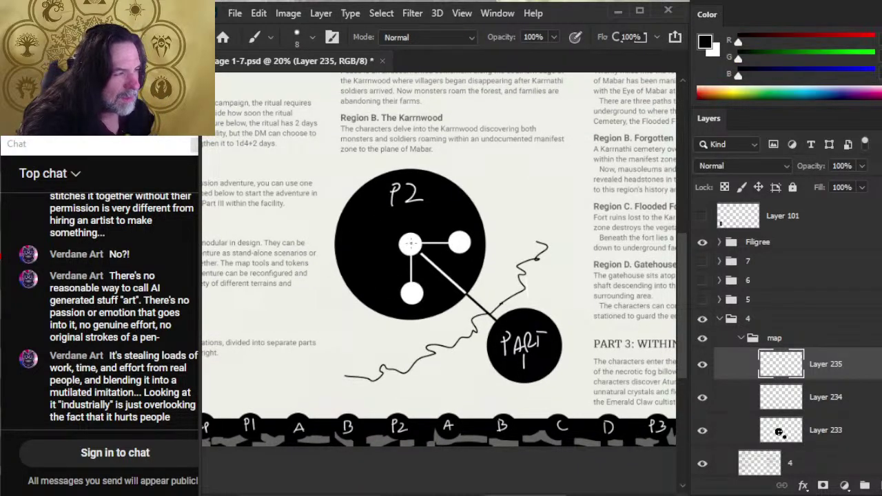
drag(406, 301, 418, 301)
drag(407, 295, 416, 295)
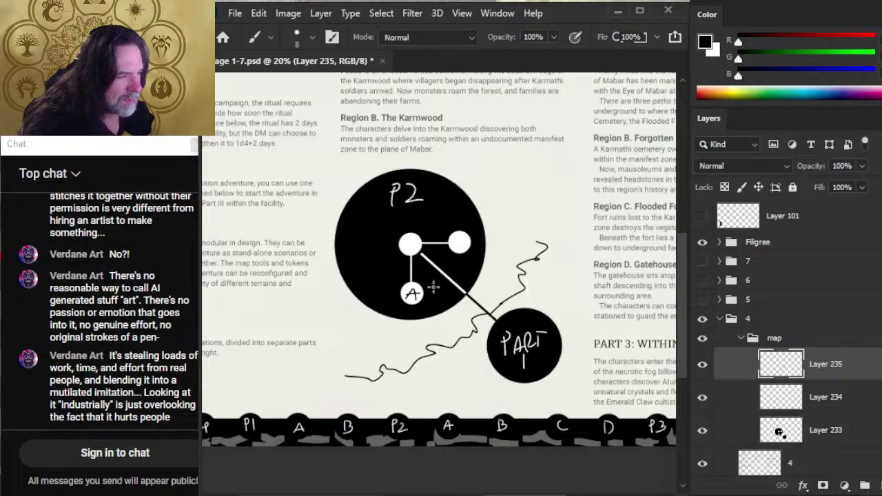
drag(456, 233, 456, 248)
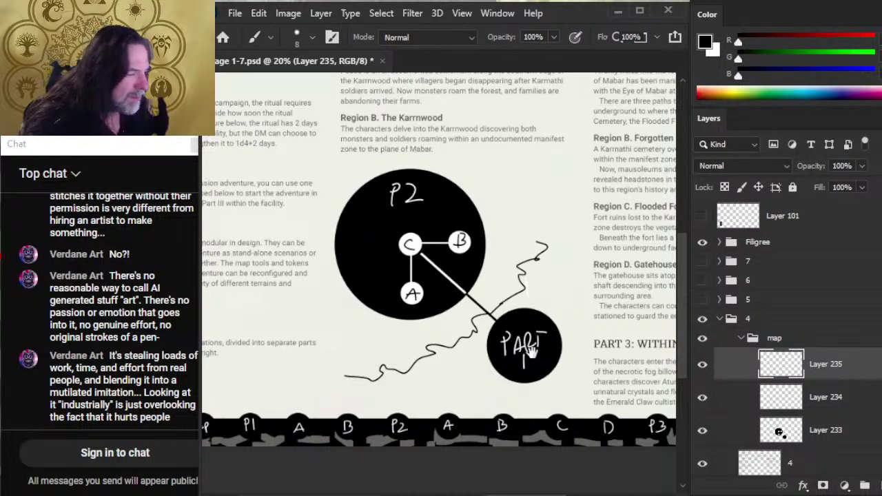
Erase the PART 1 label from the small circle and the wavy boundary line on Layer 235.
mouse_move(531, 351)
mouse_down()
mouse_move(482, 333)
mouse_move(469, 297)
mouse_move(473, 332)
mouse_up()
key(e)
key(b)
key(x)
key(e)
key(b)
key(e)
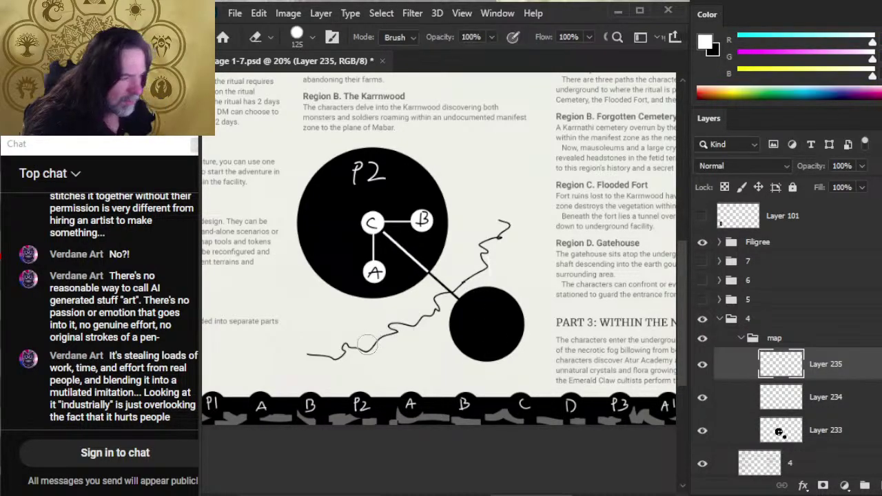
mouse_move(407, 330)
mouse_down()
mouse_move(310, 355)
mouse_move(475, 279)
mouse_move(502, 227)
mouse_up()
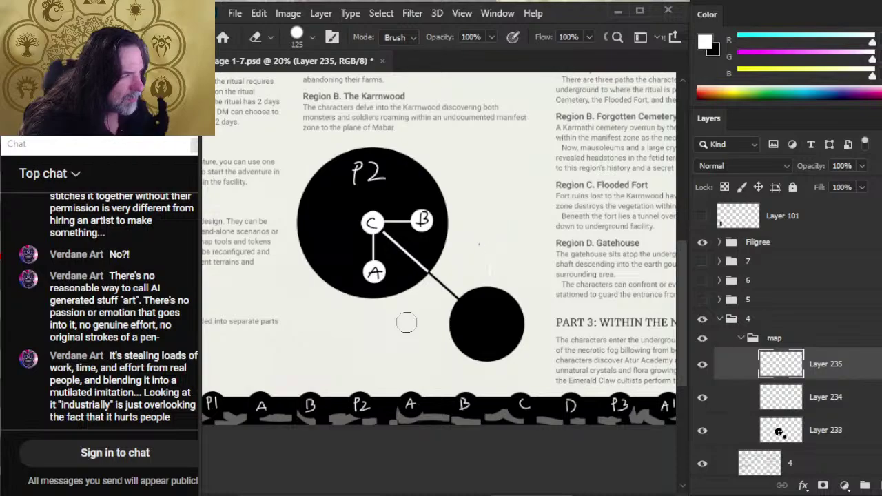
Draw a new black wavy boundary in two strokes, one above the small circle and one from its side toward the page's lower edge.
key(x)
key(b)
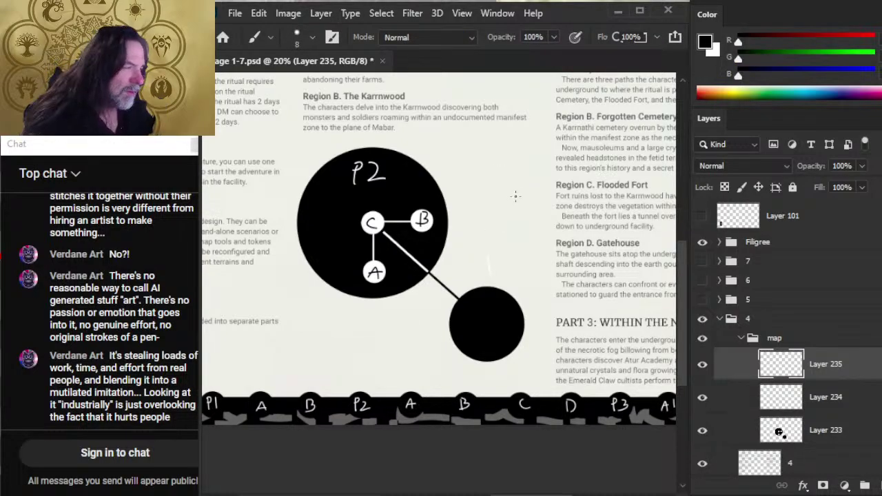
drag(513, 177, 513, 217)
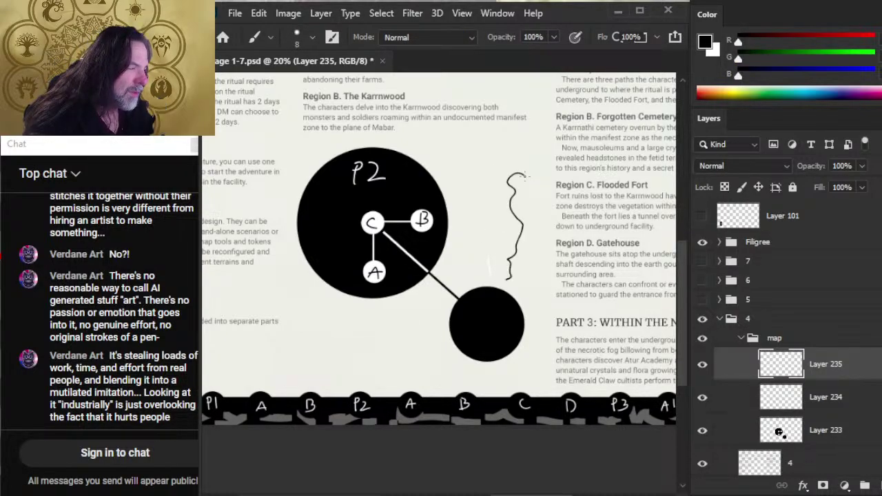
mouse_move(455, 343)
mouse_down()
mouse_move(301, 364)
mouse_move(265, 388)
mouse_up()
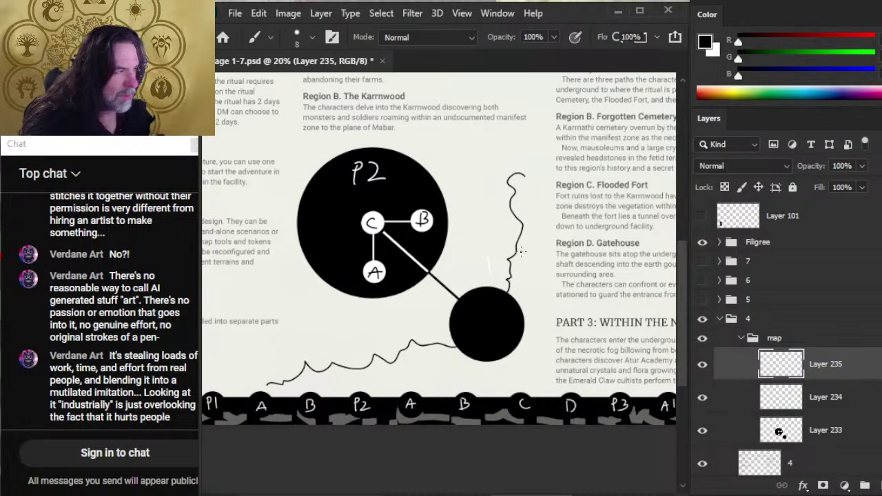
Continue the wavy boundary in white across the small circle and handwrite a black P1 beneath that circle.
key(x)
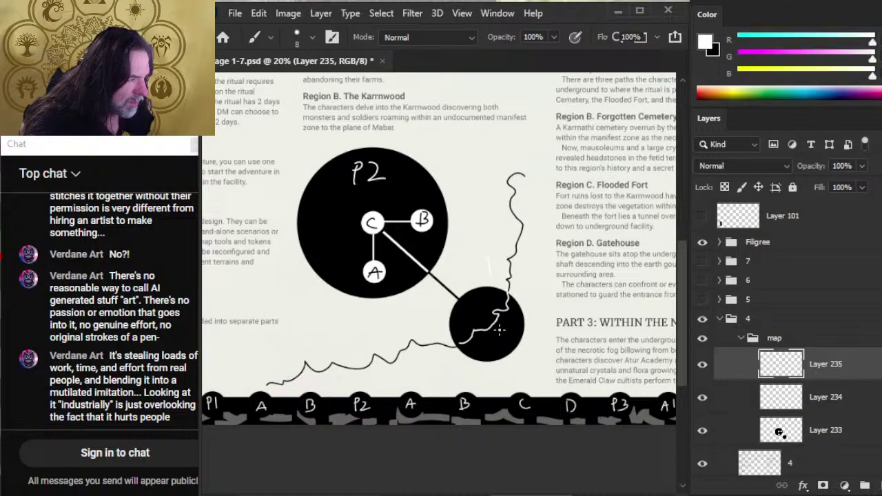
key(e)
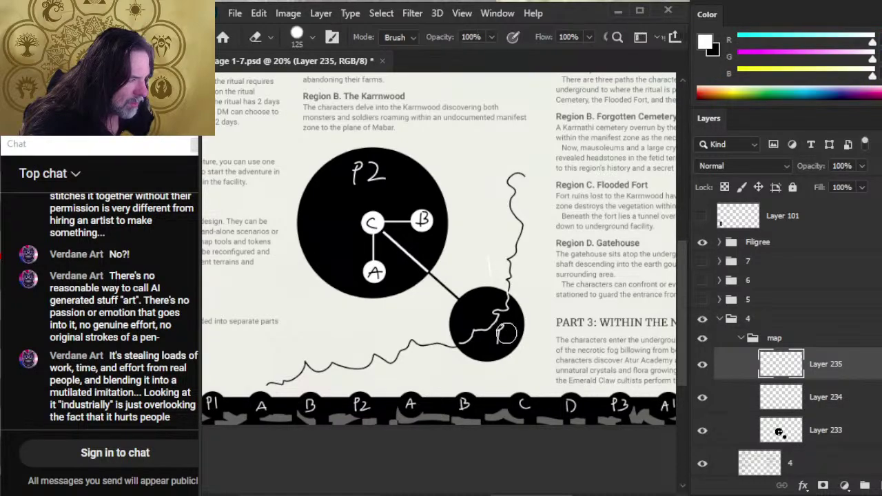
key(x)
key(b)
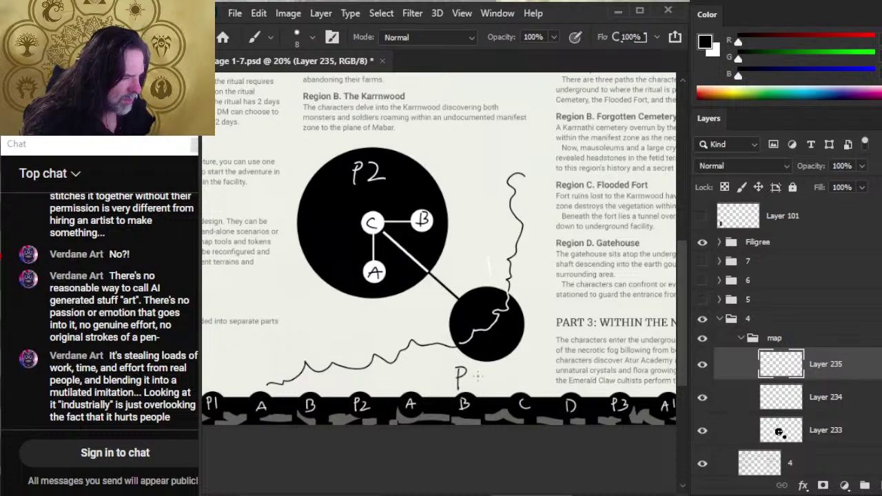
Handwrite white letters in the small circle: A below the wavy boundary and B above it.
key(x)
drag(498, 342, 508, 337)
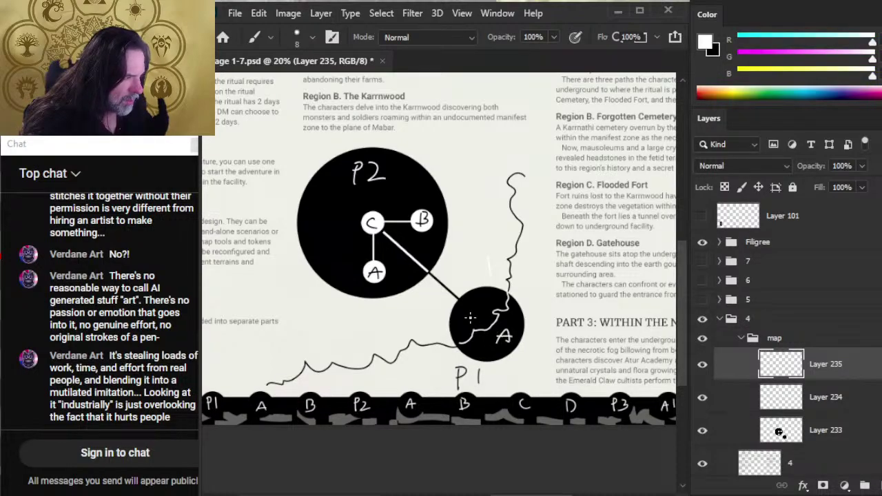
mouse_move(473, 304)
mouse_down()
mouse_move(482, 310)
mouse_move(474, 319)
mouse_move(508, 341)
mouse_move(504, 362)
mouse_up()
key(e)
key(b)
drag(499, 326, 509, 345)
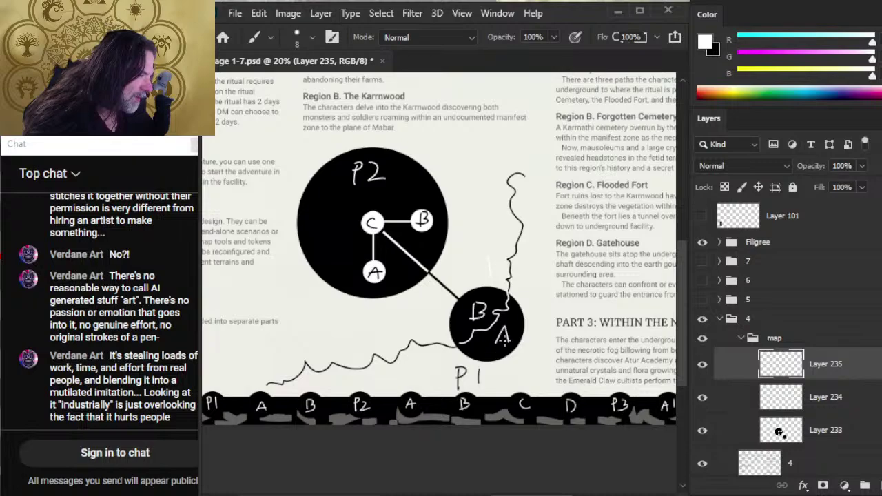
Try a straight white line from the C dot to the large circle's lower-left edge.
drag(395, 232, 471, 277)
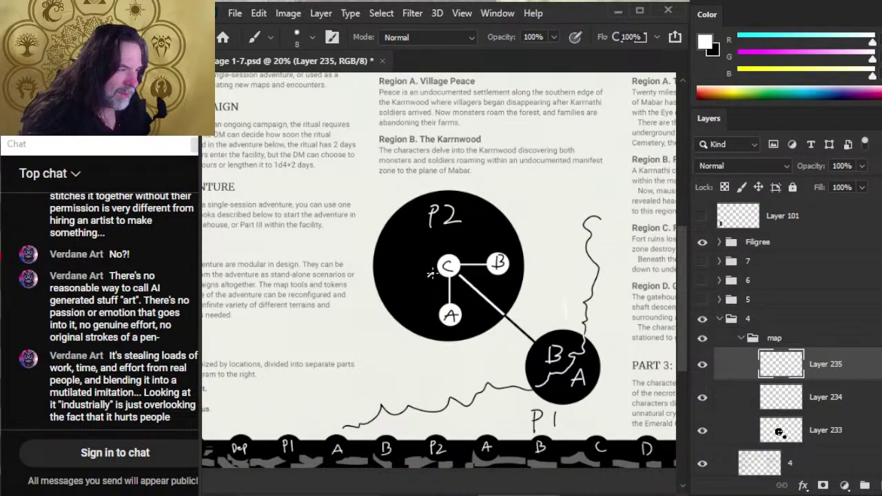
key(ctrl+z)
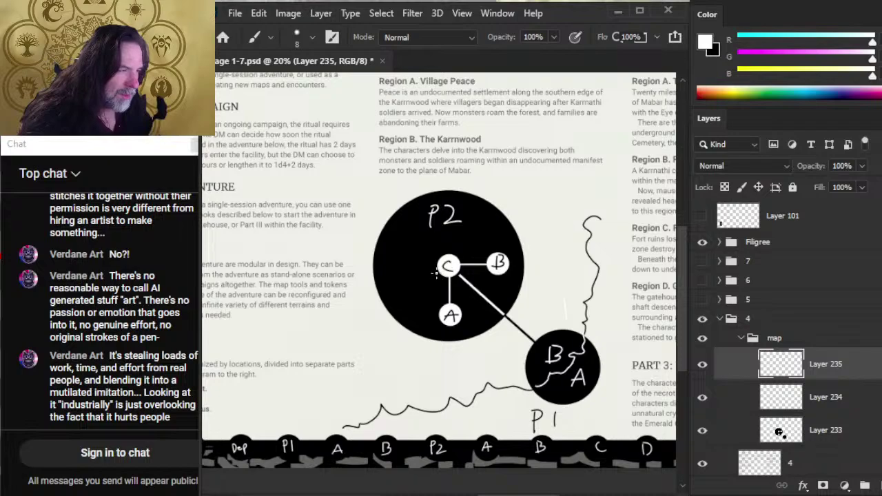
key(shift)
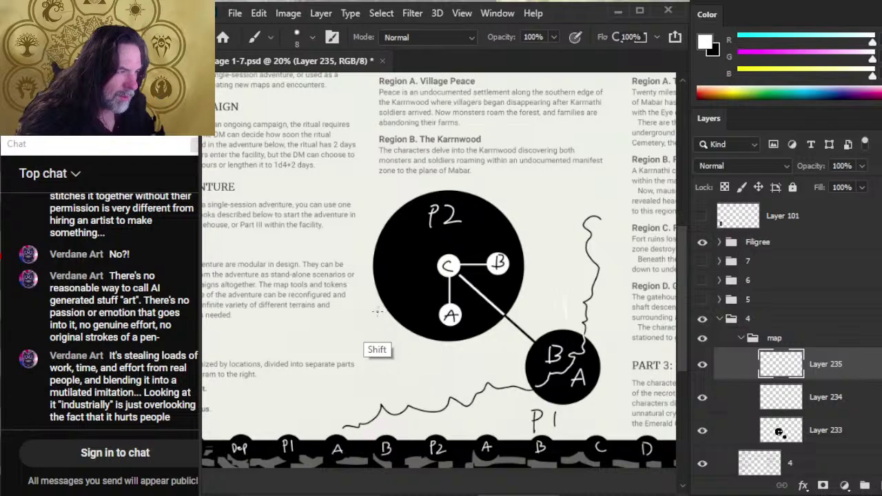
shift+click(384, 306)
key(x)
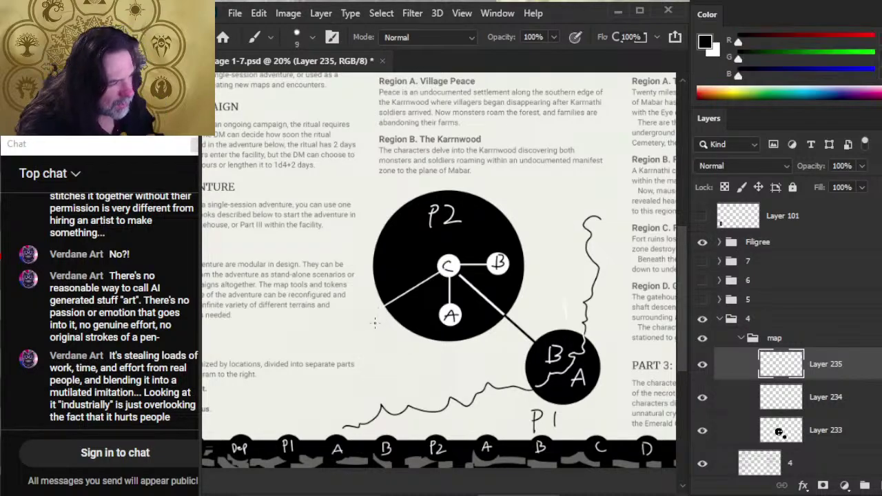
key(bracketright)
key(bracketright)
key(bracketright)
key(bracketright)
key(bracketright)
key(bracketright)
key(ctrl+z)
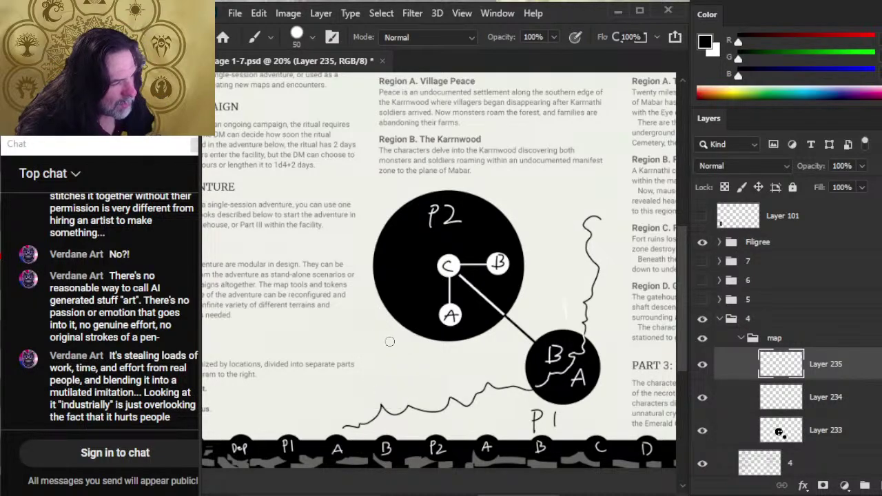
Try a 400 px black circle below and left of the large P2 circle on Layer 235.
key(bracketright)
key(bracketright)
key(bracketright)
key(bracketright)
key(bracketright)
key(bracketright)
key(bracketright)
key(bracketright)
key(bracketright)
key(bracketright)
key(bracketright)
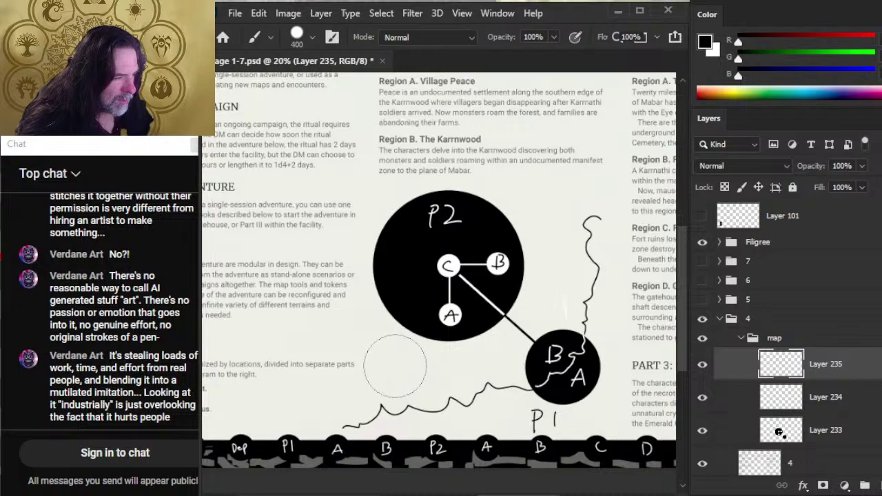
click(394, 364)
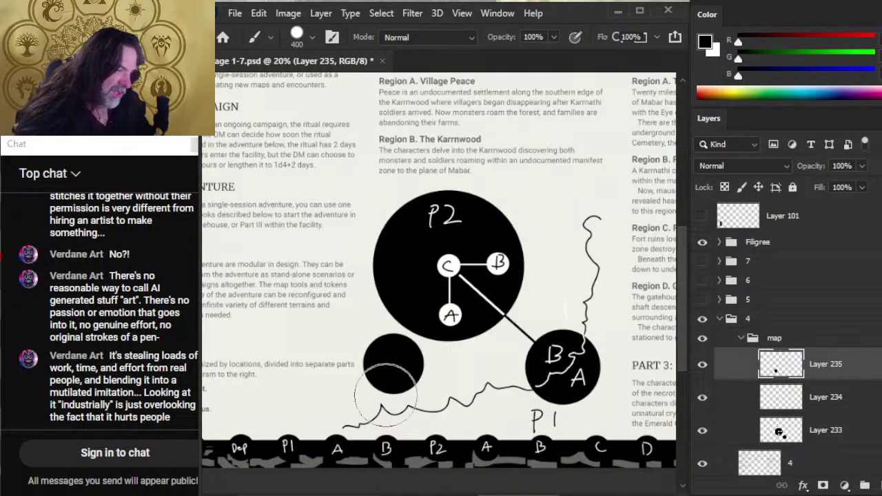
key(ctrl+z)
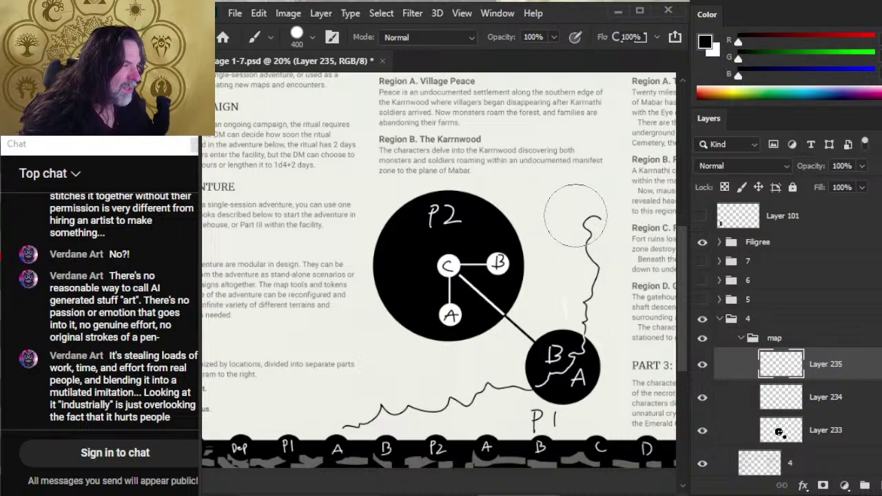
Try a 500 px black circle at the boundary's upper end with white lettering on it.
key(bracketright)
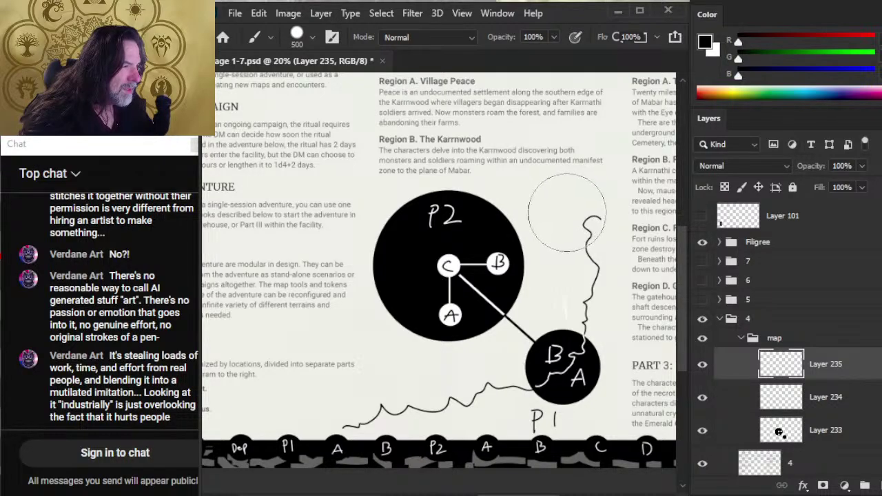
click(566, 211)
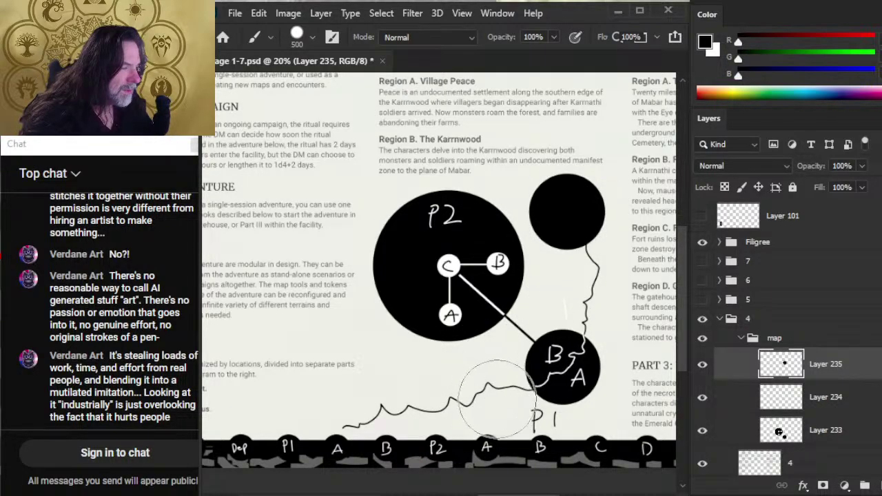
key(x)
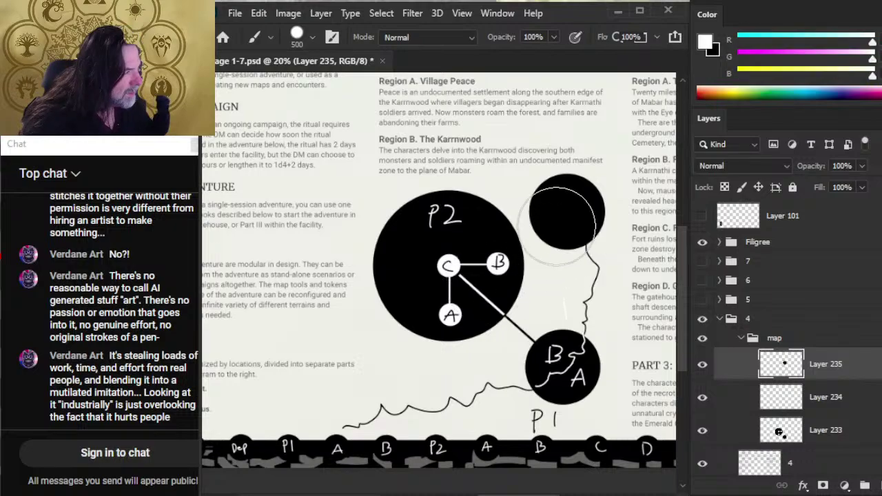
key(bracketleft)
key(bracketleft)
key(bracketleft)
key(bracketleft)
key(bracketleft)
key(bracketleft)
key(bracketleft)
key(bracketleft)
key(bracketleft)
key(bracketleft)
key(bracketleft)
key(bracketleft)
key(bracketleft)
key(bracketleft)
key(bracketleft)
key(bracketleft)
key(bracketleft)
key(bracketleft)
key(bracketleft)
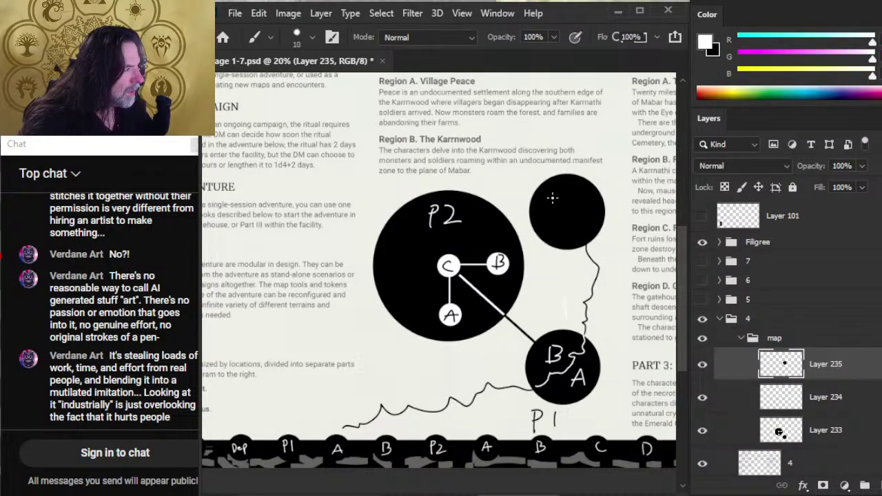
drag(552, 200, 572, 213)
key(ctrl+z)
key(ctrl+z)
key(ctrl+z)
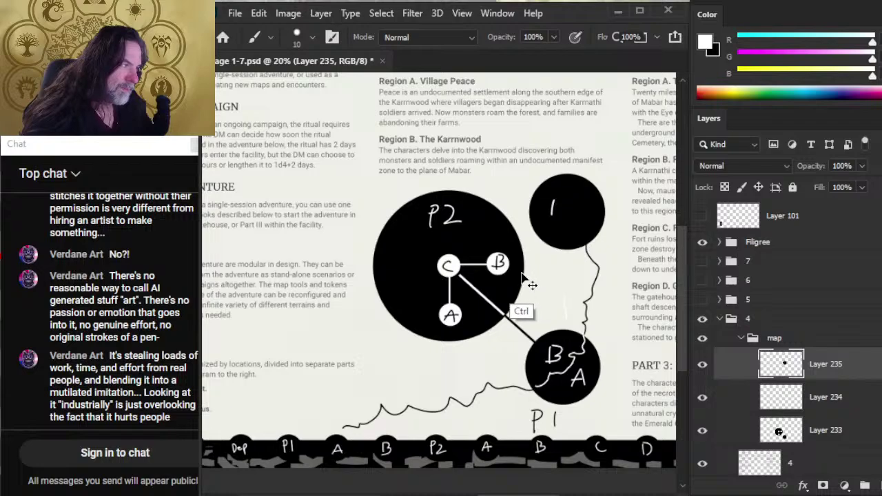
key(ctrl+z)
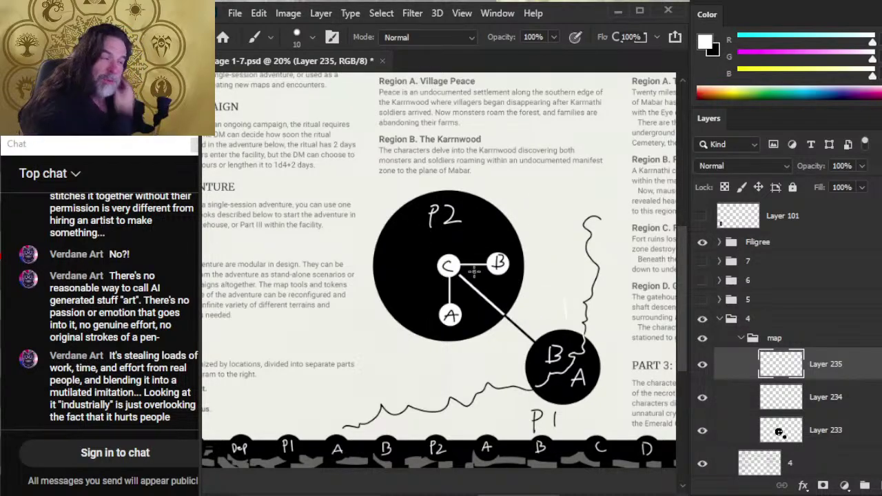
Select Layers 233, 234 and 235 together and move the whole diagram slightly up and to the right.
key(v)
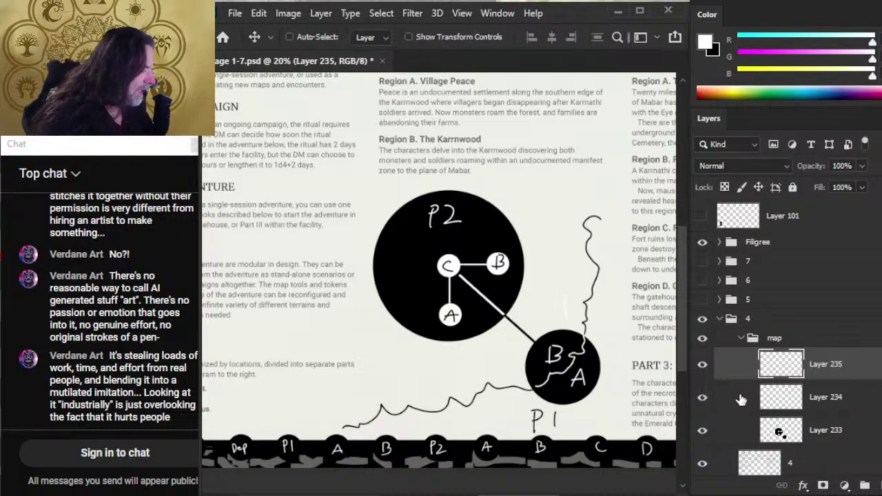
ctrl+click(731, 400)
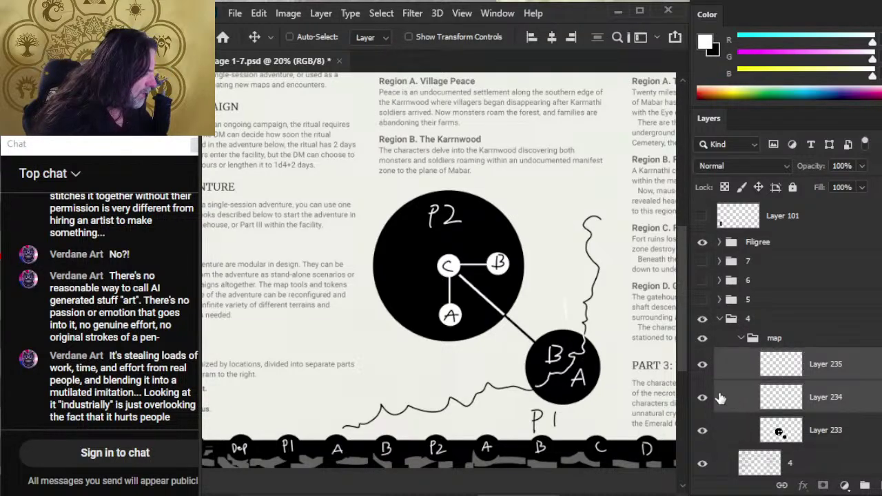
ctrl+click(728, 433)
drag(541, 357, 556, 346)
Free Transform the three diagram layers to 91.92% scale and nudge the diagram upward.
right_click(587, 372)
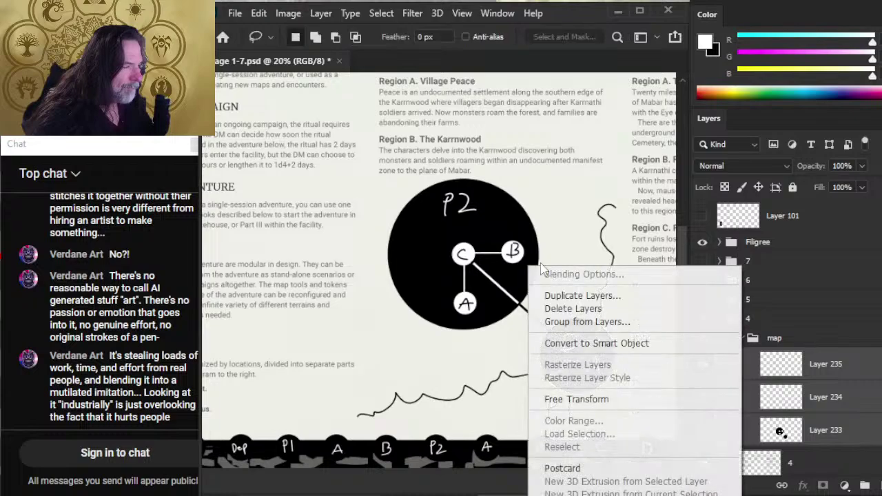
click(600, 400)
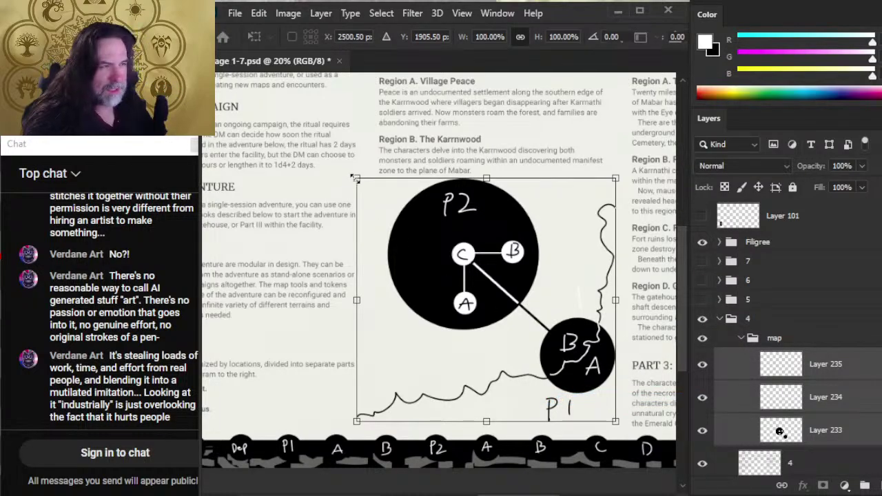
drag(356, 179, 372, 198)
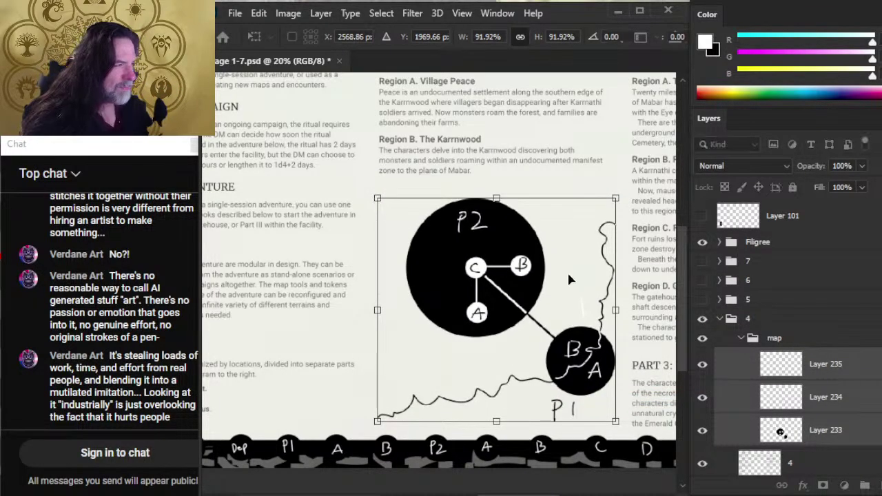
drag(567, 270, 564, 292)
key(Return)
key(l)
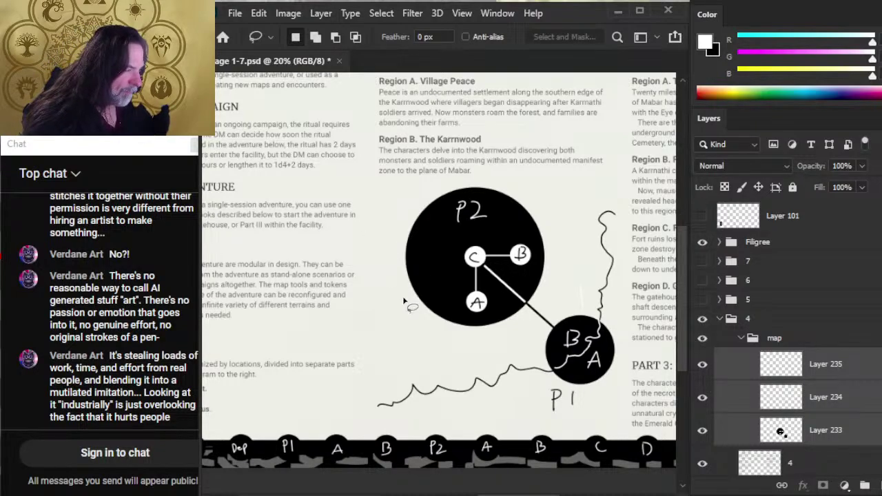
Paint a black 400 px circle below and left of the large circle on Layer 233.
key(b)
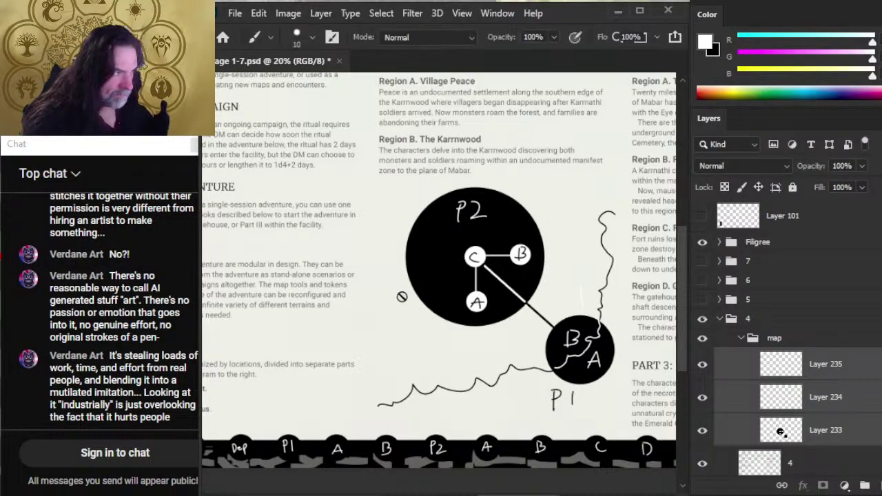
click(826, 432)
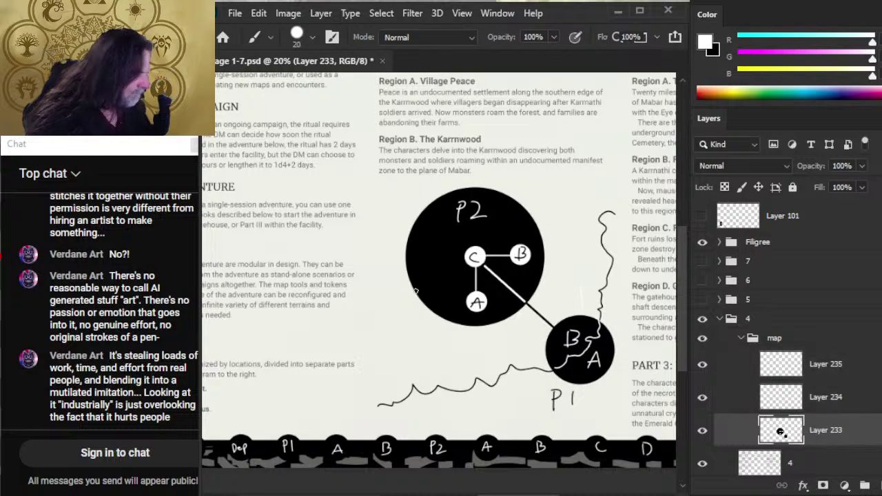
key(bracketright)
key(bracketright)
key(bracketright)
key(bracketright)
key(bracketright)
key(bracketright)
key(bracketright)
key(bracketright)
key(bracketright)
key(bracketright)
key(bracketright)
key(bracketright)
key(bracketright)
key(bracketright)
key(bracketright)
key(bracketright)
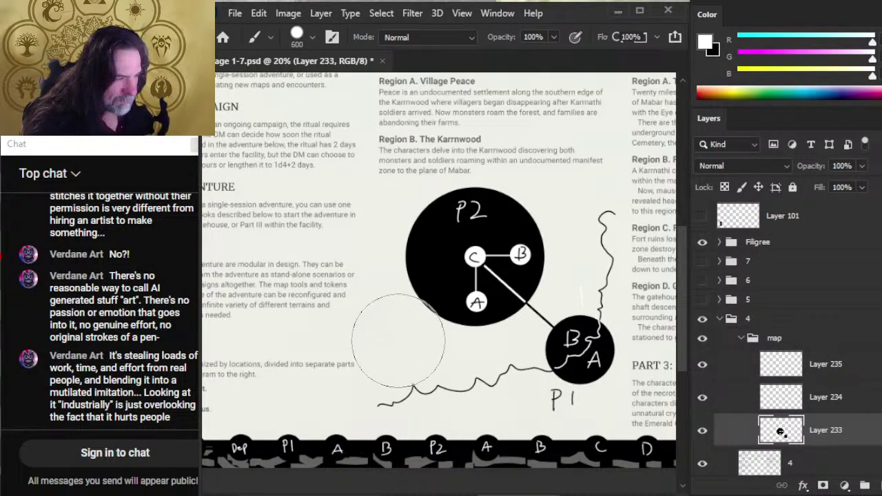
key(bracketleft)
key(bracketleft)
mouse_move(401, 348)
mouse_down()
mouse_move(407, 379)
mouse_move(441, 420)
mouse_up()
key(ctrl+z)
key(x)
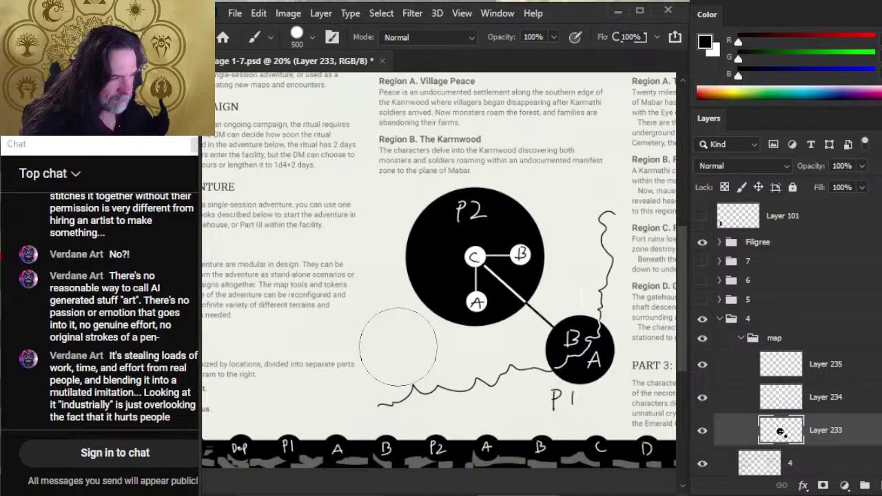
click(402, 349)
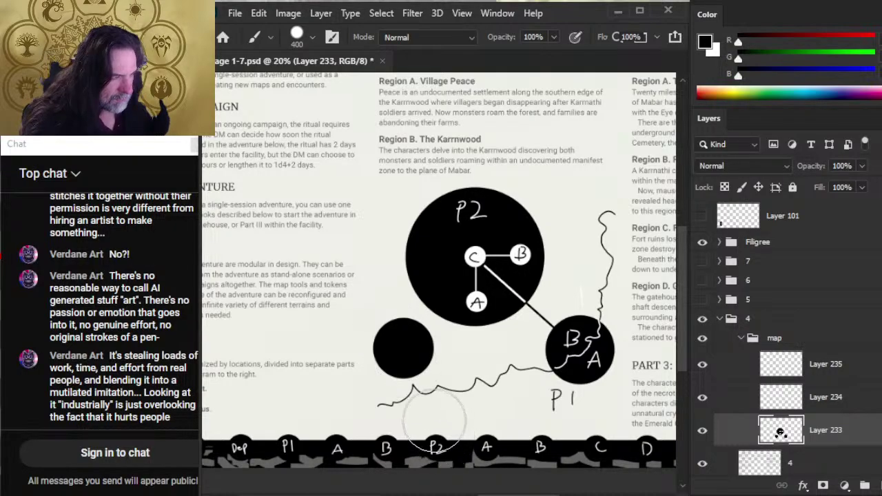
Try handwriting a white P3 on the new black circle with an 8 px brush.
key(x)
key(bracketleft)
key(bracketleft)
key(bracketleft)
key(bracketleft)
key(bracketleft)
key(bracketleft)
key(bracketleft)
key(bracketleft)
key(bracketleft)
key(bracketleft)
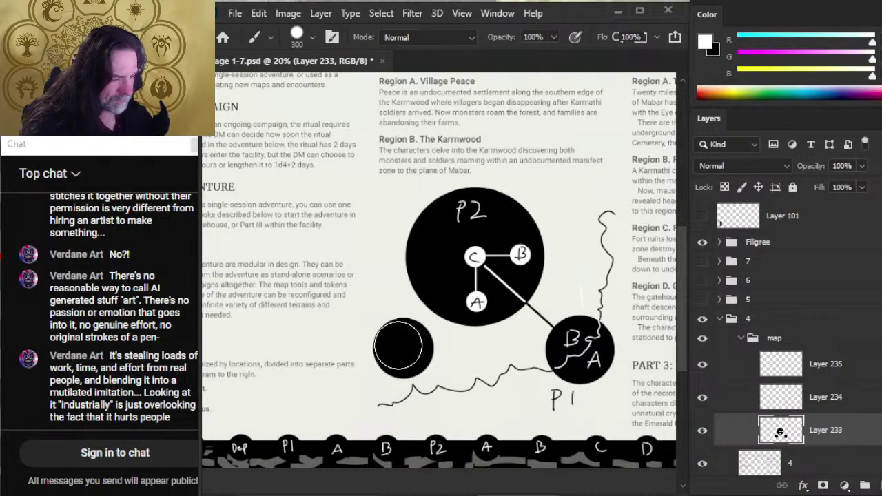
key(bracketleft)
key(bracketleft)
key(bracketleft)
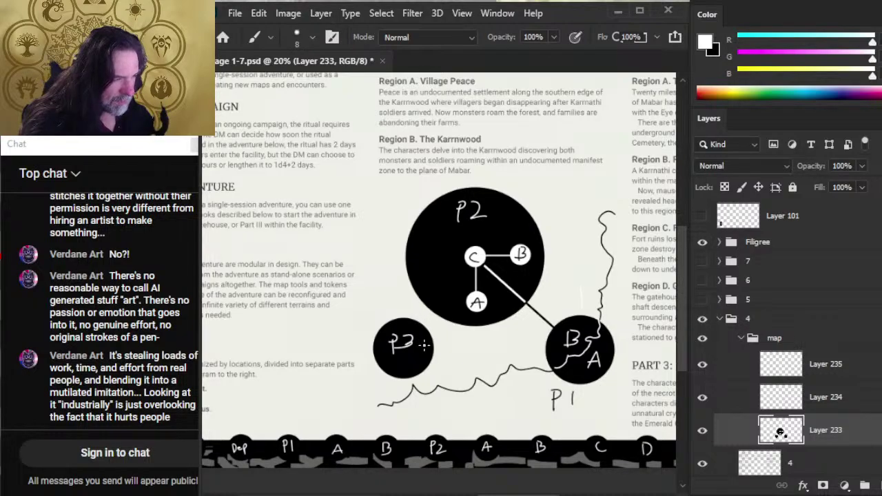
key(ctrl+z)
drag(410, 337, 408, 350)
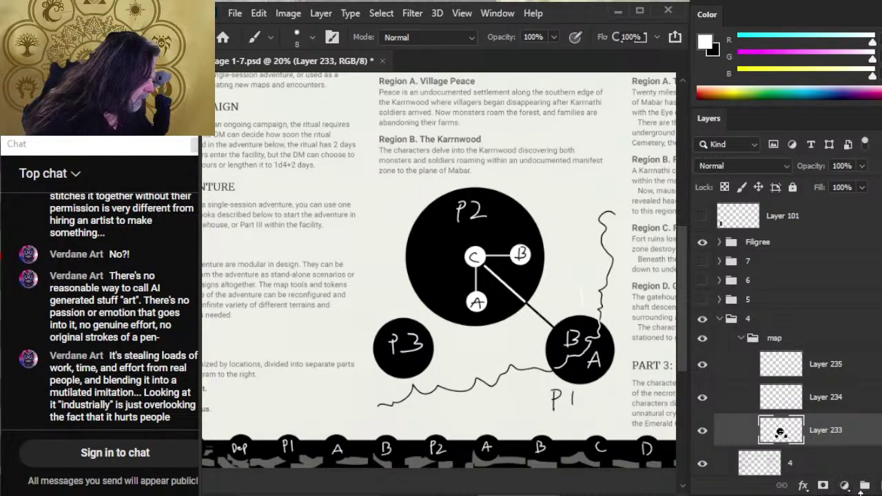
Undo the P3 lettering and toggle Layer 235's visibility off and on to check its contents.
key(ctrl+z)
key(ctrl+z)
click(702, 365)
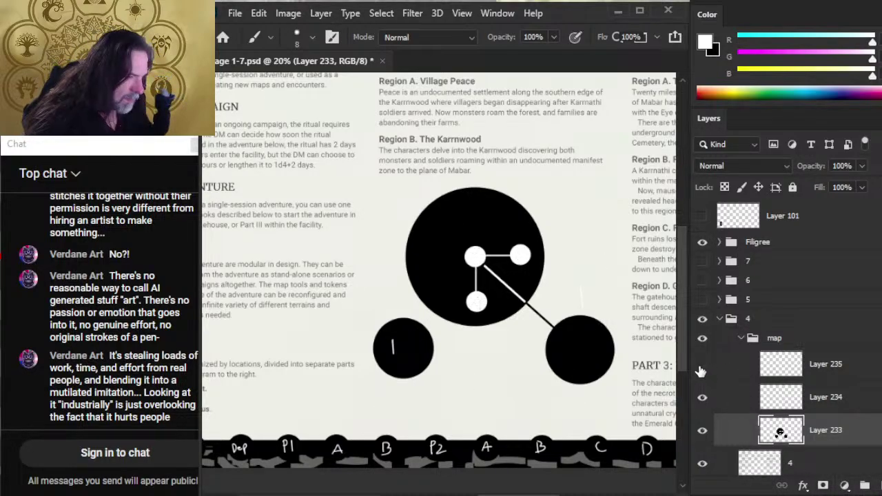
click(702, 364)
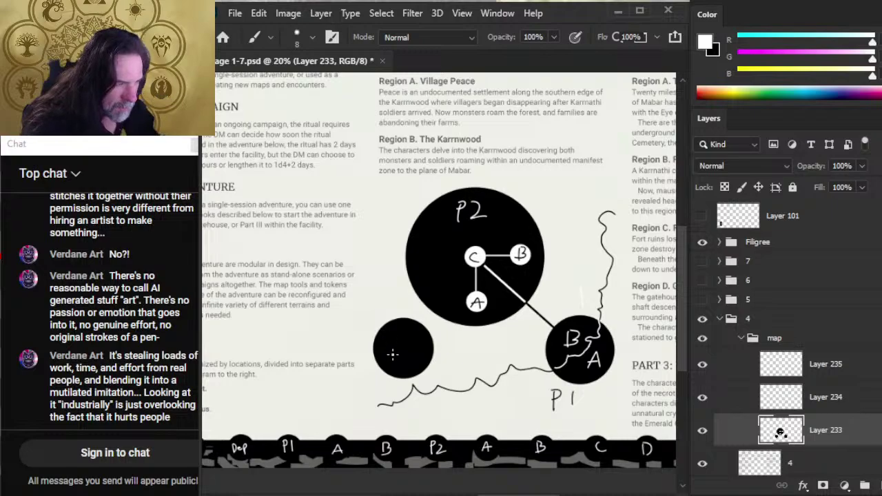
key(x)
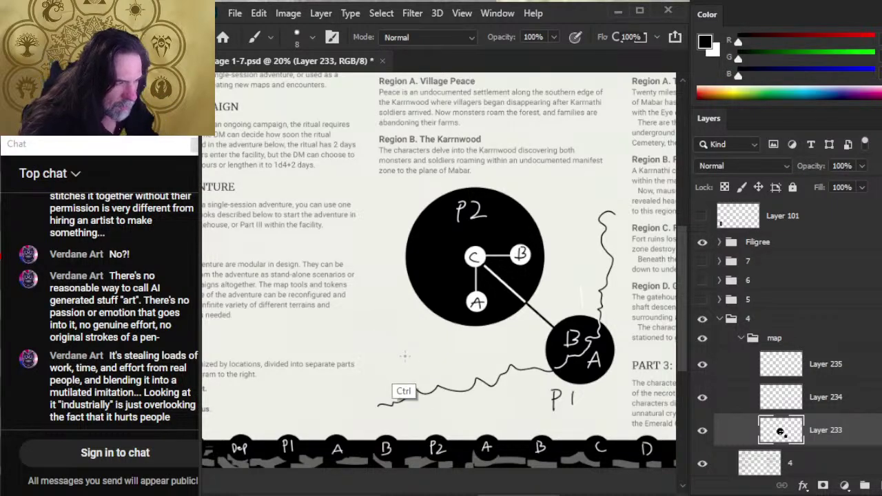
key(x)
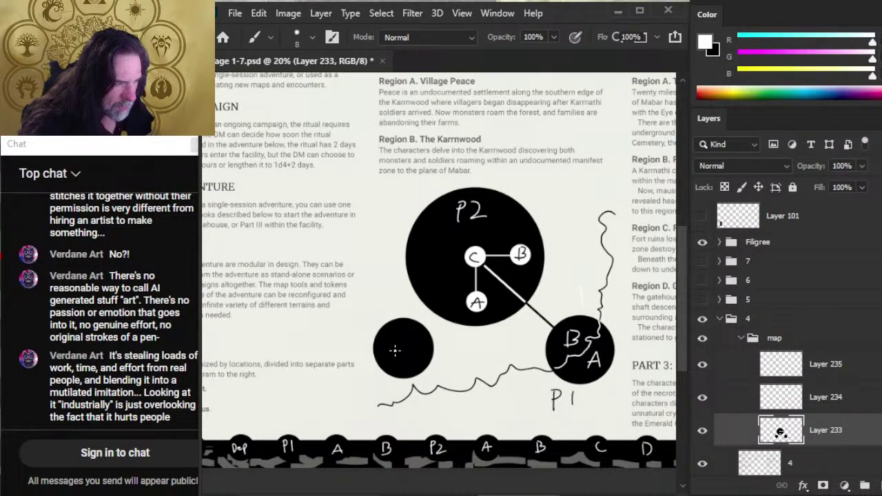
click(408, 350)
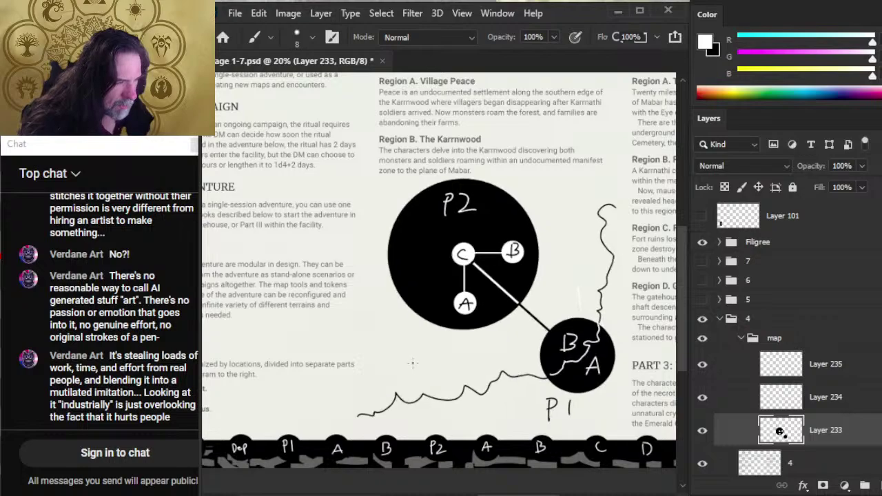
key(ctrl+z)
key(x)
key(l)
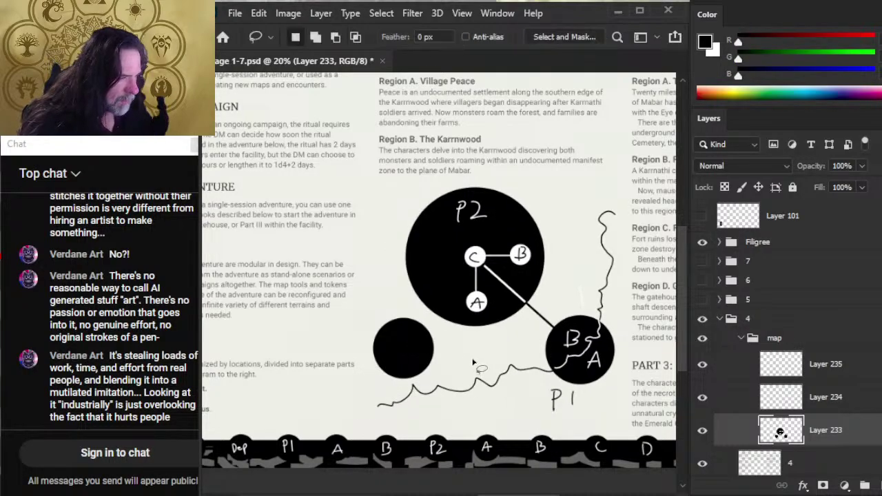
Make Layer 235 active for brush lettering and save the document.
click(719, 375)
key(b)
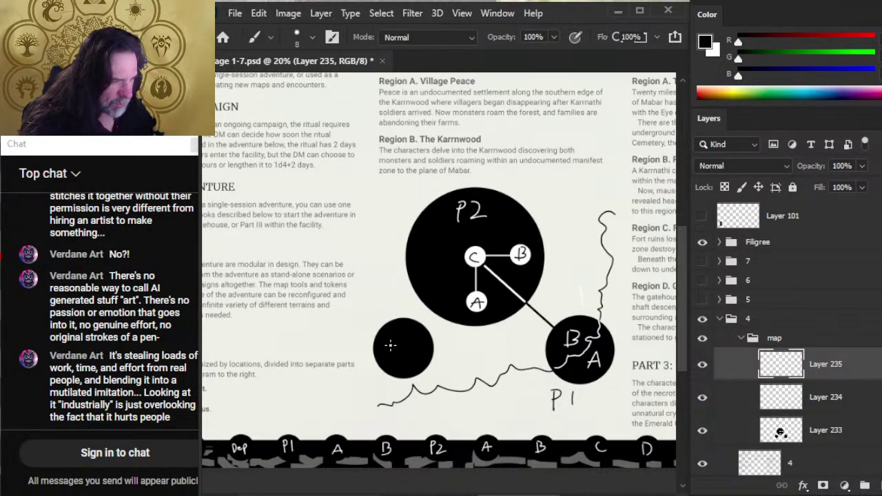
key(x)
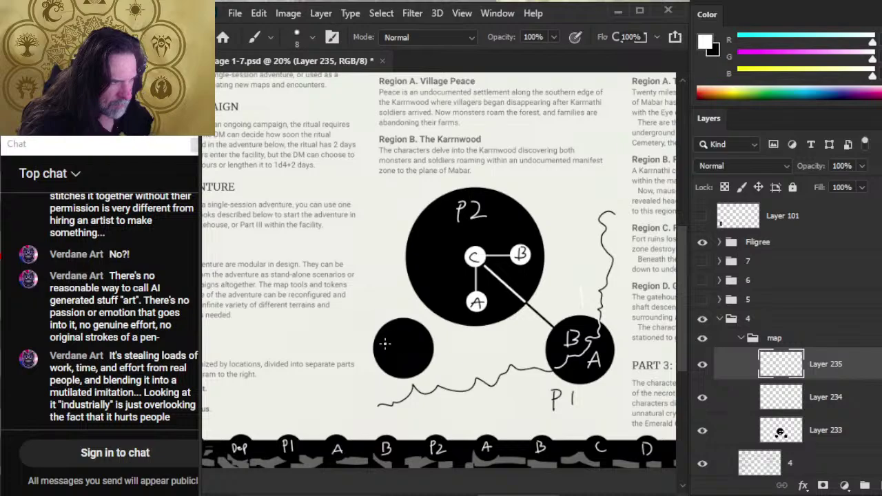
key(x)
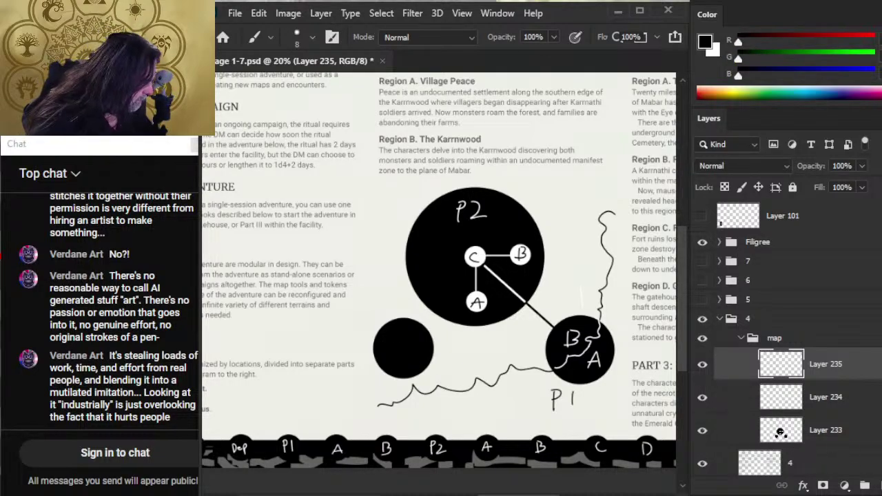
key(ctrl+s)
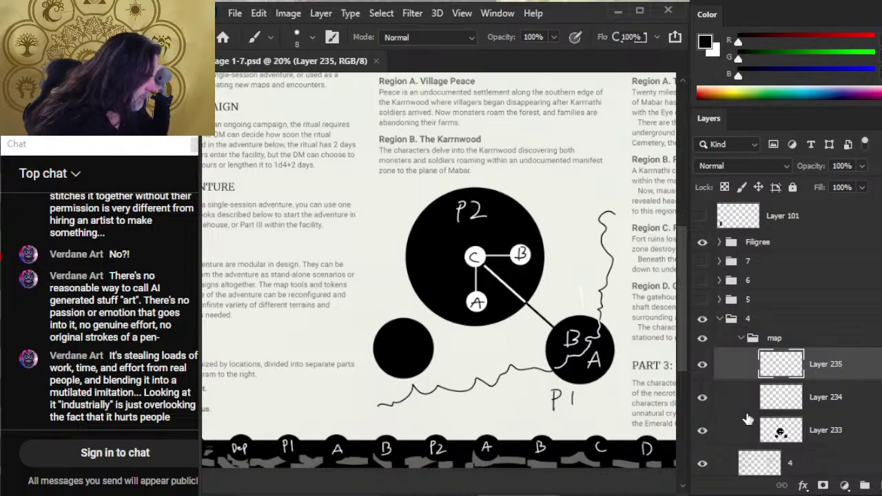
Undo the stray black stroke beside the large circle and handwrite a white P3 on the small unlabelled circle on Layer 235.
drag(383, 232, 405, 266)
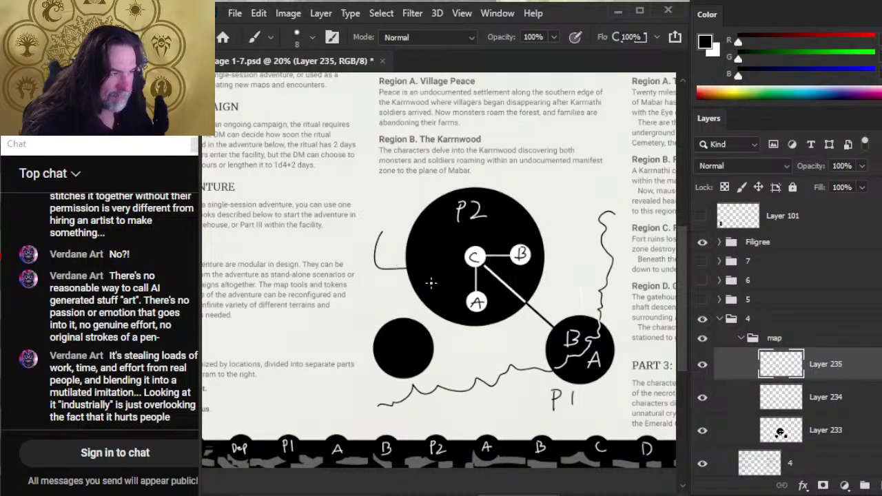
key(ctrl+z)
key(x)
mouse_move(389, 354)
mouse_down()
mouse_move(390, 337)
mouse_move(405, 354)
mouse_up()
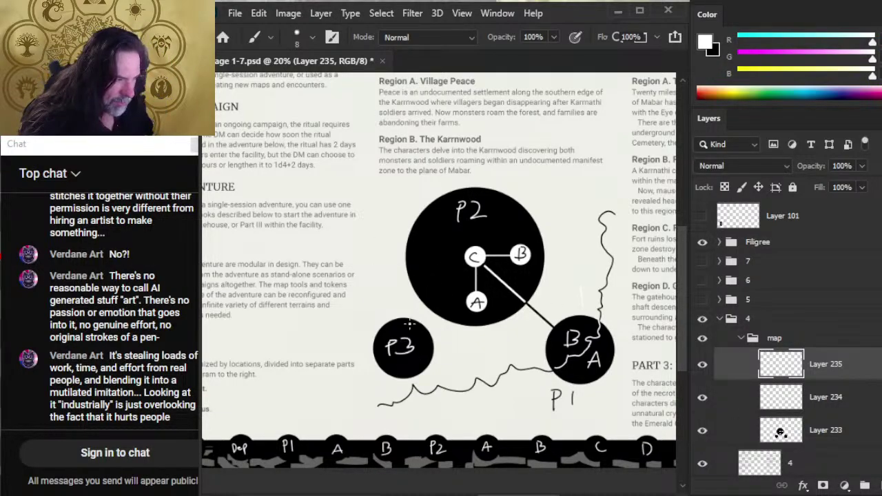
Connect the P3 circle to the C dot with a straight line, white inside the large circle and black in the gap, erasing the overlap on P3.
shift+click(472, 262)
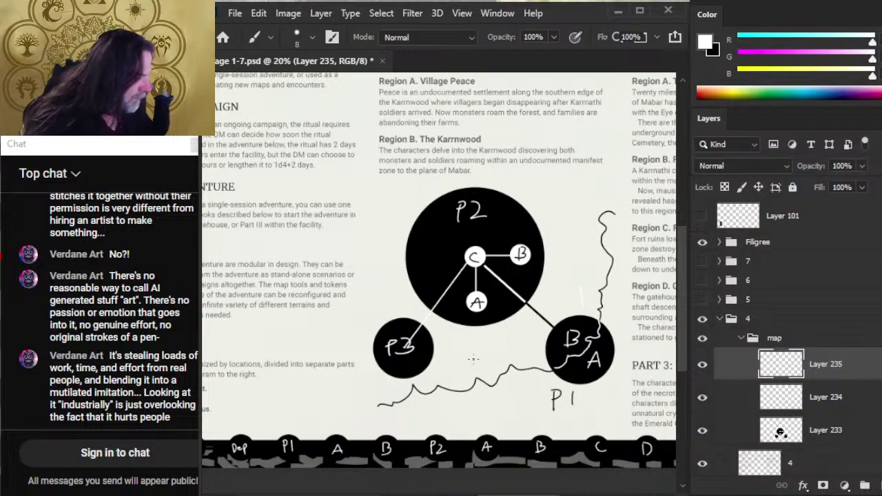
key(x)
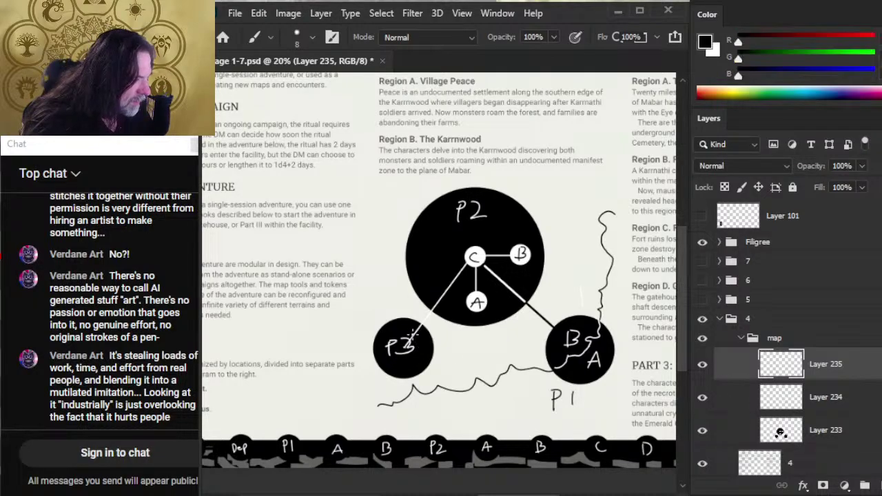
key(e)
drag(415, 327, 408, 341)
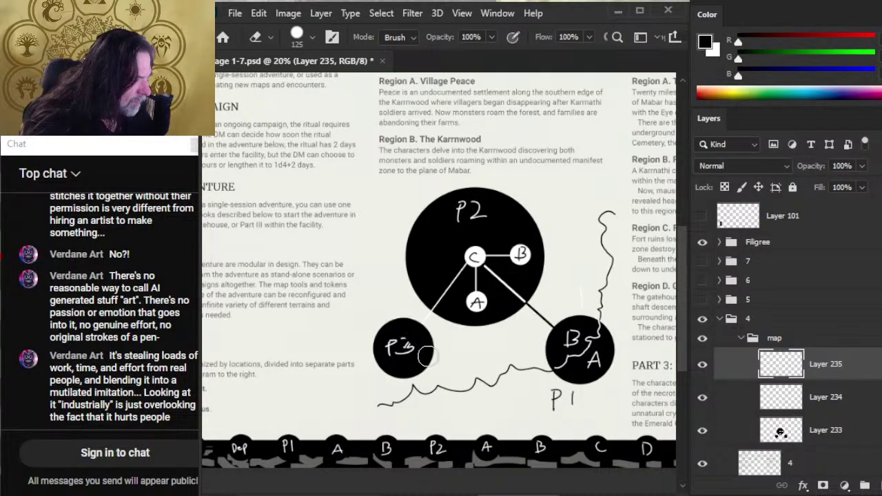
key(b)
key(x)
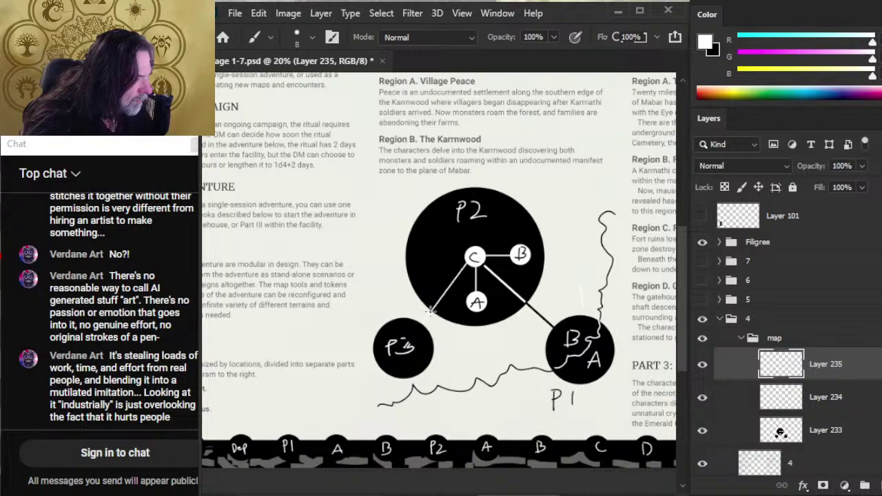
key(x)
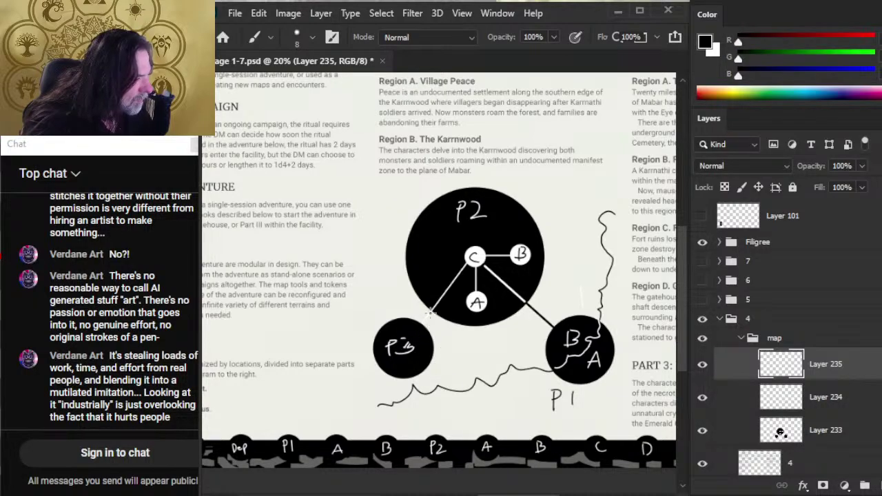
drag(429, 313, 409, 358)
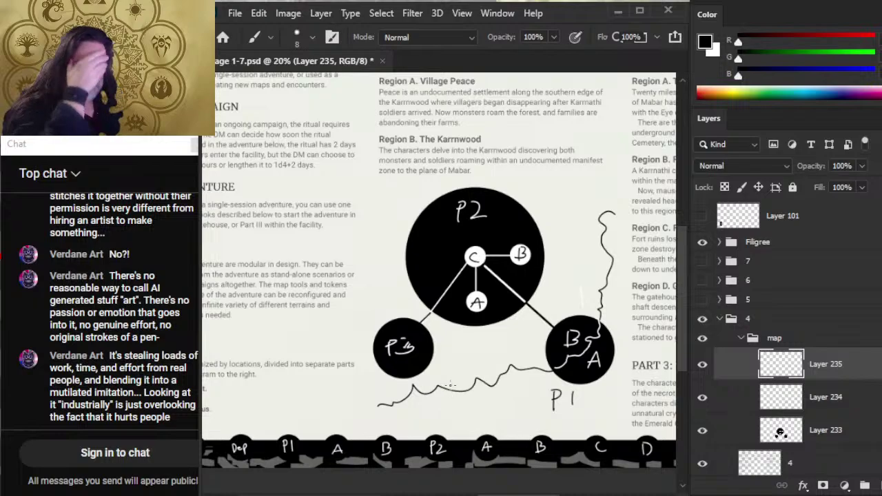
Erase and rewrite the black C on the central dot, and repair the white 3 of the P3 label.
key(e)
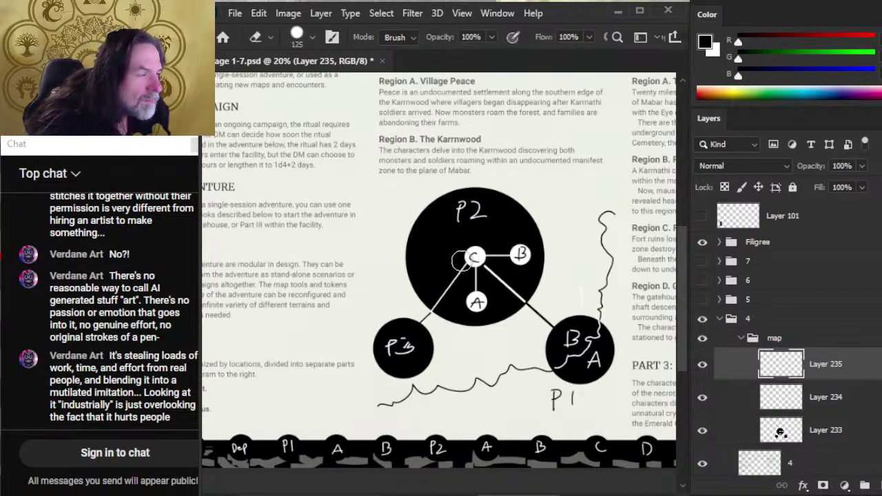
click(473, 256)
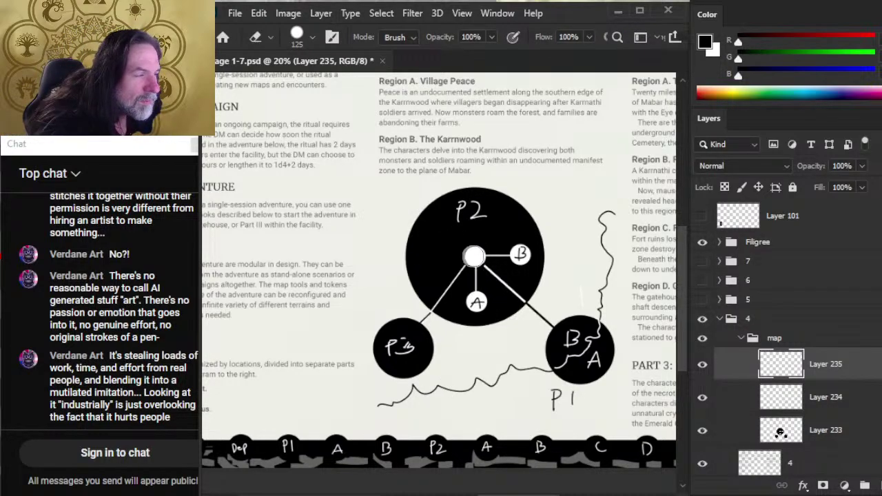
key(b)
key(x)
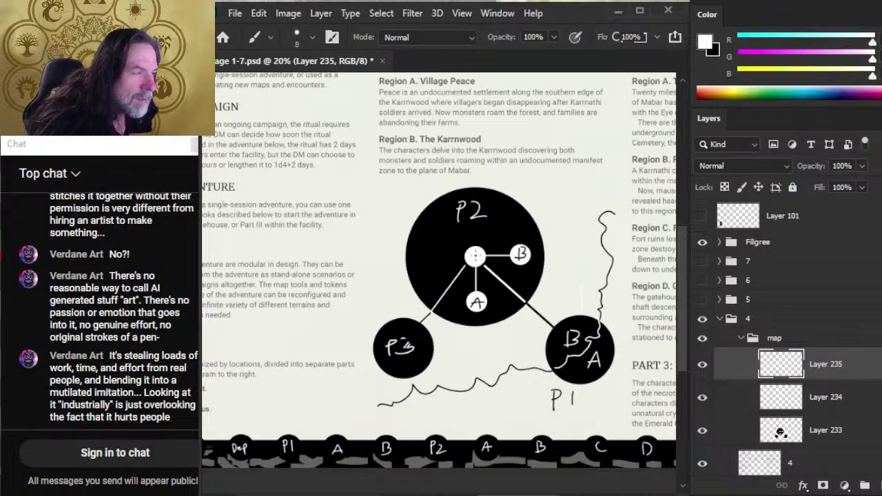
key(x)
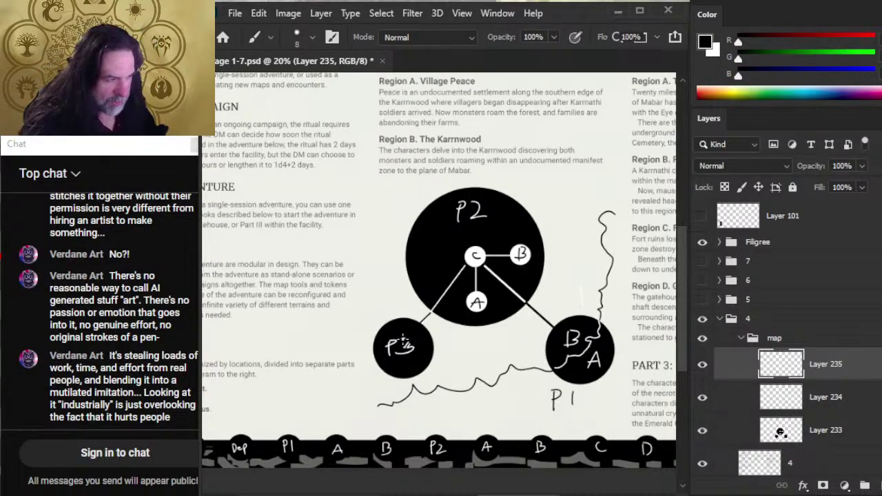
key(x)
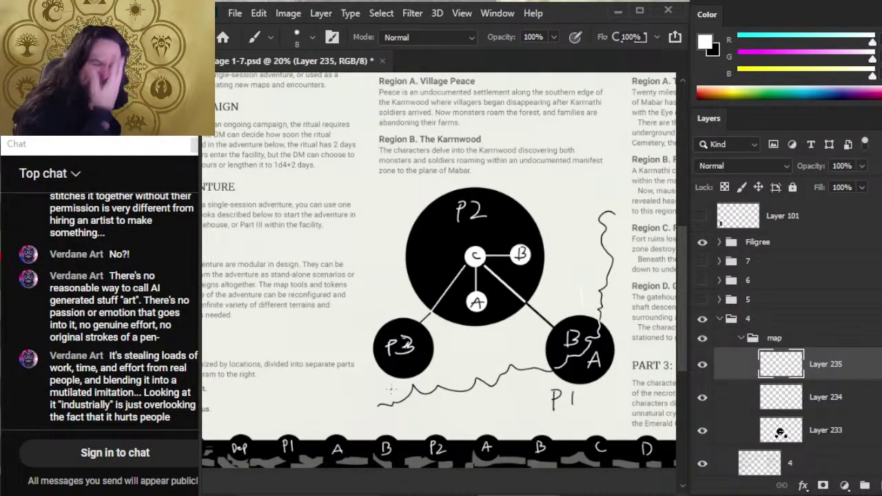
Select the map group and nudge the whole diagram slightly right and down on the page.
key(z)
key(ctrl+0)
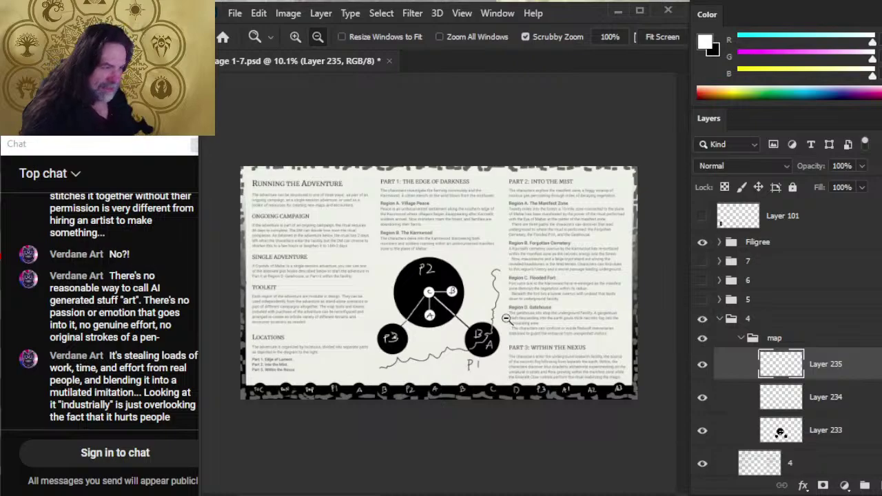
click(782, 340)
key(v)
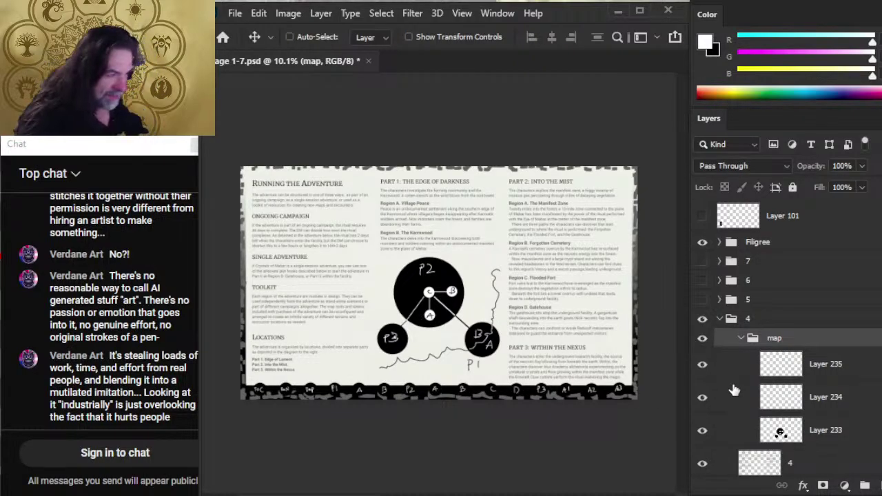
key(shift+Right)
key(shift+Right)
key(shift+Right)
key(shift+Down)
key(shift+Down)
key(shift+Down)
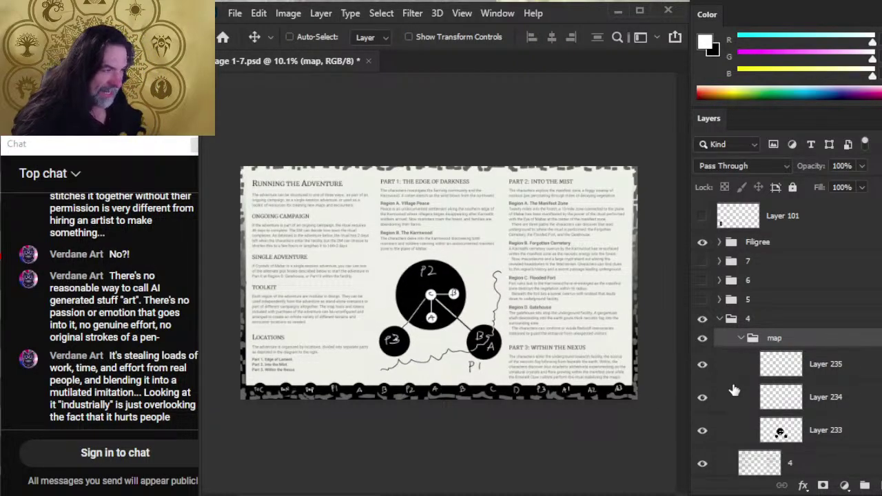
Free Transform the map group to 96.56% scale and nudge it back left and up.
key(m)
right_click(407, 237)
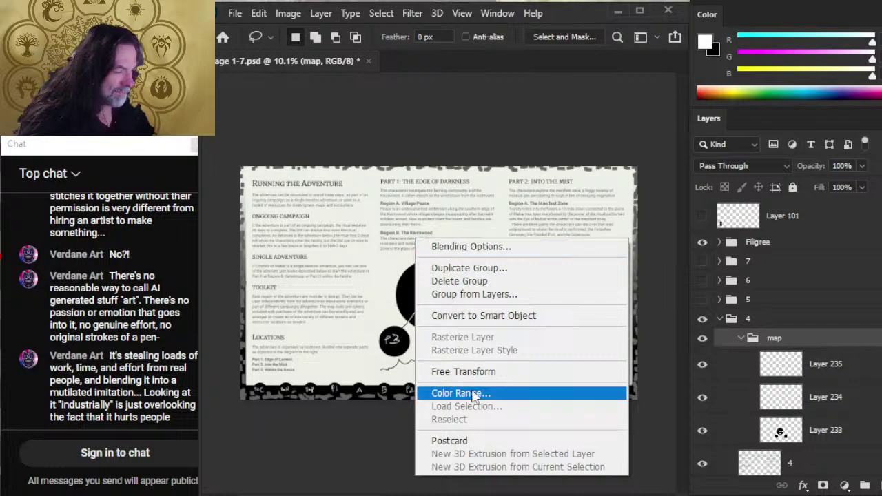
click(449, 370)
drag(378, 372, 383, 370)
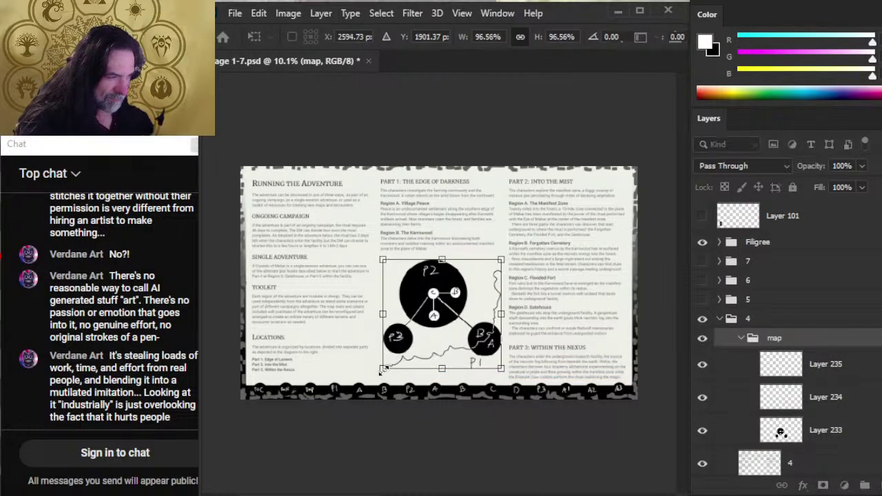
key(Return)
key(v)
key(shift+Left)
key(shift+Left)
key(shift+Left)
key(shift+Left)
key(shift+Up)
key(shift+Up)
key(shift+Up)
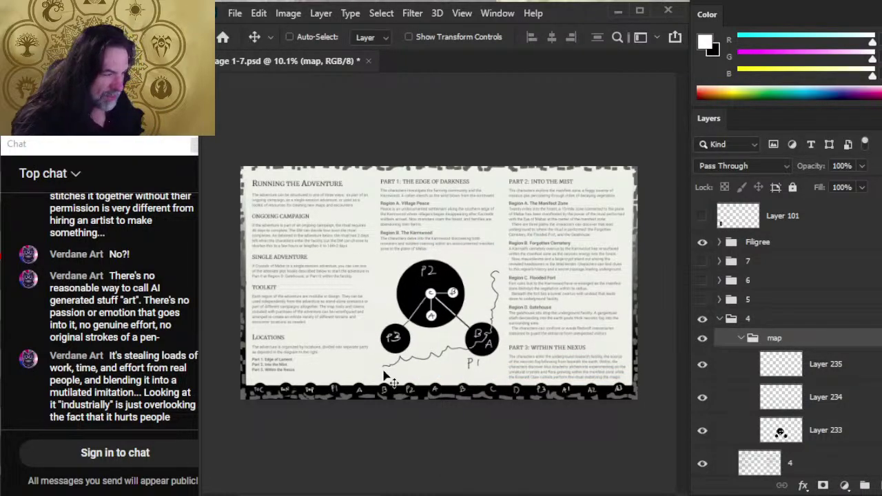
key(Left)
key(Left)
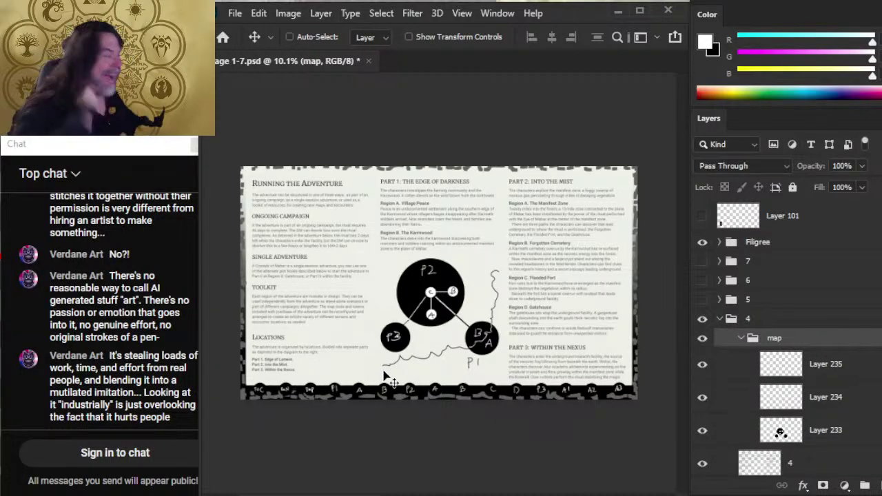
Erase the P2 and P3 labels, the P3-to-C connector and the boundary's left end from Layer 235 with the 125 px eraser.
click(702, 365)
click(703, 366)
click(728, 372)
key(e)
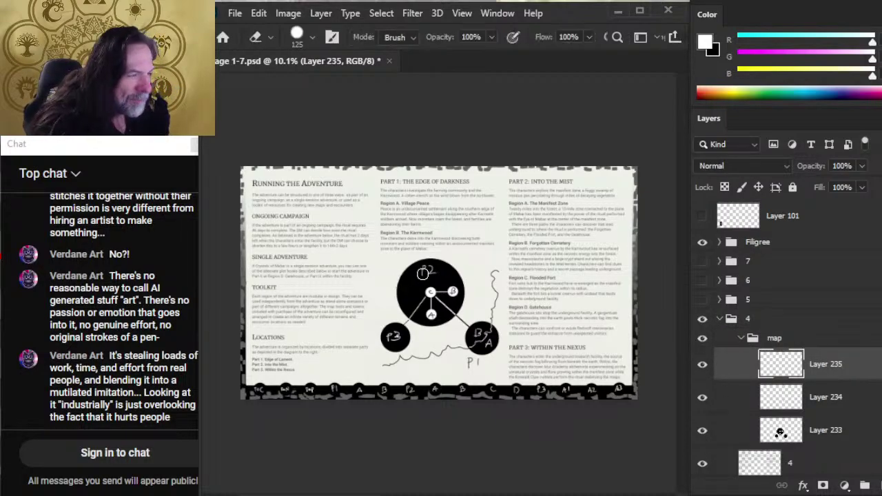
drag(421, 336, 386, 320)
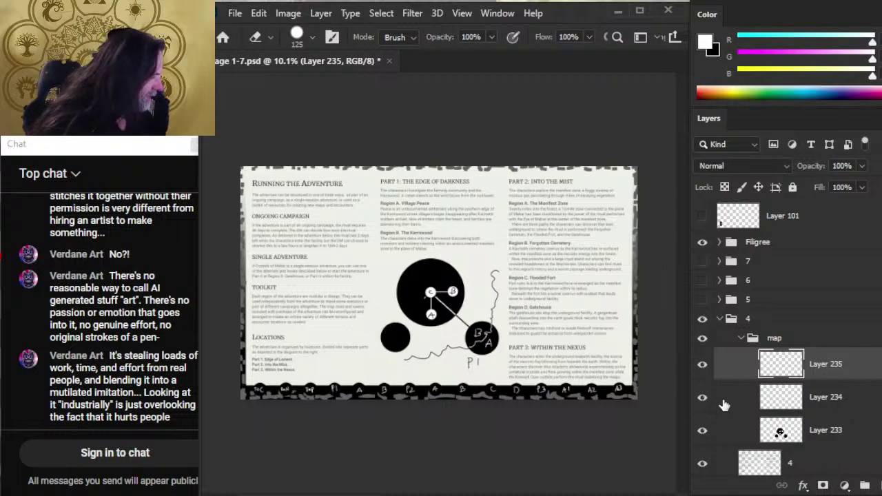
Select the small unlabelled black circle on Layer 233 with the Magic Wand and cut it onto its own layer.
click(742, 434)
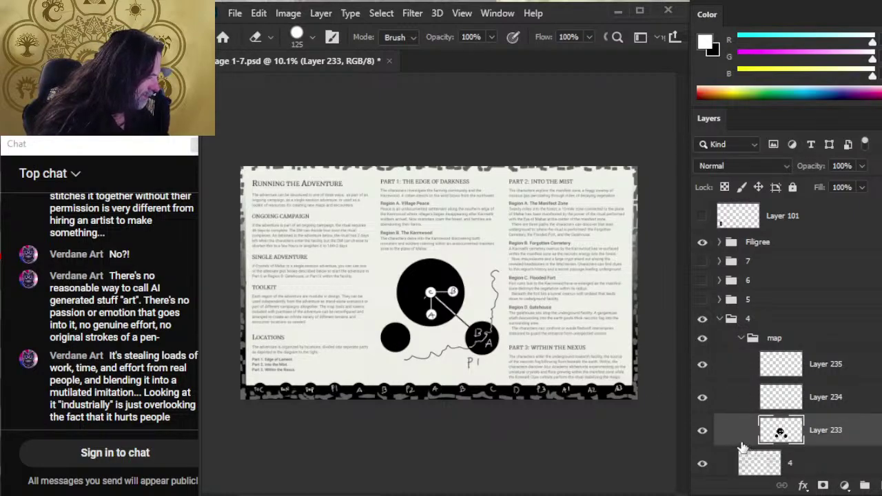
key(w)
click(395, 337)
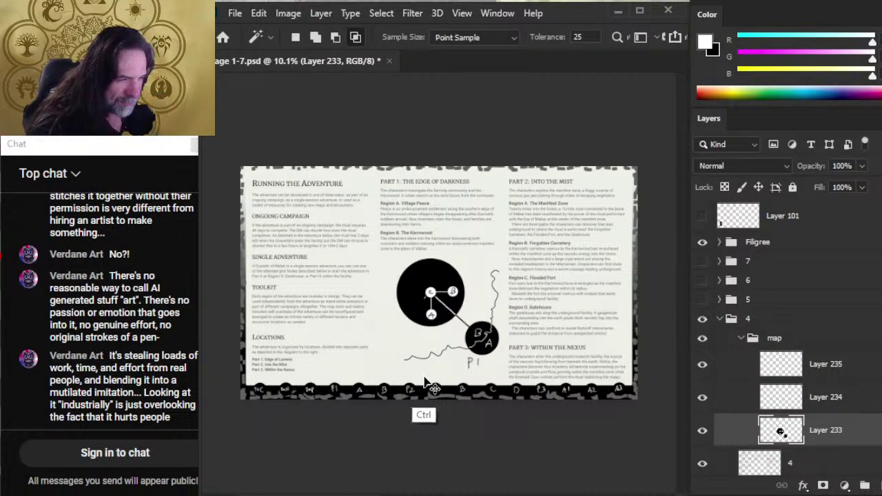
key(ctrl+j)
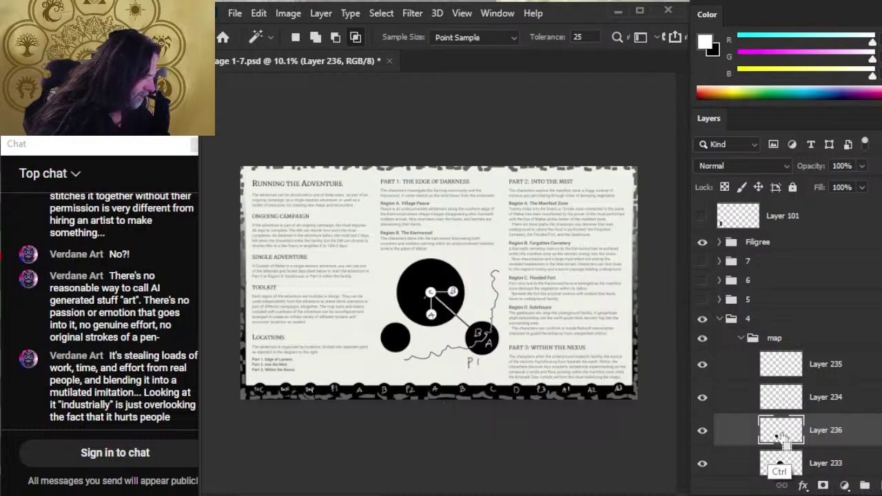
Fill the separated small circle on Layer 236 with white using the Paint Bucket.
click(405, 336)
key(g)
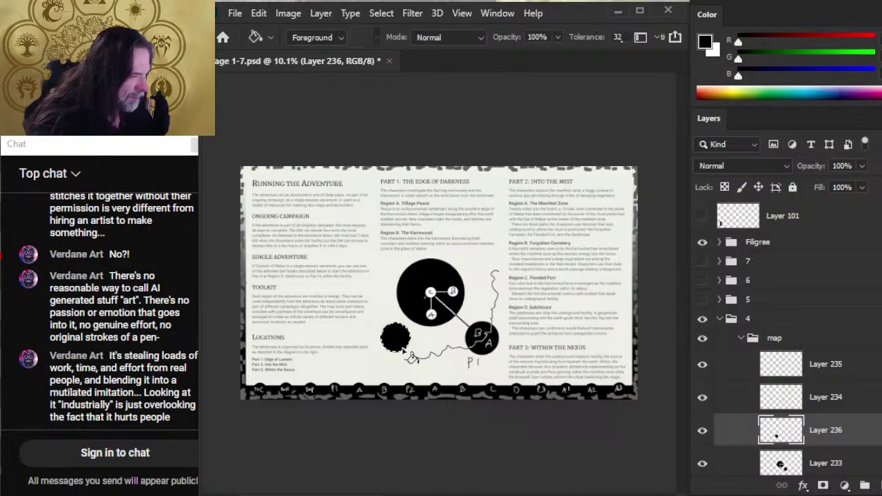
click(398, 348)
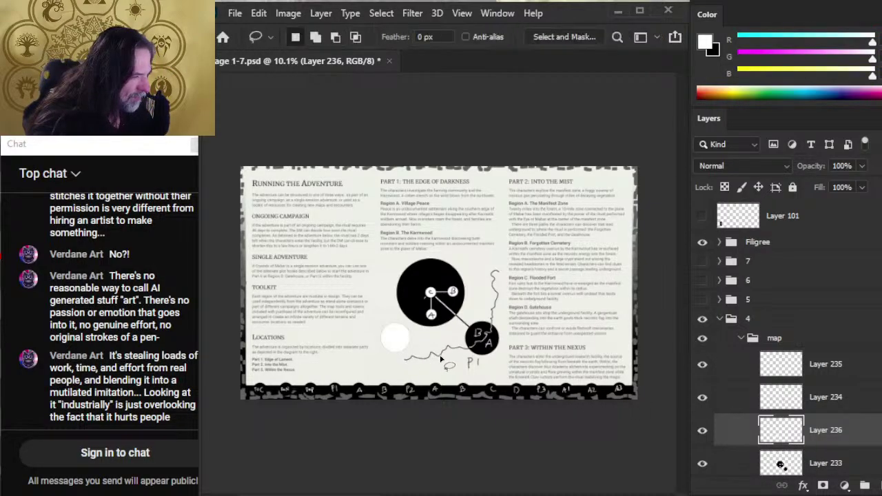
Lasso the white circle on Layer 236 and move it to overlap the large black circle's upper-left edge.
key(l)
drag(406, 315, 402, 313)
key(v)
mouse_move(402, 353)
mouse_down()
mouse_move(411, 291)
mouse_move(424, 304)
mouse_up()
drag(452, 363, 441, 329)
key(l)
Letter P3 in black inside the white circle on Layer 236 with the 8 px brush.
key(z)
click(394, 273)
key(b)
key(x)
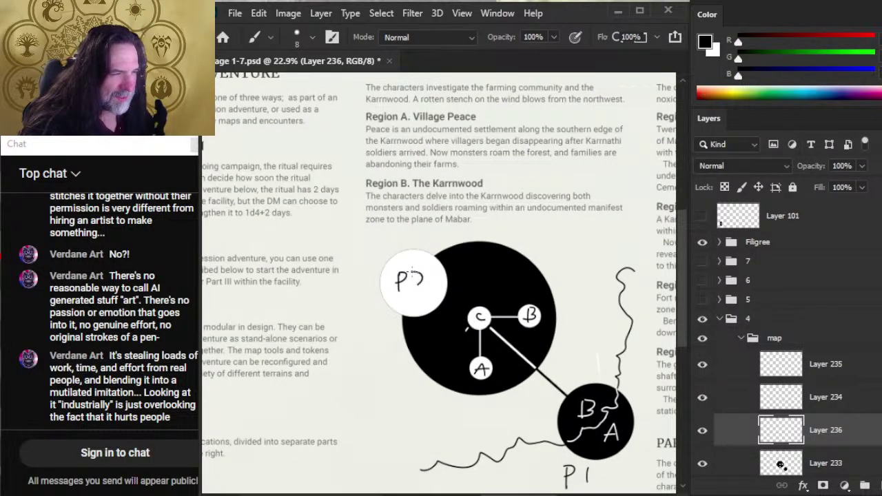
drag(419, 279, 414, 290)
Paint a white connector from the P3 circle to dot C on Layer 235 with the 8 px brush.
key(e)
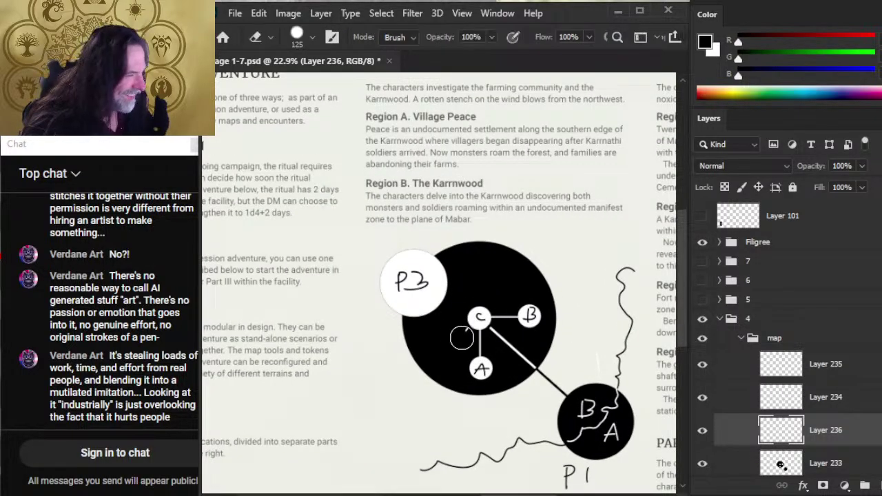
click(741, 408)
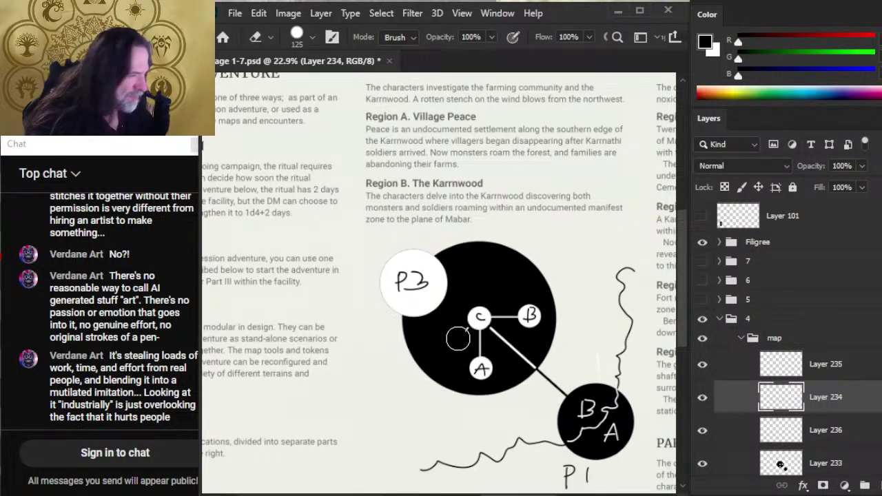
click(729, 434)
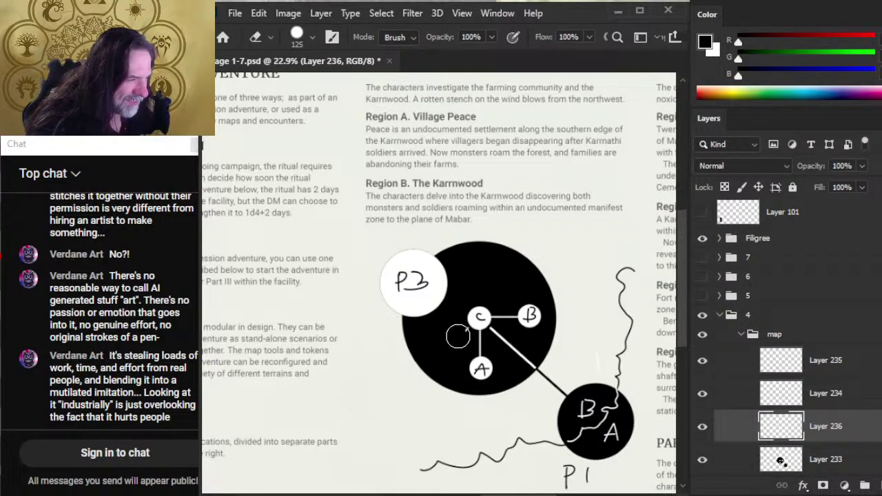
click(736, 367)
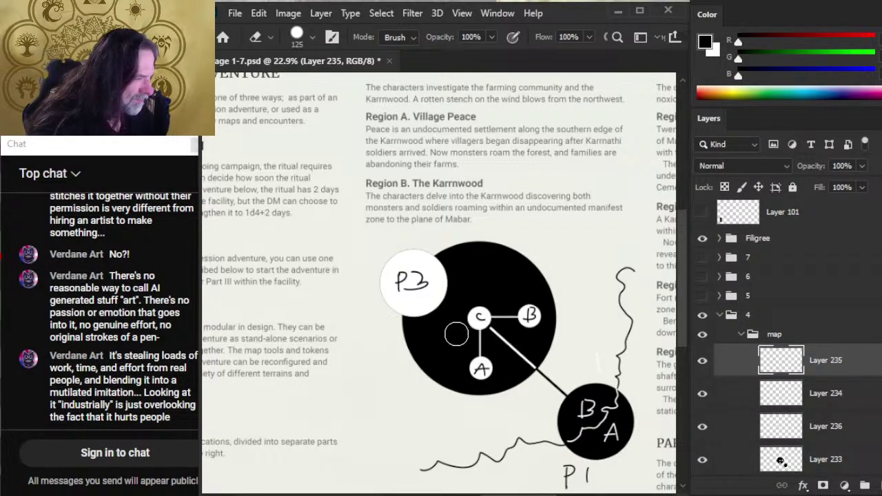
key(b)
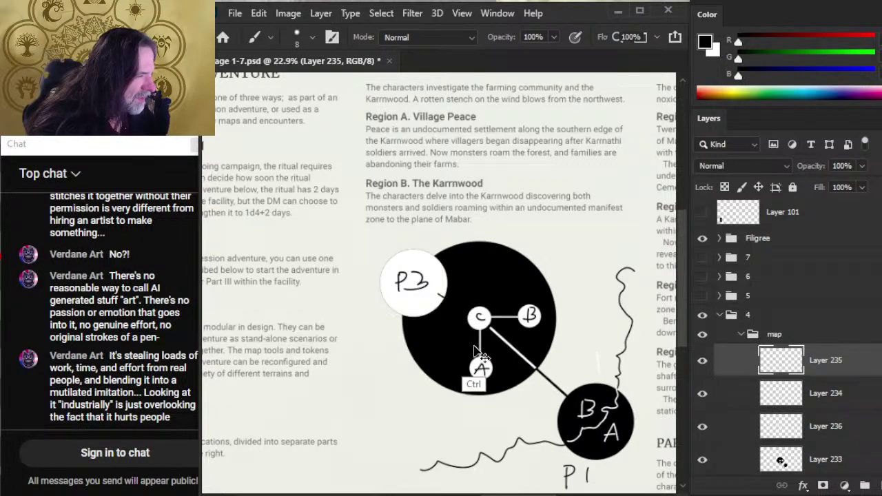
key(x)
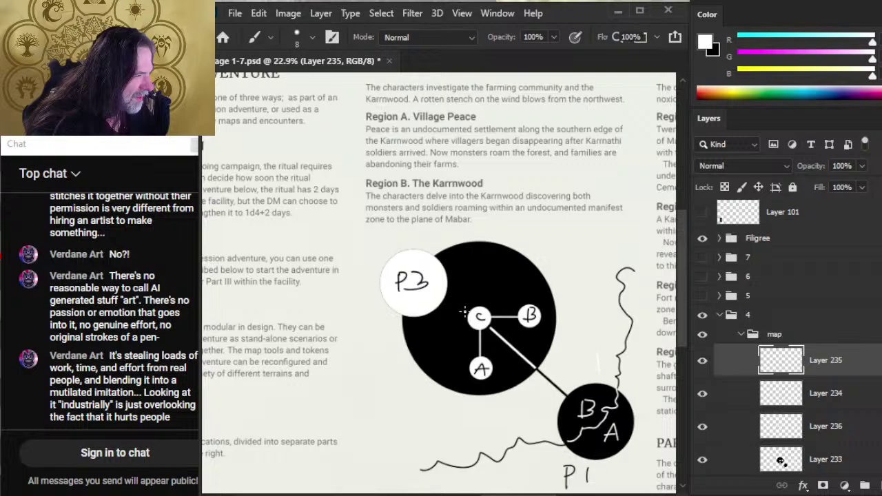
drag(448, 300, 470, 314)
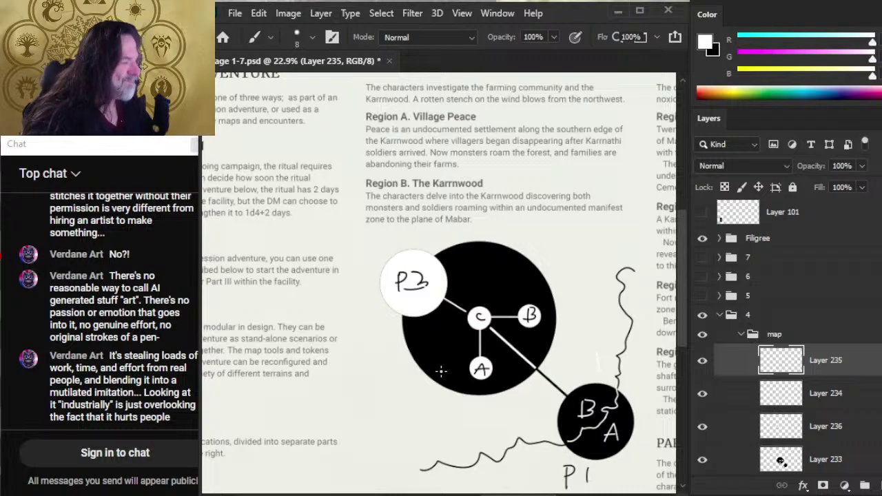
Identify the P3 circle's layer by toggling layer visibility, and nudge Layer 236 right and up further over the large black circle.
click(702, 365)
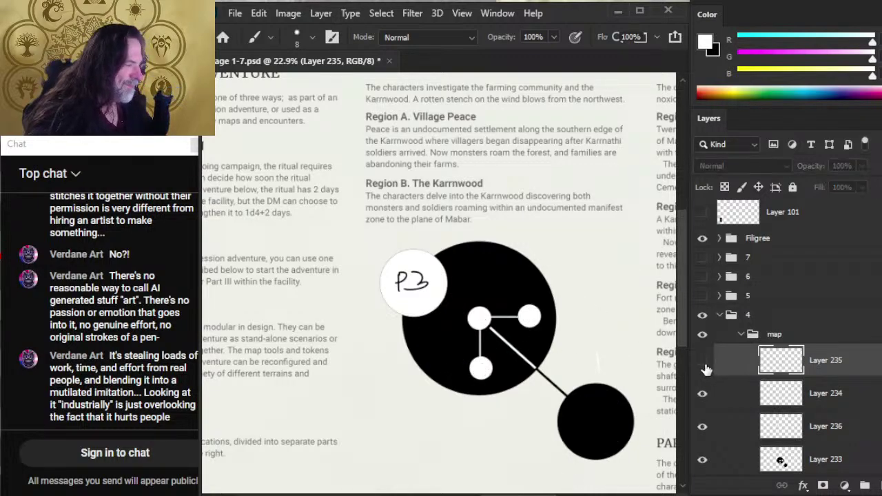
click(702, 365)
click(702, 396)
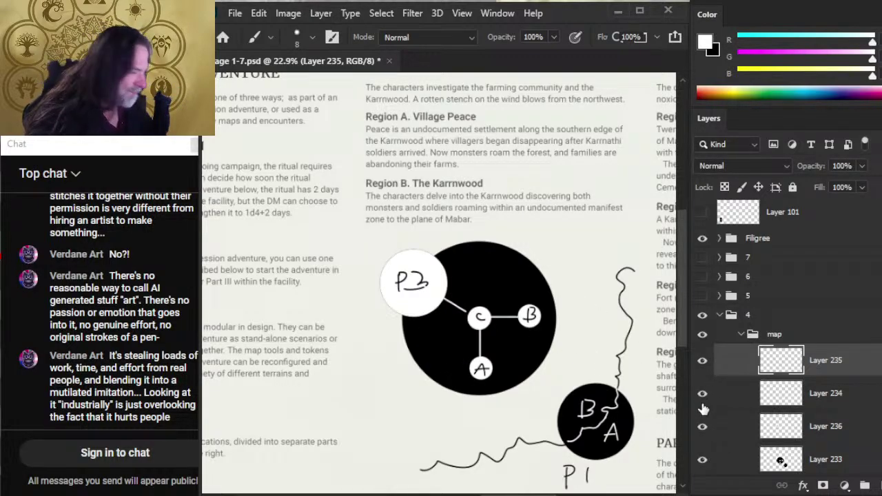
click(702, 396)
click(702, 427)
click(702, 427)
key(v)
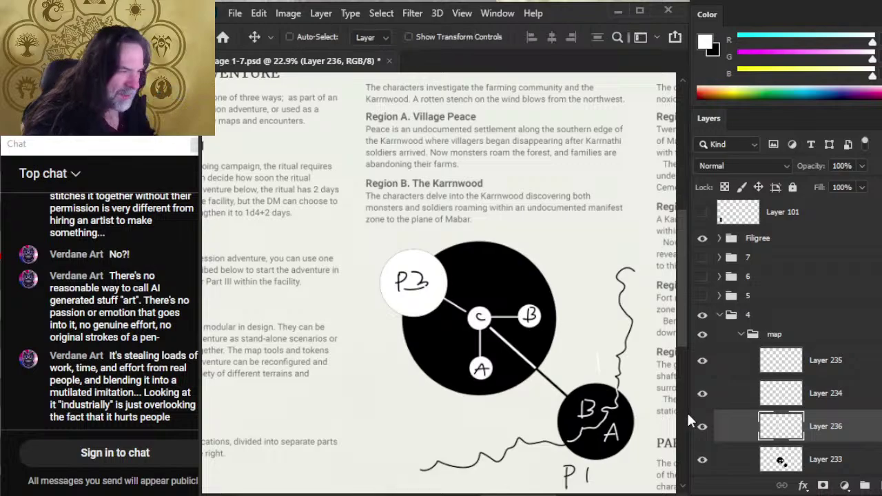
key(shift+Right)
key(shift+Right)
key(shift+Right)
key(shift+Right)
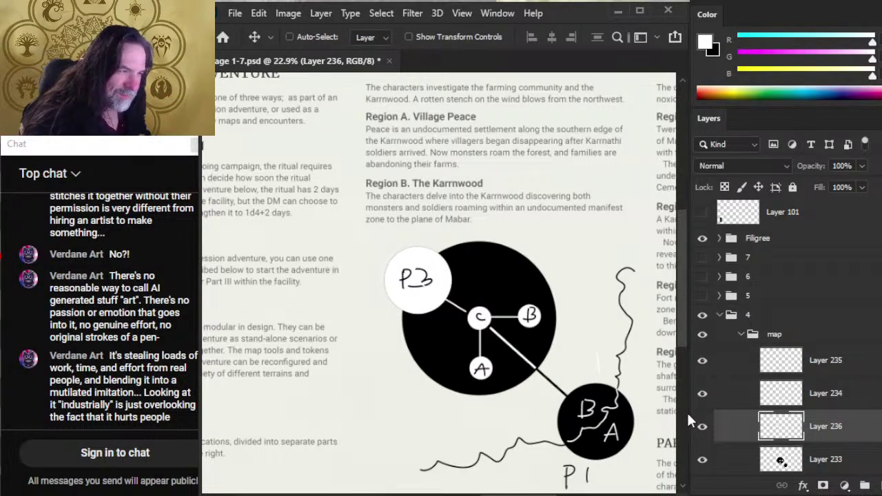
key(shift+Up)
key(shift+Up)
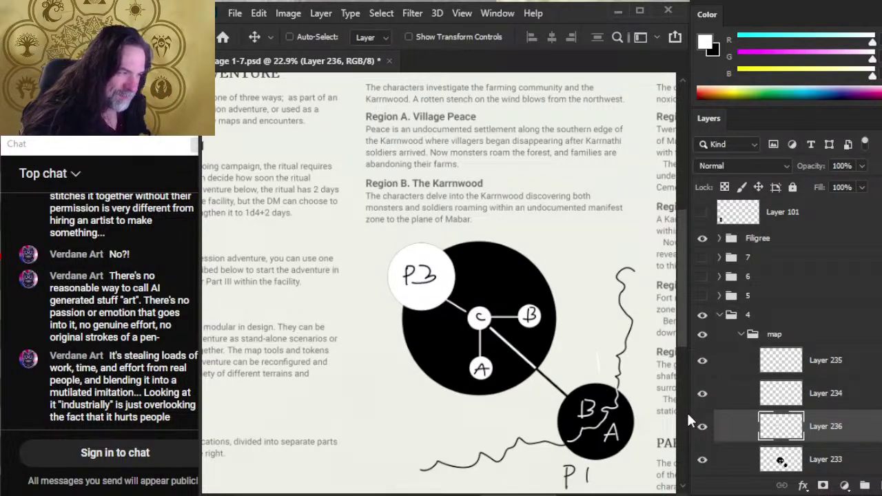
key(shift+Right)
key(shift+Right)
key(shift+Up)
key(shift+Up)
key(shift+Right)
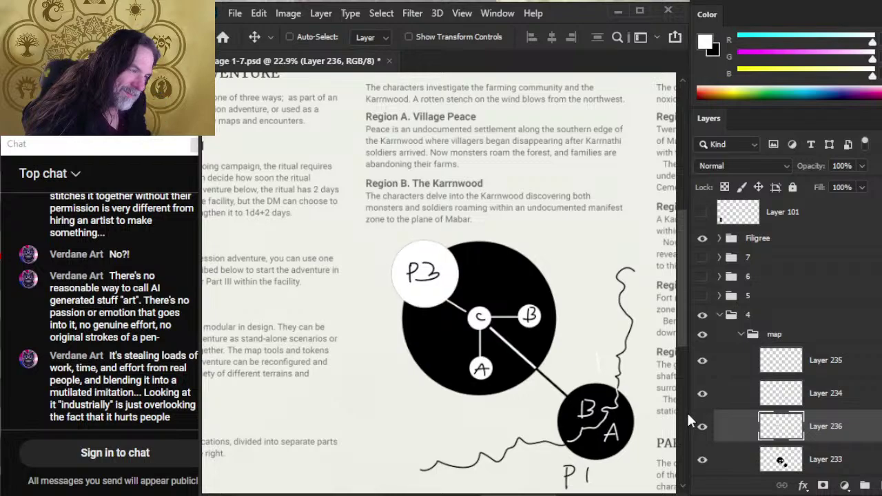
Paint a white connector between dot C and the repositioned P3 circle on Layer 235 with the 9 px brush.
click(723, 361)
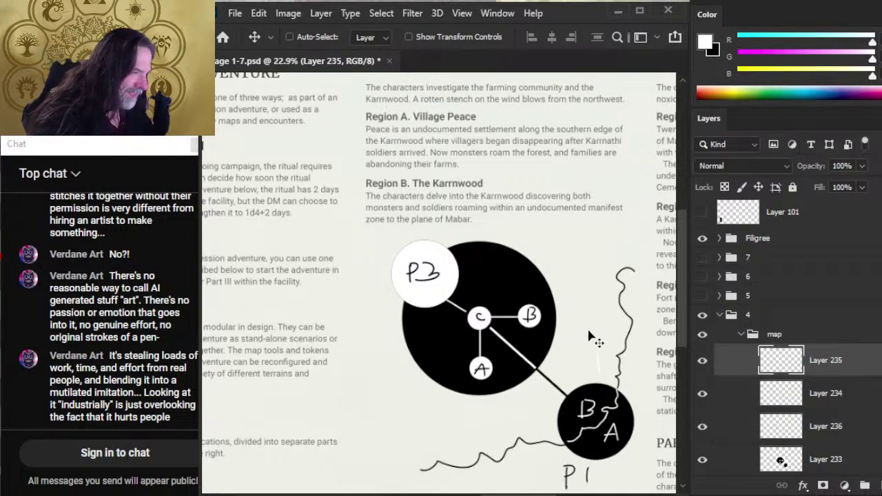
key(b)
key(b)
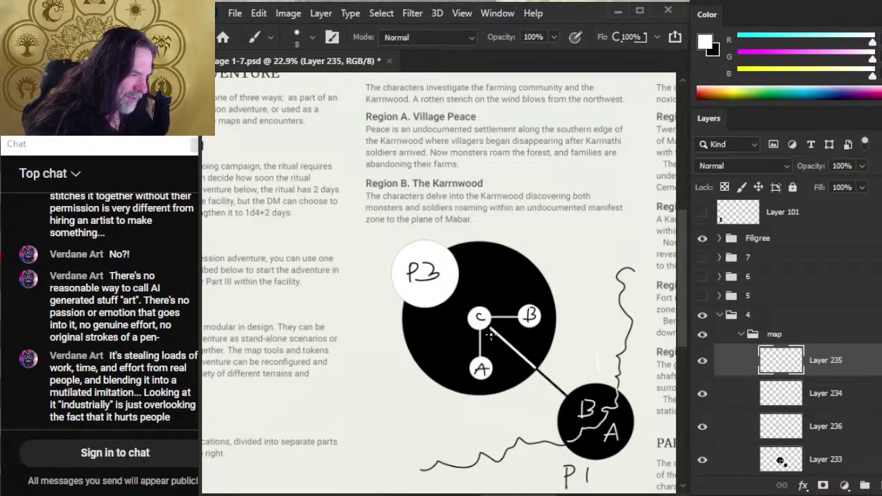
drag(465, 306, 443, 296)
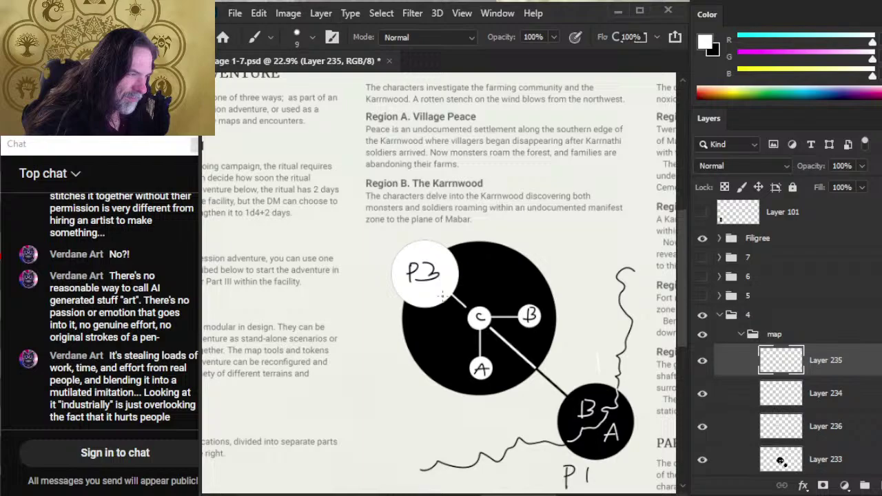
Nudge the whole map group left and slightly down within the space below the Part 1 text.
key(z)
alt+click(486, 393)
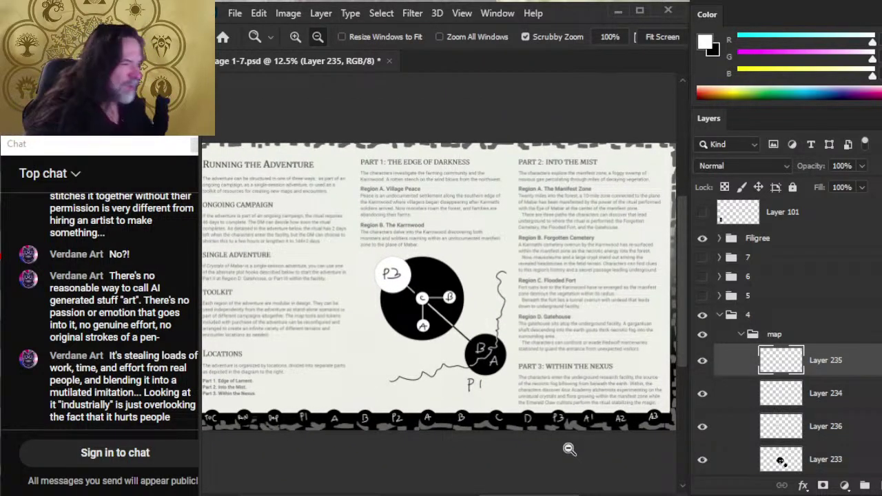
click(799, 337)
key(v)
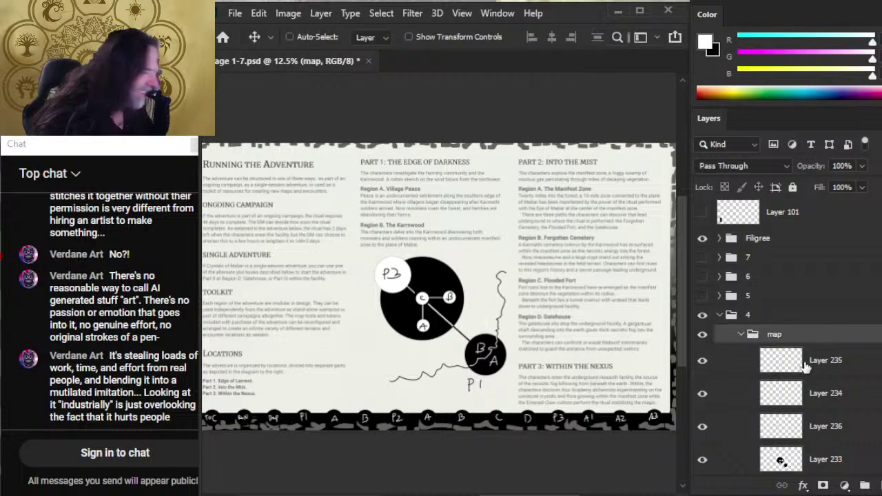
key(shift+Down)
key(shift+Down)
key(shift+Down)
key(shift+Down)
key(shift+Down)
key(shift+Down)
key(shift+Down)
key(shift+Left)
key(shift+Left)
key(shift+Left)
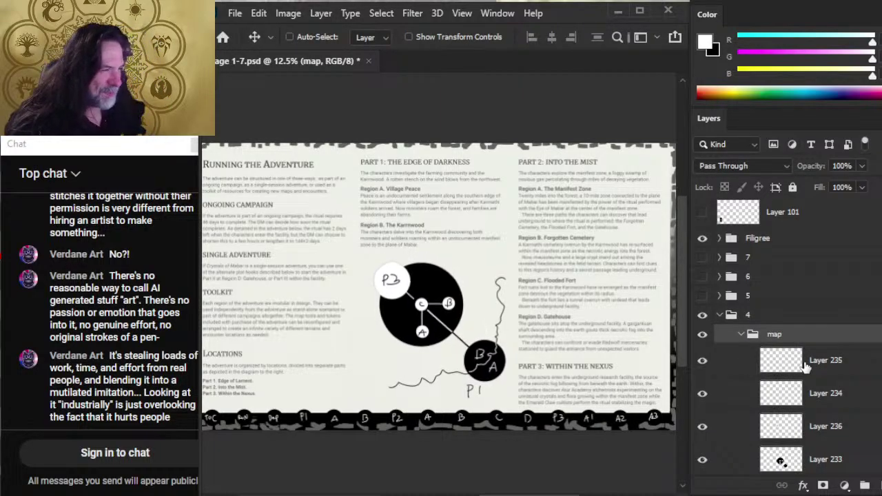
key(shift+Left)
key(shift+Left)
key(shift+Left)
key(shift+Left)
key(shift+Left)
key(shift+Left)
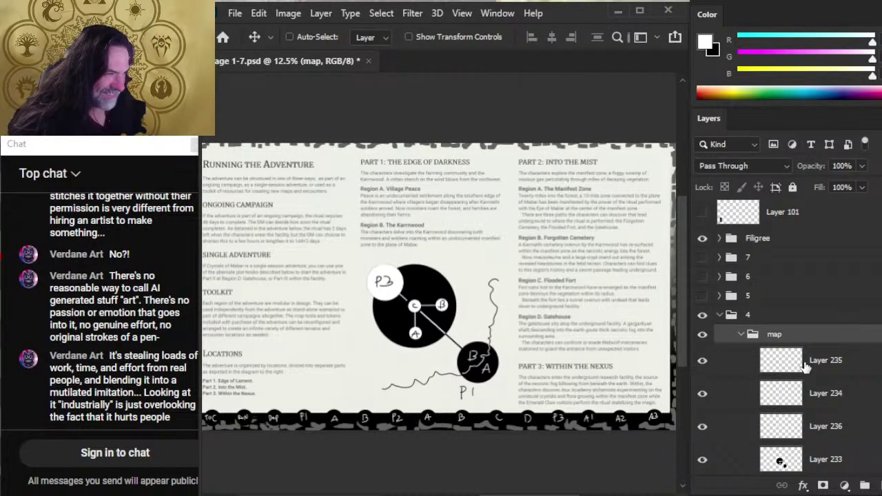
key(shift+Left)
key(shift+Left)
key(shift+Up)
key(shift+Left)
key(shift+Up)
key(shift+Left)
key(shift+Up)
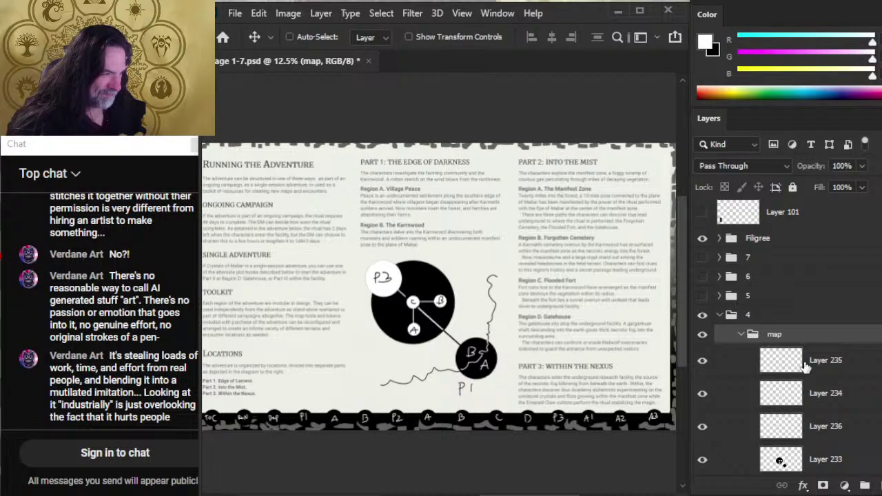
Free Transform the black circles on Layer 233 to about 107% scale, keeping their proportions.
click(720, 461)
key(l)
right_click(427, 297)
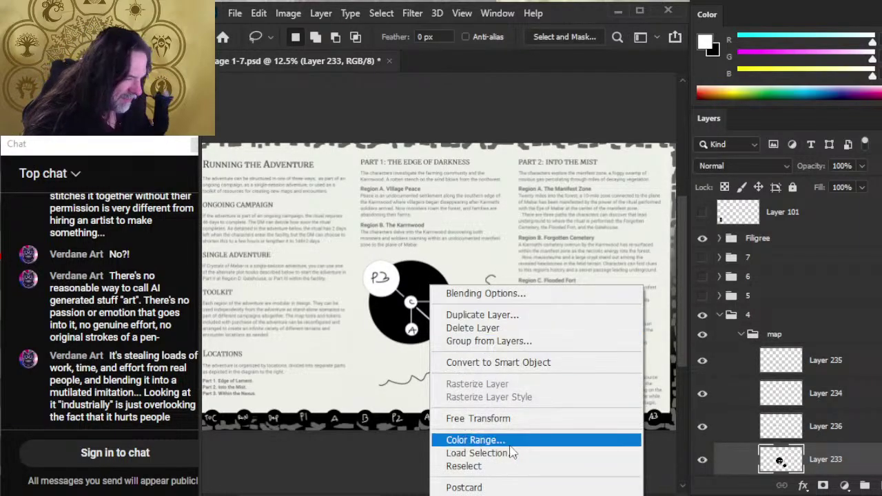
click(482, 418)
drag(496, 381, 507, 389)
drag(509, 390, 506, 389)
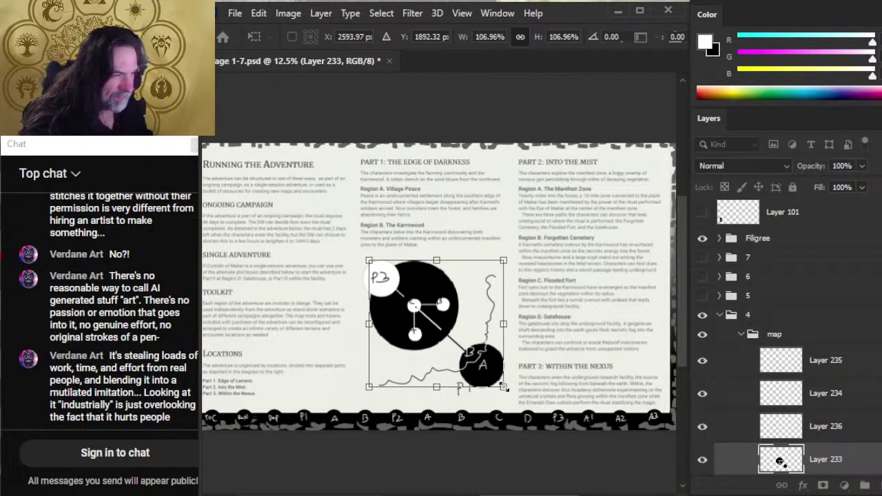
key(Return)
key(v)
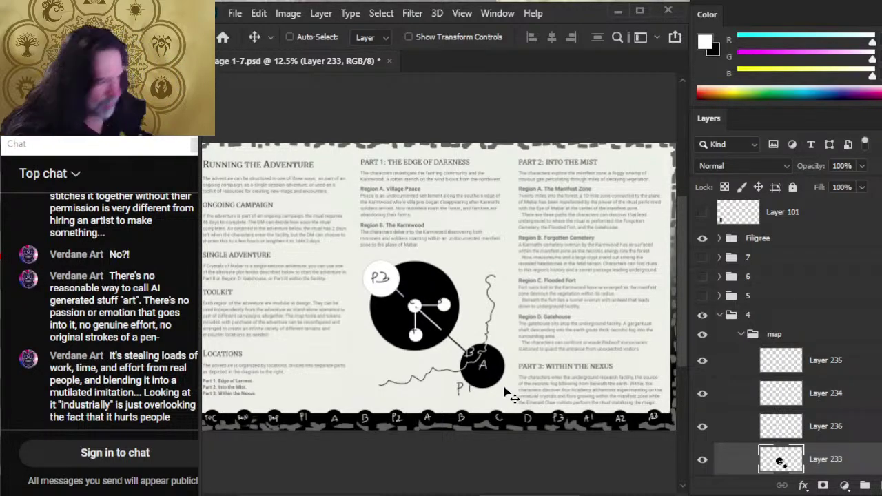
Lasso the wavy boundary with the P1, A and B labels on Layer 235 and move it slightly down and right.
click(703, 427)
click(709, 429)
click(707, 395)
click(707, 396)
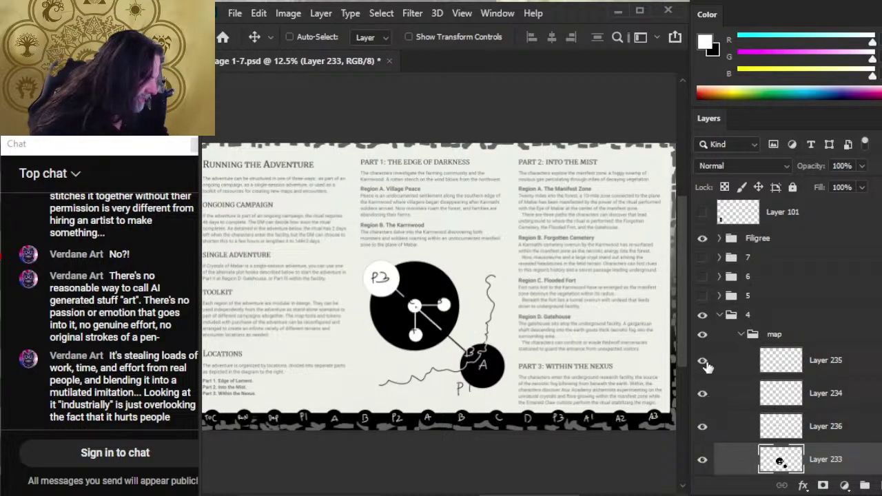
click(708, 367)
click(703, 361)
click(730, 375)
key(l)
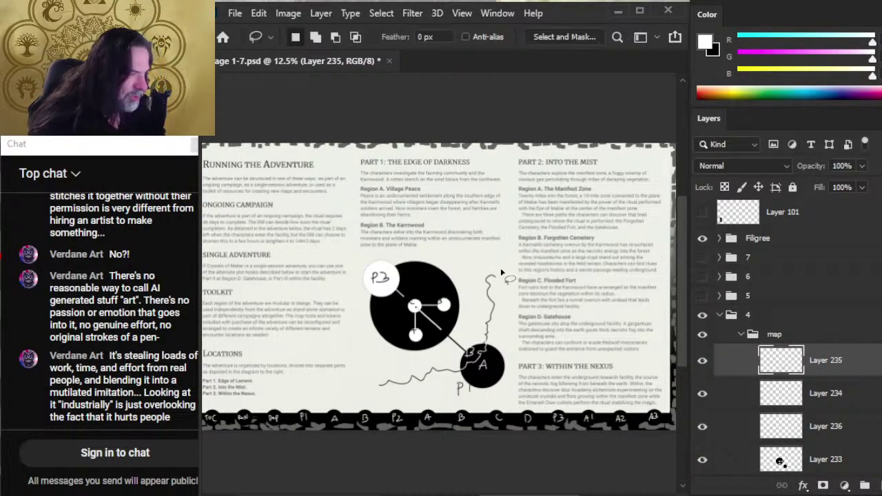
drag(502, 259, 508, 262)
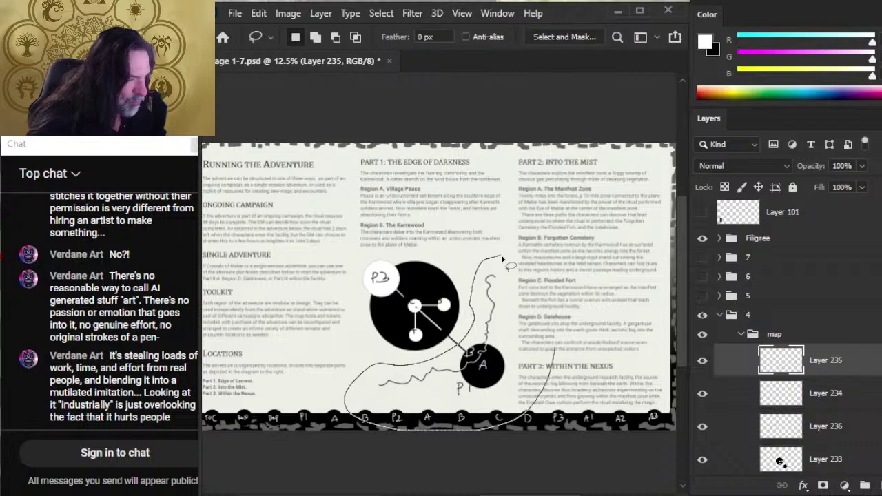
key(v)
mouse_move(493, 369)
mouse_down()
mouse_move(507, 376)
mouse_move(498, 375)
mouse_up()
key(l)
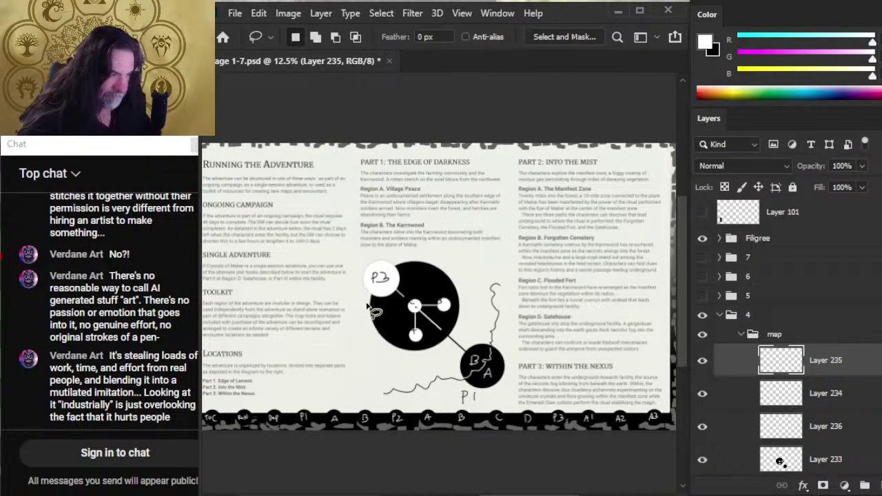
Lasso the A, B and C letters and P3 connector on Layer 235 and realign them with the enlarged circle's white dots.
click(702, 427)
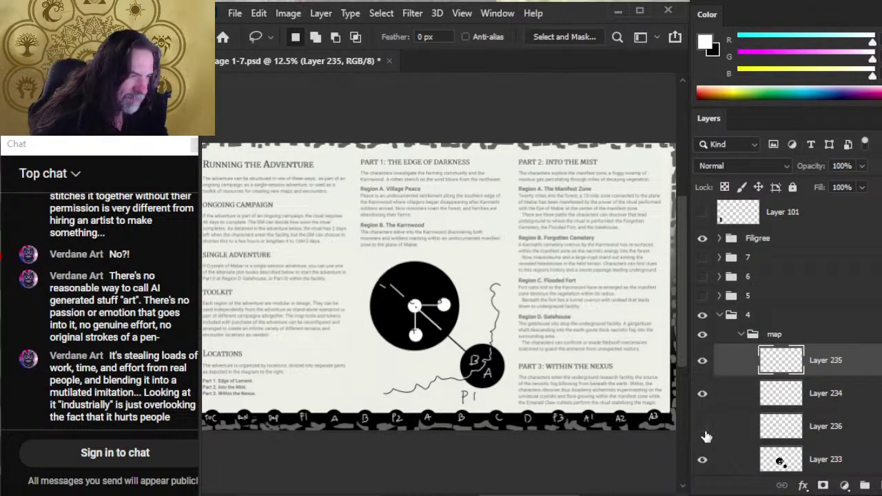
click(703, 427)
click(703, 460)
click(703, 460)
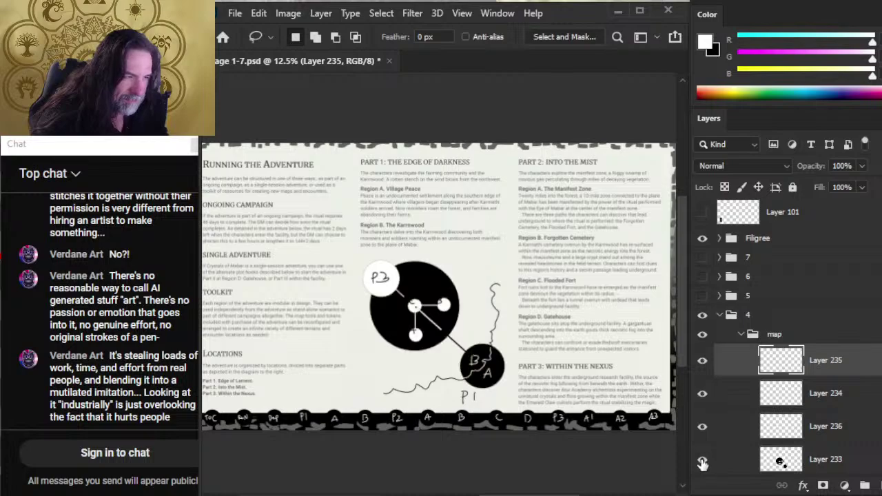
click(704, 364)
click(703, 364)
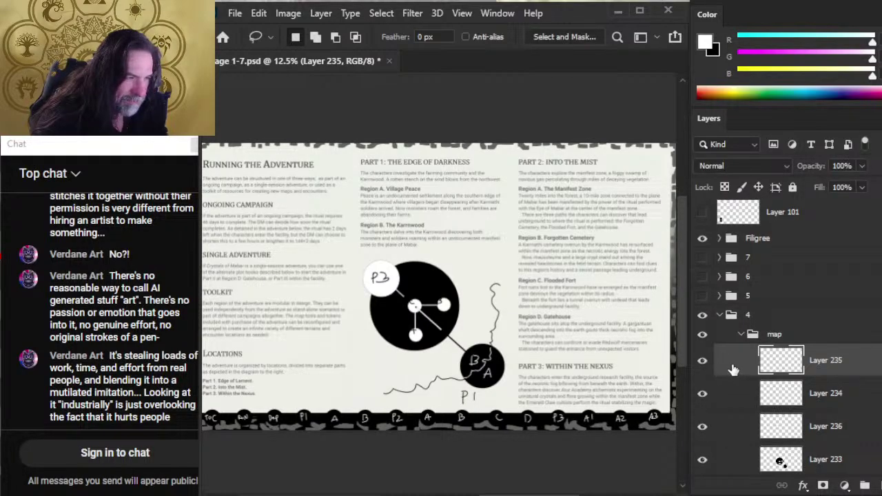
mouse_move(352, 316)
mouse_down()
mouse_move(440, 256)
mouse_move(440, 315)
mouse_up()
key(v)
key(l)
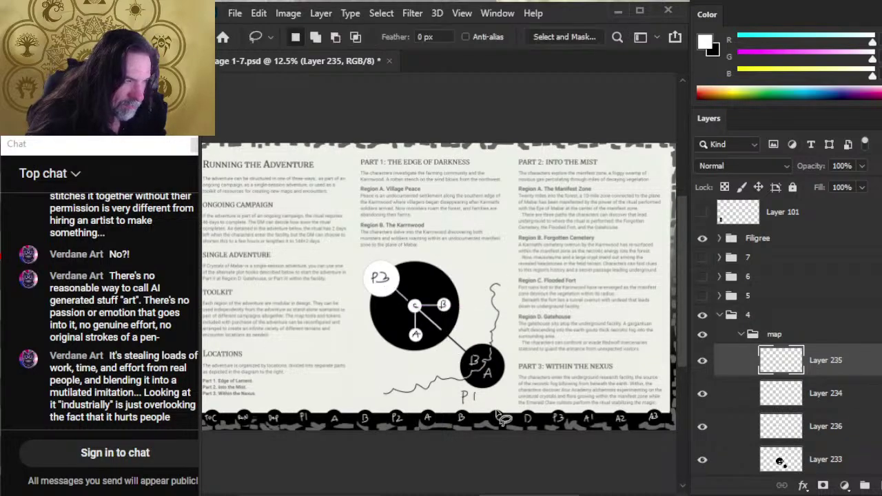
Try lettering P2 in white inside the large black circle on Layer 235, erasing the attempt.
key(b)
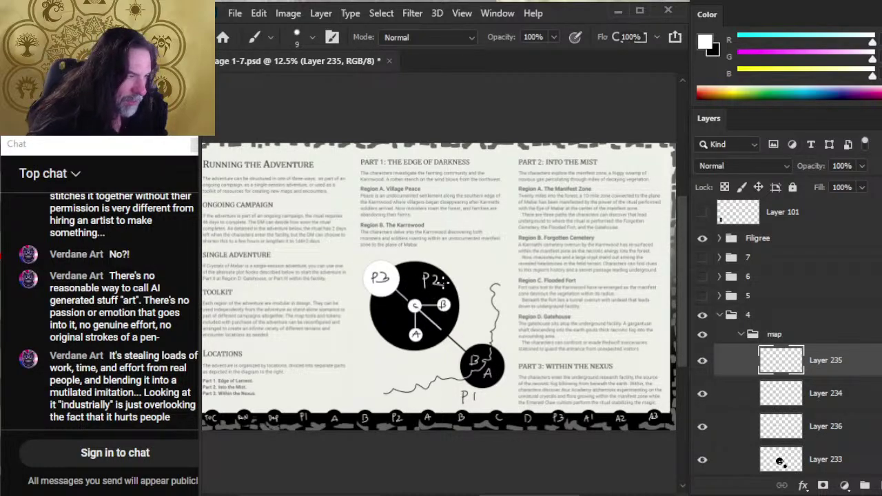
key(e)
click(425, 279)
Letter PART 2 in black beside the large circle and replace the P1 label below the small circle with PART 1.
key(b)
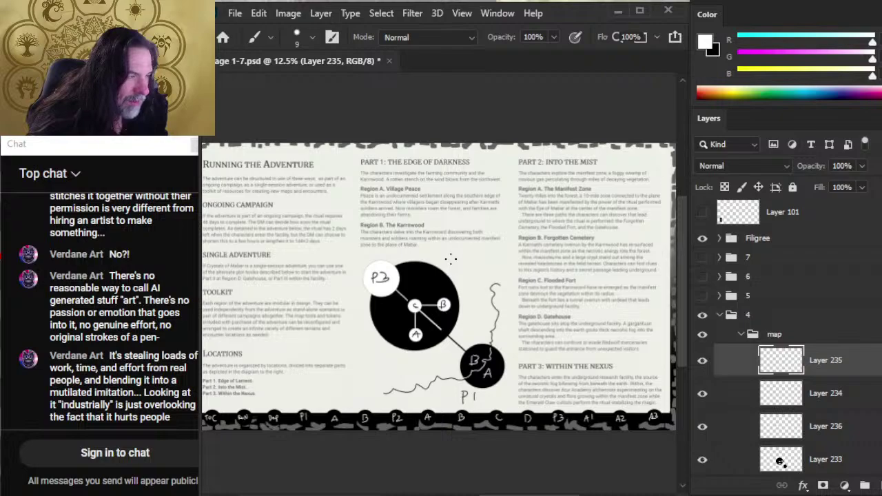
key(x)
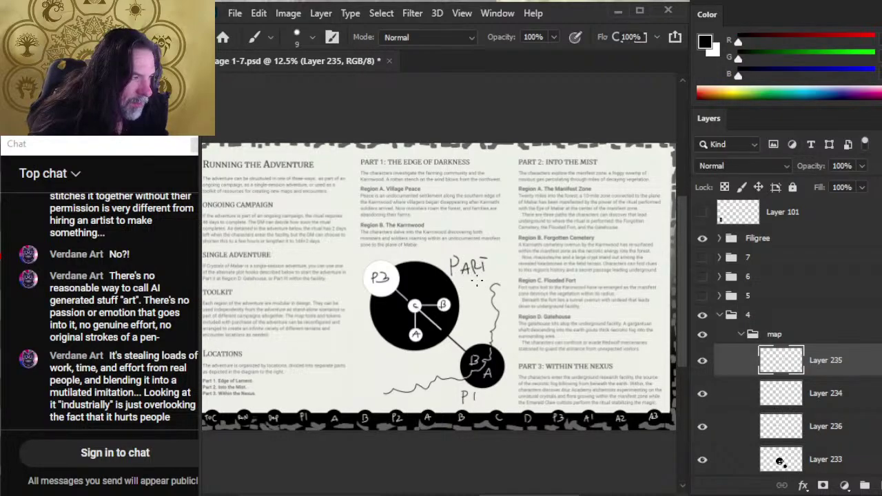
key(e)
key(b)
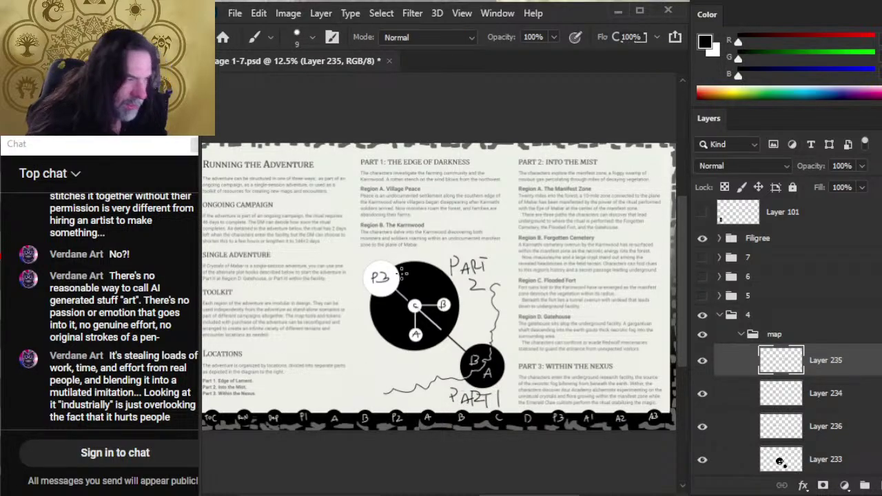
Find which map layer holds the white circle and paint over its P3 label in white on Layer 236.
key(e)
key(x)
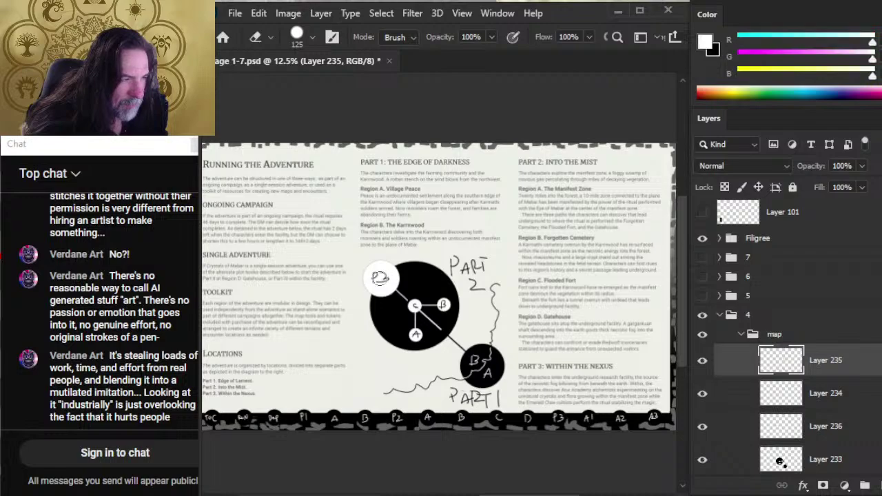
click(702, 363)
click(702, 361)
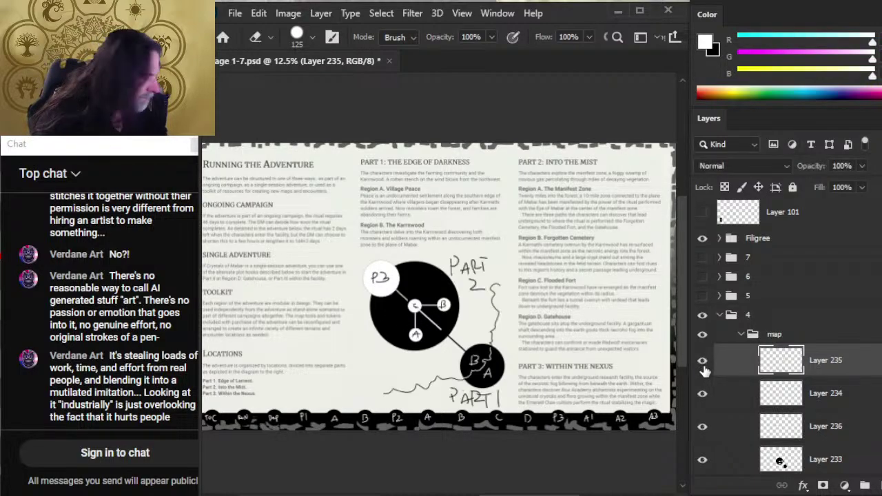
click(702, 393)
click(702, 393)
click(703, 427)
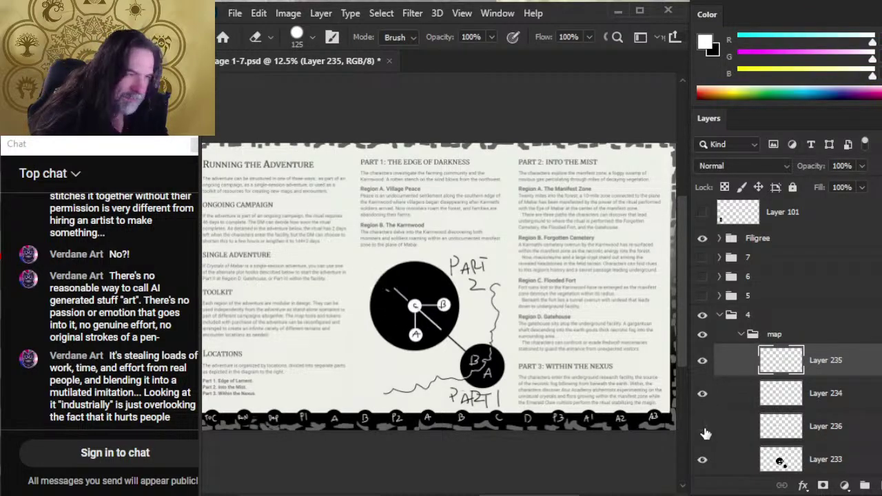
click(702, 426)
click(782, 428)
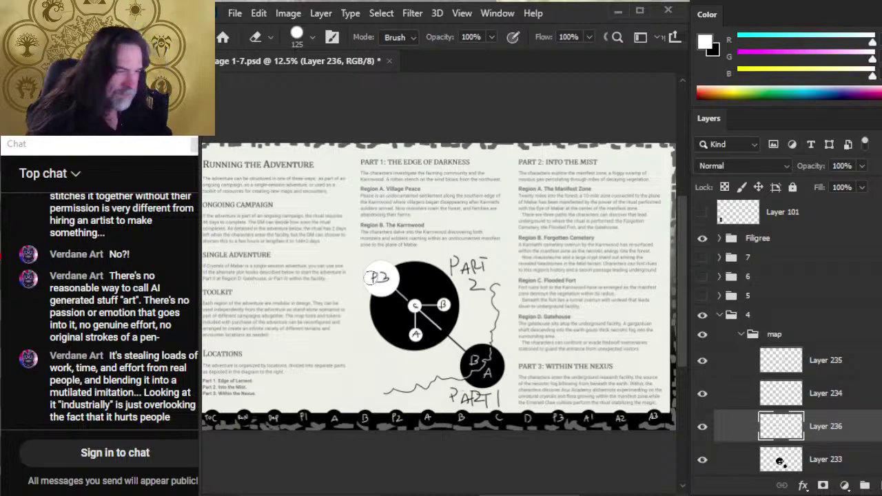
key(b)
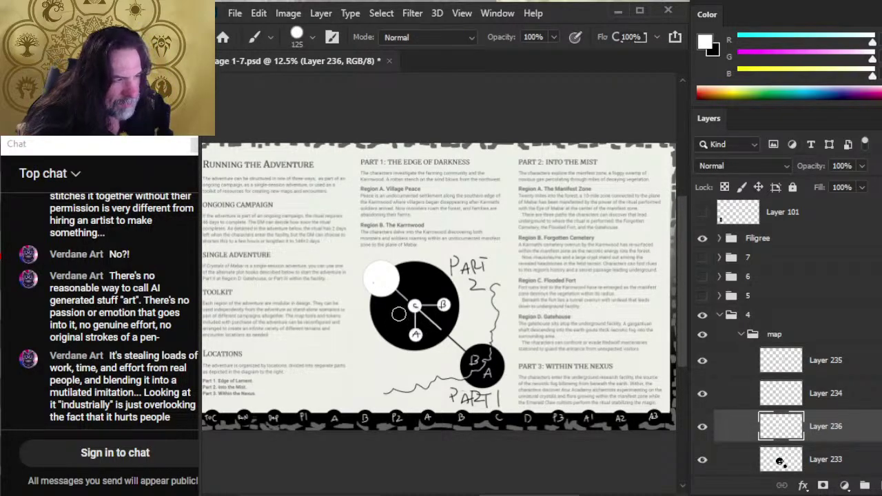
key(x)
key(x)
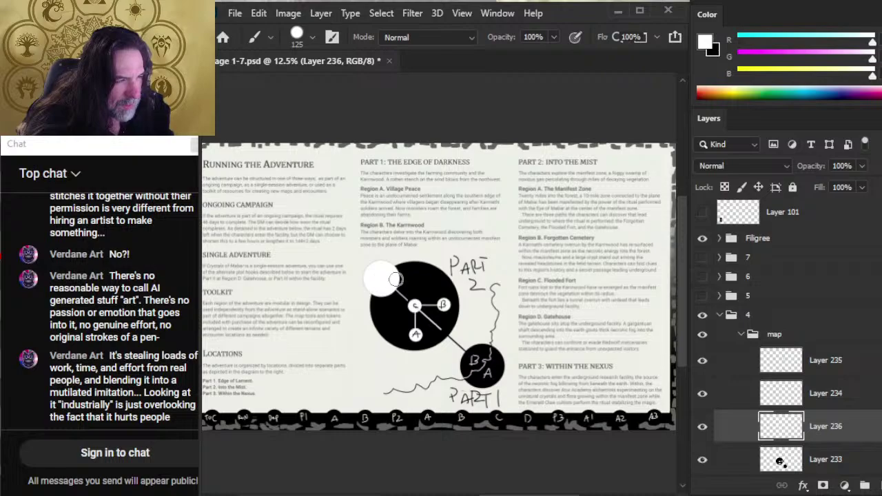
Letter PART 3 in black inside the white circle, keeping the lettering on Layer 235 instead of Layer 236.
key(x)
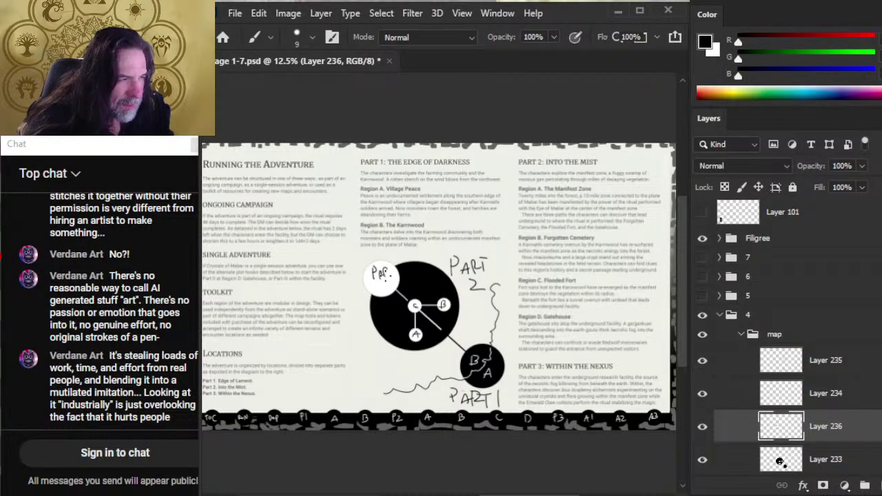
key(e)
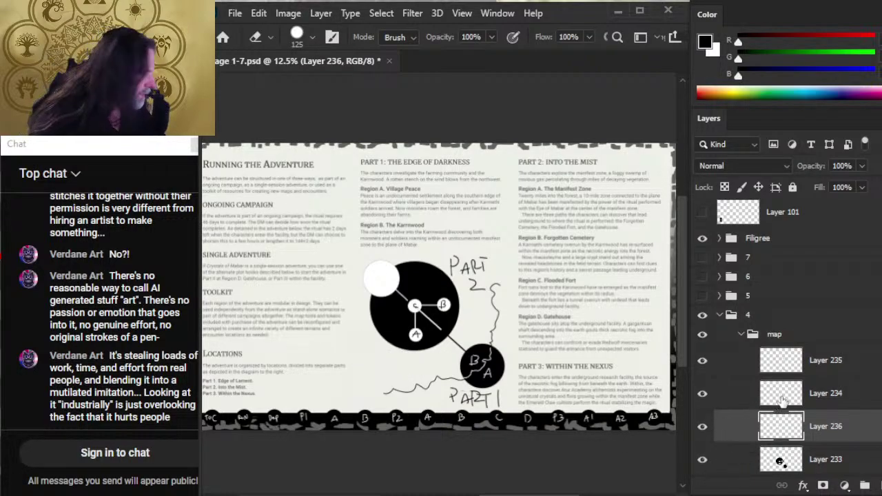
click(809, 368)
key(b)
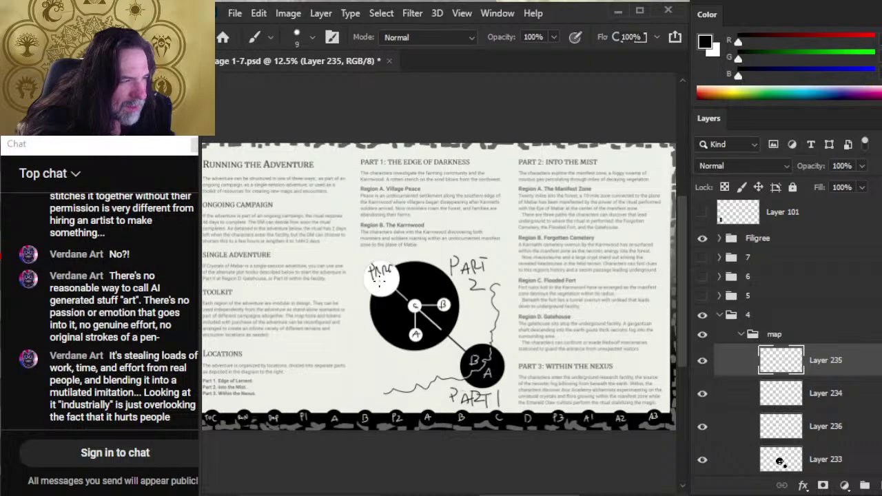
key(z)
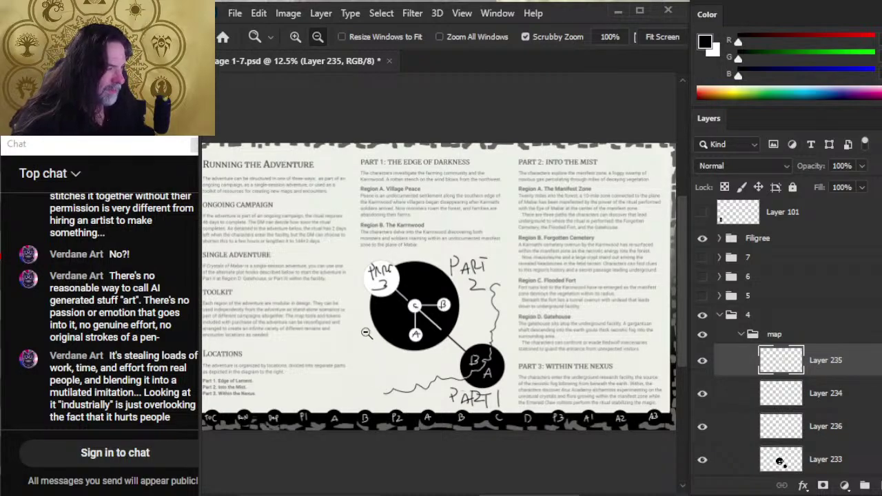
Hide the lettering on Layer 235 and nudge the whole map group slightly left and down.
click(702, 360)
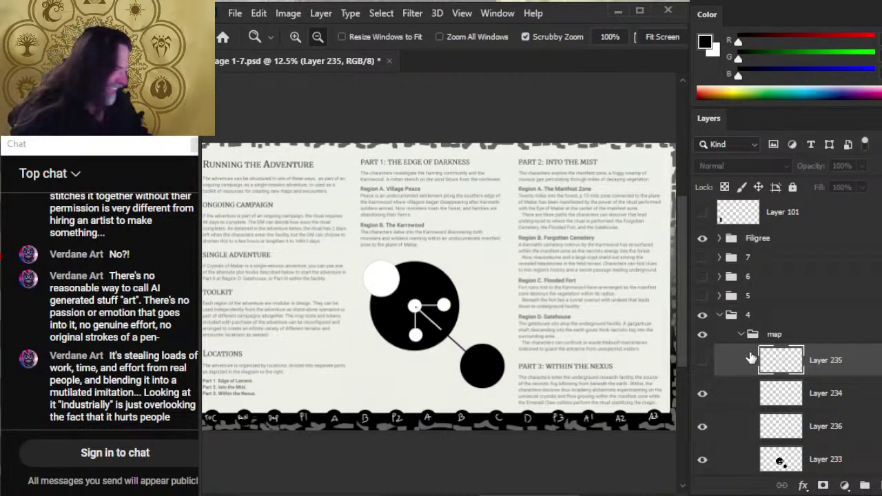
click(787, 339)
key(v)
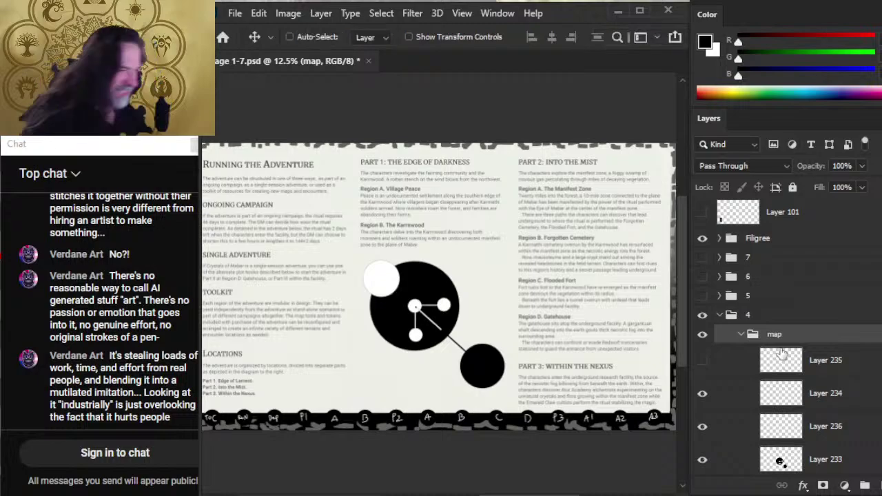
key(shift+Left)
key(shift+Left)
key(shift+Left)
key(shift+Left)
key(shift+Down)
key(shift+Down)
key(shift+Down)
key(shift+Down)
key(shift+Down)
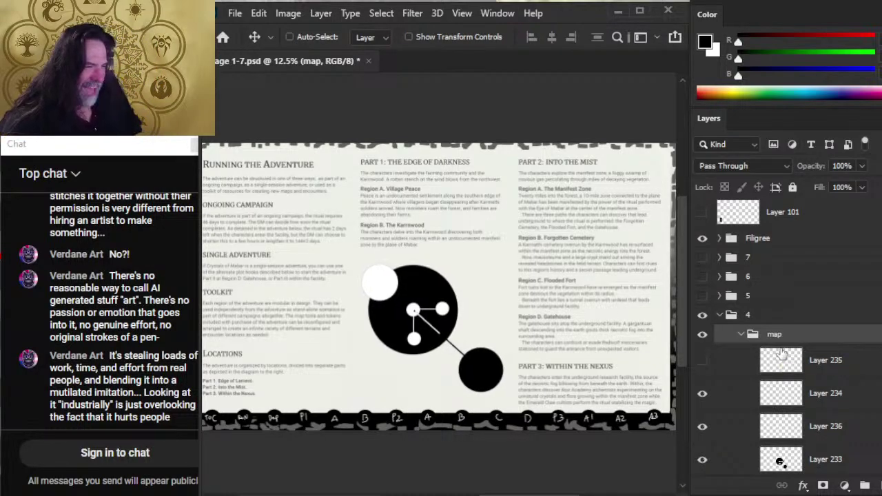
Check the contents of Layers 234 and 236, and nudge the white circle on Layer 236 slightly down.
click(701, 399)
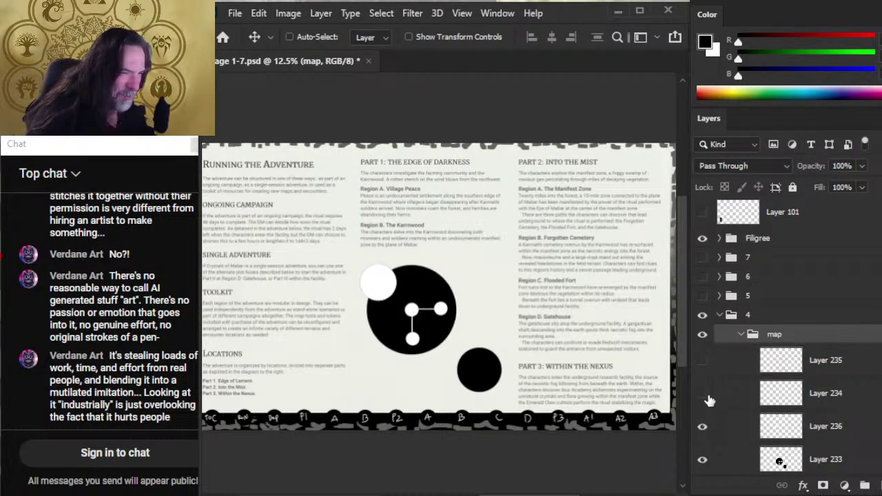
click(701, 399)
click(709, 427)
click(709, 428)
click(727, 436)
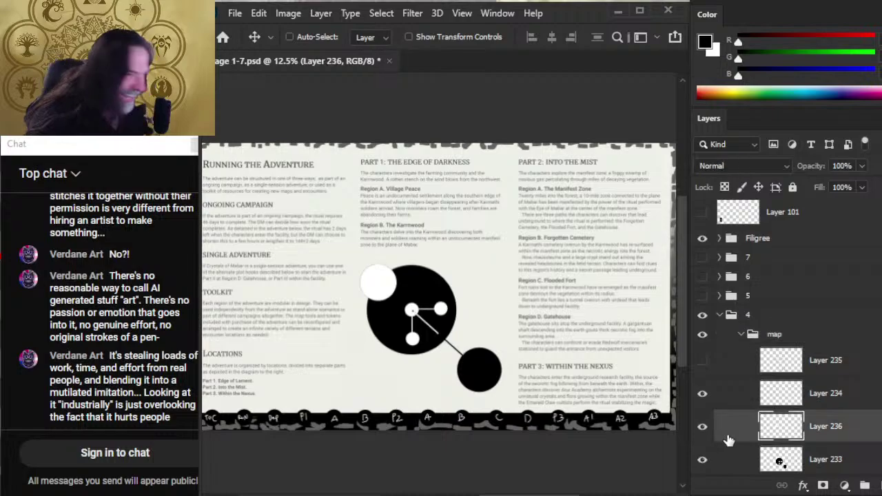
key(shift+Down)
key(shift+Down)
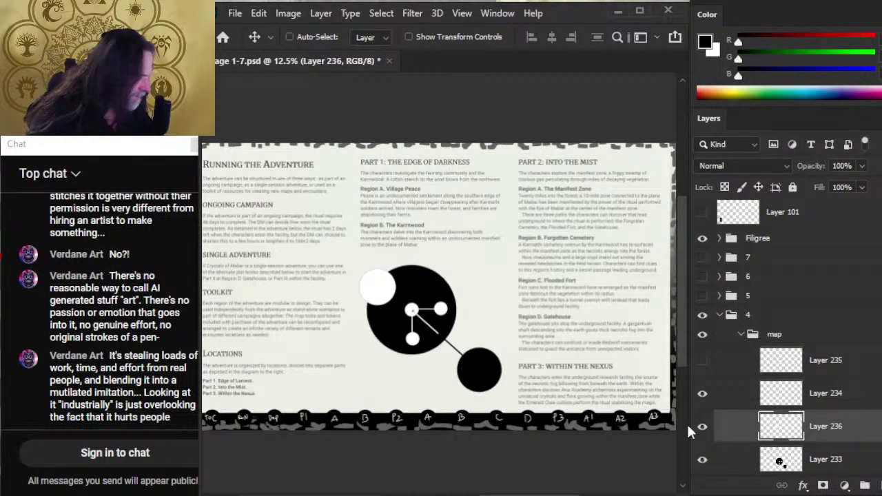
Select the small black circle on Layer 233 with the Magic Wand and copy it to a new layer.
click(752, 460)
key(w)
click(482, 379)
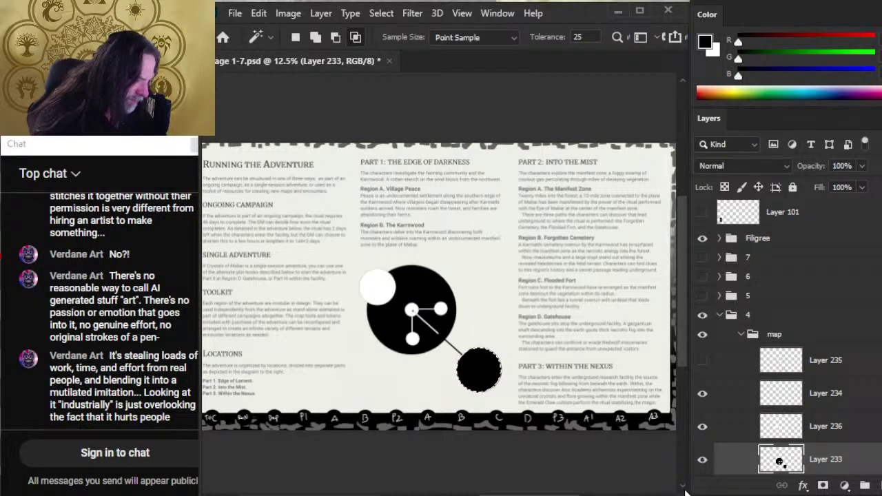
key(ctrl+j)
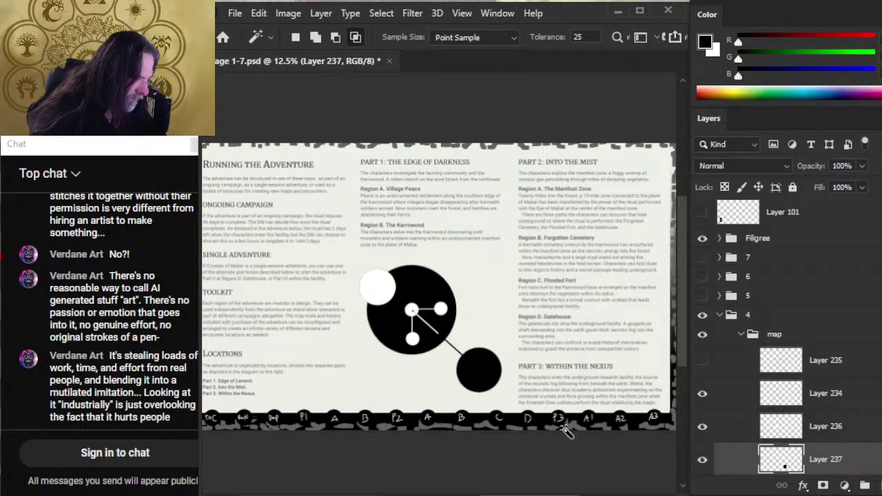
Fill the copied small circle on Layer 237 with white and clear the selection.
ctrl+click(782, 467)
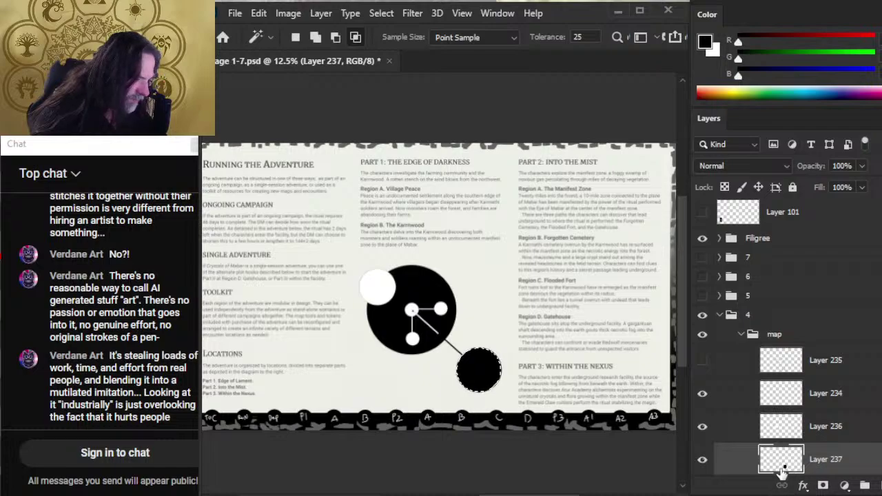
key(x)
key(g)
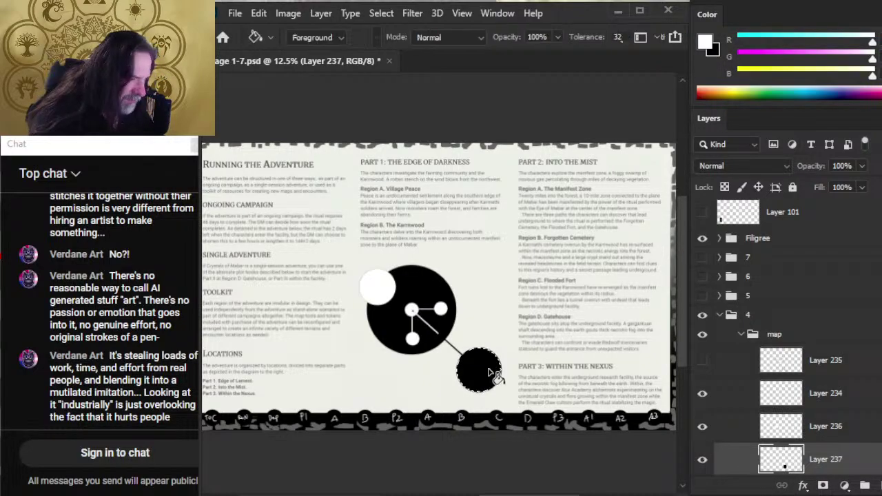
click(490, 370)
key(ctrl+d)
key(l)
Move the new white circle on Layer 237 over the old white circle at the large circle's upper-left edge.
click(704, 395)
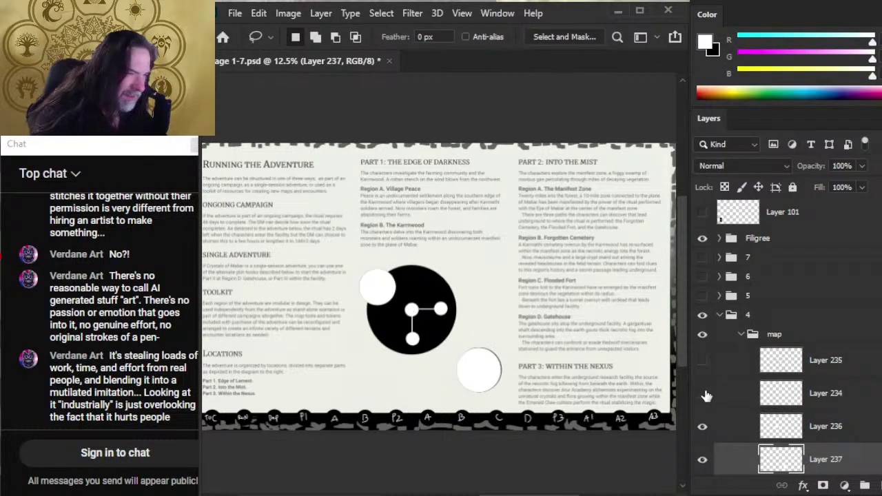
click(703, 393)
click(702, 427)
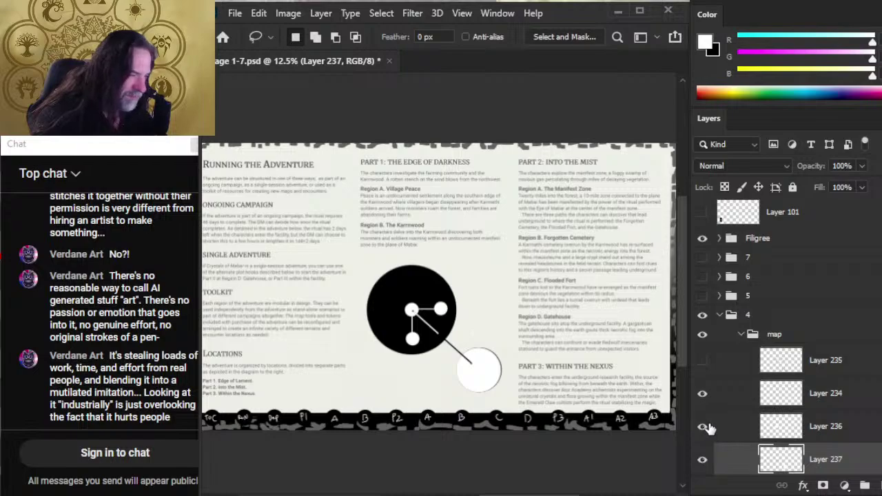
click(702, 427)
click(740, 435)
click(743, 457)
key(v)
drag(559, 410, 460, 327)
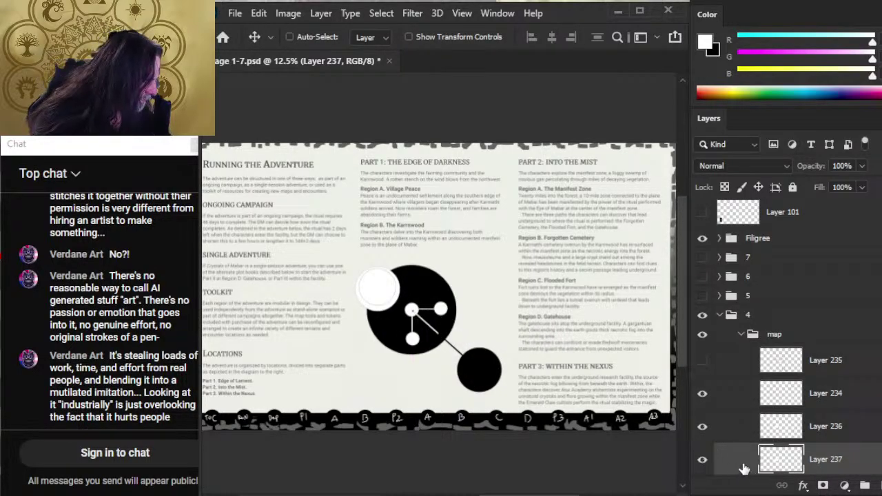
Remove the old white circle's Layer 236 and nudge the circle on Layer 237 up and slightly right.
click(702, 426)
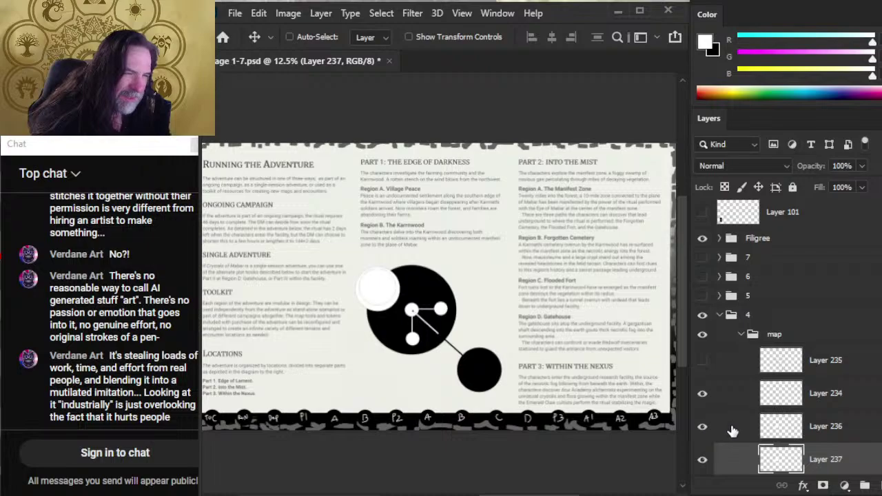
click(727, 428)
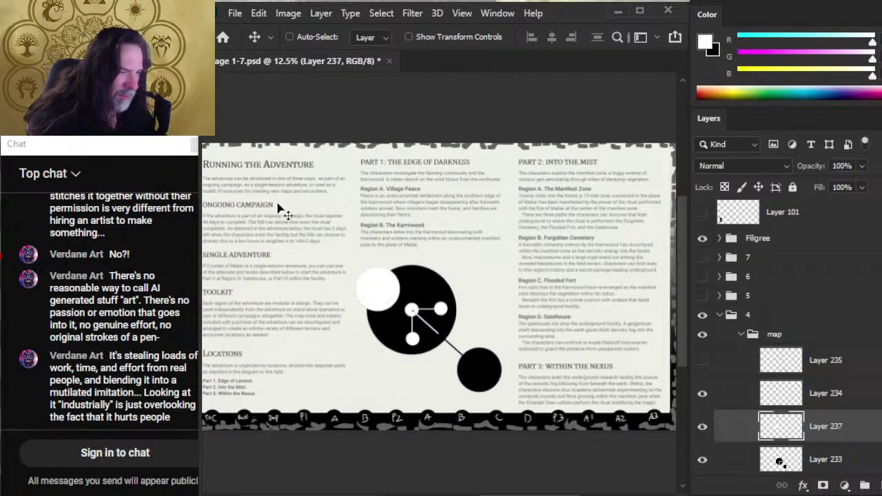
key(shift+Up)
key(shift+Up)
key(shift+Up)
key(shift+Up)
key(shift+Up)
key(shift+Up)
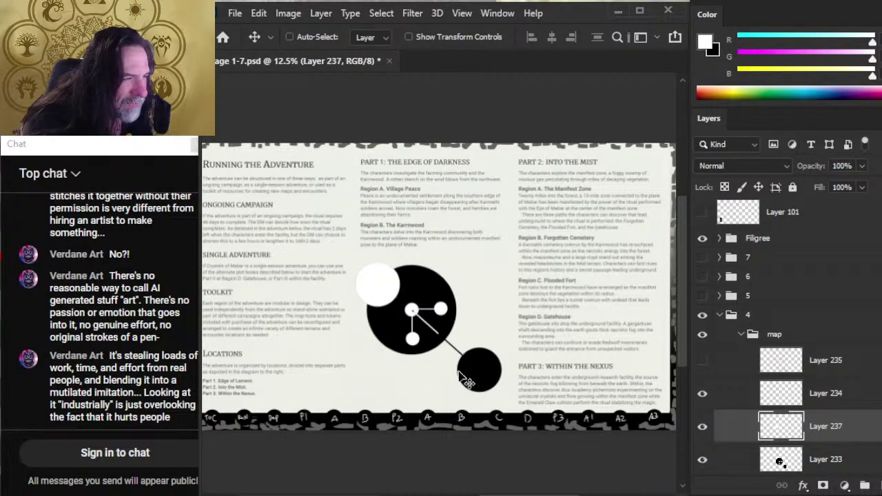
key(shift+Right)
key(shift+Right)
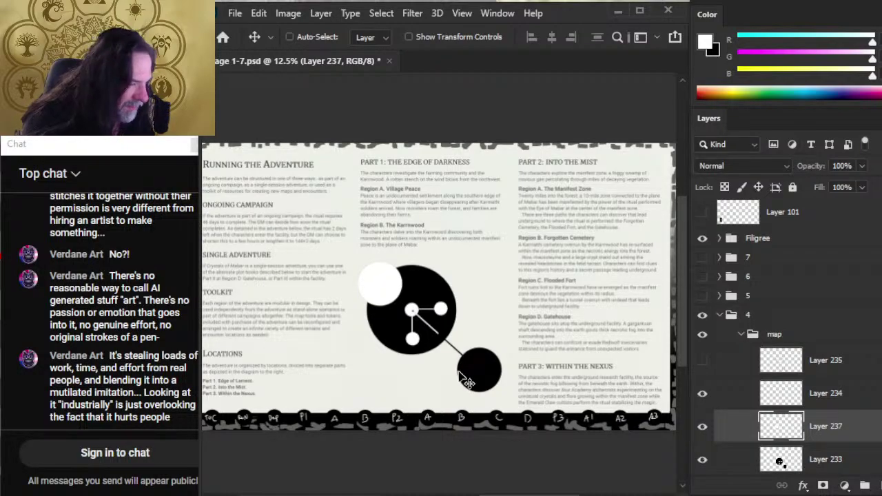
Show the lettering on Layer 235 again and move the whole map group up and slightly right.
click(704, 361)
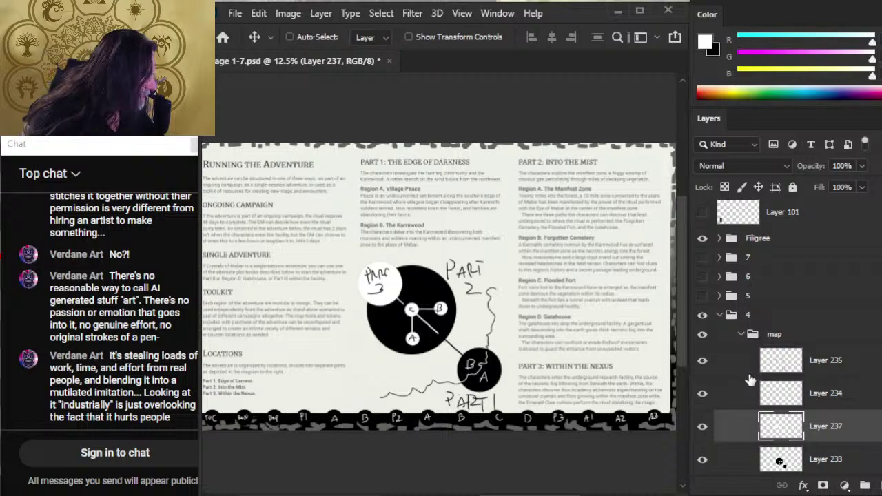
click(731, 337)
drag(521, 371, 516, 355)
Free Transform the map group to about 95% scale, keeping its proportions and bottom edge in place.
key(m)
right_click(486, 284)
click(522, 413)
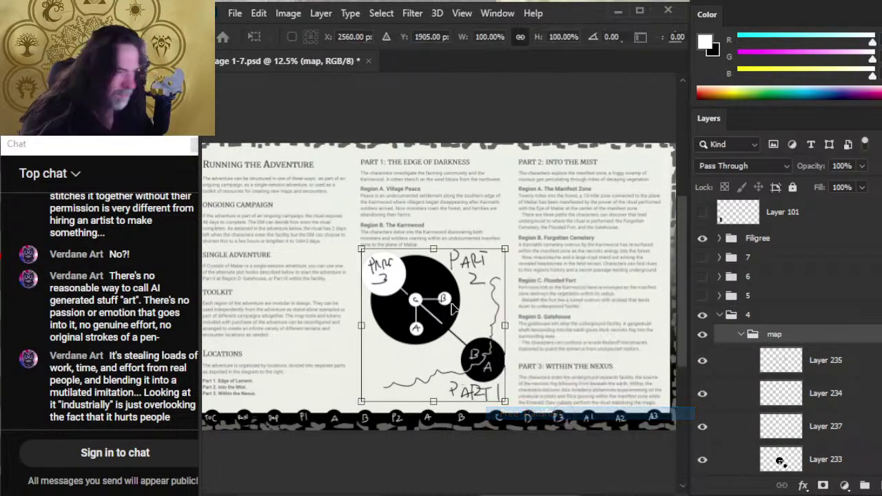
drag(434, 246, 433, 256)
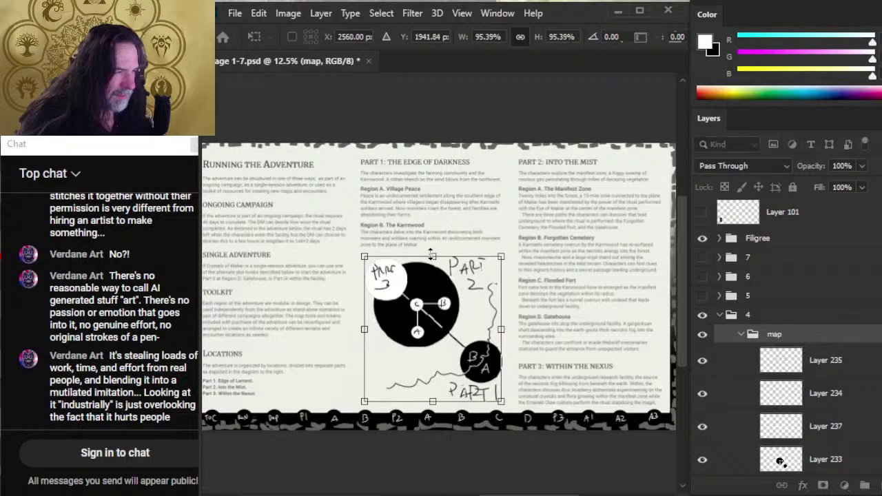
key(Return)
Nudge the scaled map group slightly left within the space below the Part 1 text.
key(v)
key(shift+Left)
key(shift+Left)
key(shift+Left)
key(shift+Left)
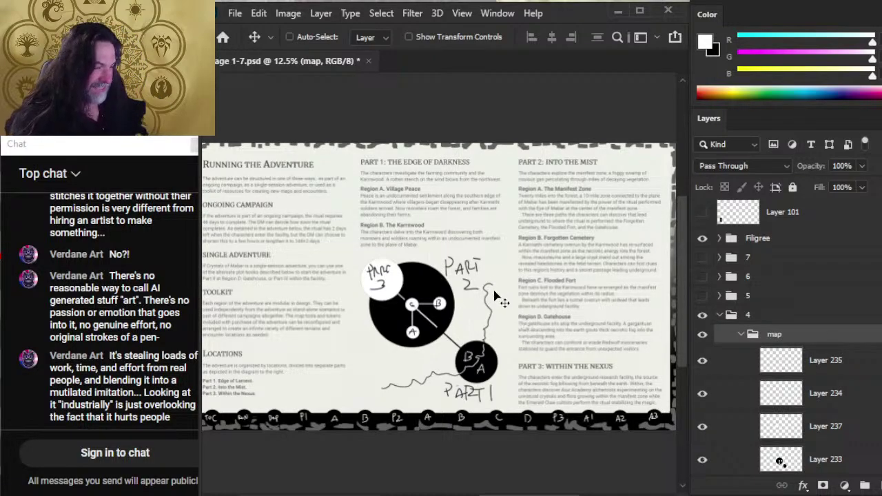
Toggle the visibility of Layers 237, 233 and 235 in the map group to identify what each one holds.
click(707, 429)
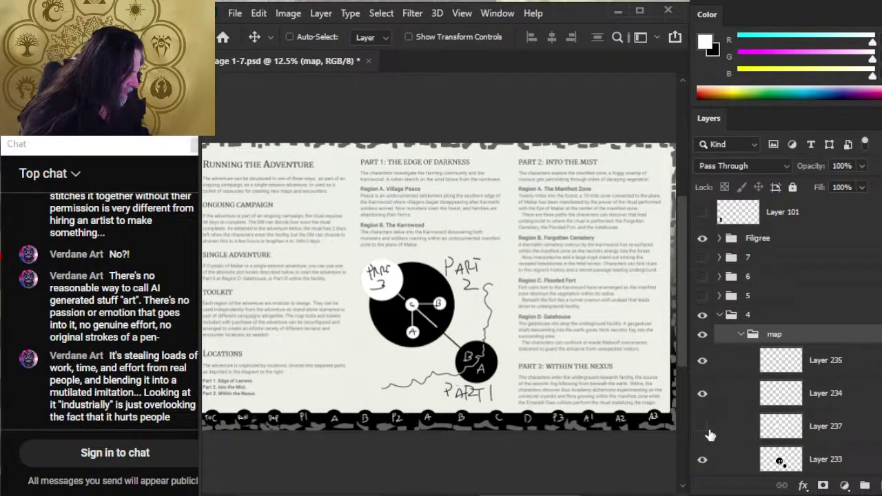
click(702, 427)
click(703, 459)
click(703, 459)
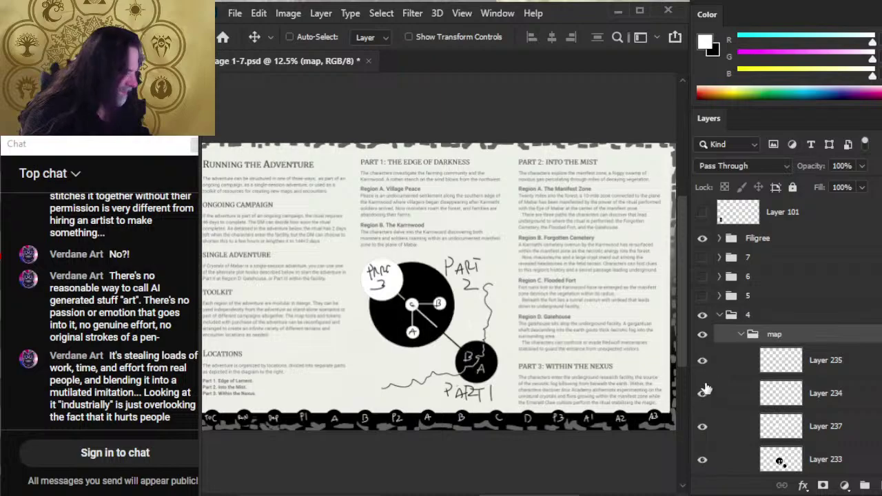
click(702, 360)
click(702, 360)
On Layer 235, erase the upper end of the wavy boundary and redraw it in black with the 8 px brush, curving farther right around PART 2.
click(713, 367)
key(e)
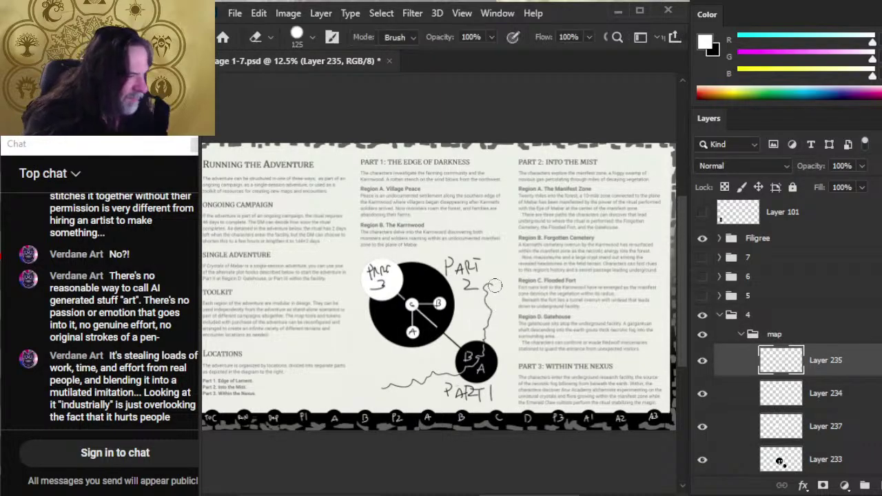
drag(494, 285, 494, 280)
key(b)
key(x)
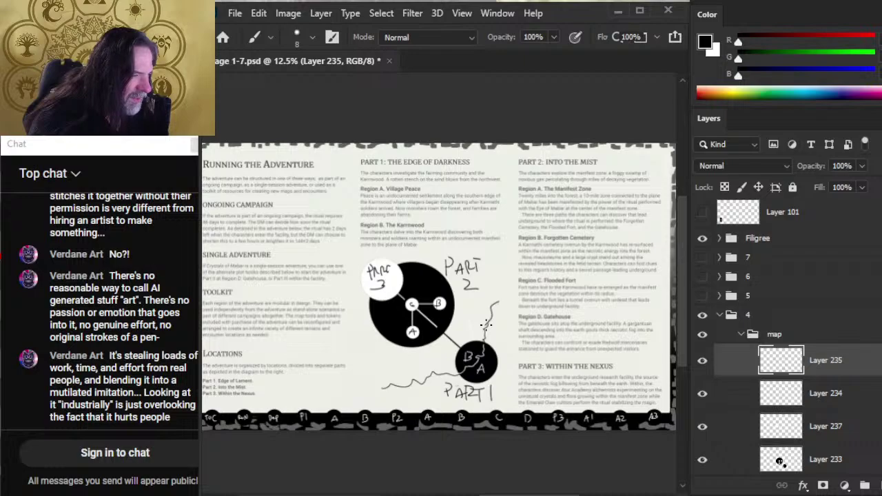
key(e)
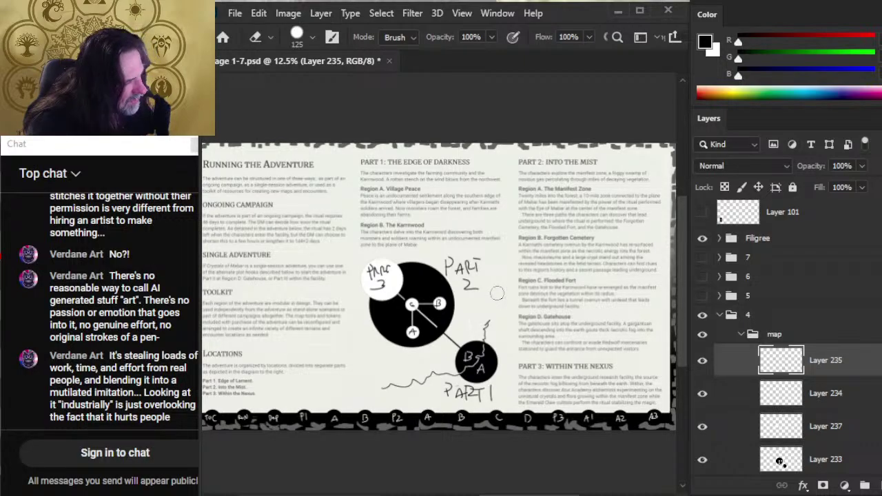
key(b)
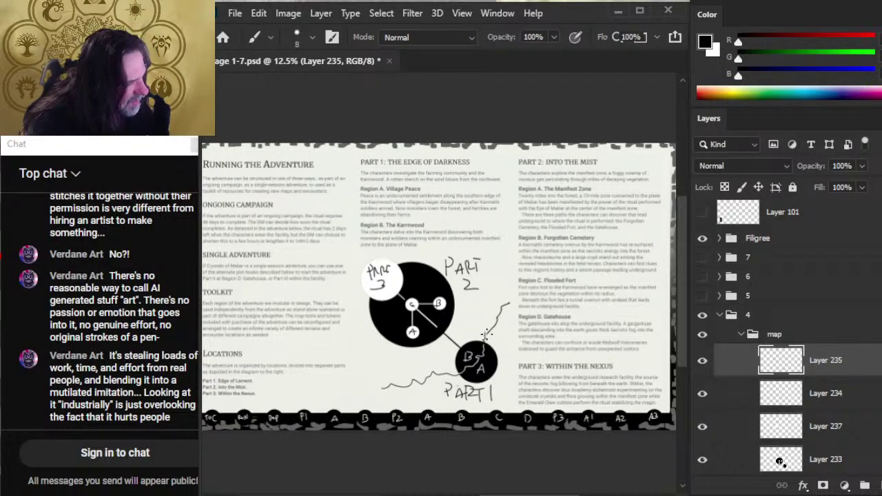
key(e)
mouse_move(501, 324)
mouse_down()
mouse_move(487, 342)
mouse_move(494, 322)
mouse_up()
key(b)
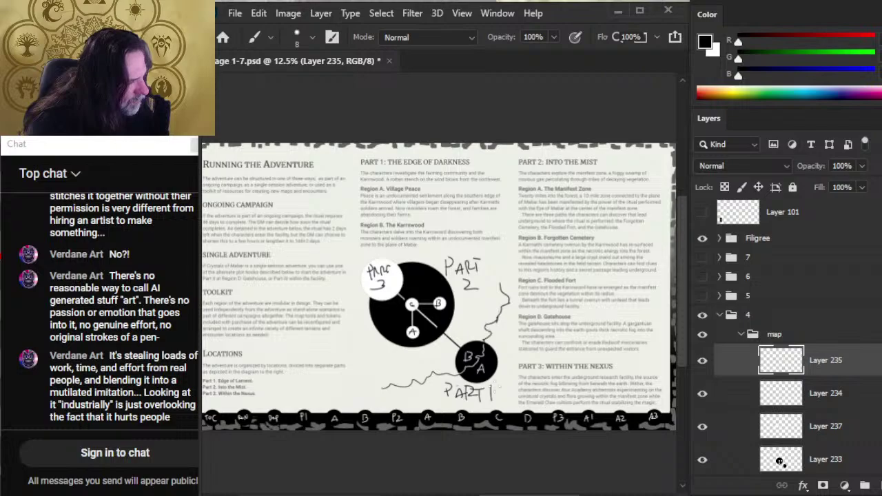
Move the Layer 235 lettering slightly down and right, and nudge the lassoed A, B and C letters back onto their white dots.
key(v)
drag(537, 362, 527, 357)
key(l)
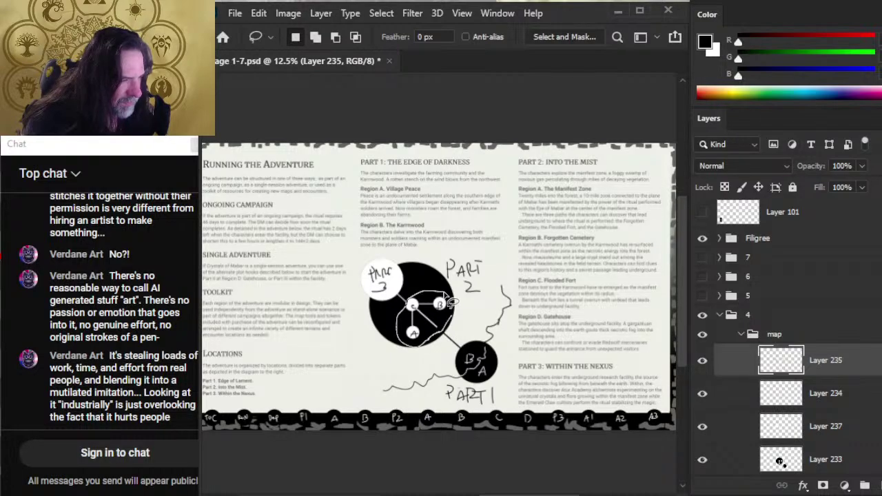
key(v)
drag(434, 317, 434, 317)
key(l)
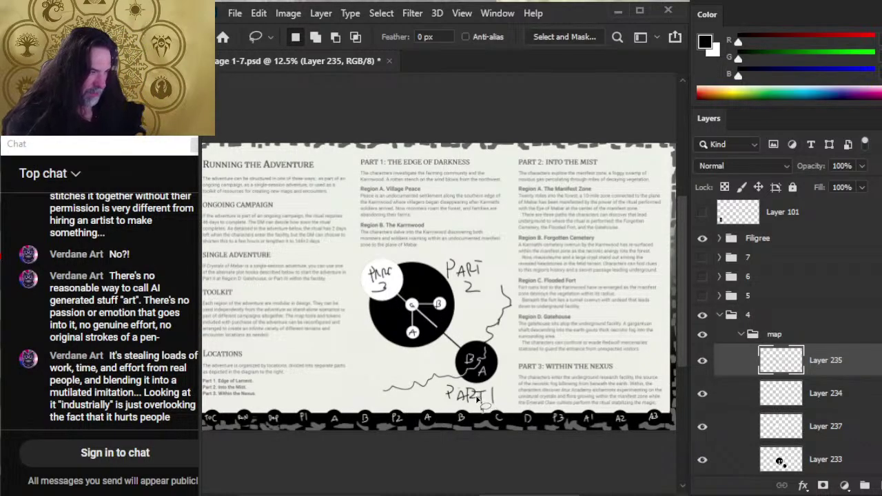
Save the document with the revised page 4 map.
key(z)
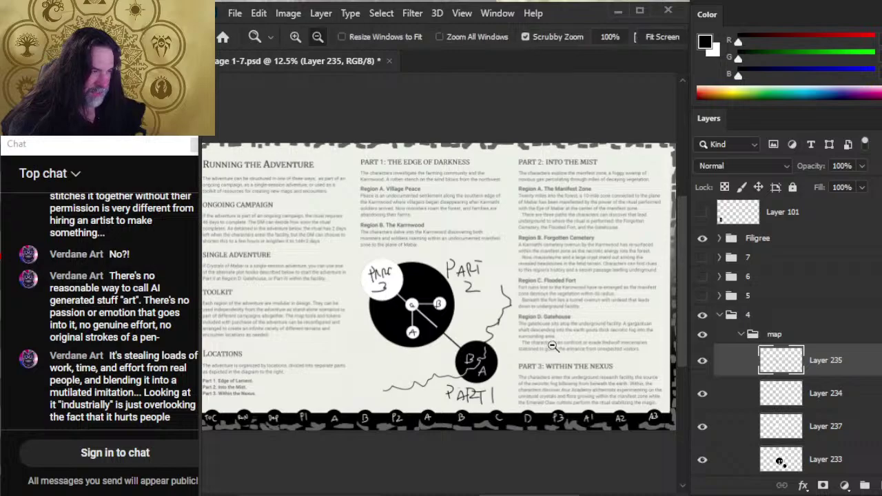
scroll(534, 362, down, 3)
key(ctrl+s)
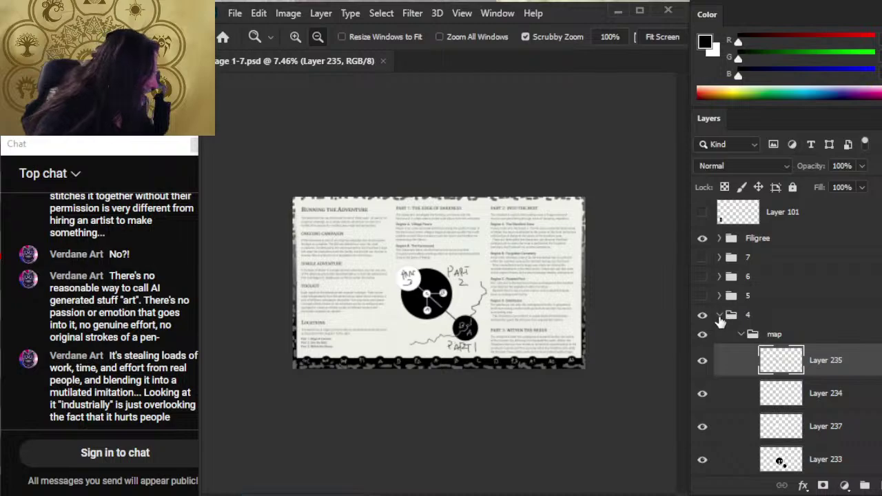
Collapse and hide page group 4, view group 5 briefly, and leave group 6 shown instead.
click(719, 315)
click(702, 319)
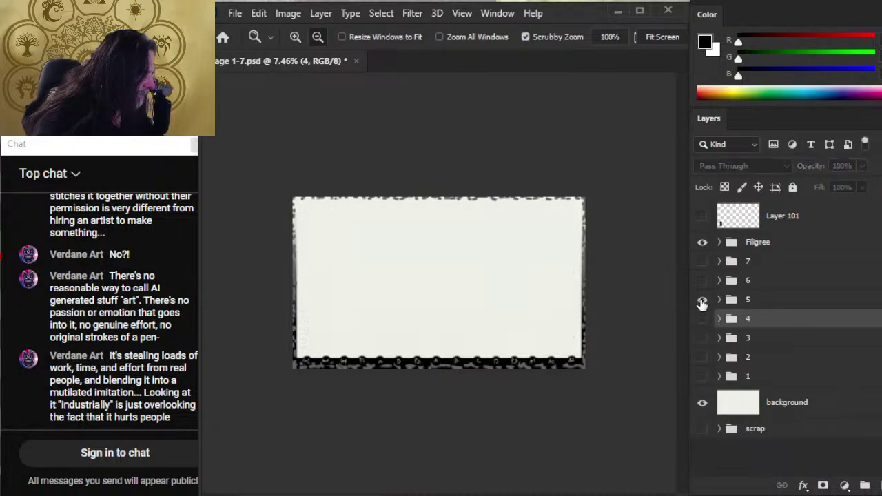
click(702, 303)
click(702, 299)
click(702, 281)
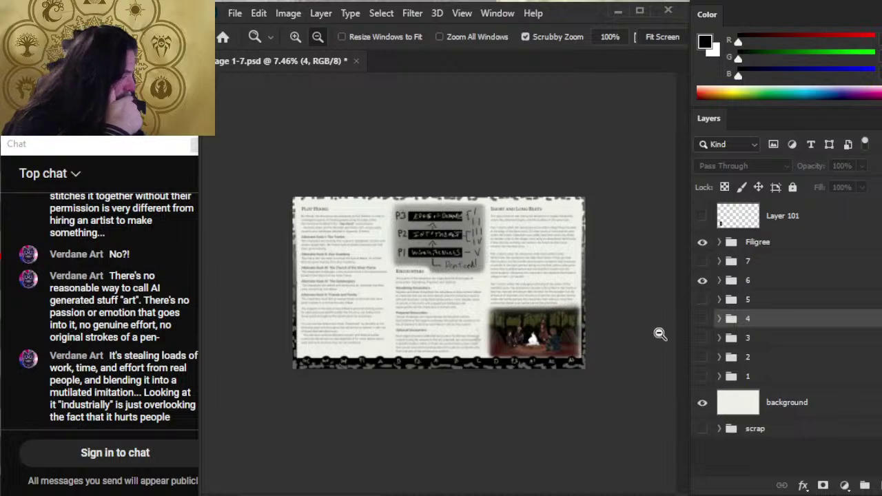
Briefly overlay group 3 on page 6, show group 4 over page 6 instead, and save the document.
click(702, 338)
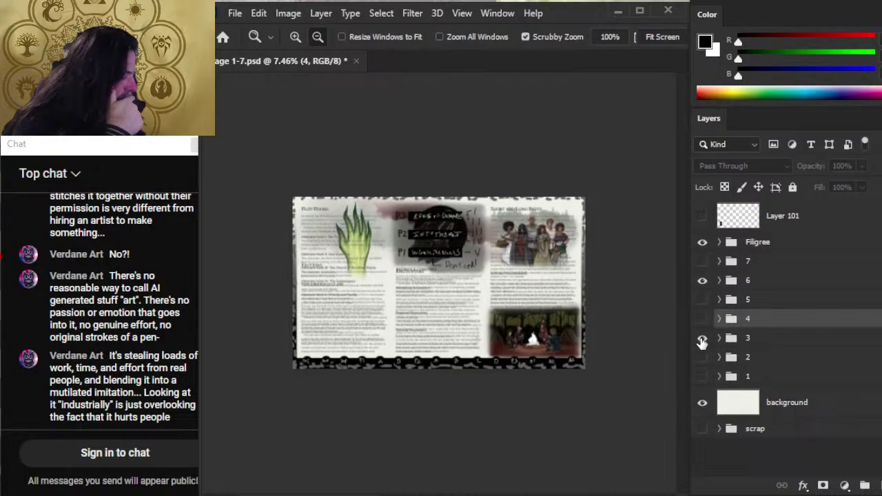
click(703, 339)
click(702, 319)
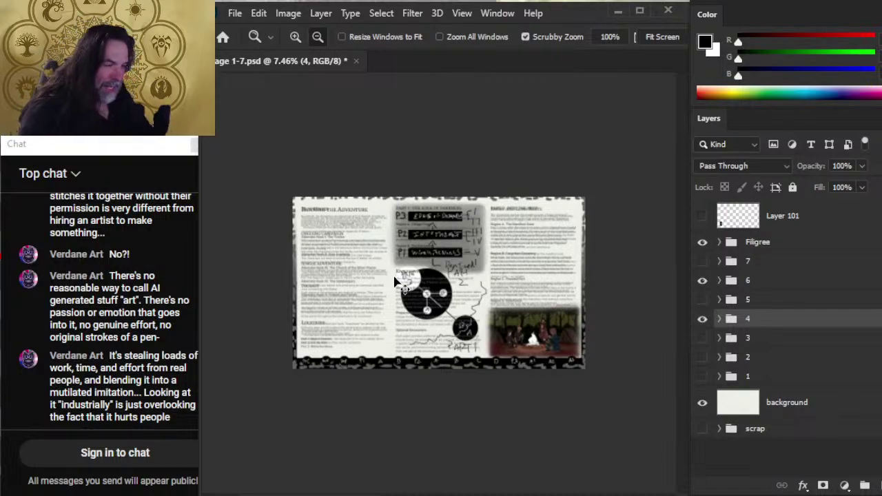
key(ctrl+s)
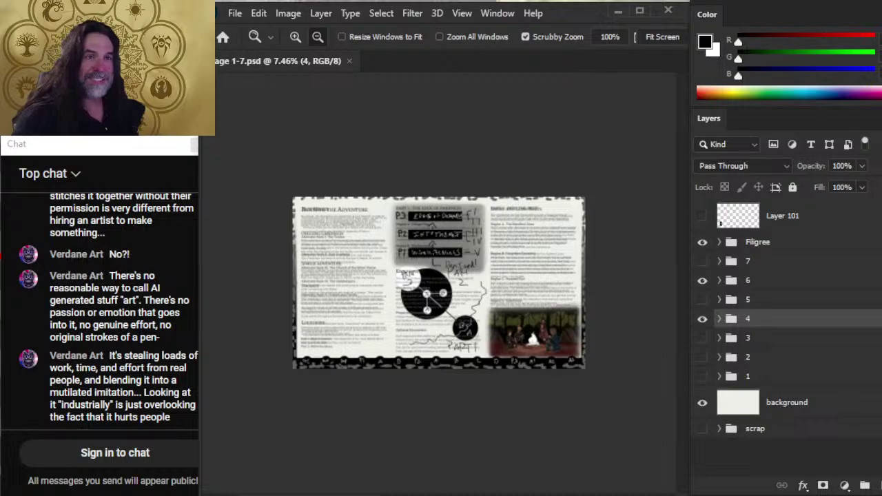
Switch from the layout document to another open application window.
key(alt+Tab)
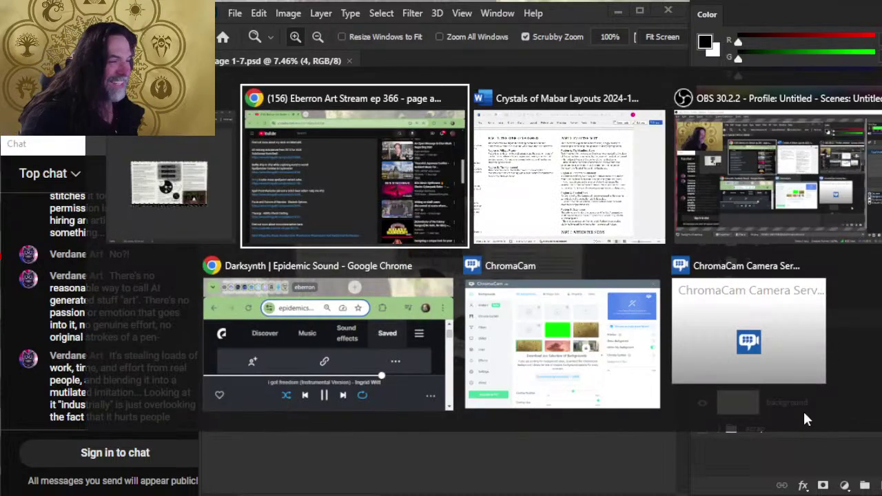